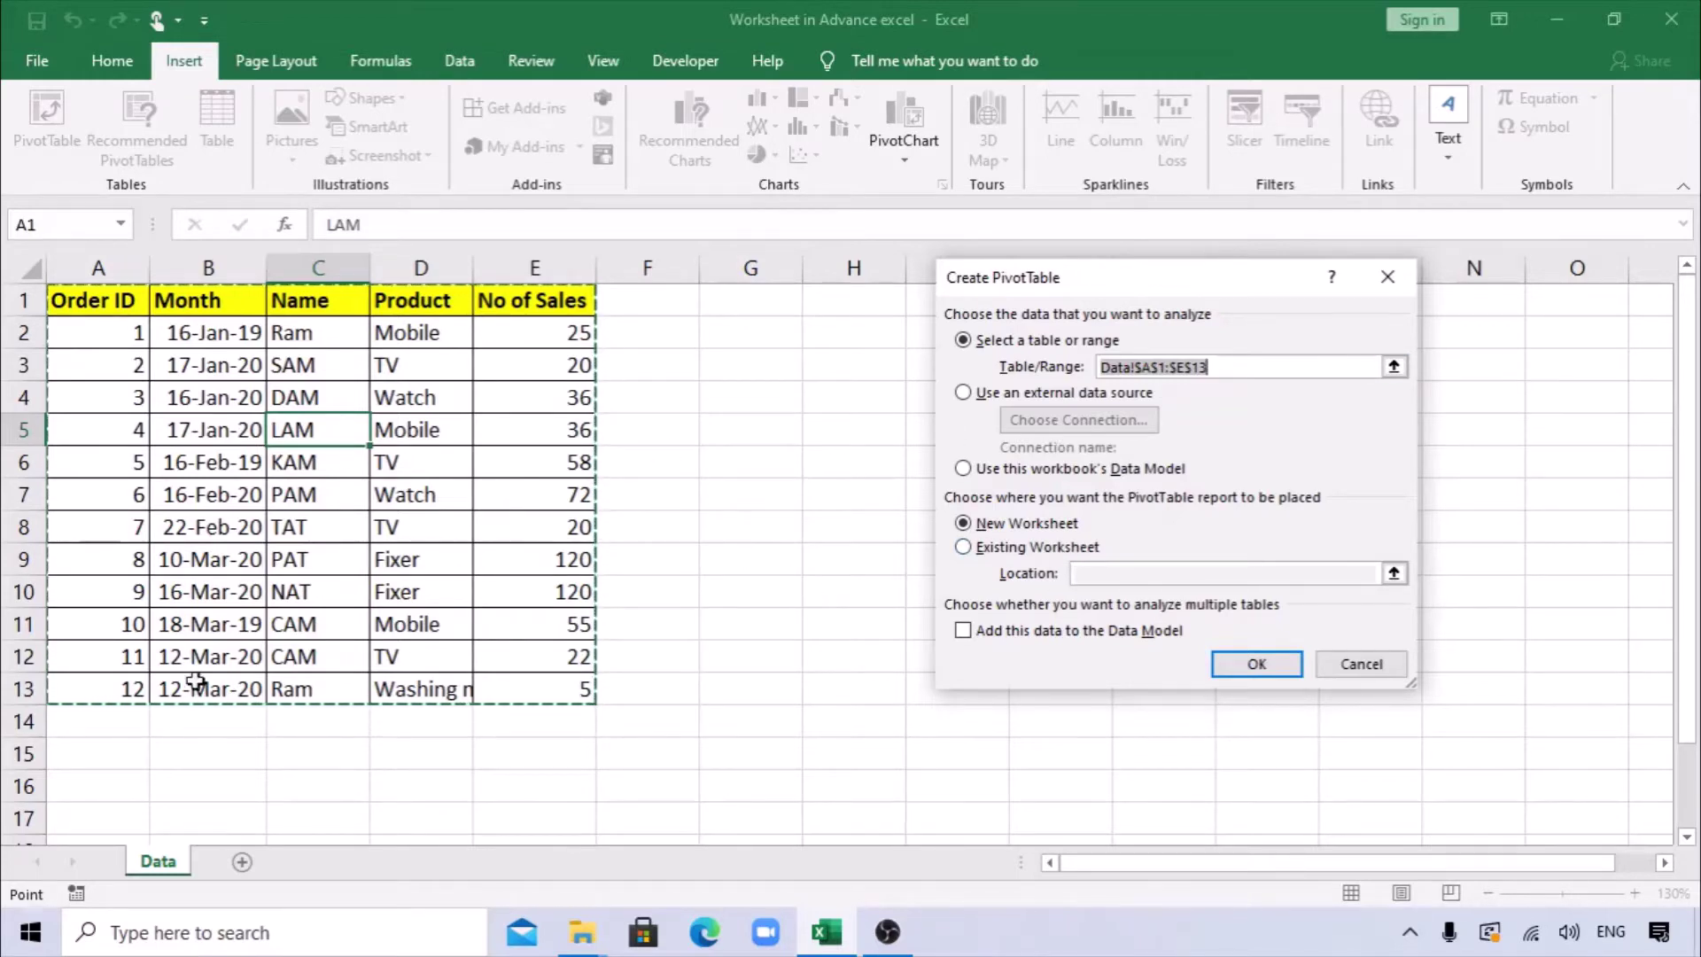
pyautogui.click(1250, 364)
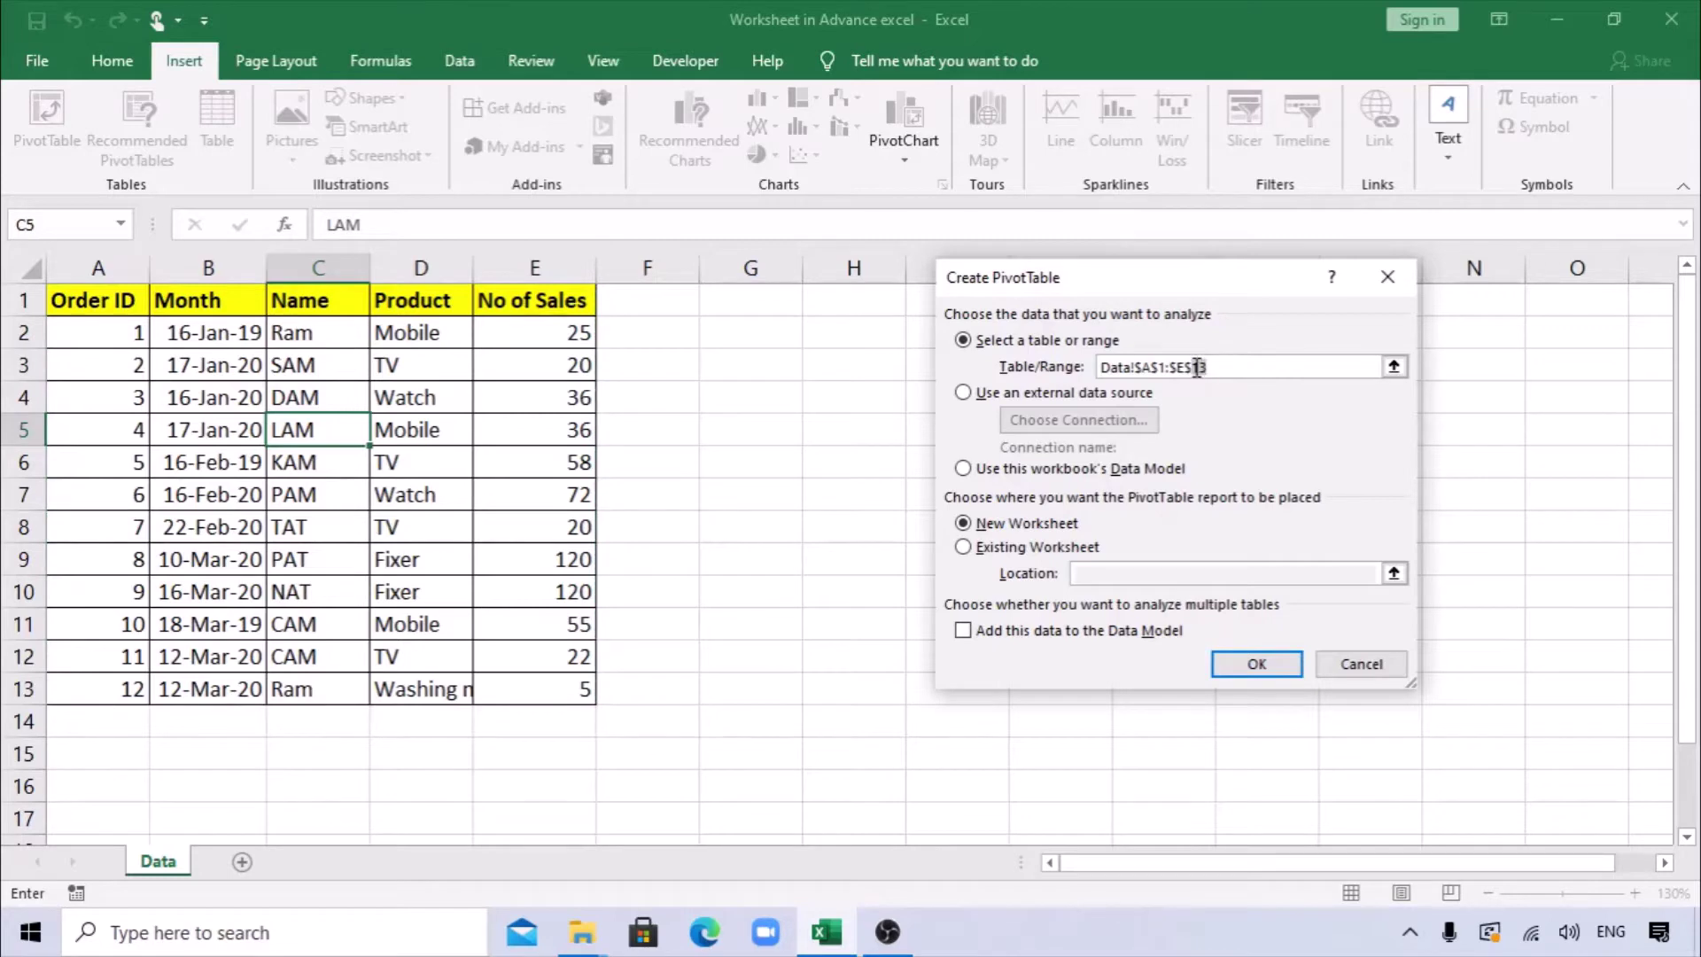
pyautogui.click(982, 557)
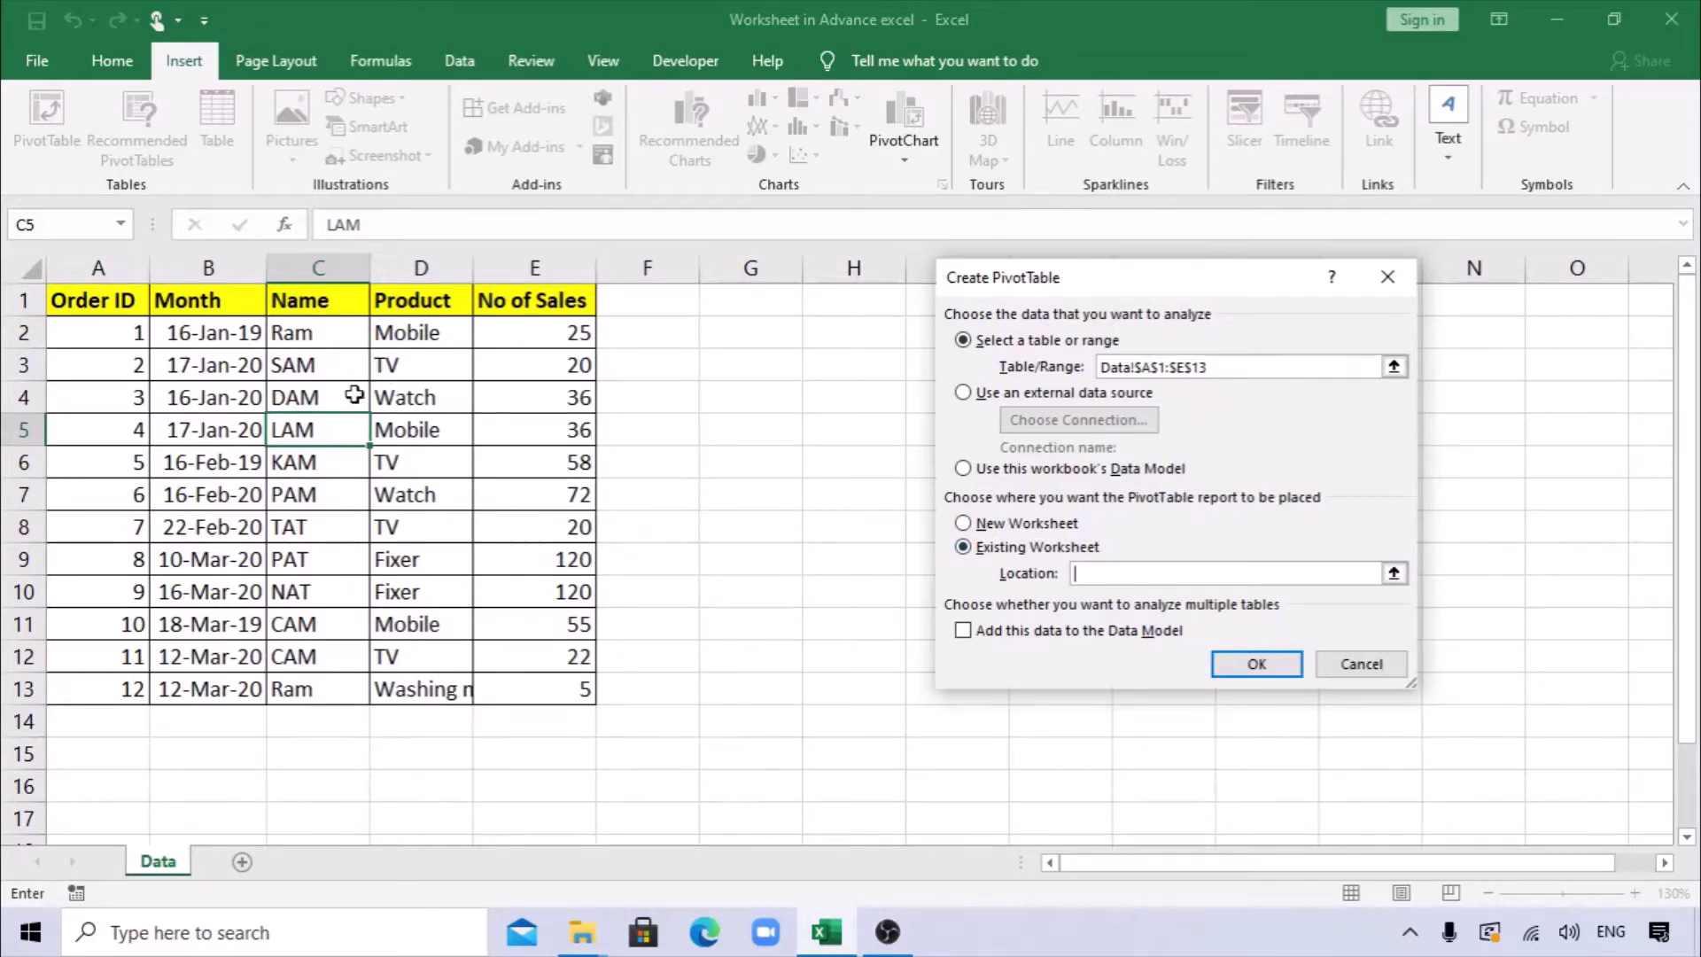
pyautogui.click(807, 344)
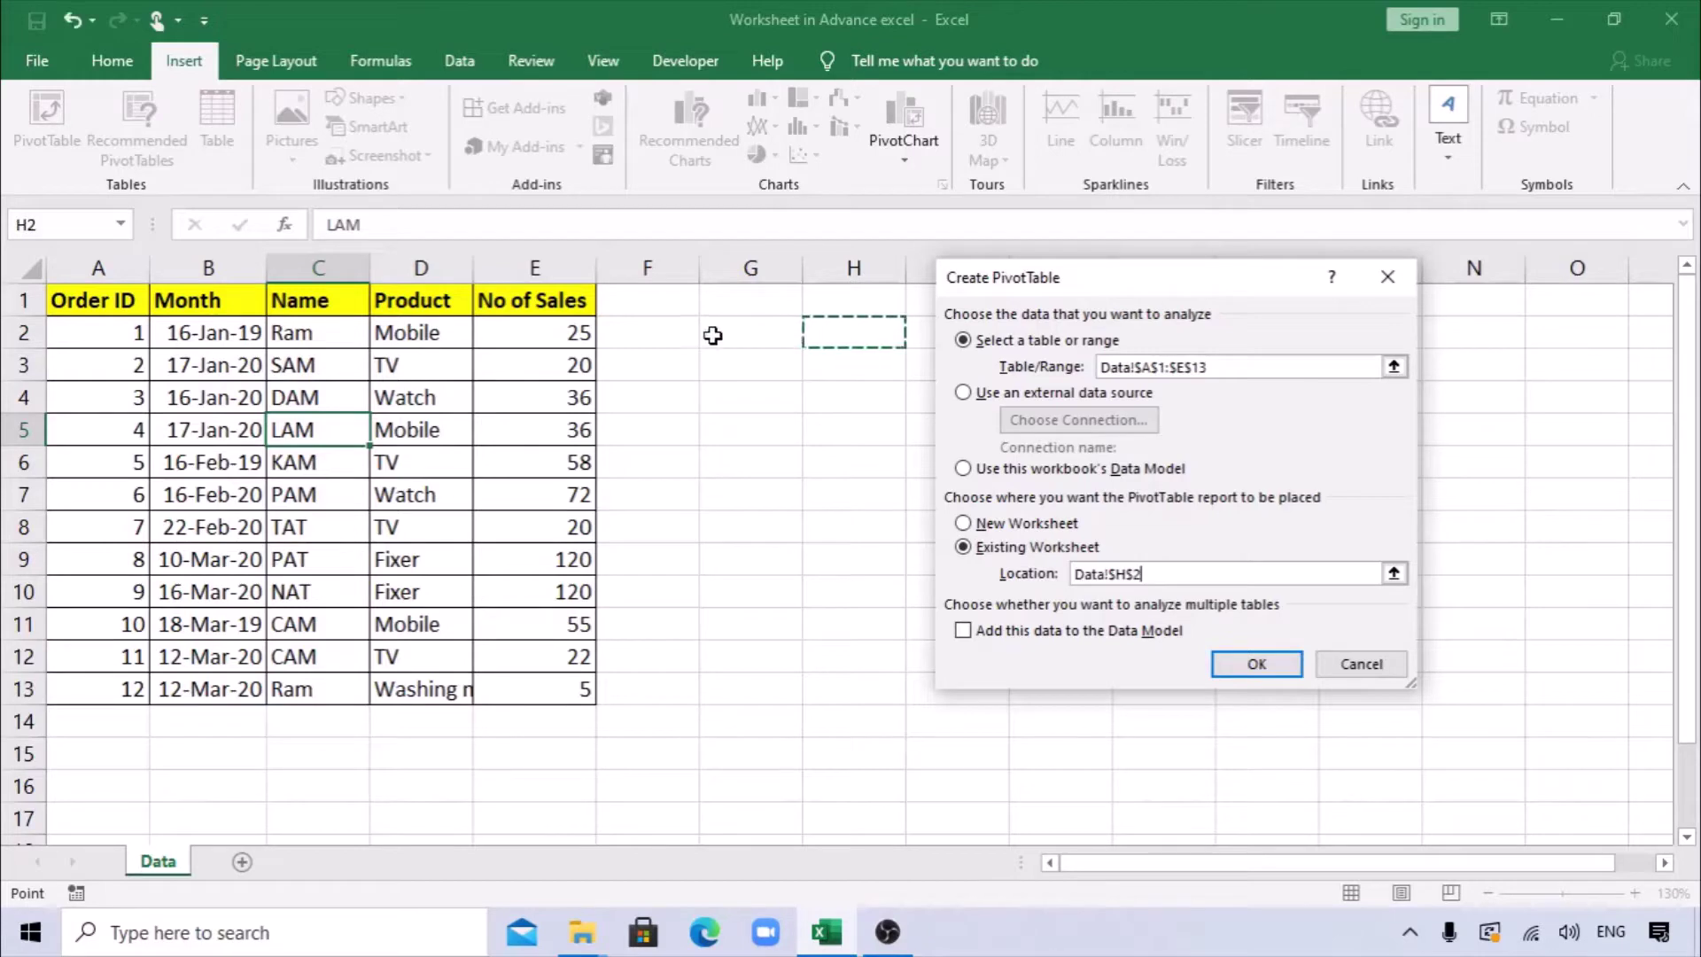
pyautogui.click(895, 395)
pyautogui.click(1531, 390)
pyautogui.click(866, 372)
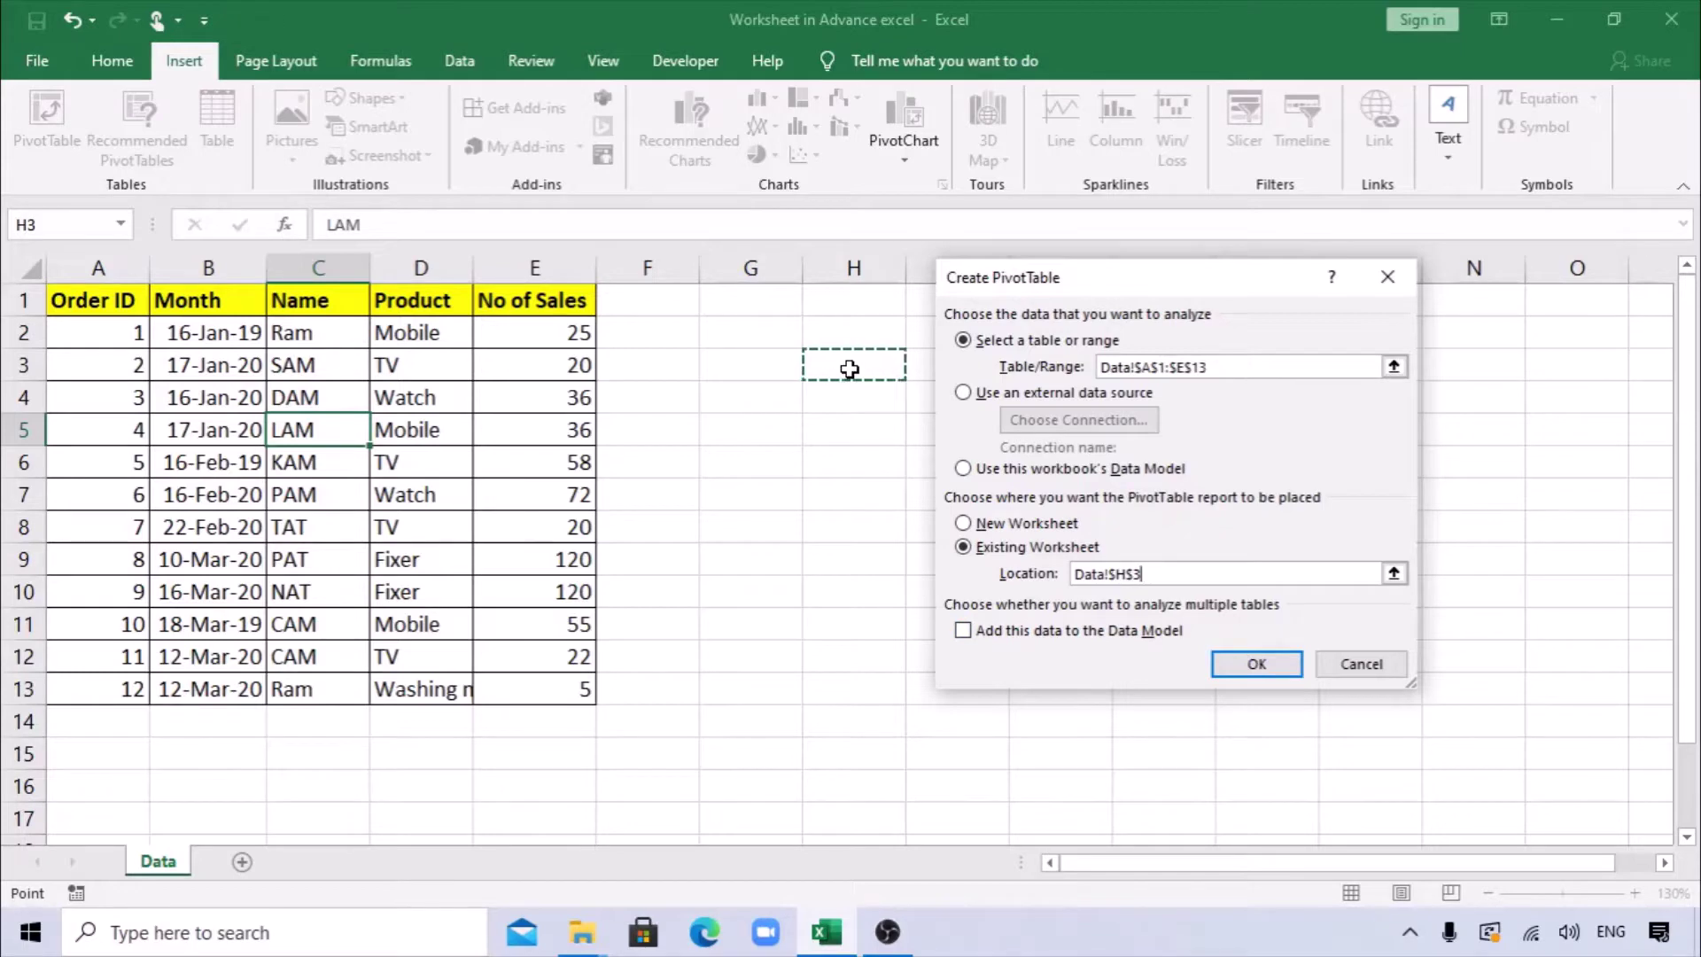
pyautogui.click(1003, 524)
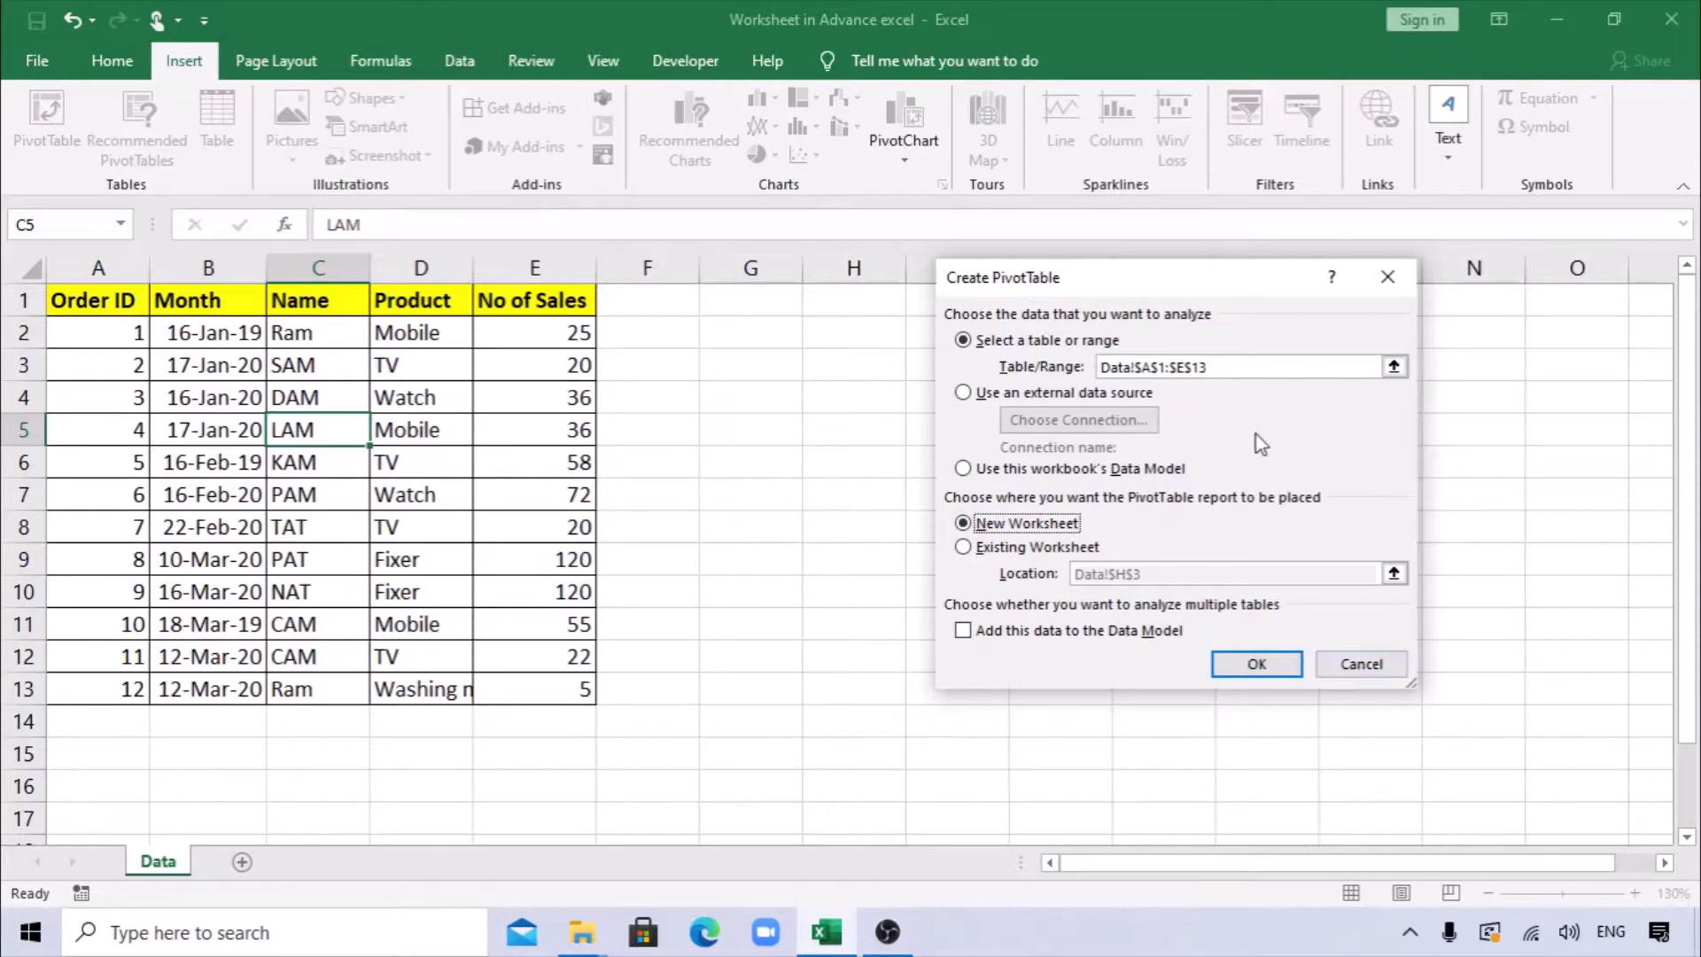
pyautogui.click(1361, 670)
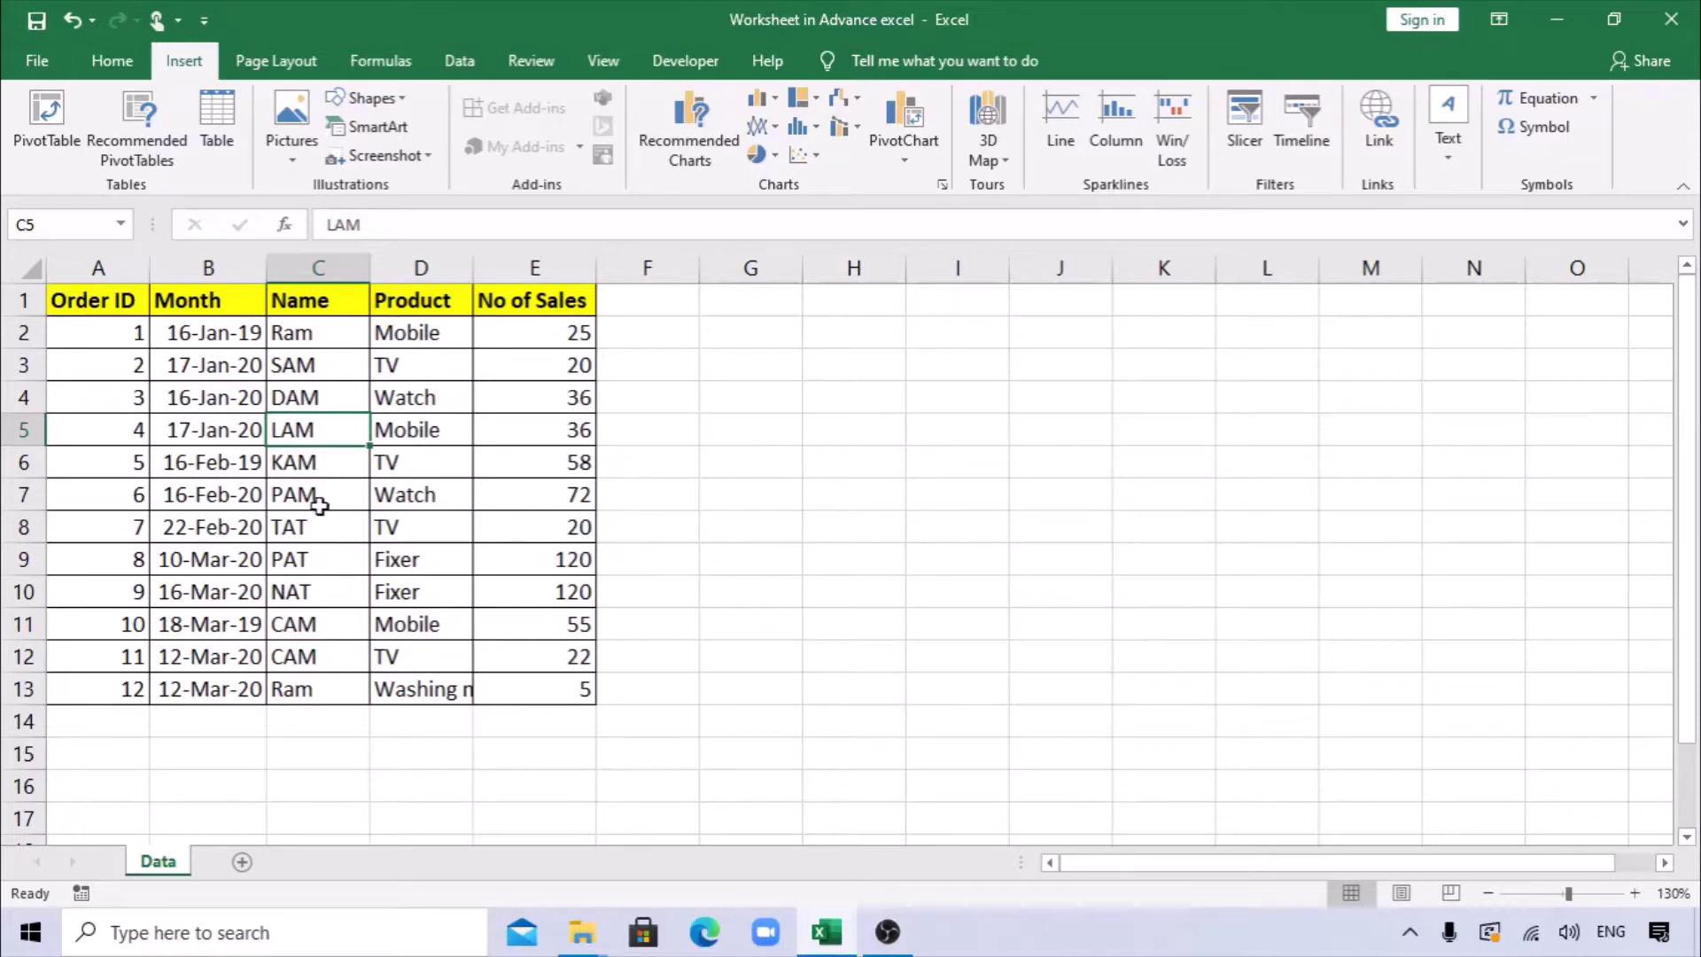
# Step: Convert the sales data range A1:E13 into a table with headers
pyautogui.click(141, 398)
pyautogui.click(277, 439)
pyautogui.click(218, 119)
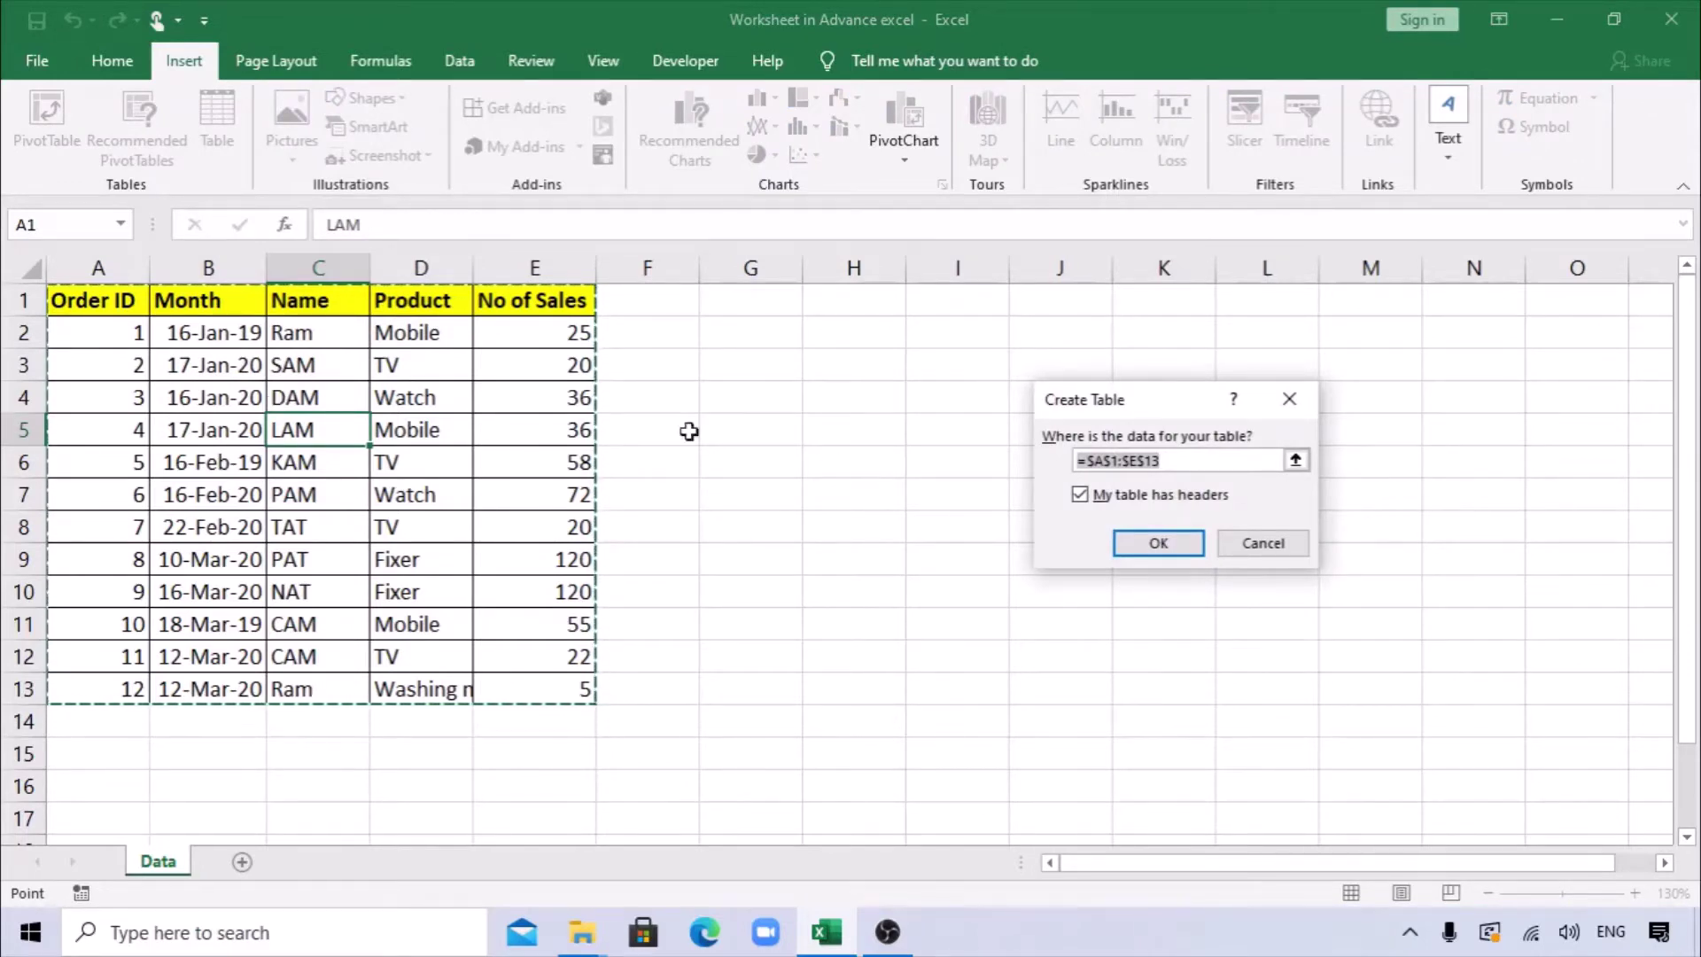
pyautogui.click(1158, 543)
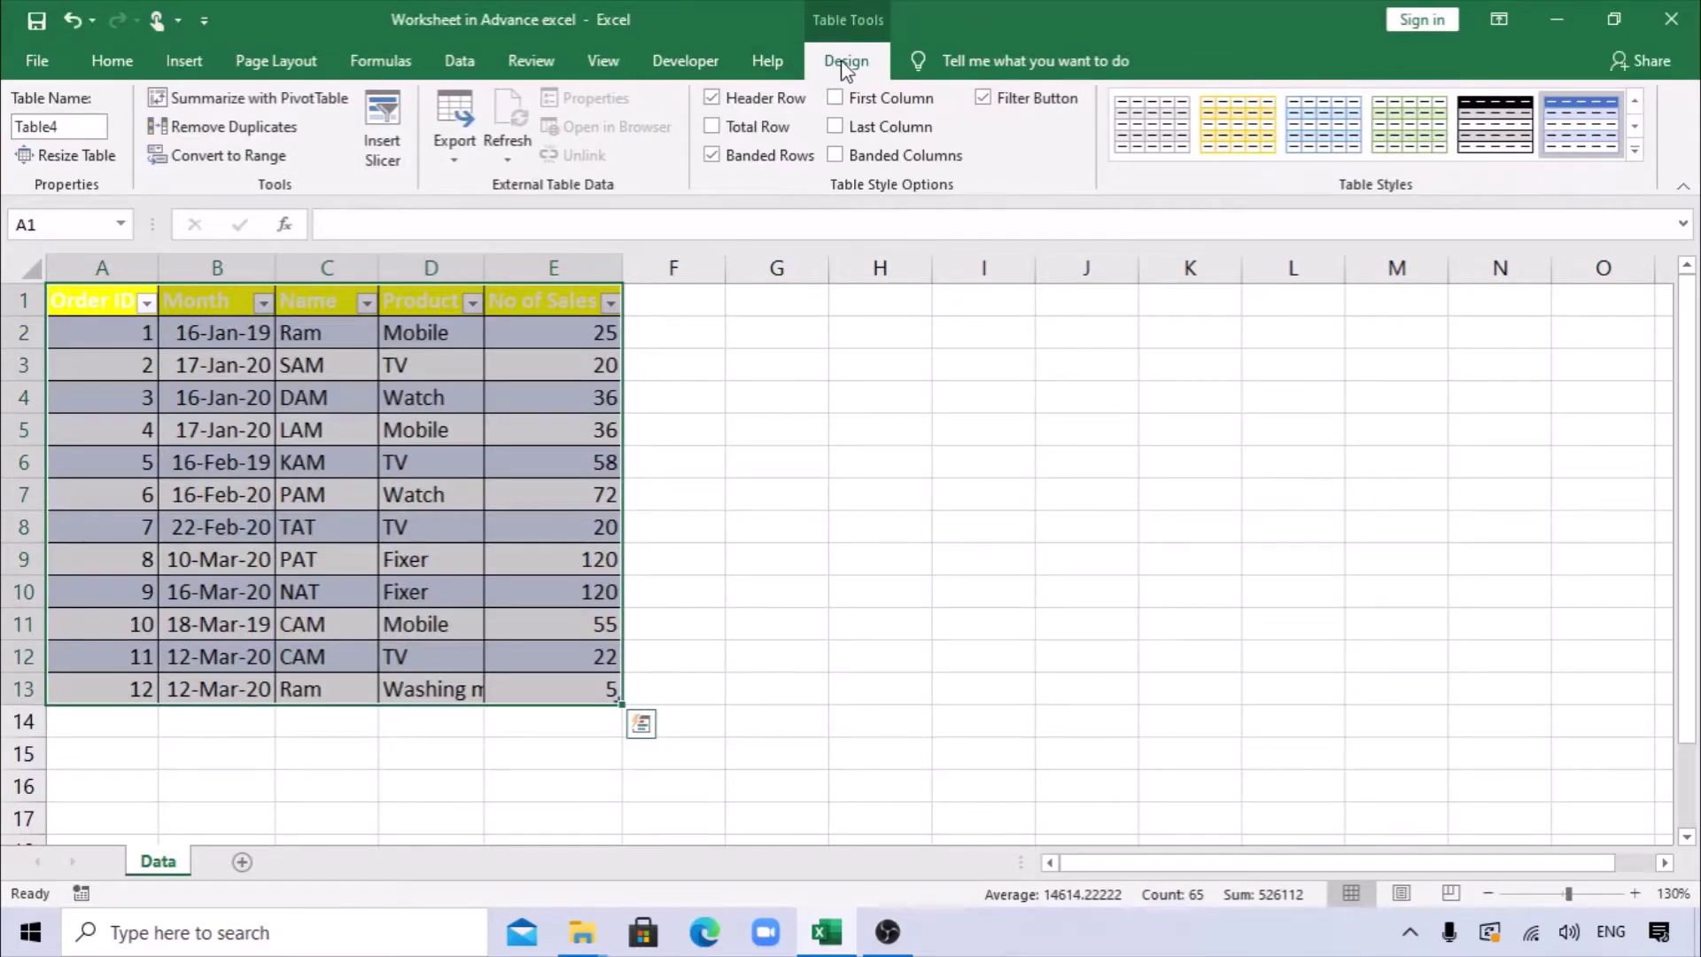
# Step: Rename the new table as Sales
pyautogui.click(35, 127)
pyautogui.click(12, 129)
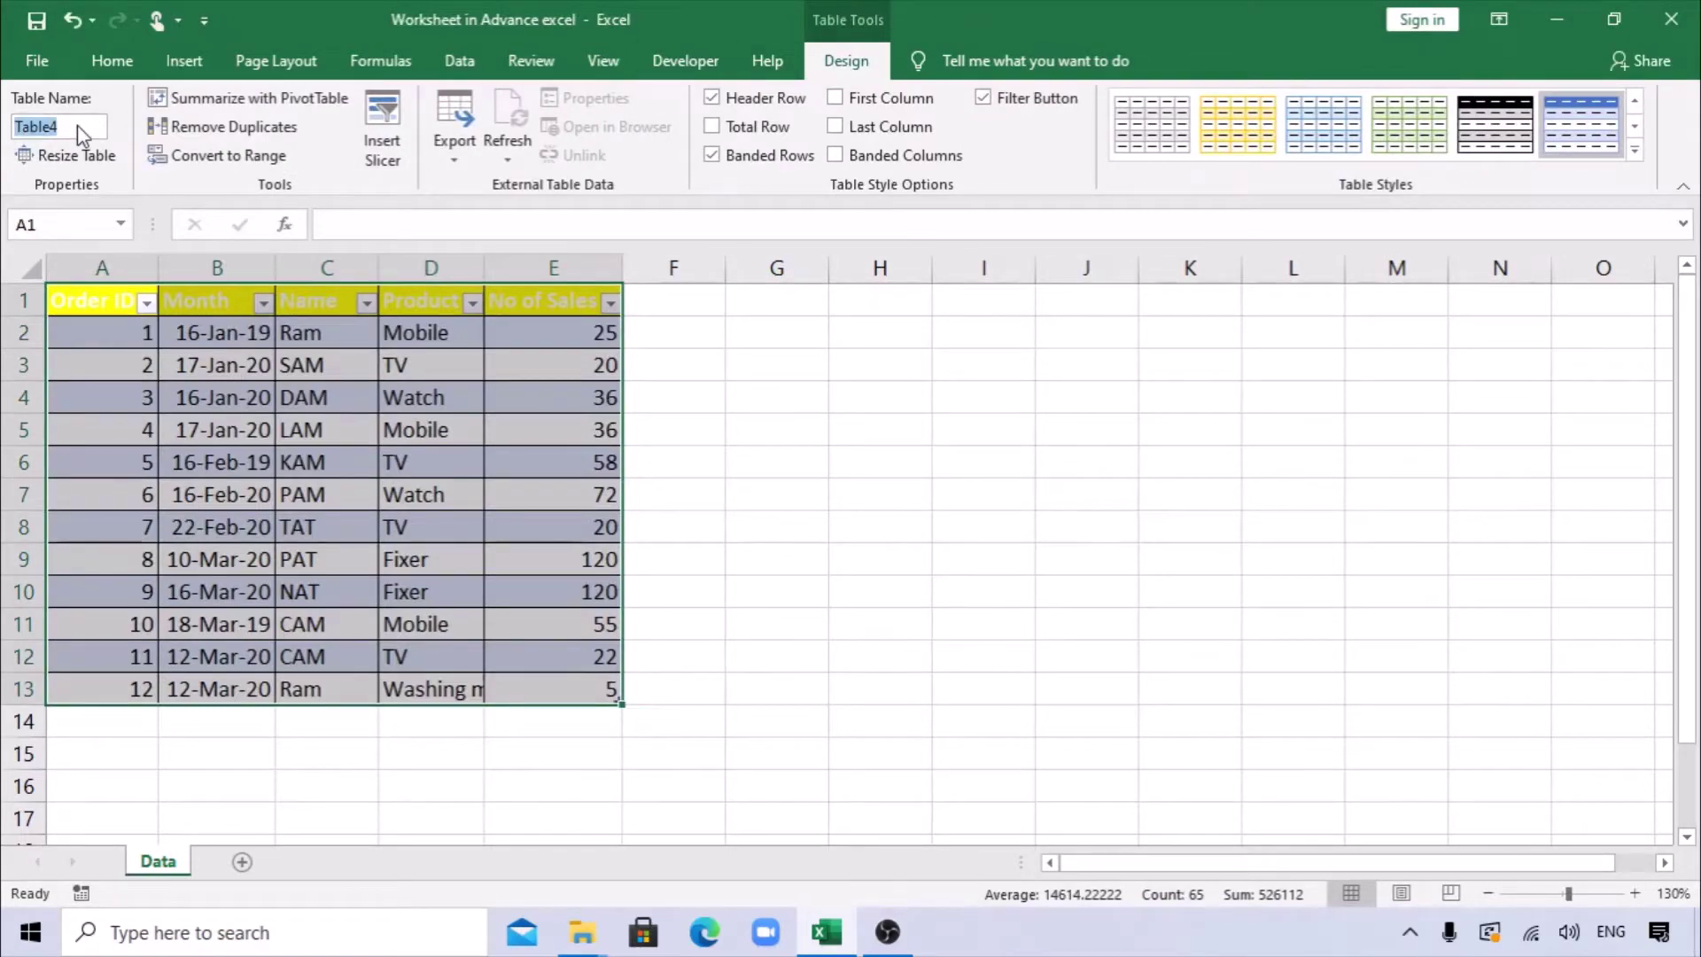
pyautogui.write('S')
pyautogui.press('Return')
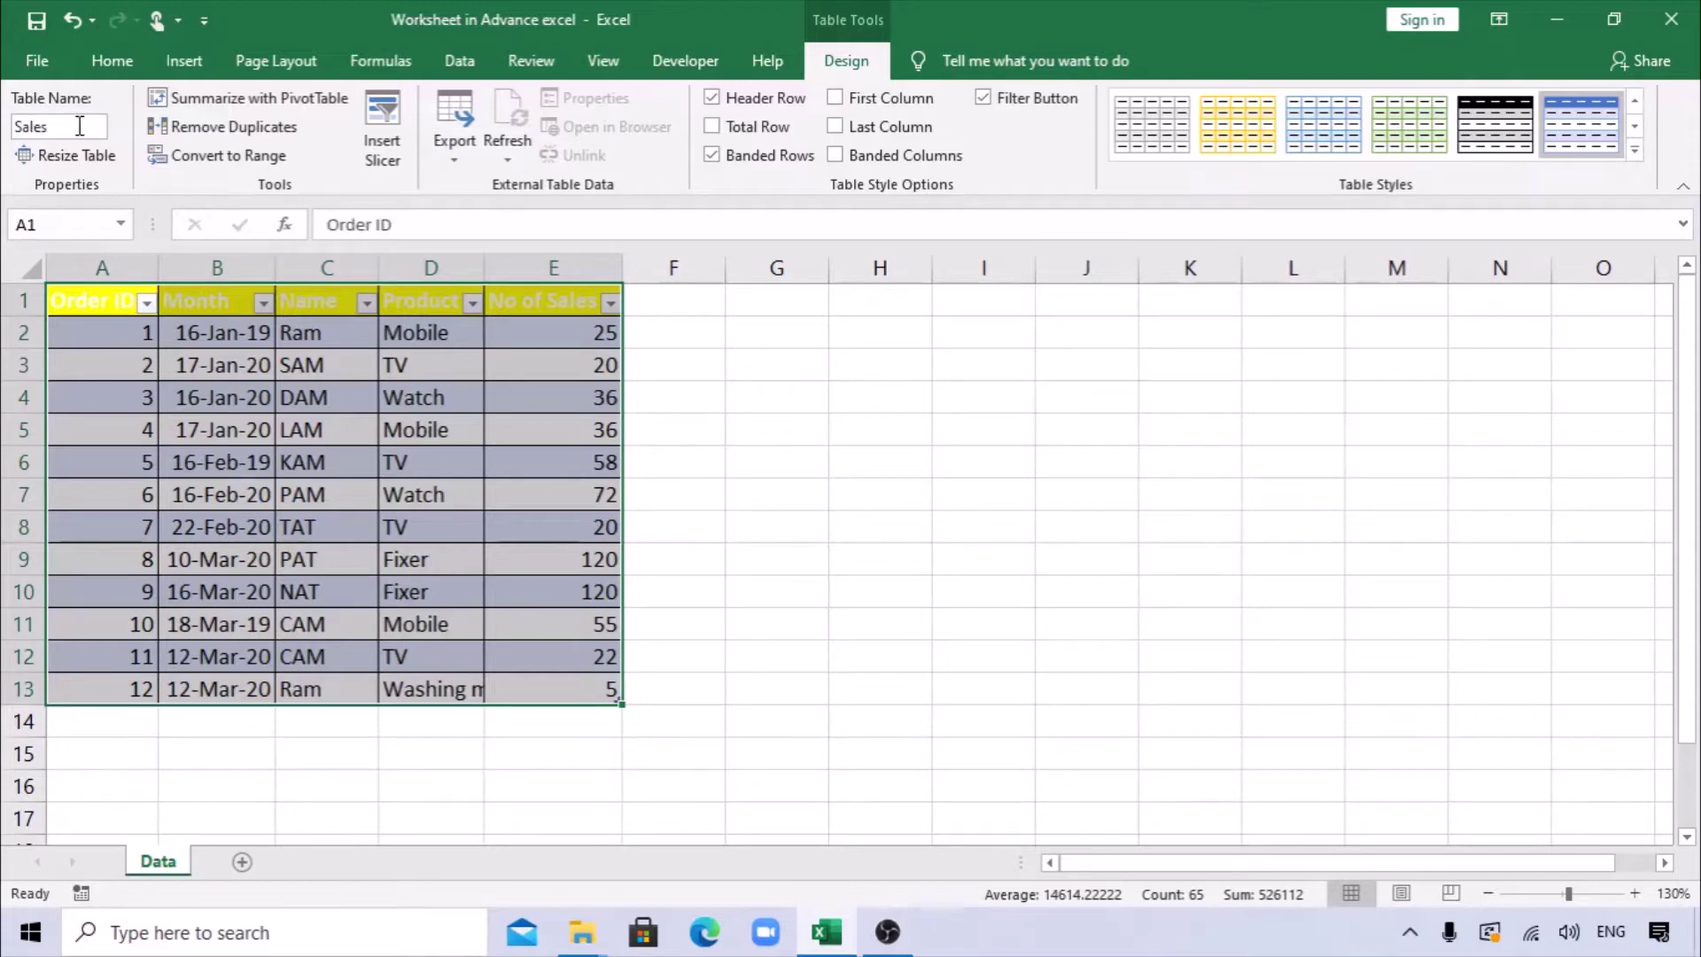
pyautogui.click(403, 492)
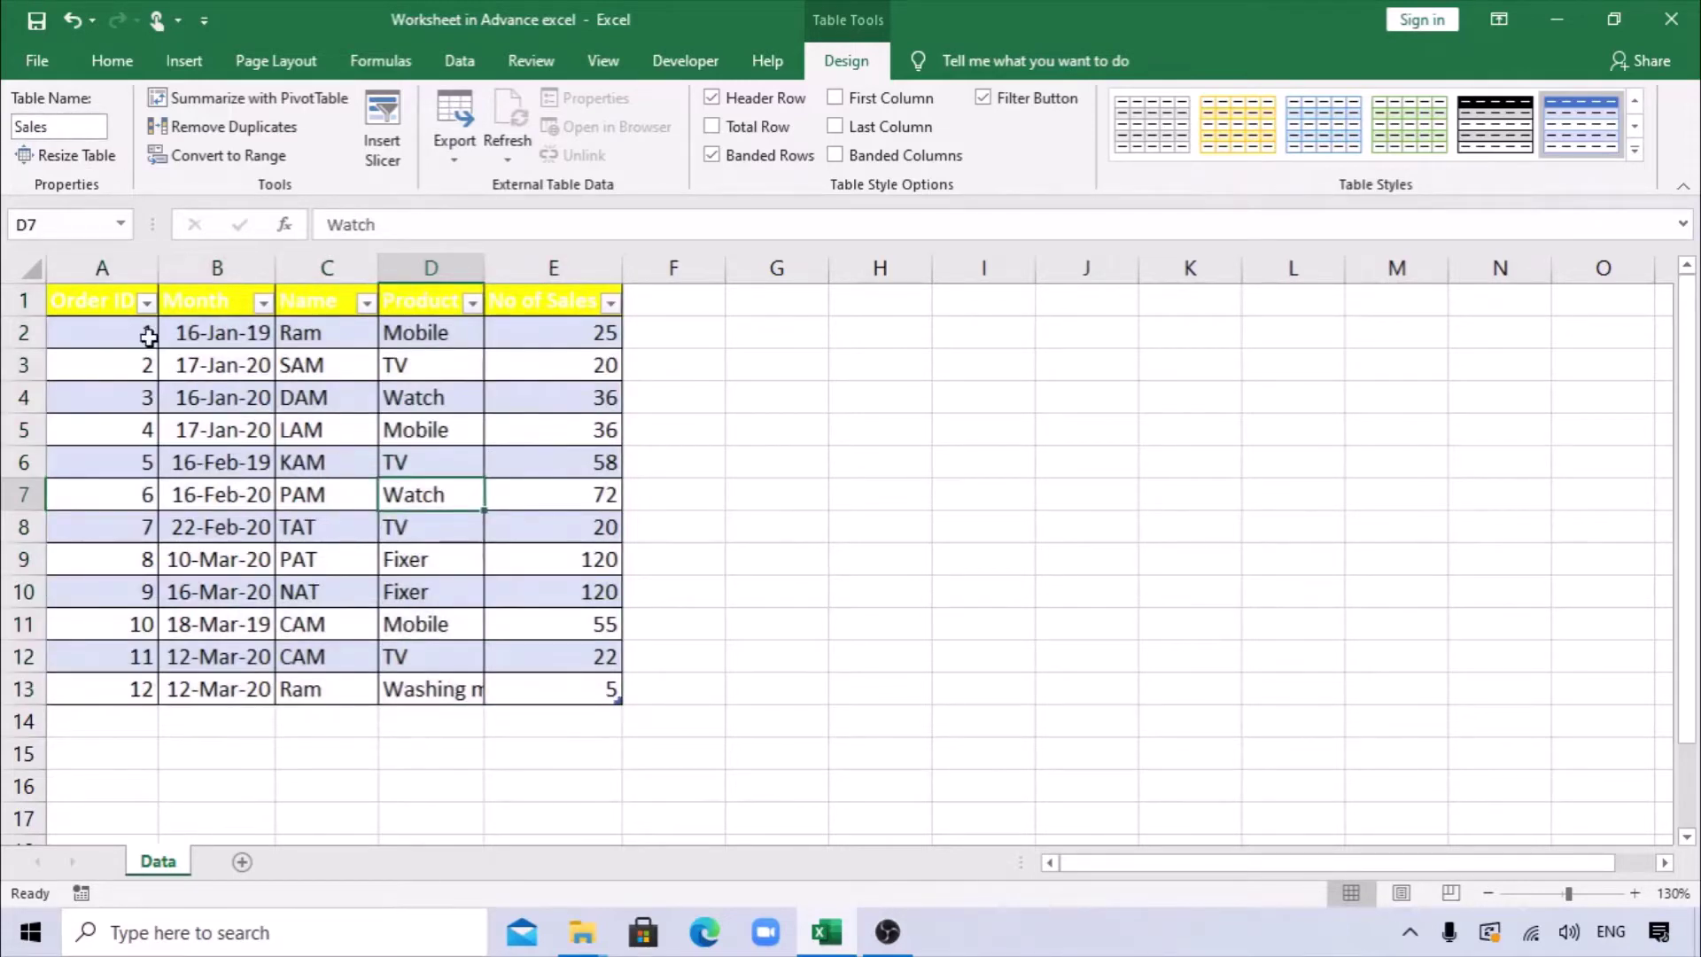
# Step: Remove the coloured banding from the whole Sales table by applying the plain first style of the Light group
pyautogui.moveTo(604, 688); pyautogui.dragTo(76, 296)
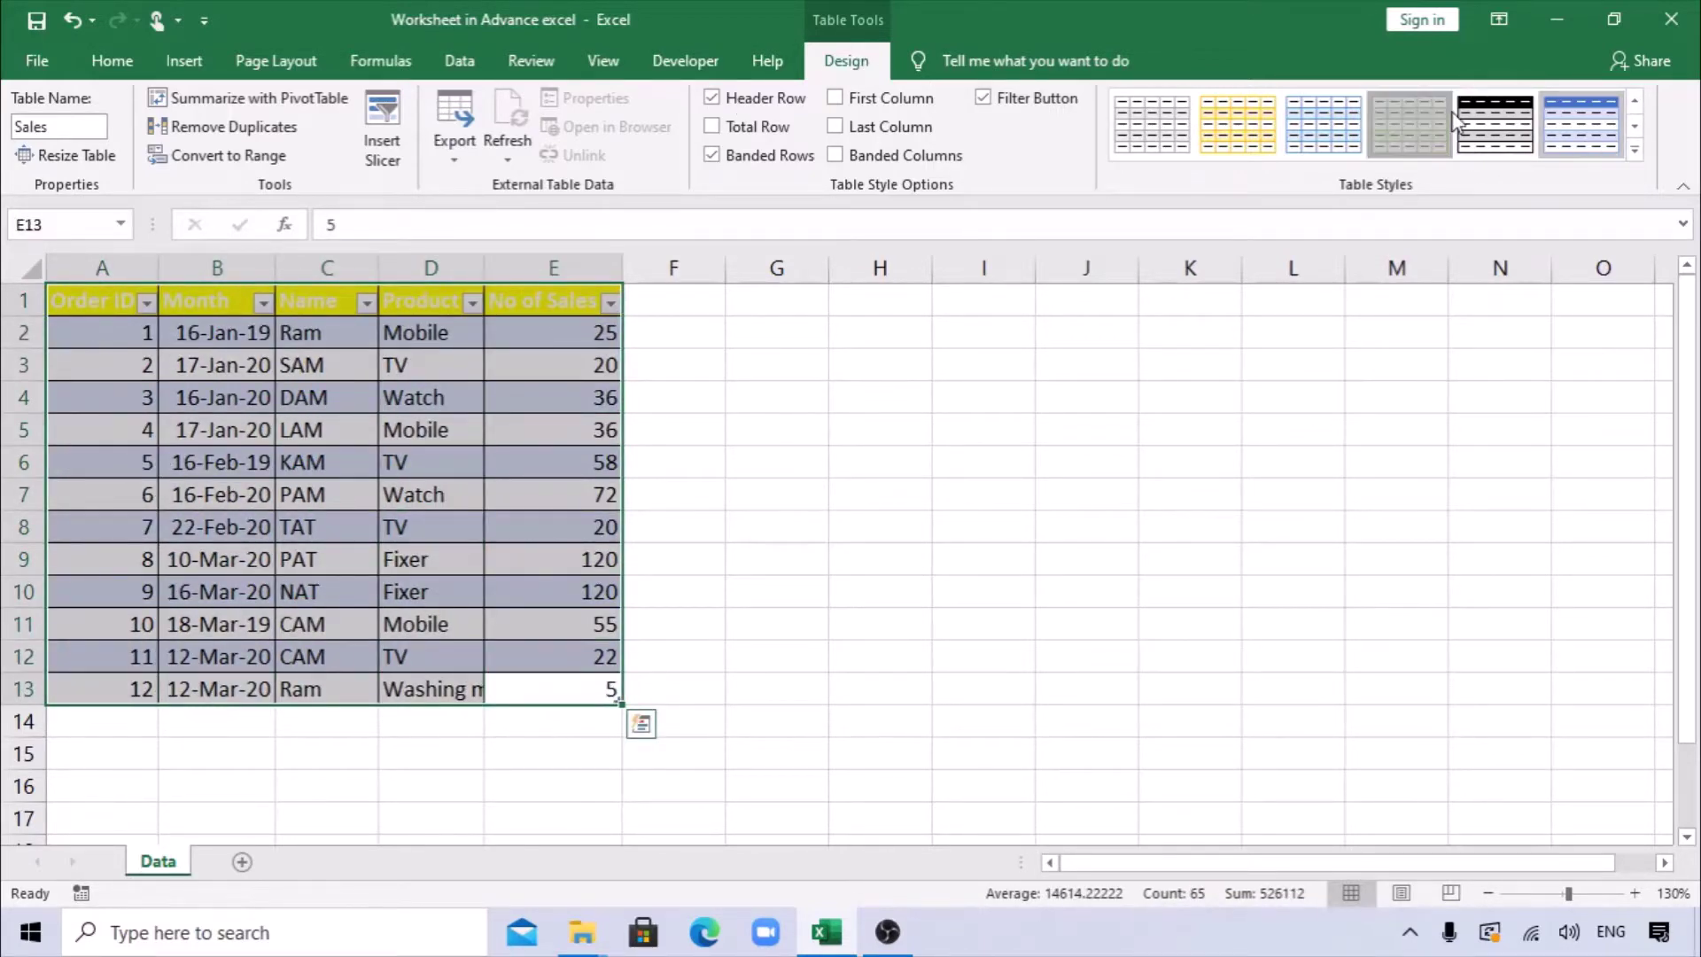
pyautogui.click(1238, 124)
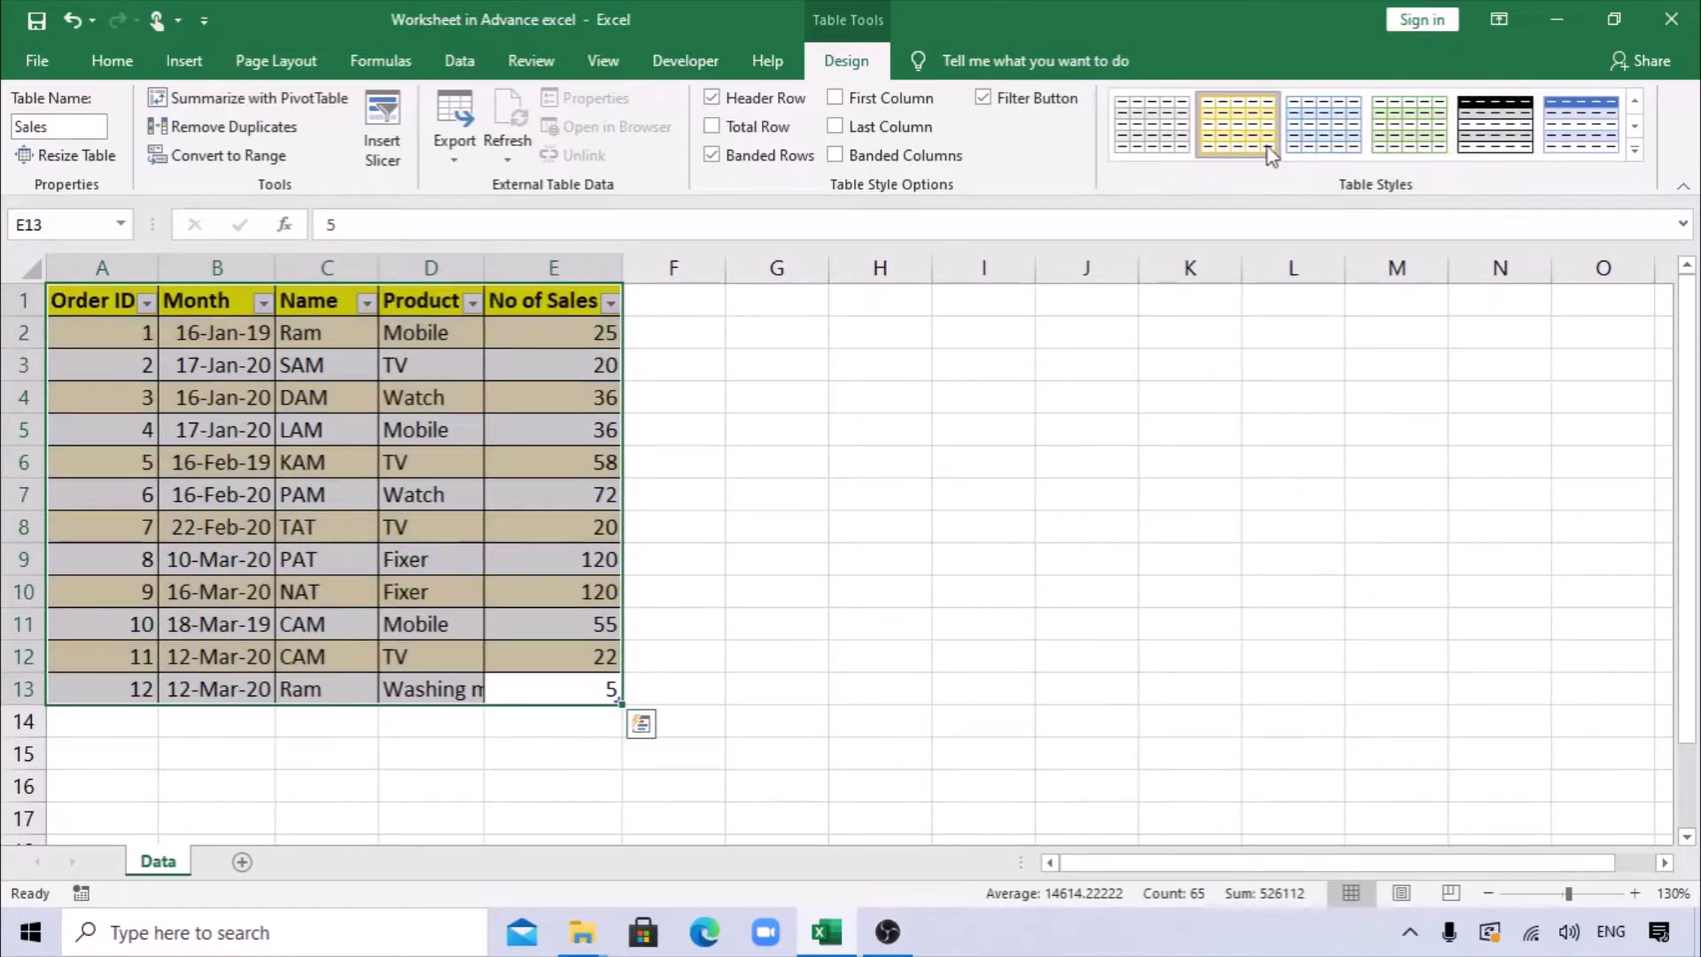
pyautogui.click(1635, 163)
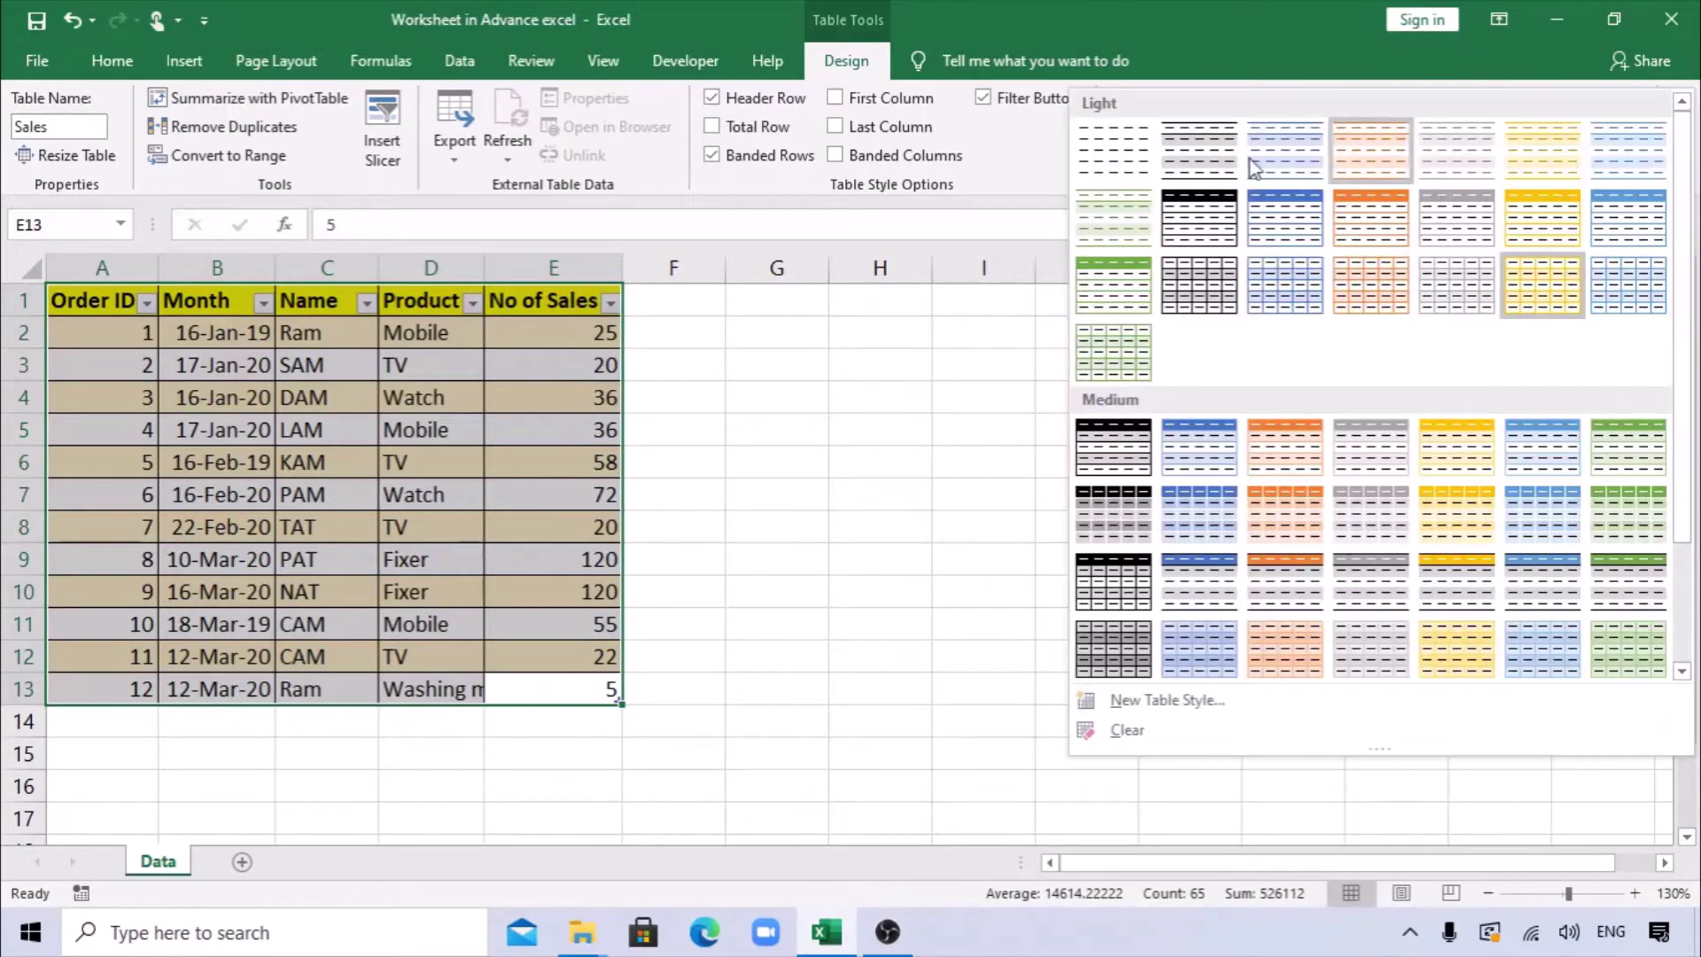
pyautogui.click(1113, 168)
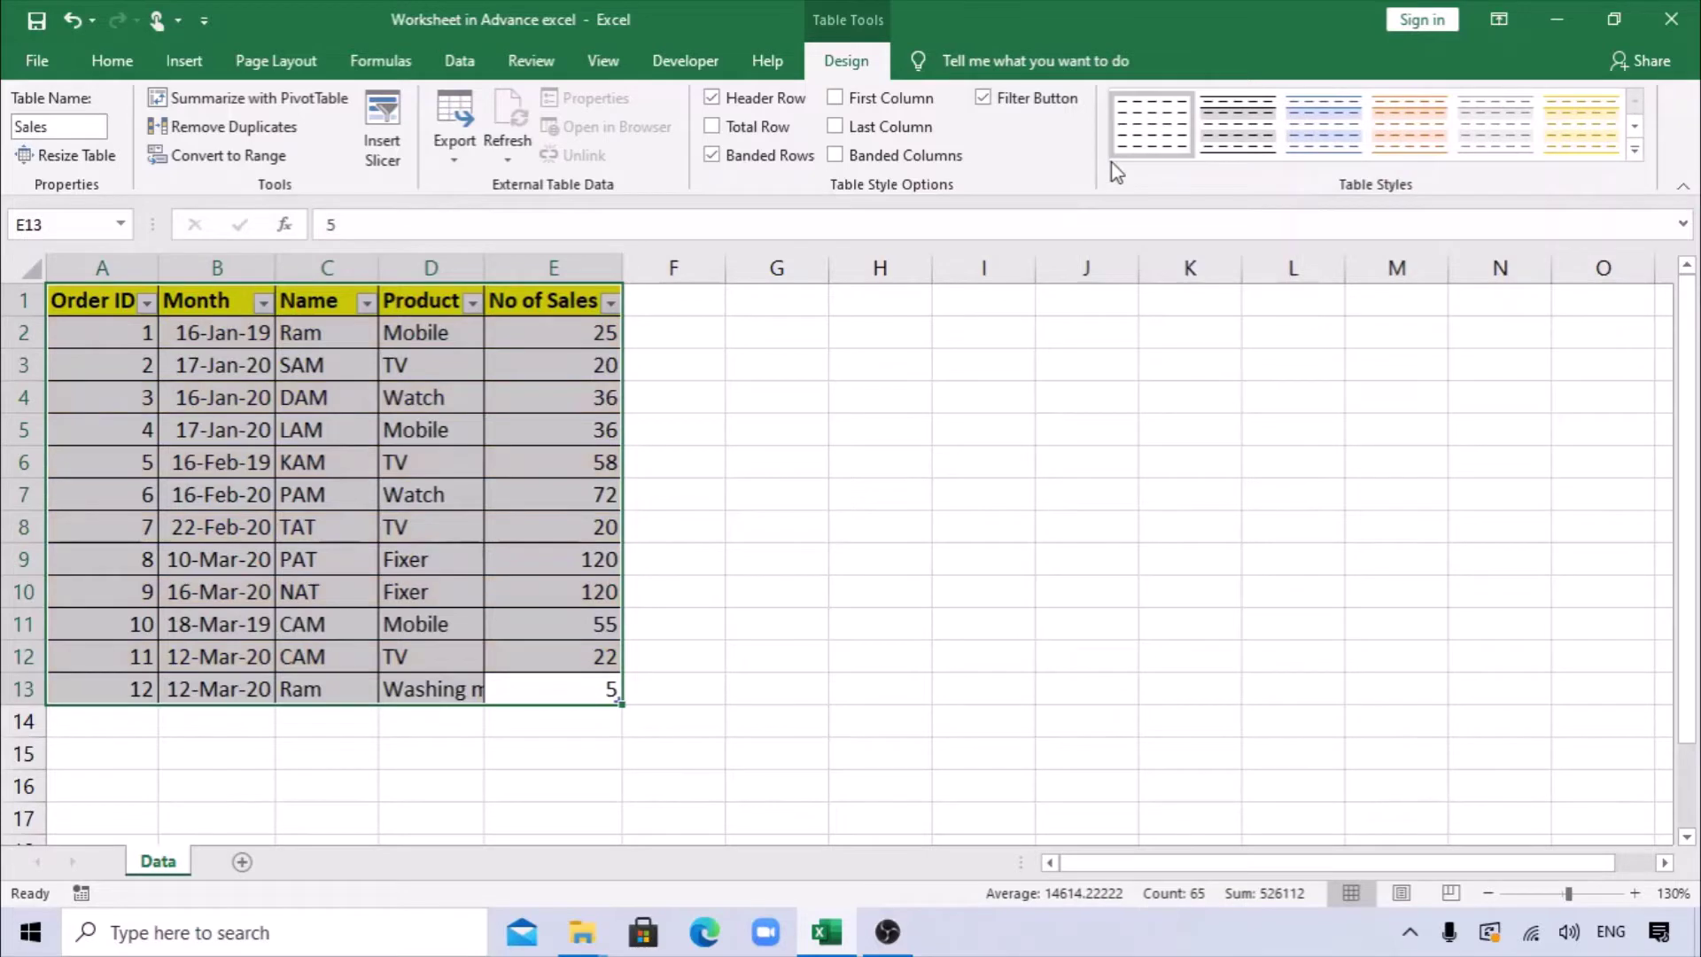
pyautogui.click(910, 392)
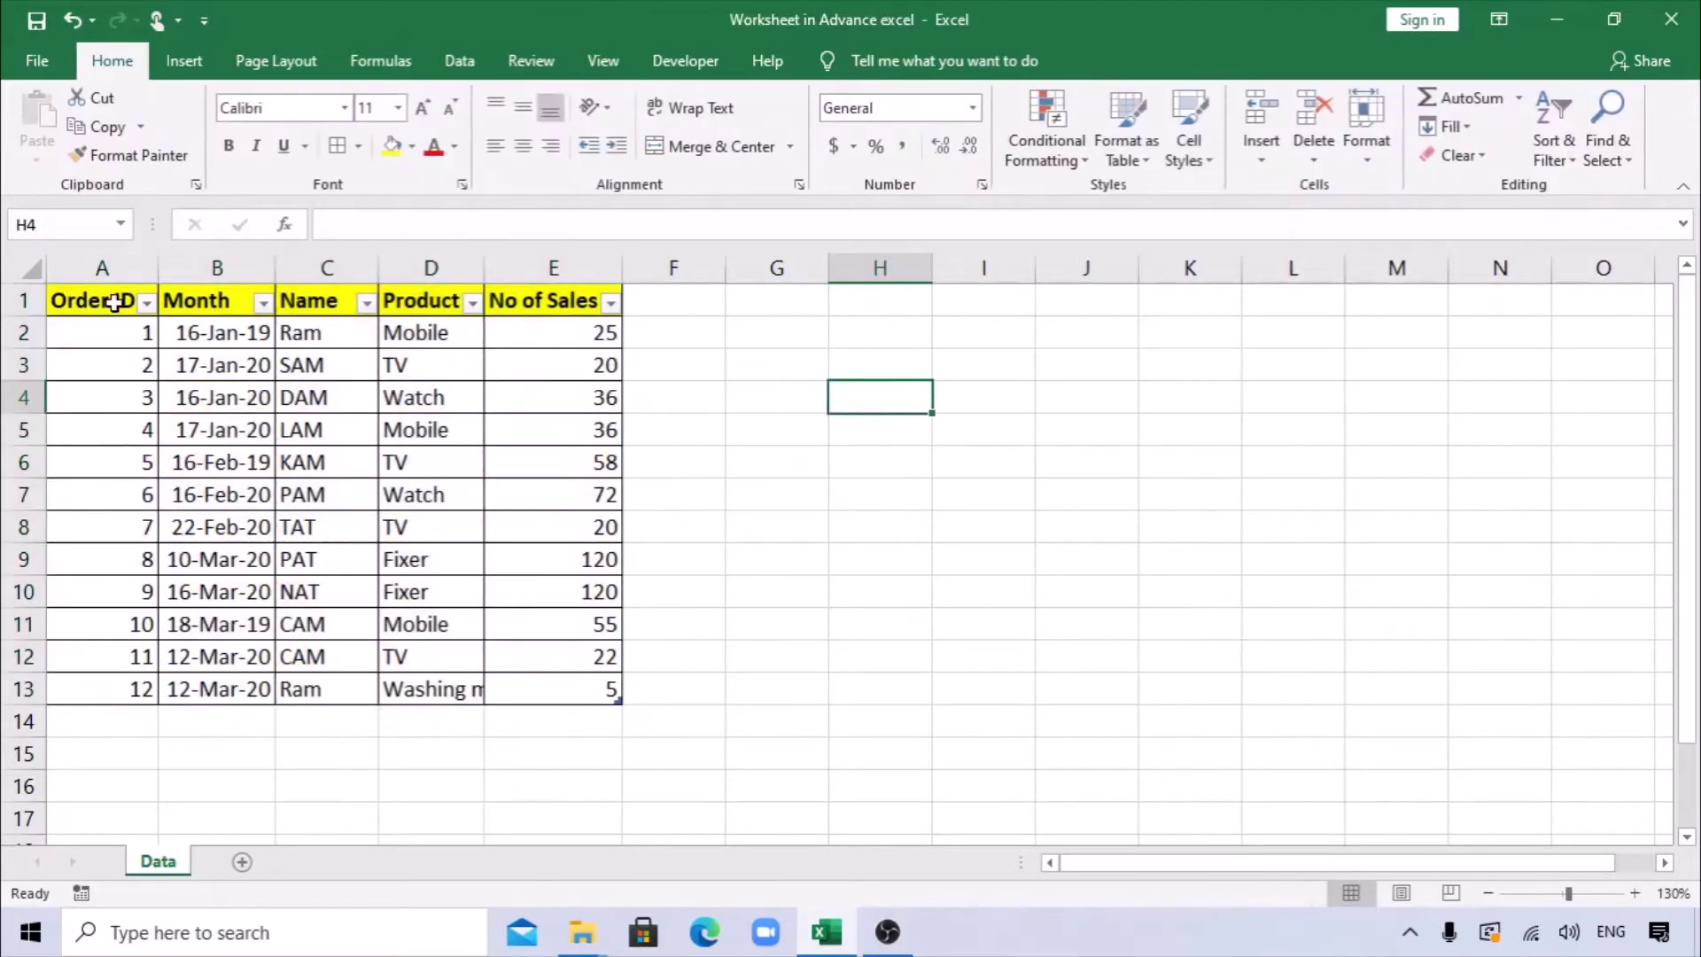
# Step: Insert the recommended PivotTable "Sum of No of Sales by Product" from the Sales table
pyautogui.click(288, 398)
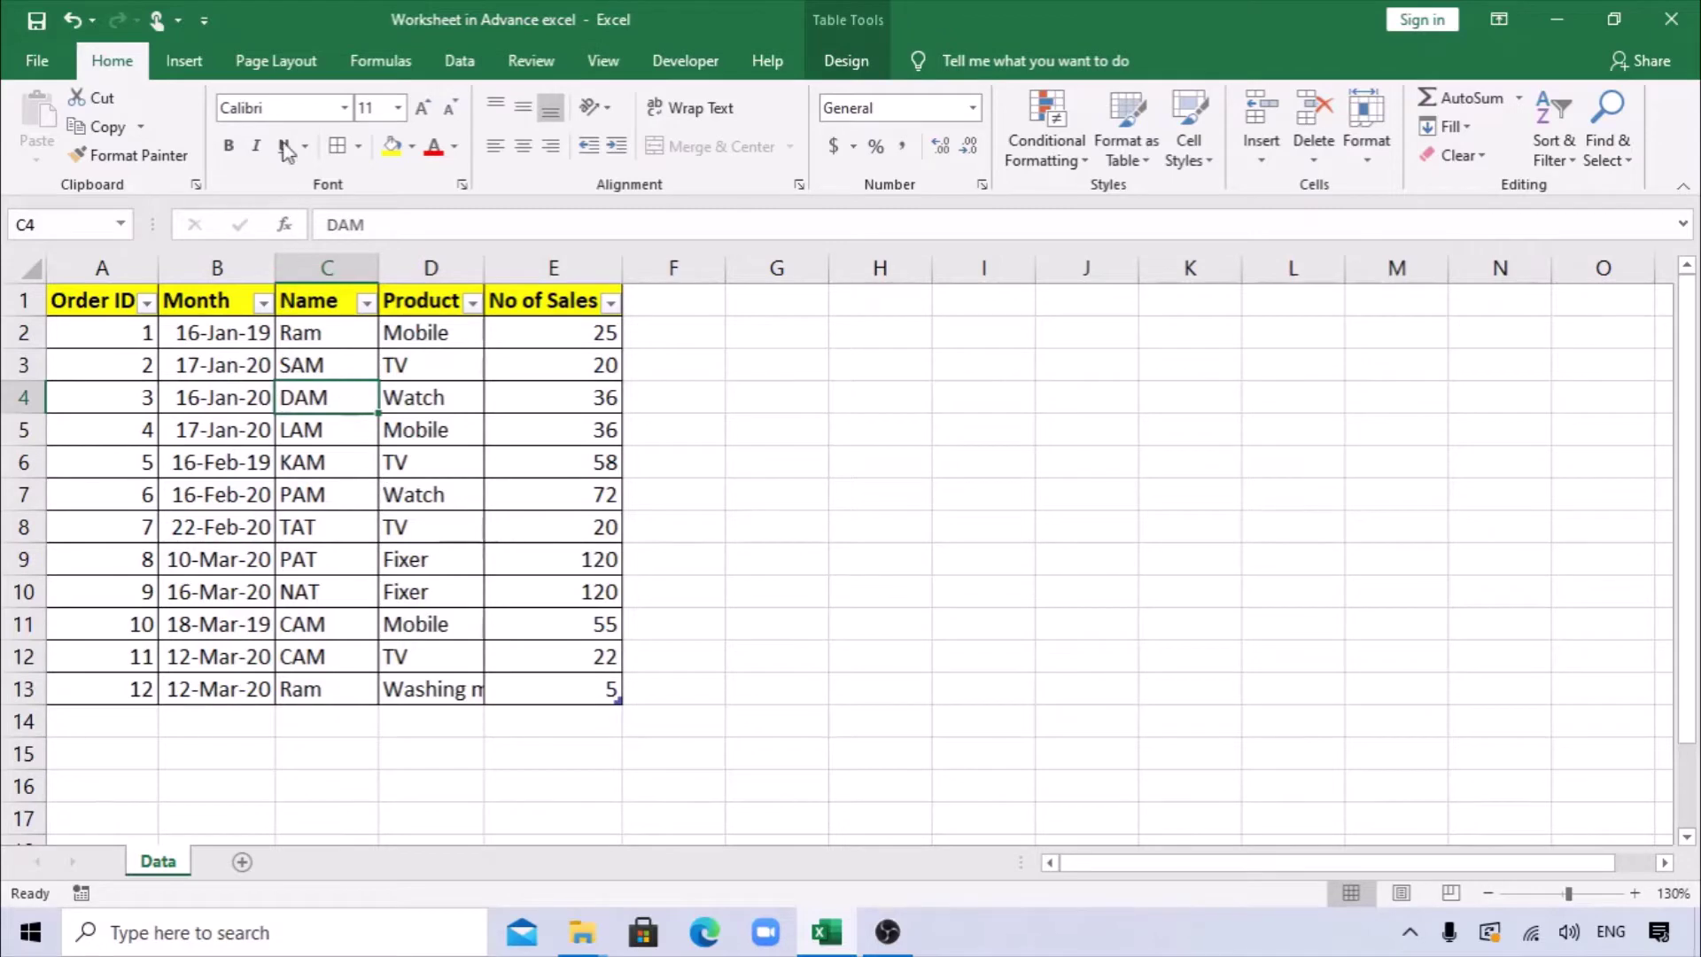
pyautogui.click(183, 62)
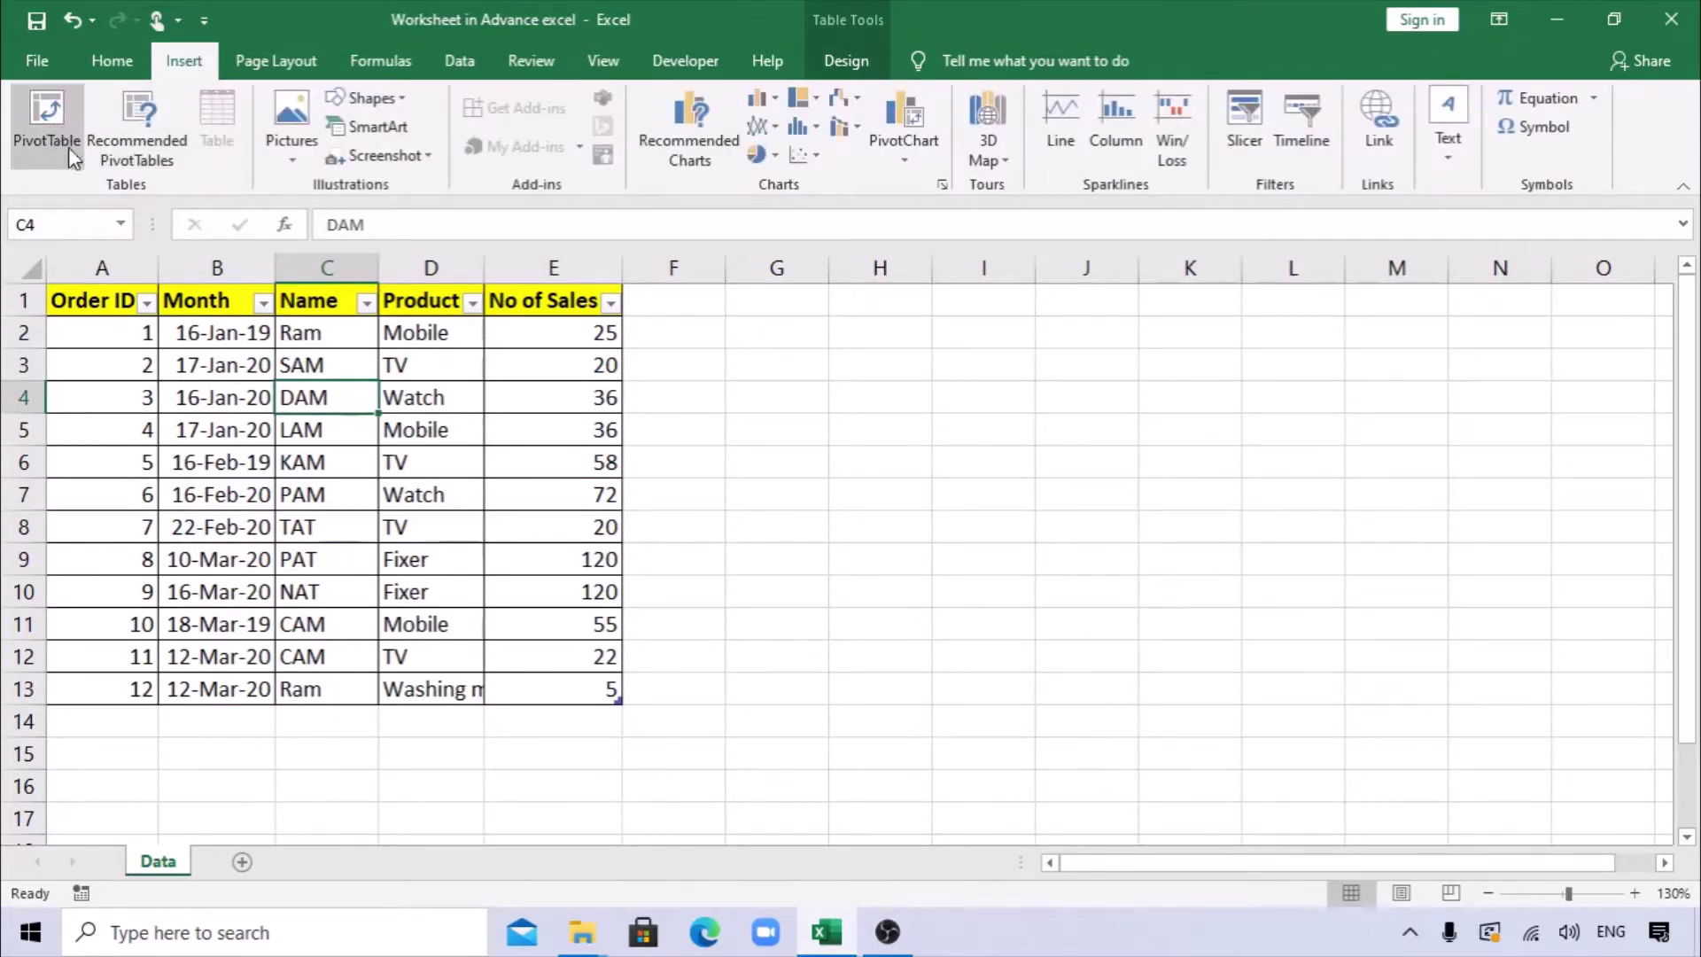
pyautogui.click(156, 168)
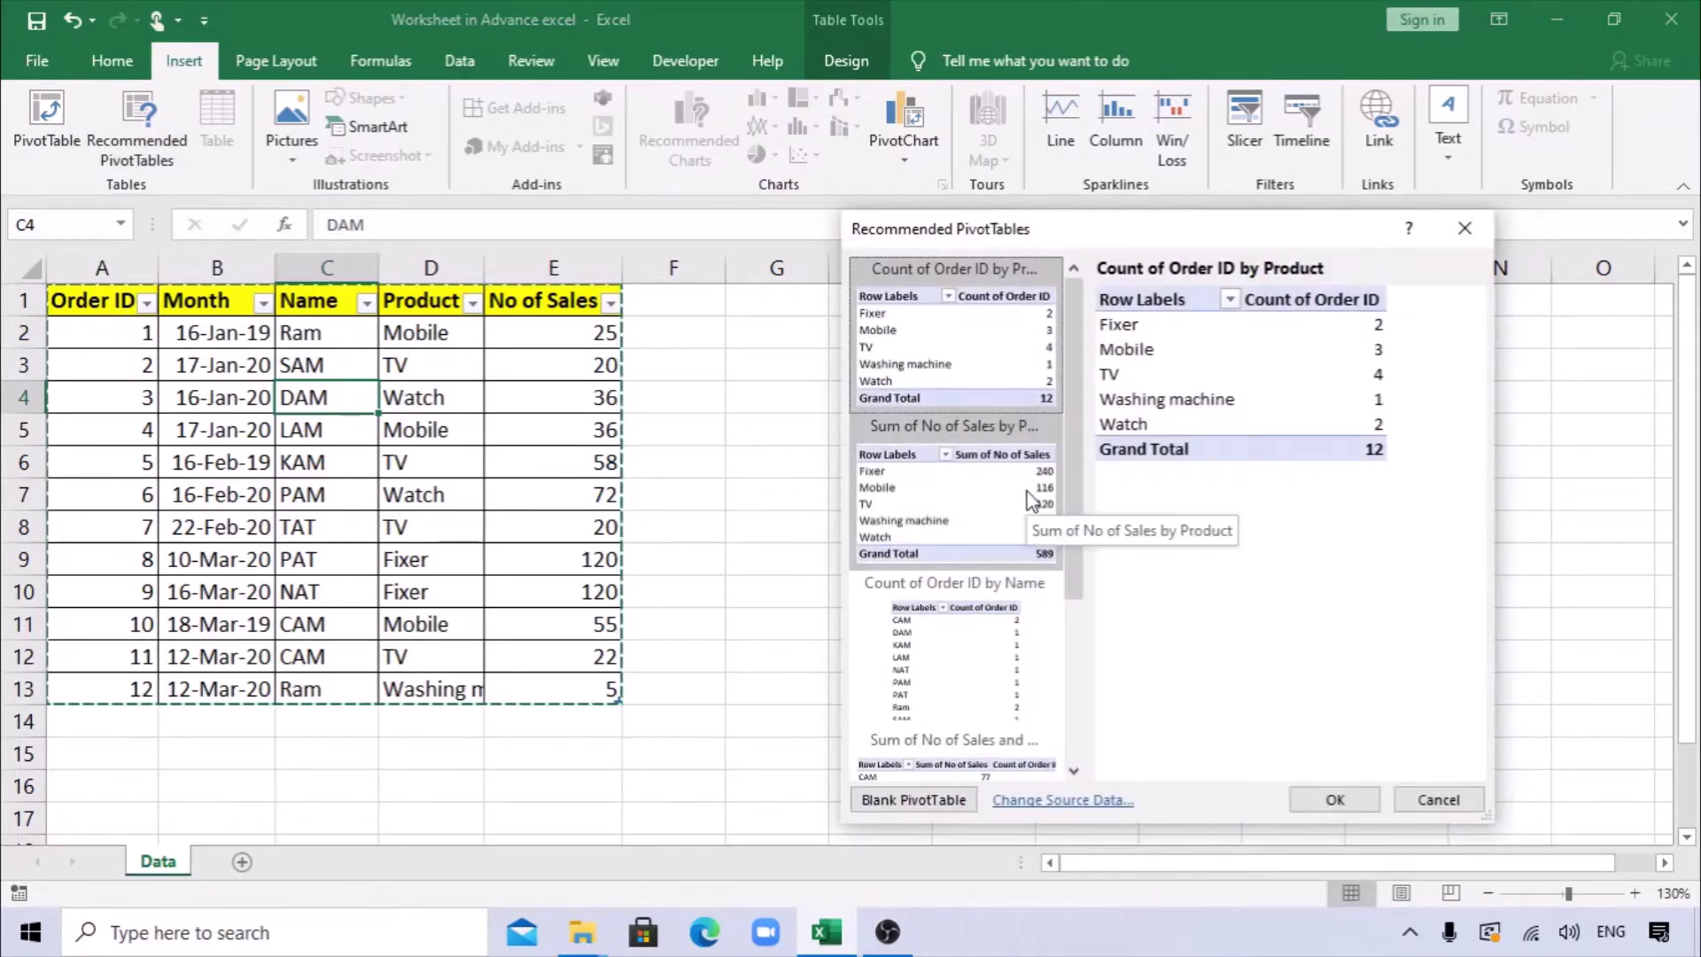
pyautogui.moveTo(1068, 414)
pyautogui.mouseDown()
pyautogui.moveTo(1086, 602)
pyautogui.moveTo(1091, 407)
pyautogui.mouseUp()
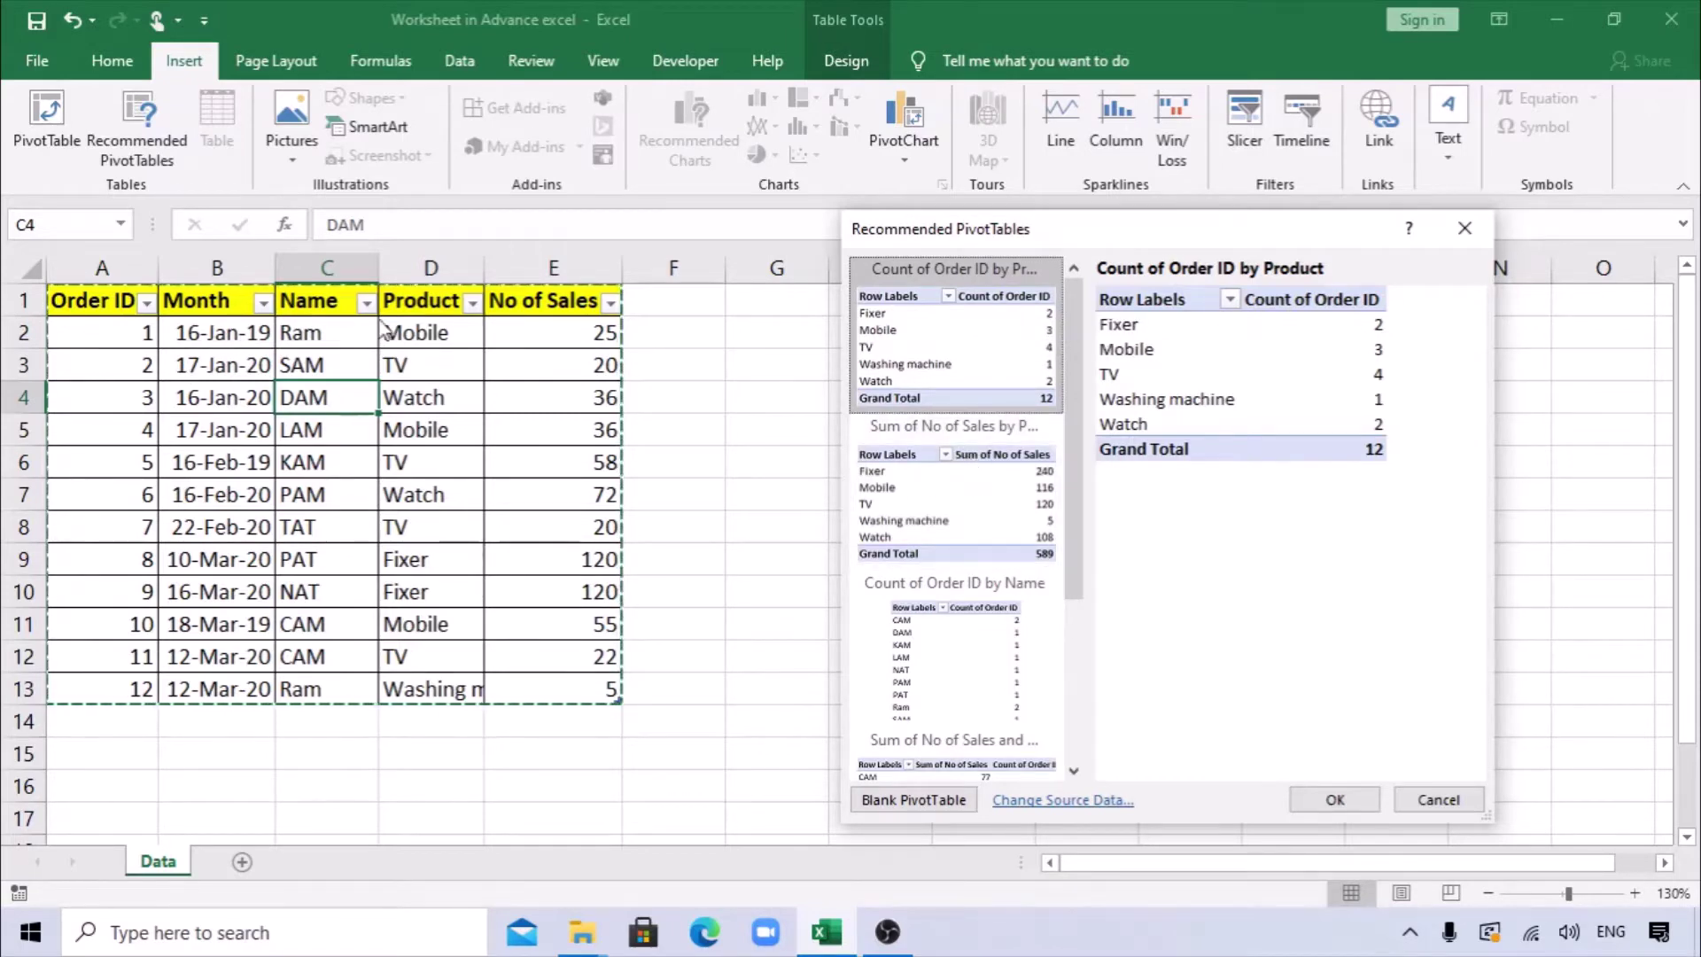
pyautogui.click(998, 512)
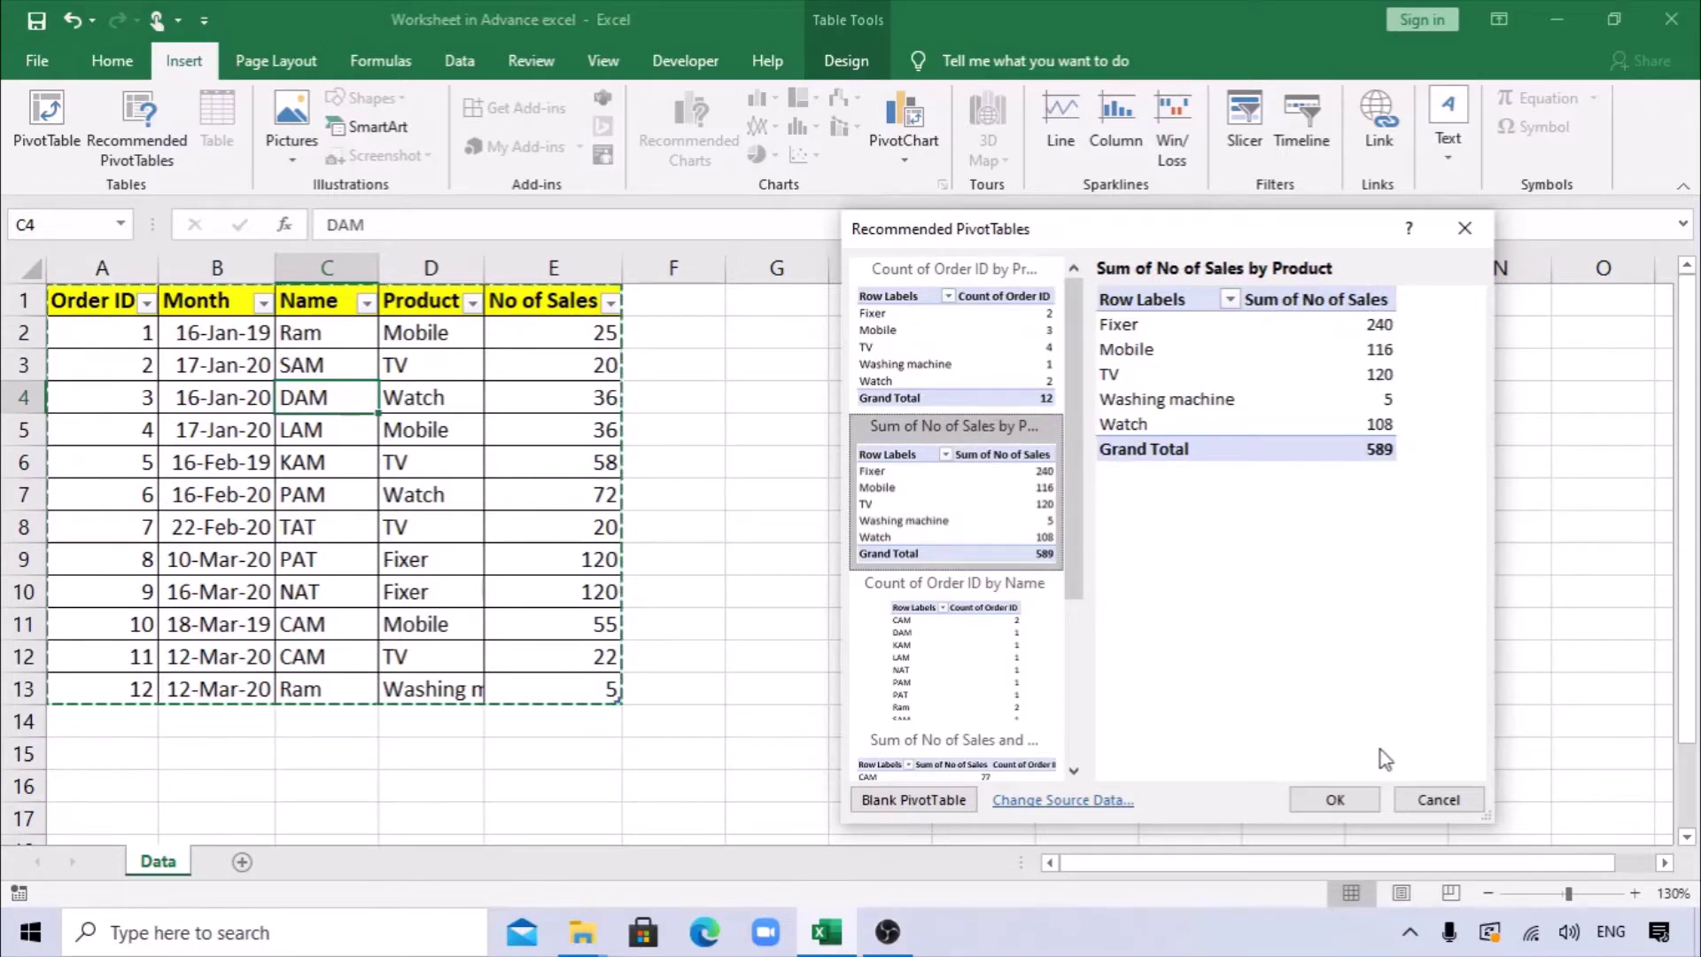
pyautogui.click(1336, 800)
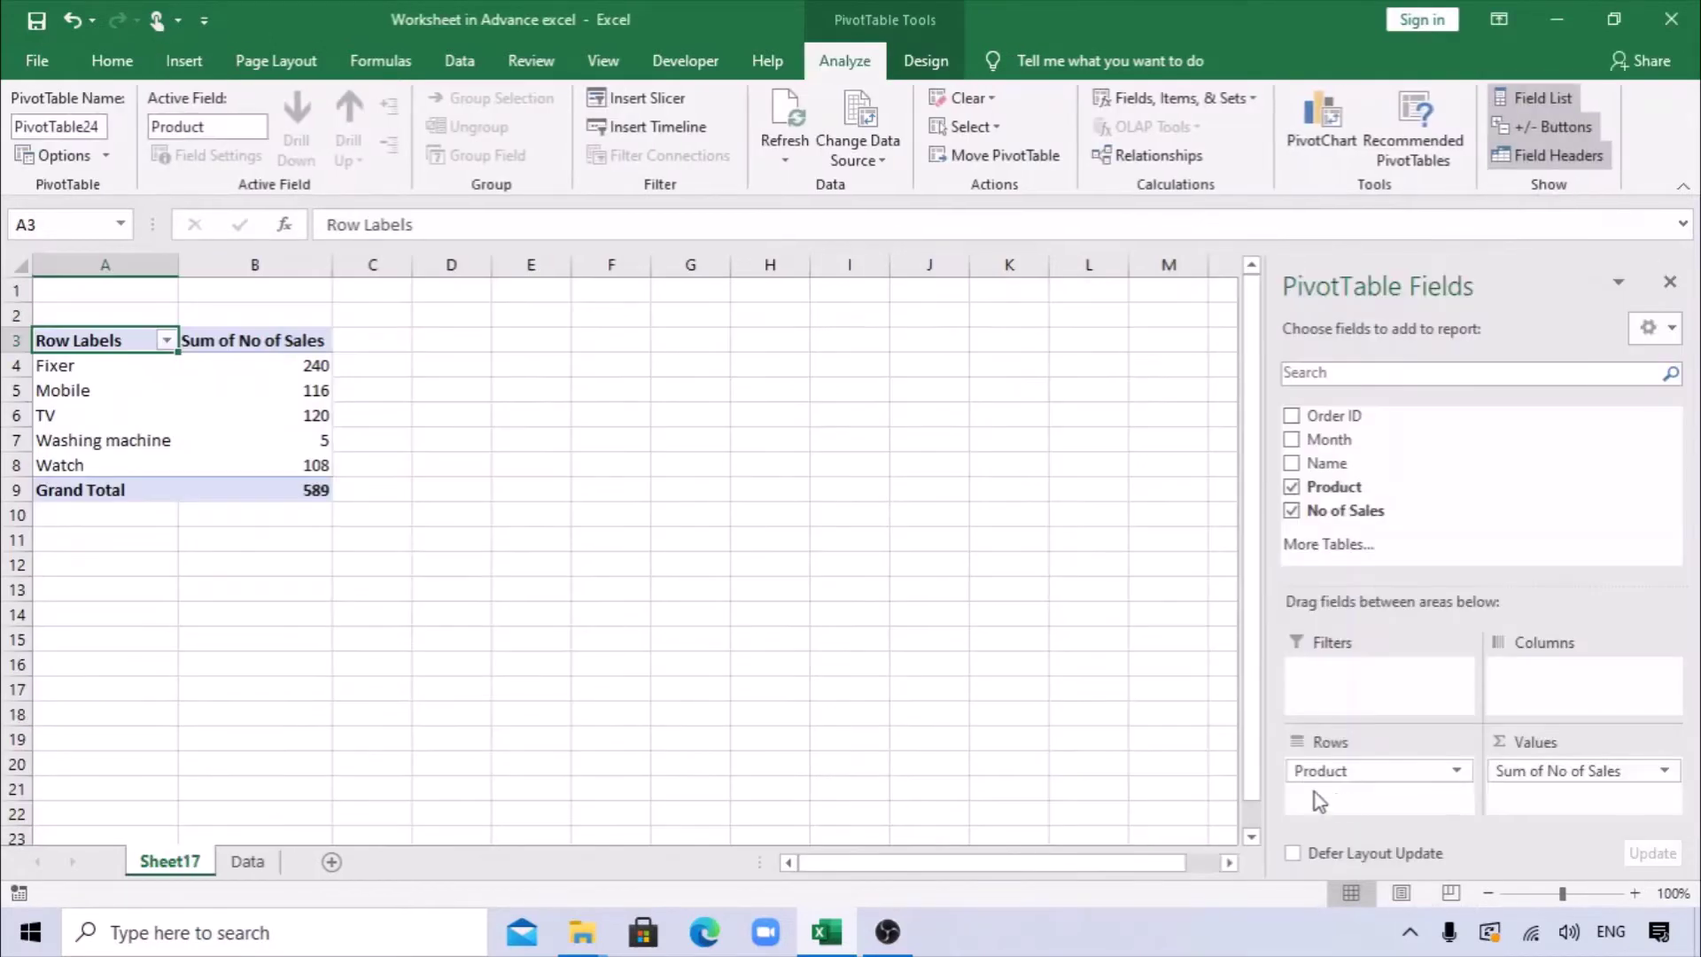
# Step: Rename the new PivotTable's worksheet as "Pivot table"
pyautogui.doubleClick(167, 876)
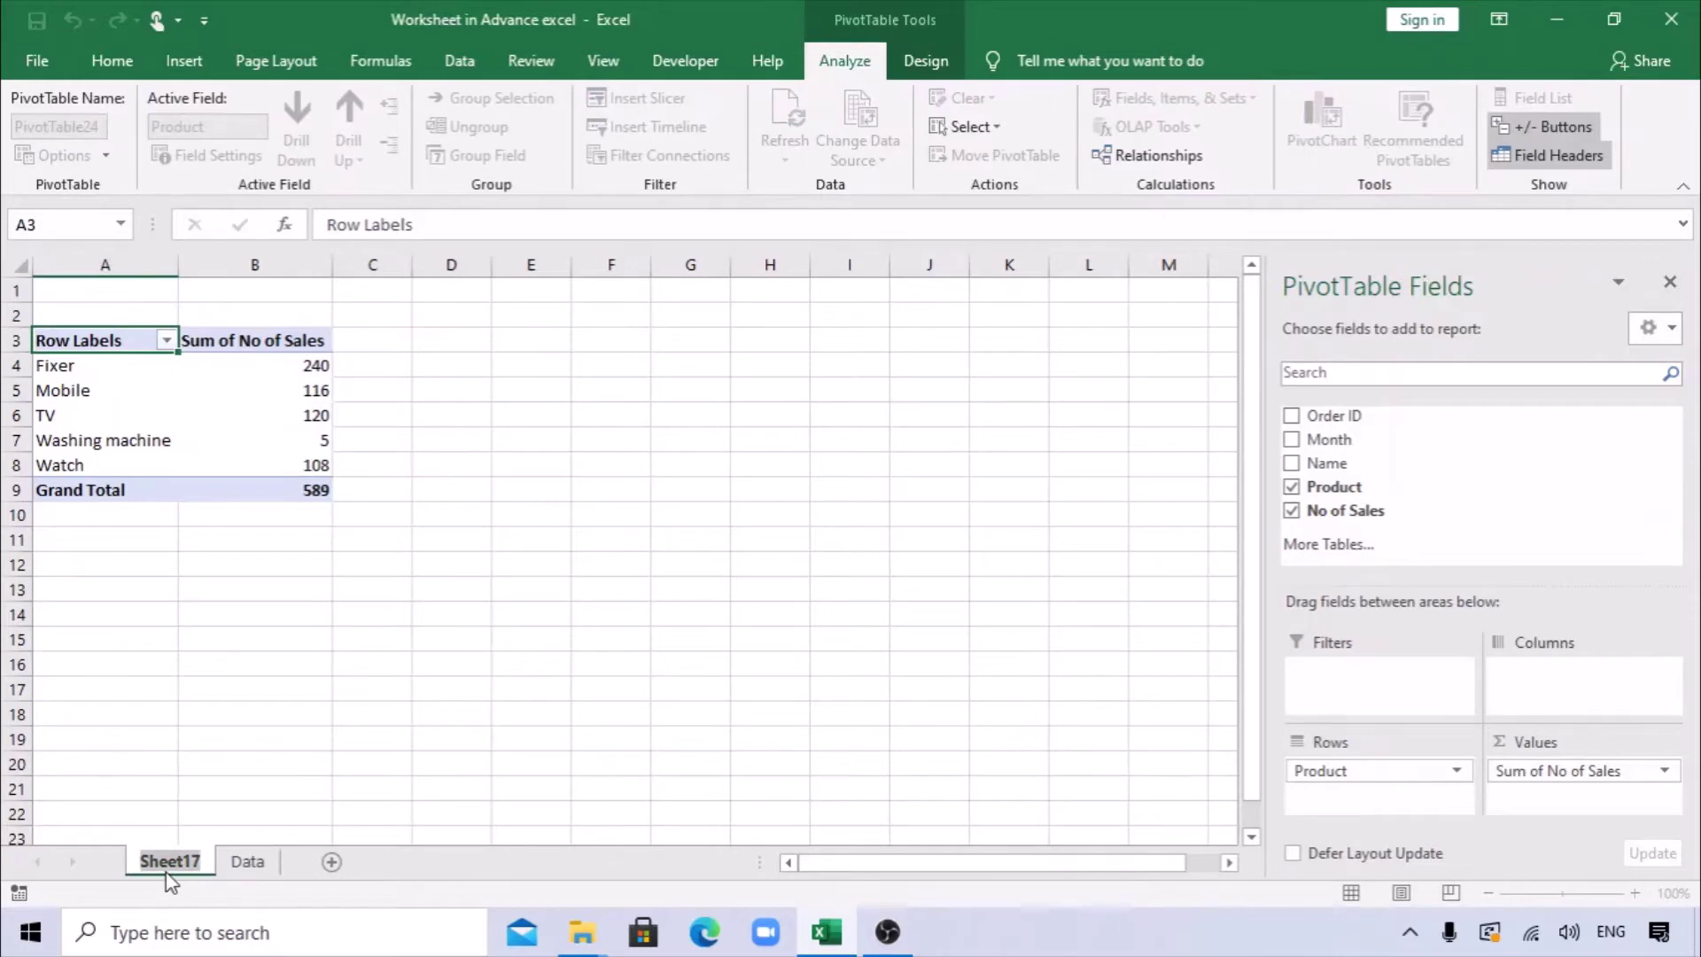
pyautogui.write('Pi')
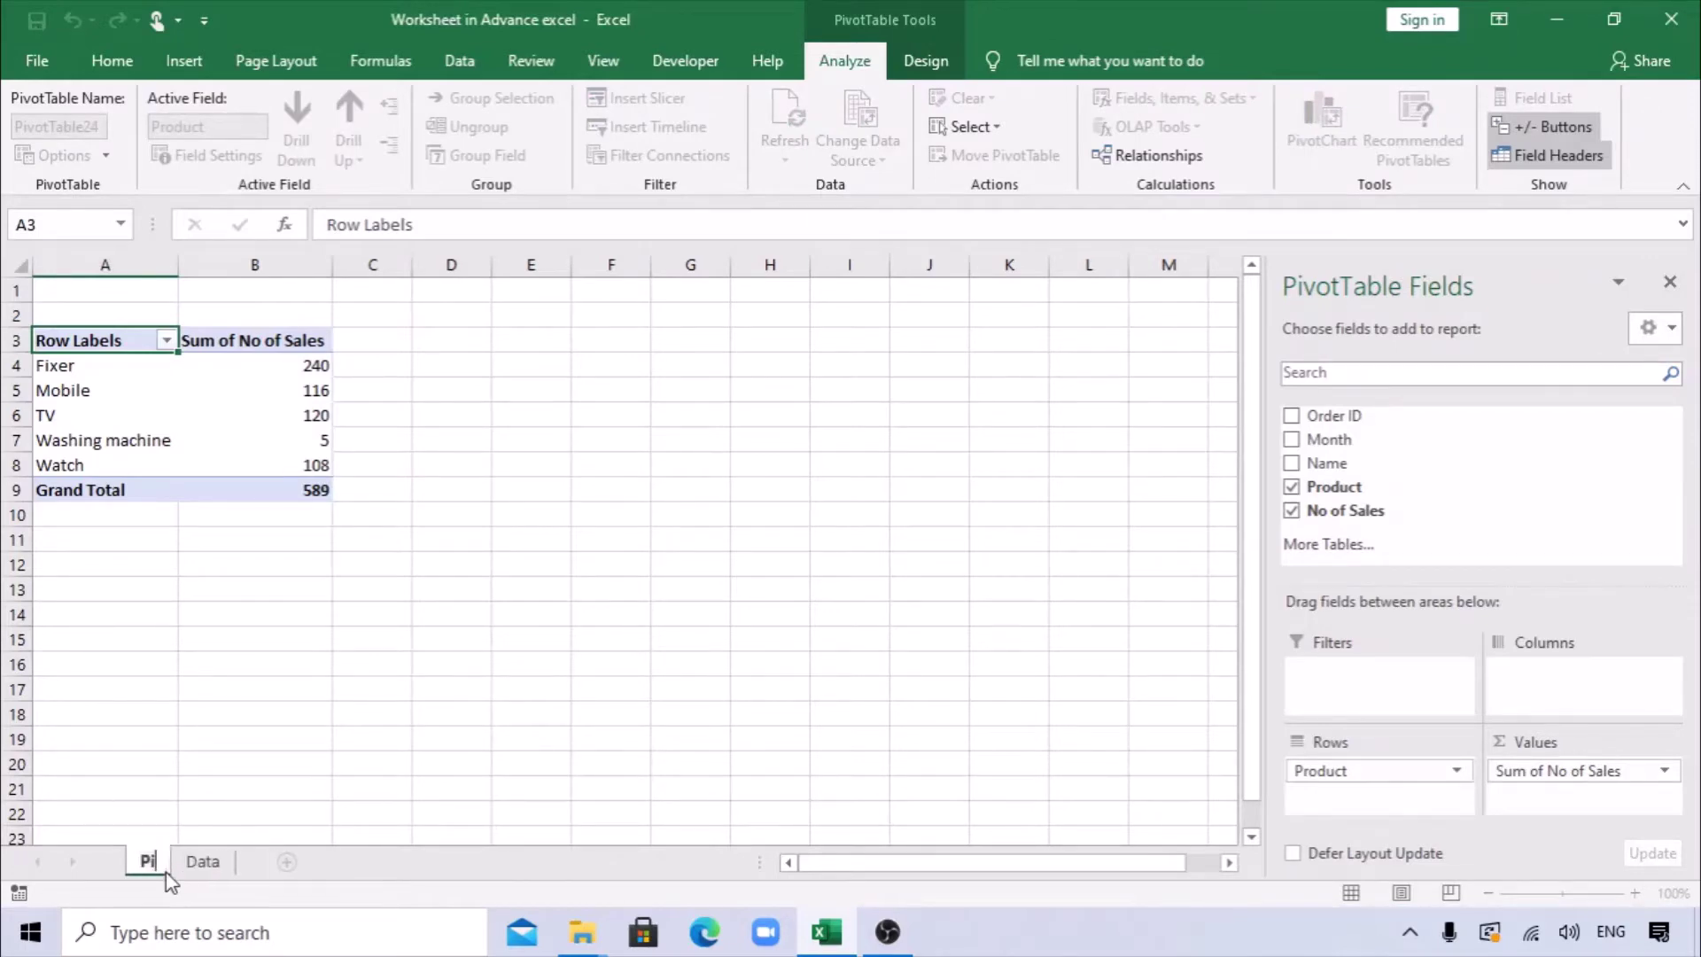
pyautogui.write('vot table')
pyautogui.press('Return')
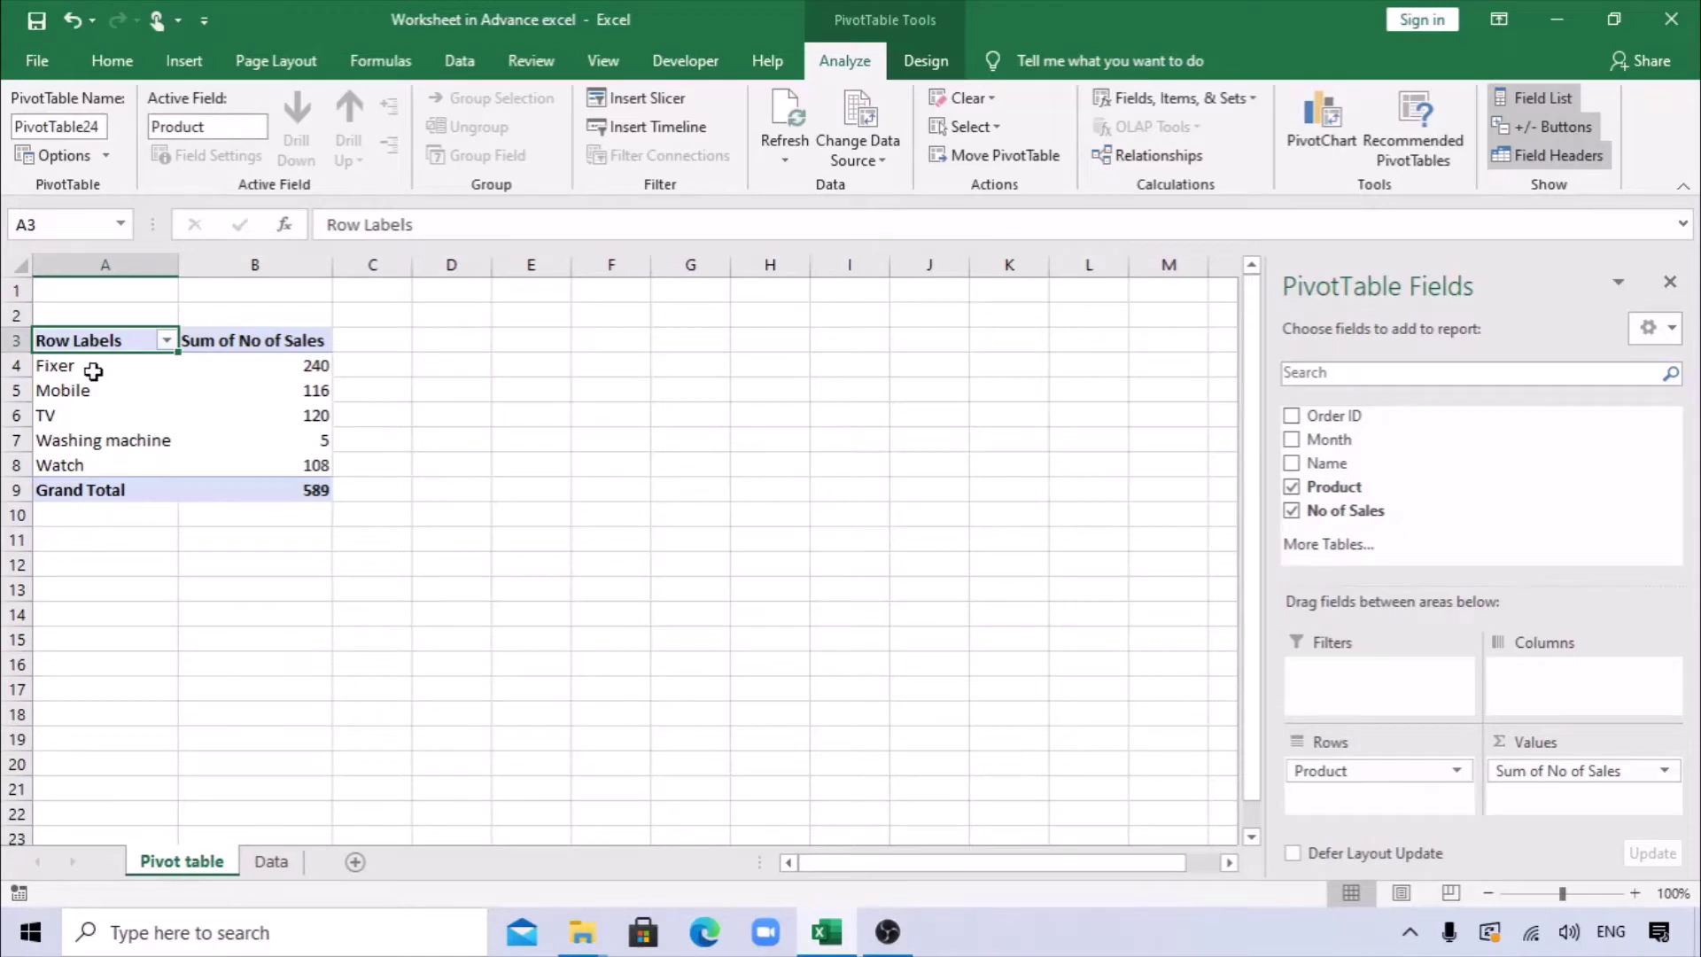
pyautogui.moveTo(1320, 487); pyautogui.dragTo(1351, 797)
pyautogui.click(142, 392)
pyautogui.click(514, 558)
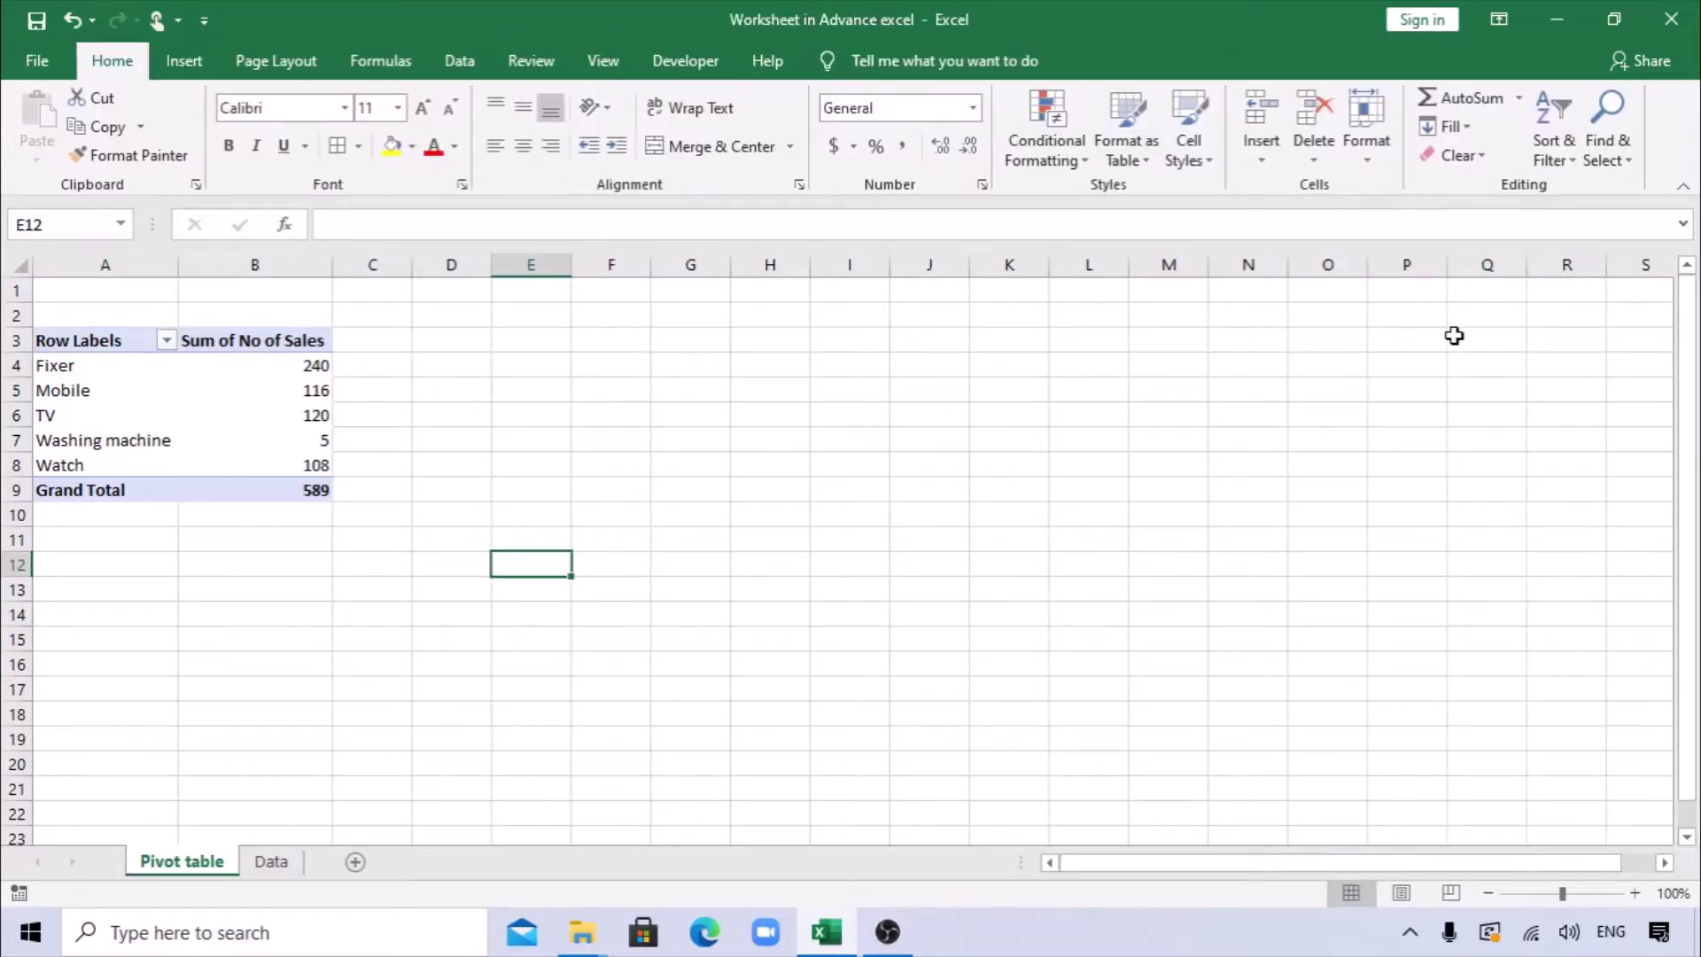
pyautogui.click(280, 406)
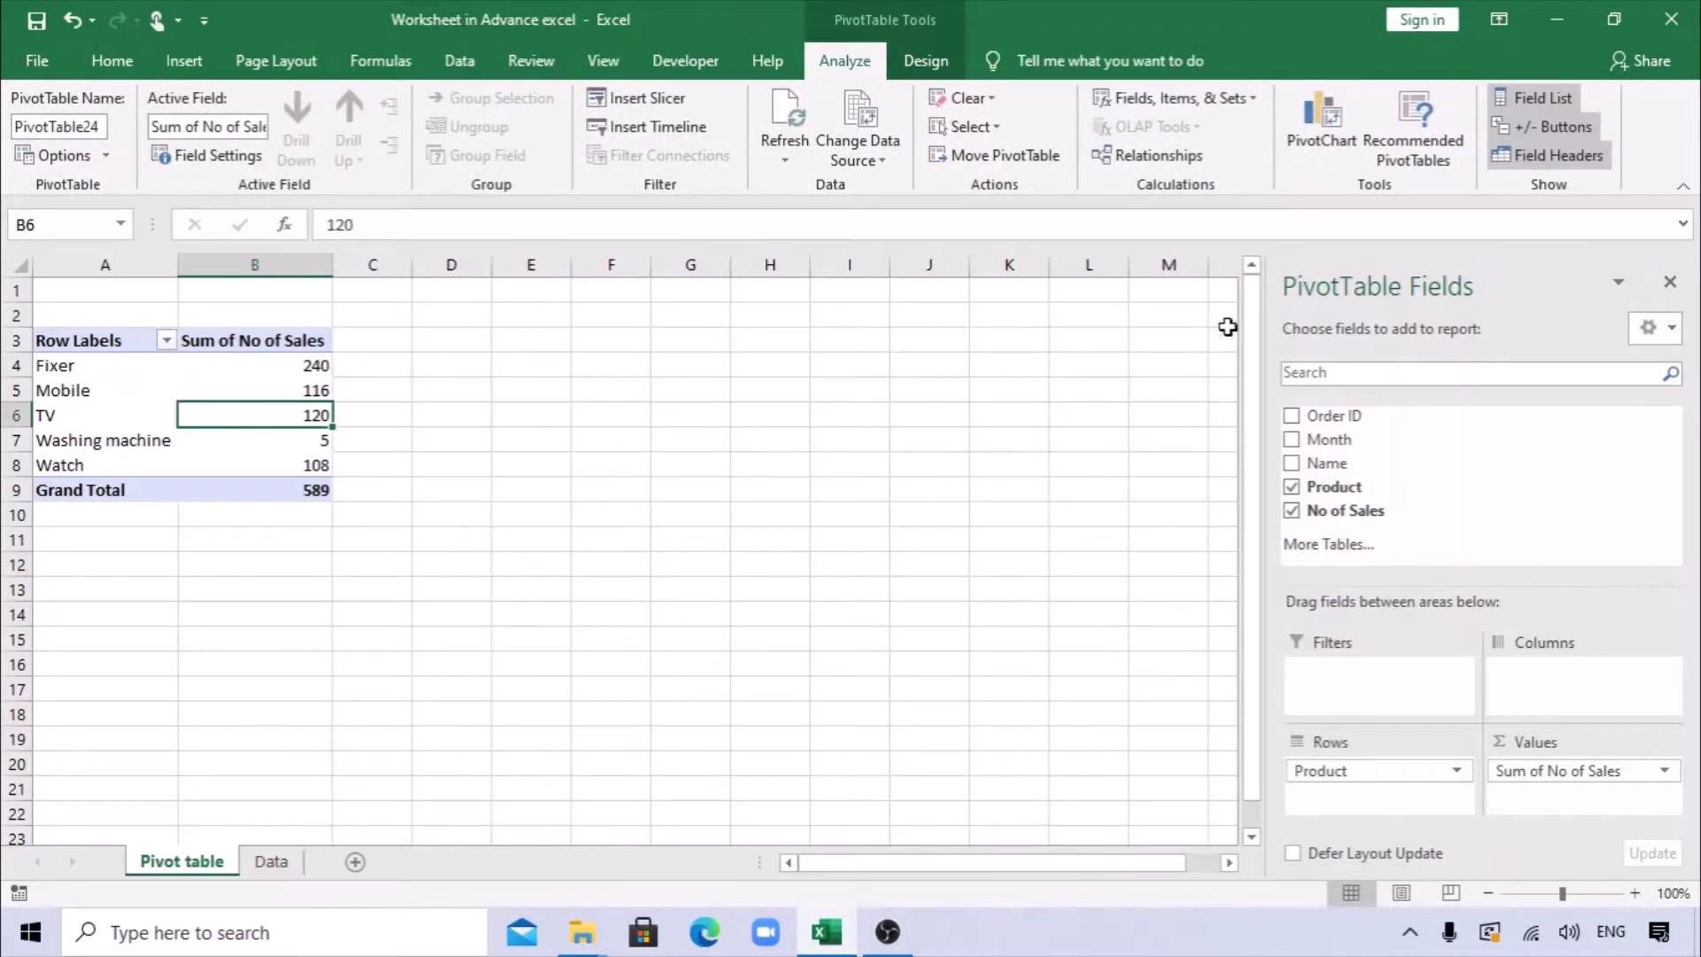
# Step: Hide the PivotTable field list and show it again
pyautogui.rightClick(231, 365)
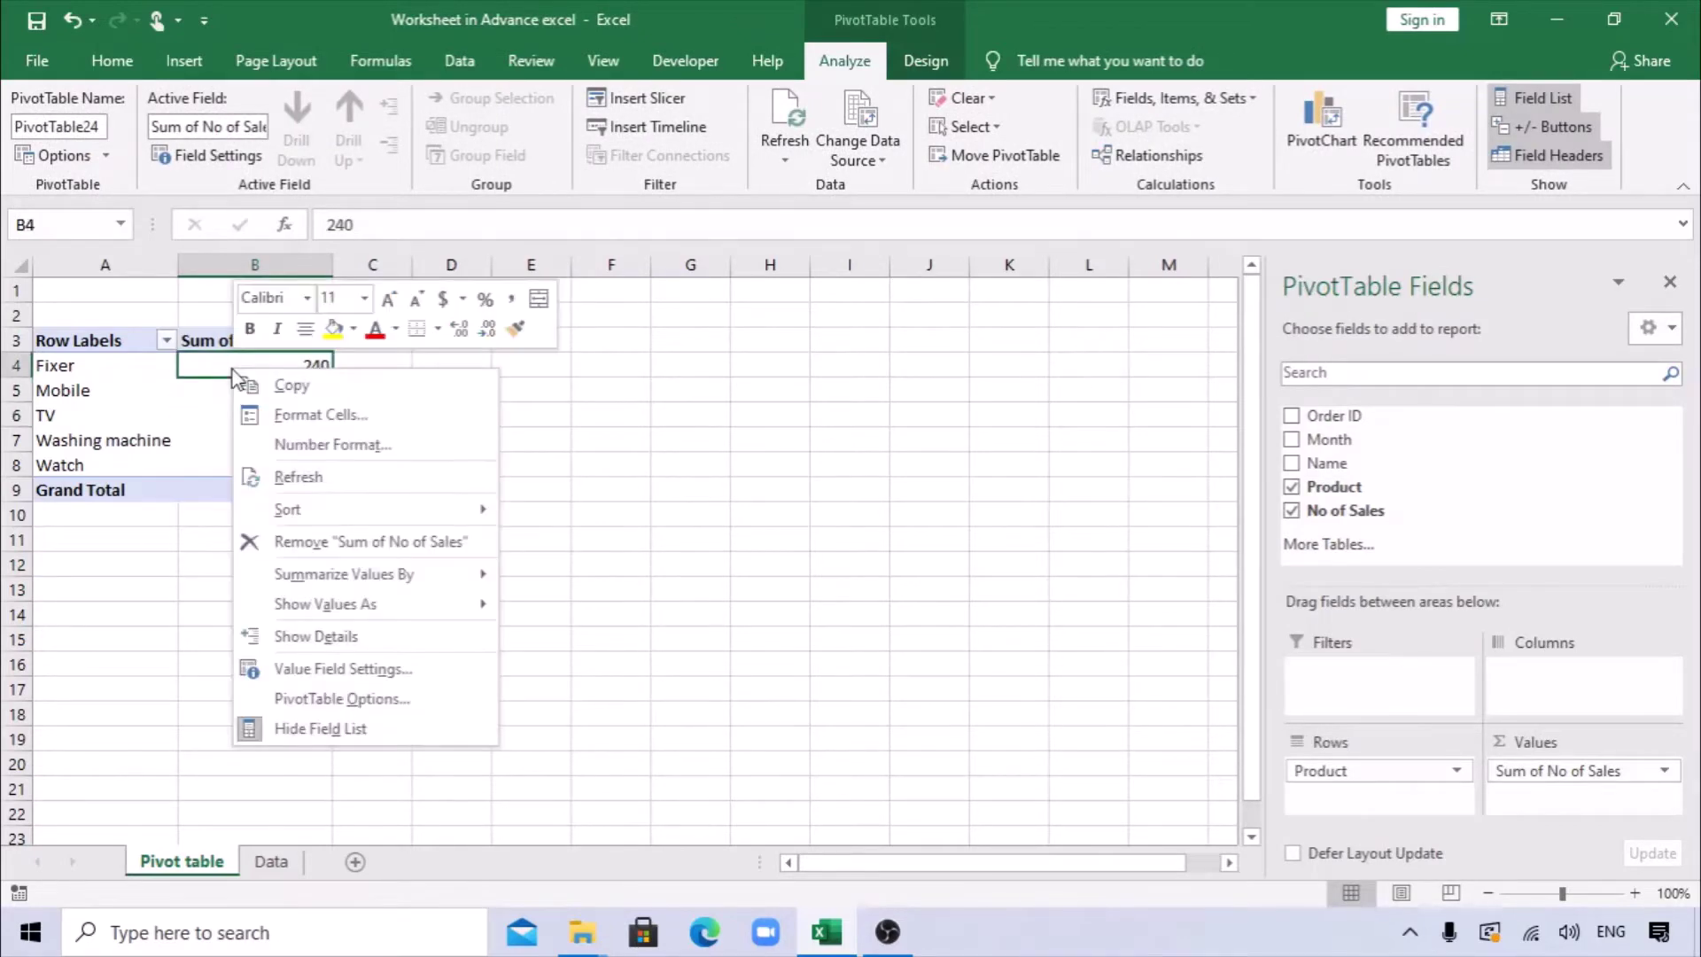
pyautogui.click(325, 736)
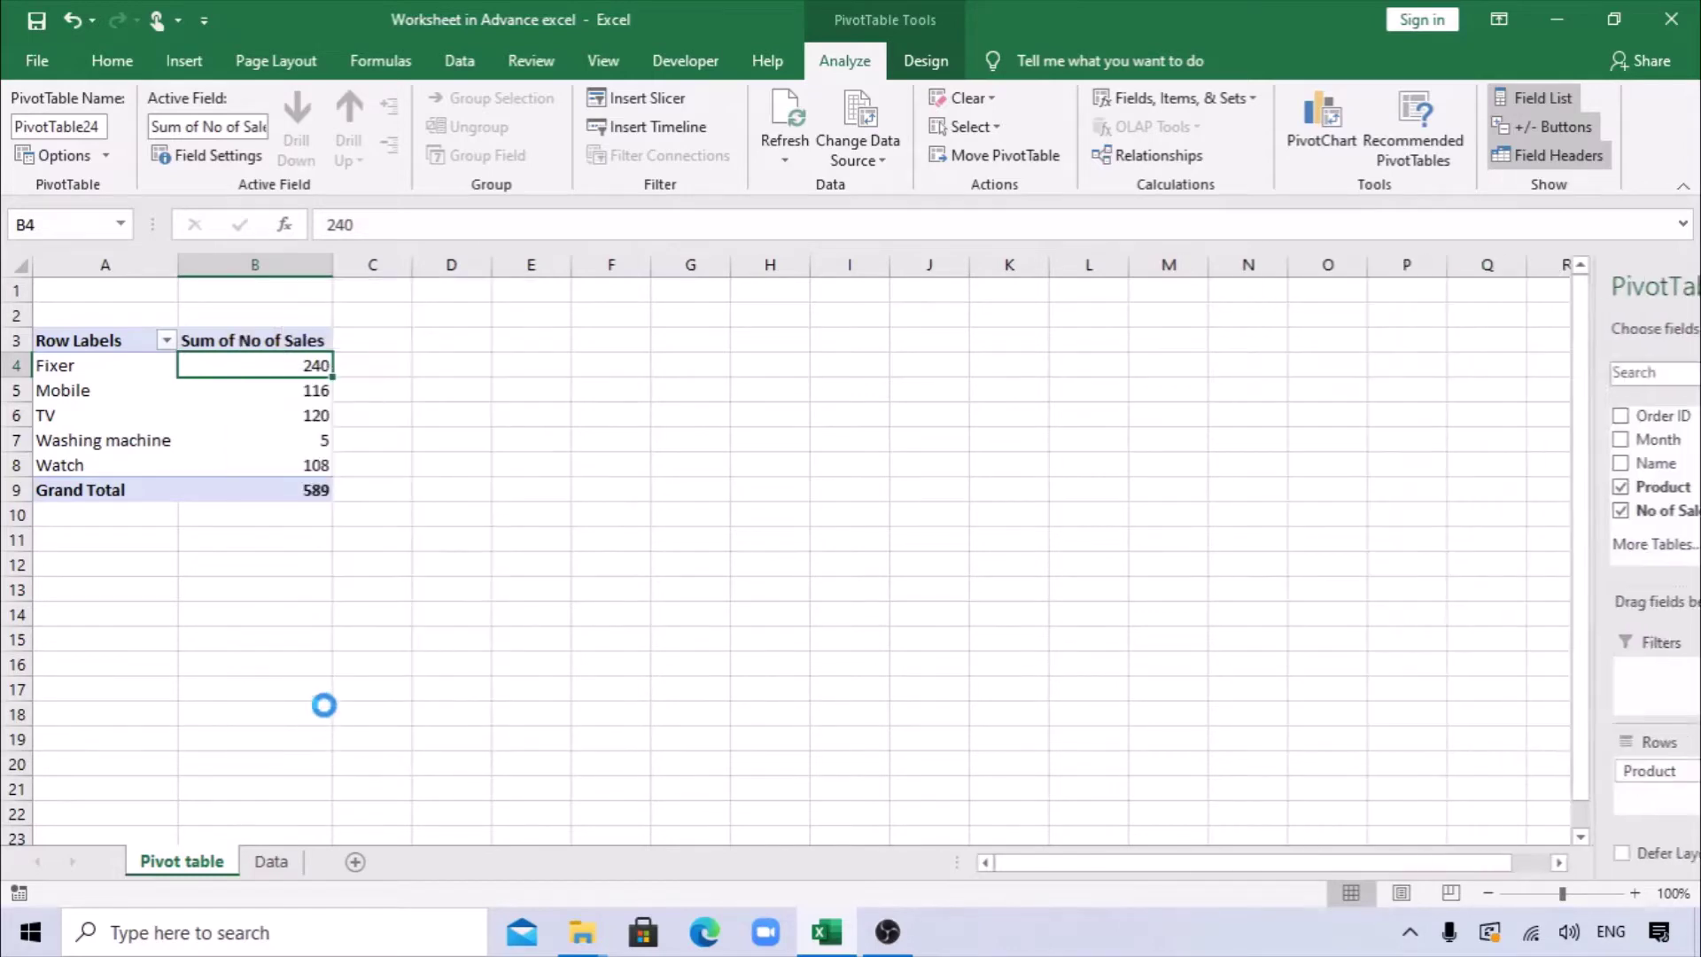
pyautogui.rightClick(236, 396)
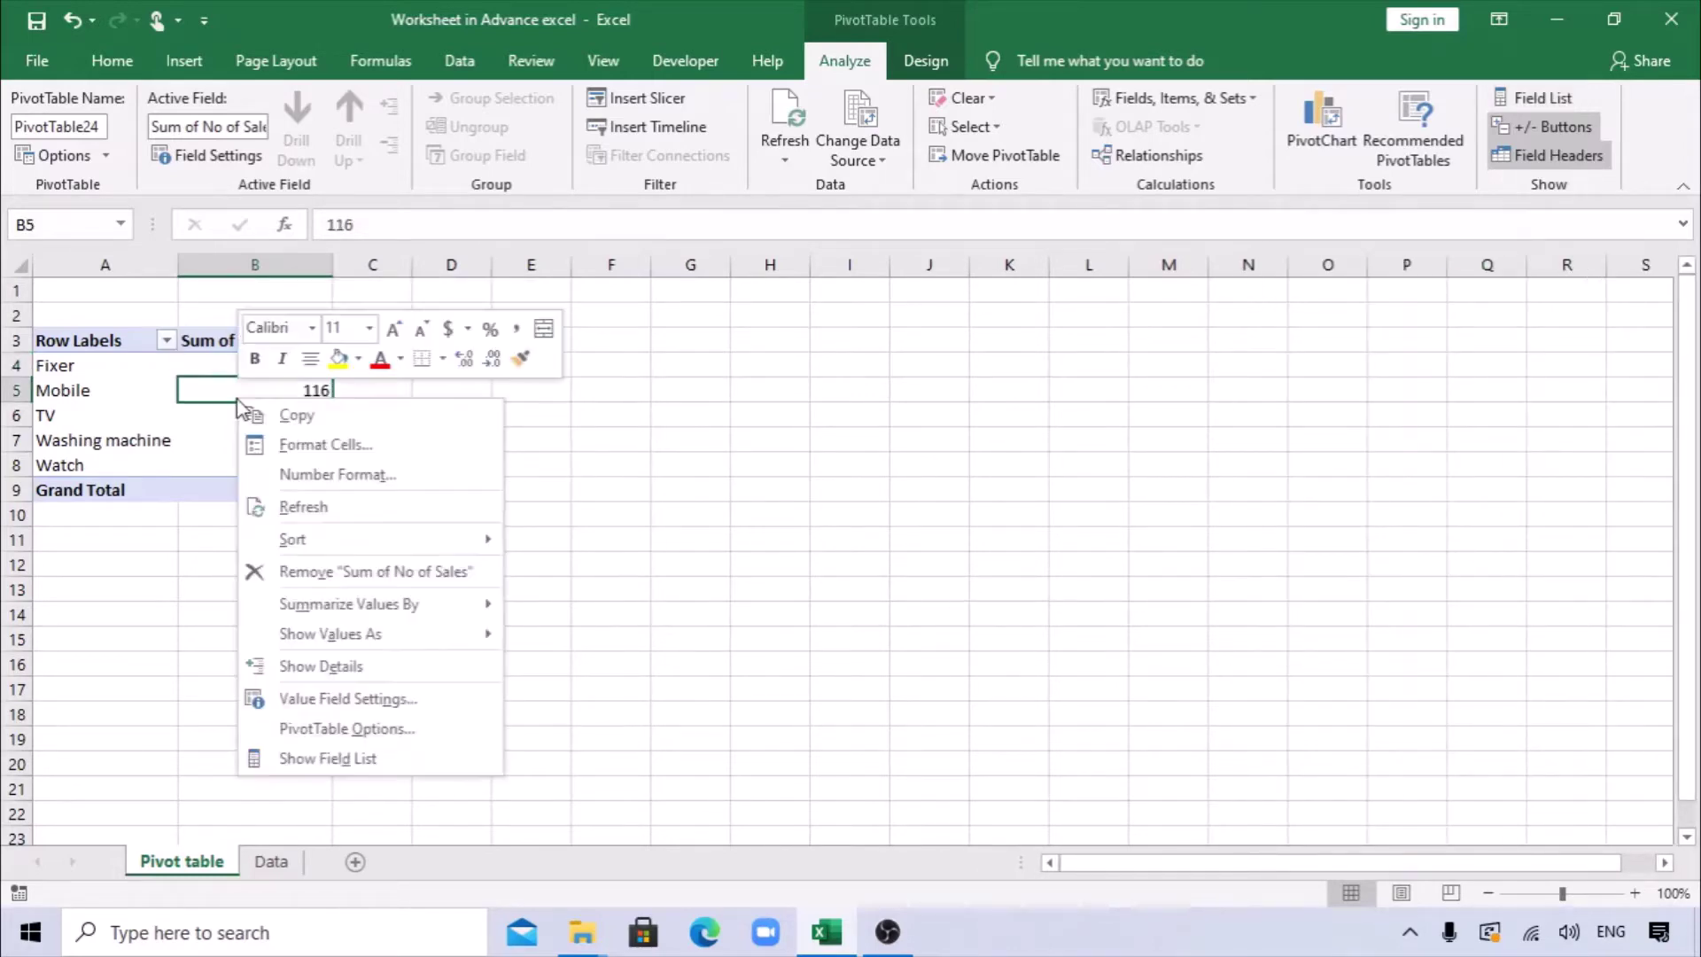
pyautogui.click(316, 760)
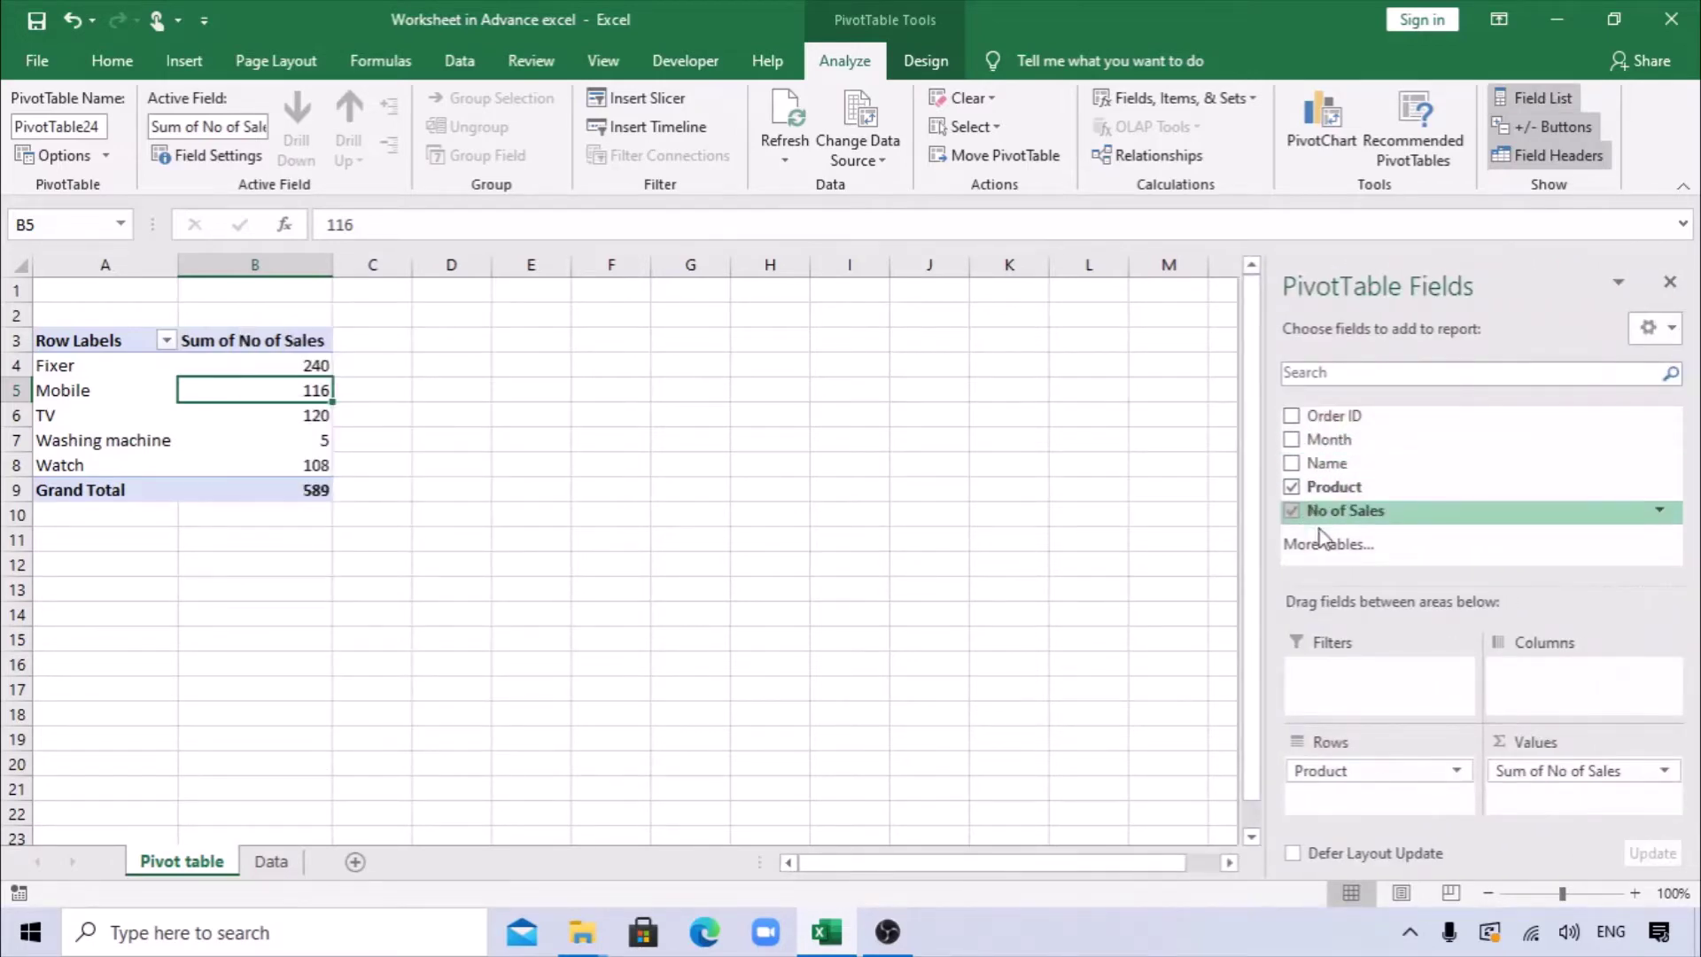
# Step: Check the column headers on the Data sheet and add the Month field as a report filter of the PivotTable
pyautogui.click(271, 861)
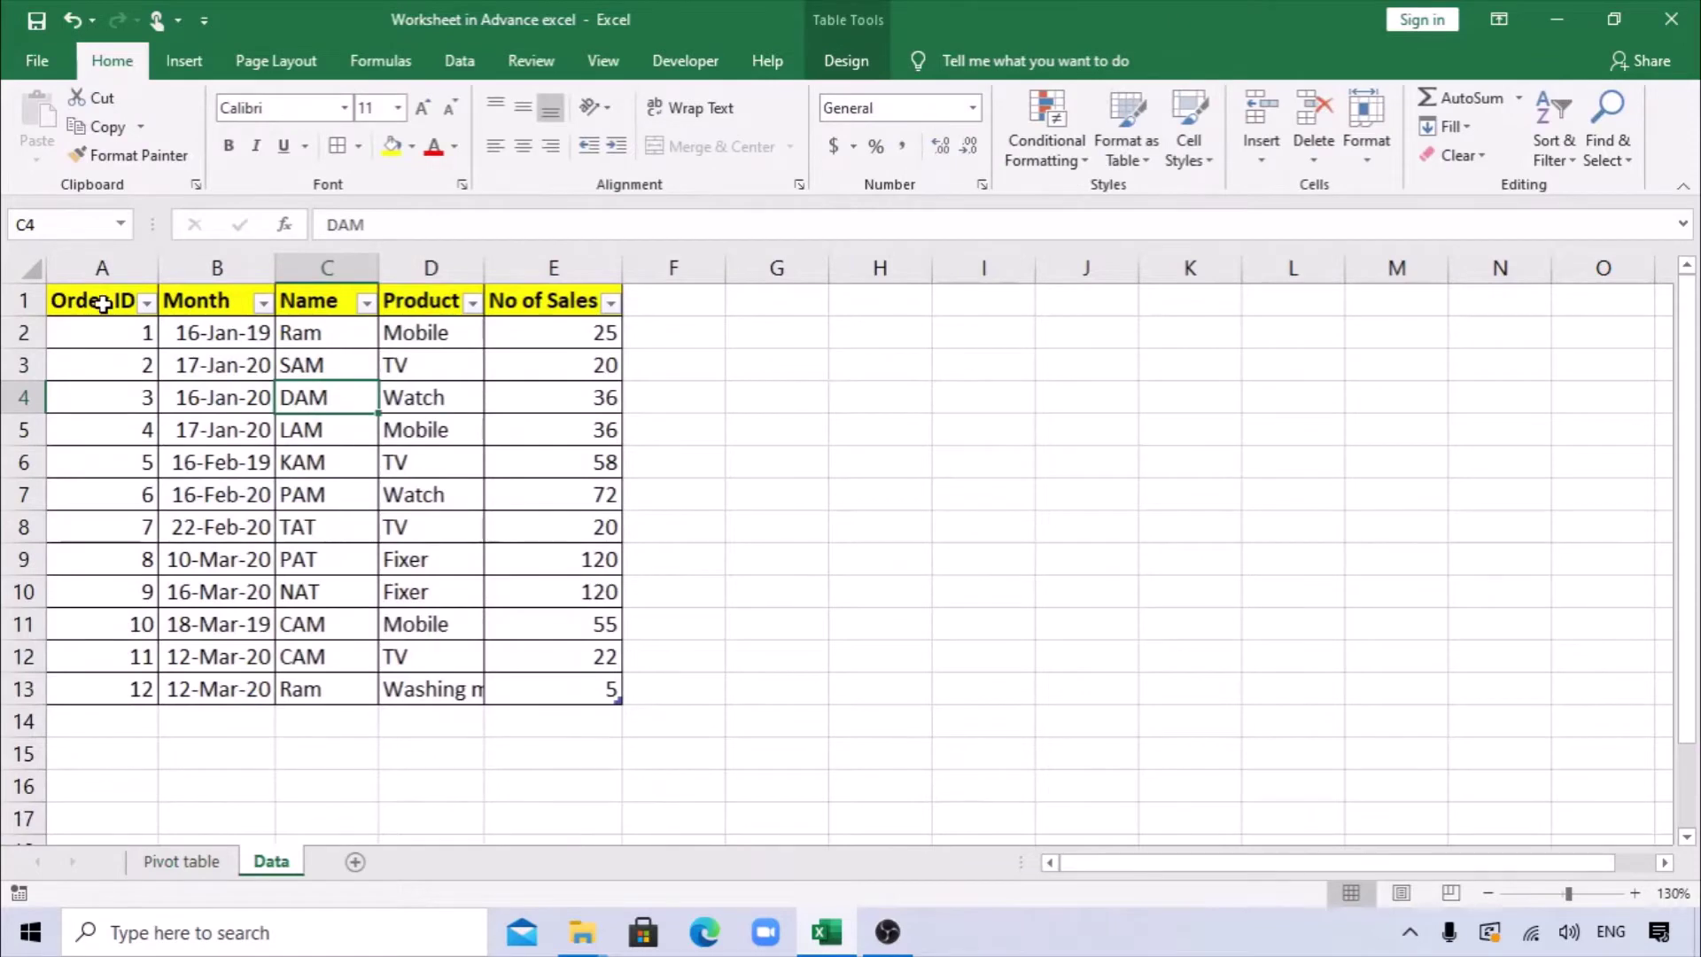
pyautogui.moveTo(134, 301); pyautogui.dragTo(530, 298)
pyautogui.click(181, 861)
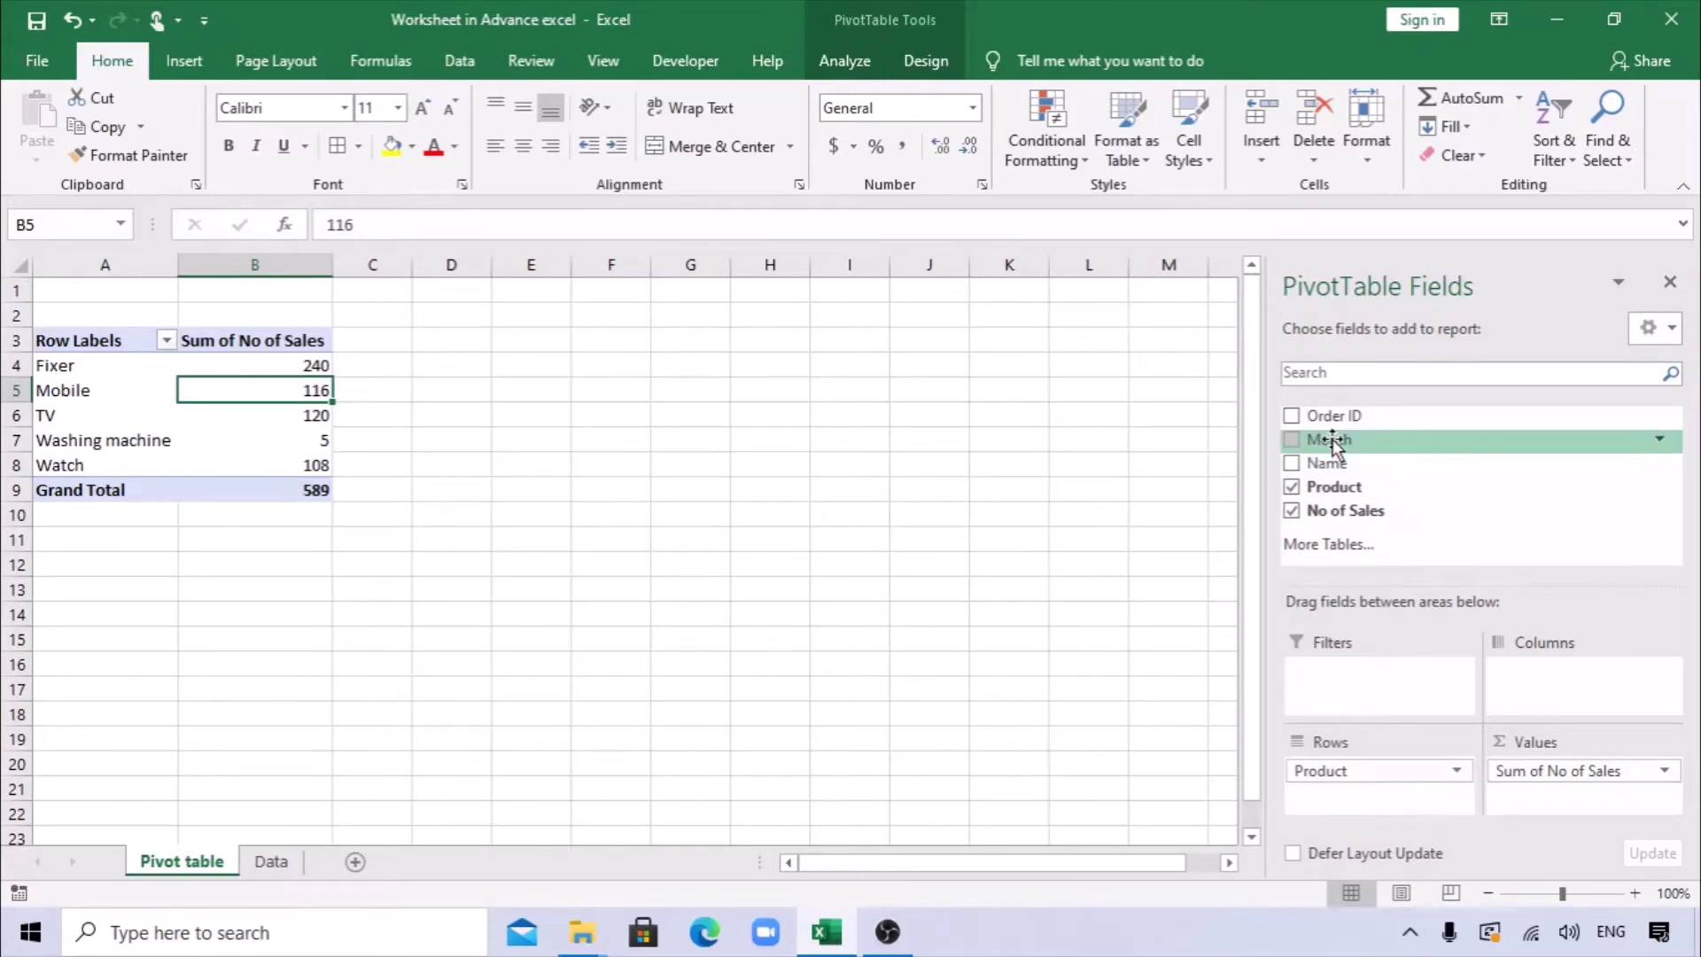
pyautogui.moveTo(1328, 443); pyautogui.dragTo(1355, 686)
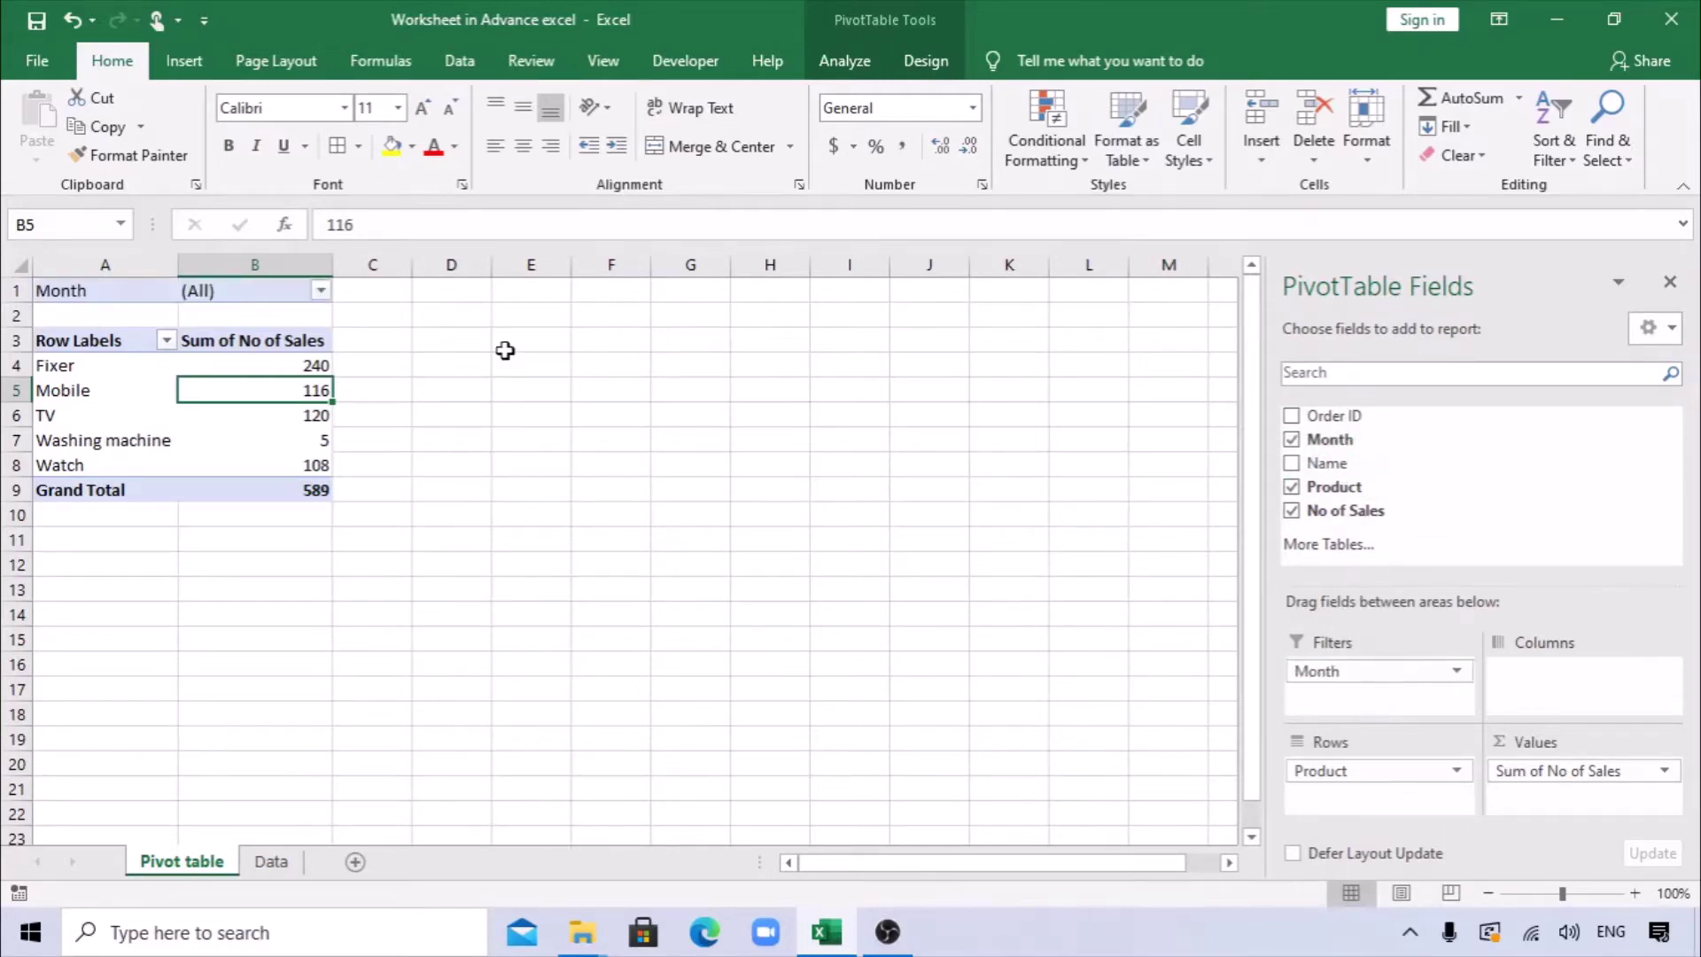
# Step: Filter the PivotTable's Month field to the two dates 16-Jan-19 and 16-Feb-19, allowing multiple items
pyautogui.click(323, 291)
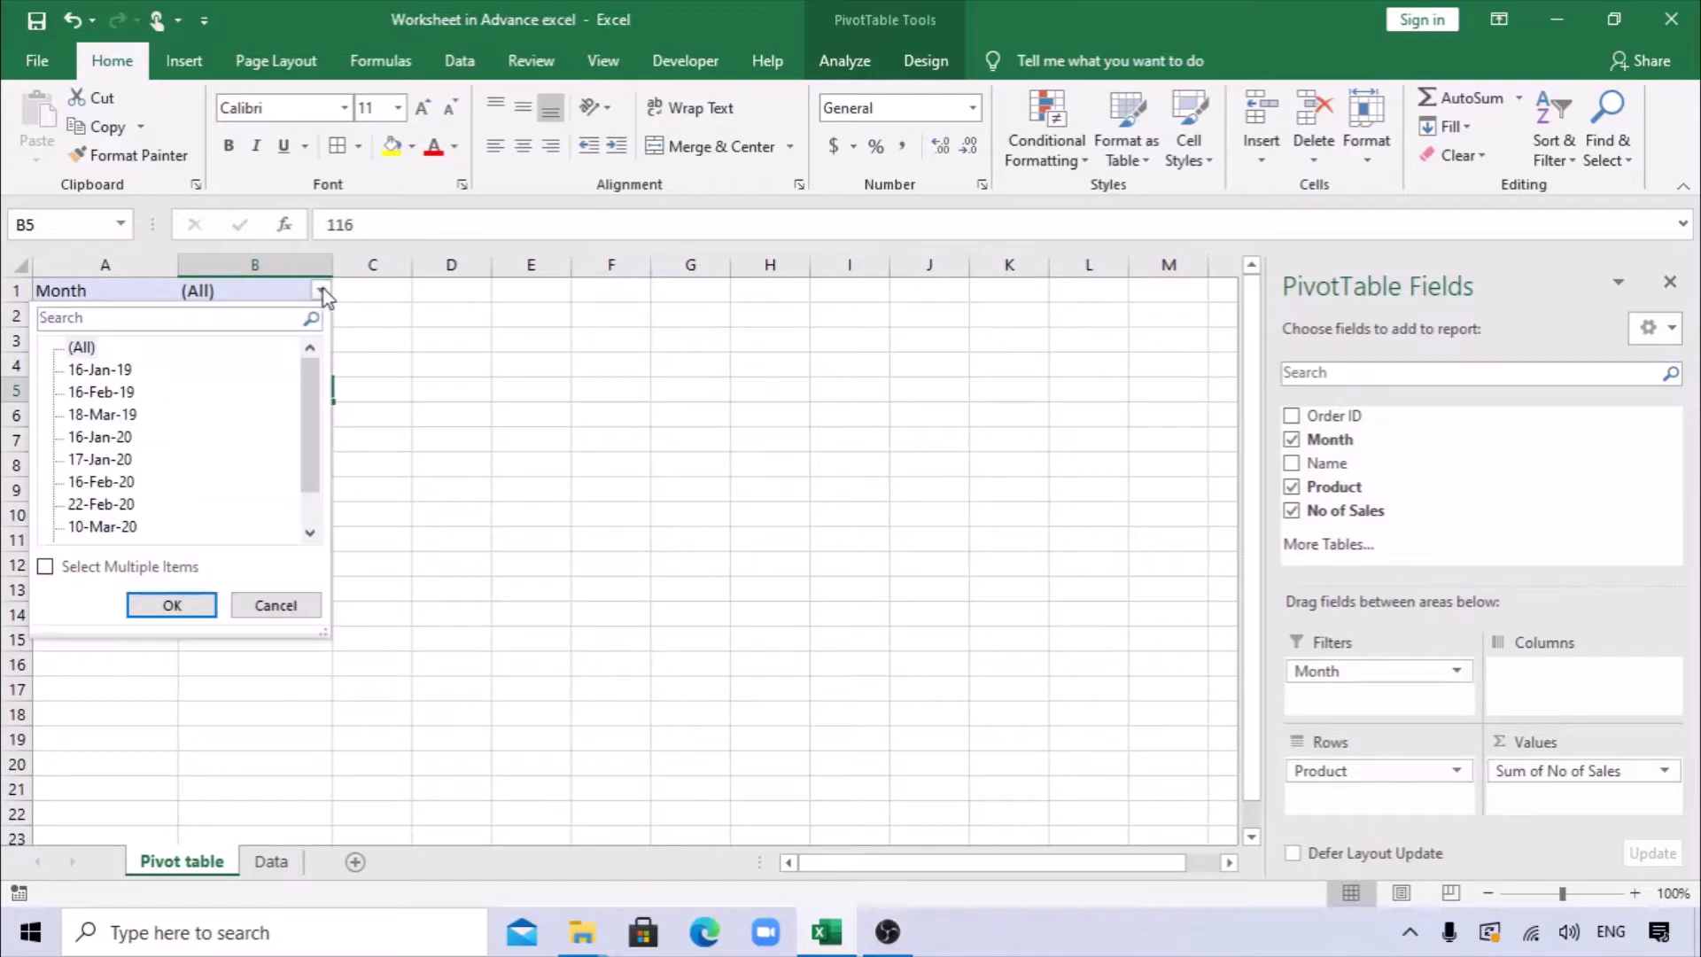
pyautogui.click(46, 567)
pyautogui.click(73, 348)
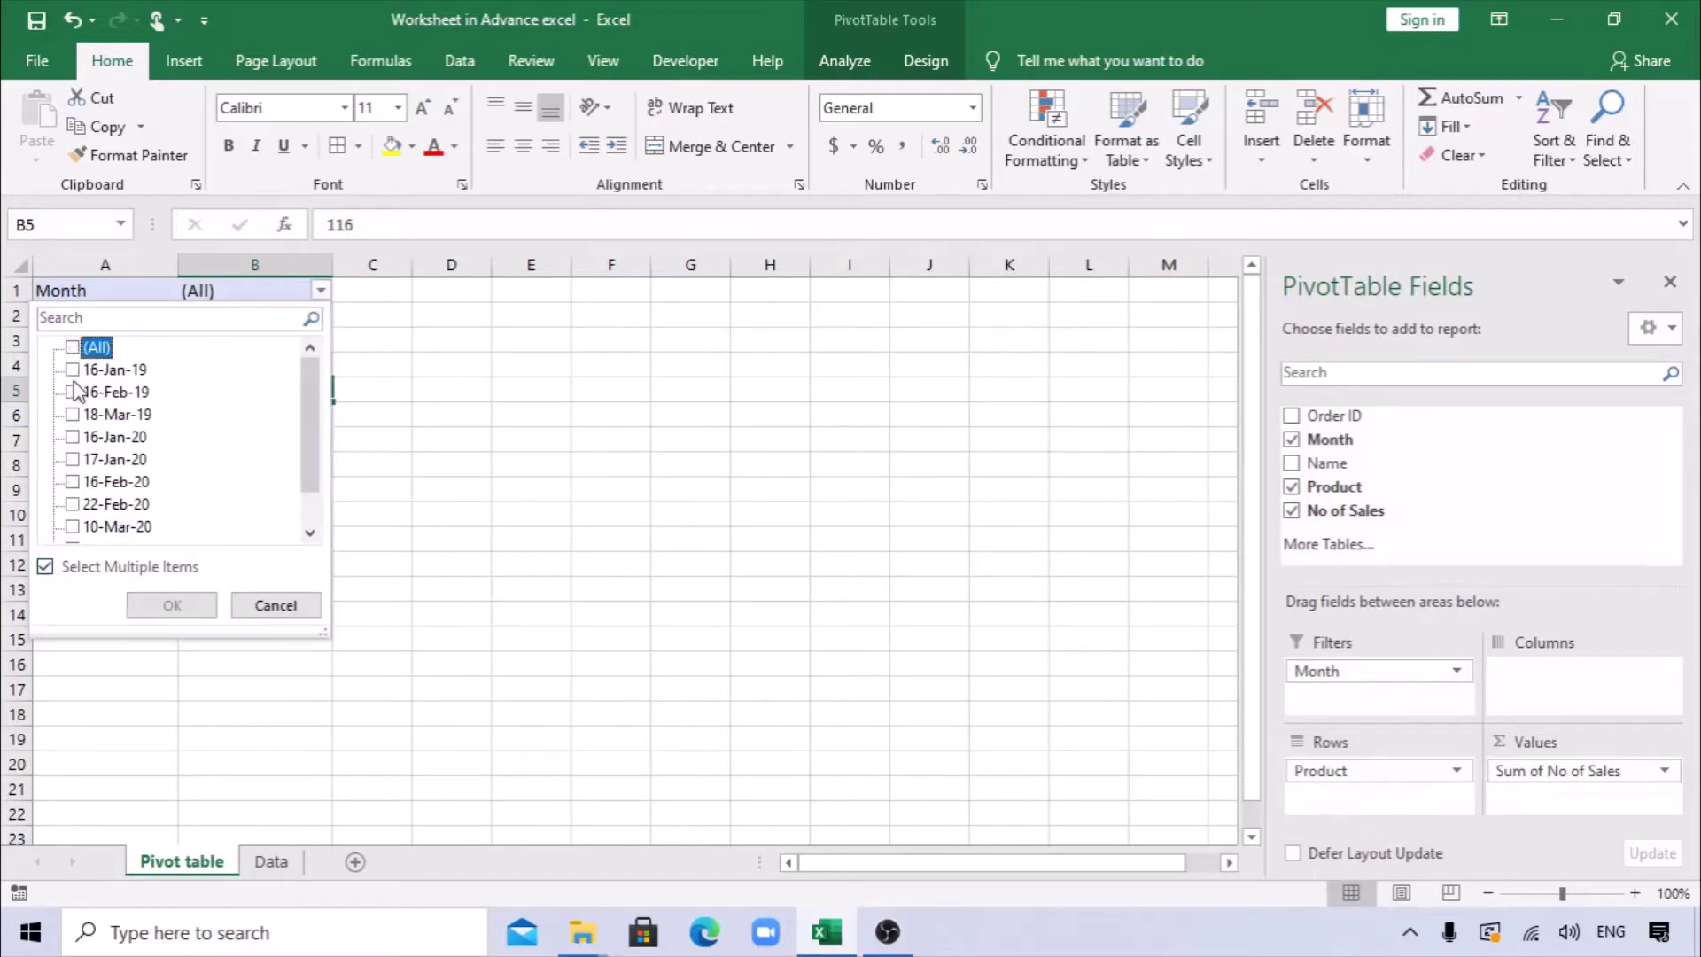
pyautogui.click(74, 392)
pyautogui.click(73, 370)
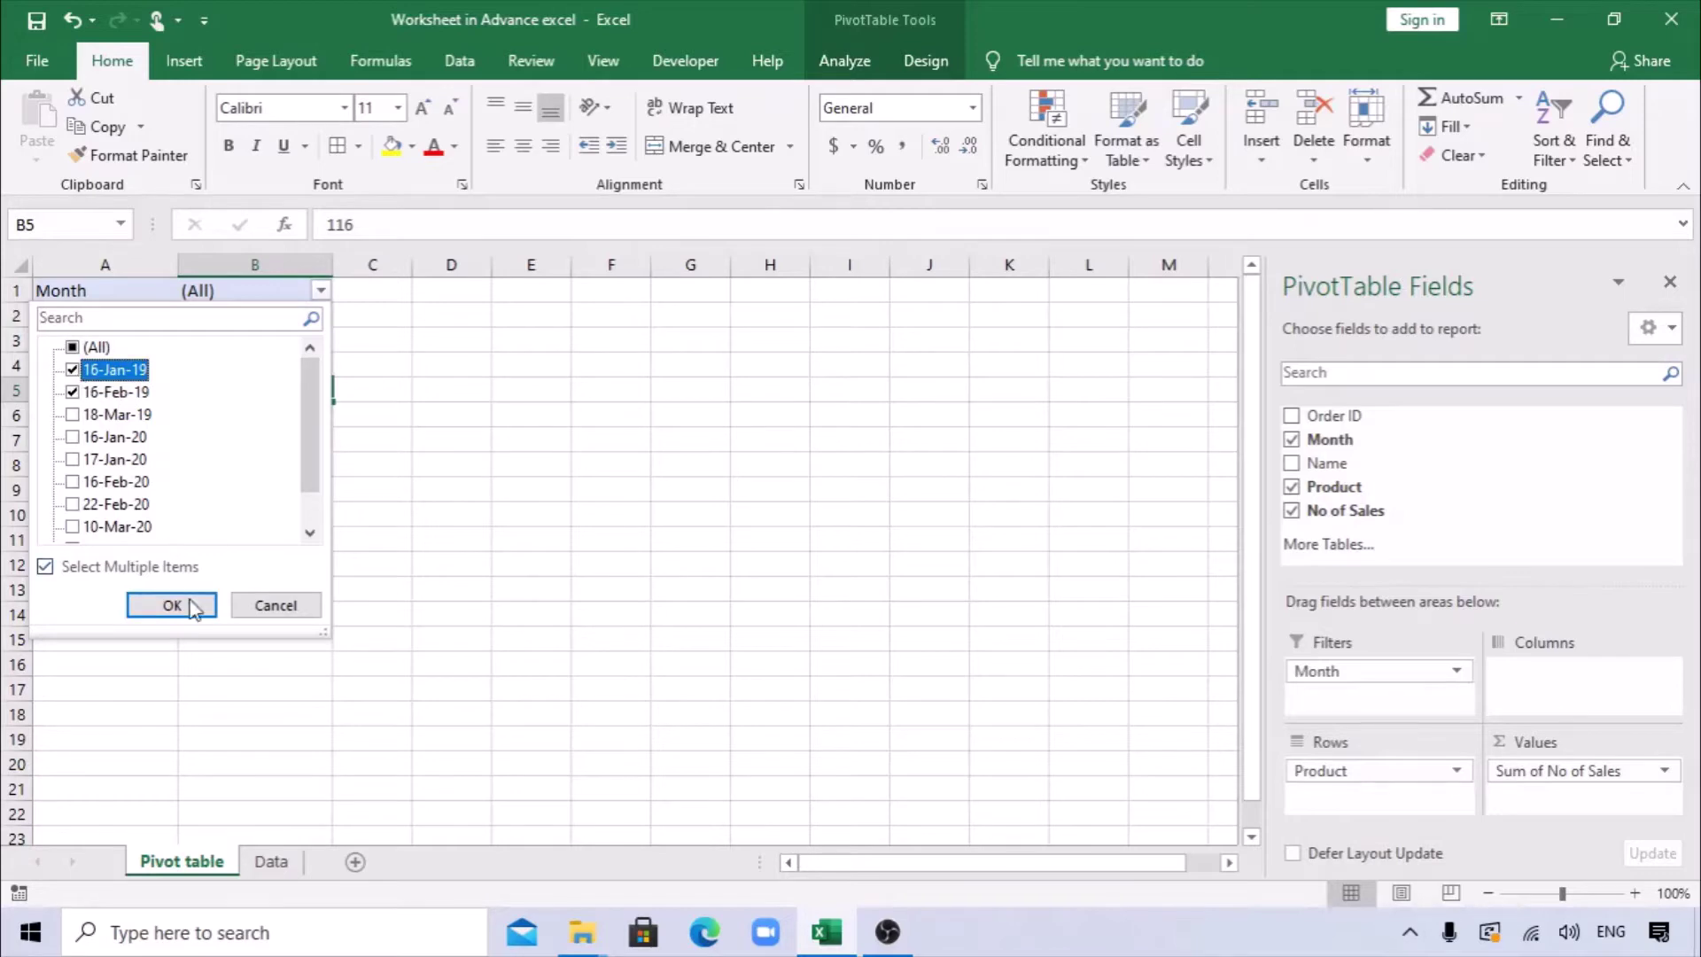
pyautogui.click(172, 605)
# Step: Reset the Month filter to all dates and remove the Month field from the PivotTable's report filters
pyautogui.click(292, 291)
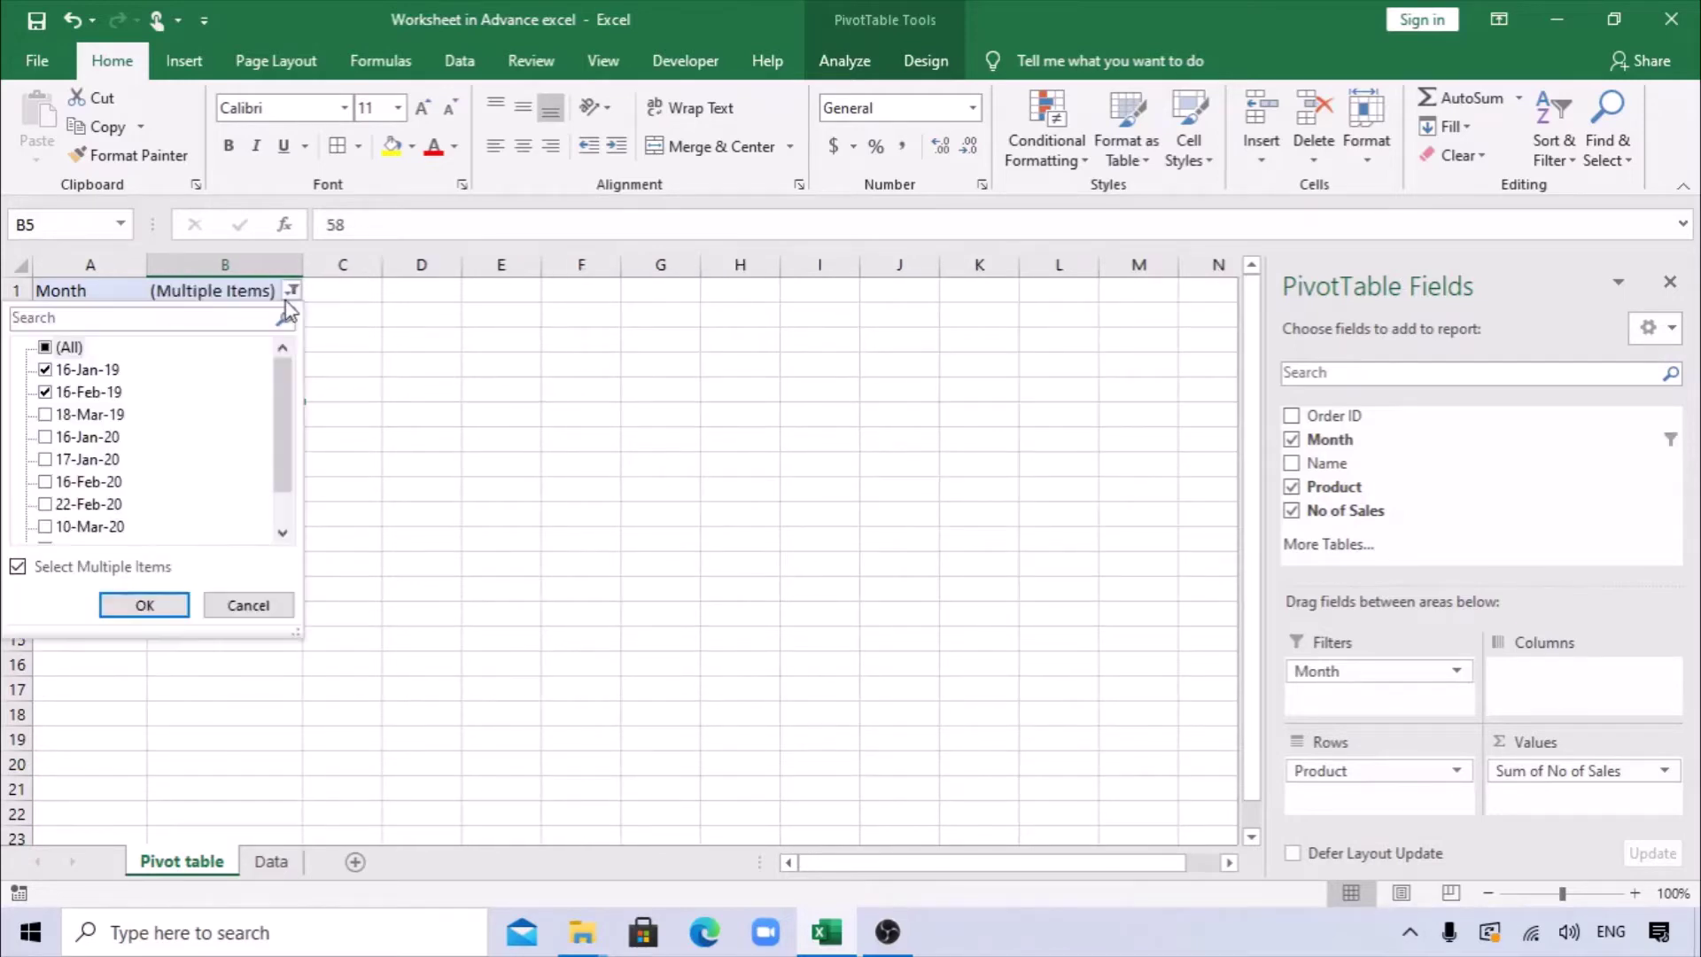
pyautogui.click(45, 347)
pyautogui.click(159, 607)
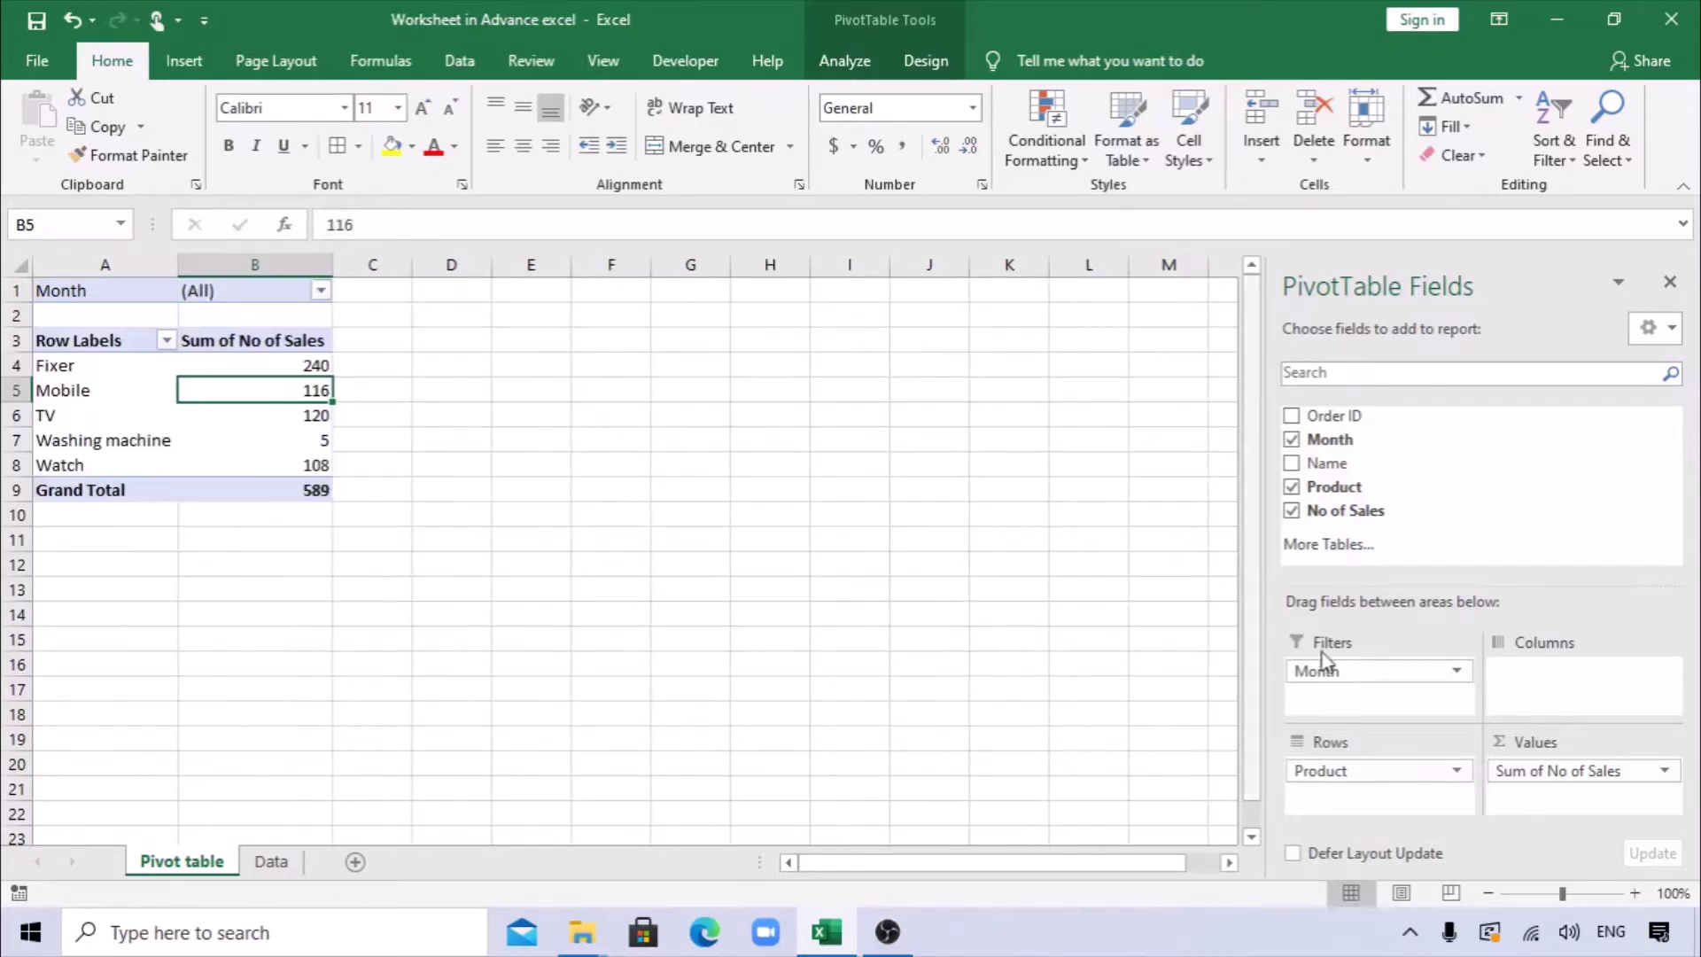
pyautogui.moveTo(1353, 678); pyautogui.dragTo(1453, 562)
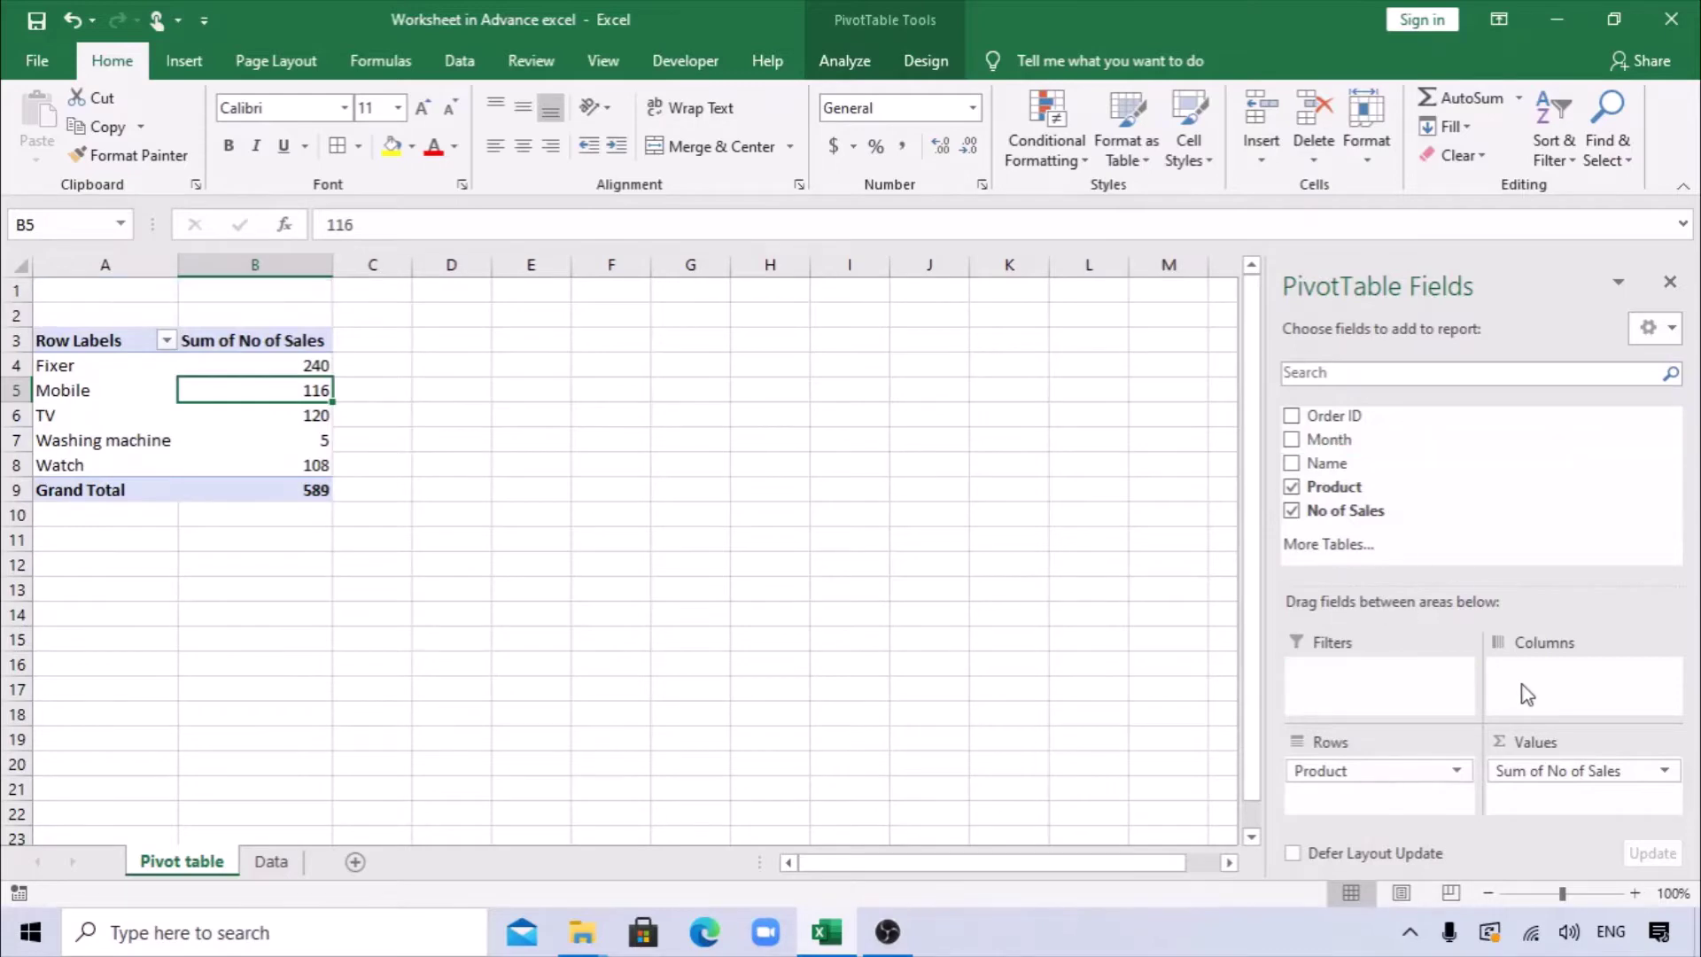
# Step: Add the Name field to the PivotTable and arrange the row fields as Name with Product nested beneath it
pyautogui.moveTo(1326, 463); pyautogui.dragTo(1532, 674)
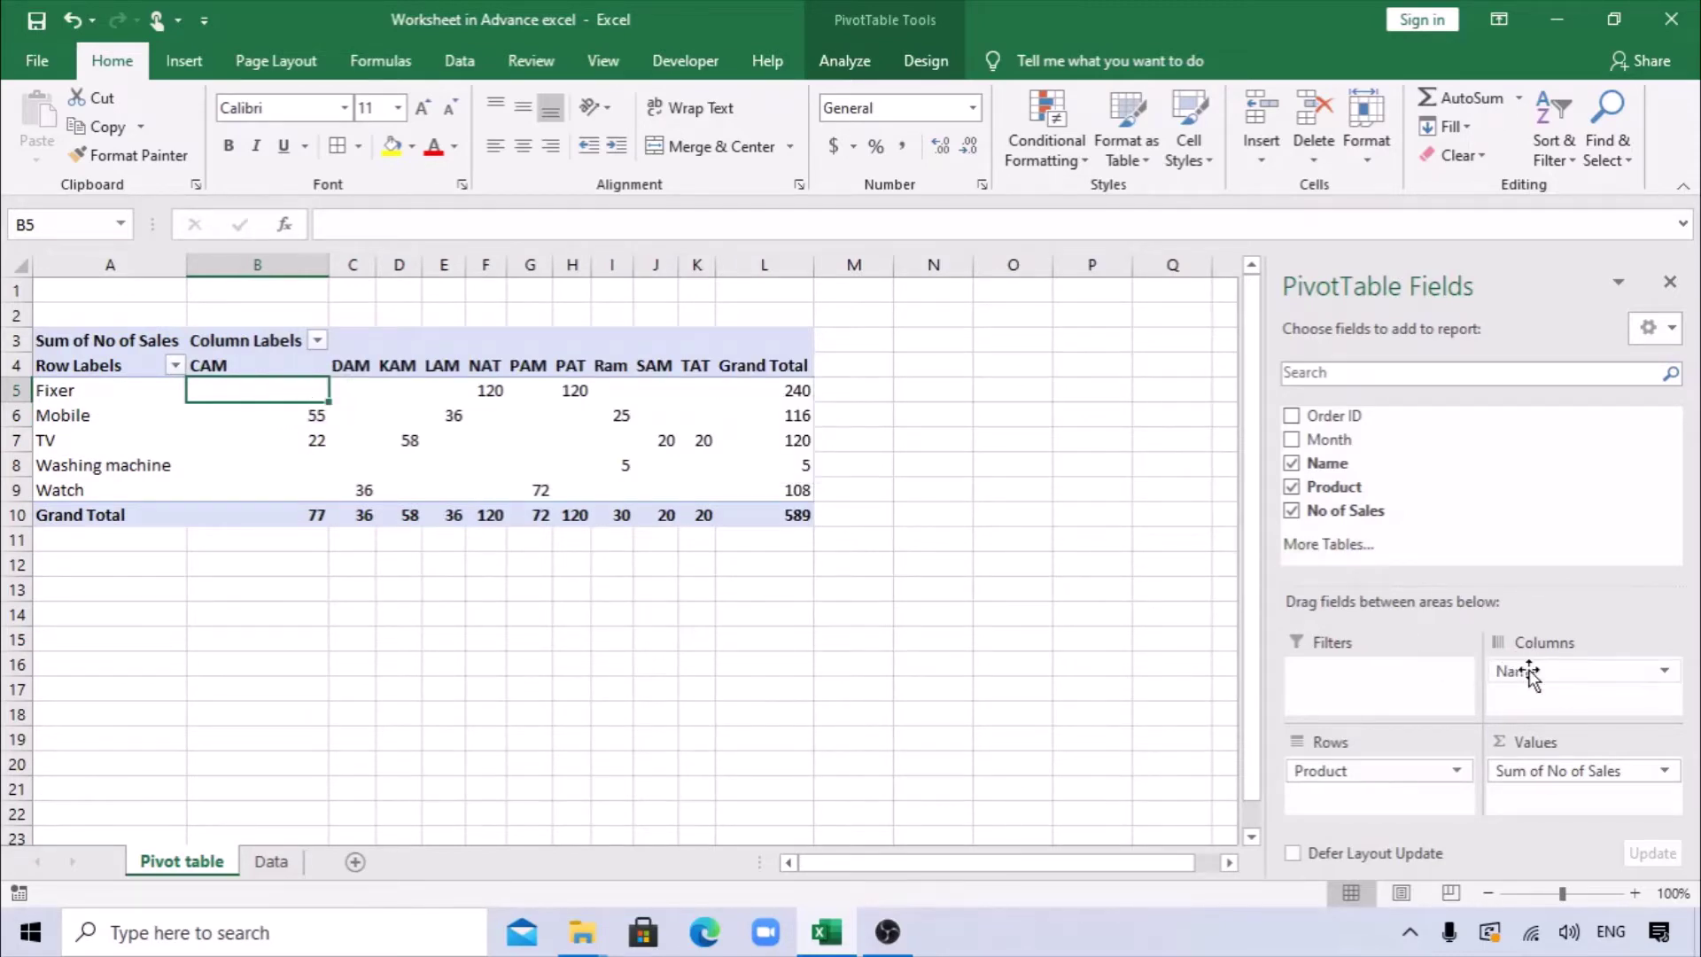
pyautogui.moveTo(1510, 670); pyautogui.dragTo(1542, 695)
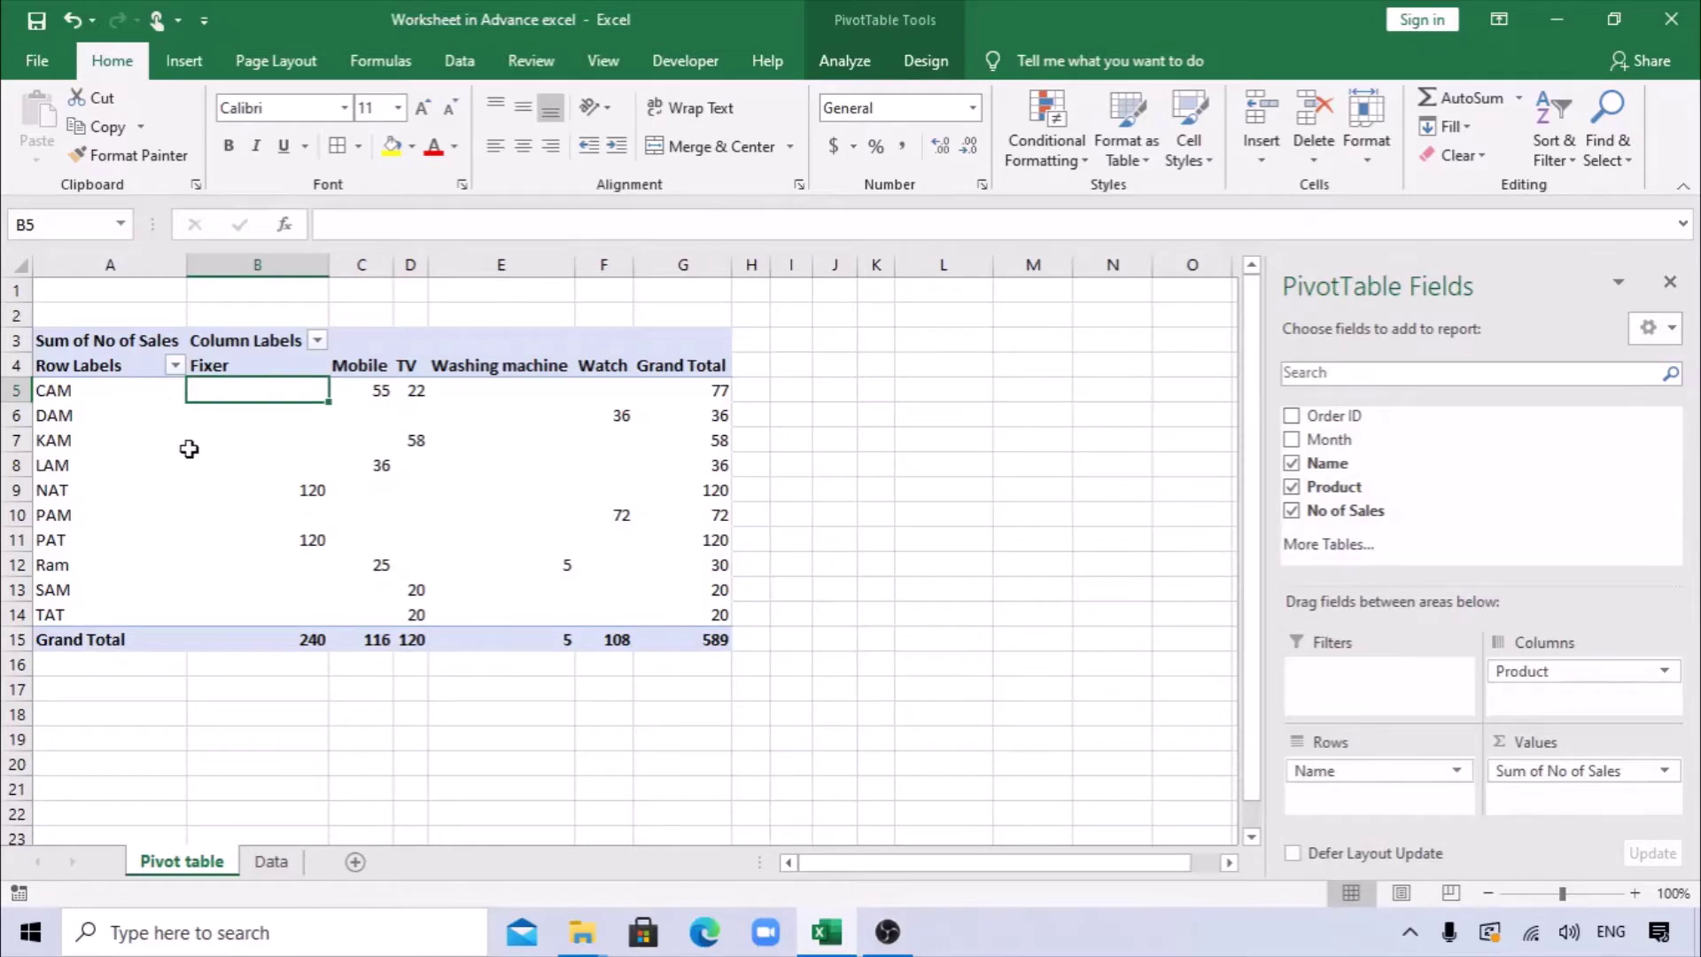
pyautogui.moveTo(259, 493)
pyautogui.moveTo(1523, 671); pyautogui.dragTo(1353, 800)
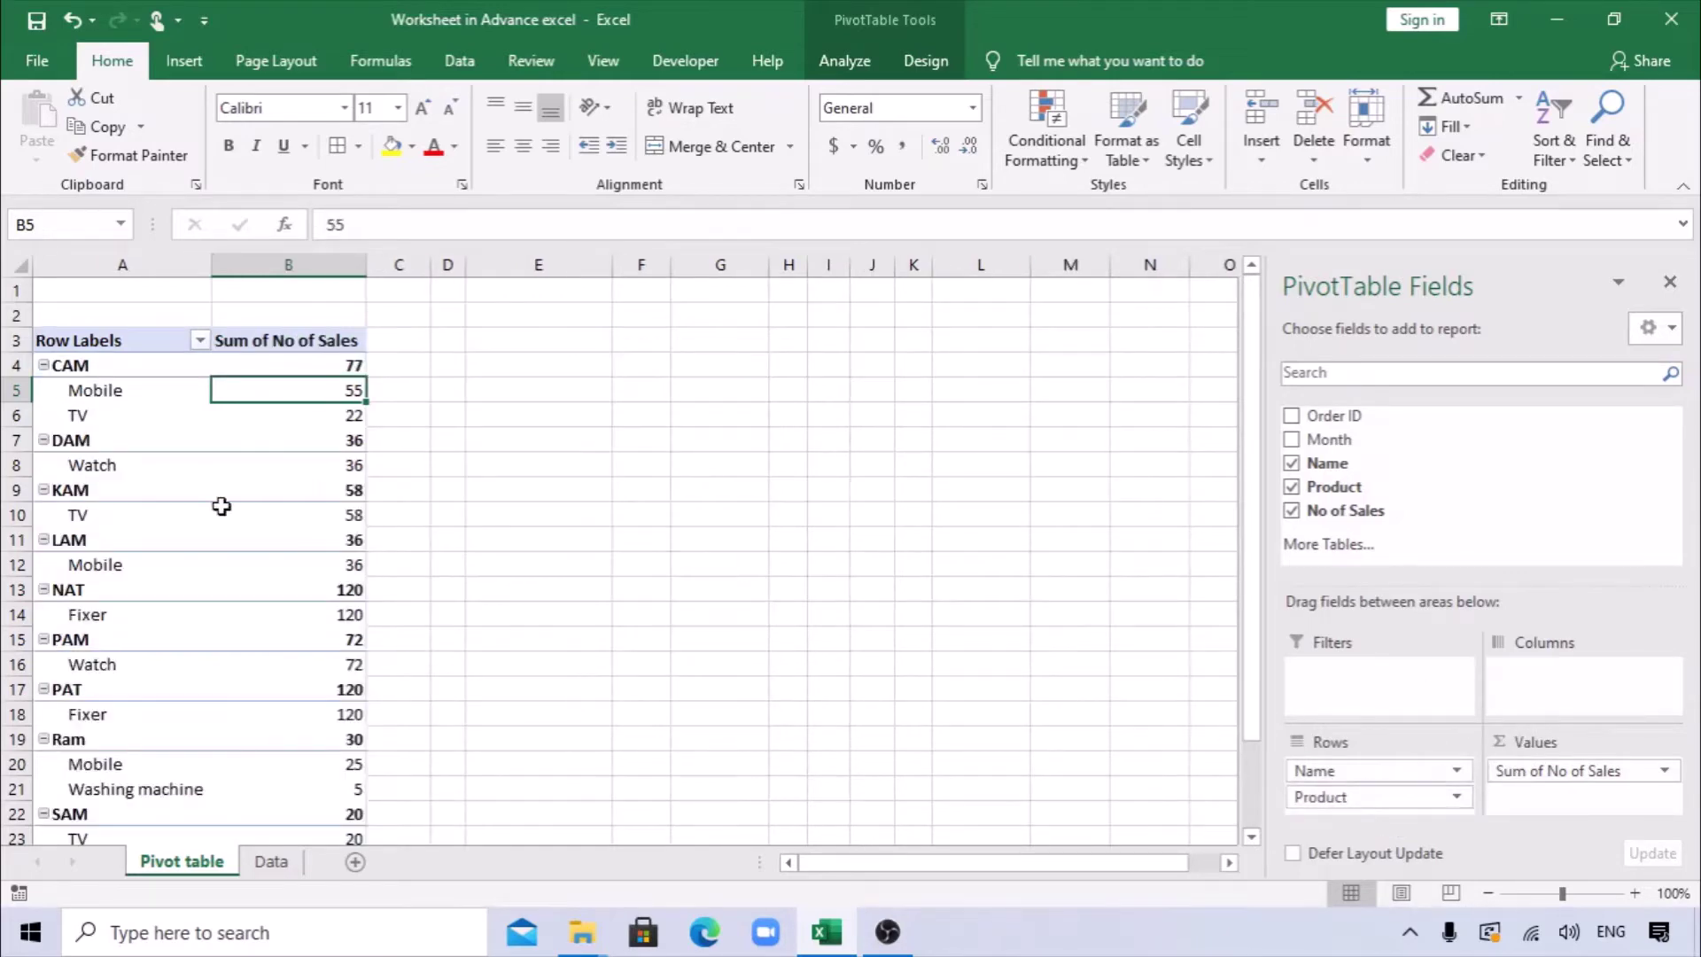
pyautogui.scroll(-2, 142, 543)
pyautogui.scroll(2, 171, 576)
# Step: Change the PivotTable's report layout to tabular form
pyautogui.click(550, 416)
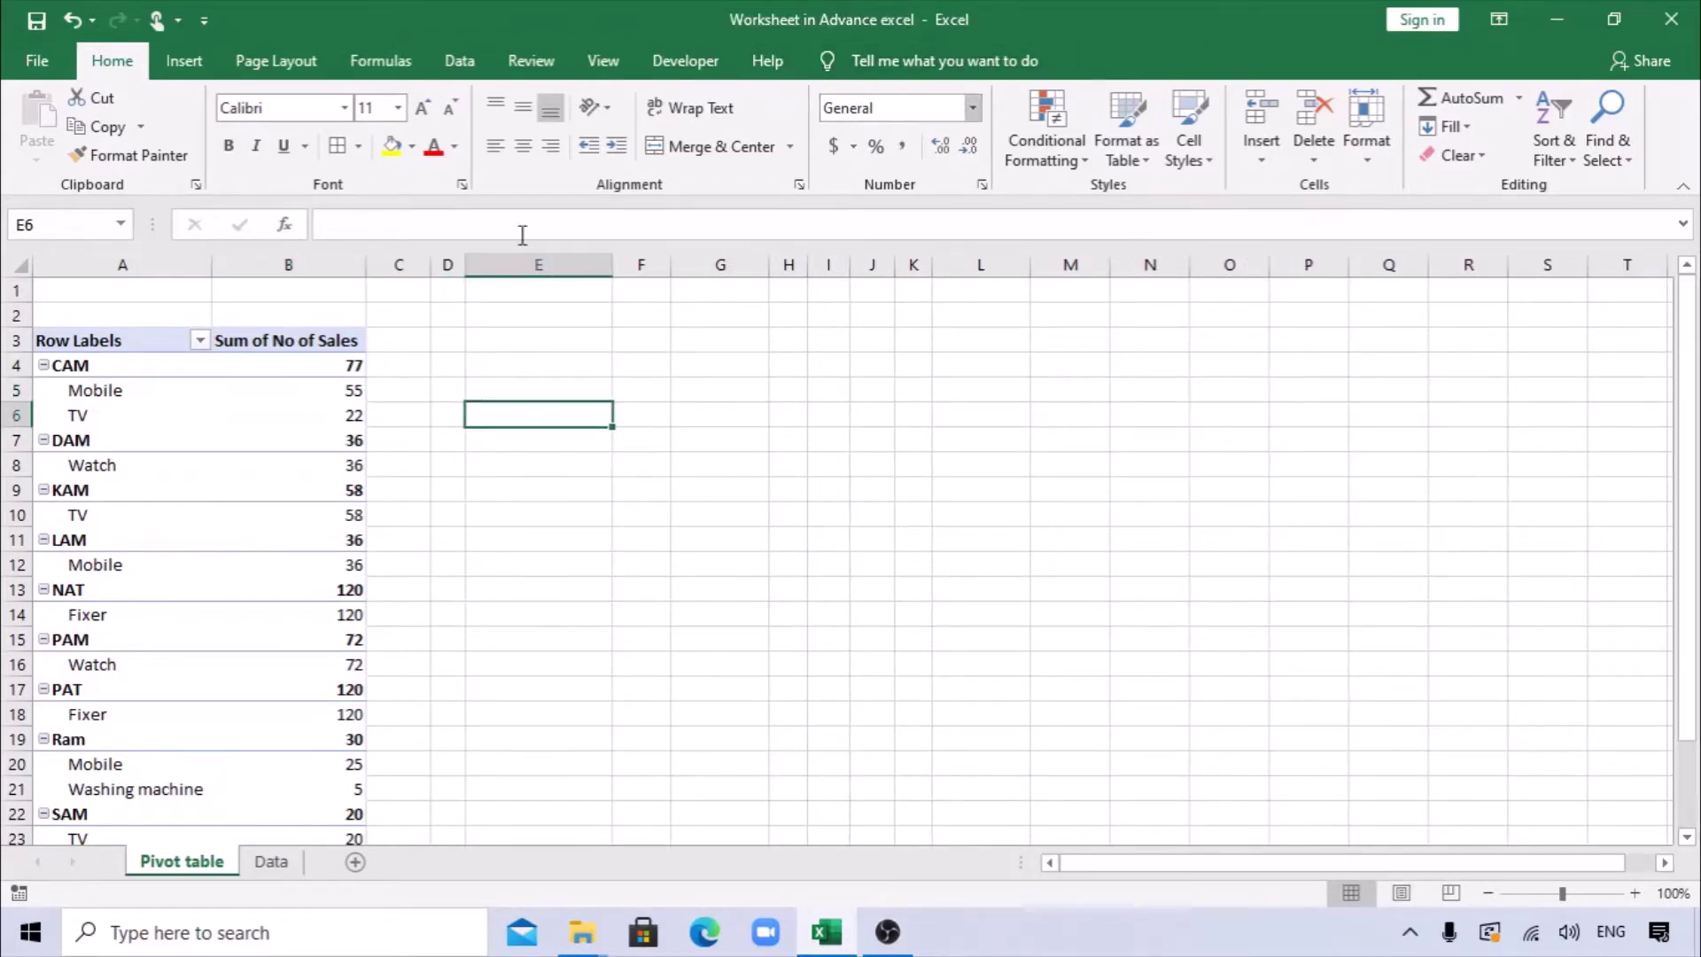
pyautogui.click(235, 415)
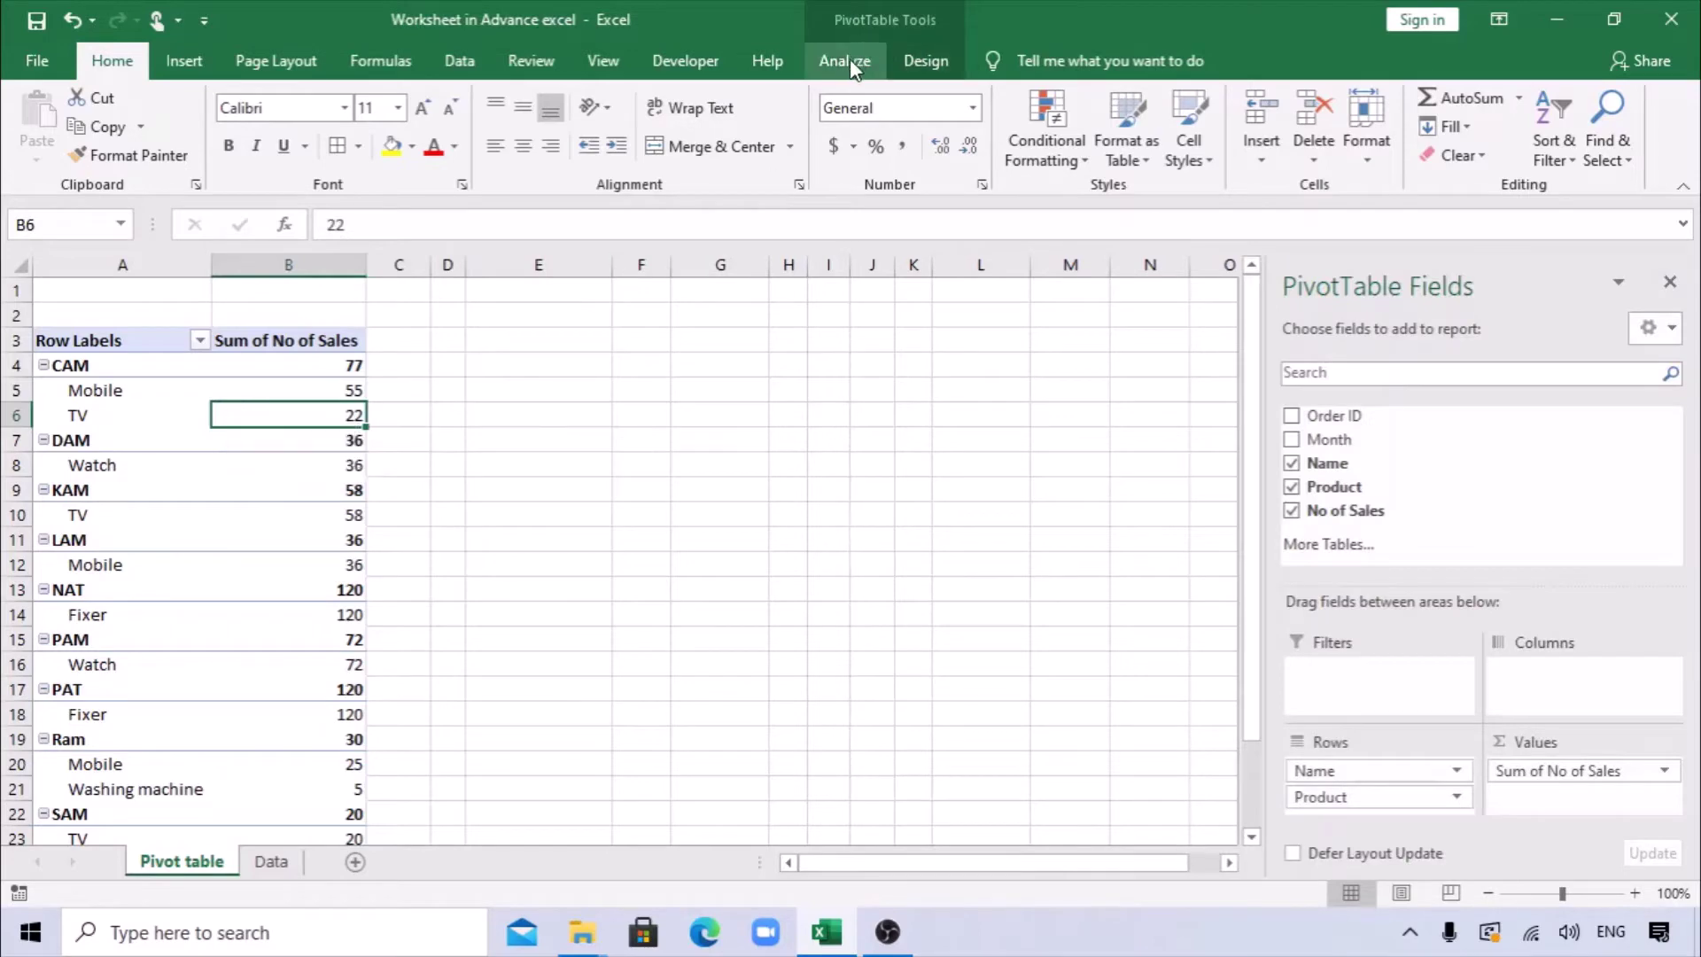
pyautogui.click(918, 62)
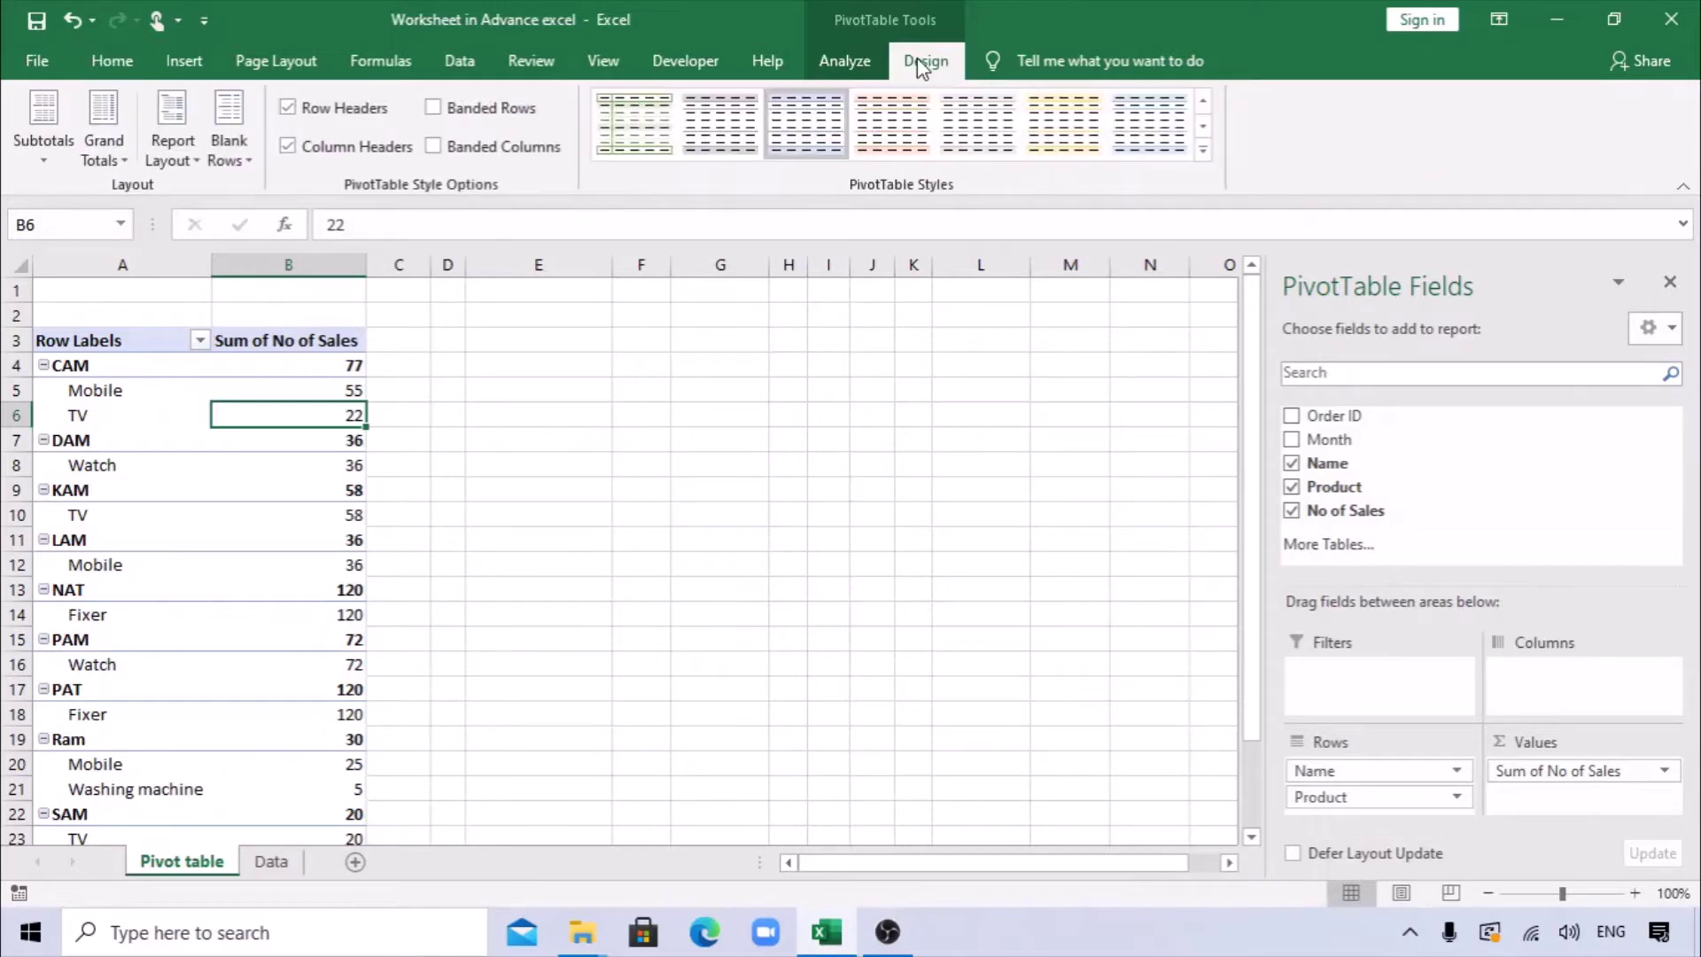
pyautogui.click(194, 162)
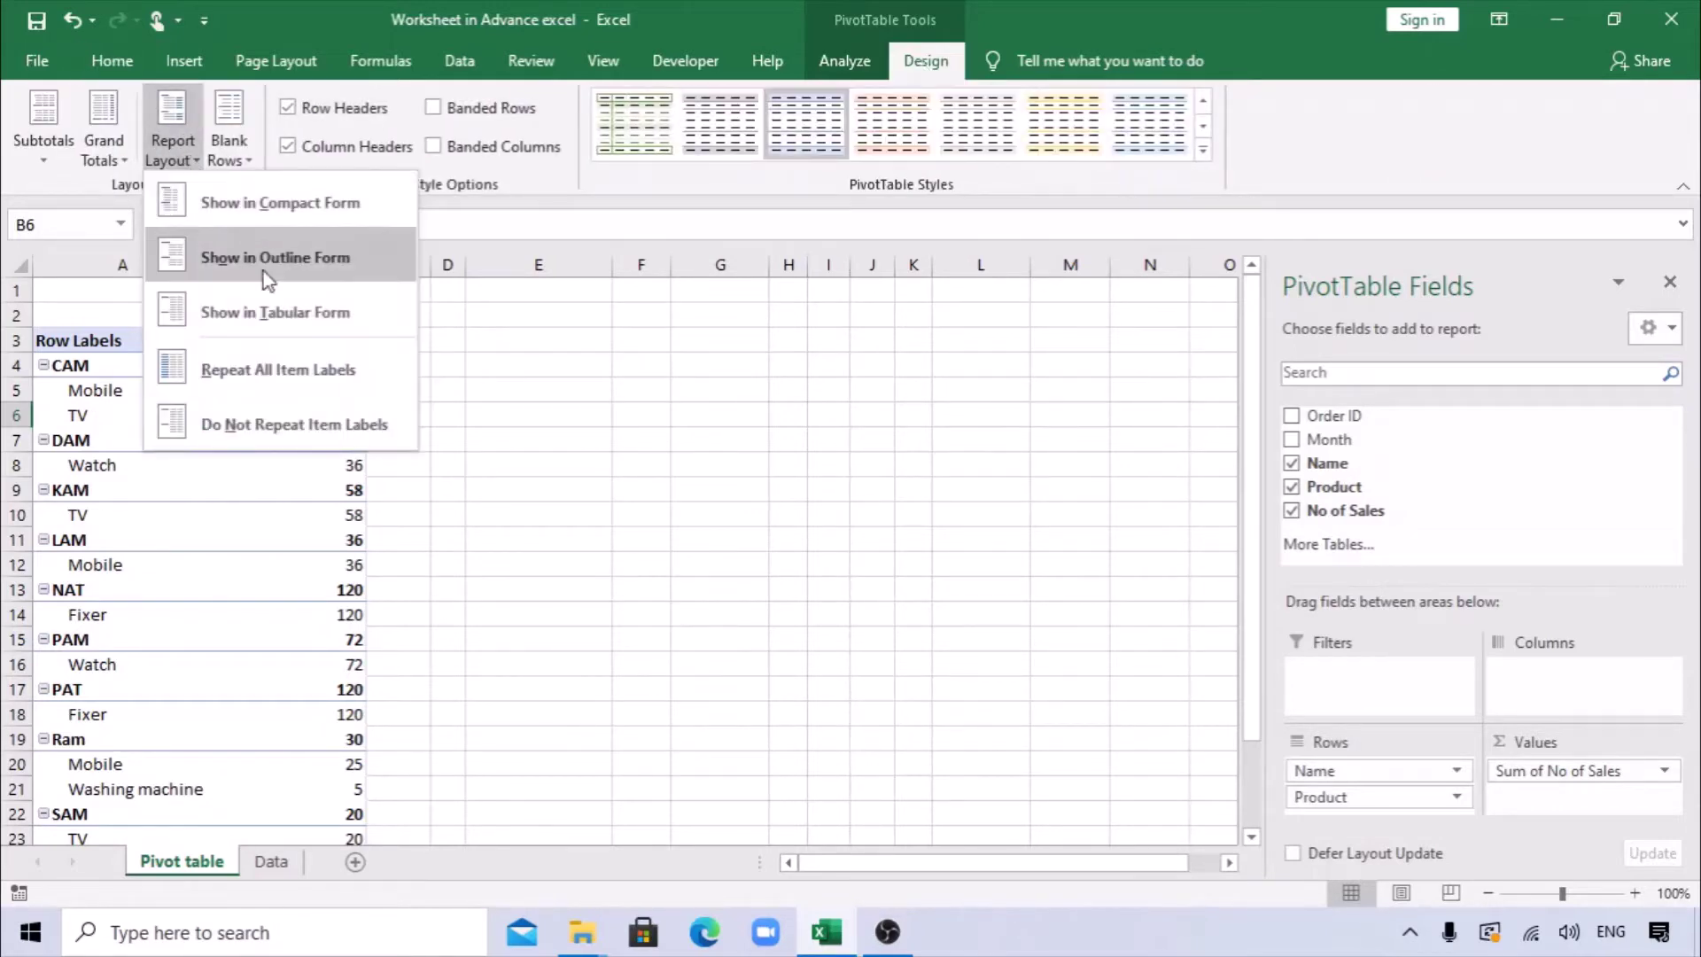
pyautogui.click(284, 326)
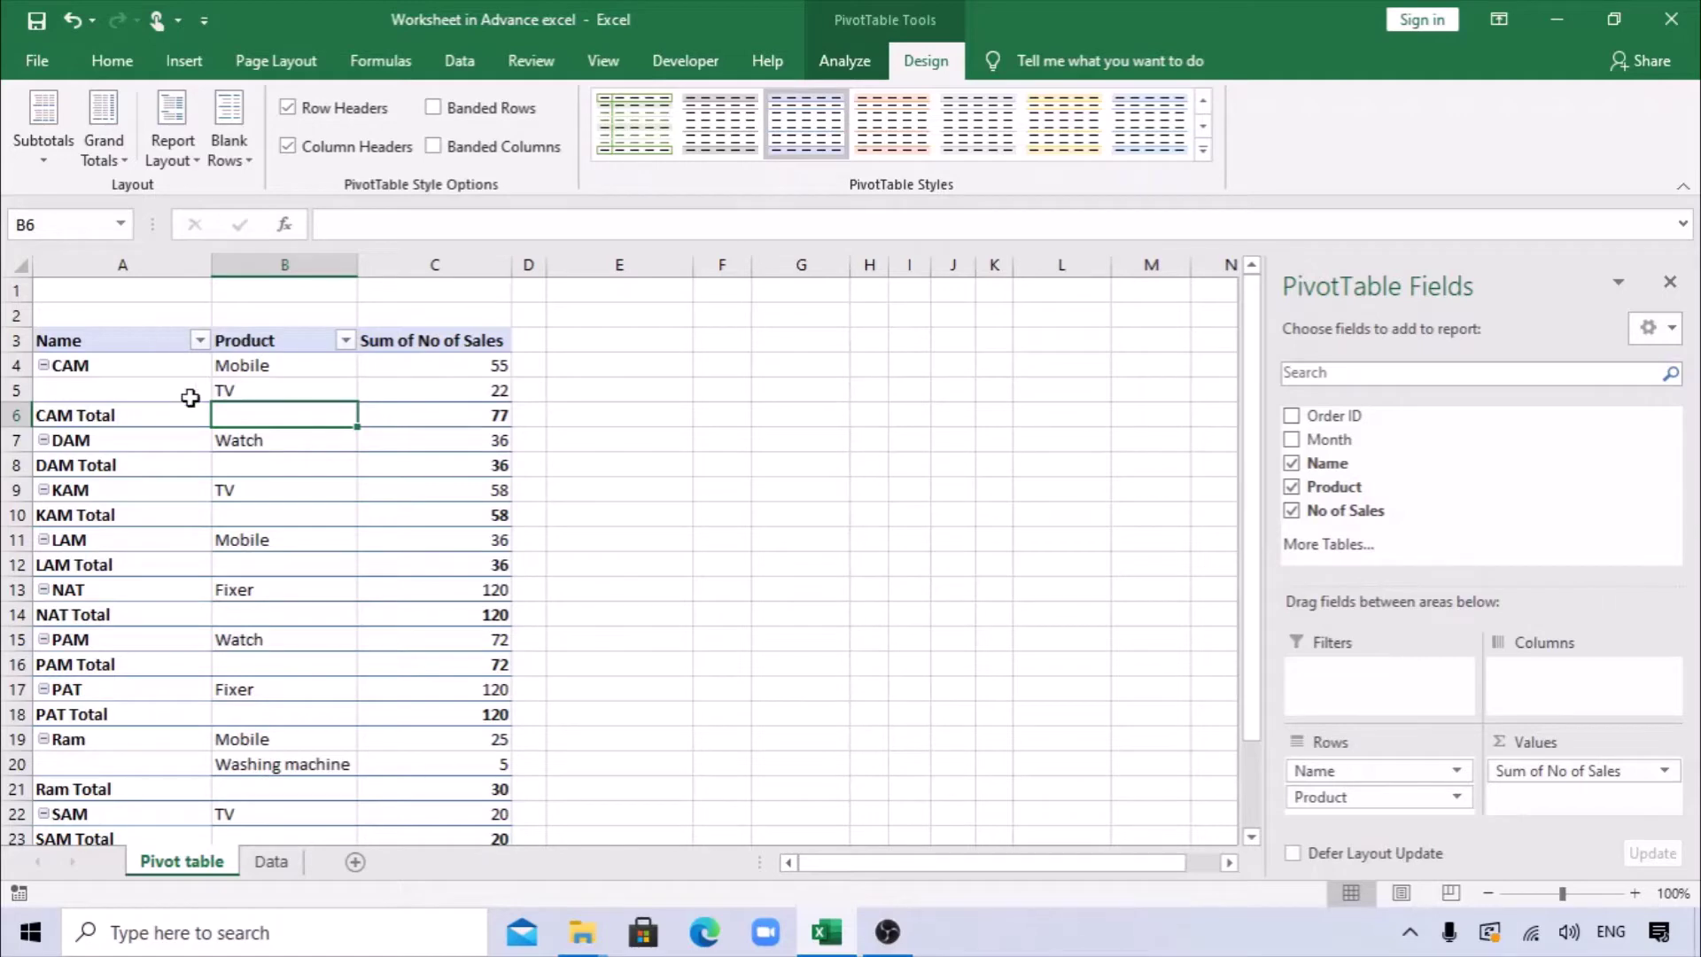
# Step: Turn off all subtotals in the PivotTable
pyautogui.click(112, 423)
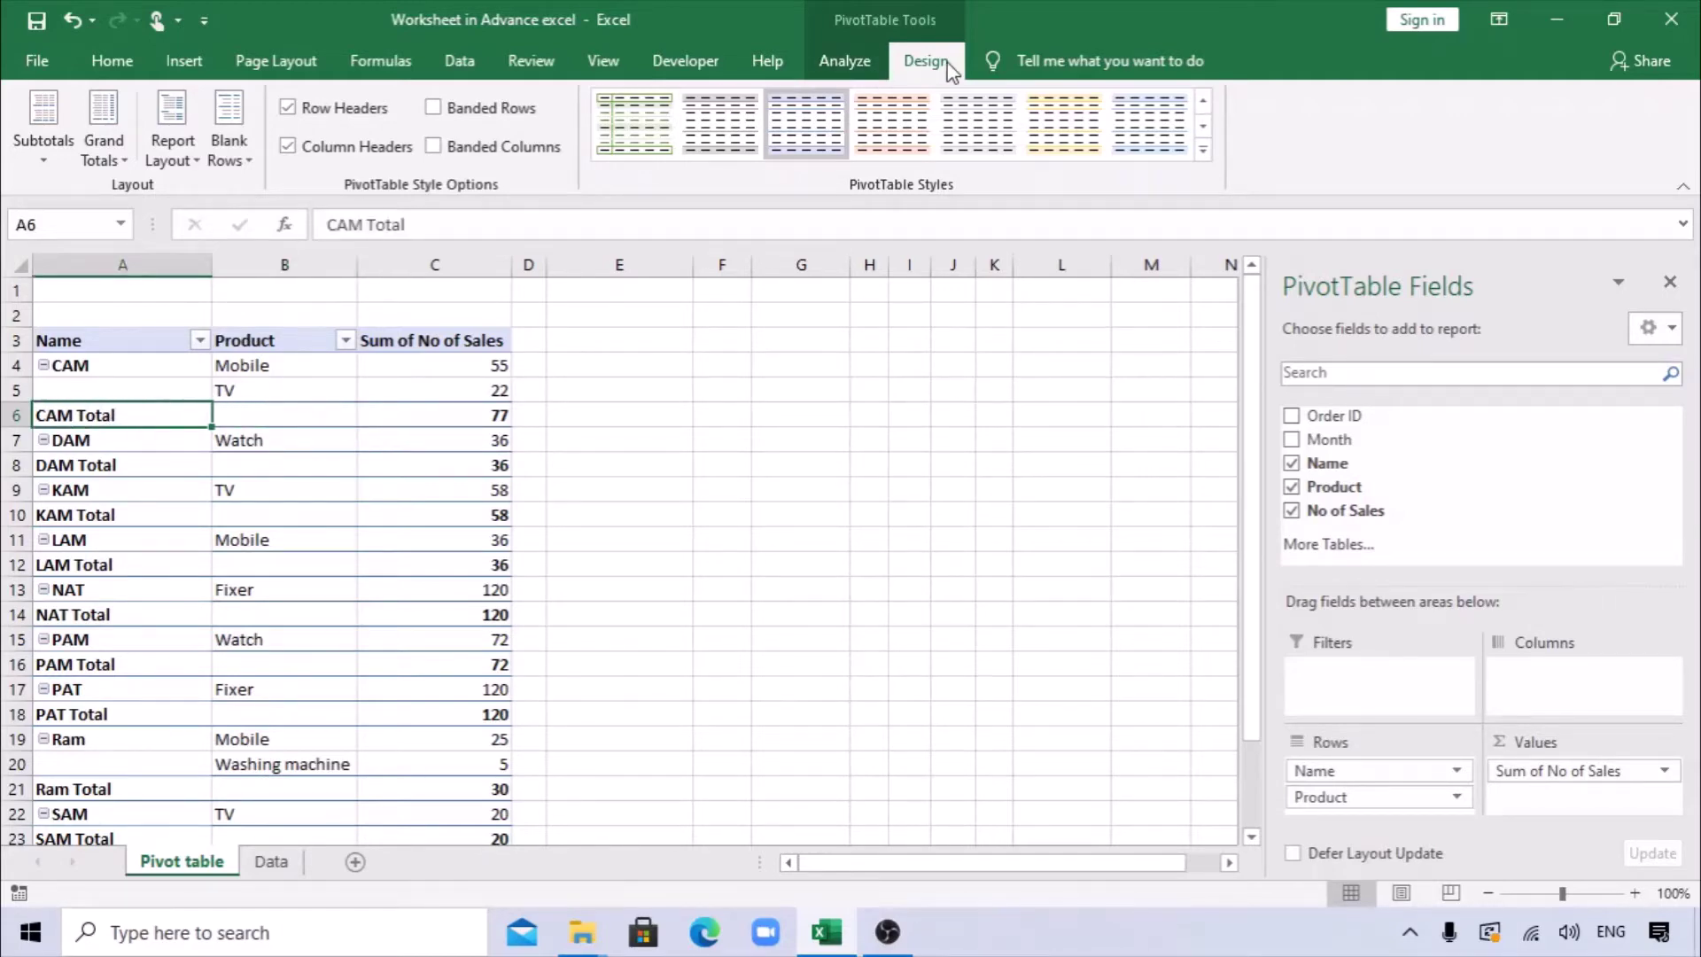
pyautogui.click(42, 146)
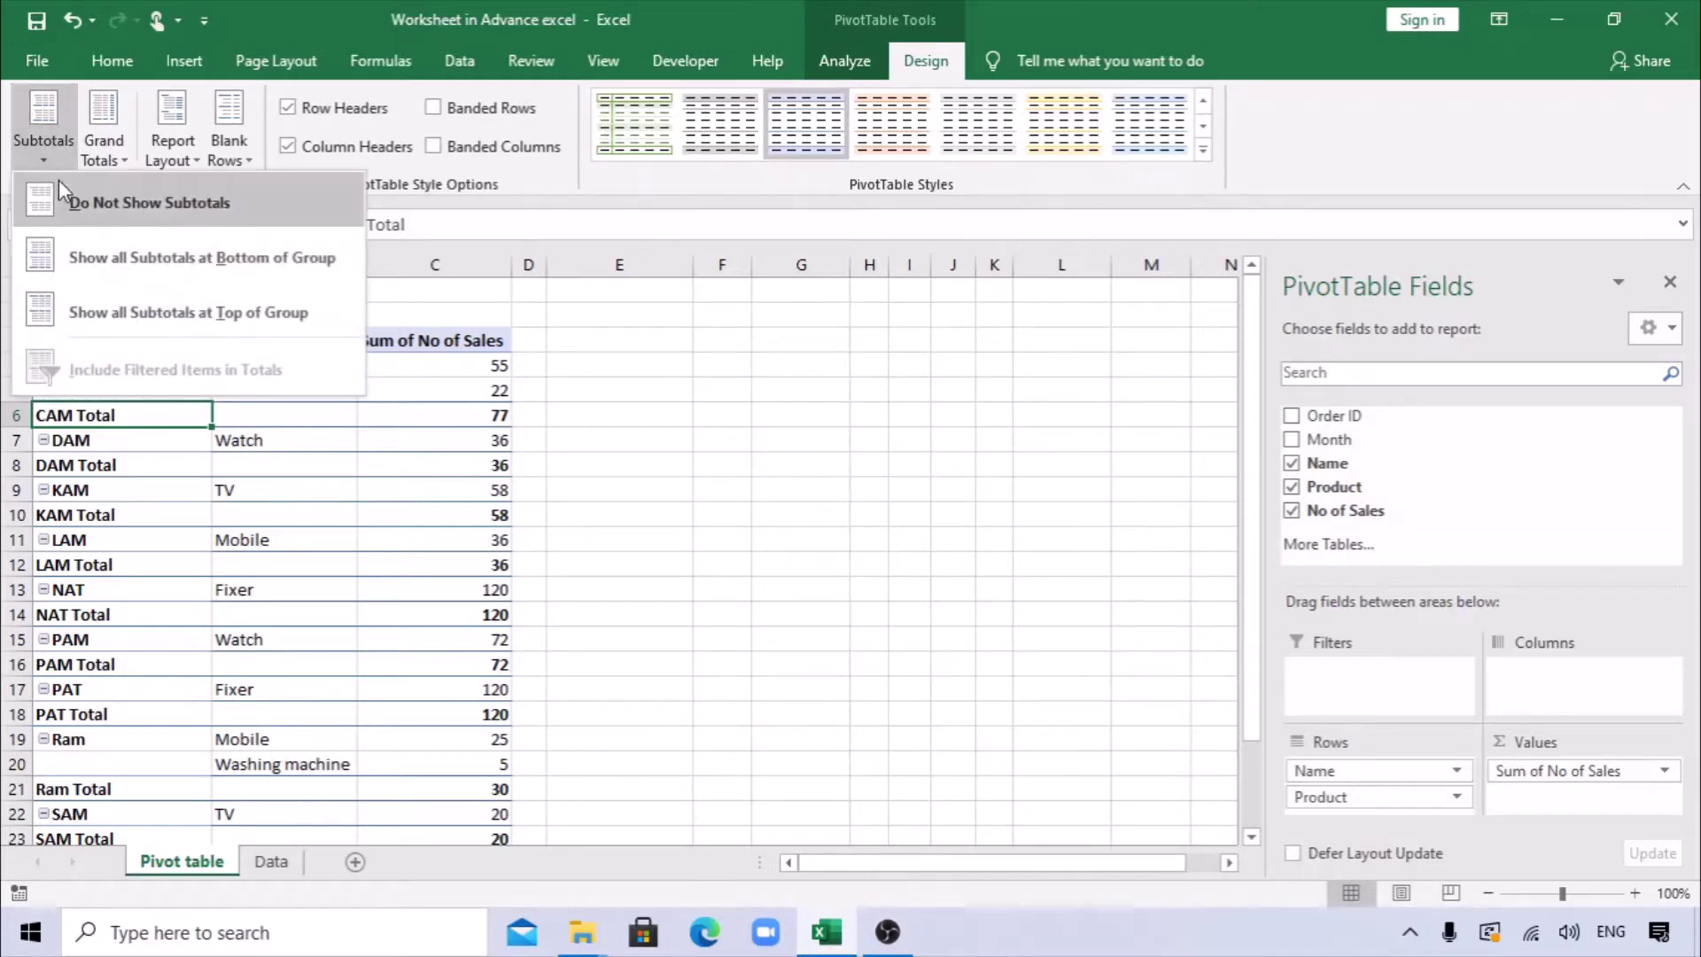
pyautogui.click(135, 213)
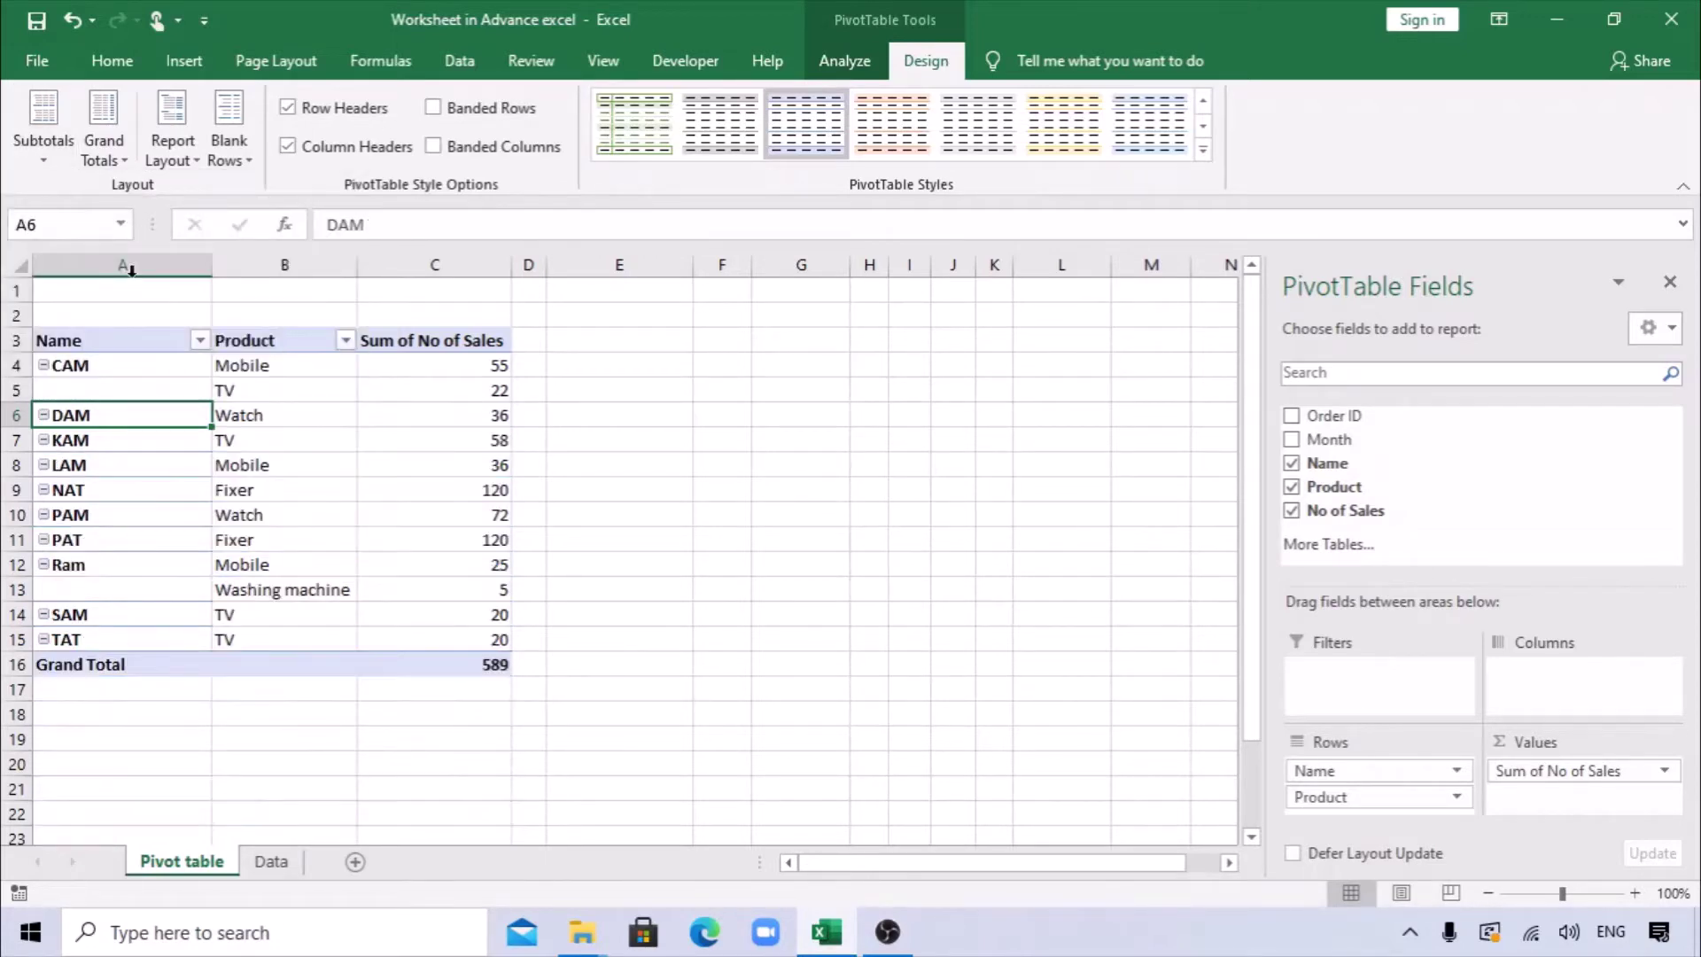
# Step: Check the blank Name cells beside the second products and set the PivotTable to repeat all item labels
pyautogui.moveTo(239, 363); pyautogui.dragTo(266, 387)
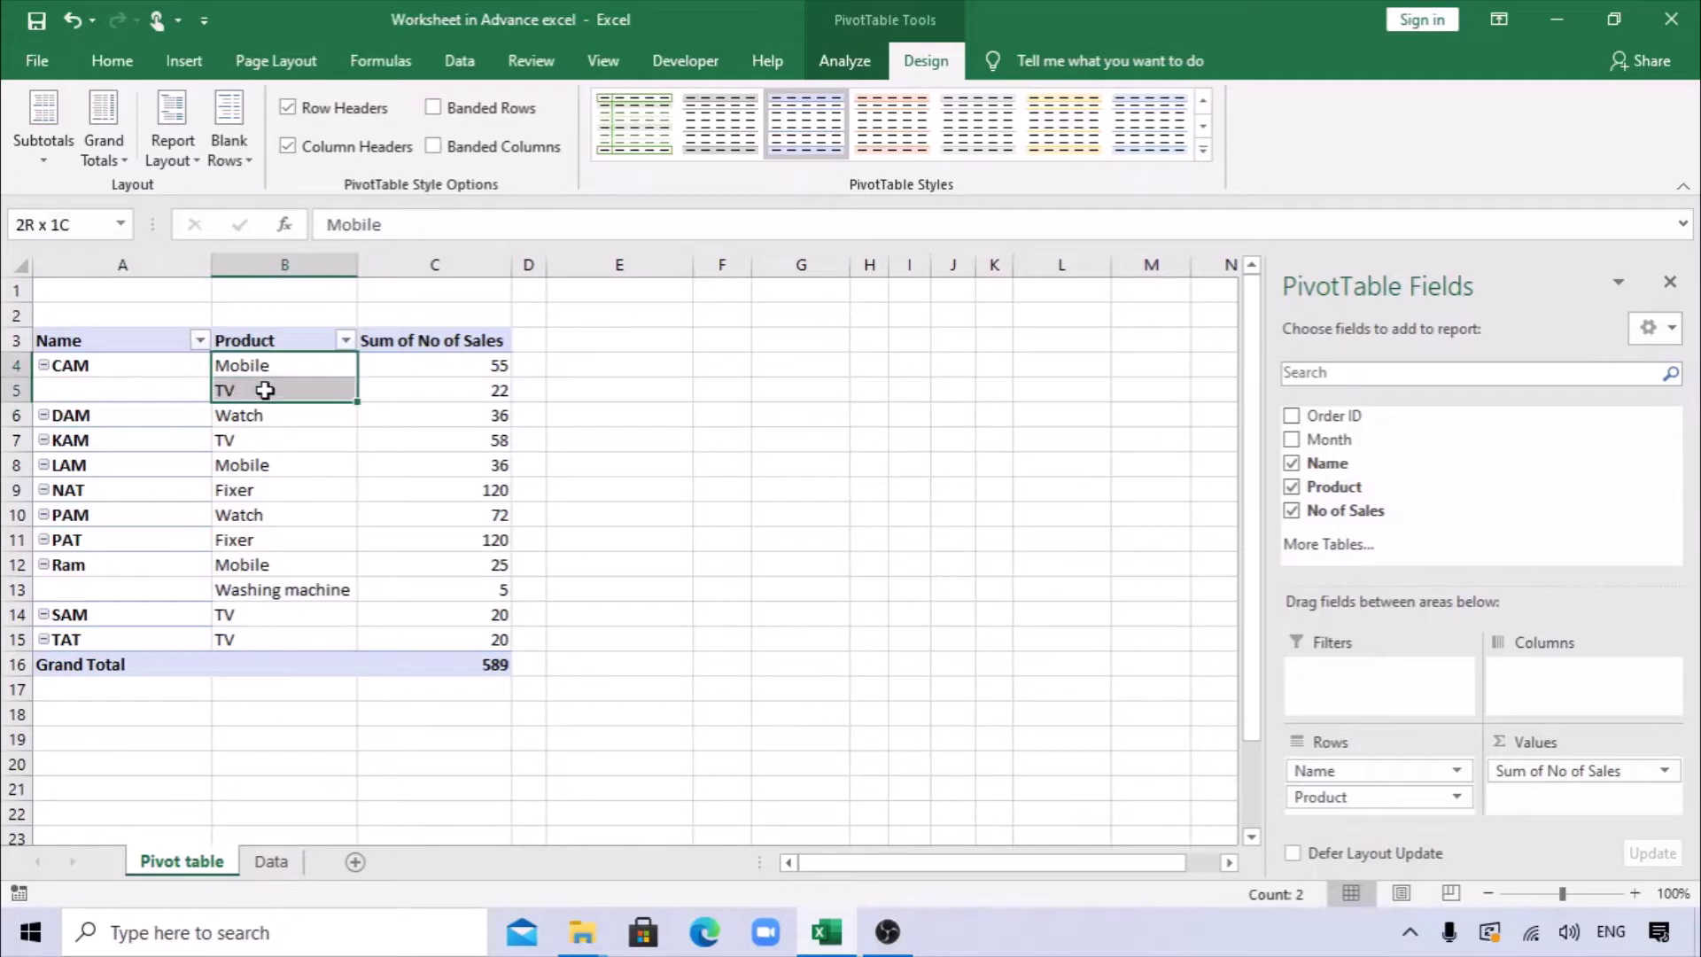
pyautogui.click(109, 376)
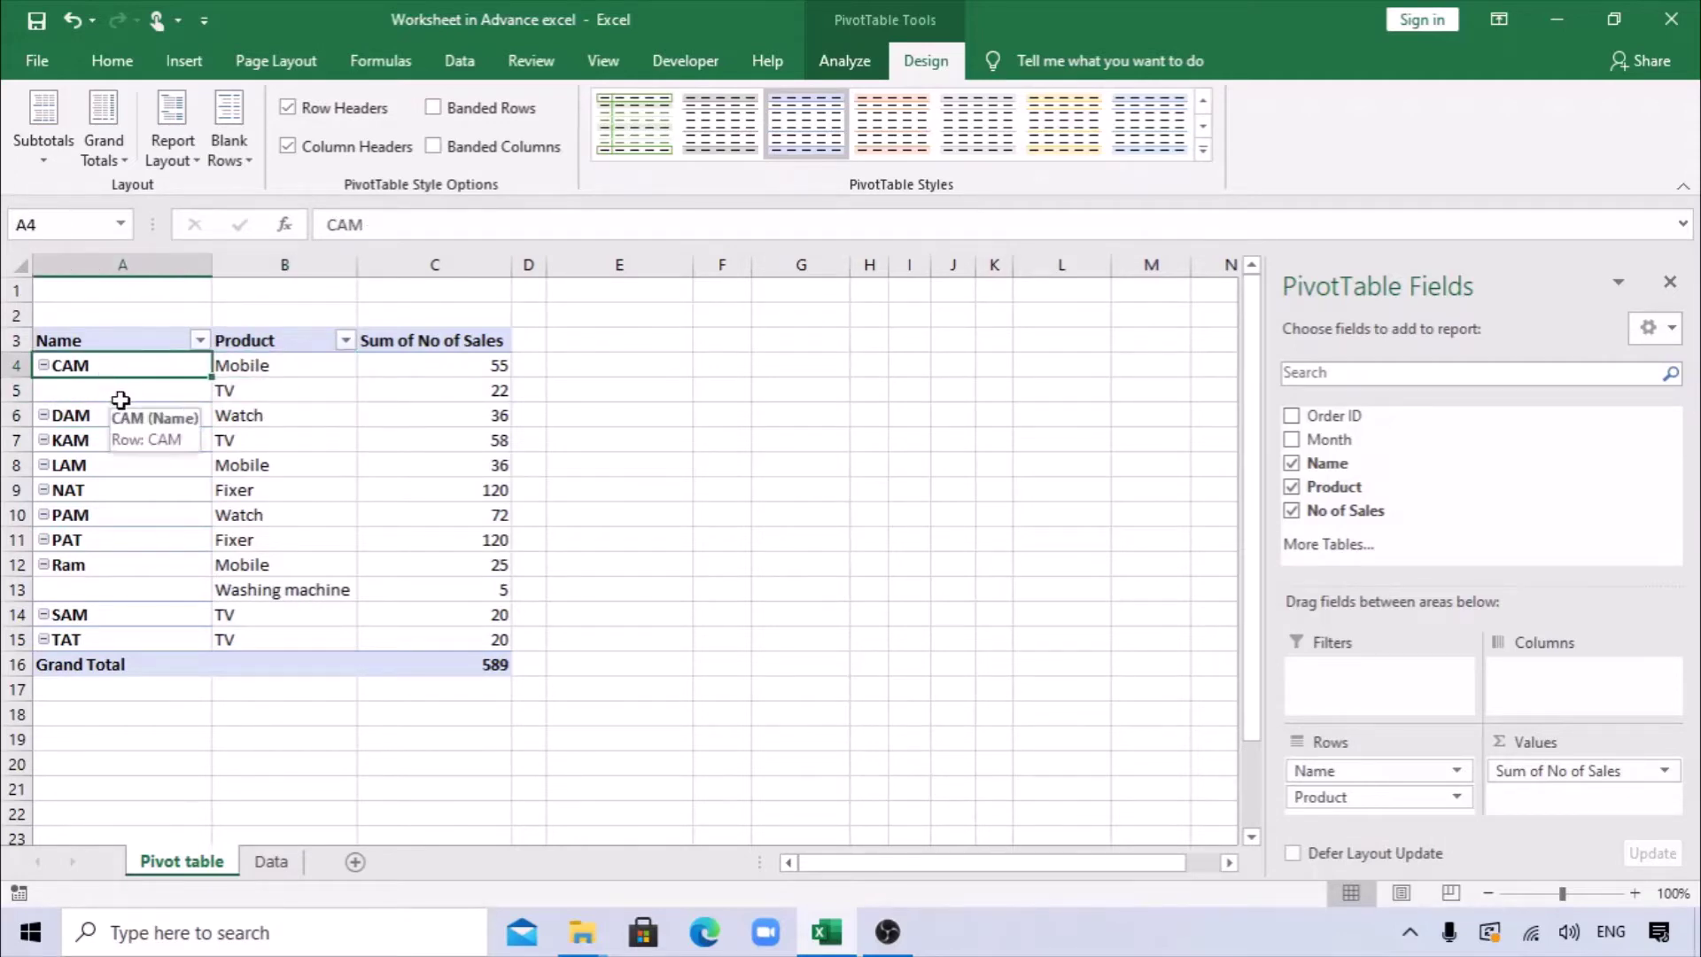
pyautogui.click(246, 387)
pyautogui.click(95, 387)
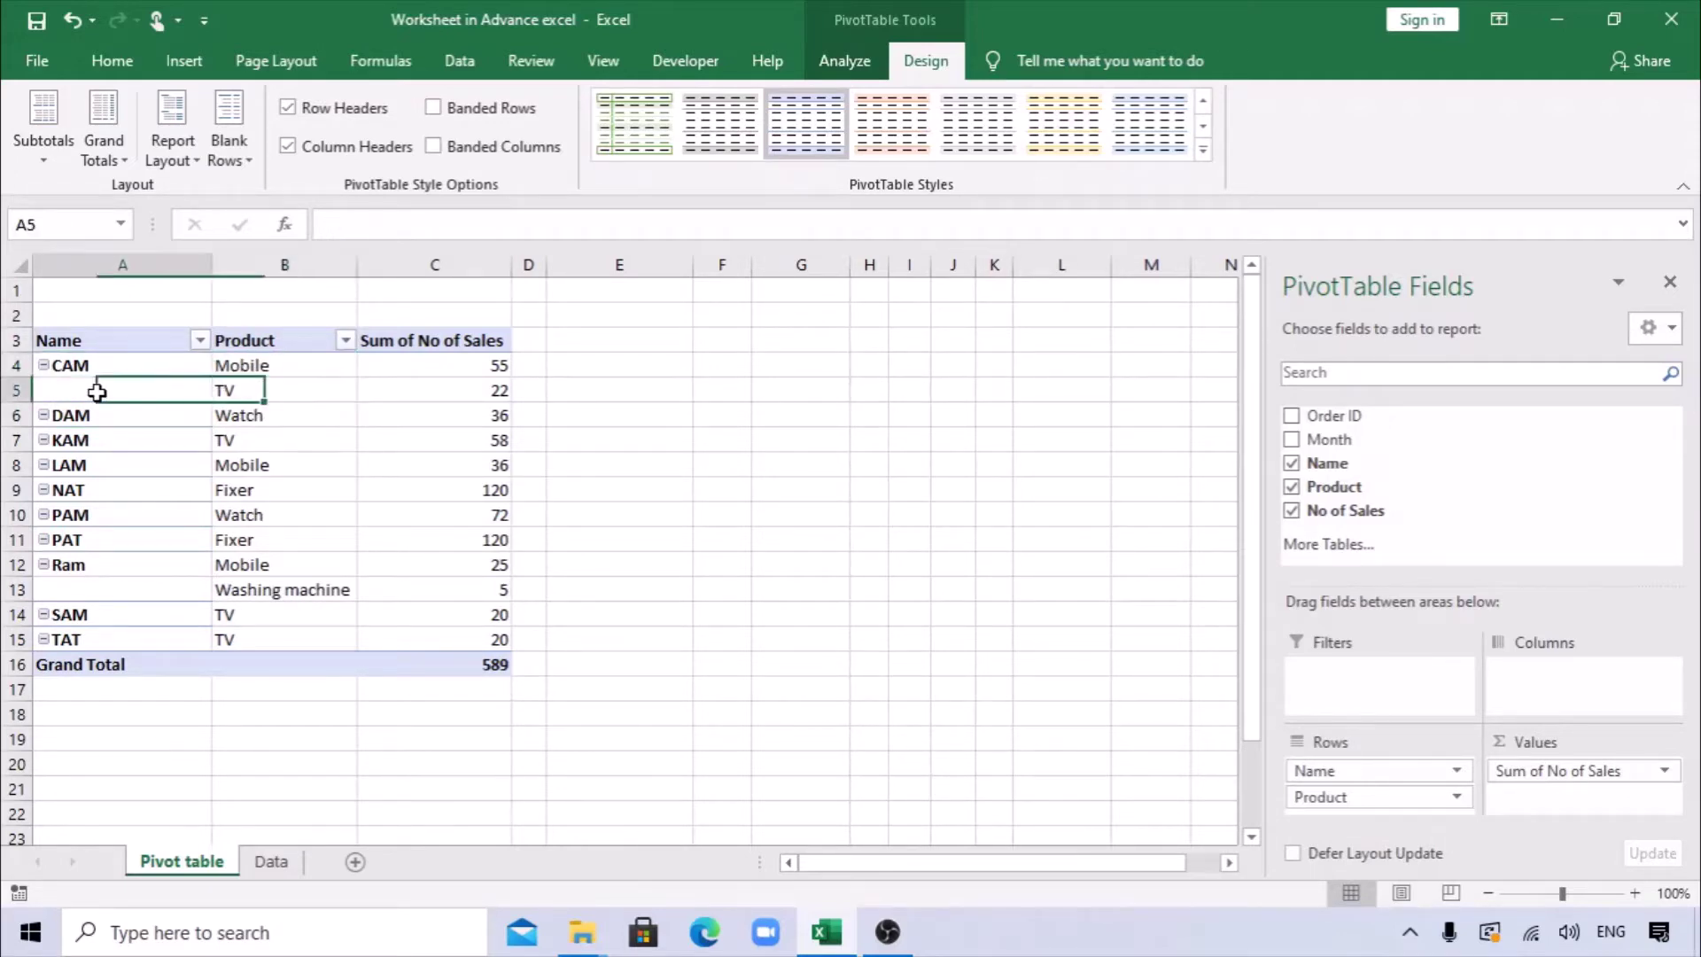
pyautogui.click(108, 571)
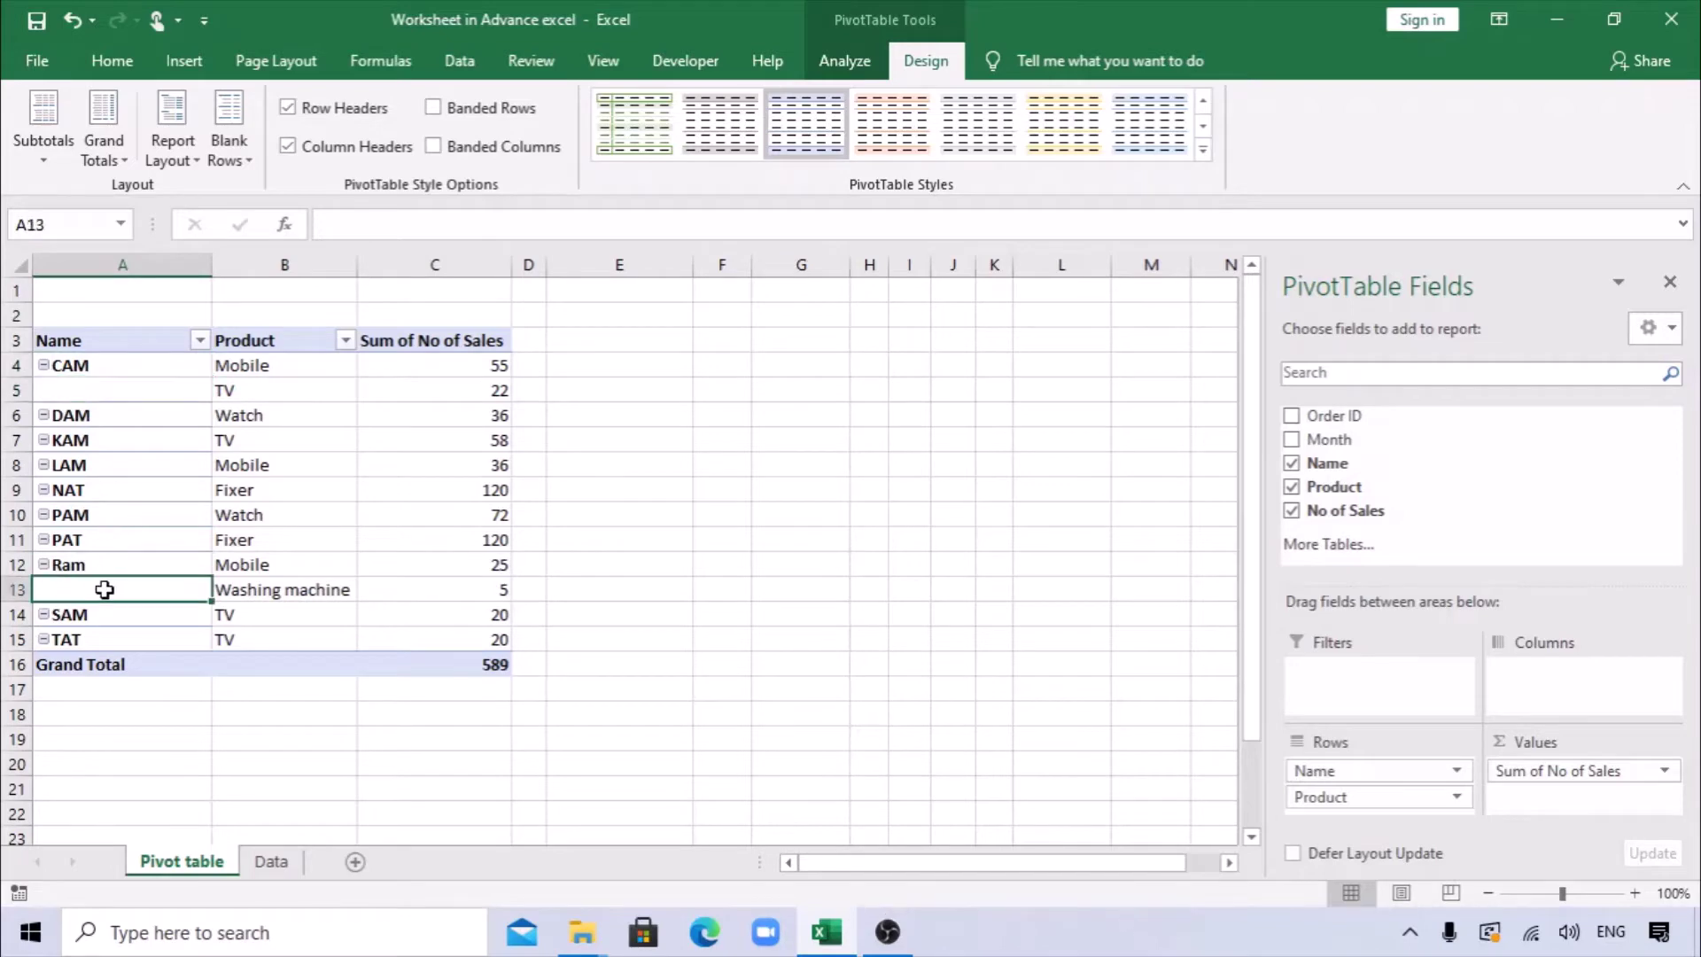
pyautogui.click(268, 564)
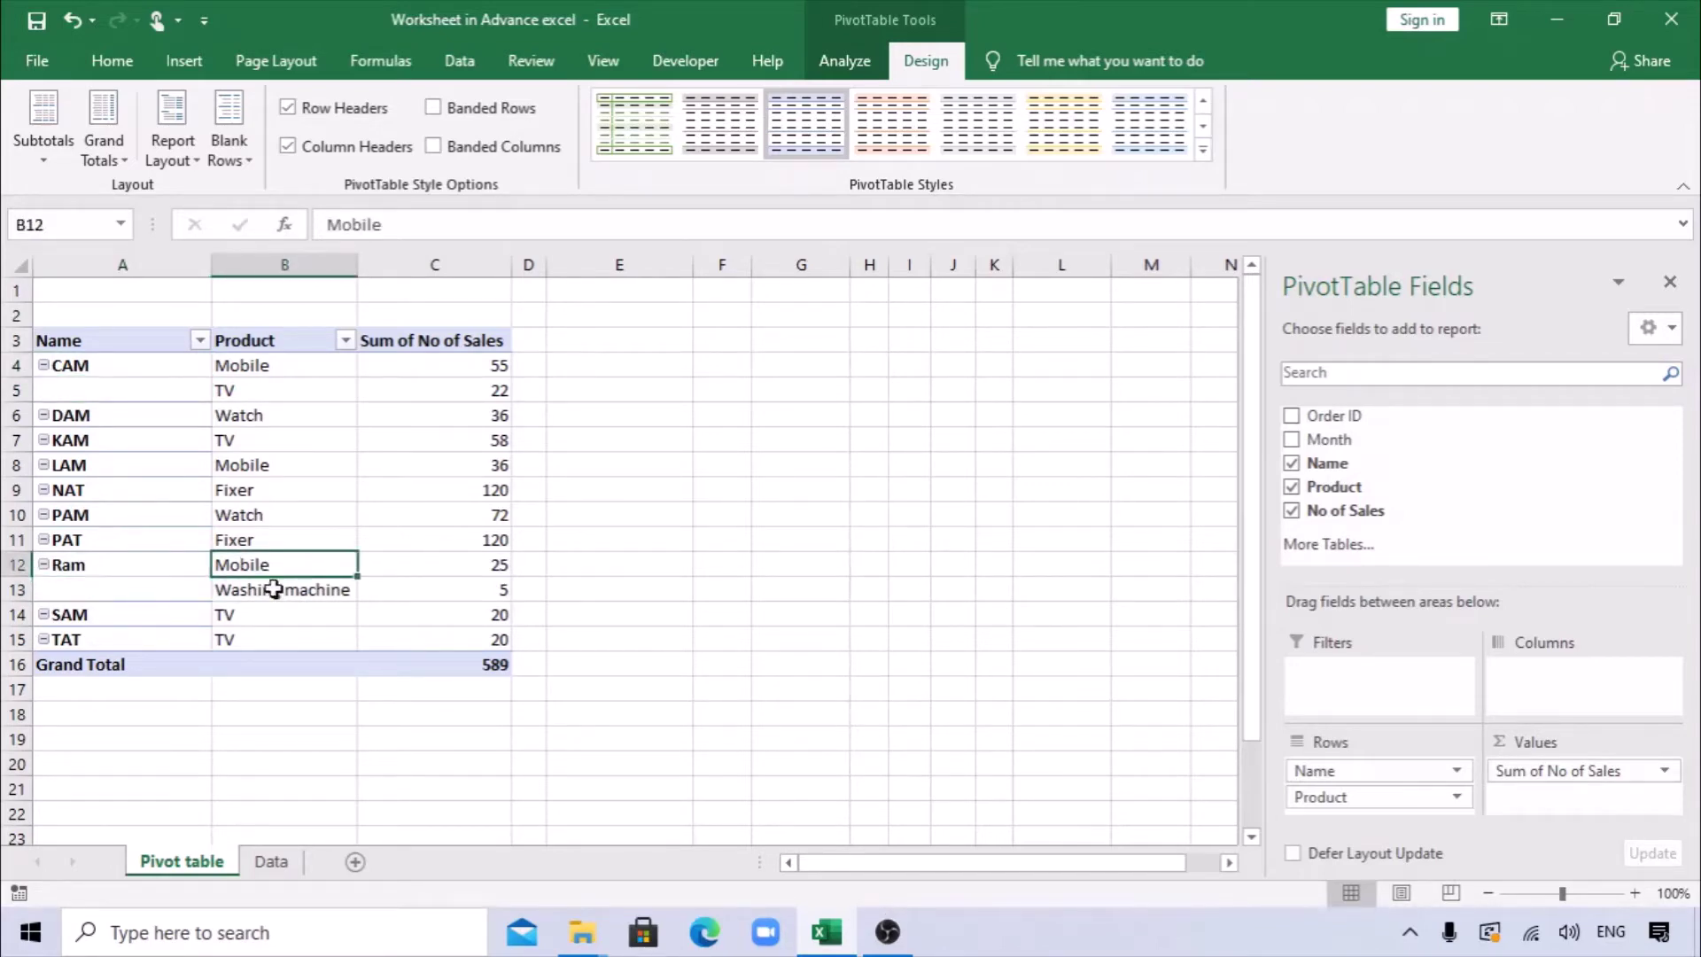
pyautogui.click(129, 584)
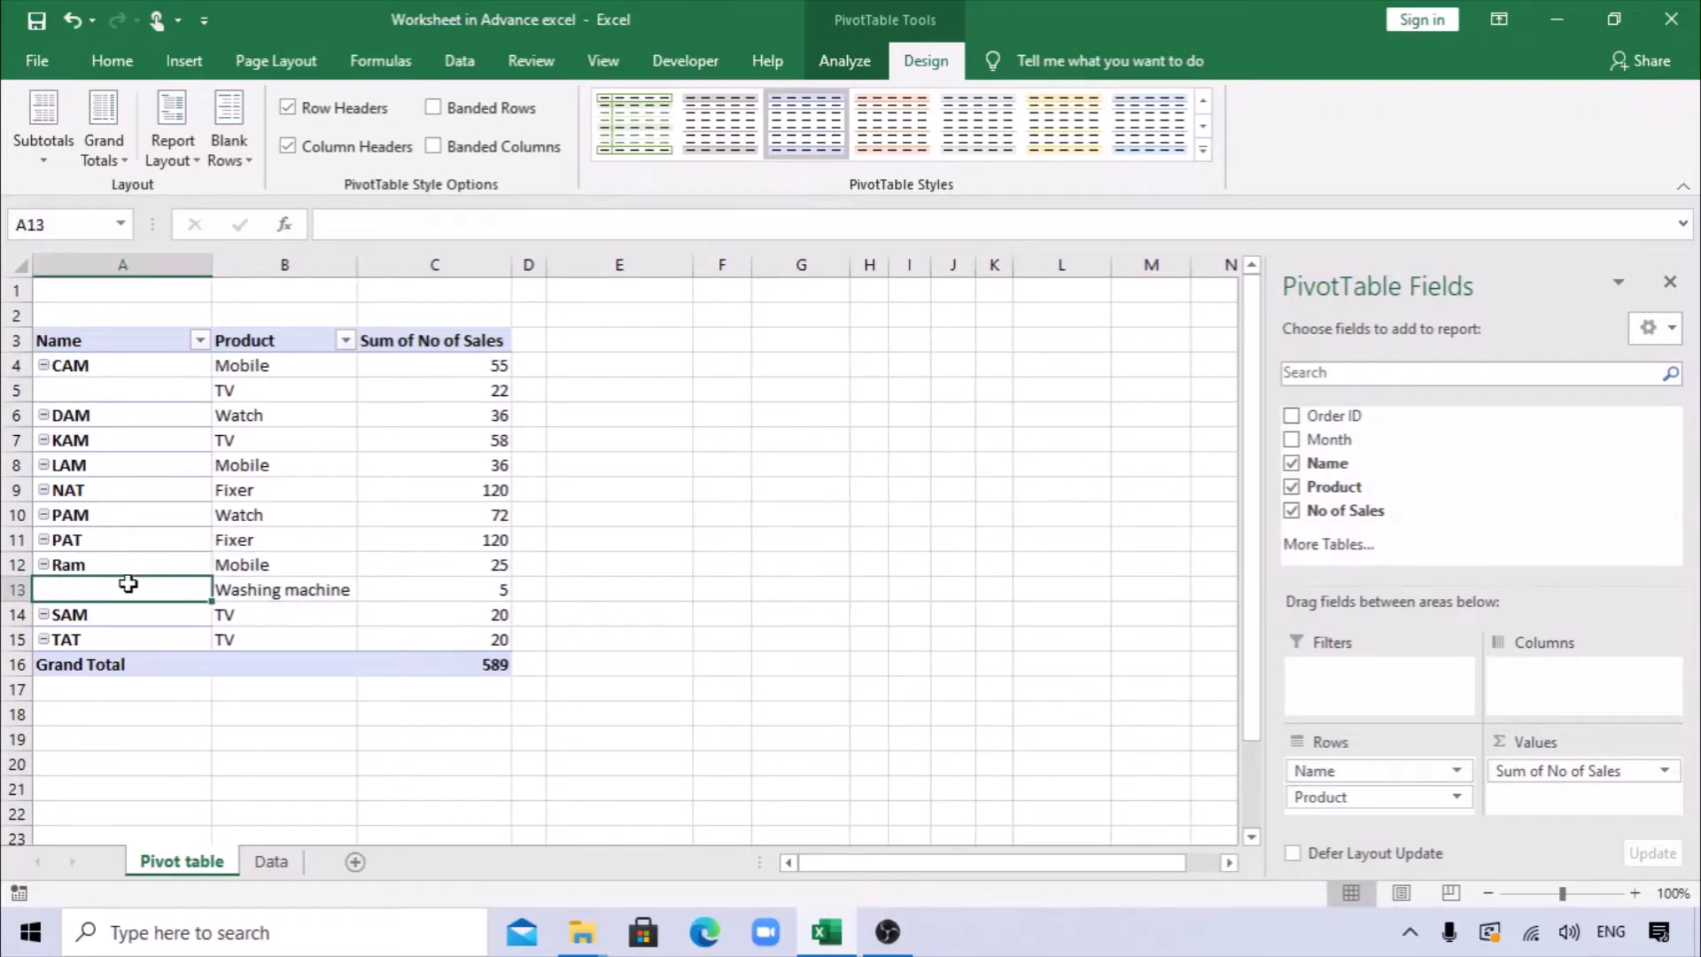
pyautogui.click(172, 149)
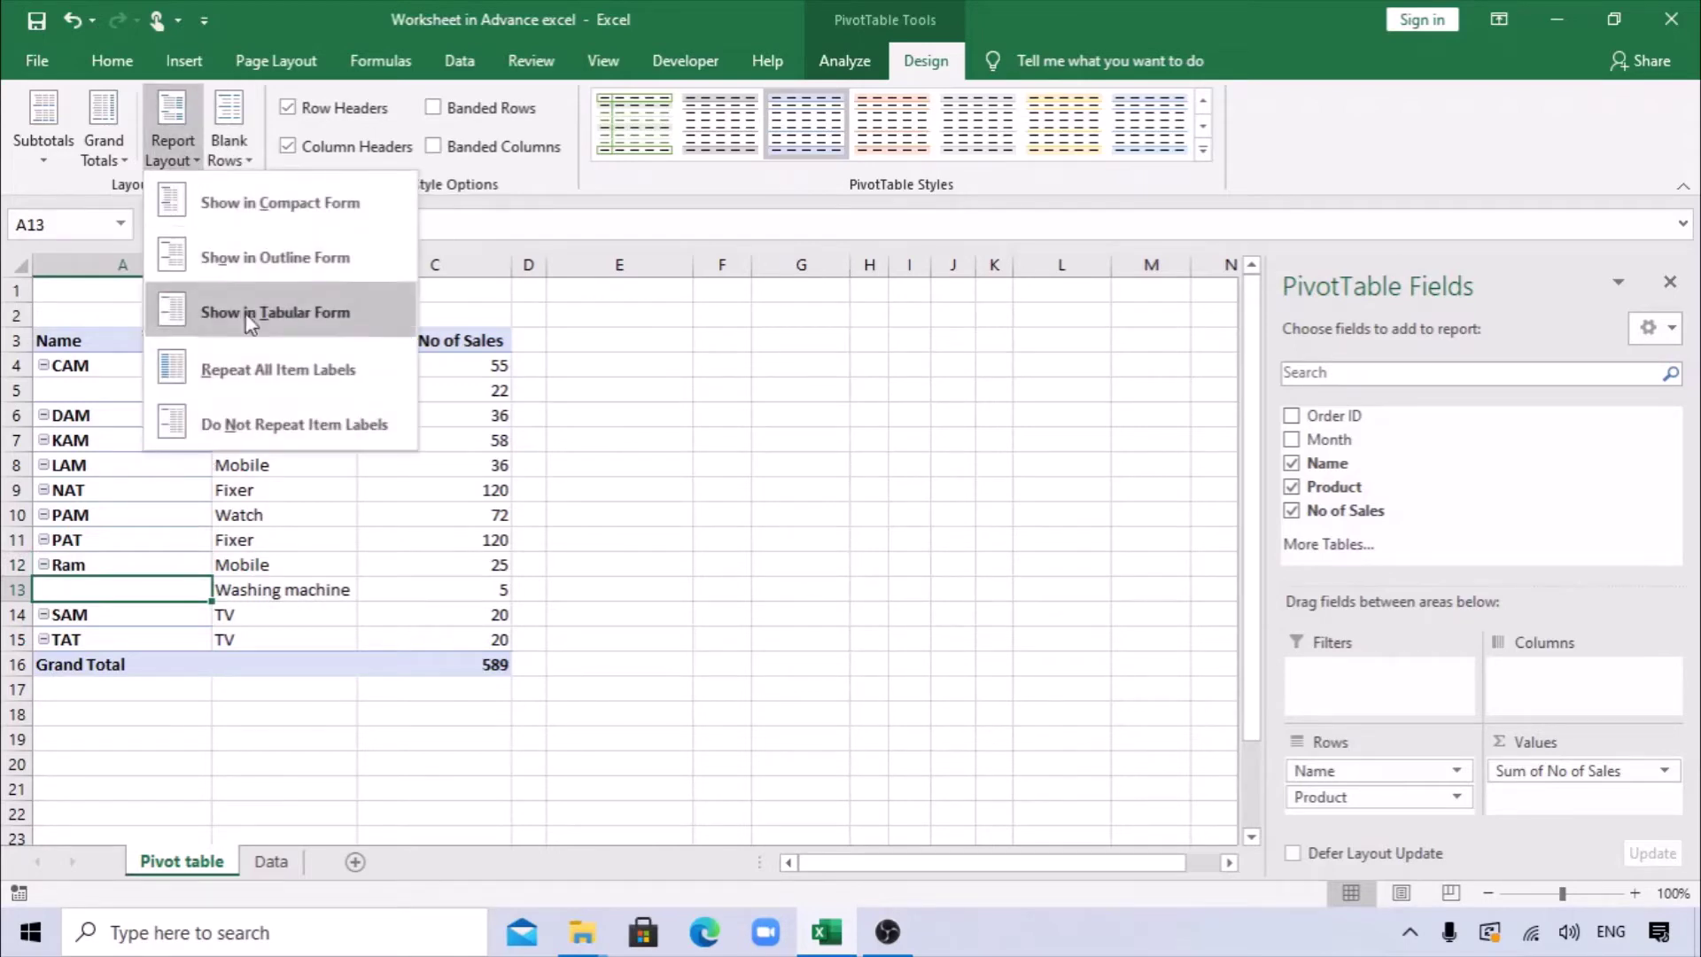
pyautogui.click(250, 369)
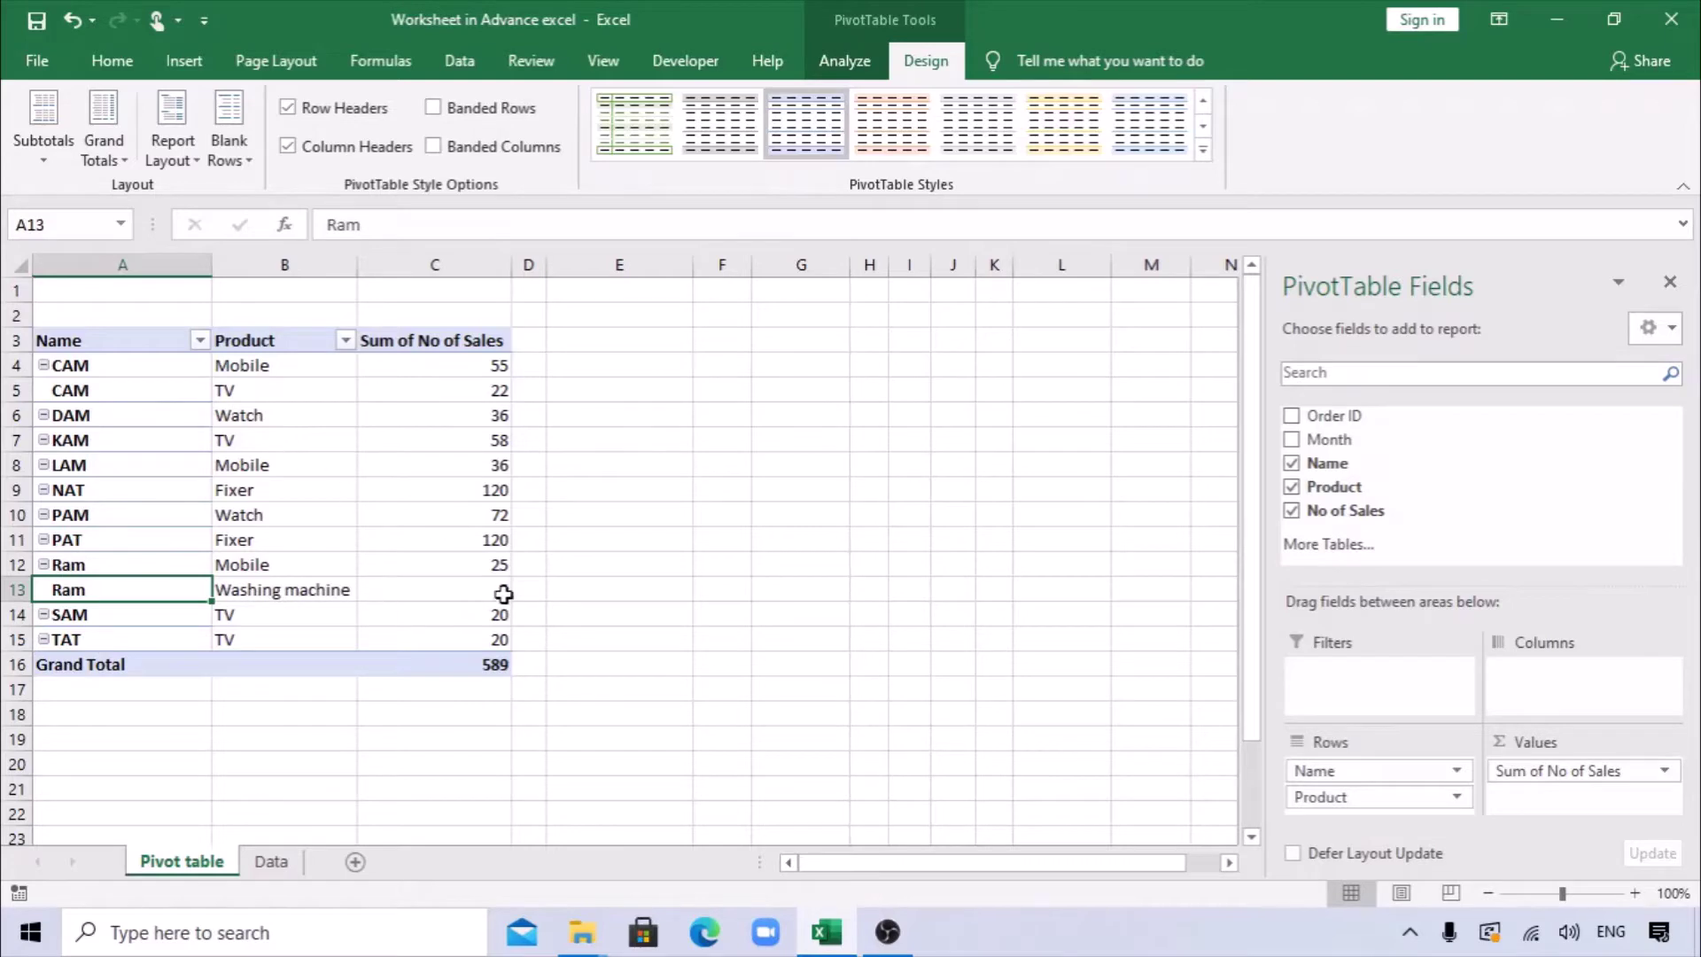
# Step: Remove the Name field from the PivotTable's rows, leaving only Product
pyautogui.click(783, 441)
pyautogui.click(471, 363)
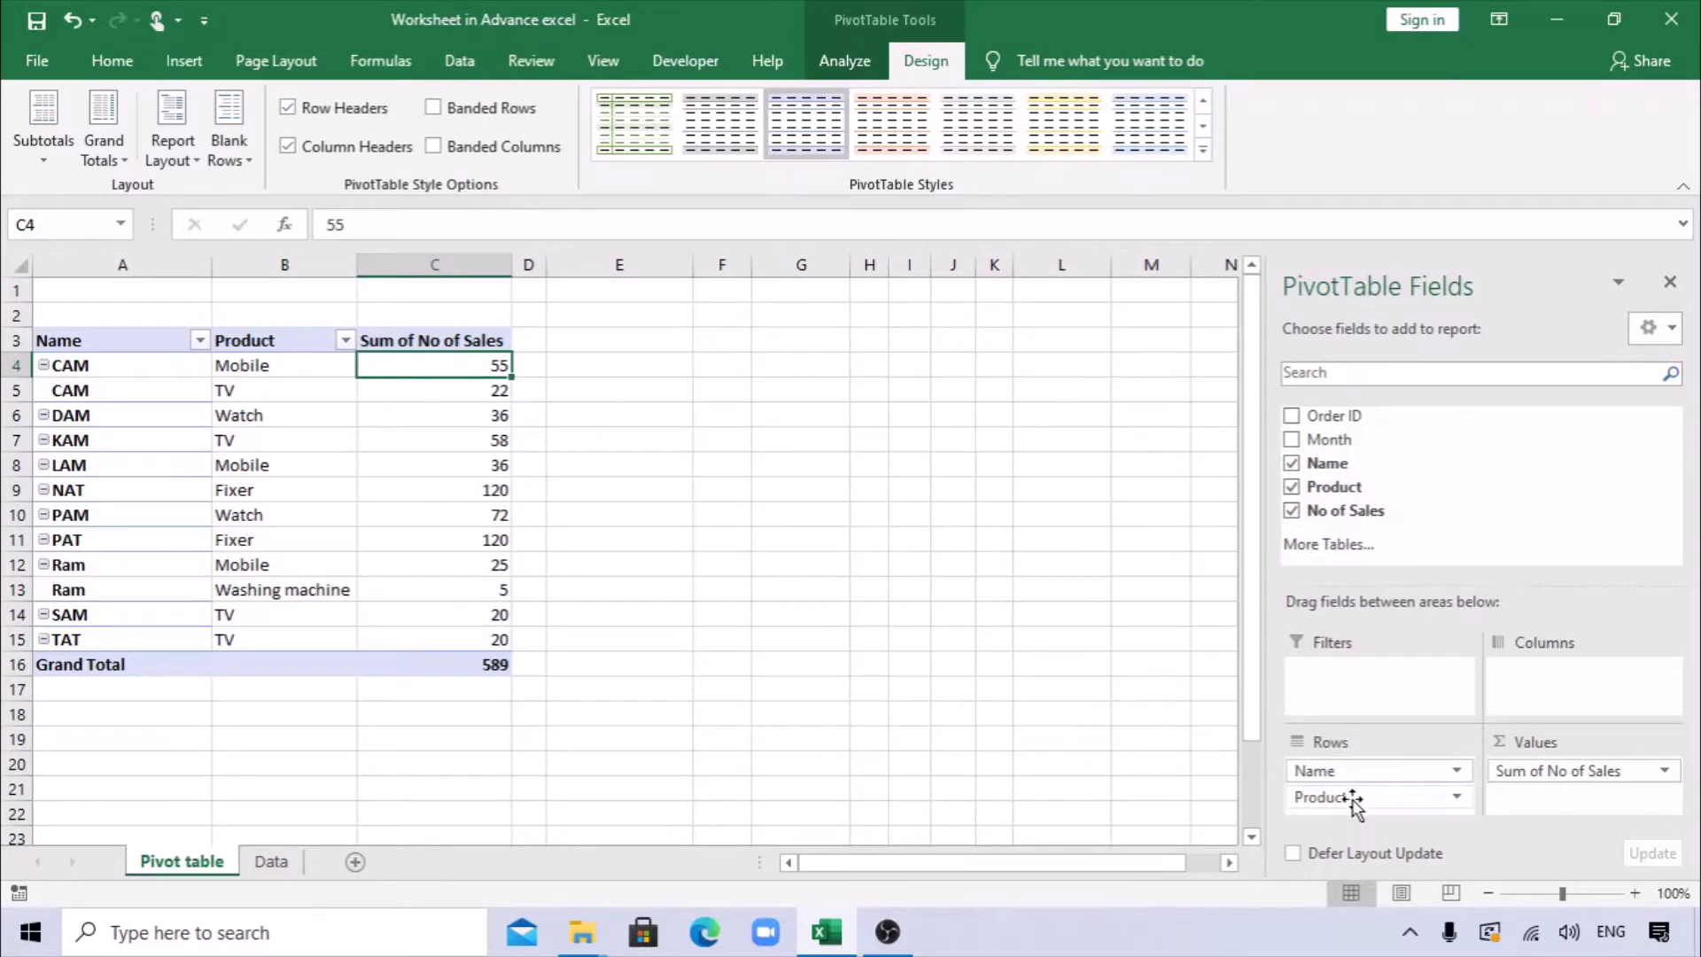
pyautogui.moveTo(1358, 772); pyautogui.dragTo(1442, 478)
# Step: Add the No of Sales field to the PivotTable's values a second time
pyautogui.click(345, 364)
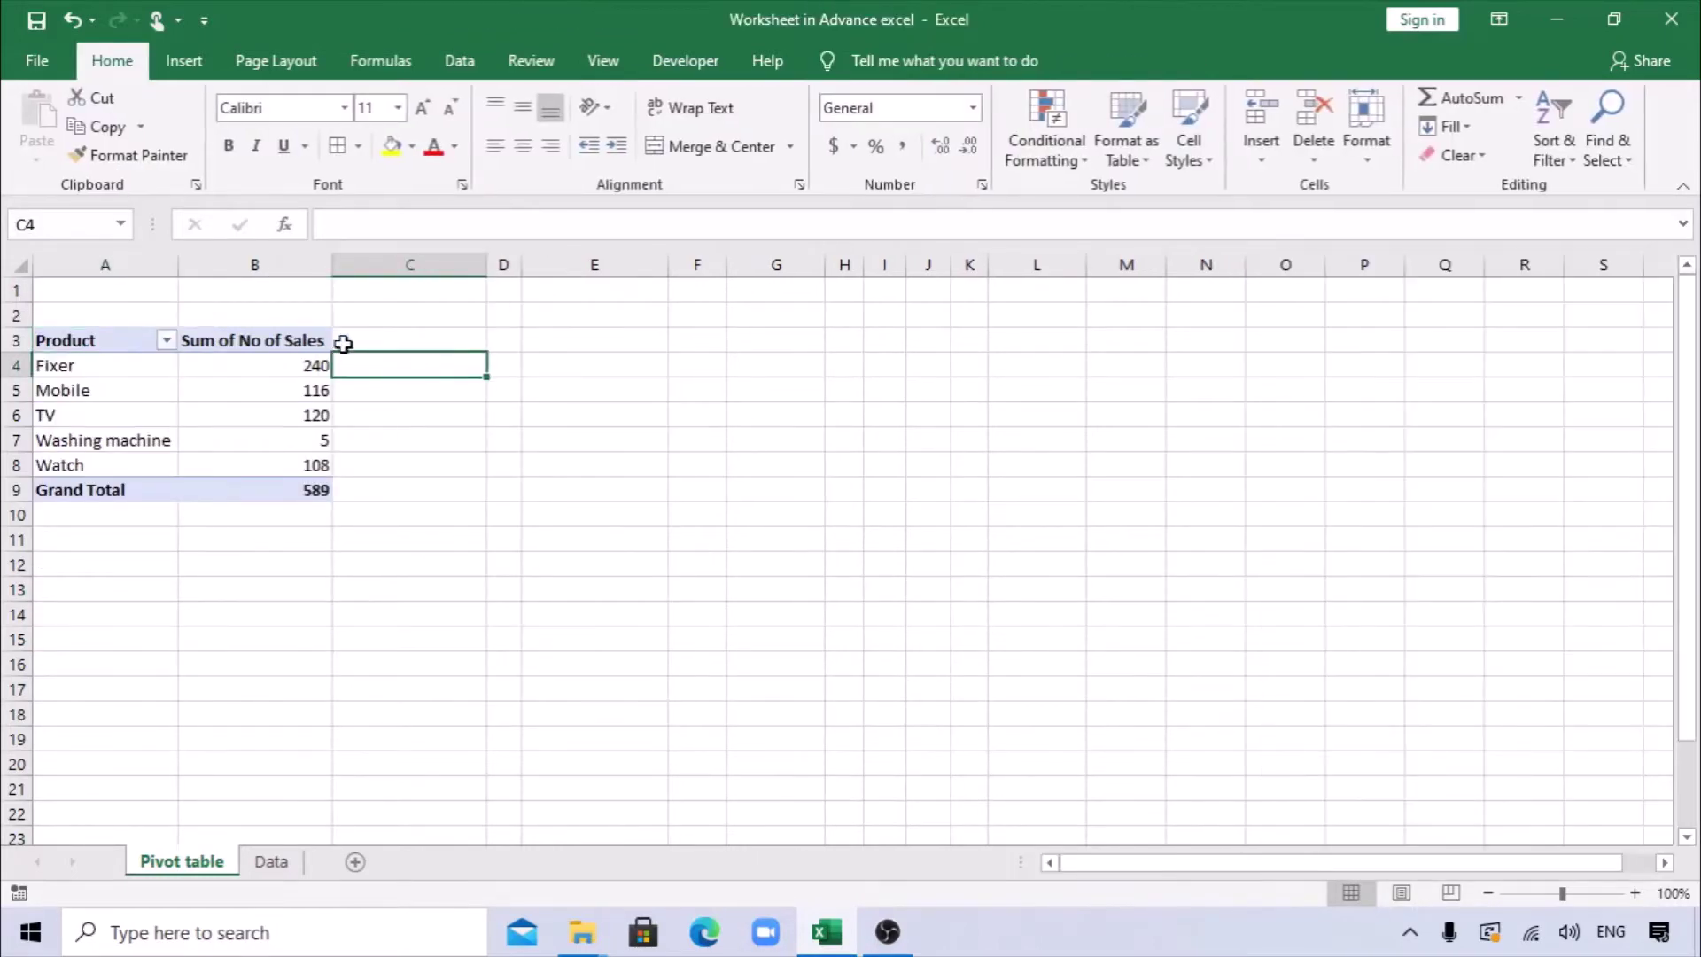
pyautogui.moveTo(284, 337); pyautogui.dragTo(308, 481)
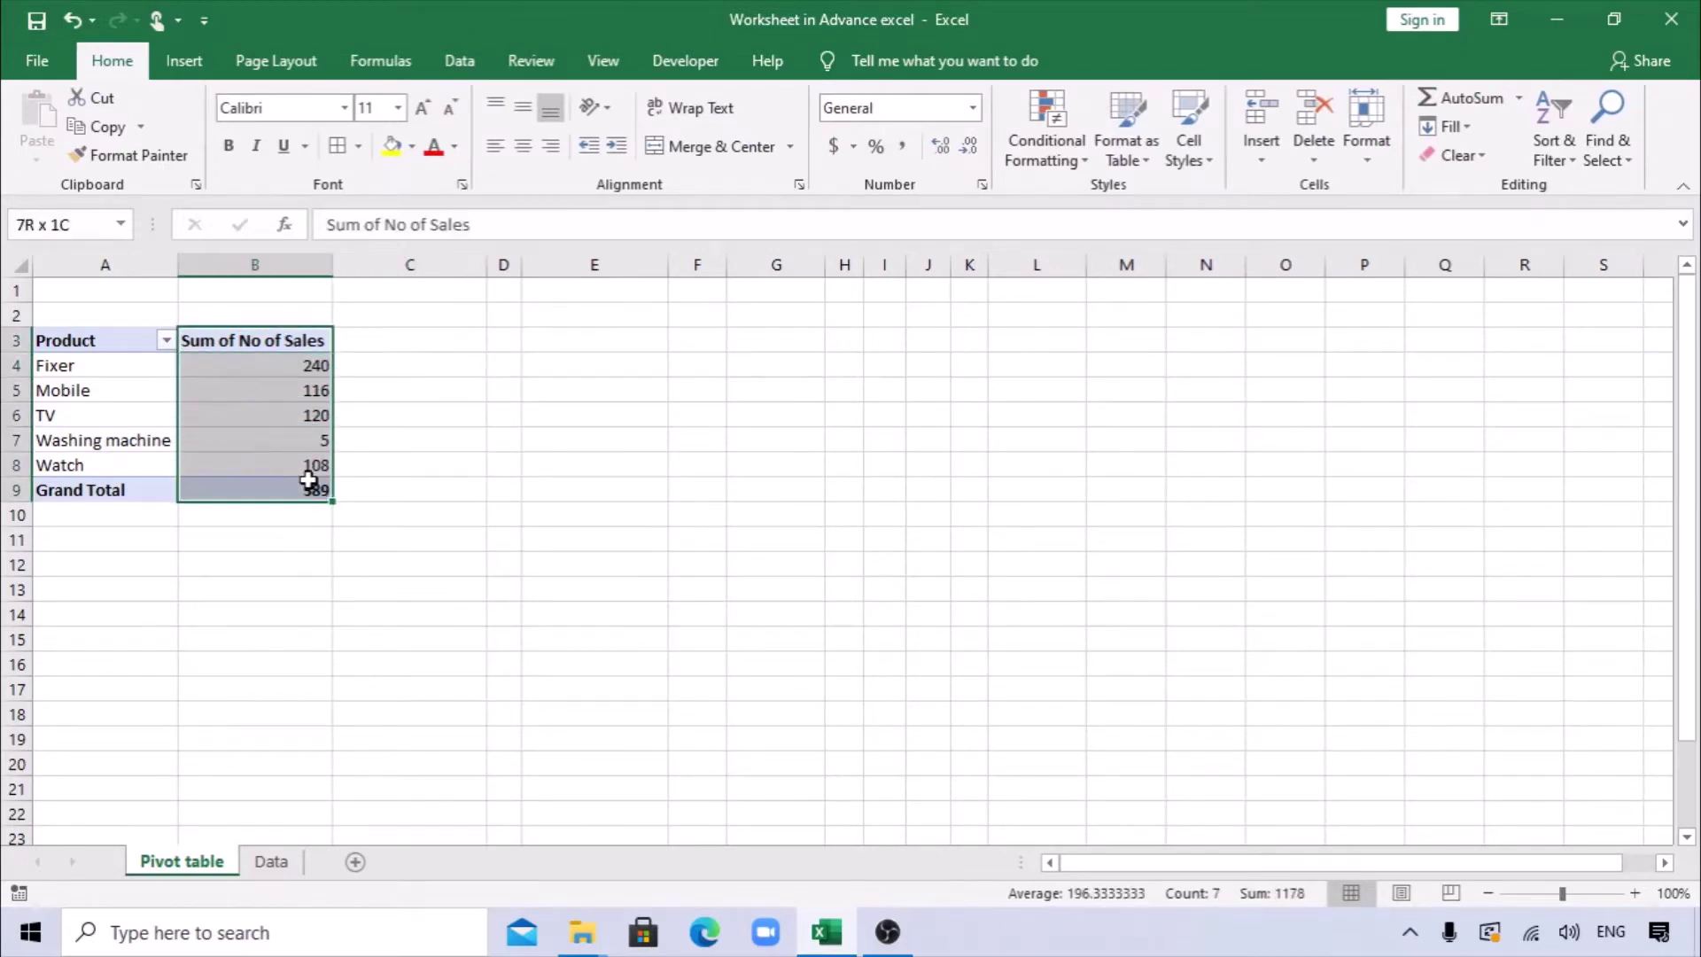
pyautogui.click(85, 369)
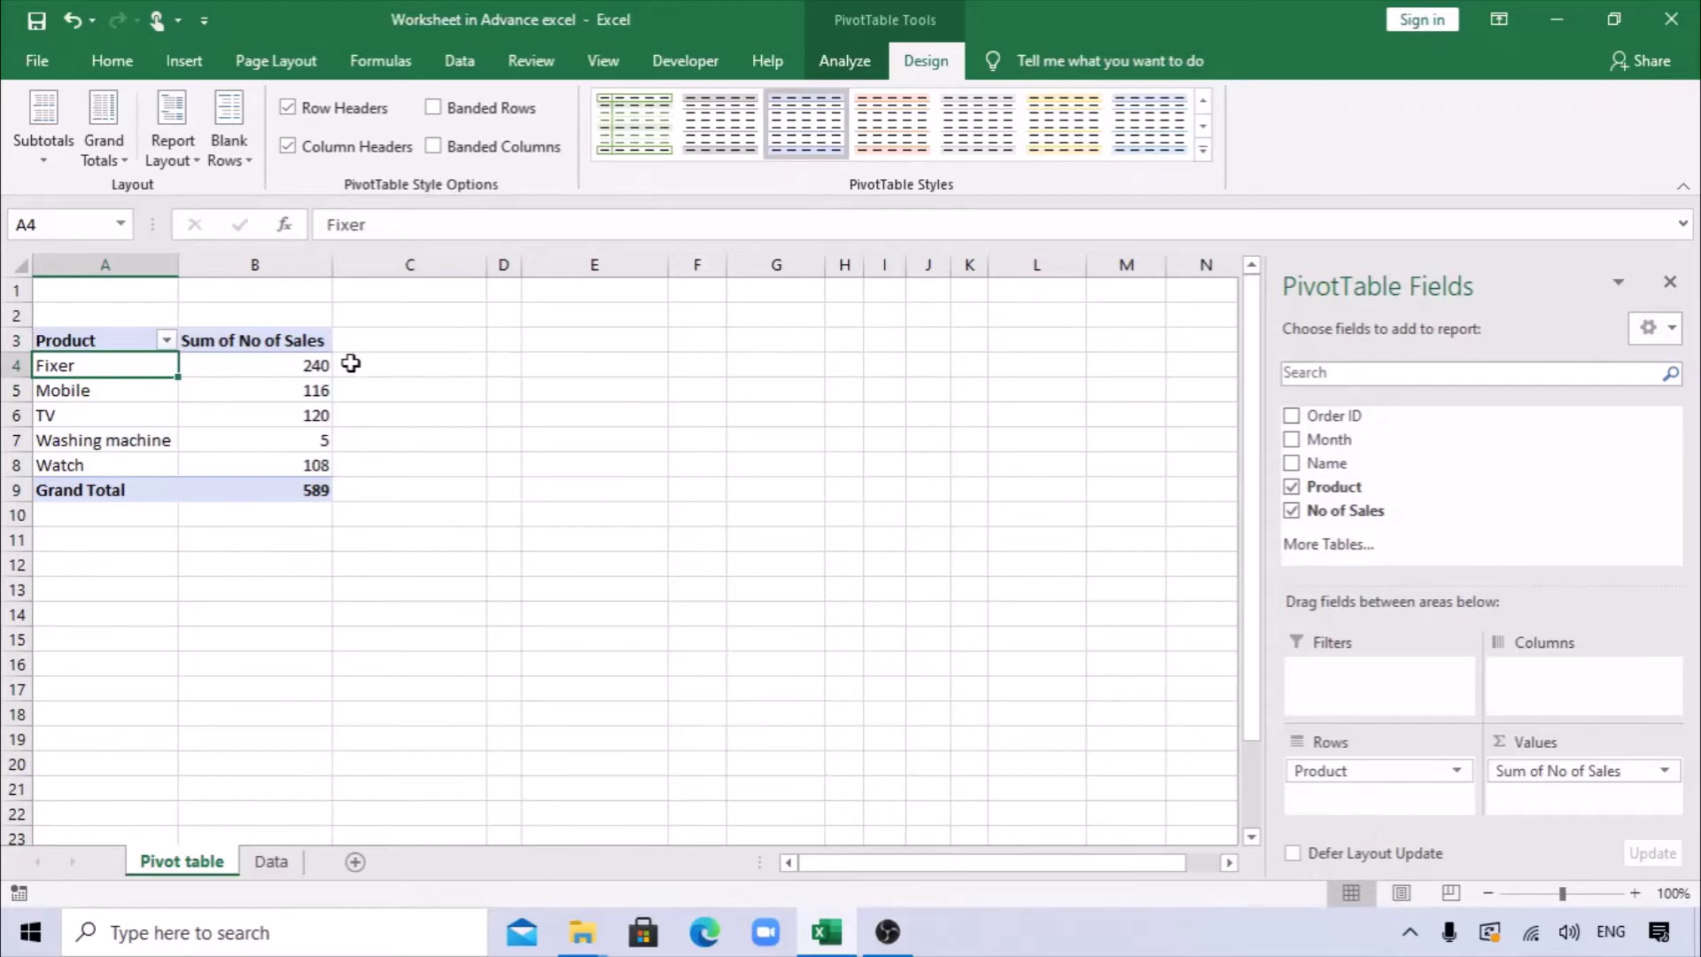
pyautogui.moveTo(1353, 514); pyautogui.dragTo(1556, 797)
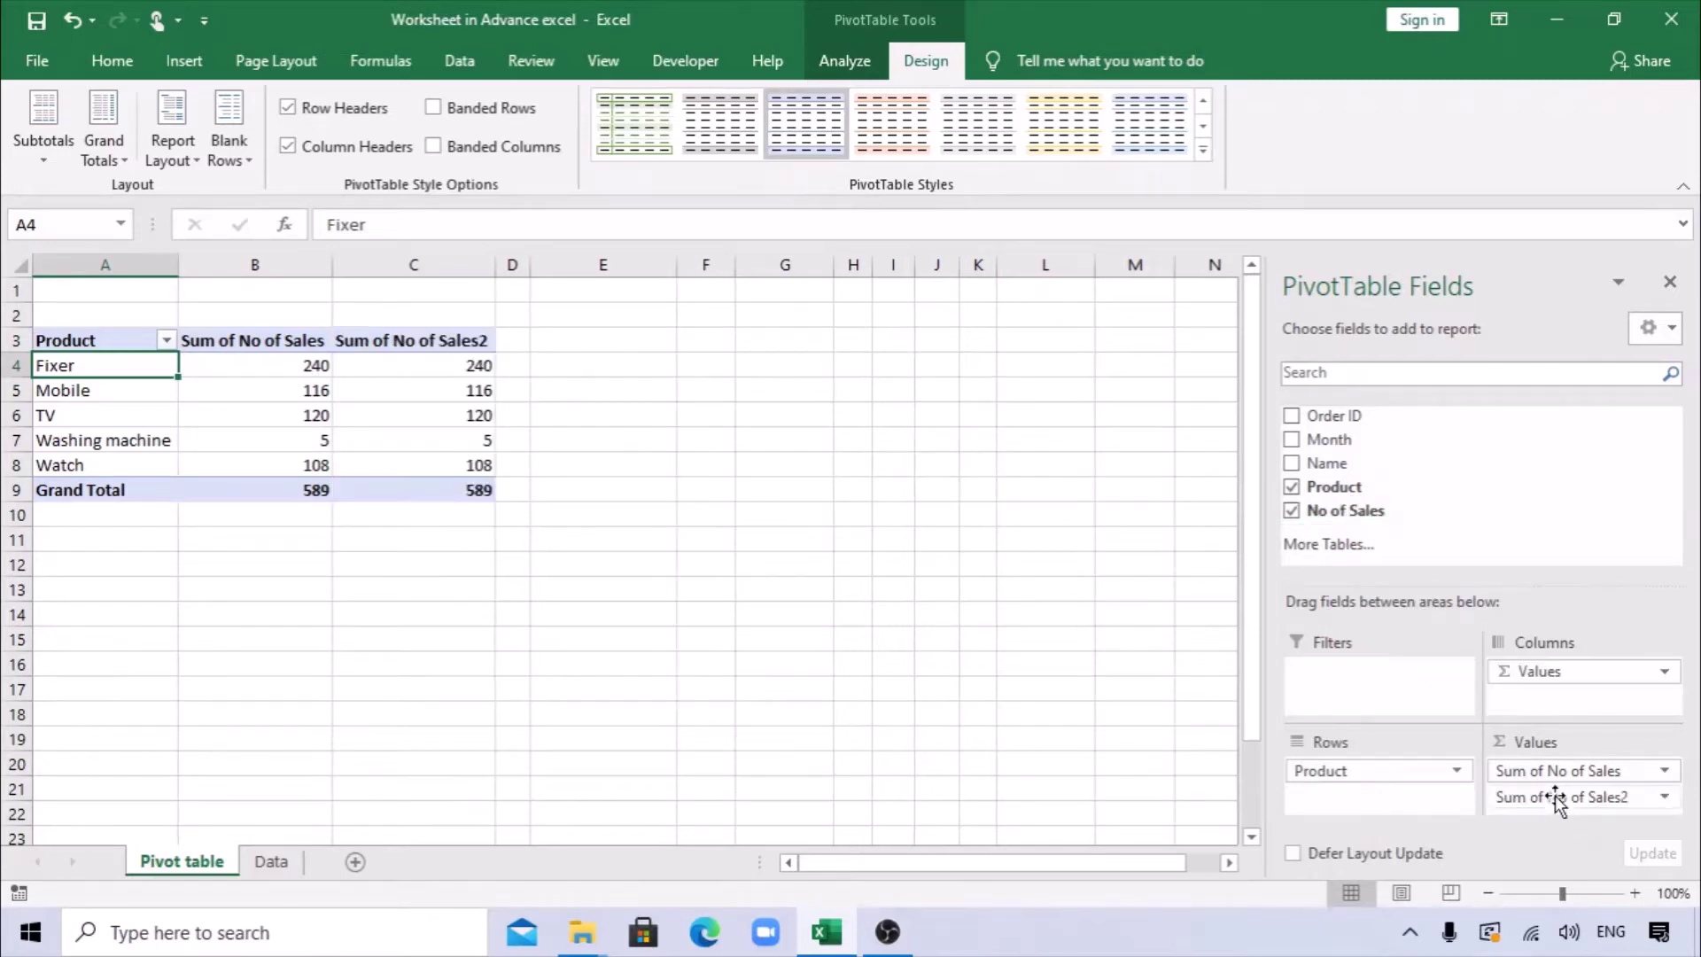
# Step: Summarize the values of the second No of Sales column by Sum
pyautogui.click(246, 329)
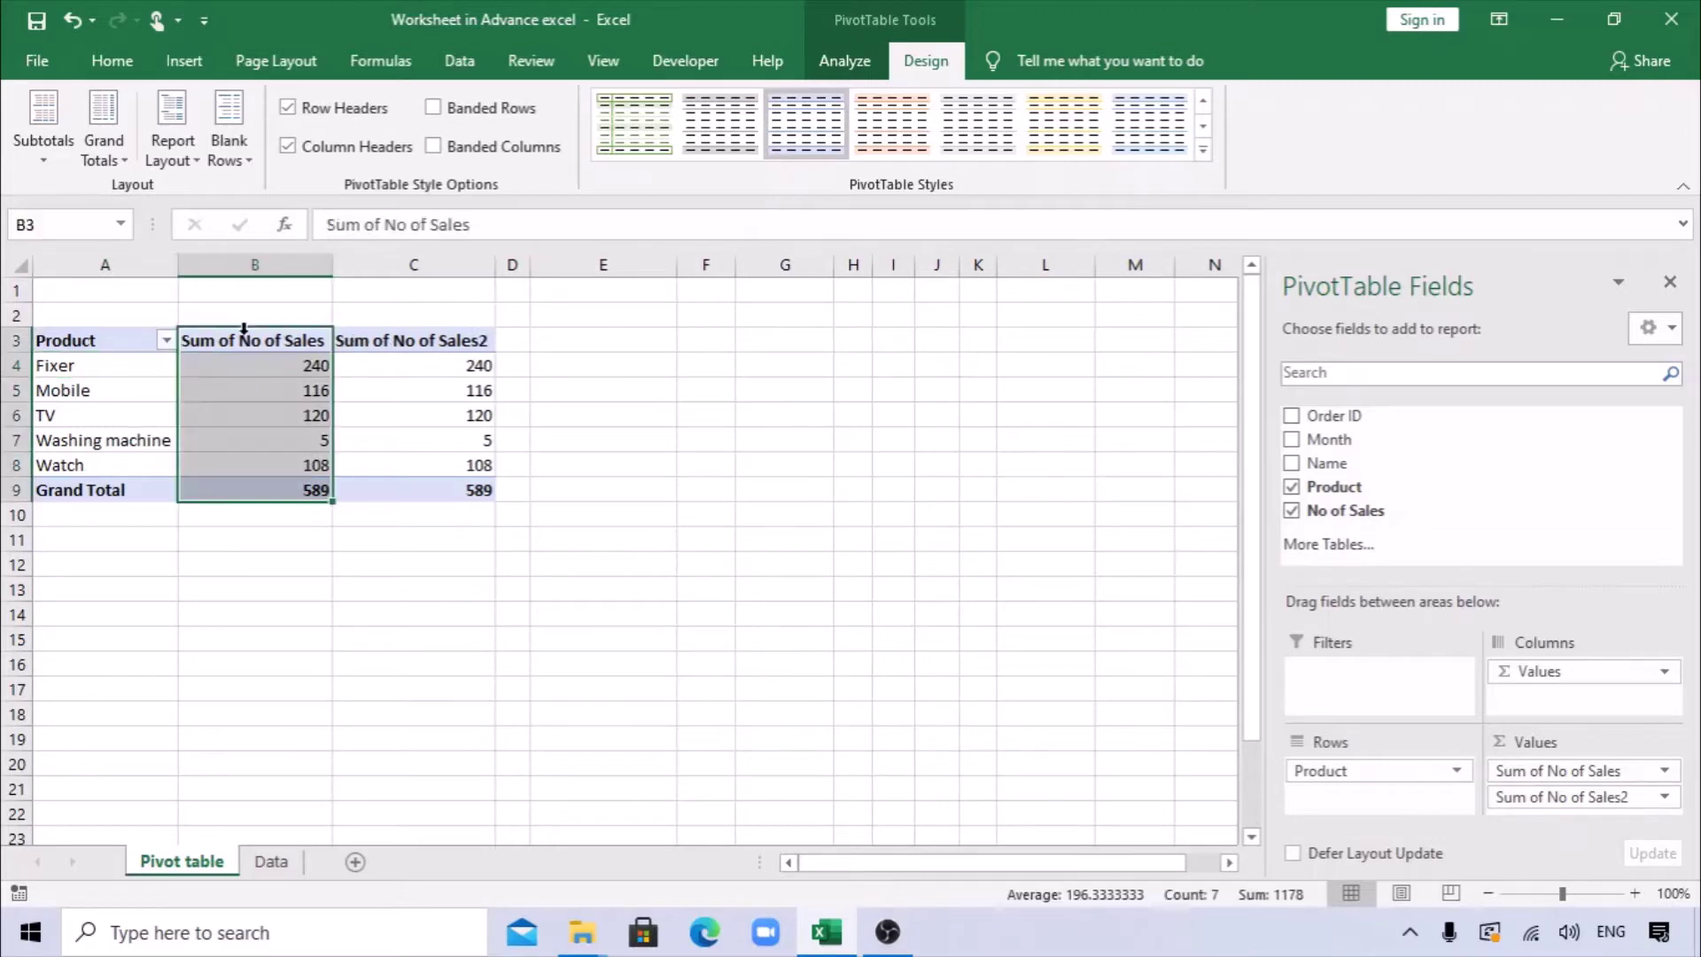
pyautogui.click(383, 342)
pyautogui.rightClick(382, 383)
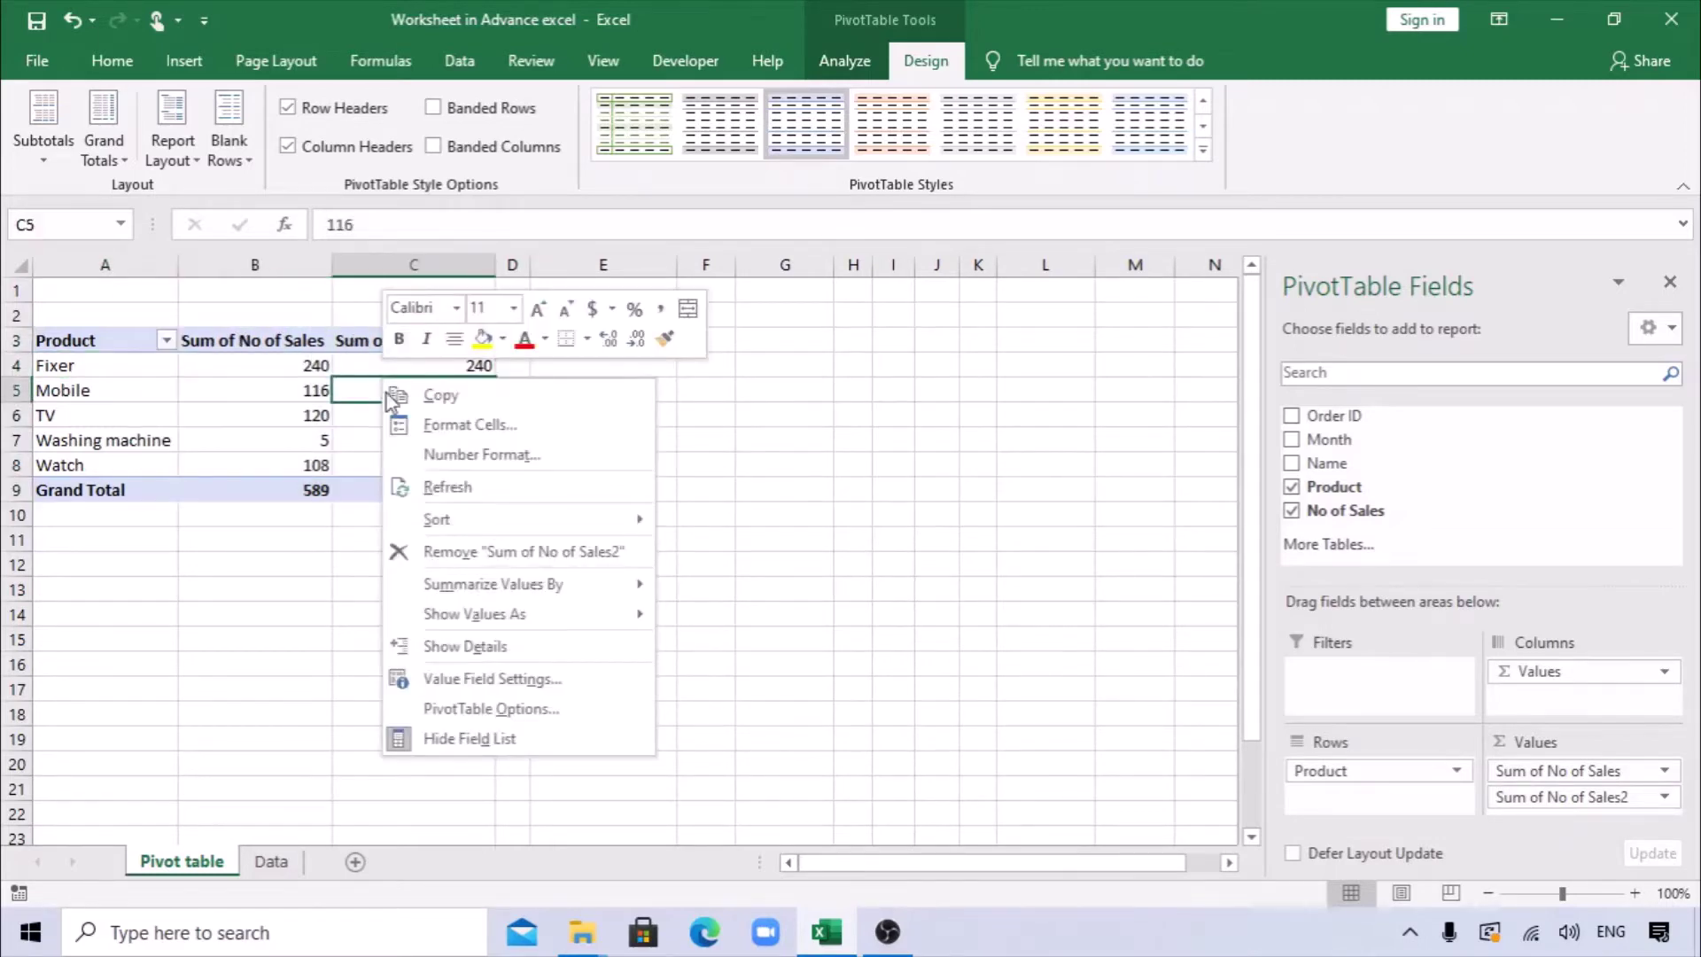
pyautogui.moveTo(513, 596)
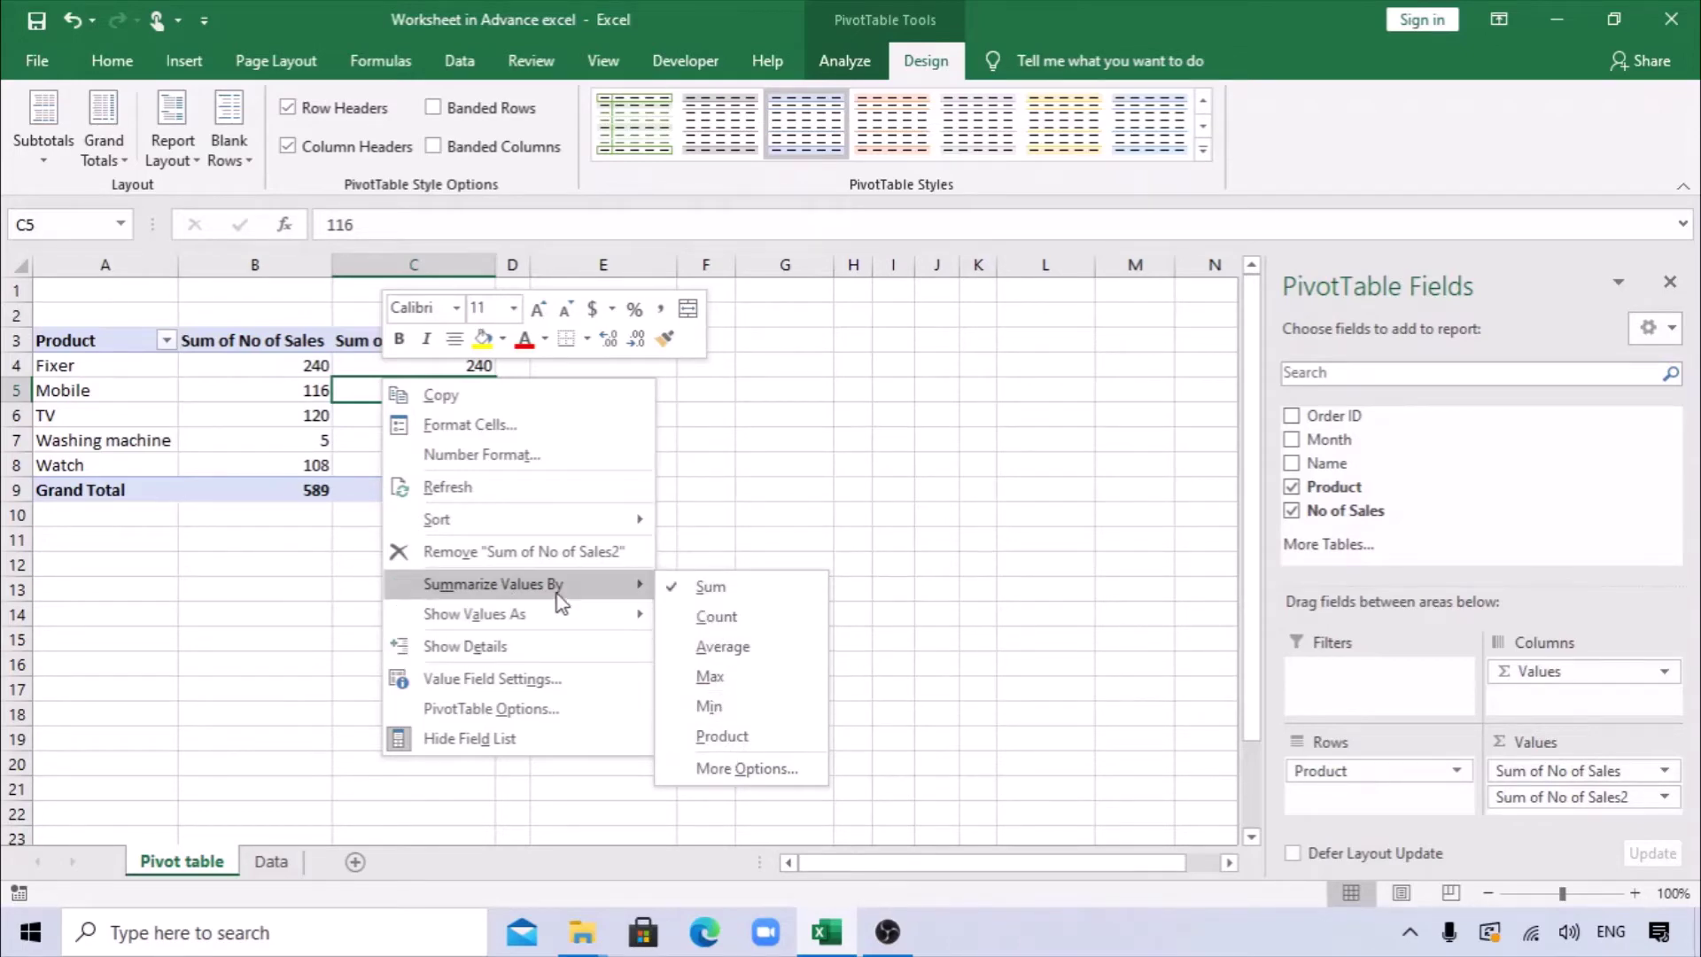
pyautogui.click(708, 585)
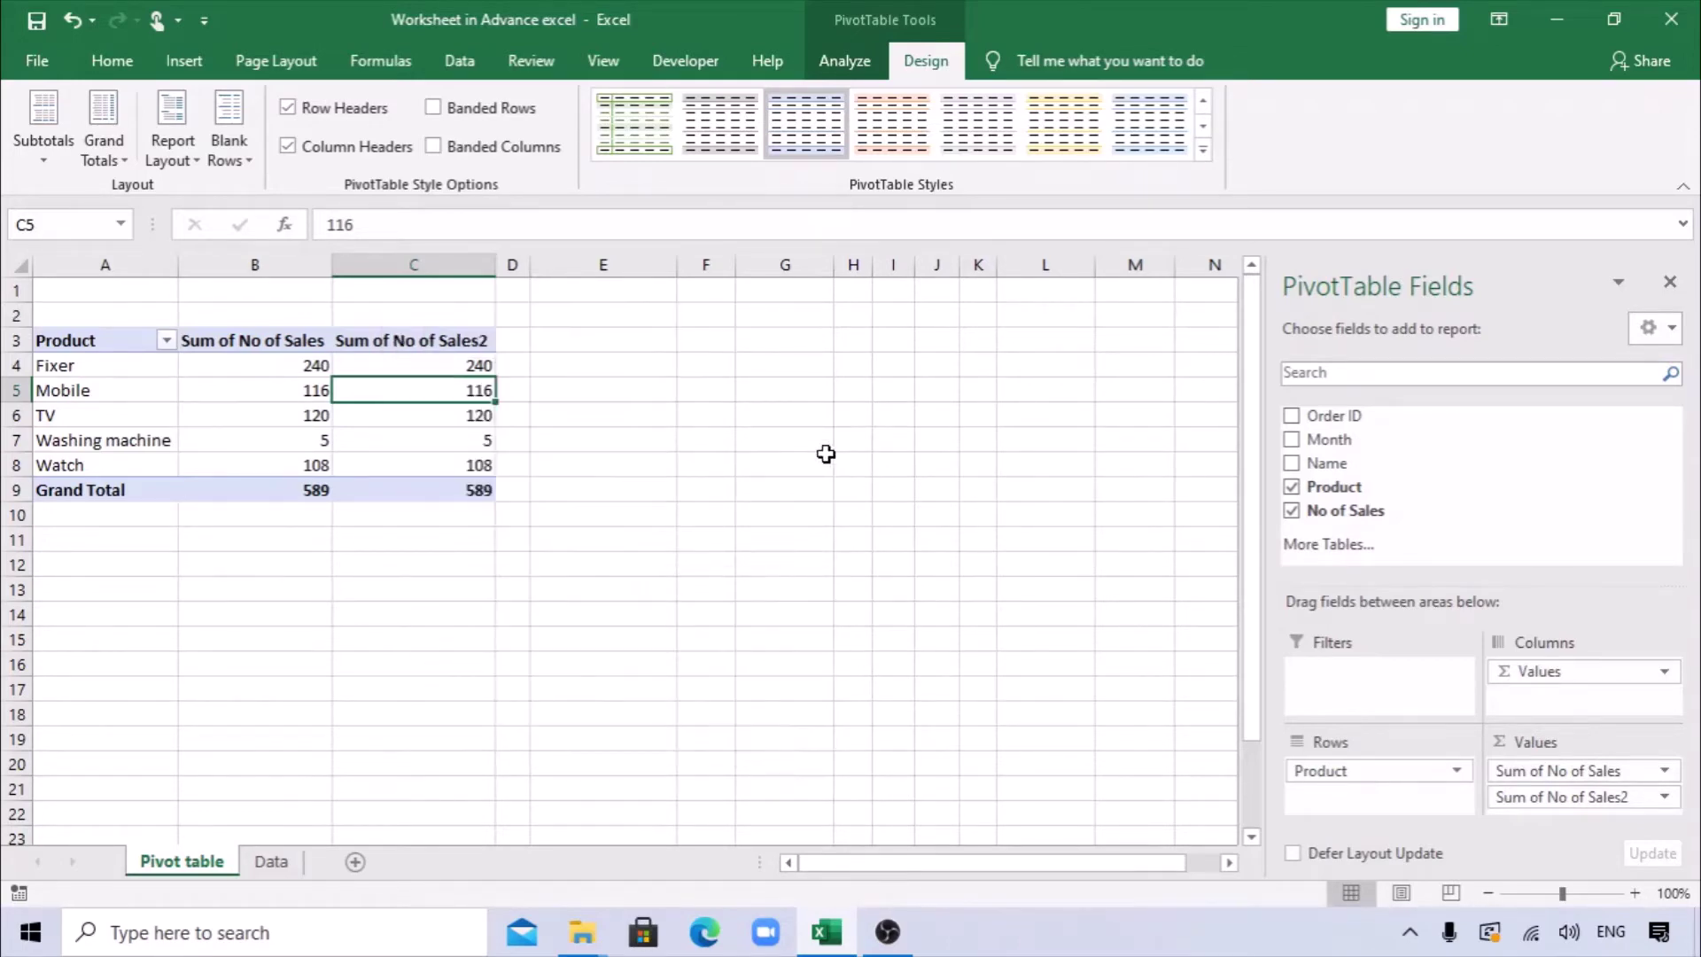
# Step: Show the second No of Sales column as % of Grand Total and format its percentages without decimal places
pyautogui.rightClick(432, 344)
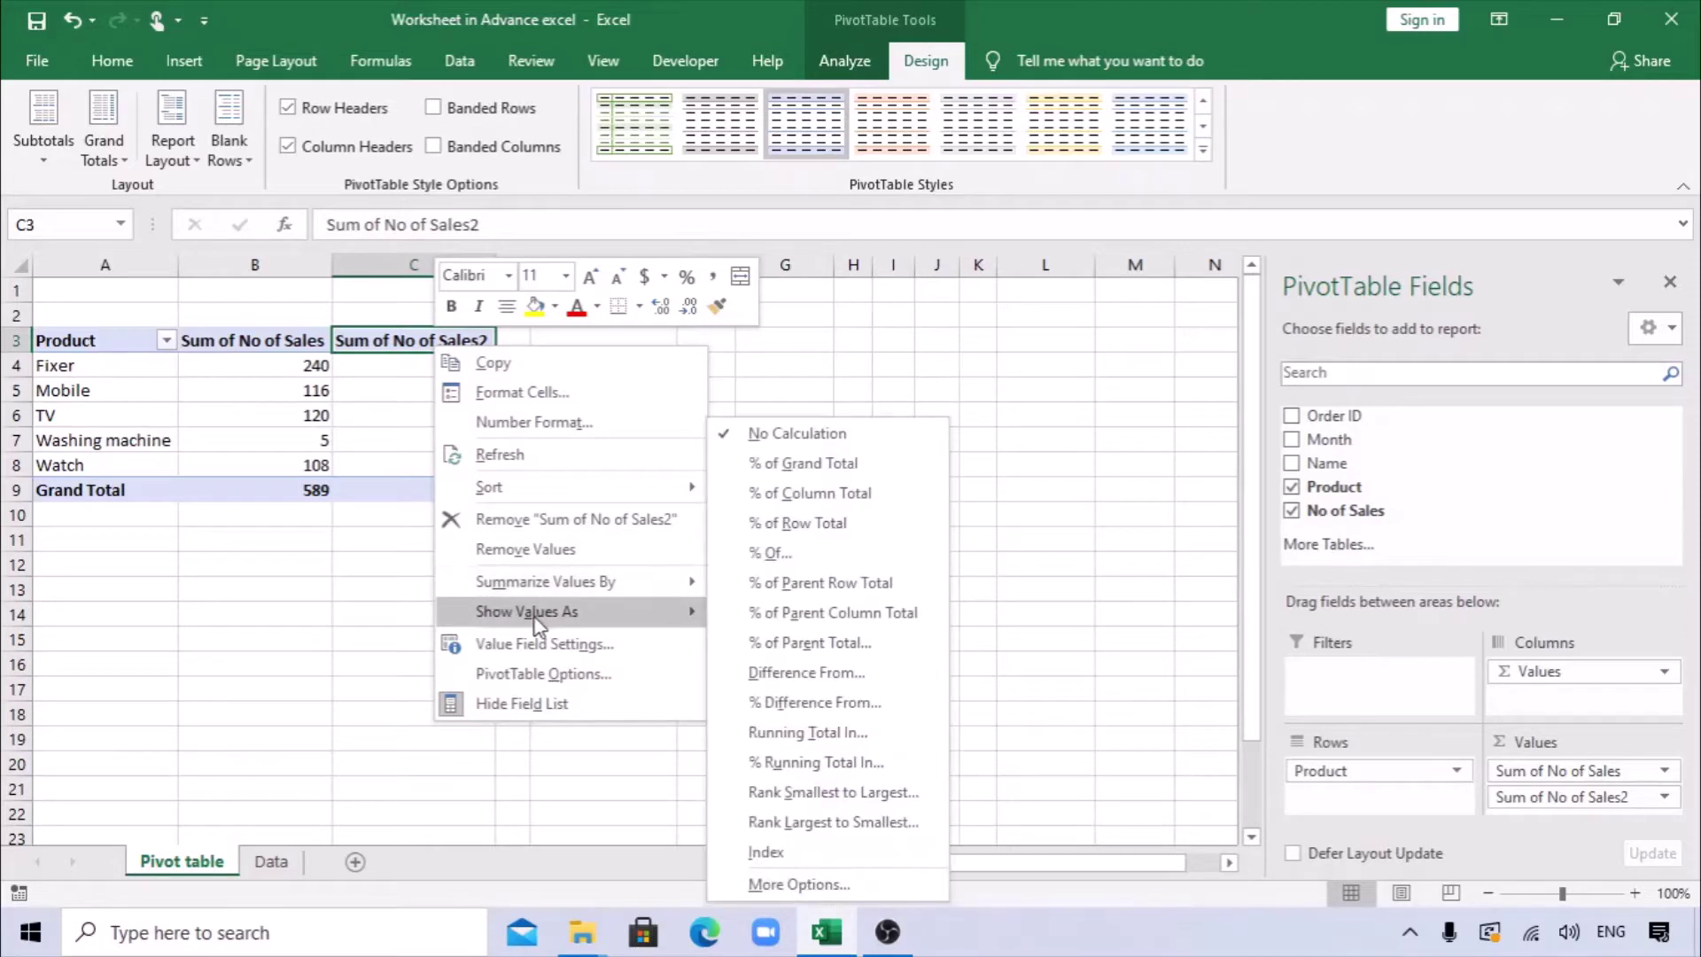
pyautogui.click(797, 469)
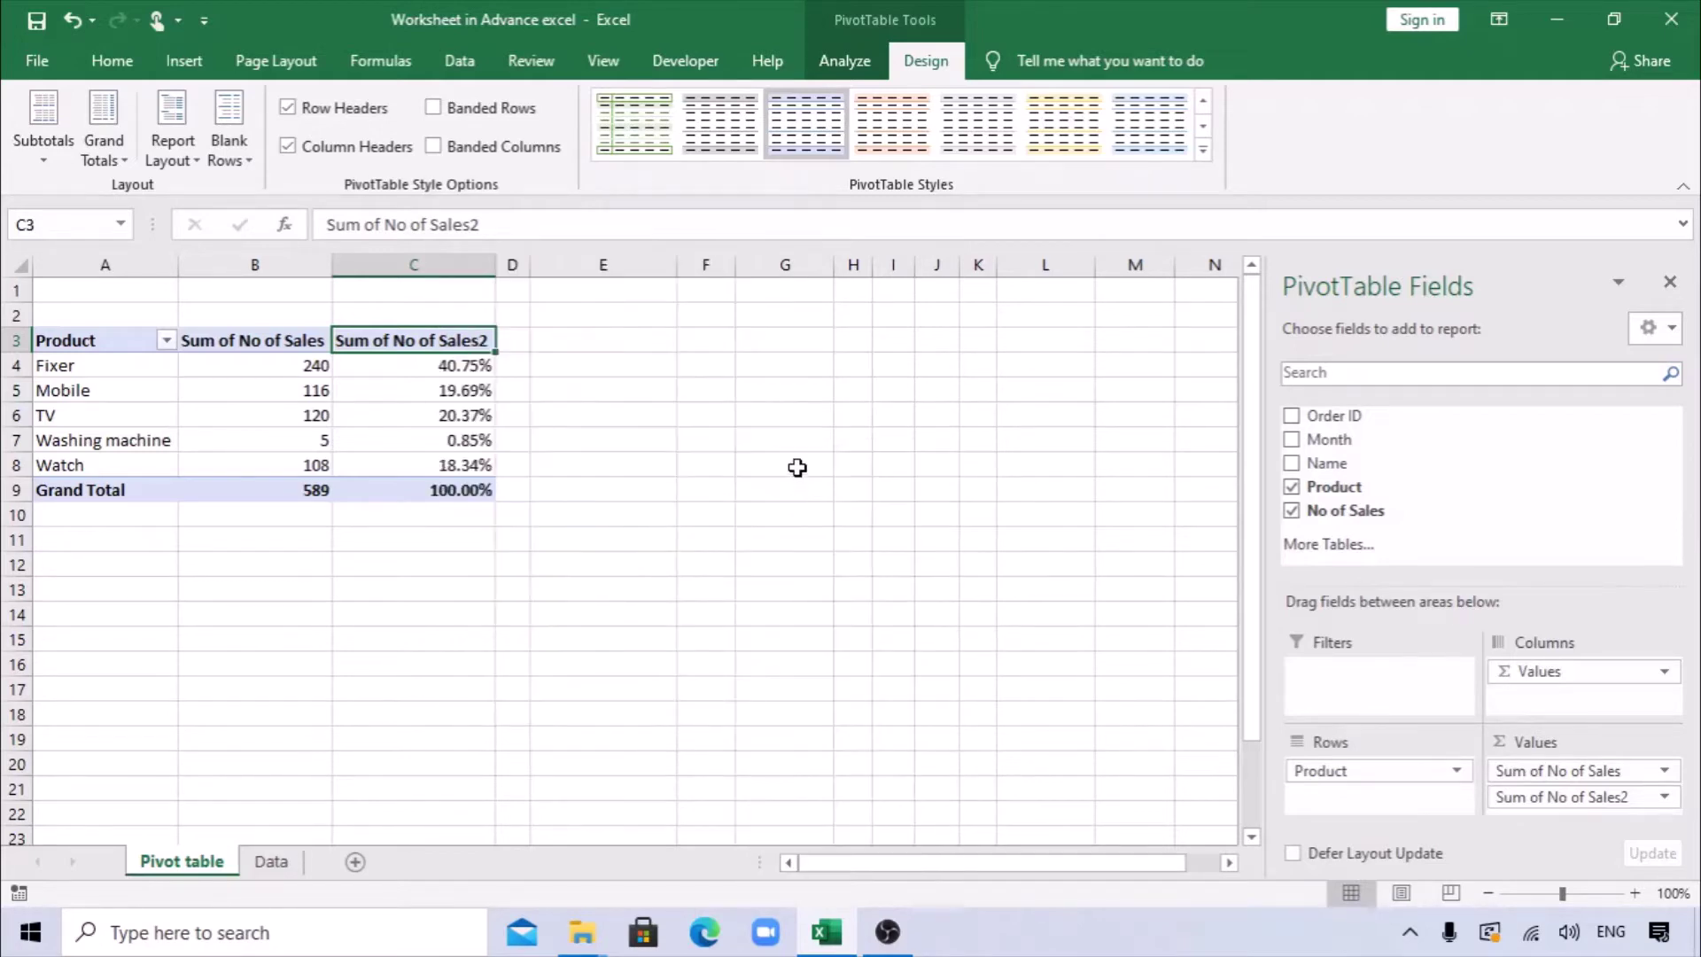
pyautogui.click(465, 365)
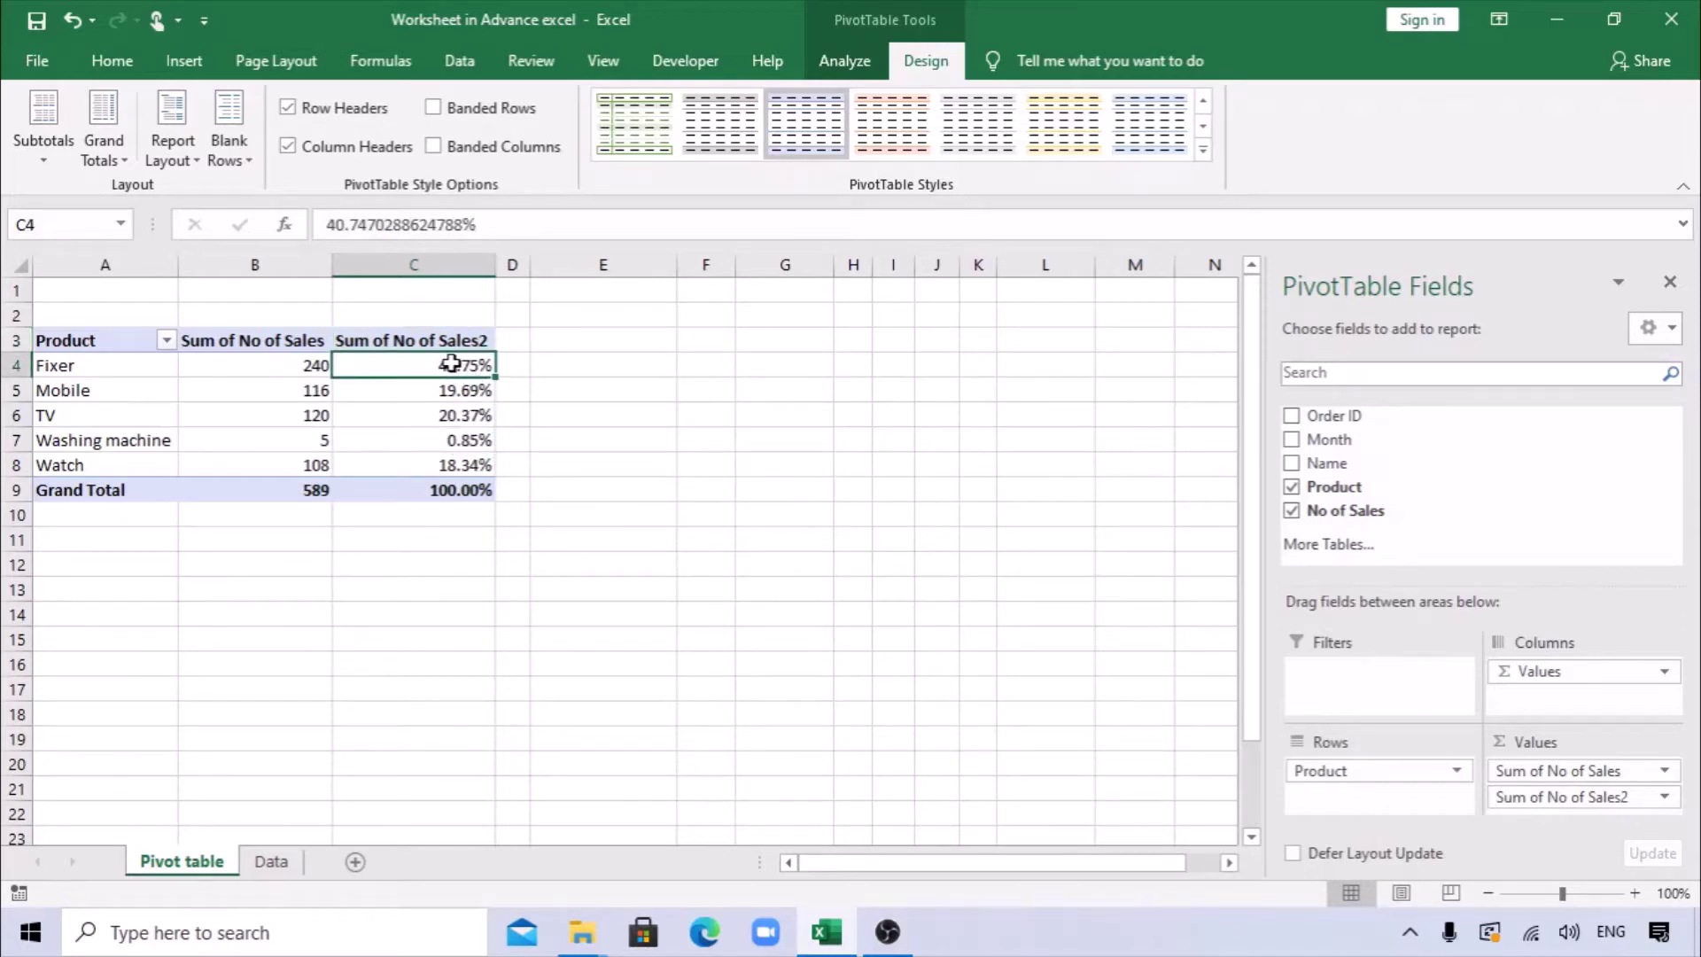
pyautogui.moveTo(450, 360); pyautogui.dragTo(449, 490)
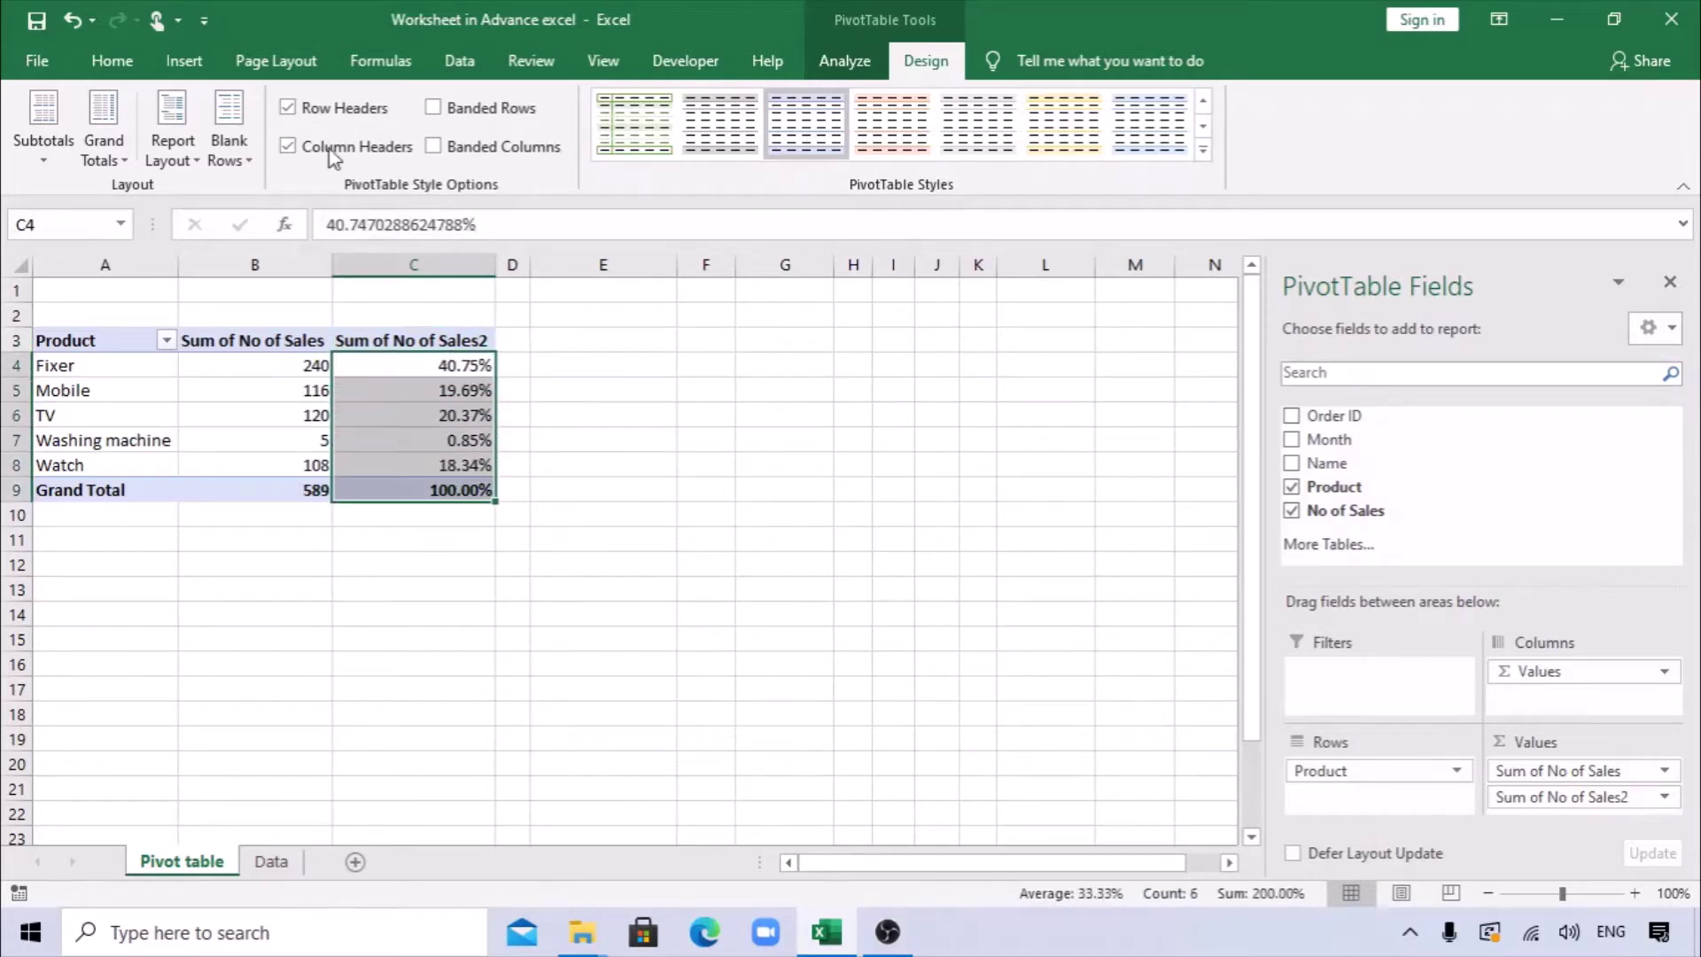
pyautogui.click(112, 60)
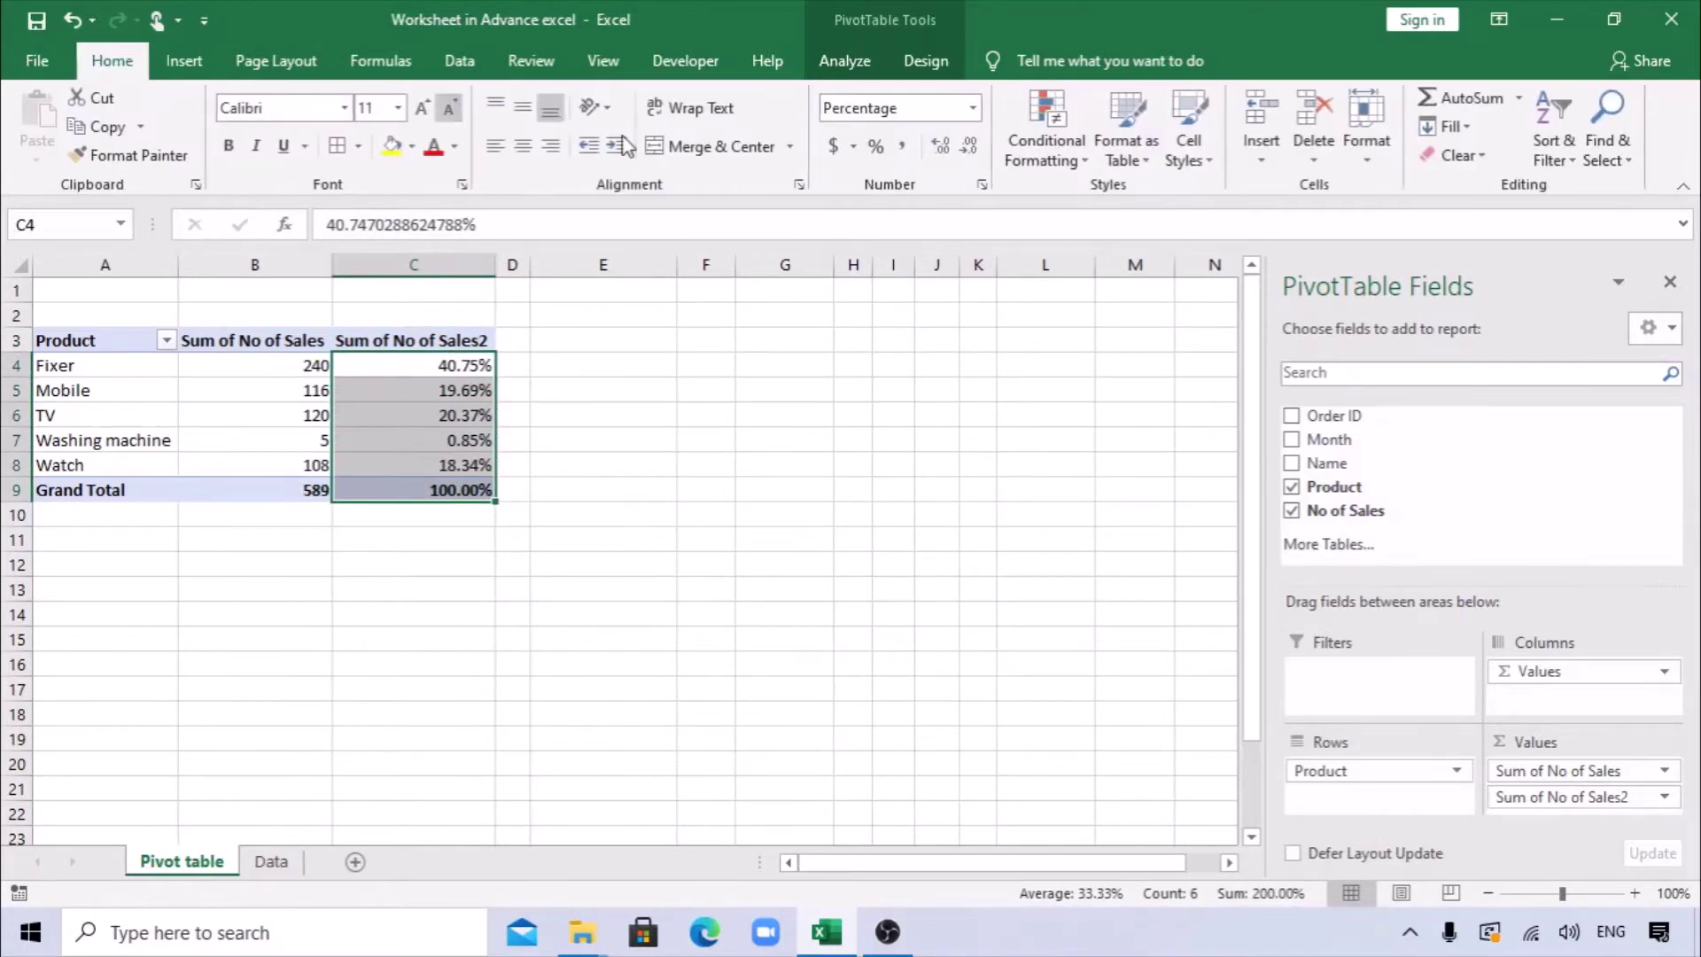
pyautogui.click(971, 148)
pyautogui.click(972, 148)
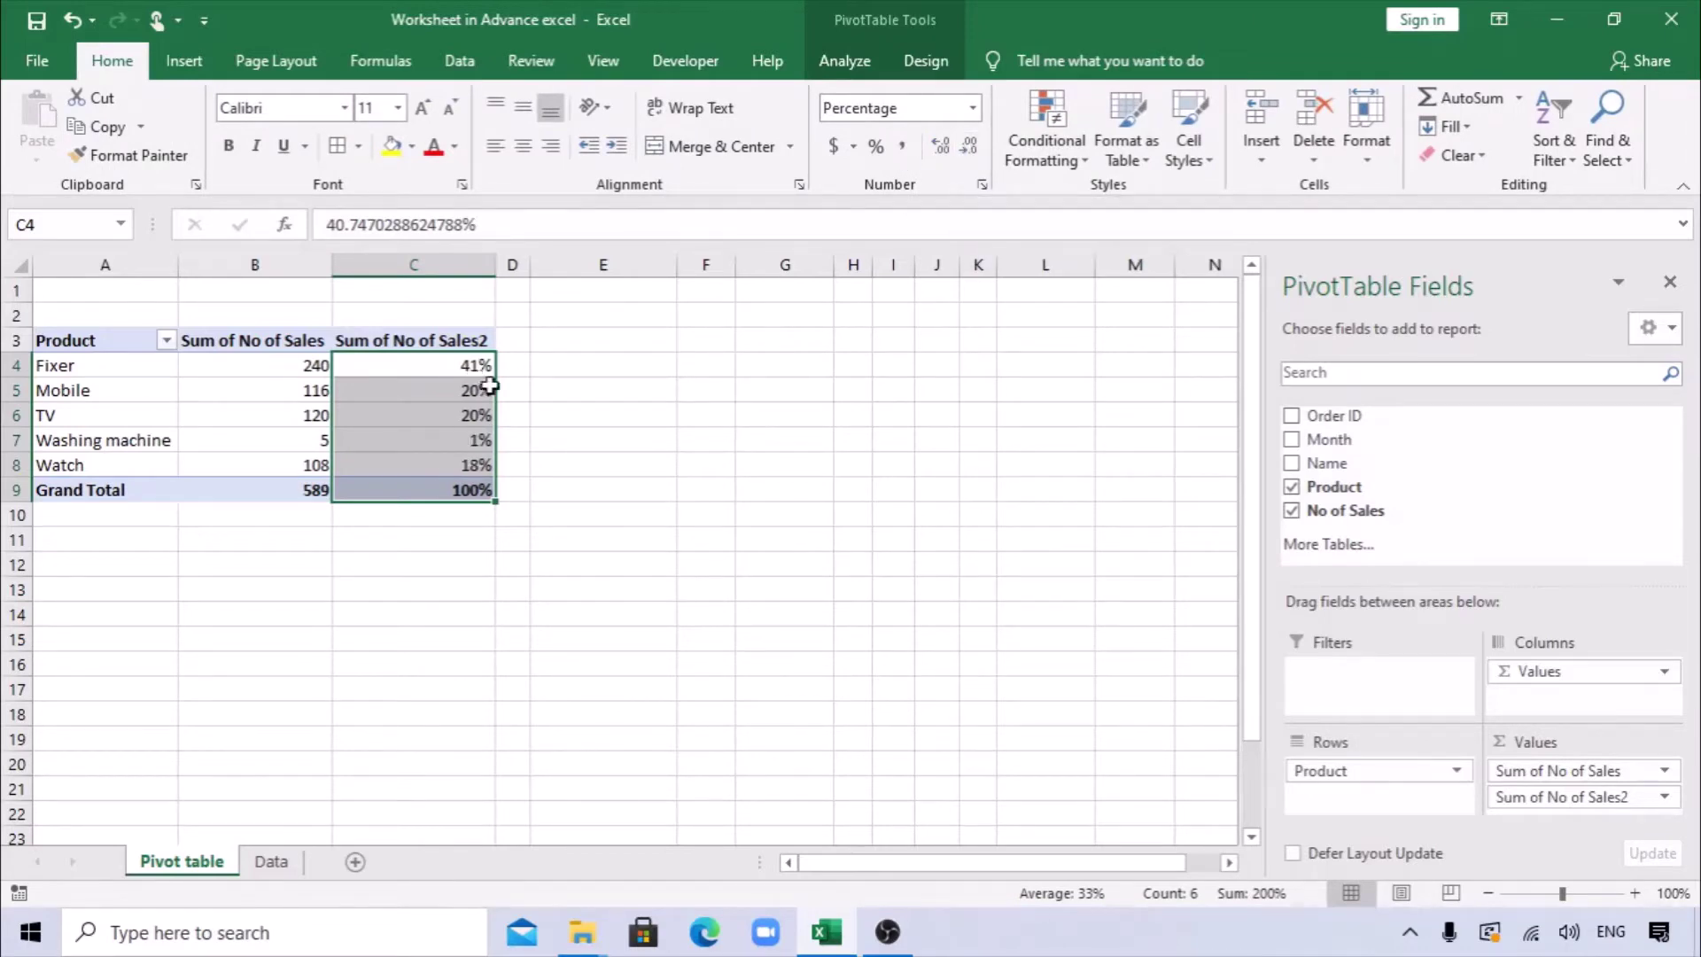
pyautogui.click(606, 418)
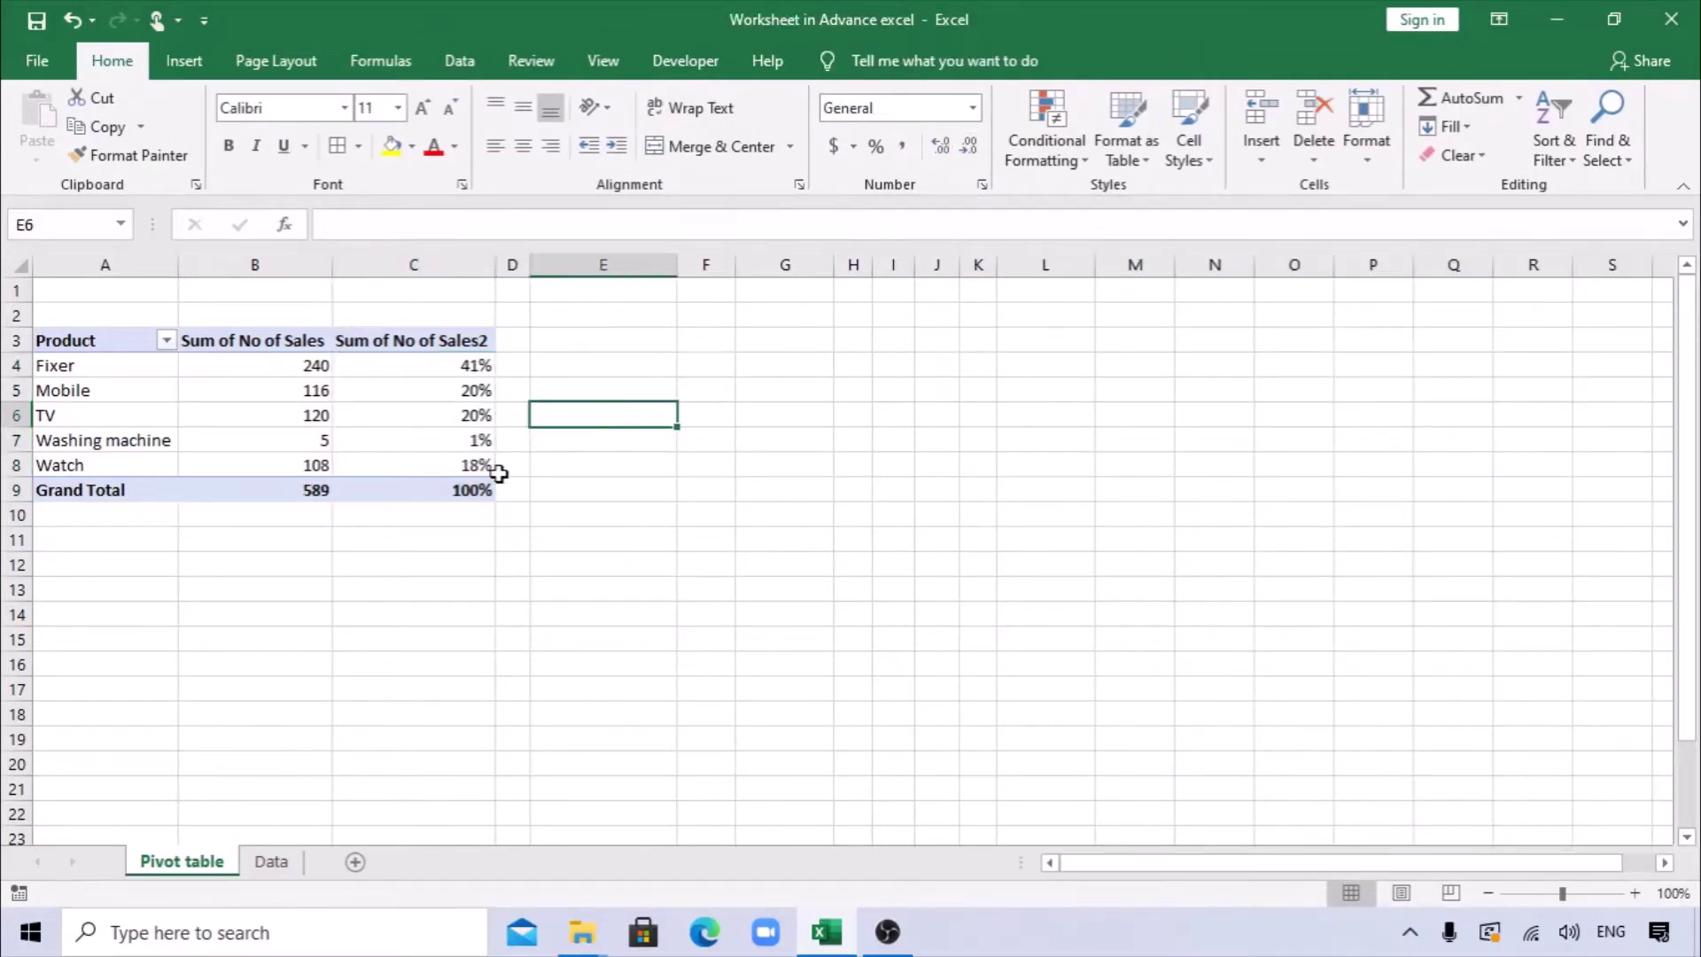
# Step: Rename the percentage column's header in cell C3 to "% Sales"
pyautogui.click(386, 326)
pyautogui.click(442, 342)
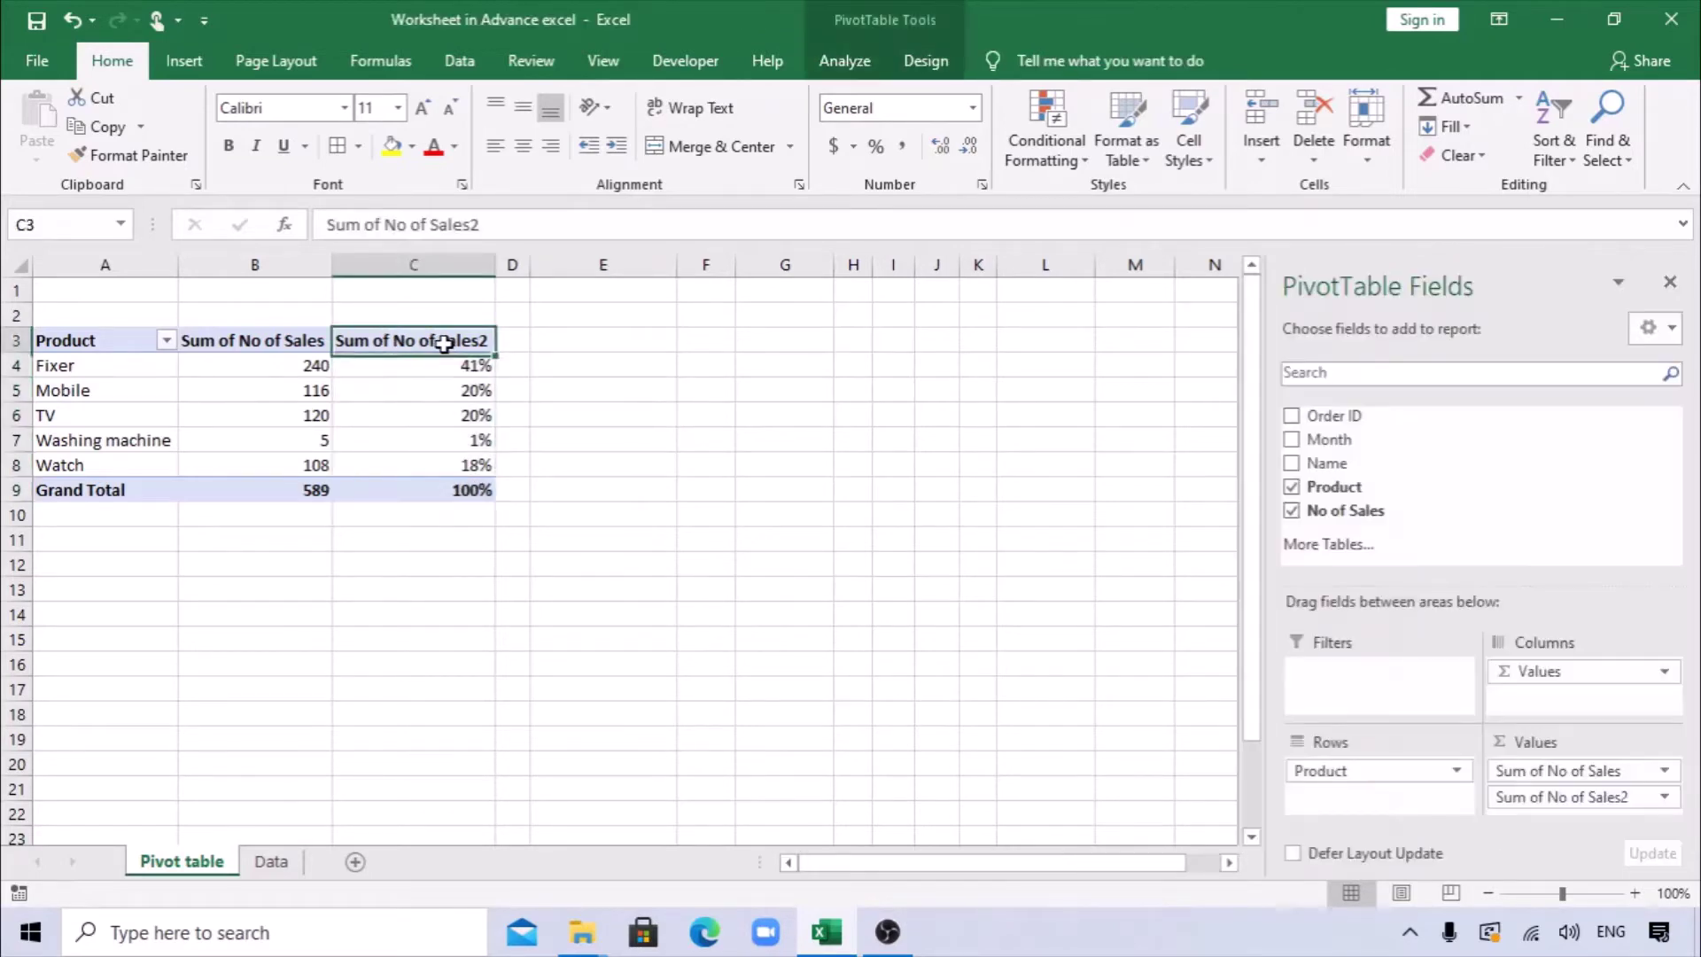
pyautogui.tripleClick(476, 227)
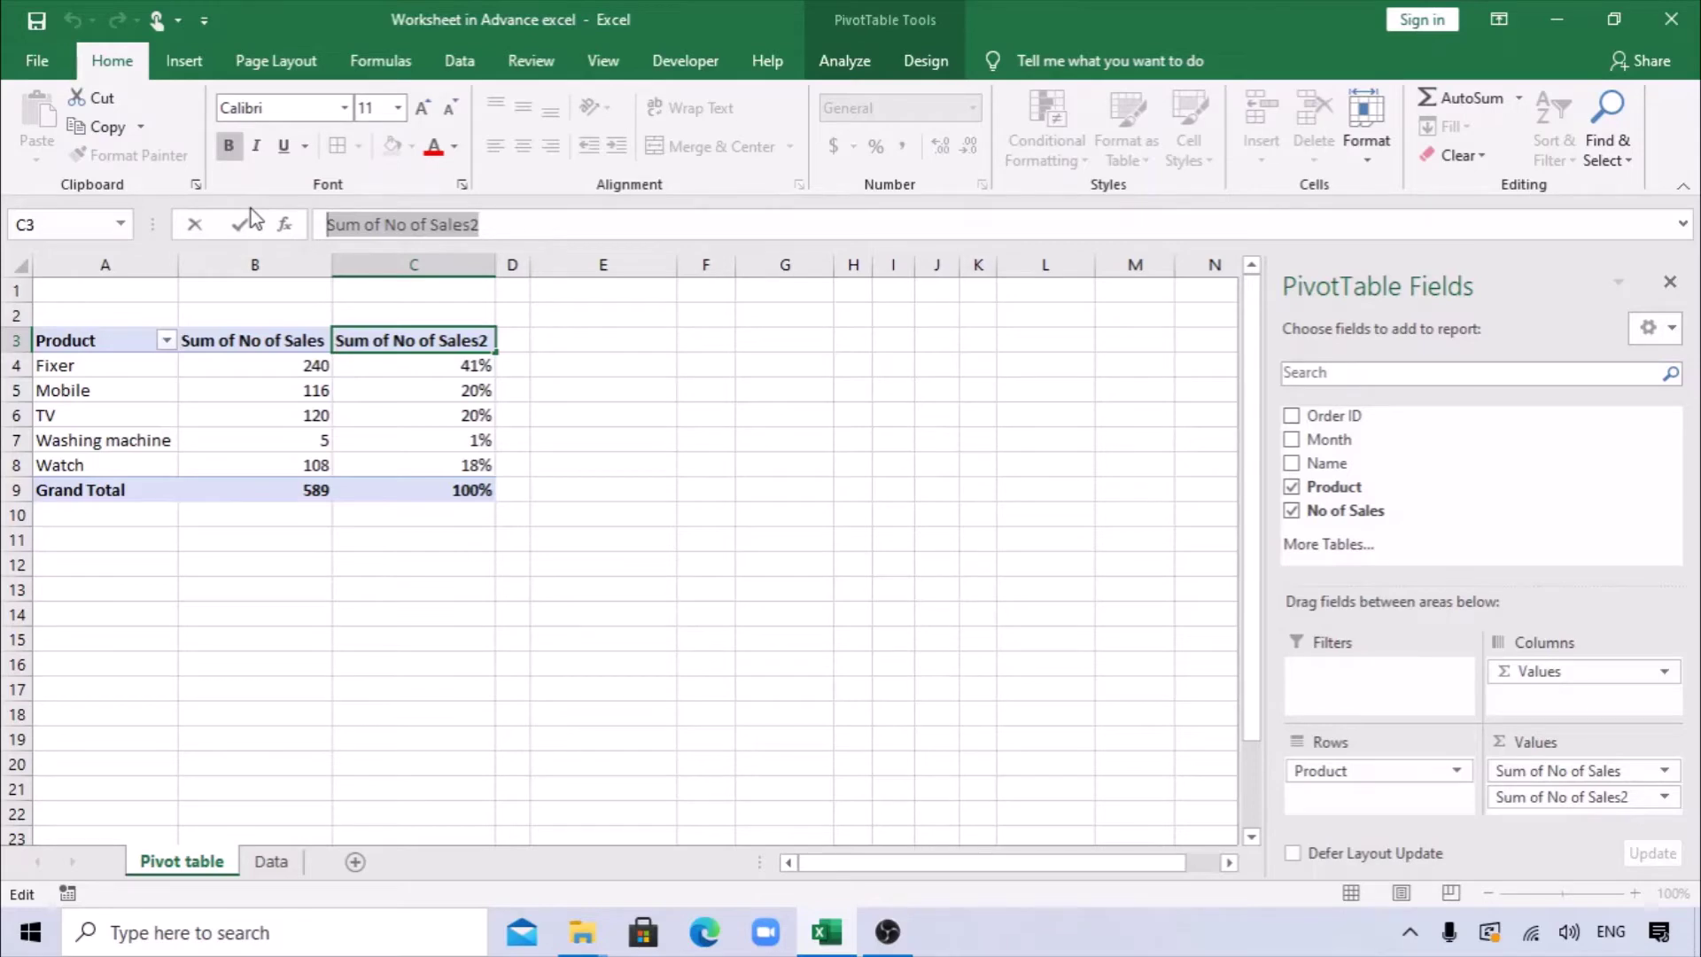
pyautogui.write('S')
pyautogui.press('BackSpace')
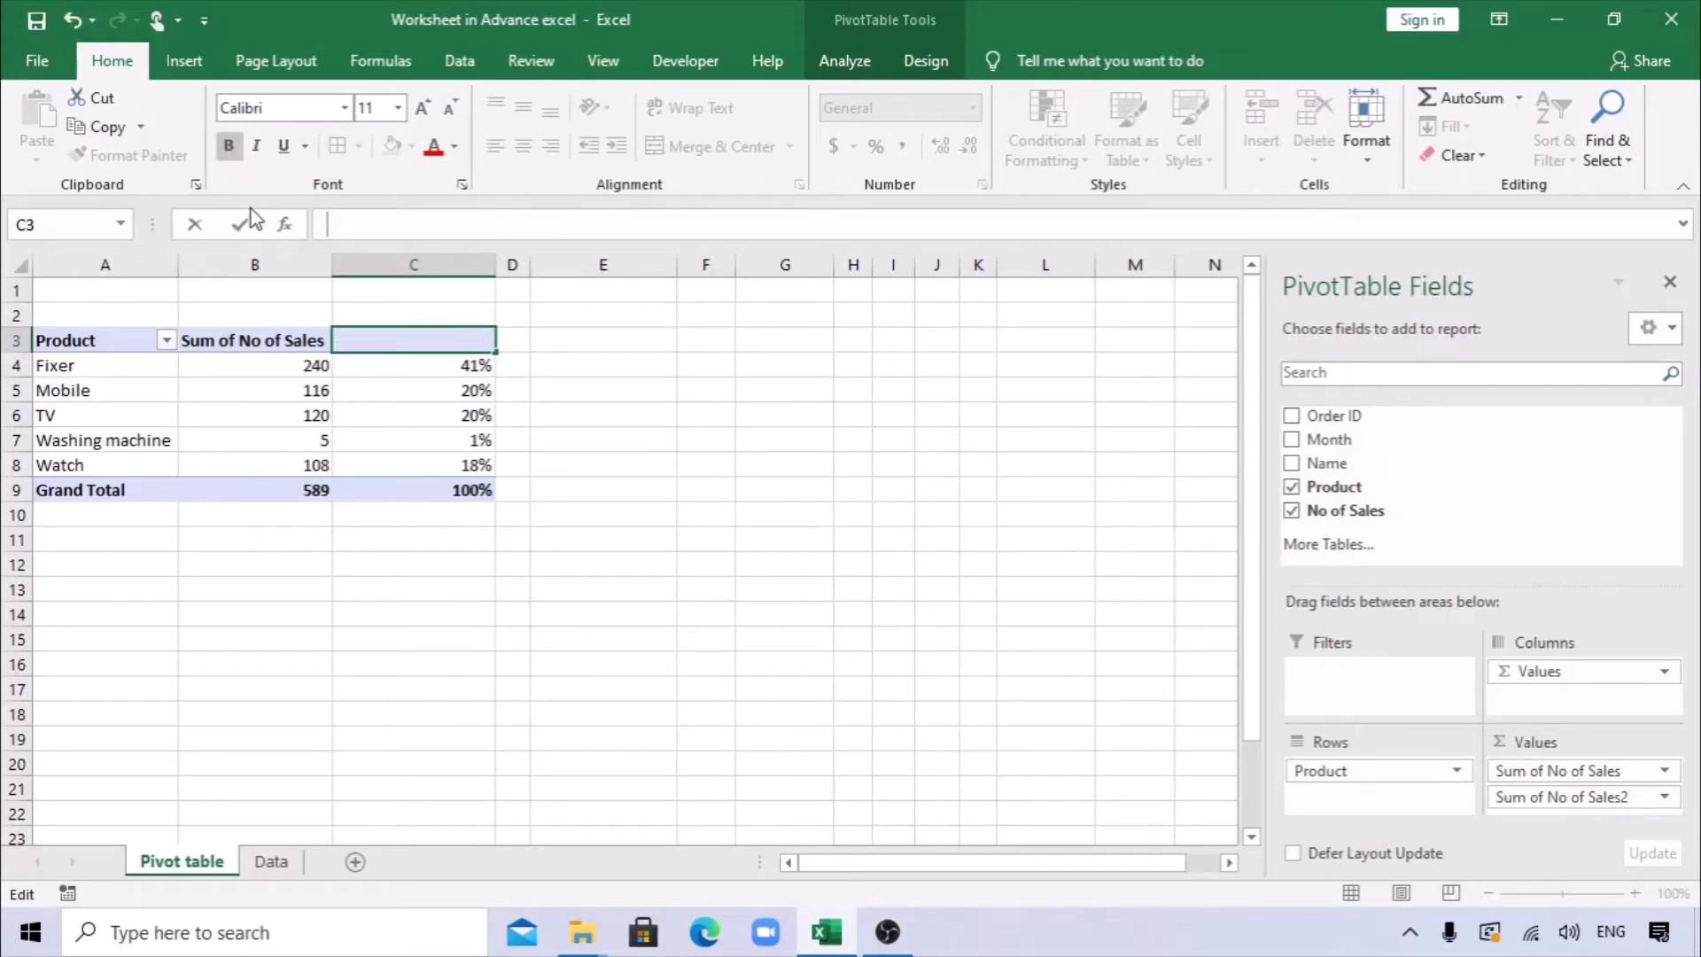
pyautogui.write('% Sales')
pyautogui.press('Return')
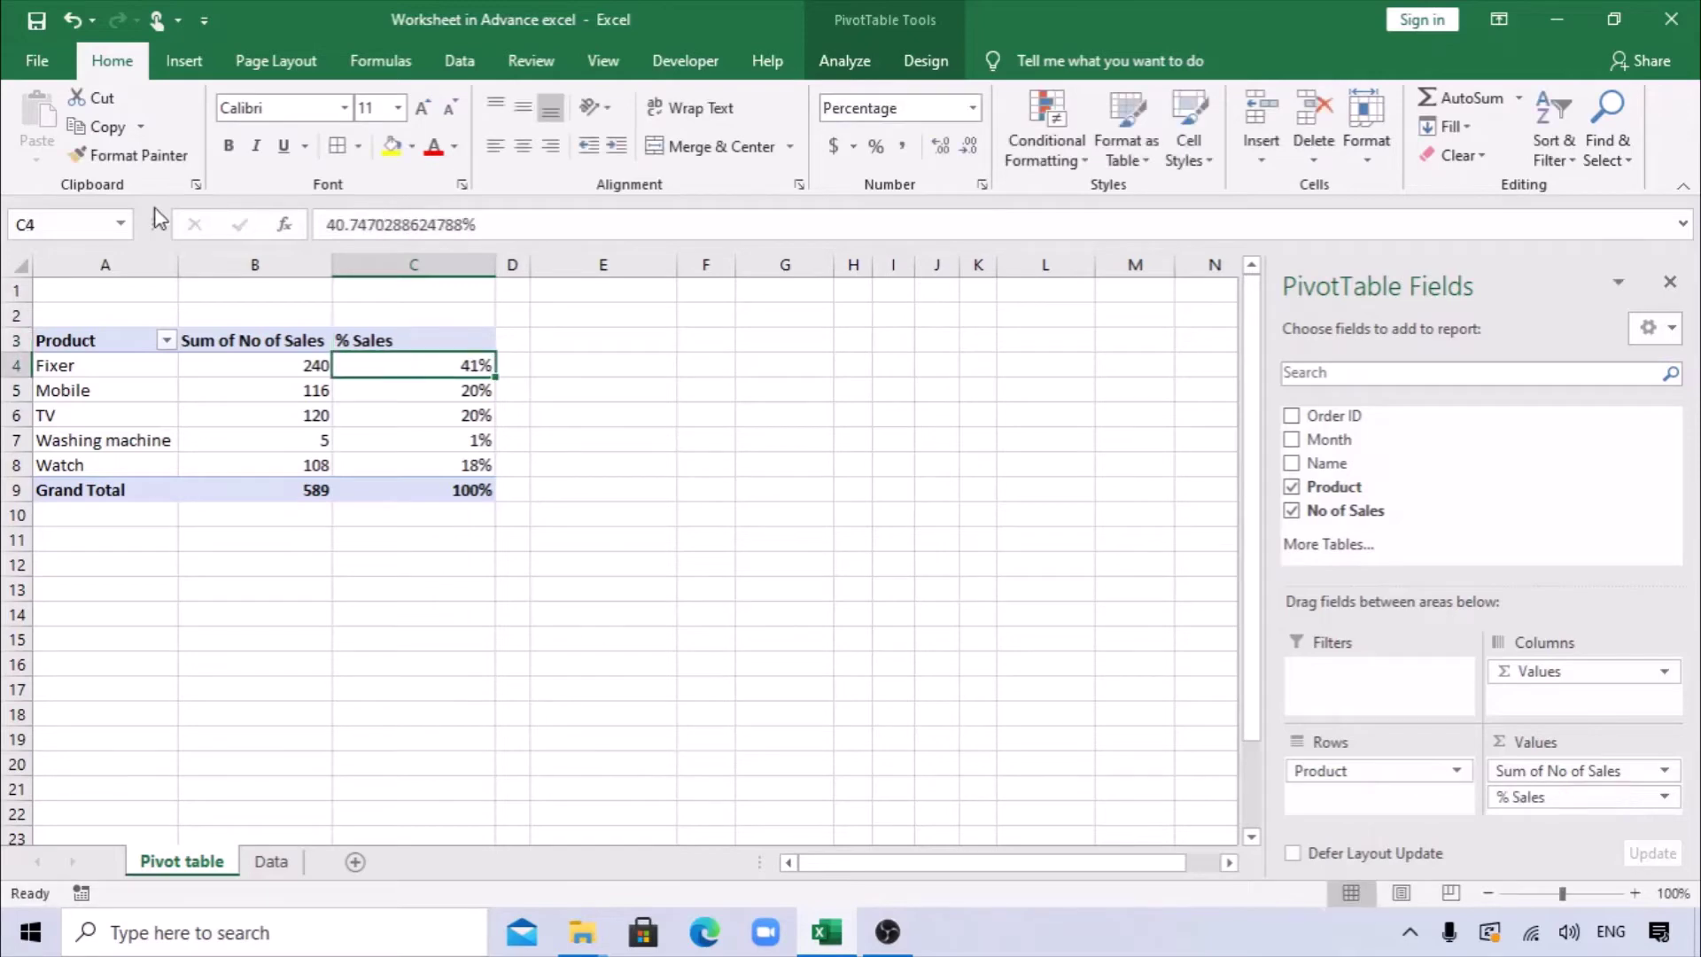
# Step: Shorten the header of the first values column in cell B3 to "Sum of Sales"
pyautogui.click(254, 342)
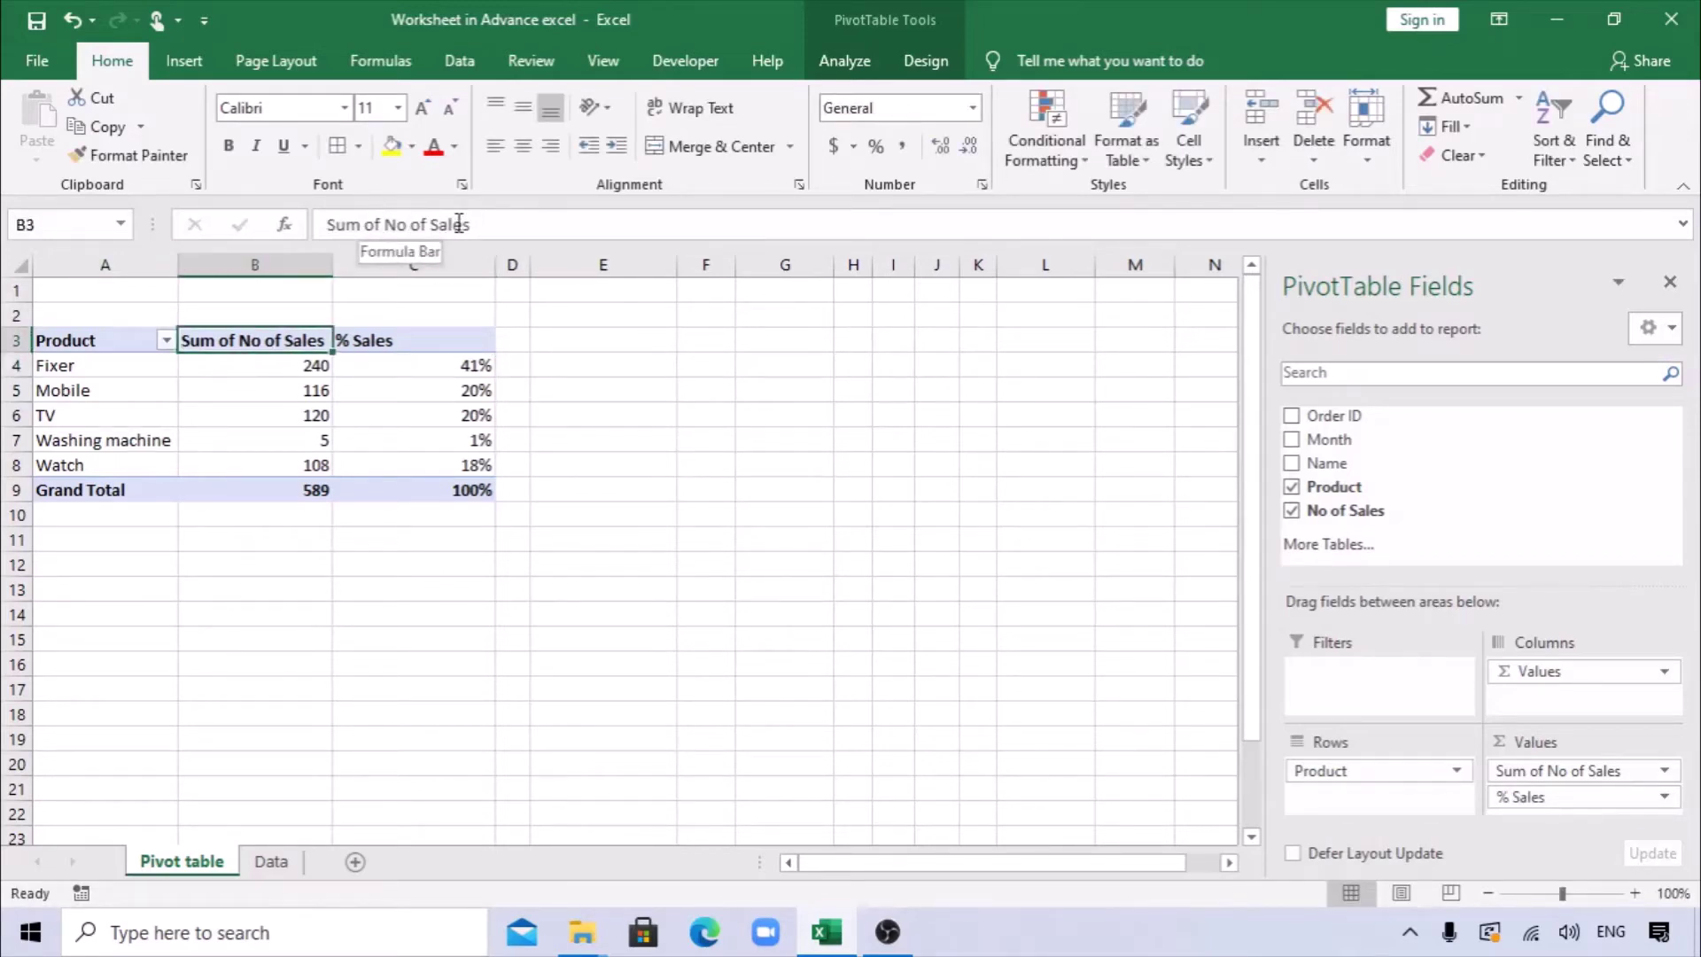
pyautogui.moveTo(447, 224); pyautogui.dragTo(367, 232)
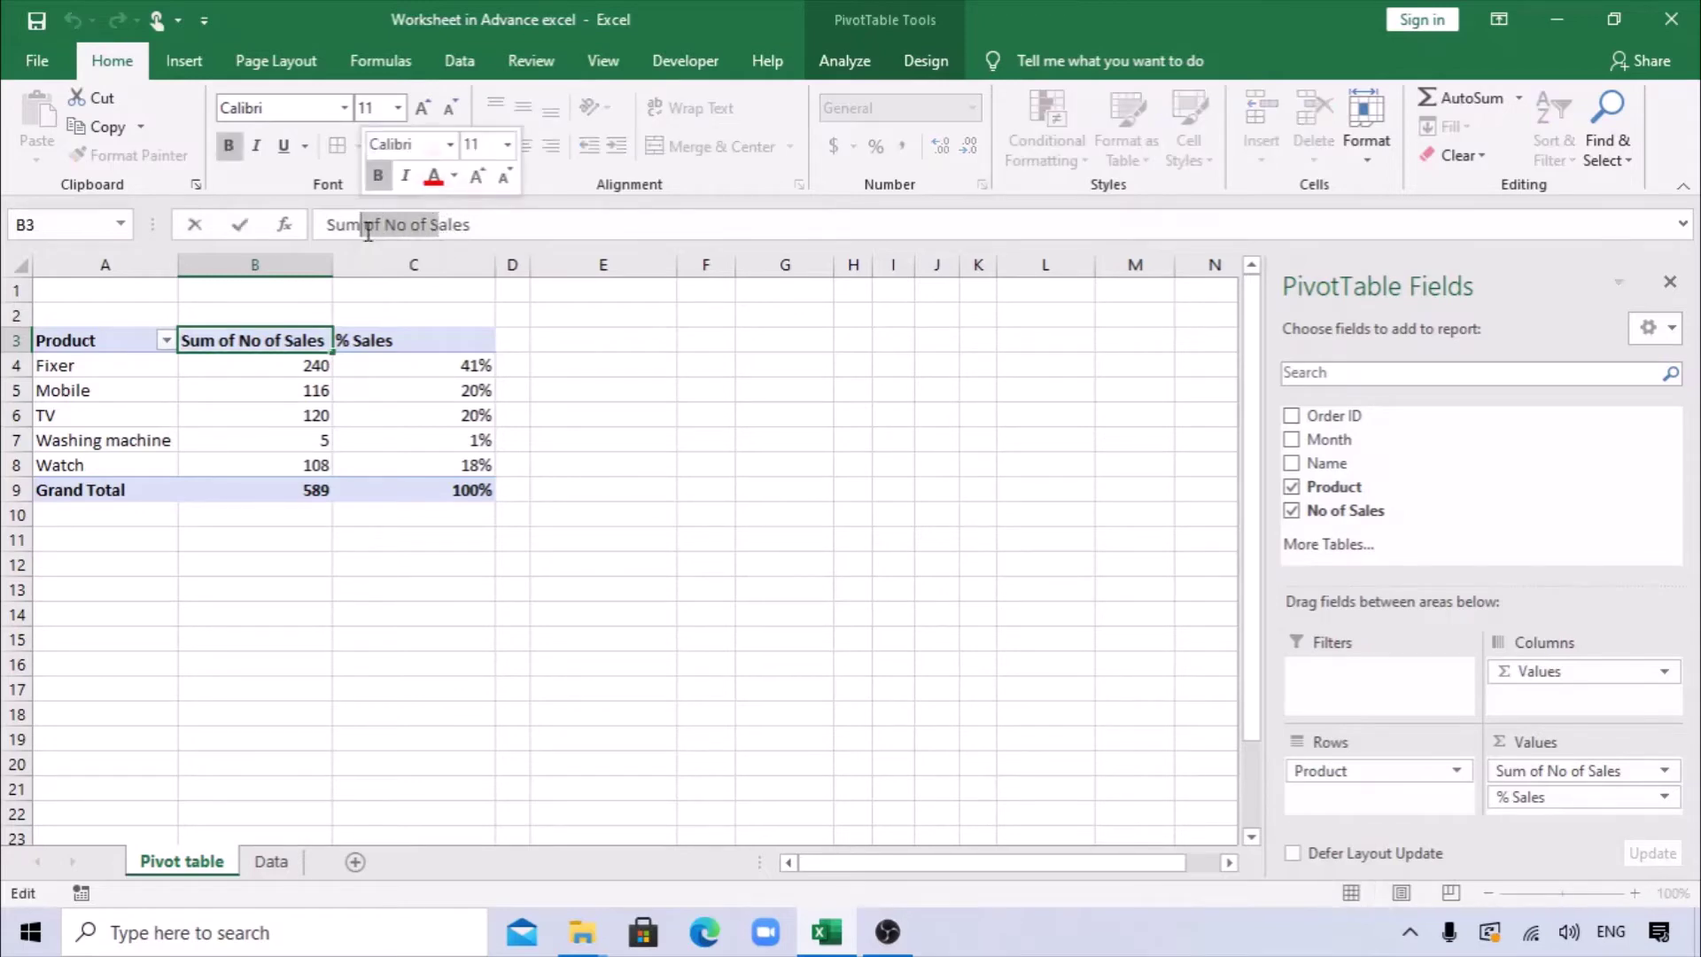
pyautogui.write('of S')
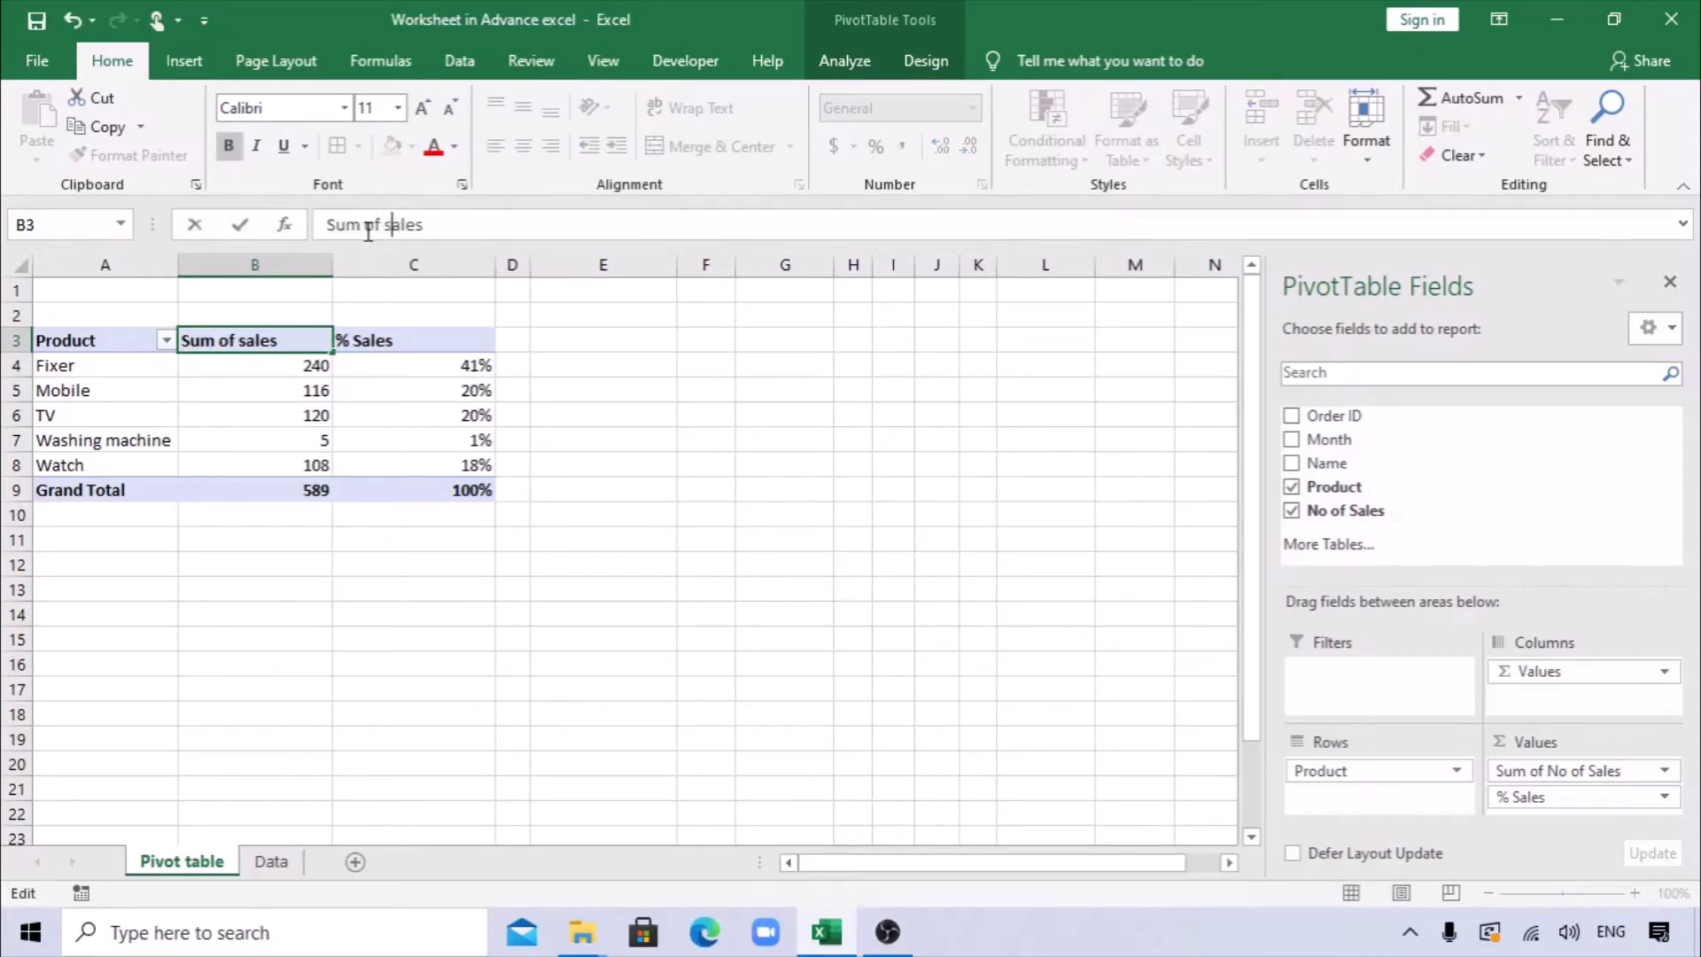
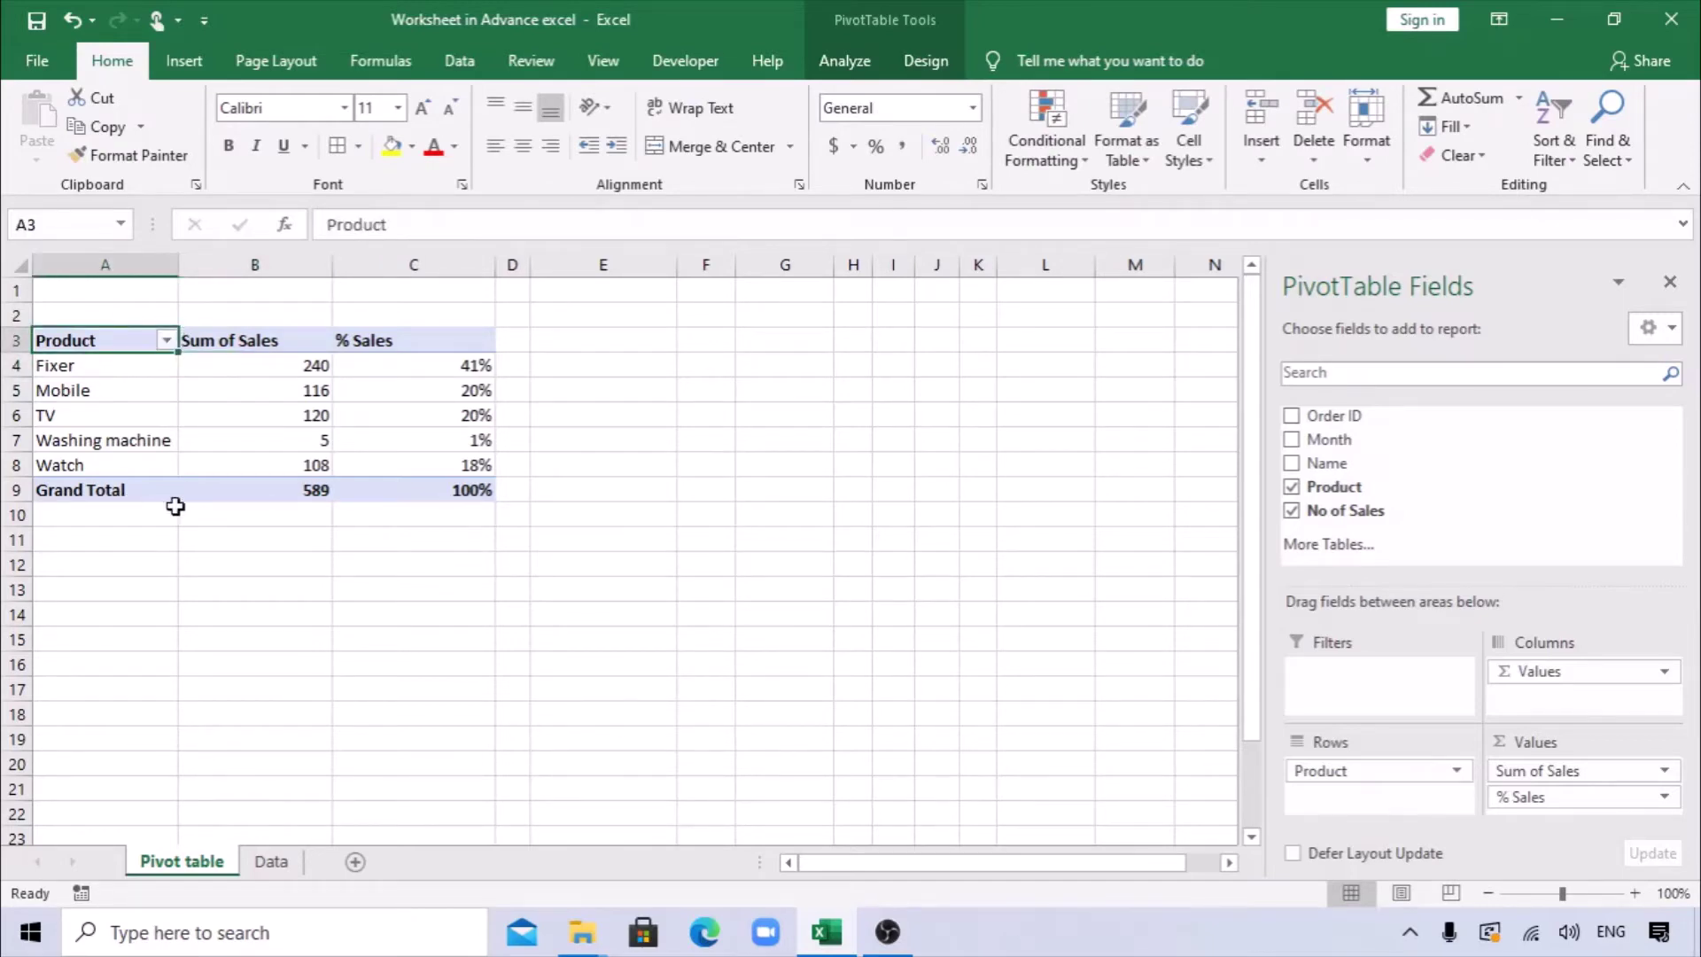
pyautogui.click(652, 442)
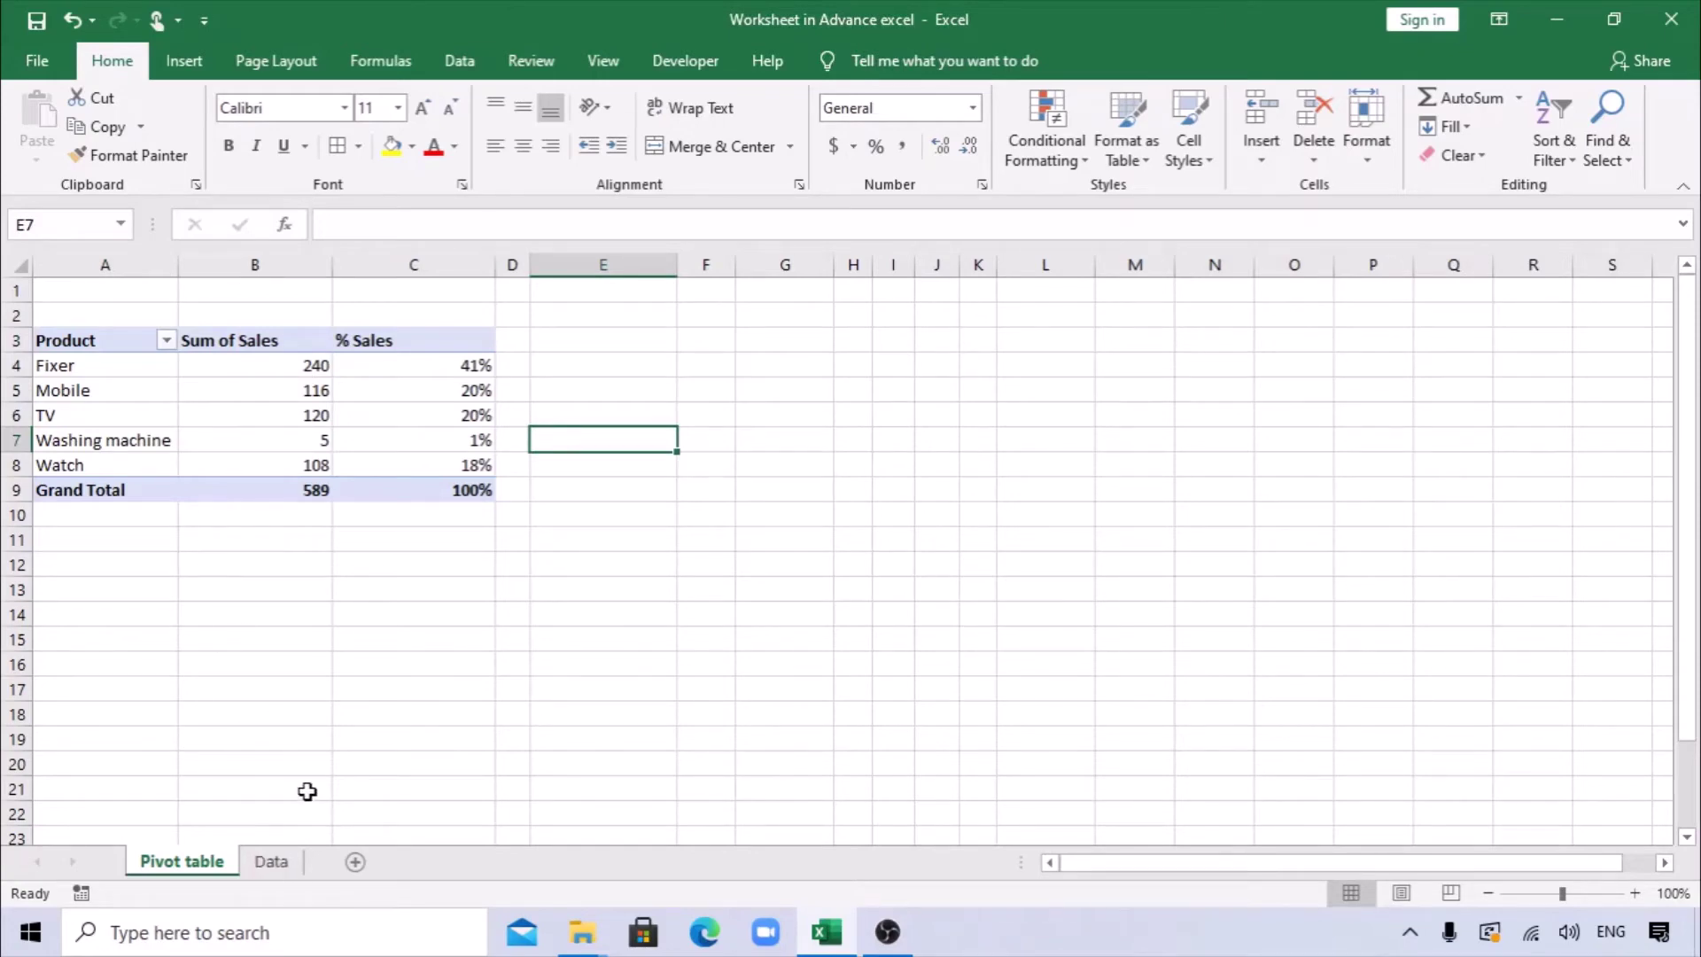
# Step: Review the Name column on the Data sheet and paste a copy of the Product PivotTable at cell G3
pyautogui.click(280, 862)
pyautogui.moveTo(342, 334); pyautogui.dragTo(365, 689)
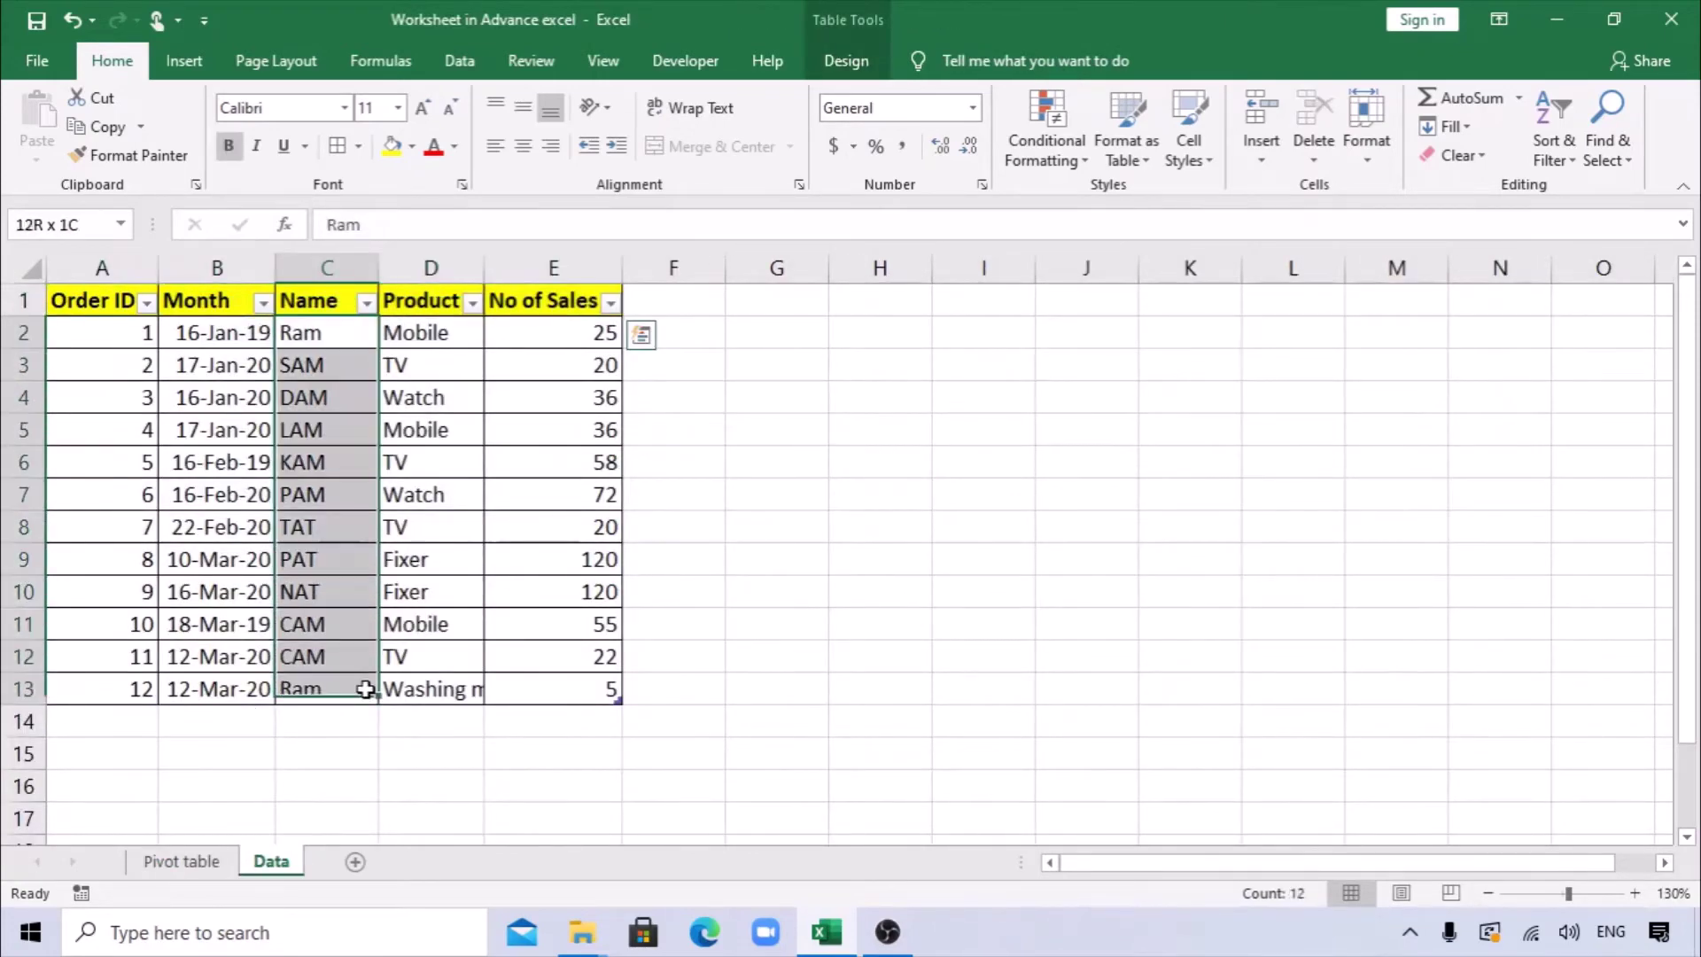
pyautogui.click(184, 861)
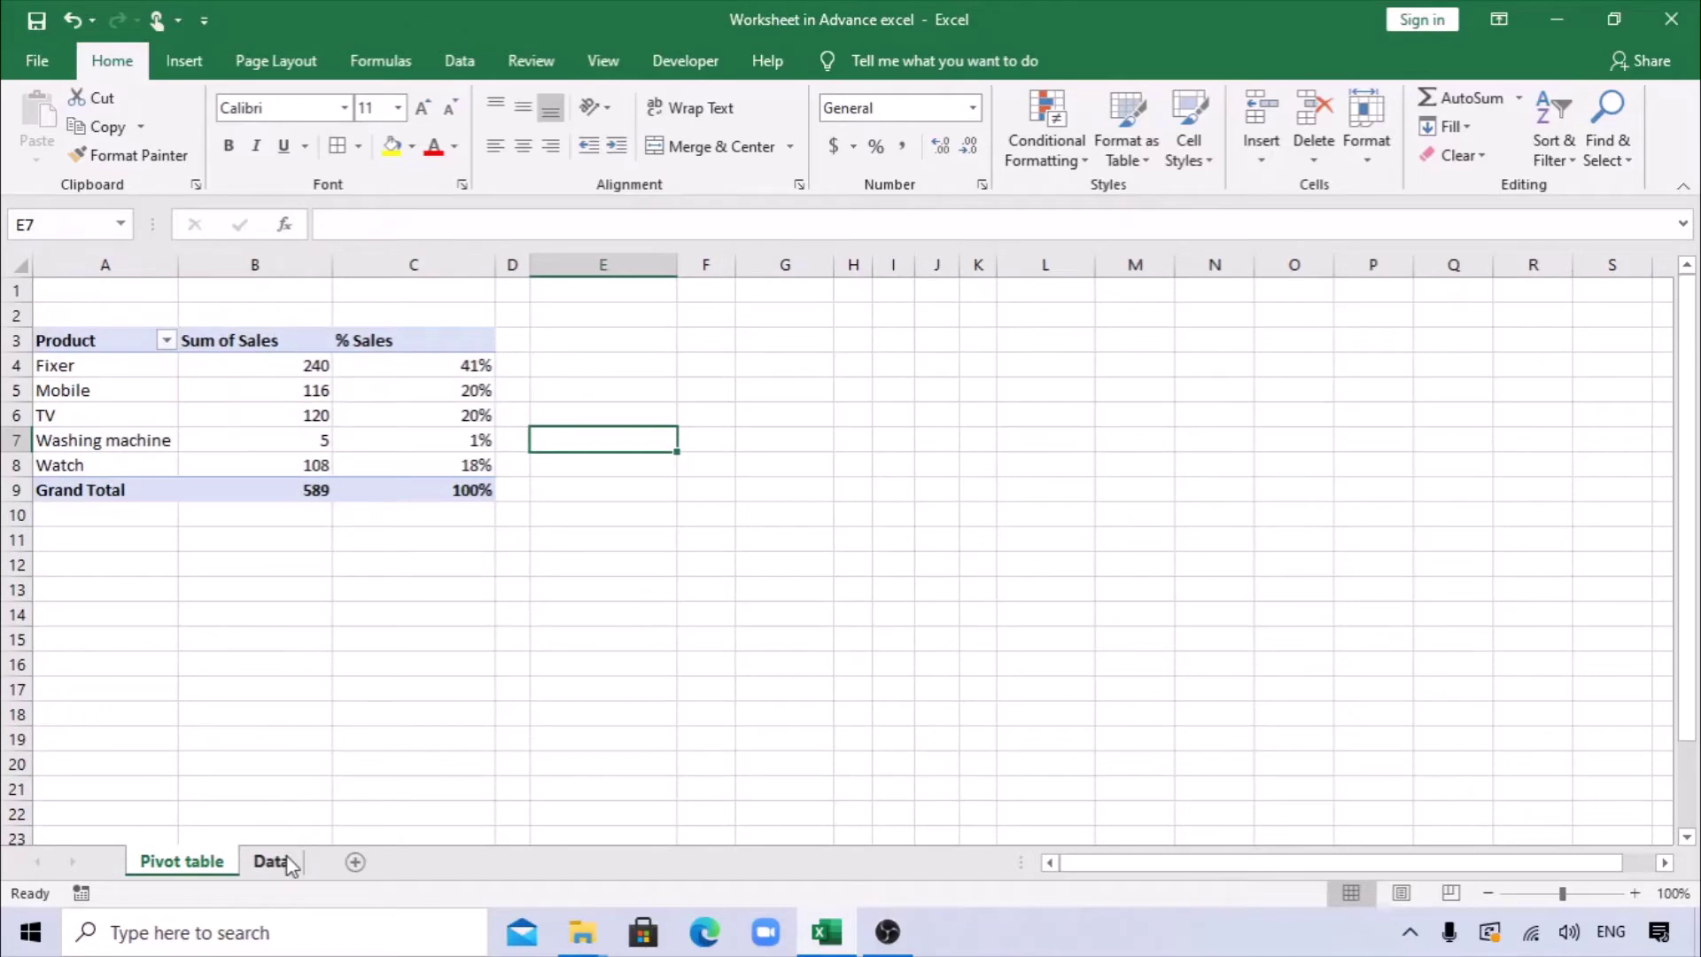
pyautogui.moveTo(82, 344); pyautogui.dragTo(417, 490)
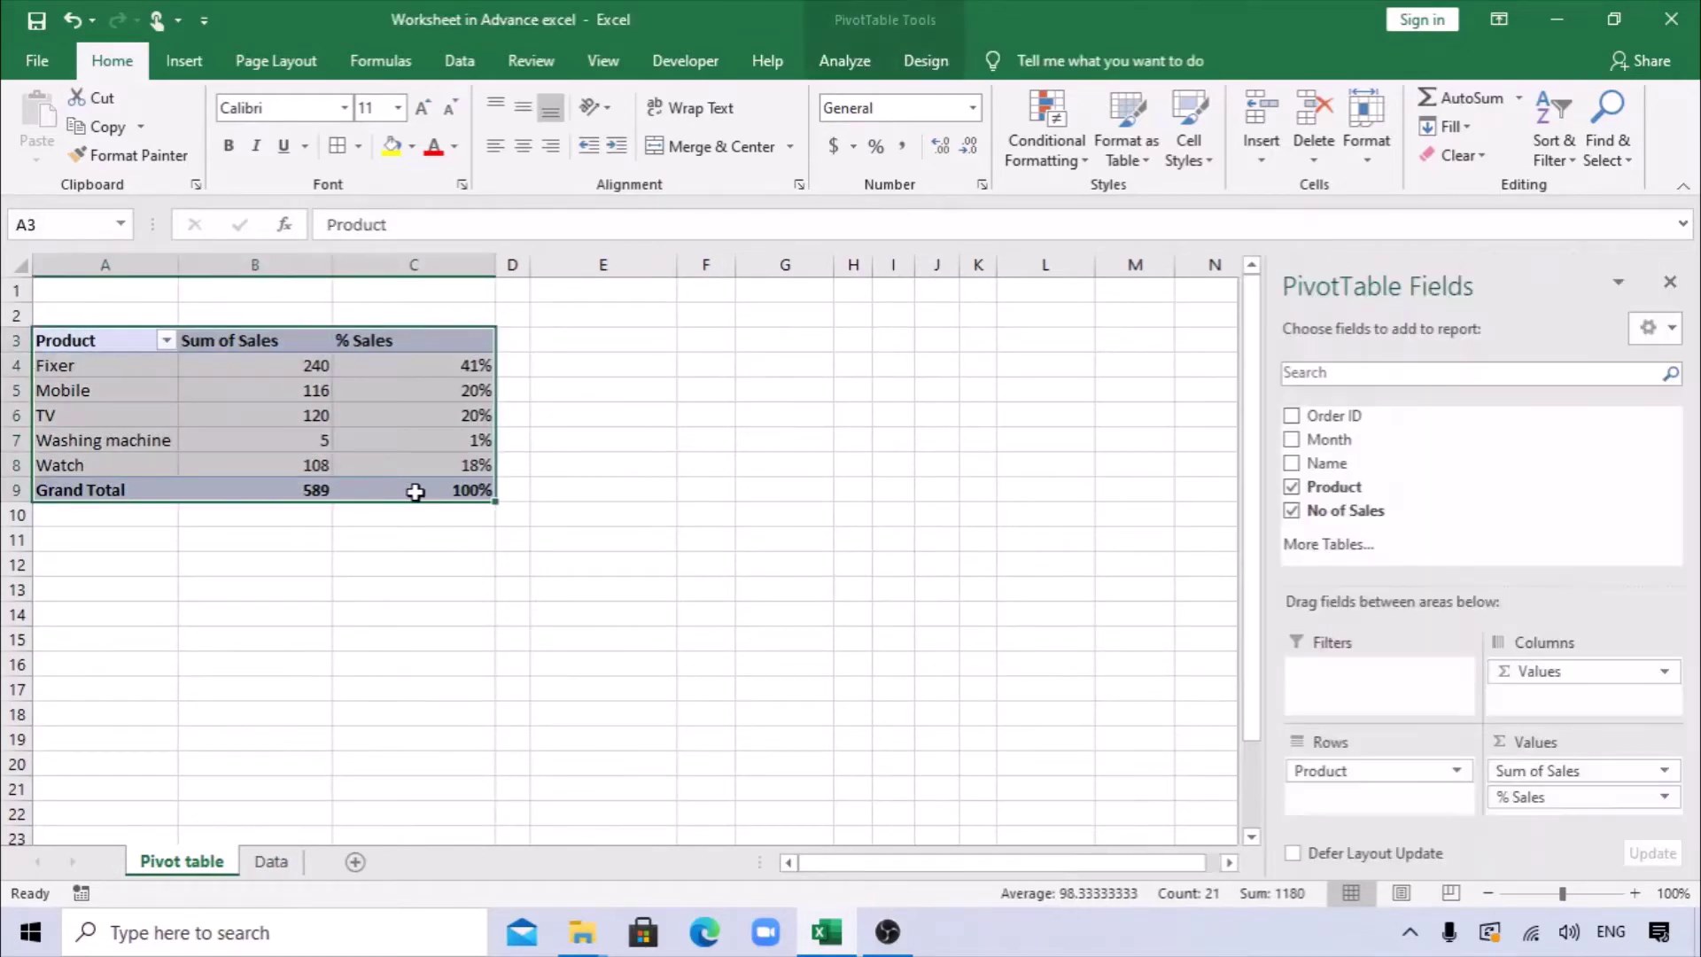
pyautogui.hotkey('ctrl', 'c')
pyautogui.click(824, 345)
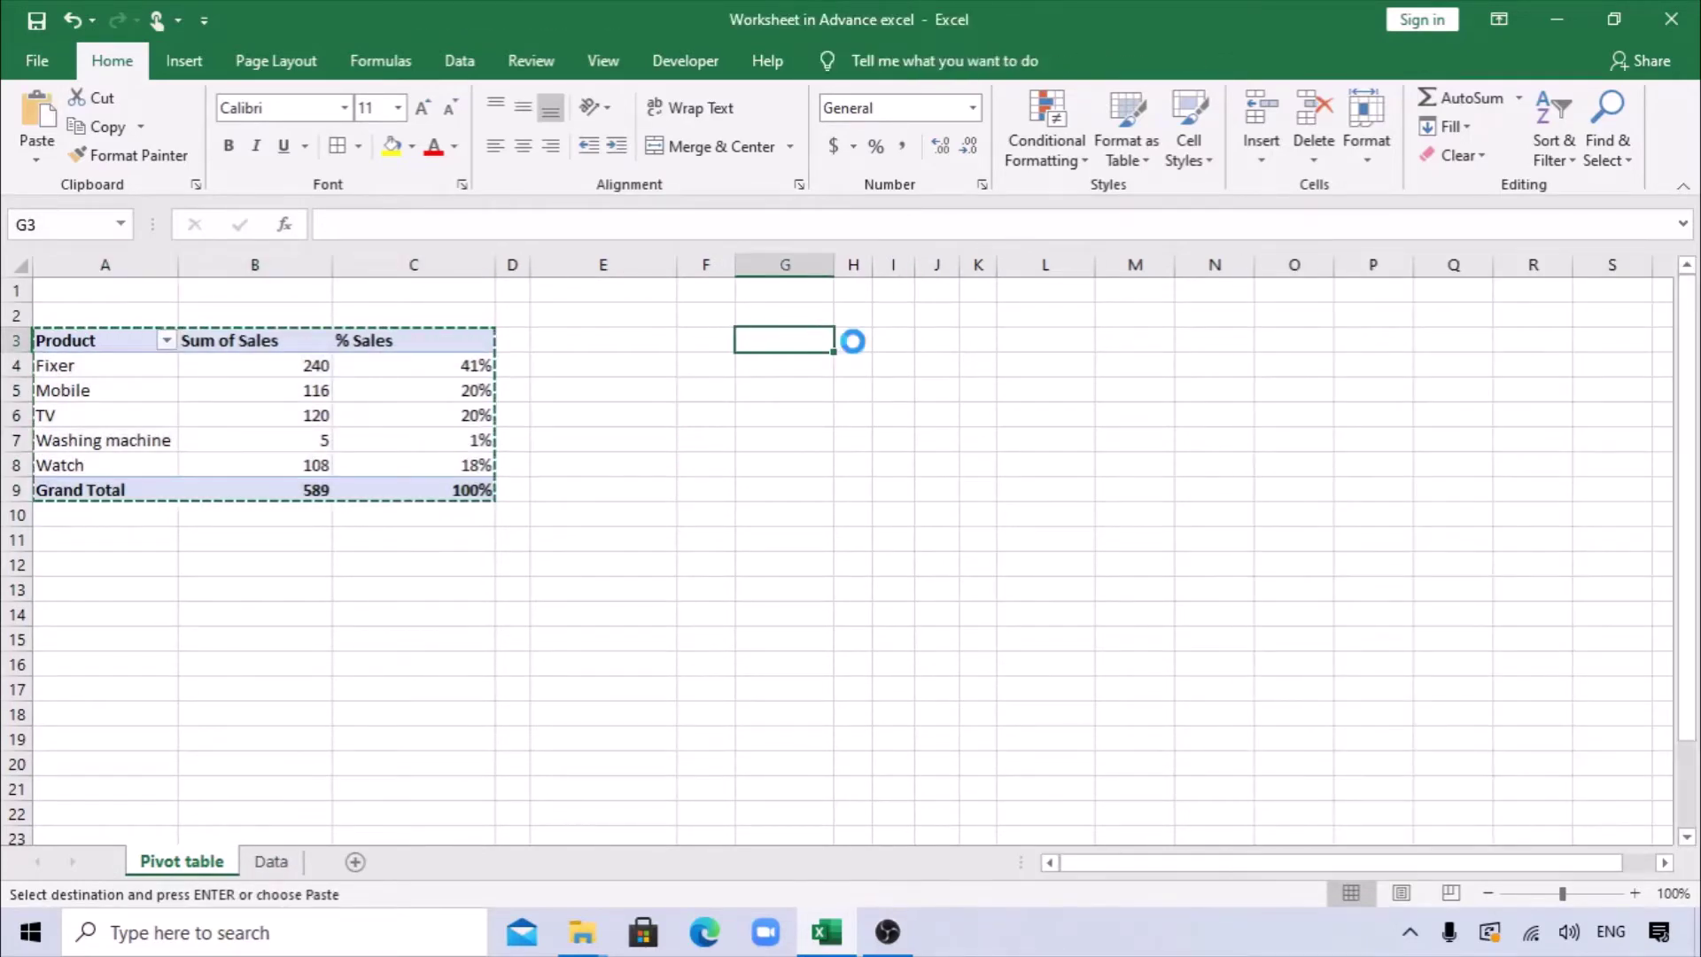
pyautogui.hotkey('ctrl', 'v')
pyautogui.click(1669, 281)
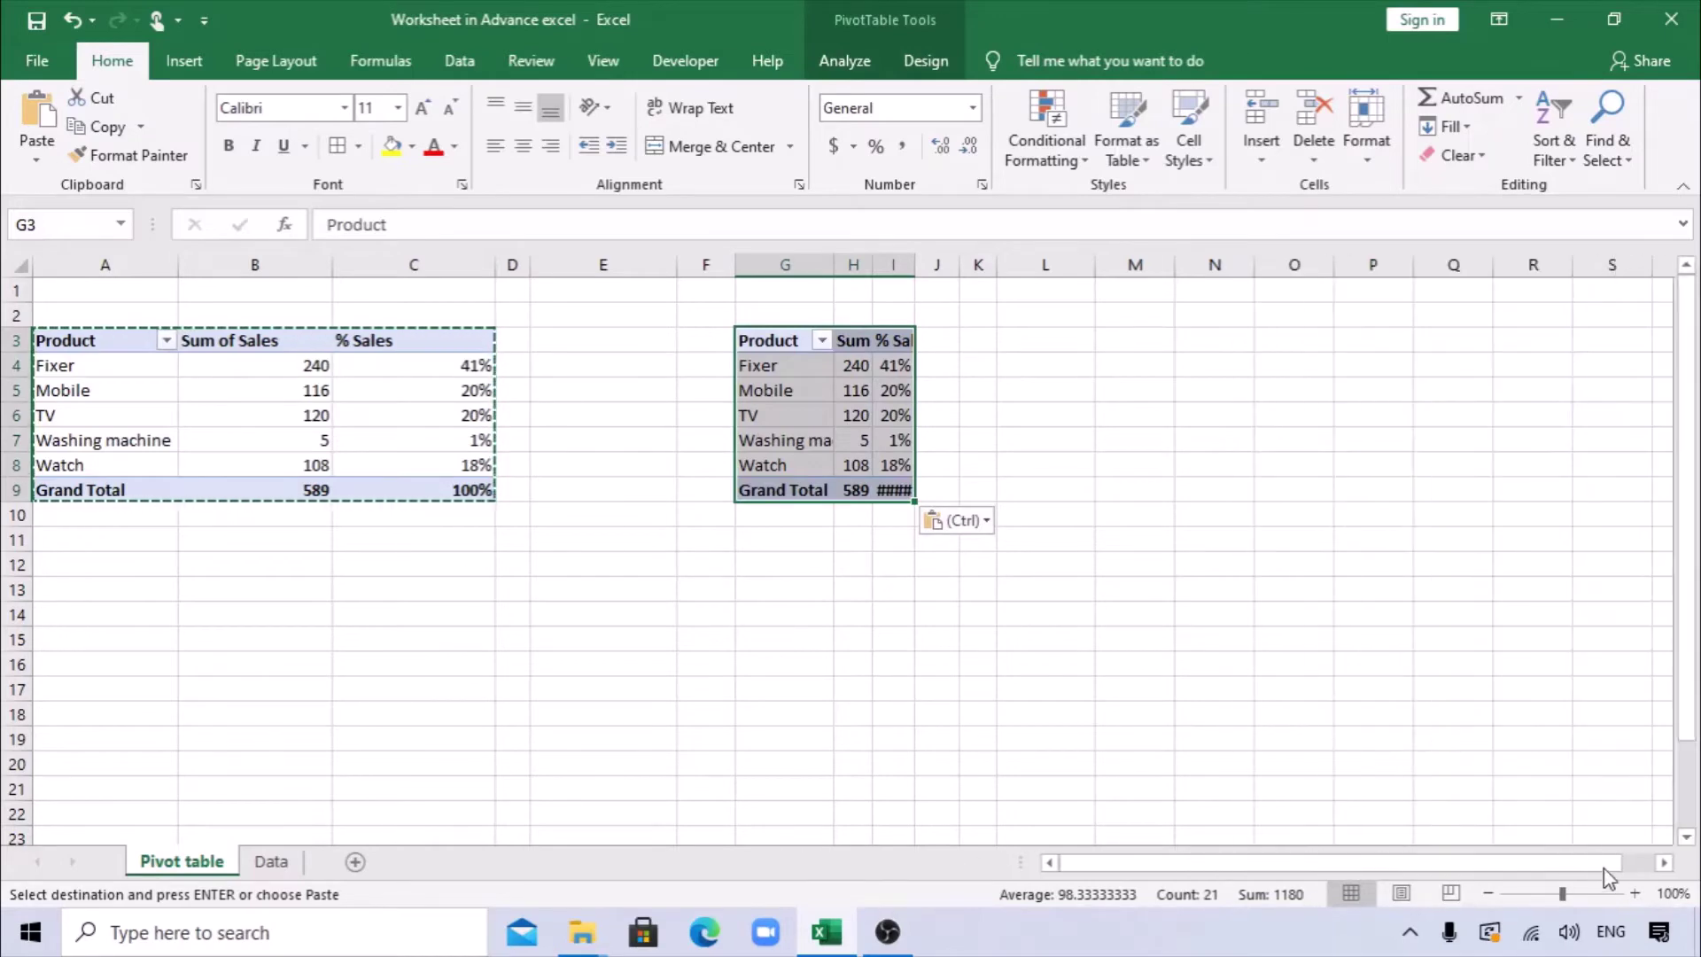
# Step: Auto-fit the Sum of Sales and % Sales columns of the copied PivotTable
pyautogui.click(1634, 893)
pyautogui.click(1634, 893)
pyautogui.scroll(1, 1419, 690)
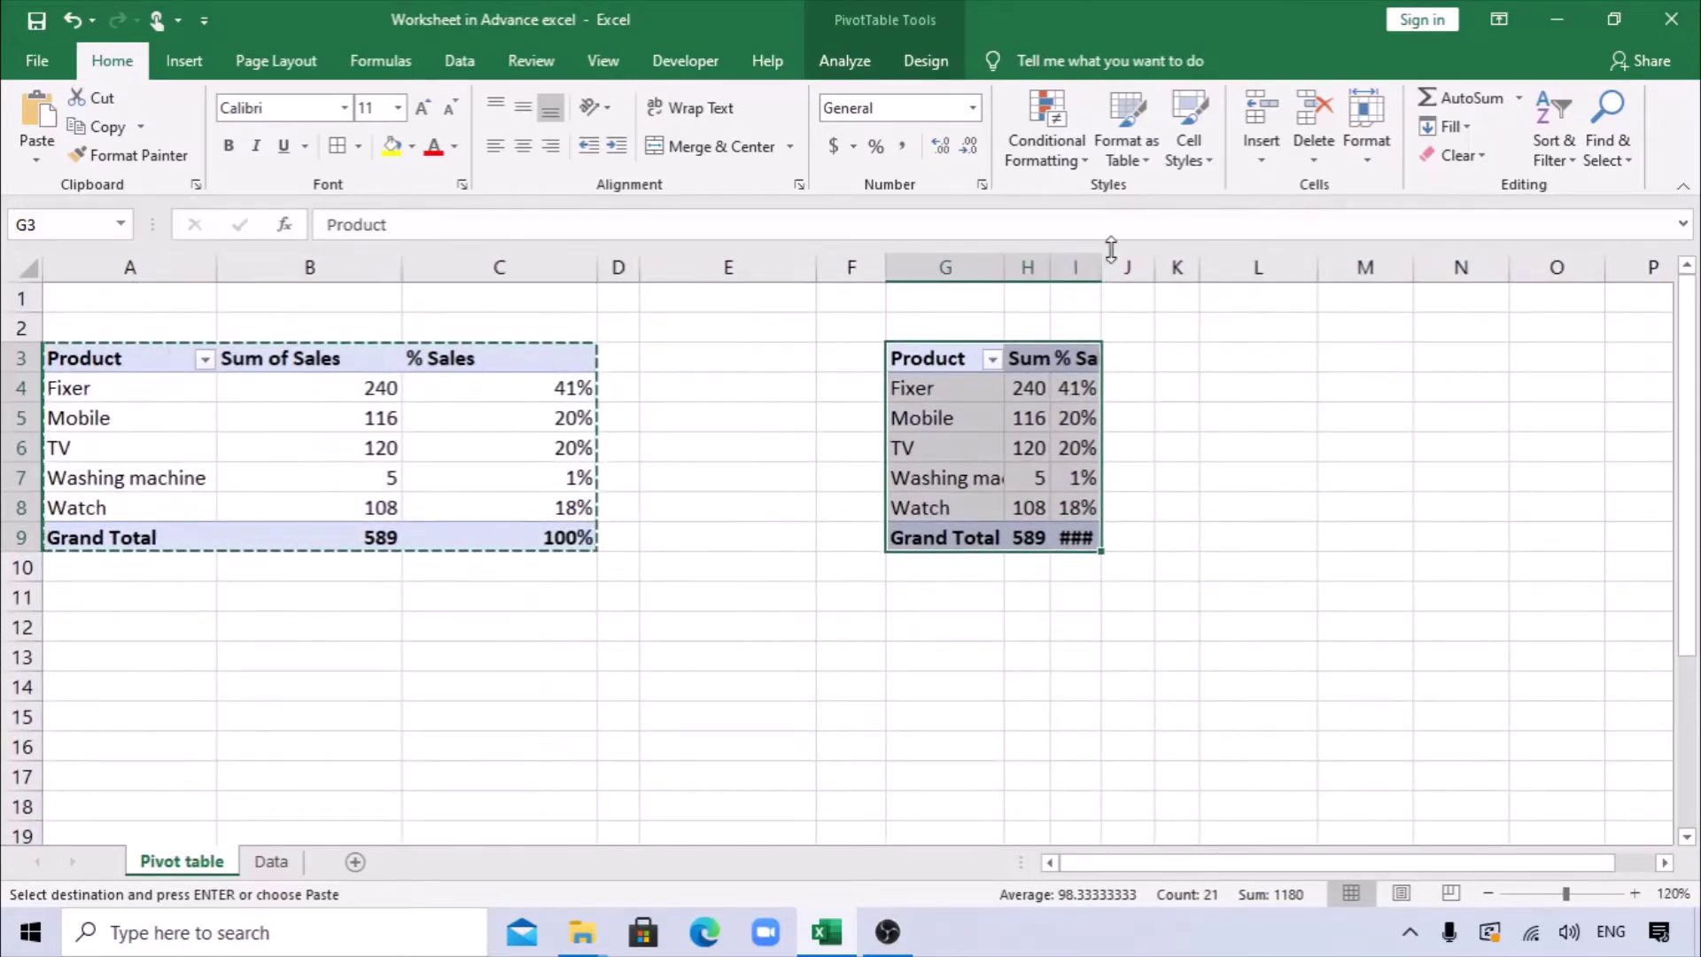
pyautogui.doubleClick(1049, 269)
pyautogui.doubleClick(1187, 270)
pyautogui.click(1292, 416)
# Step: Replace the Product field with Name in the rows of the copied PivotTable
pyautogui.click(979, 390)
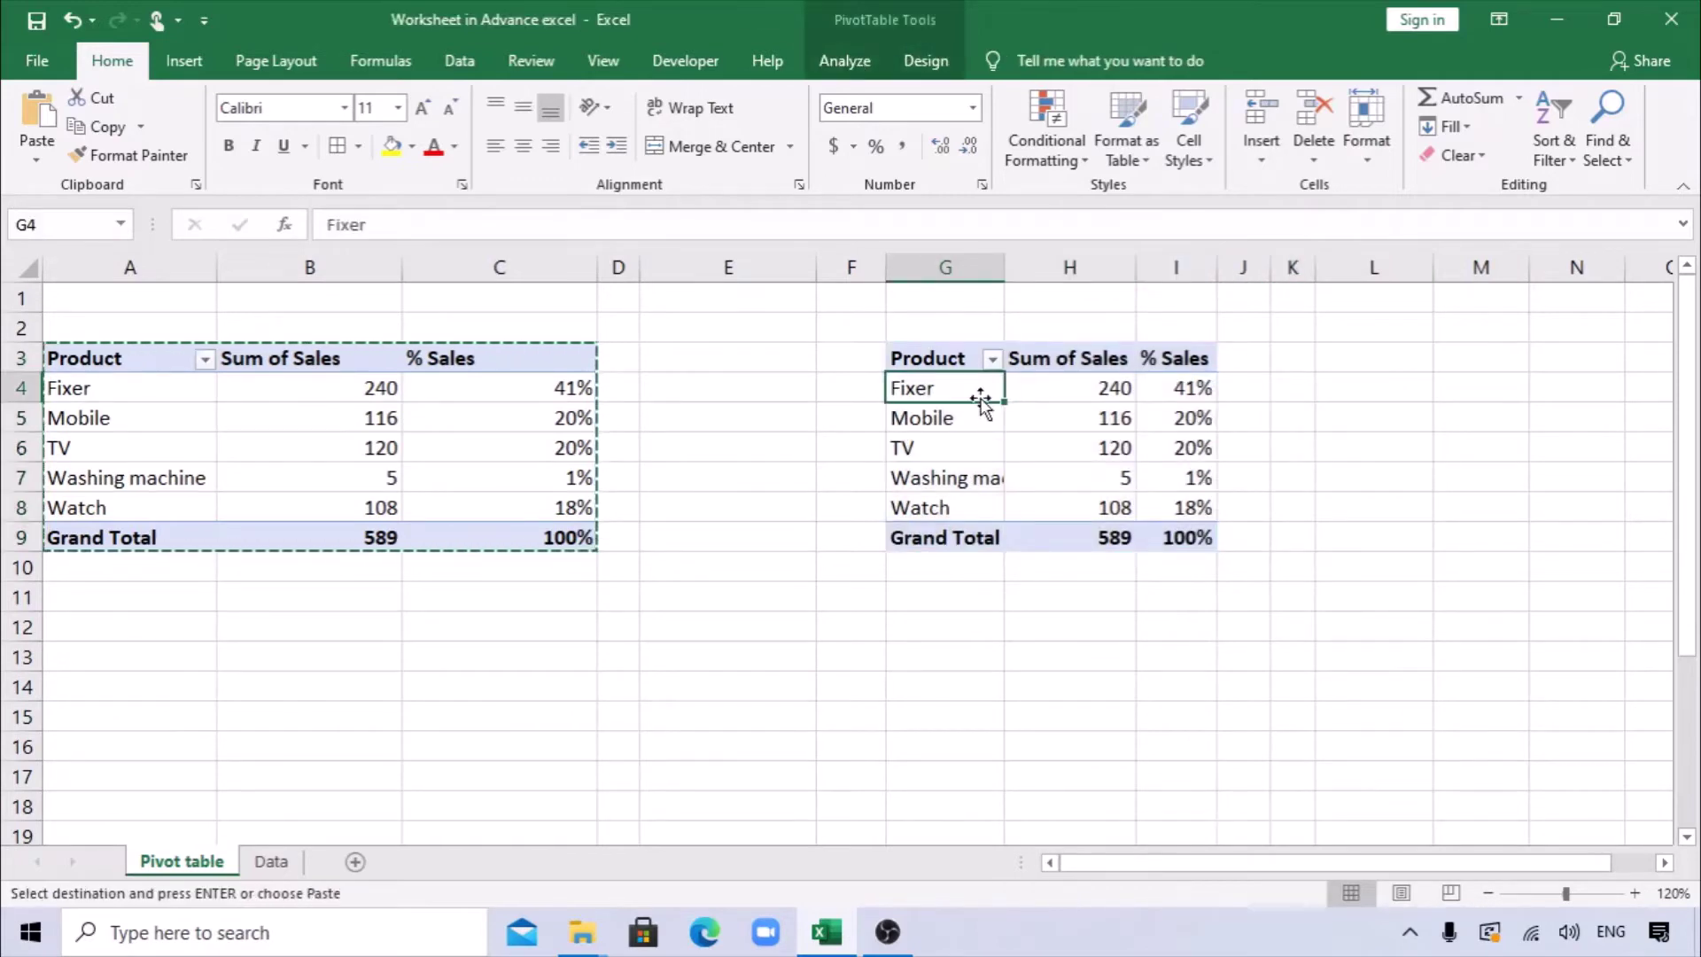
pyautogui.rightClick(978, 392)
pyautogui.click(1054, 805)
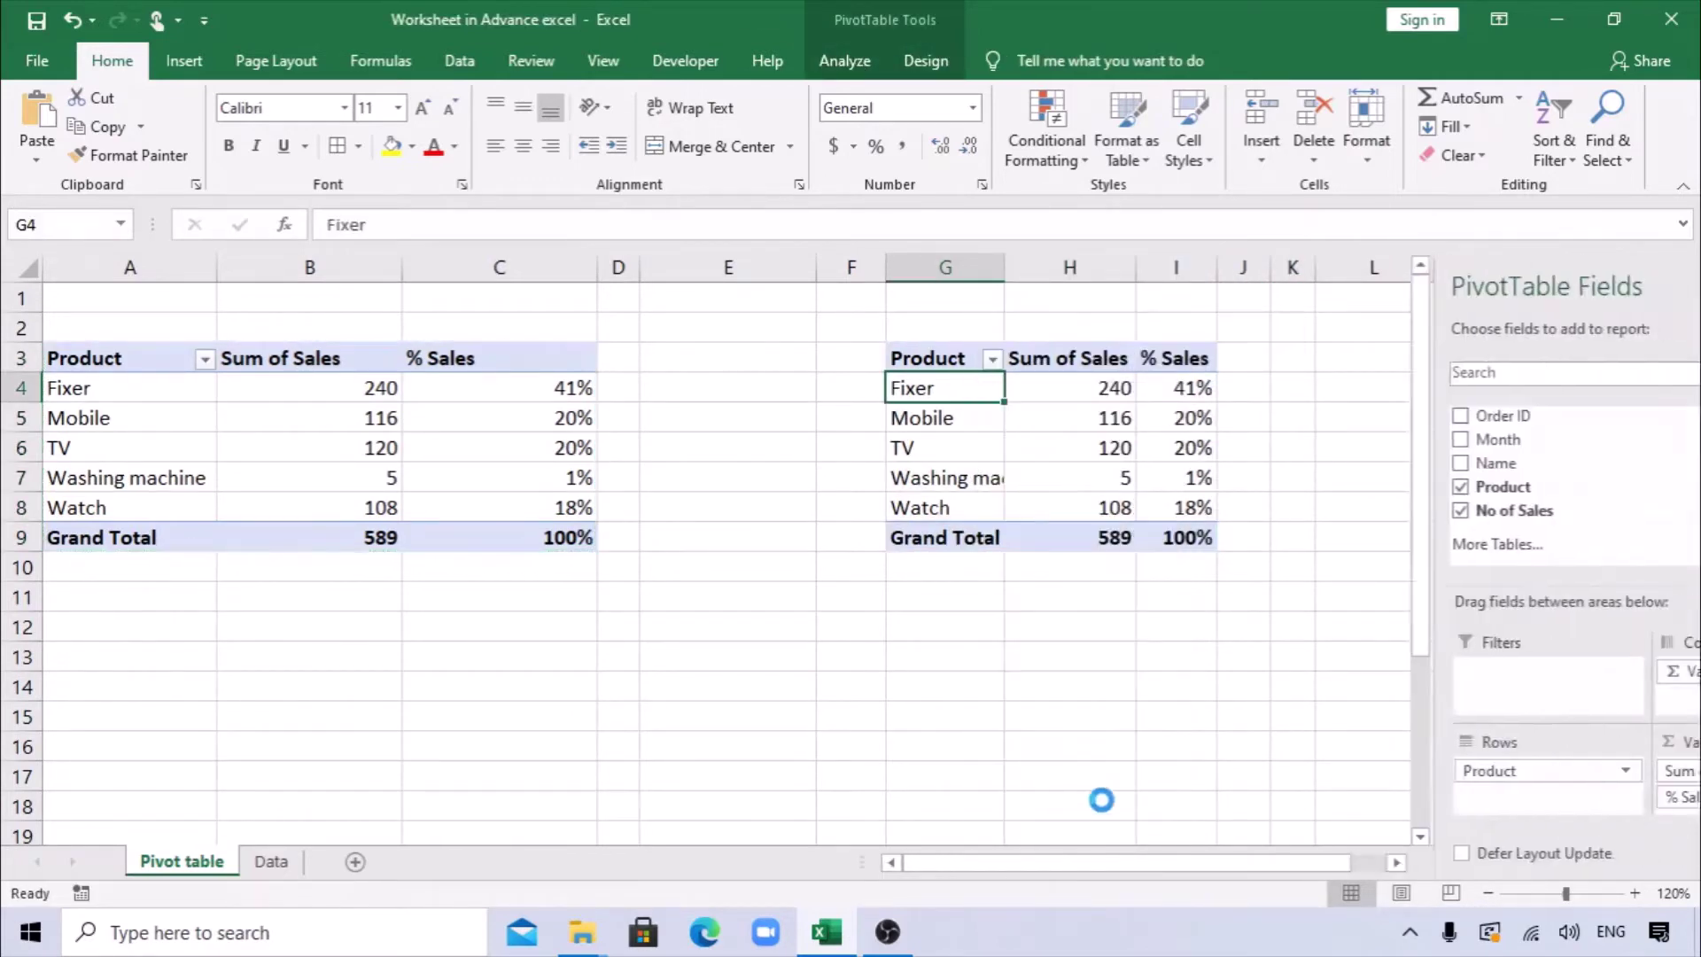
pyautogui.moveTo(1355, 780); pyautogui.dragTo(1457, 465)
pyautogui.moveTo(1337, 464); pyautogui.dragTo(1334, 775)
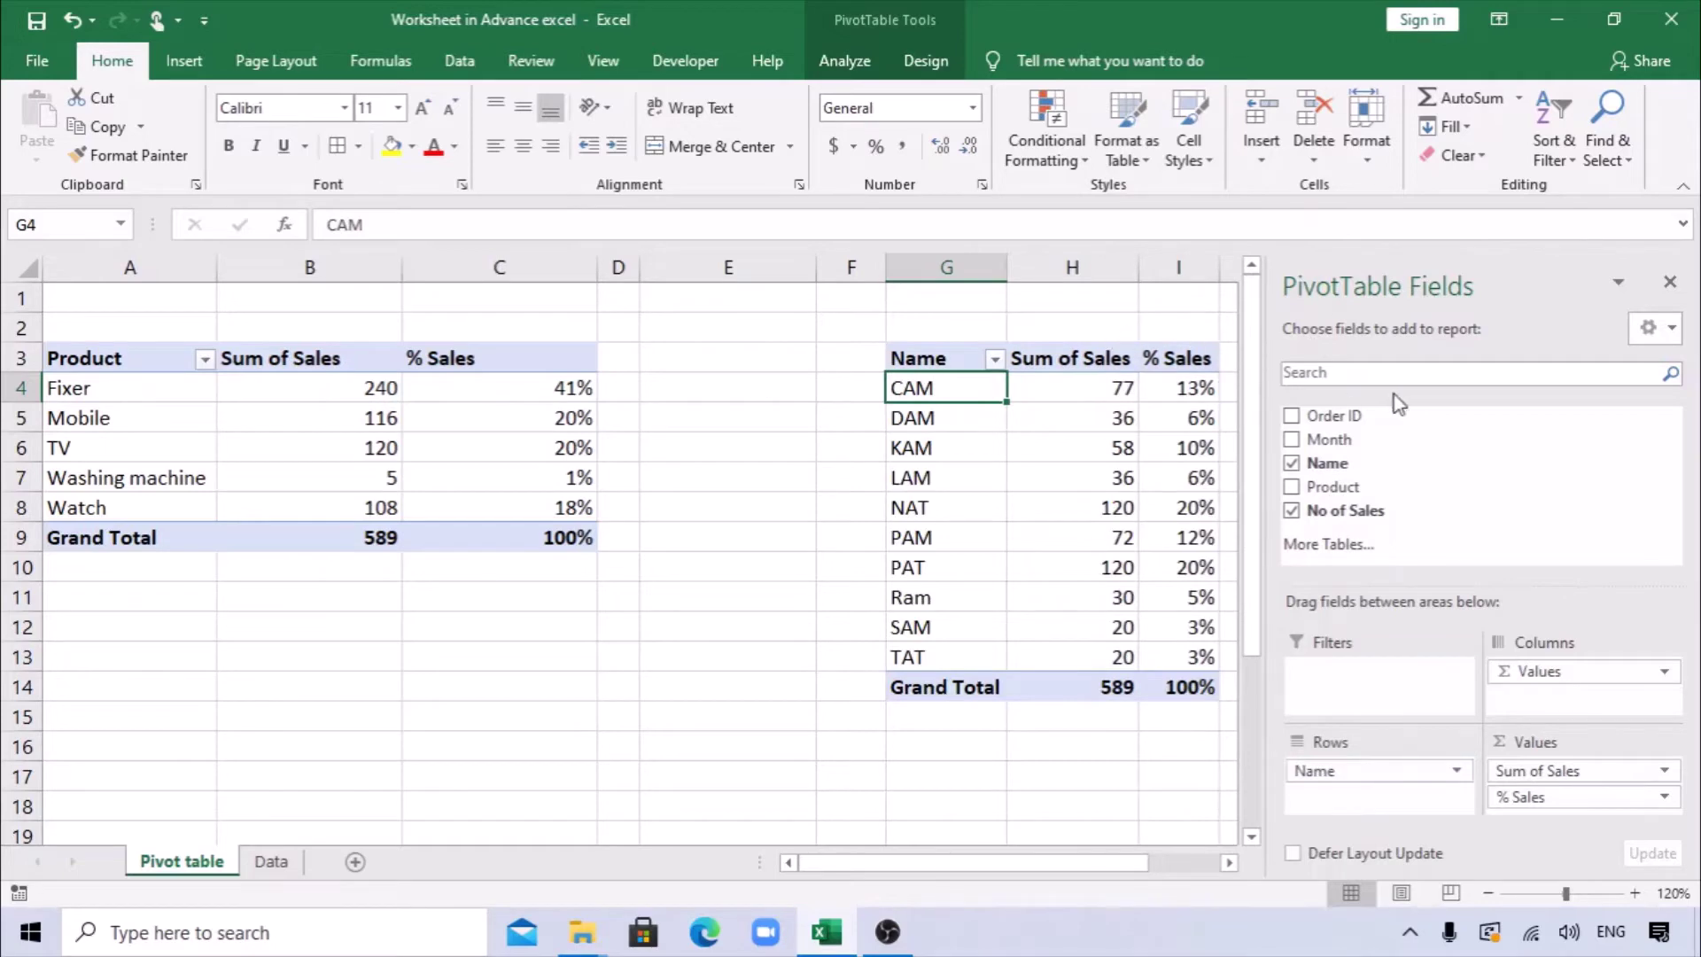
pyautogui.click(1664, 281)
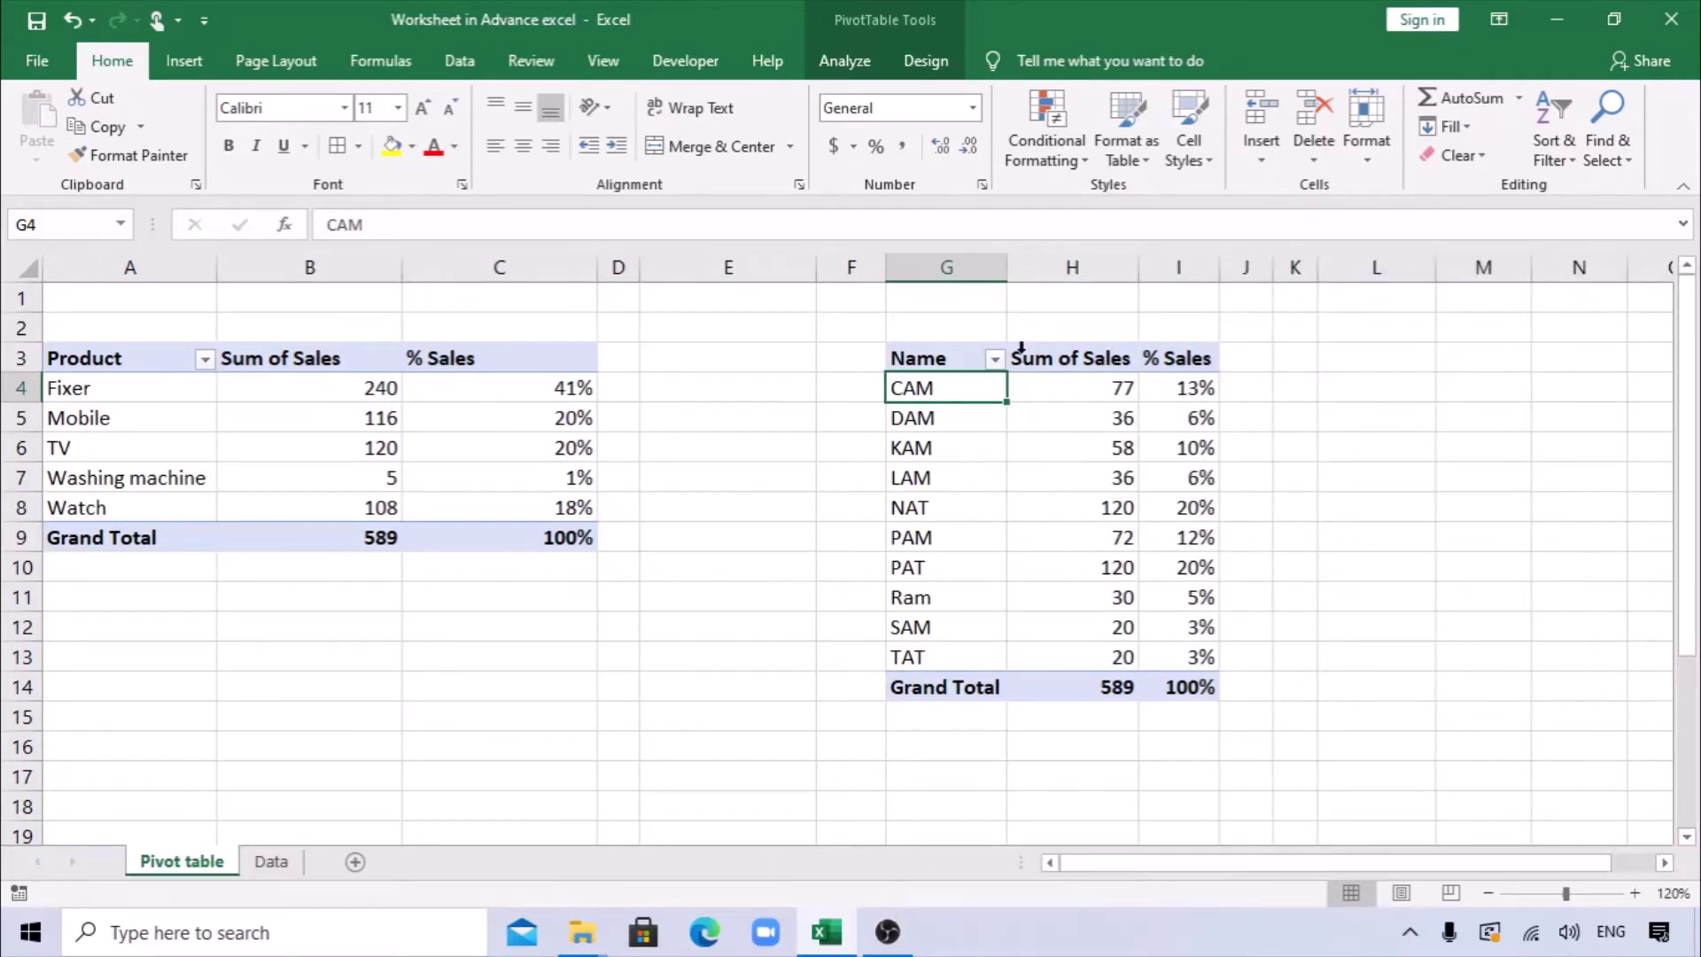
# Step: Add the Month field as a report filter to the Name PivotTable
pyautogui.rightClick(1021, 476)
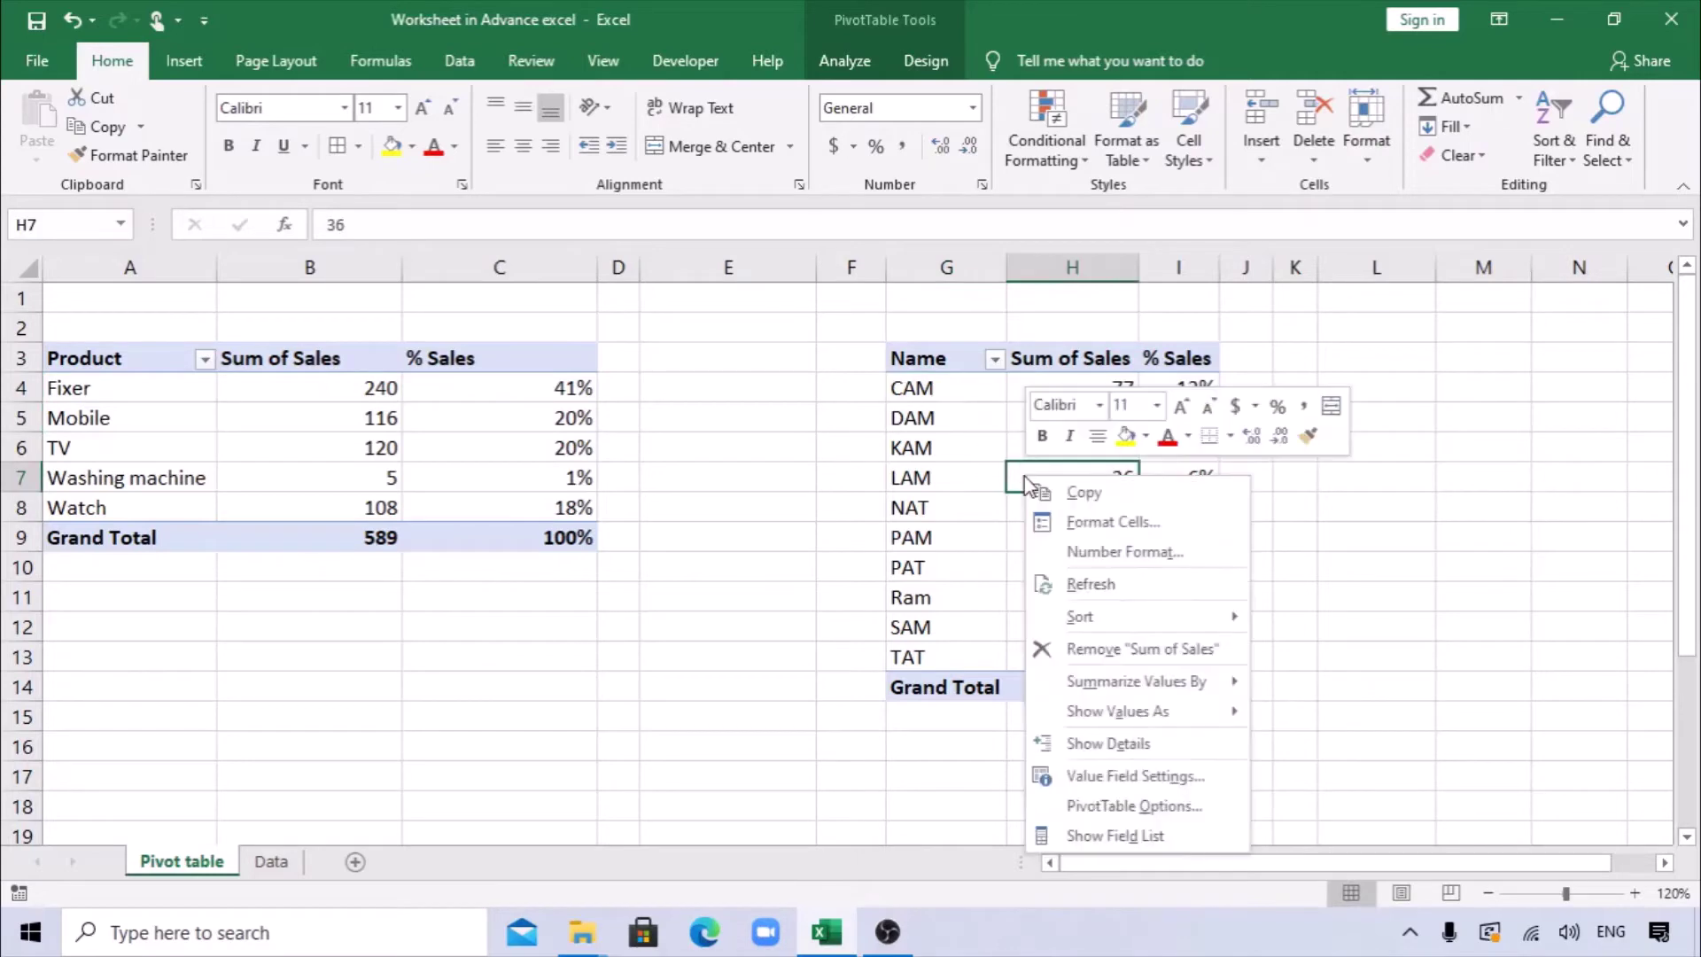
pyautogui.click(1109, 837)
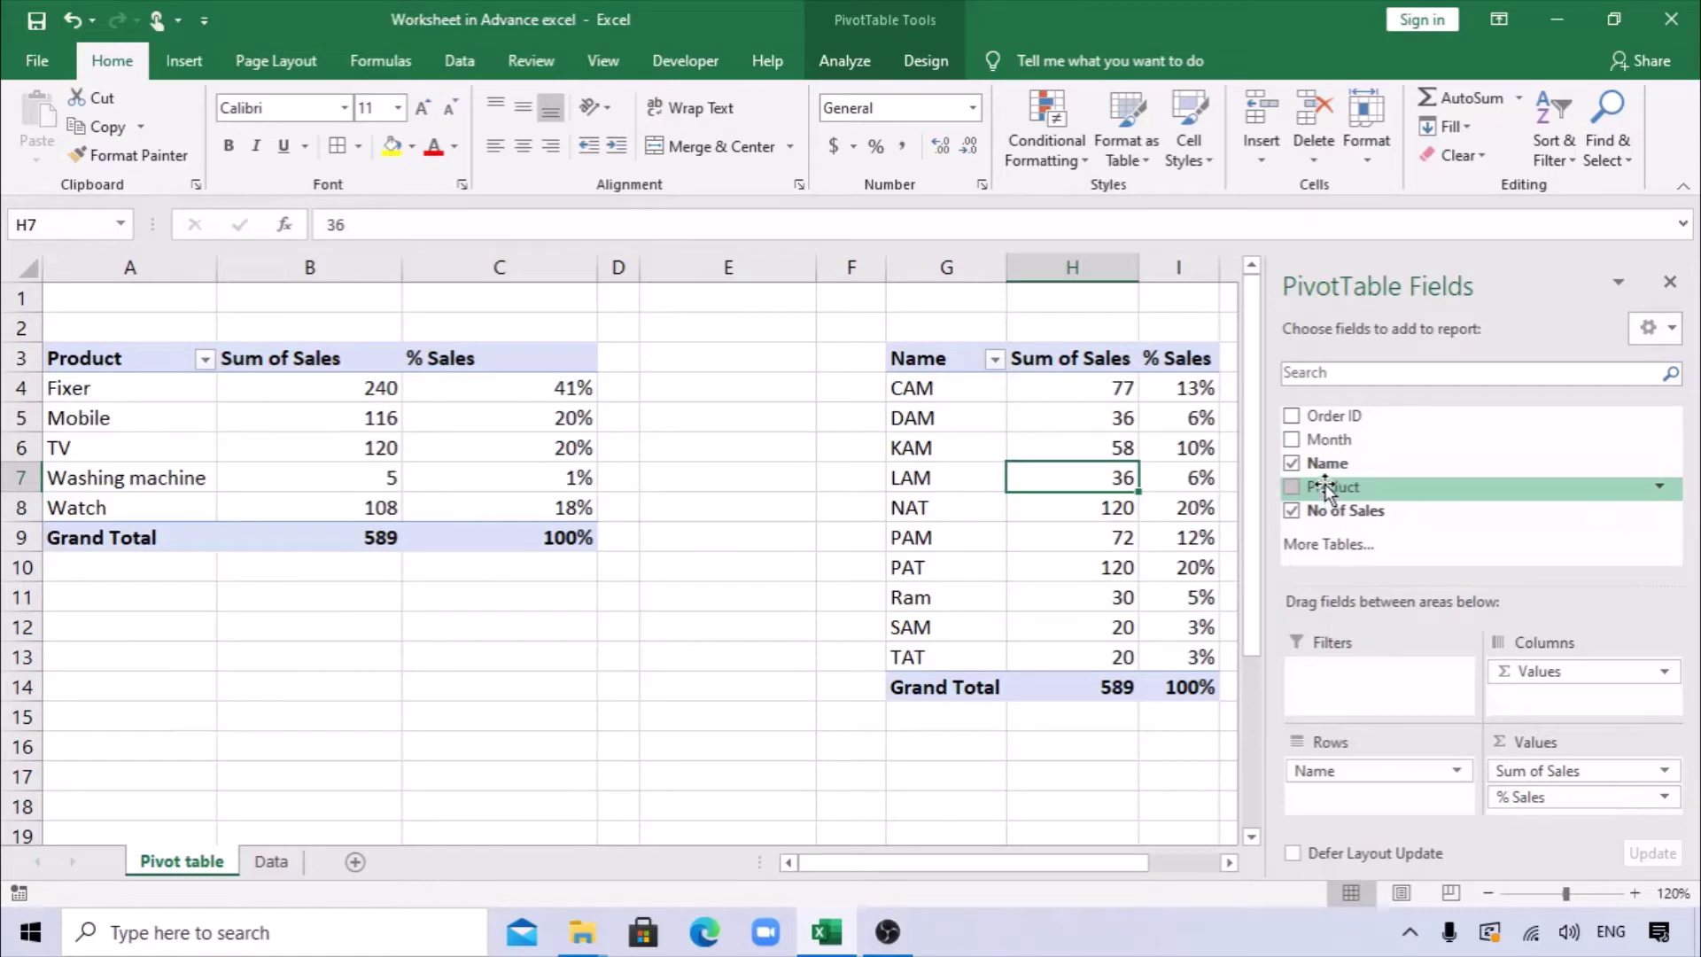
pyautogui.moveTo(1335, 447); pyautogui.dragTo(1332, 672)
# Step: Filter the Name PivotTable's Month field to only 16-Jan-19, 16-Feb-19 and 18-Mar-19
pyautogui.click(1126, 301)
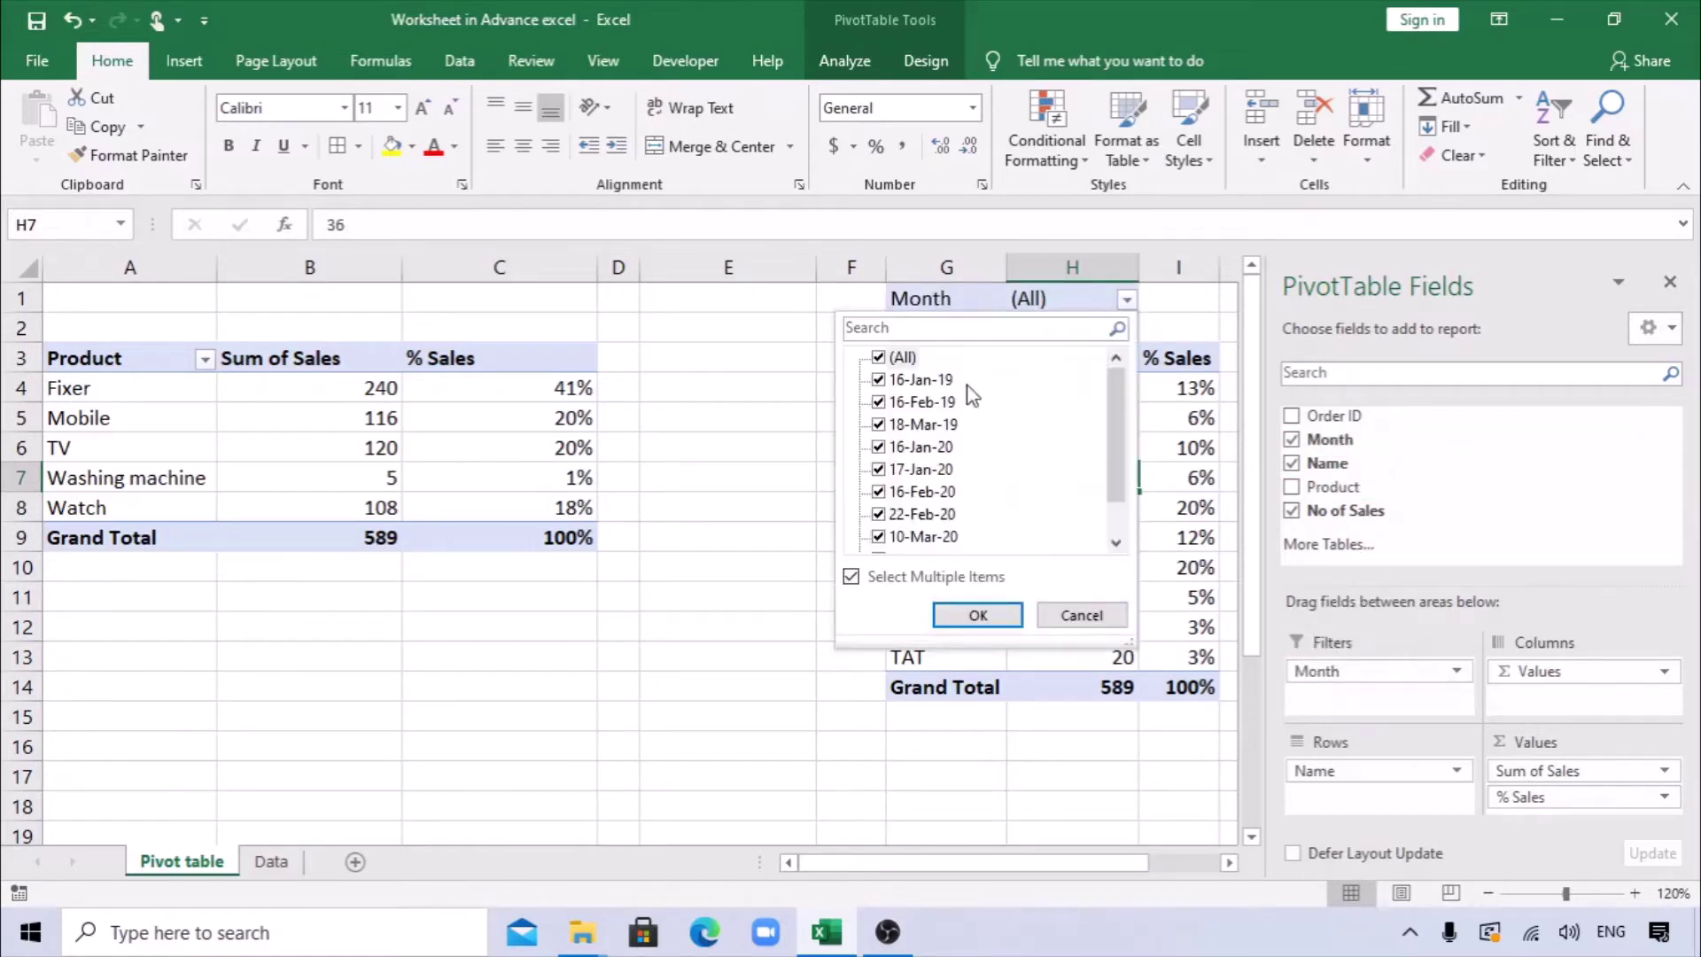
pyautogui.click(879, 357)
pyautogui.click(879, 379)
pyautogui.click(879, 401)
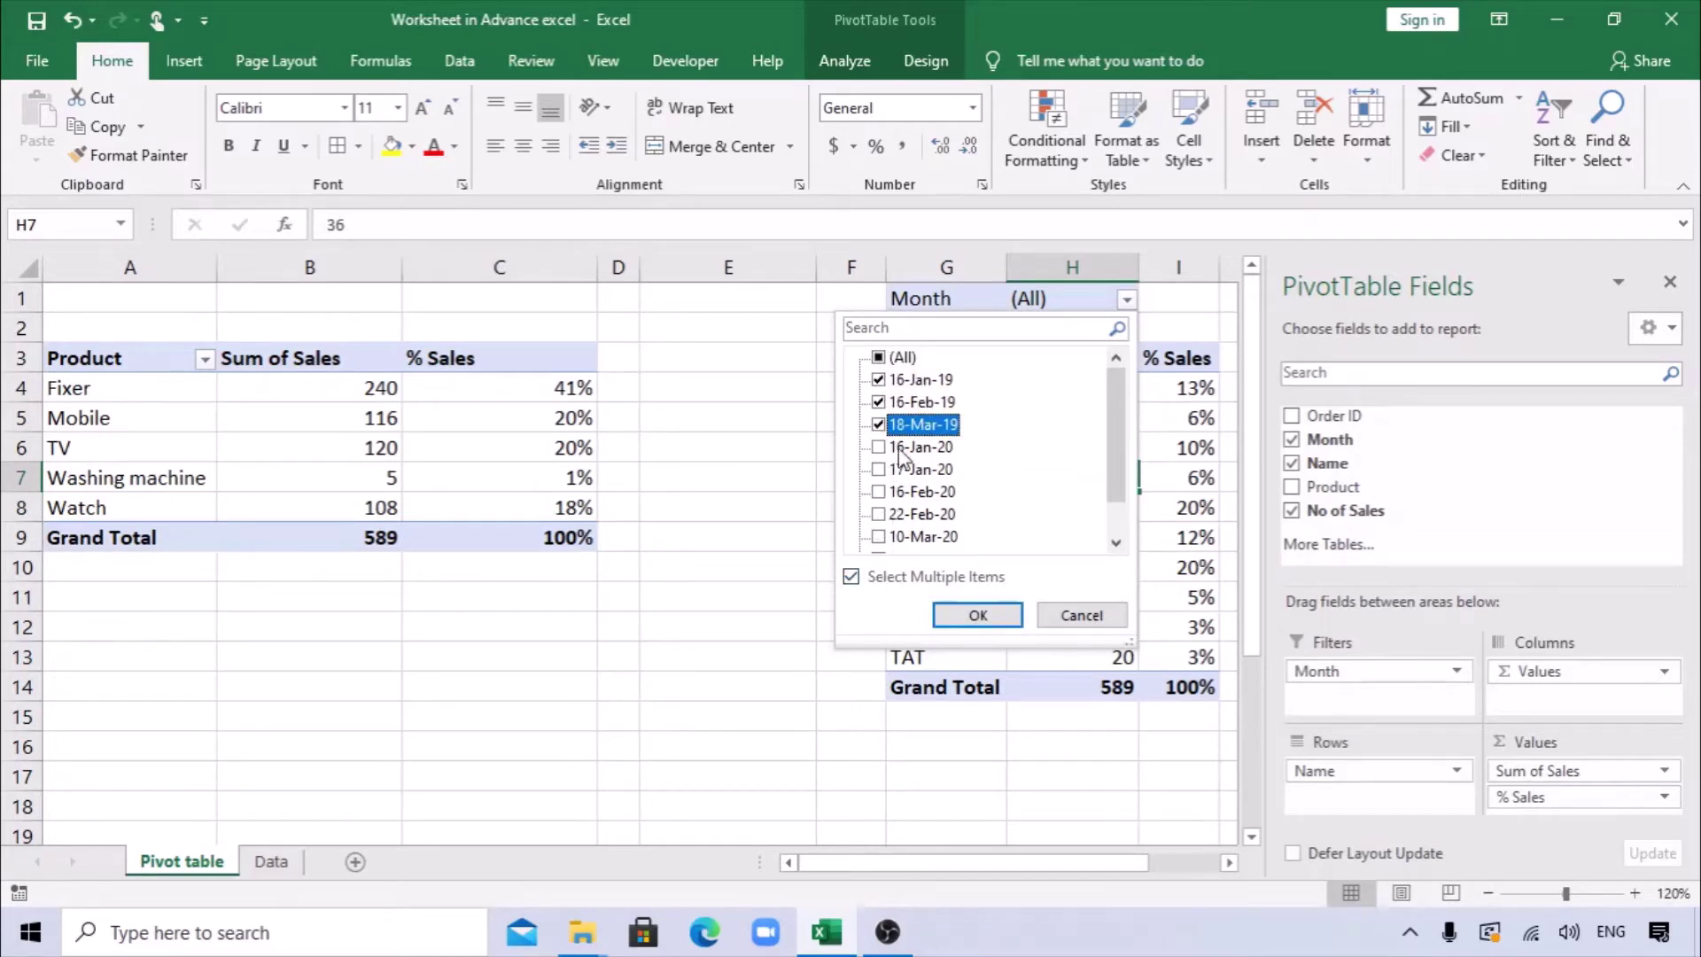
pyautogui.click(975, 615)
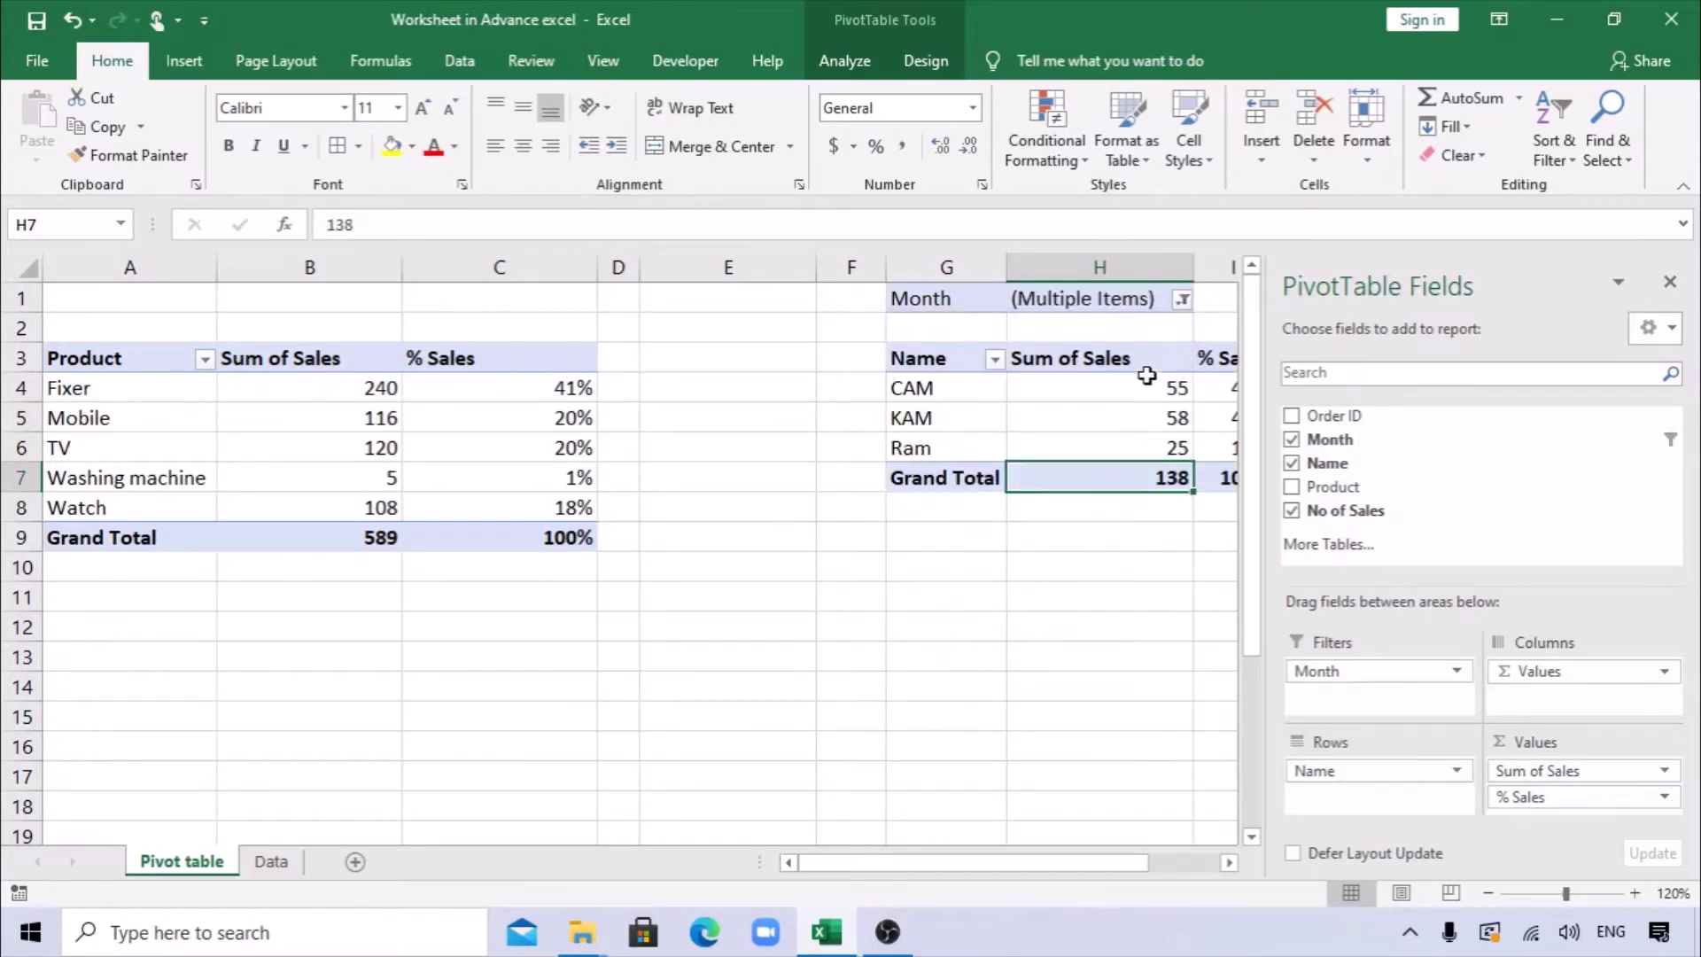
pyautogui.click(1669, 282)
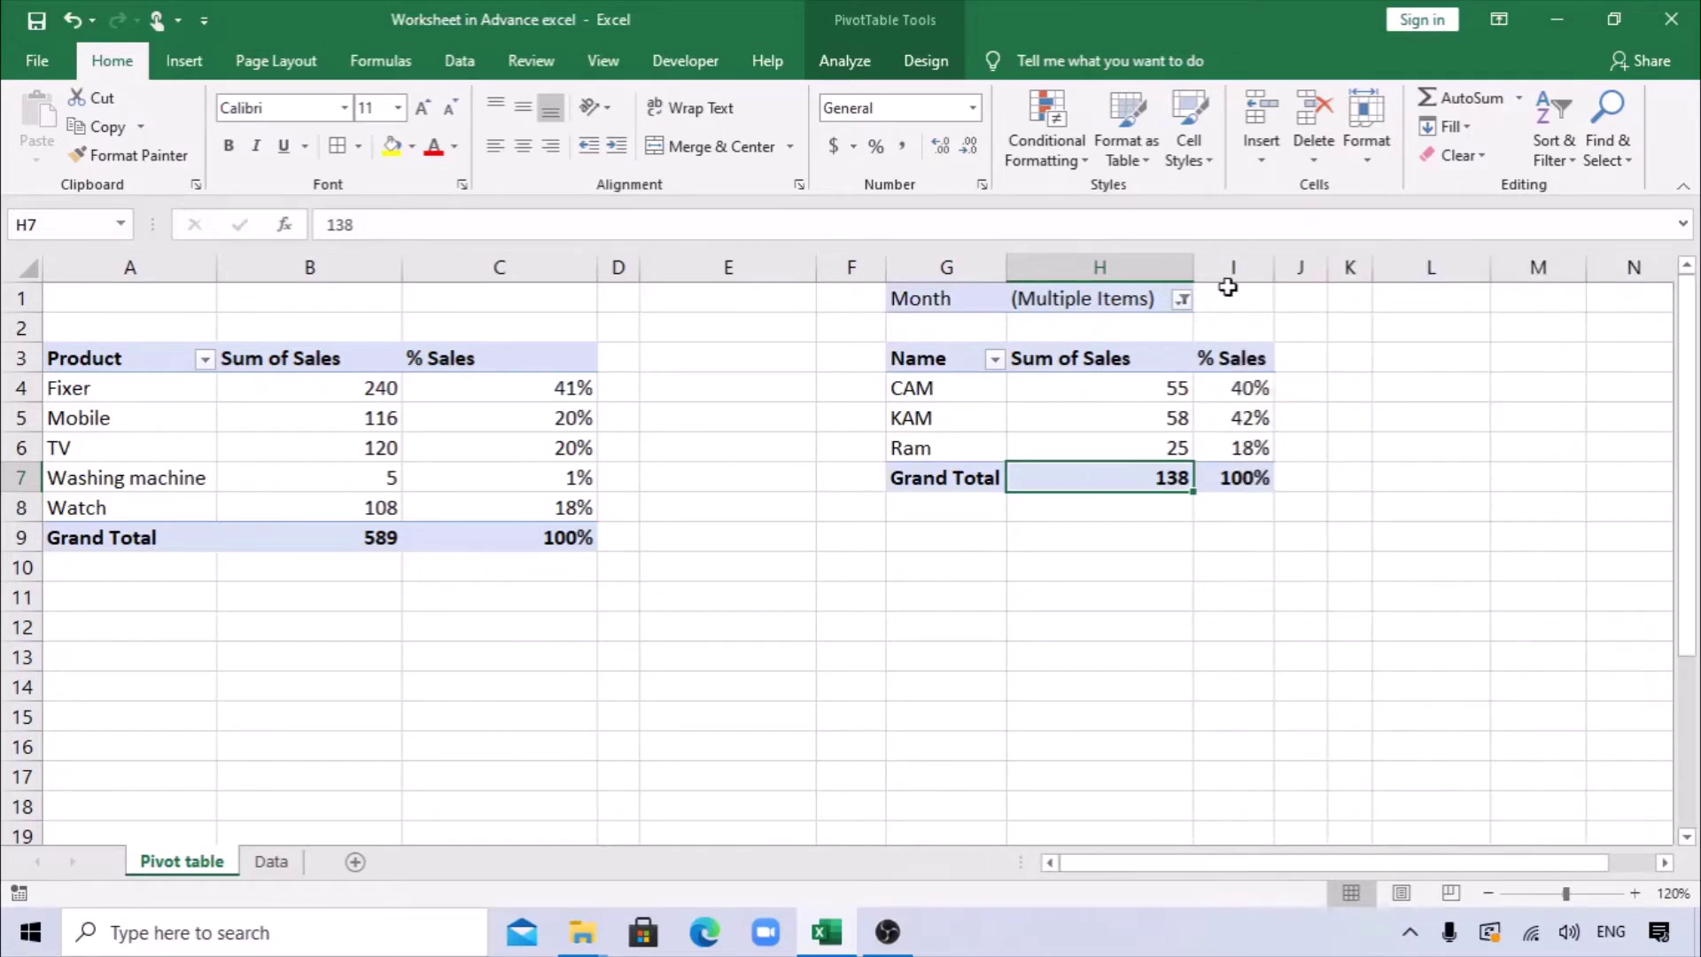
# Step: Exclude 16-Jan-19 from the Name PivotTable's Month filter
pyautogui.click(1183, 300)
pyautogui.click(933, 379)
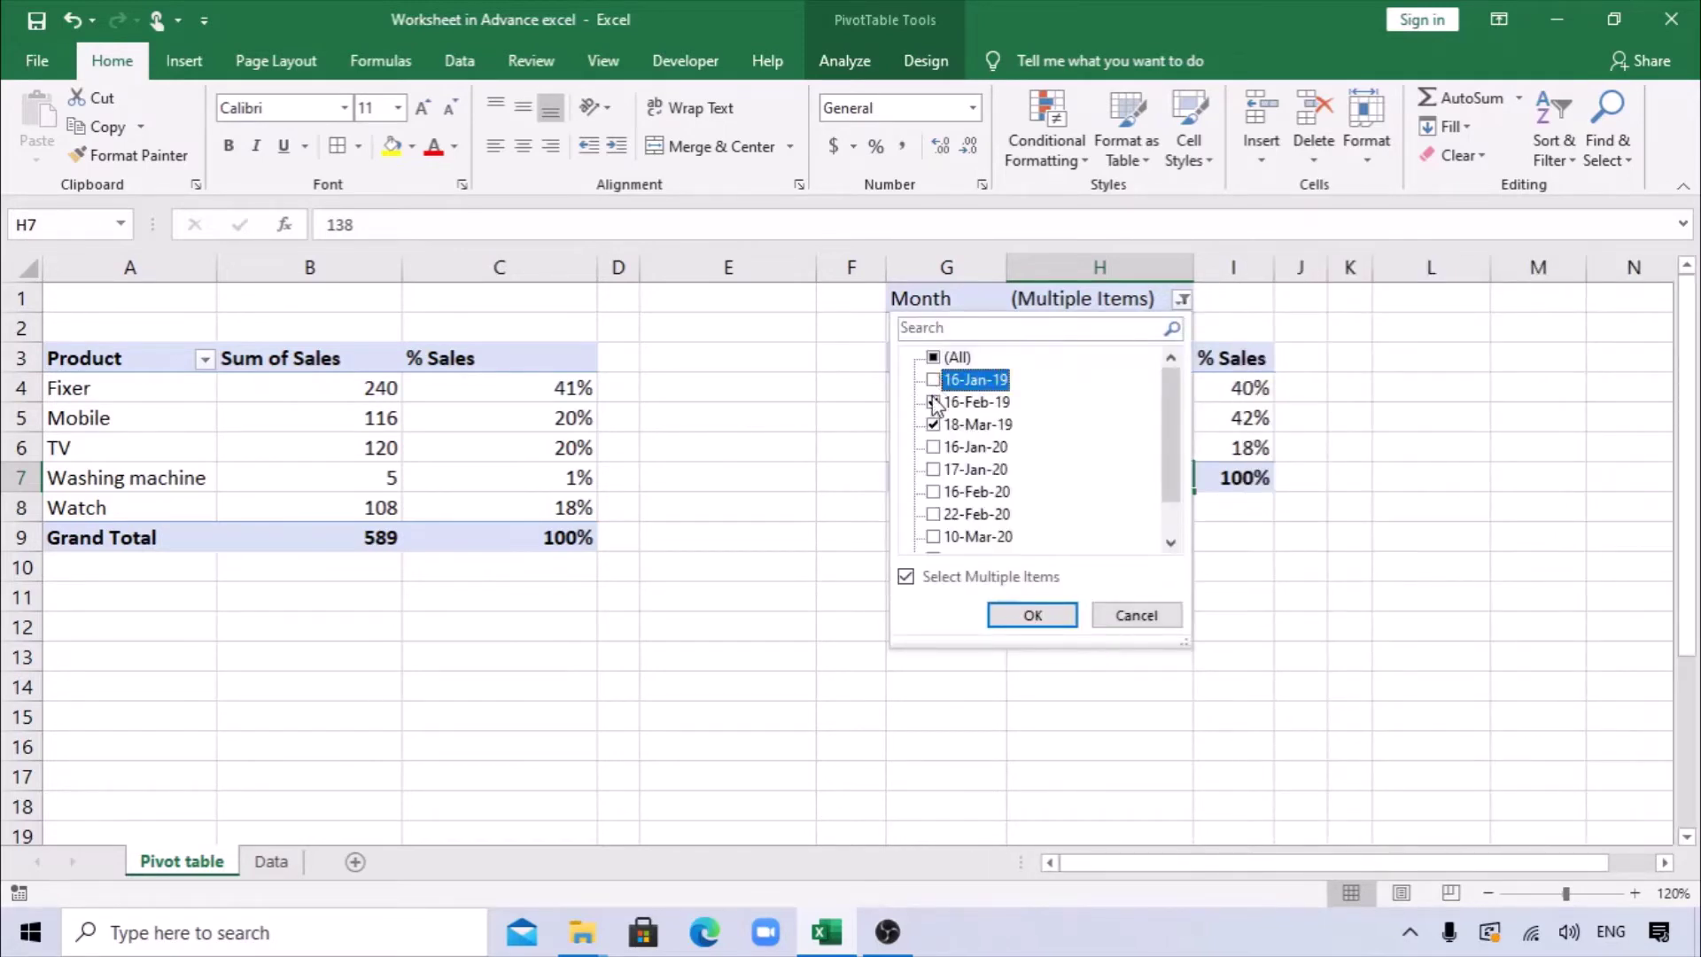
pyautogui.click(1027, 616)
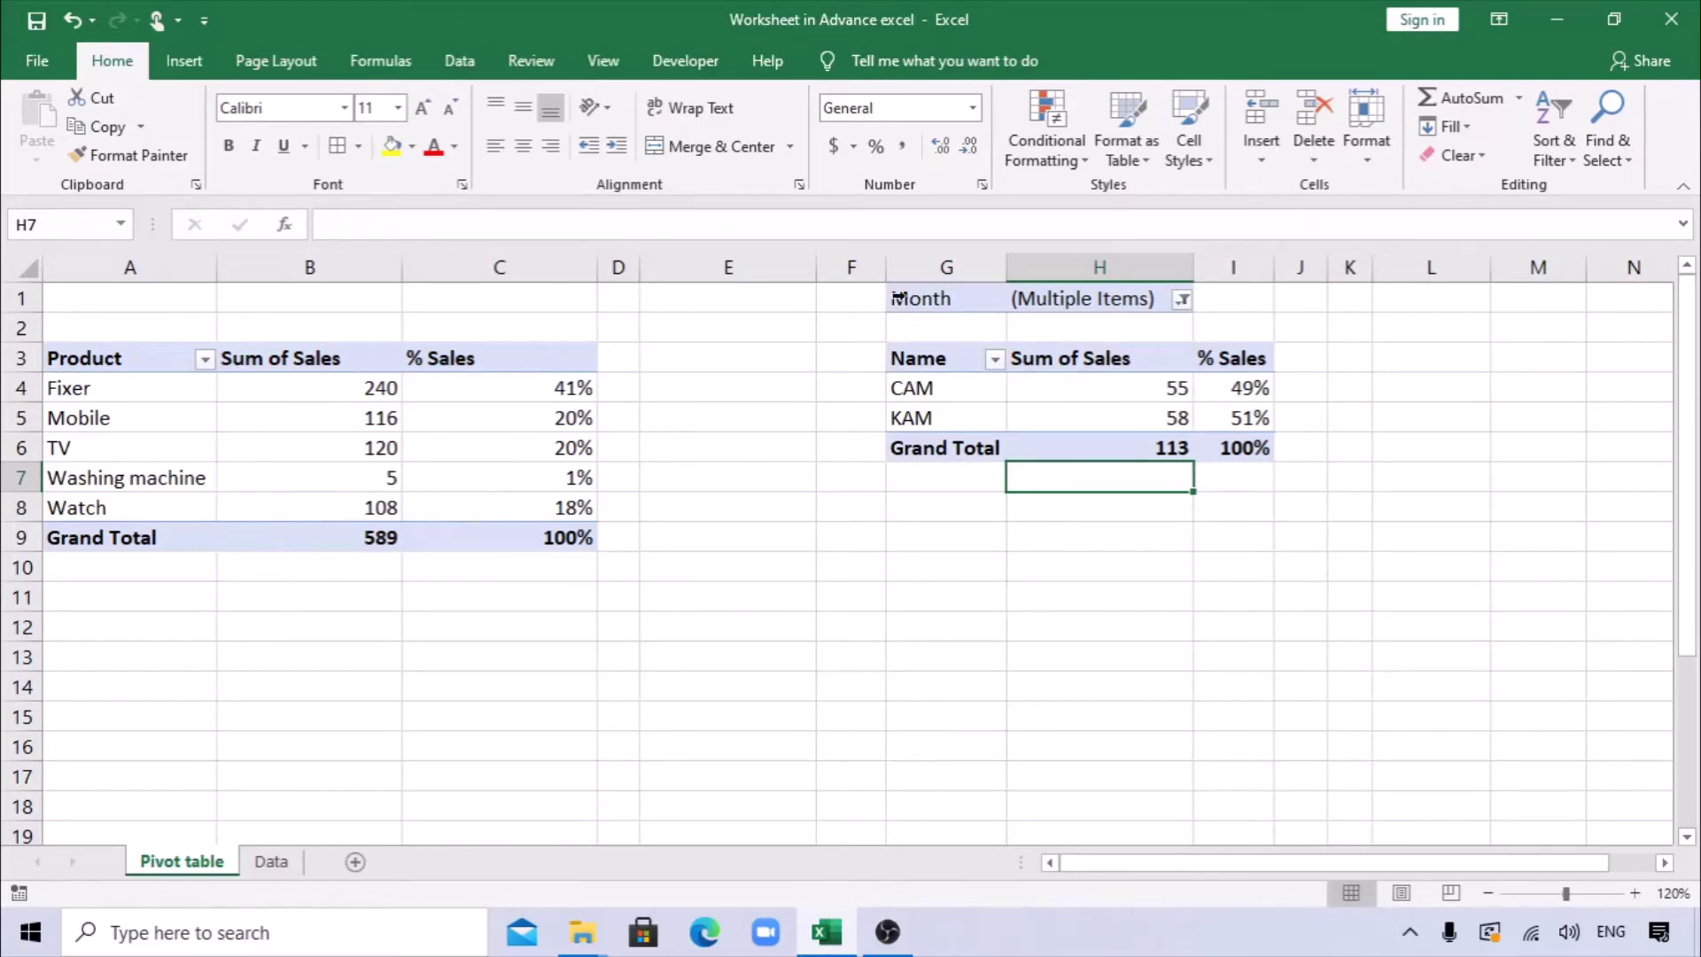
# Step: Reset the Name PivotTable's Month filter to include all months
pyautogui.click(1182, 302)
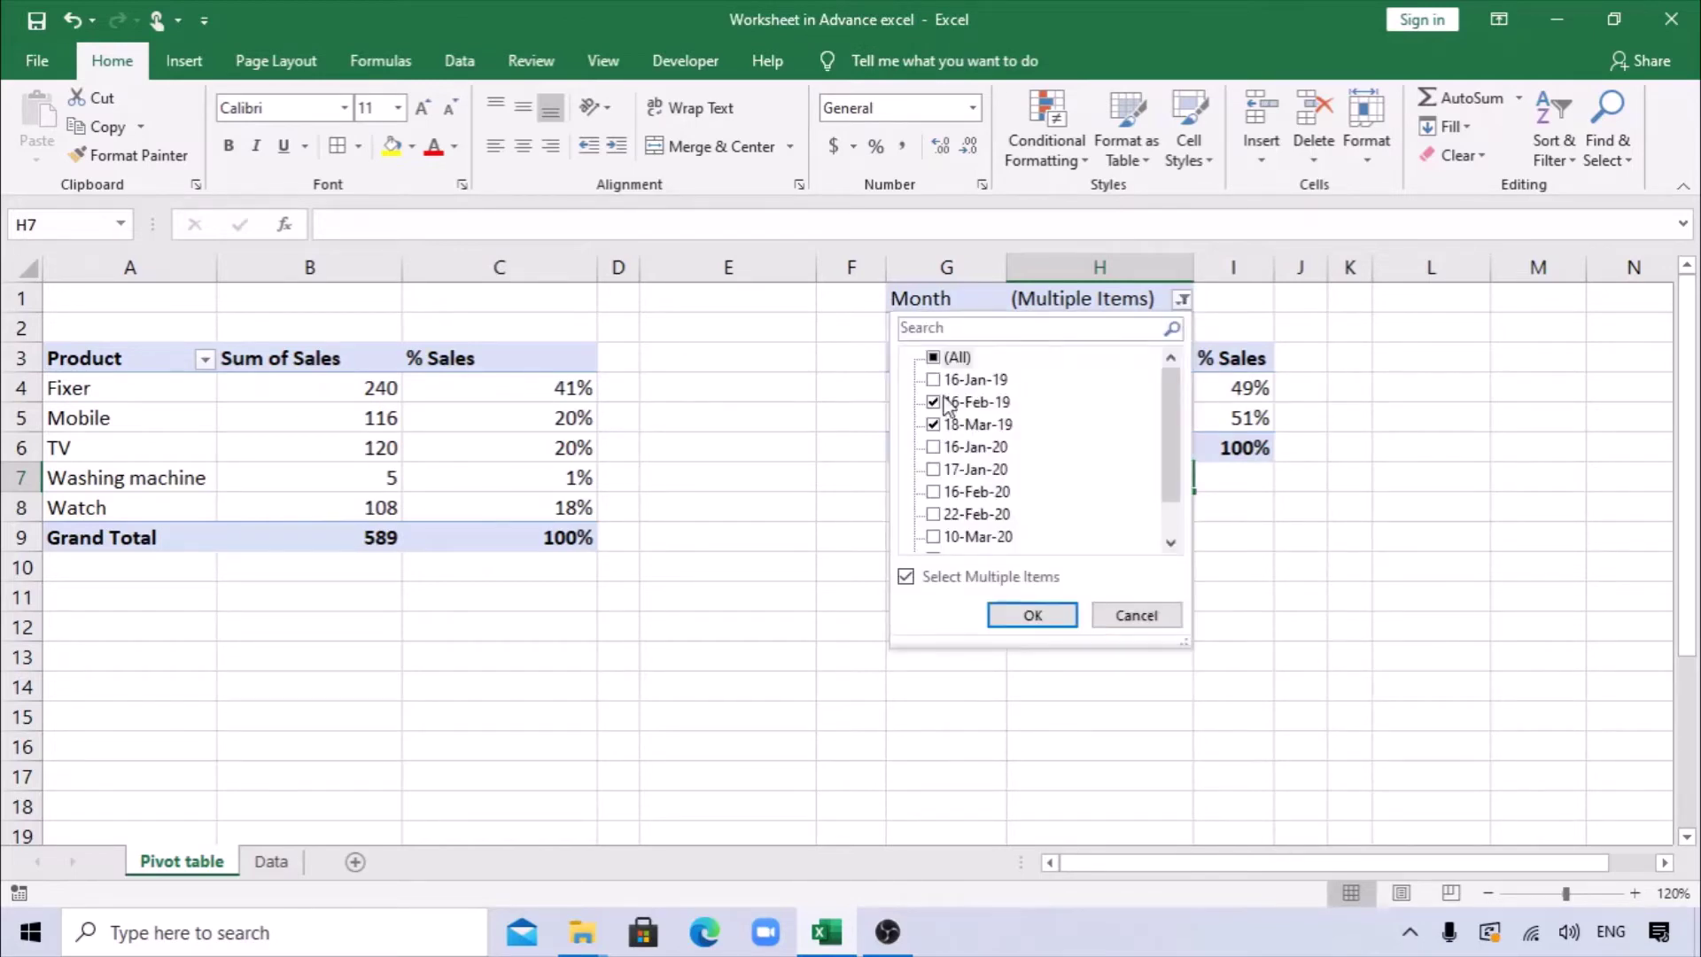
pyautogui.click(933, 358)
pyautogui.click(1027, 613)
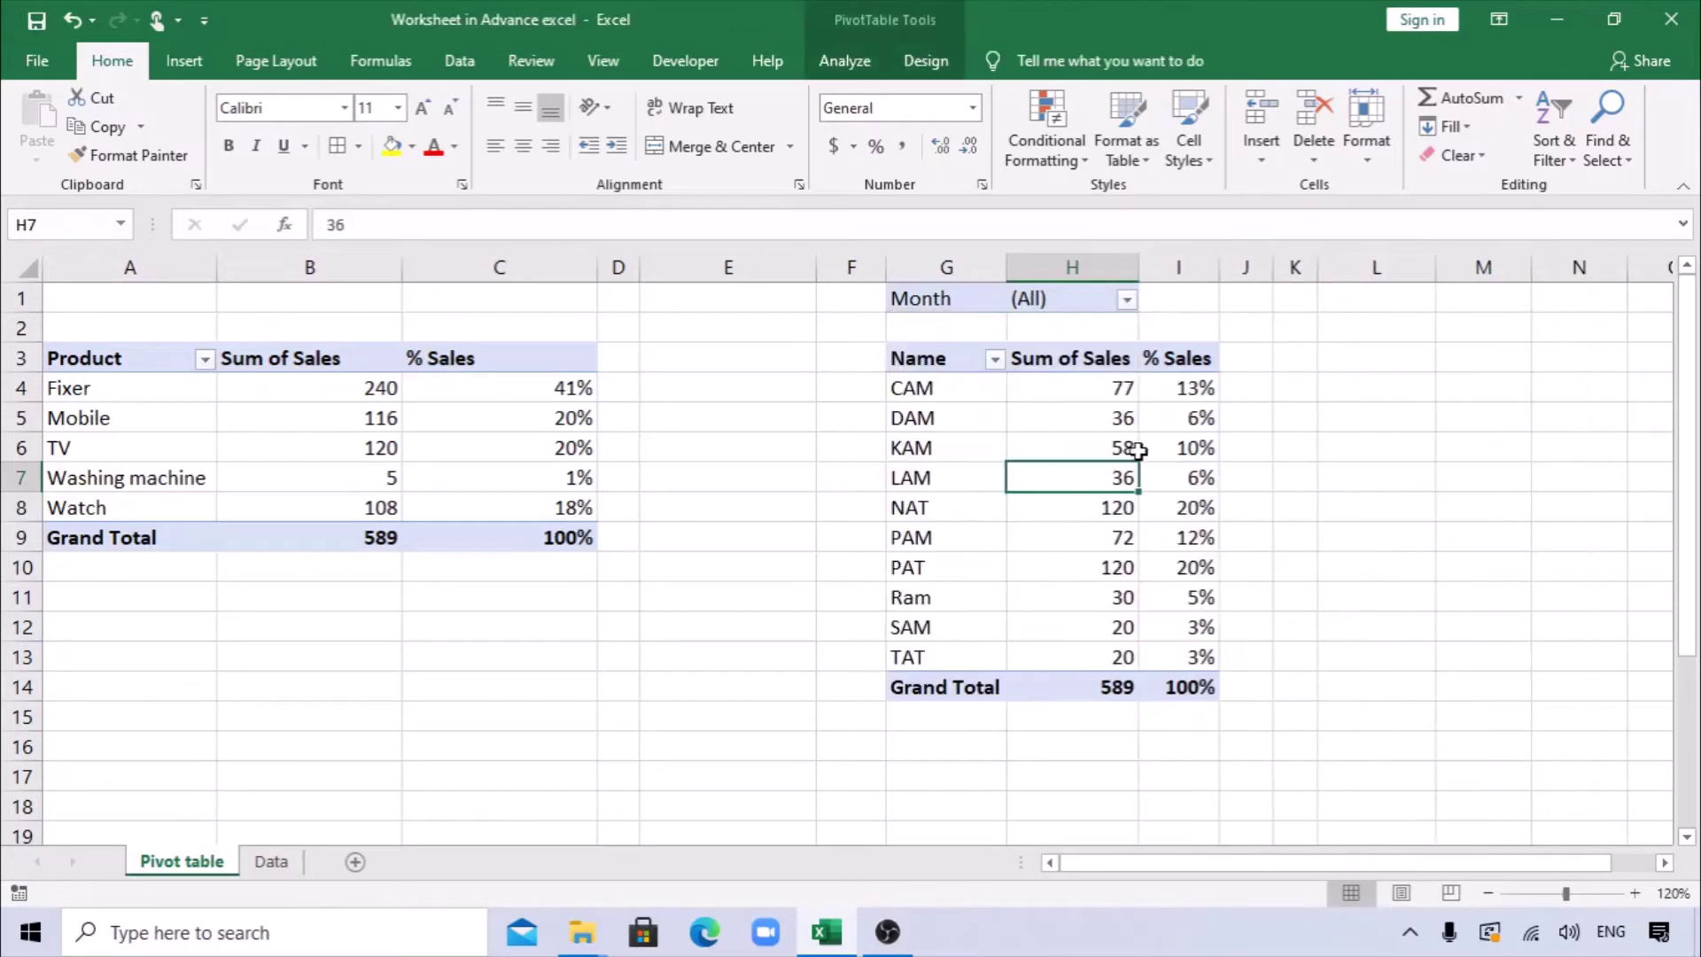
# Step: Insert slicers for the Month, Name and Product fields of the Name PivotTable
pyautogui.moveTo(1077, 453)
pyautogui.click(184, 64)
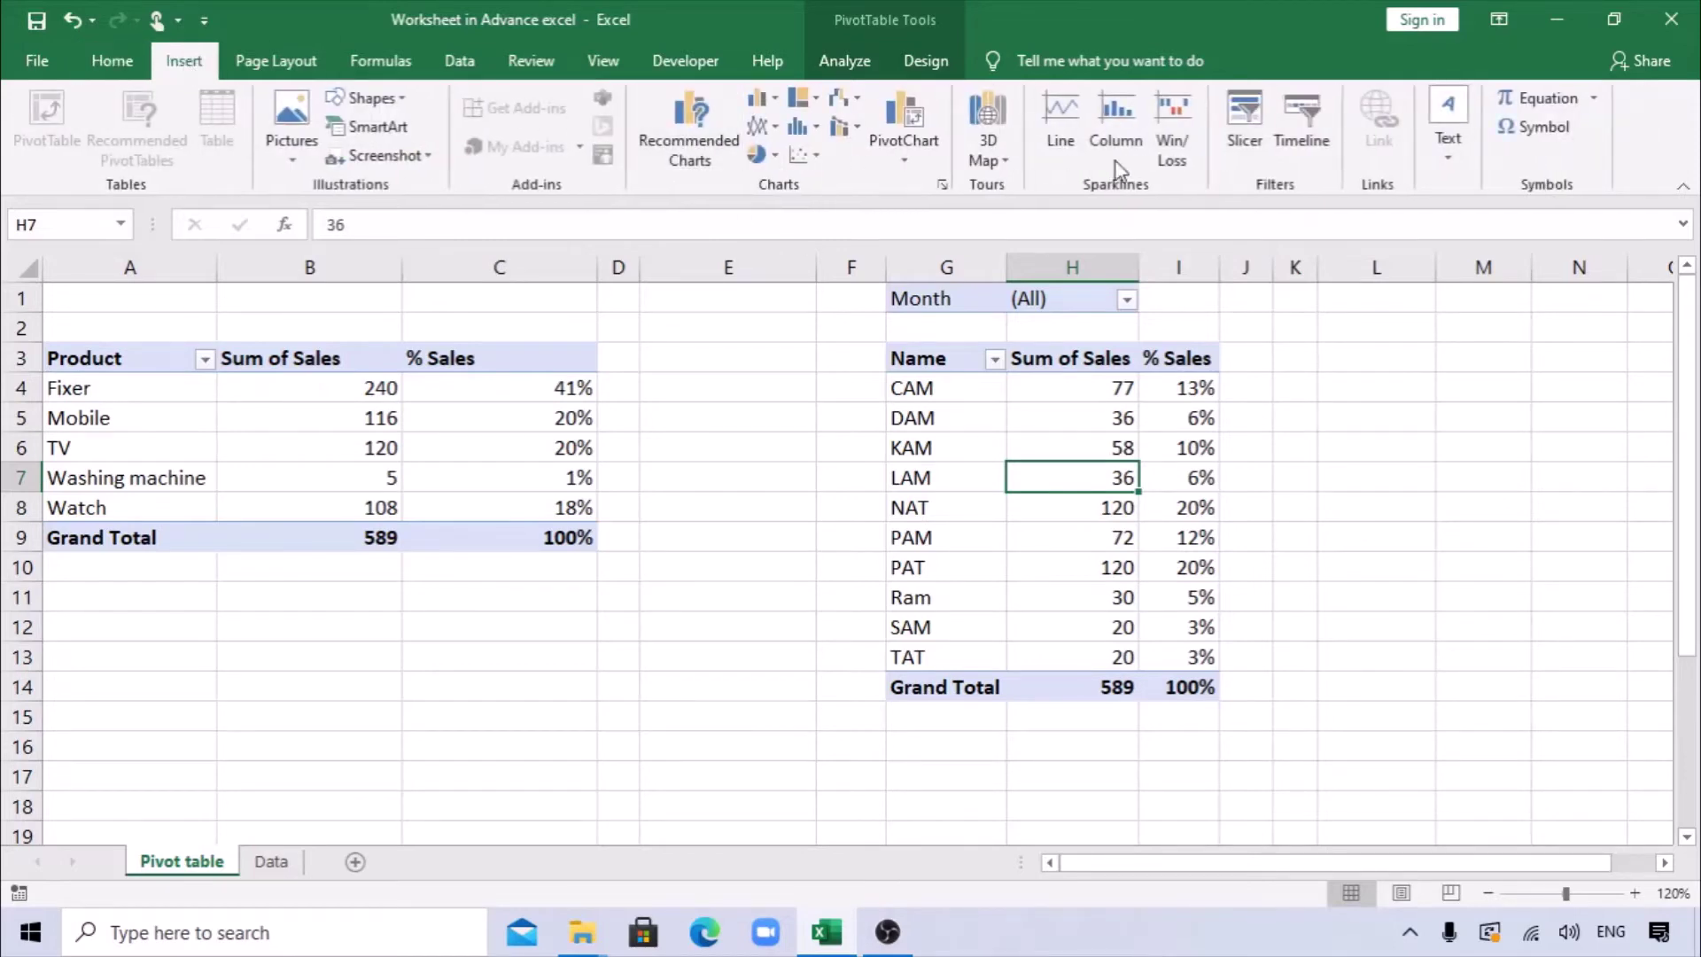
pyautogui.click(1247, 111)
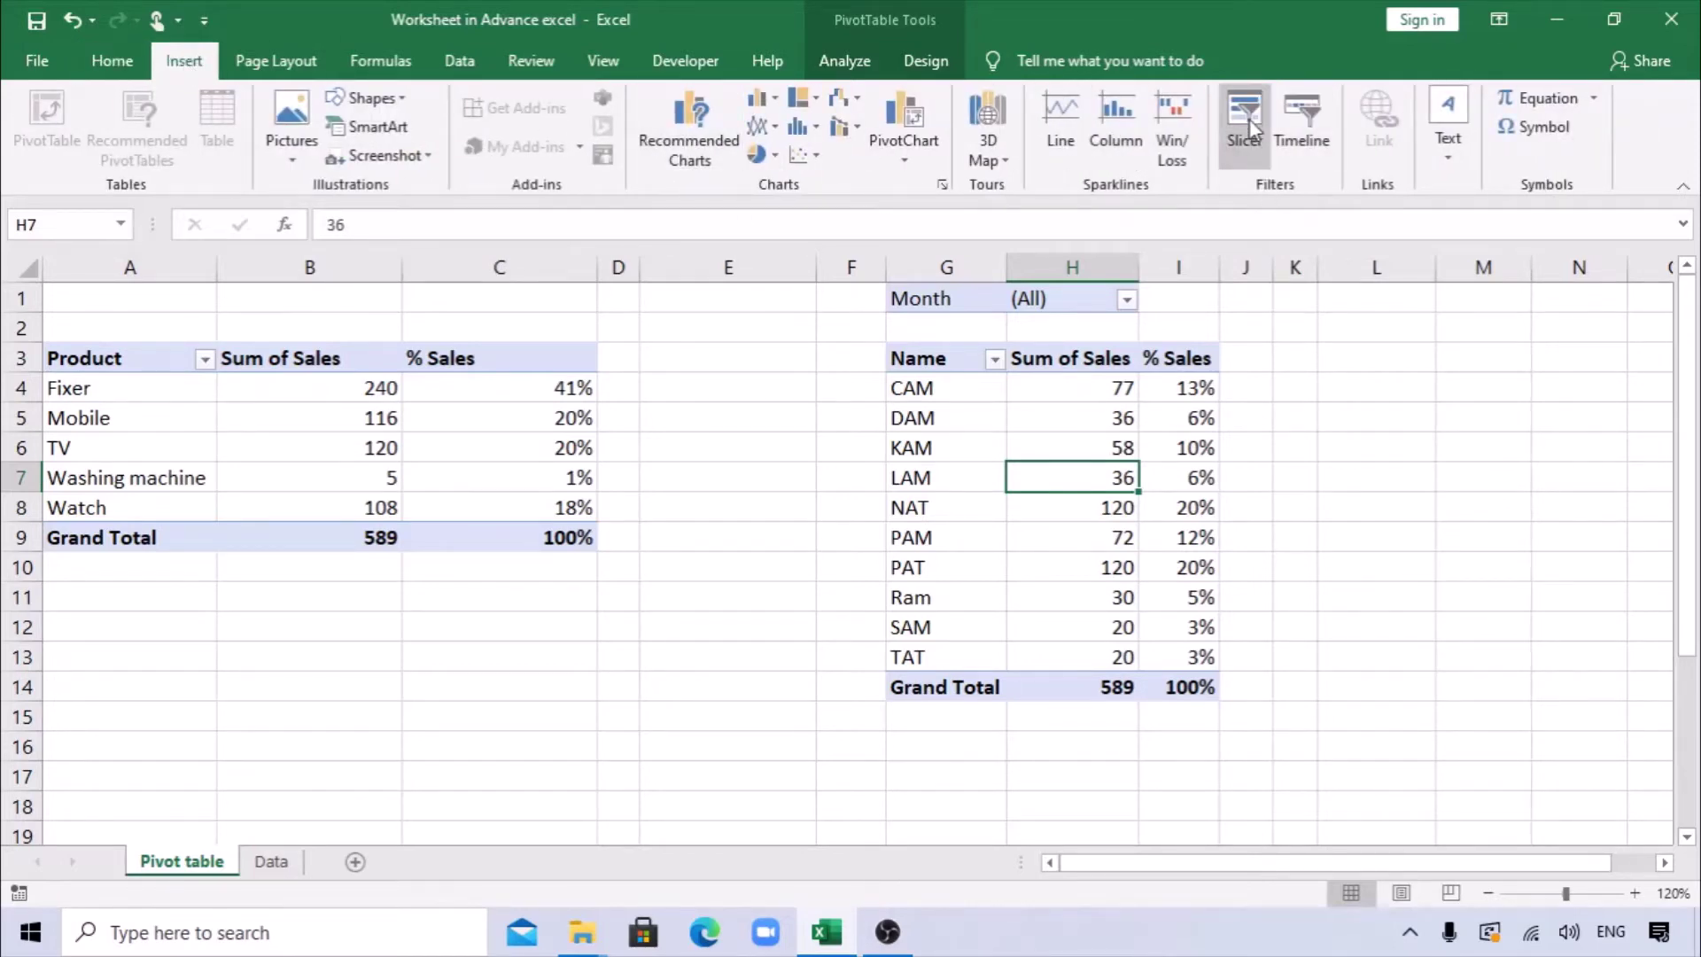
pyautogui.moveTo(1128, 258); pyautogui.dragTo(1325, 268)
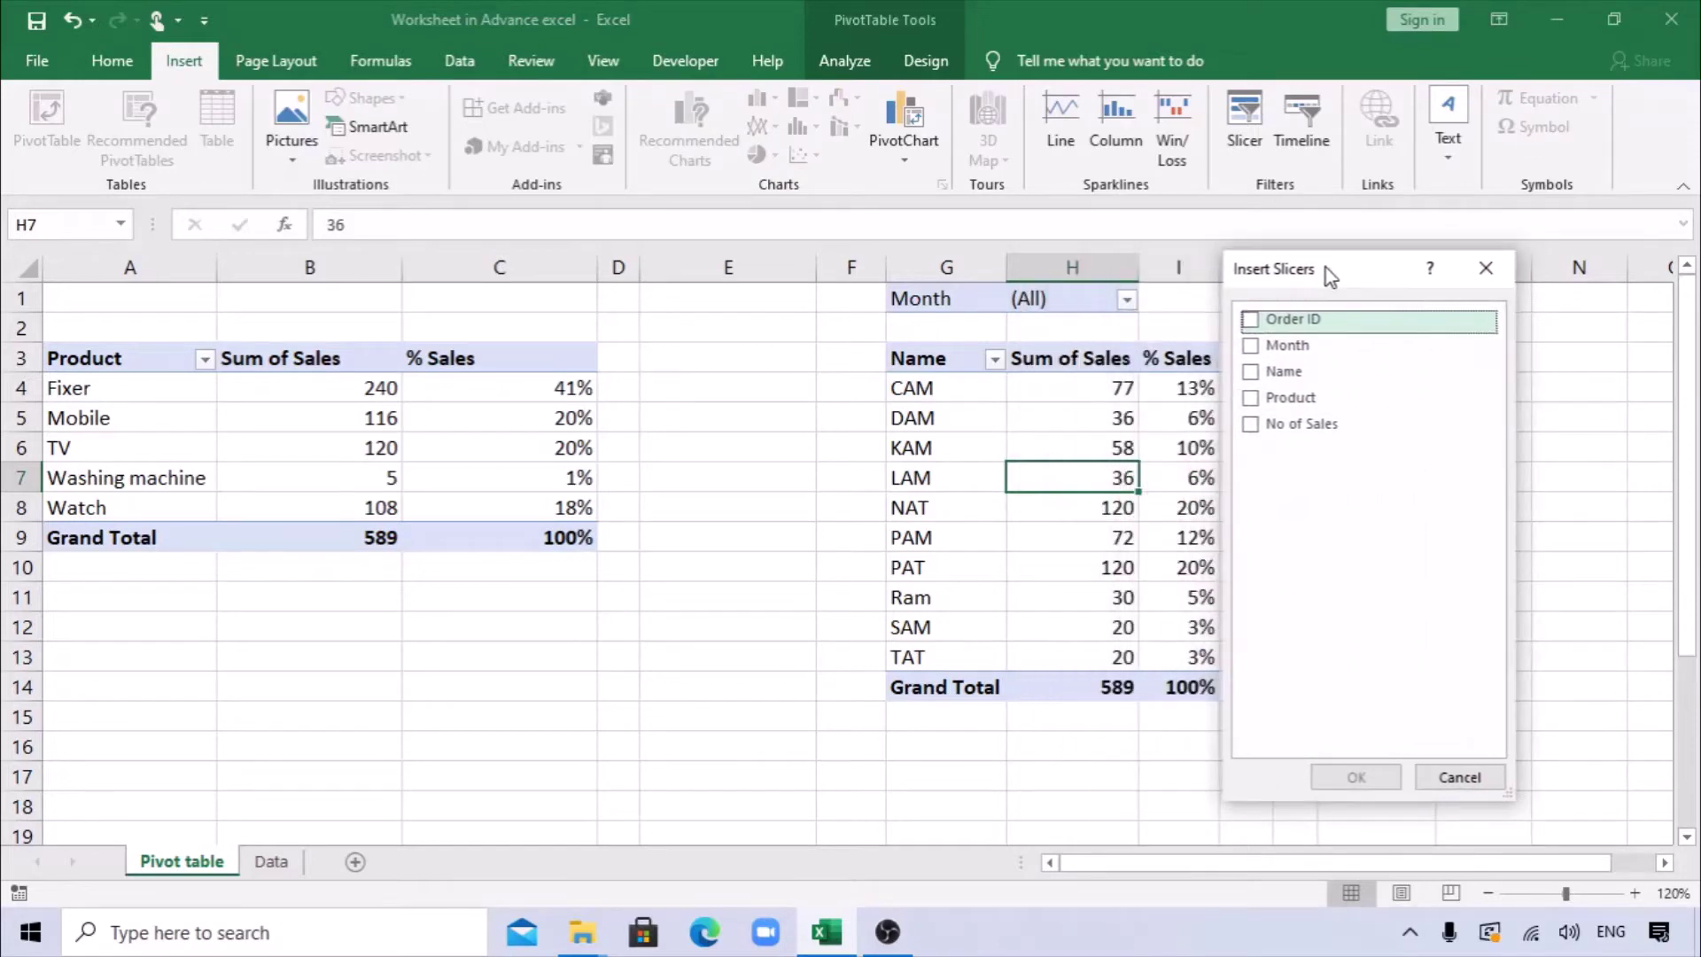
pyautogui.click(1250, 345)
pyautogui.click(1251, 372)
pyautogui.click(1250, 399)
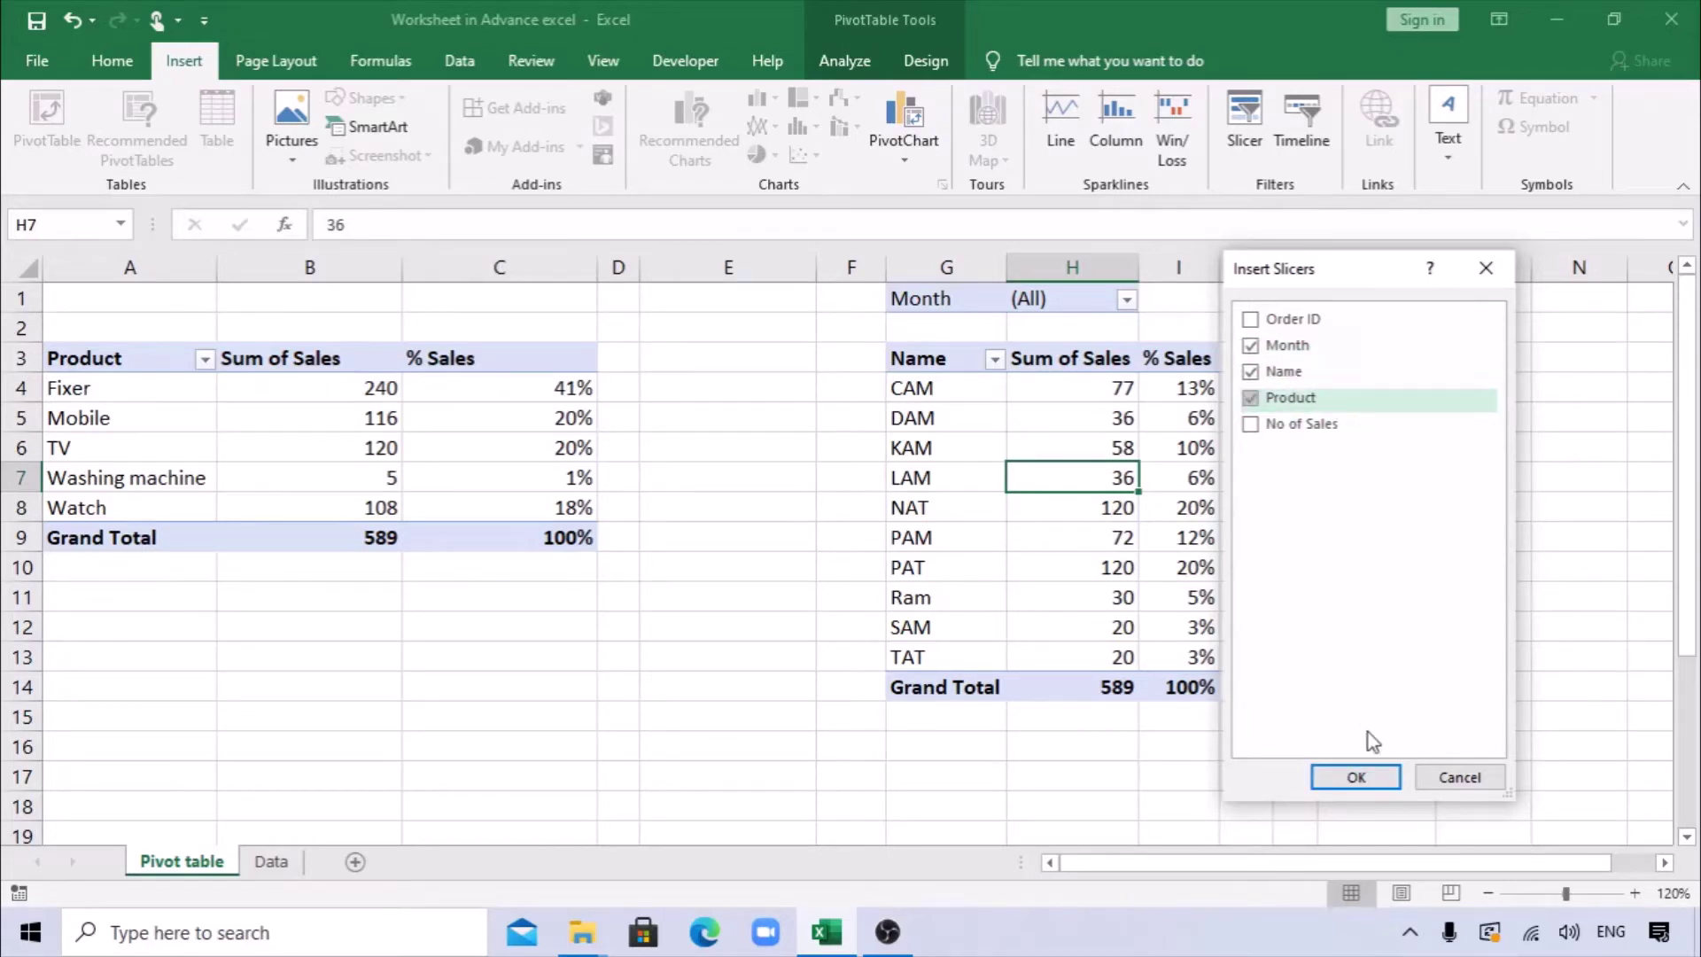
pyautogui.click(1363, 774)
# Step: Spread the overlapping slicers into a row under the Product PivotTable, ordered Name, Month, Product
pyautogui.moveTo(918, 470); pyautogui.dragTo(1479, 331)
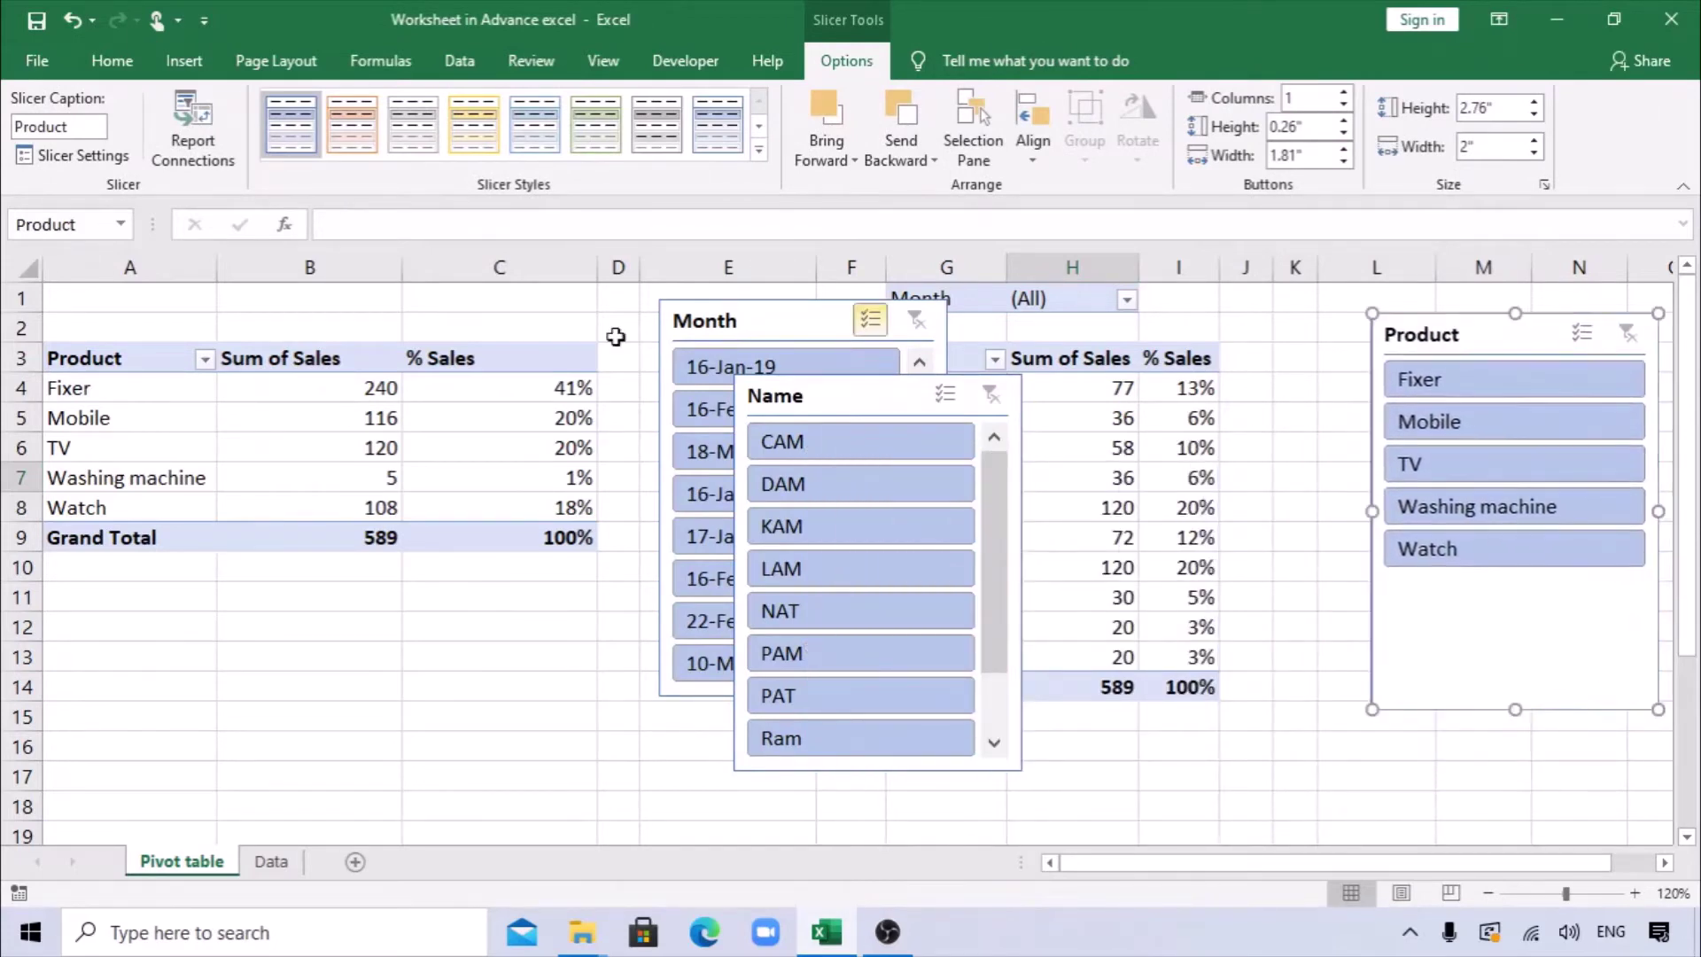
pyautogui.moveTo(827, 395); pyautogui.dragTo(322, 599)
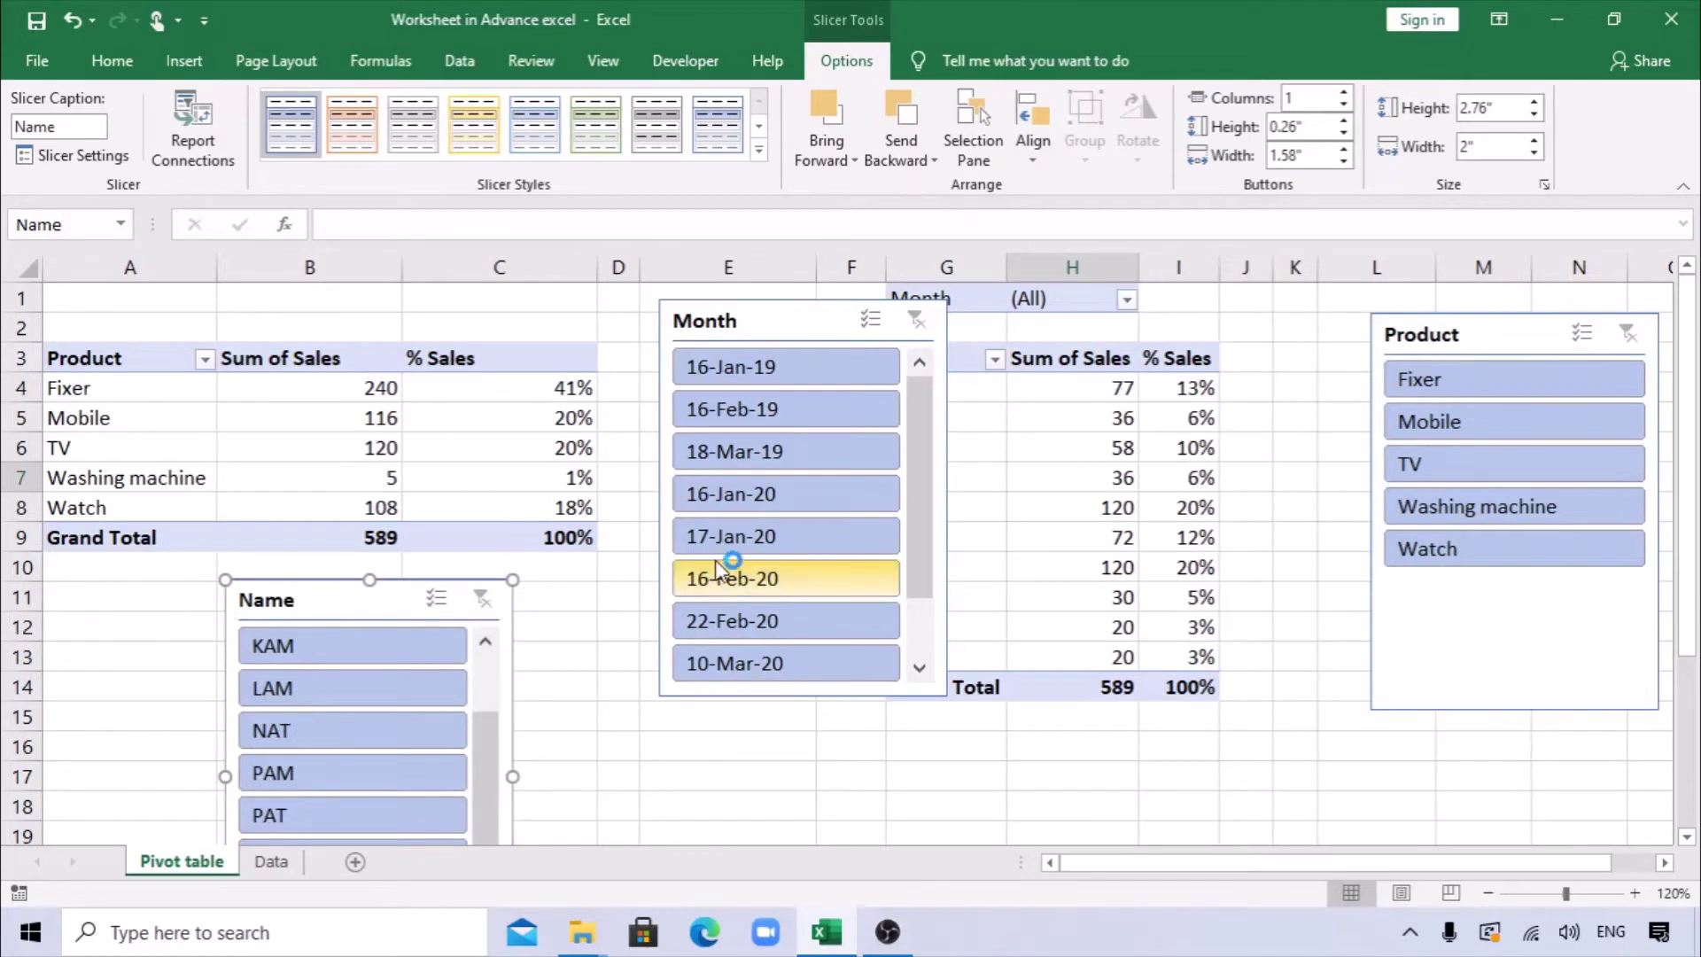
pyautogui.moveTo(805, 304); pyautogui.dragTo(676, 570)
pyautogui.moveTo(1467, 328); pyautogui.dragTo(940, 606)
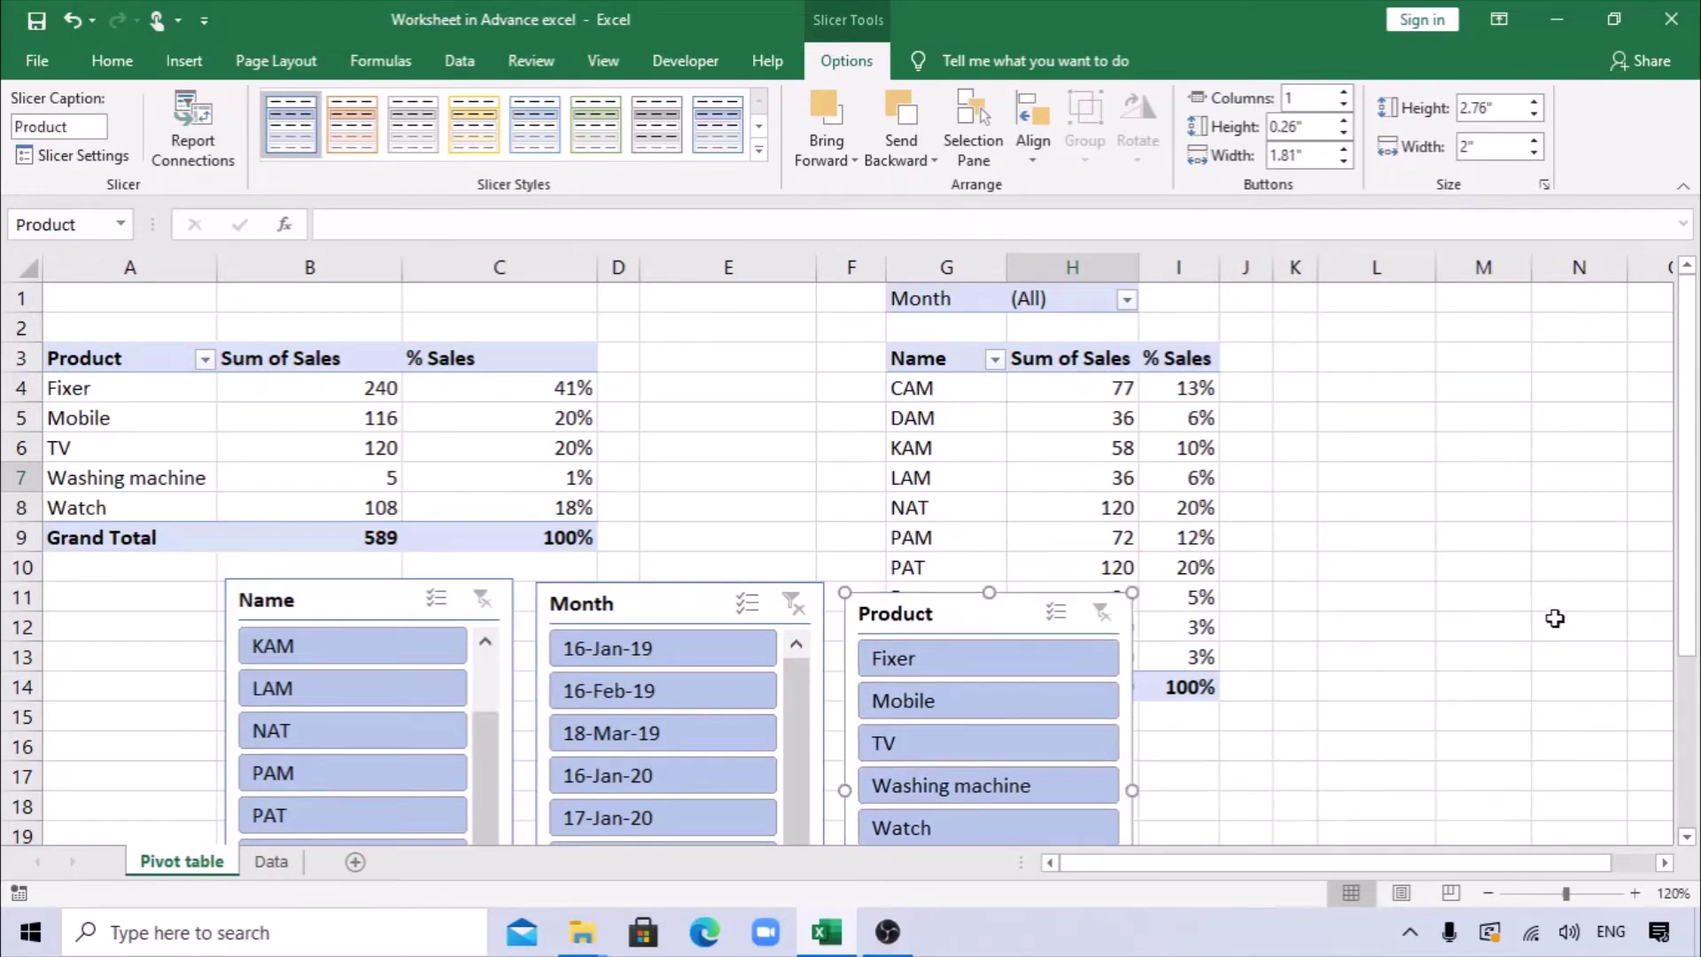
# Step: Set the sheet zoom to 100% and move the three slicers clear of the Name PivotTable
pyautogui.scroll(-2, 1431, 411)
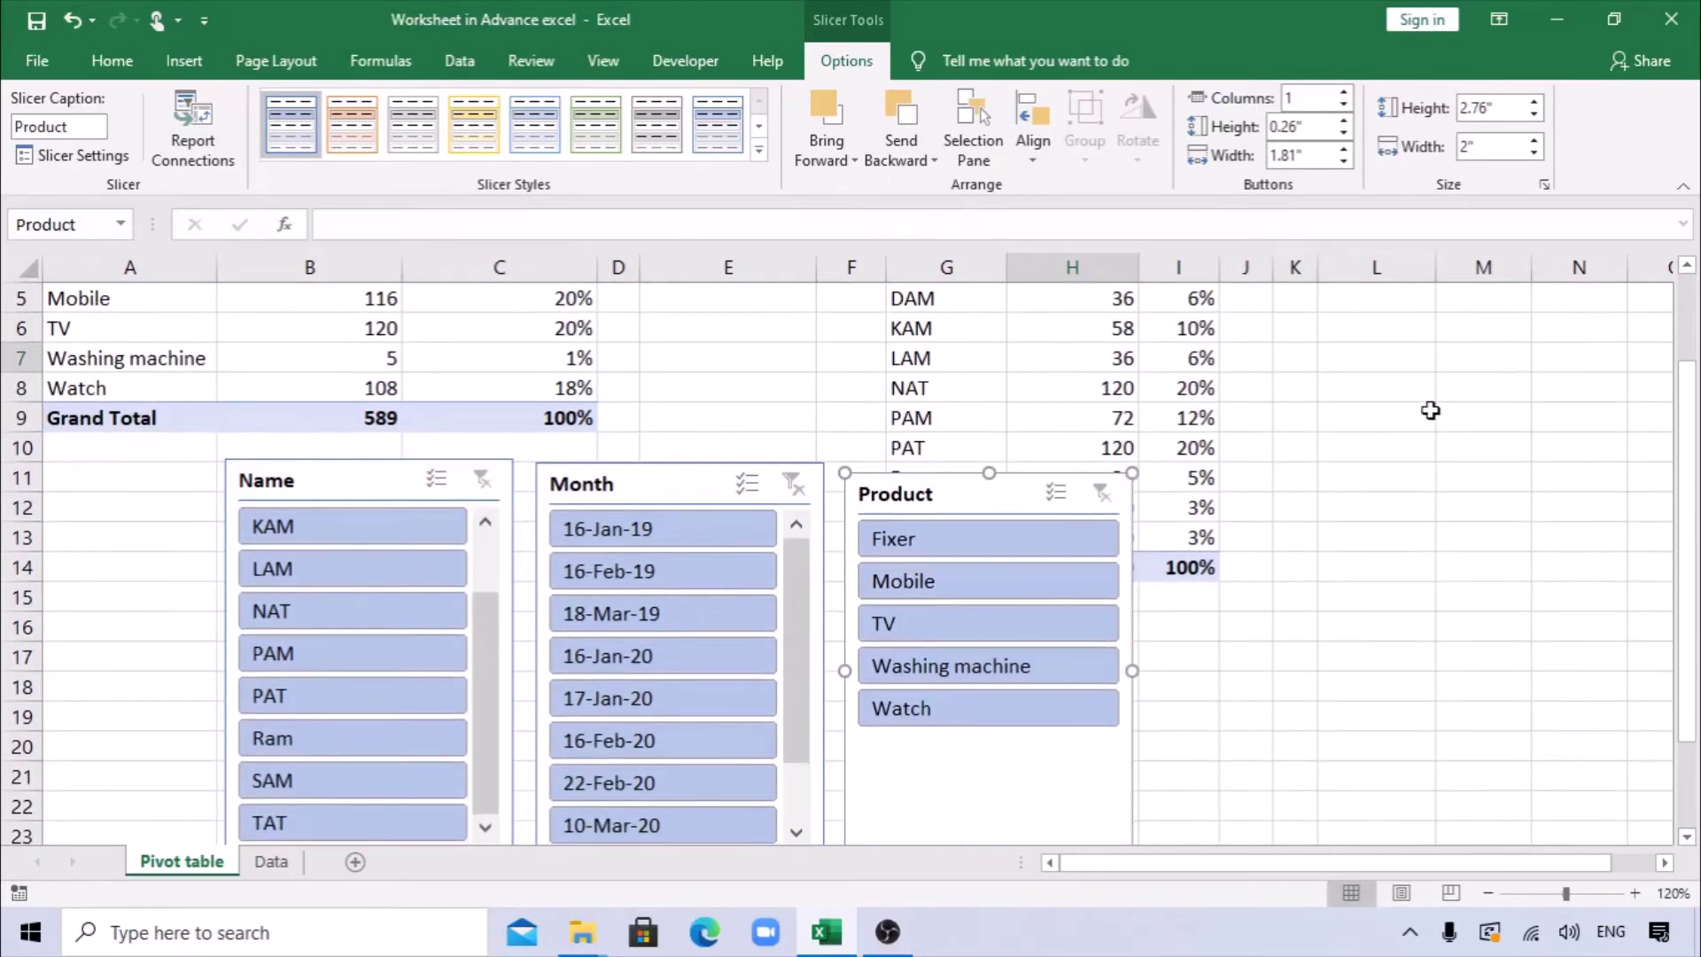
pyautogui.scroll(1, 1692, 279)
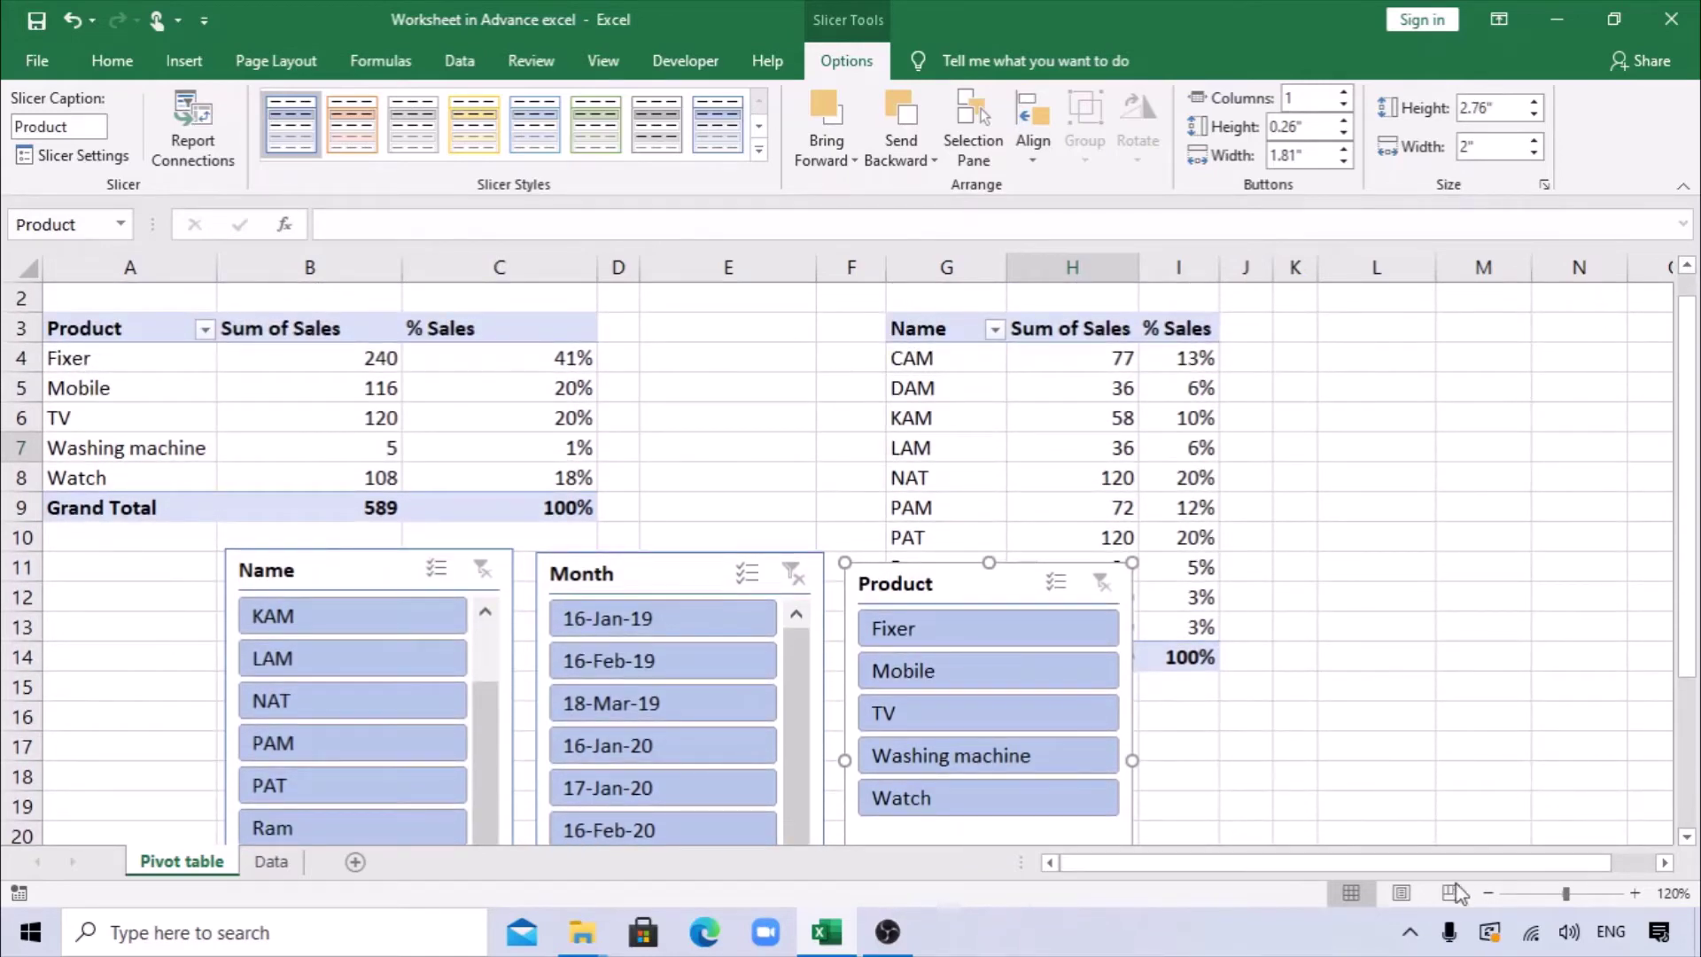
pyautogui.click(1488, 893)
pyautogui.click(1488, 892)
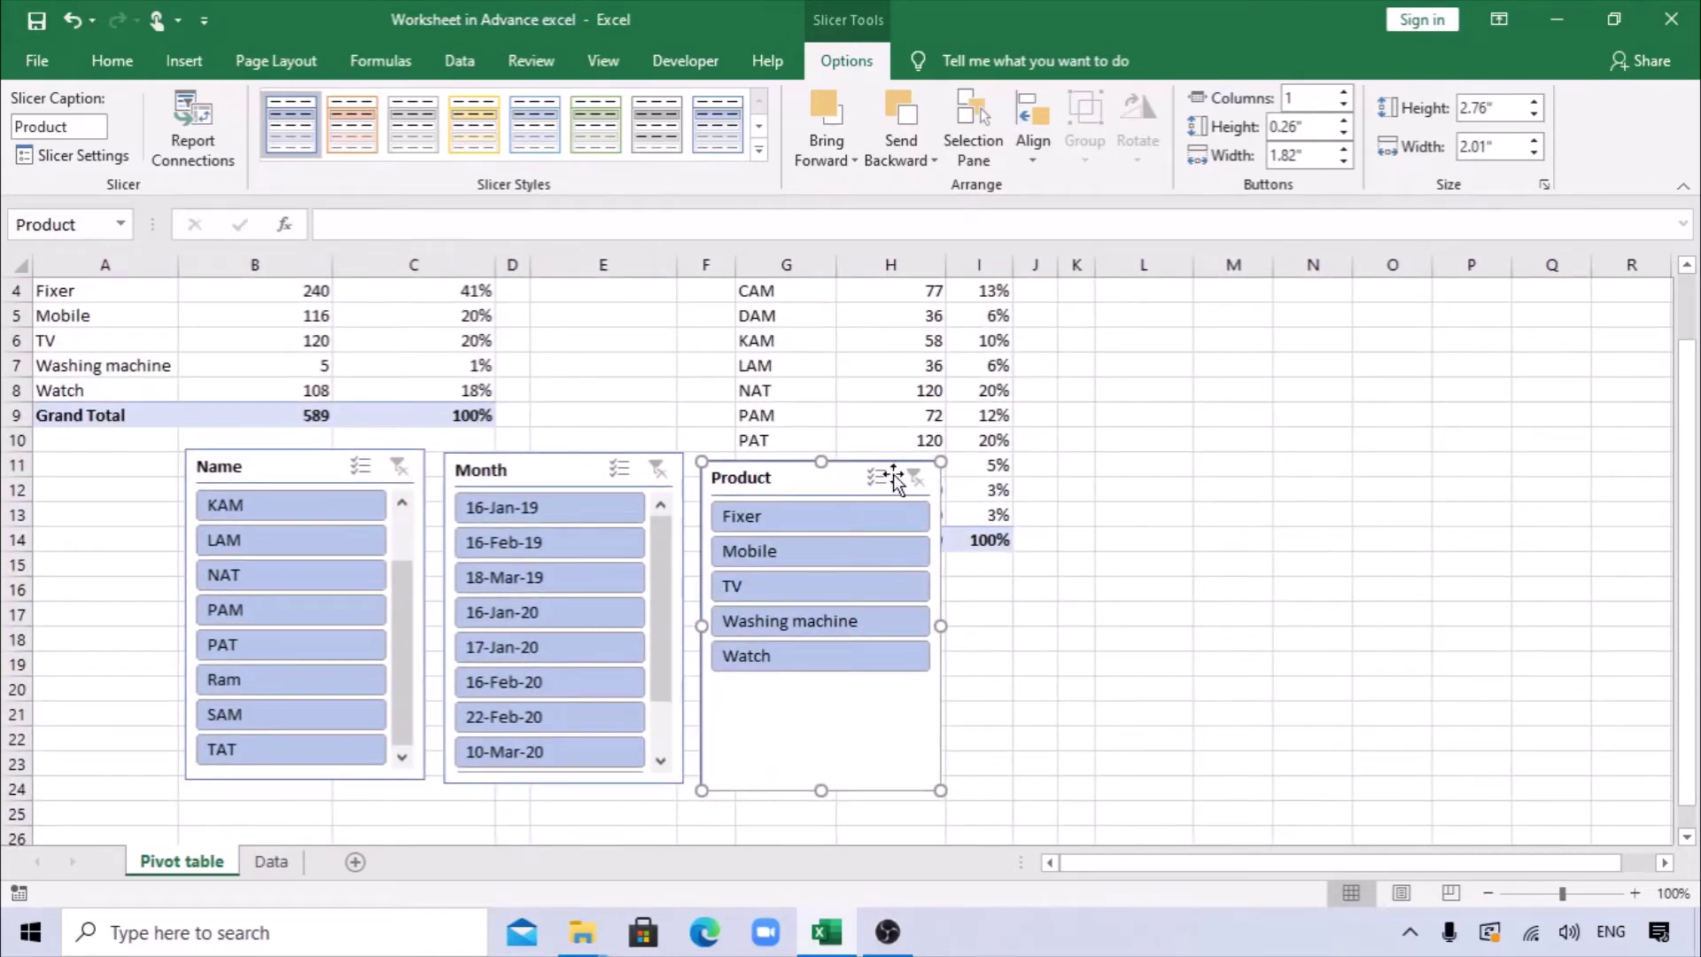
pyautogui.moveTo(868, 475); pyautogui.dragTo(1556, 350)
pyautogui.moveTo(539, 445); pyautogui.dragTo(1267, 340)
pyautogui.moveTo(290, 473); pyautogui.dragTo(983, 598)
pyautogui.click(1036, 441)
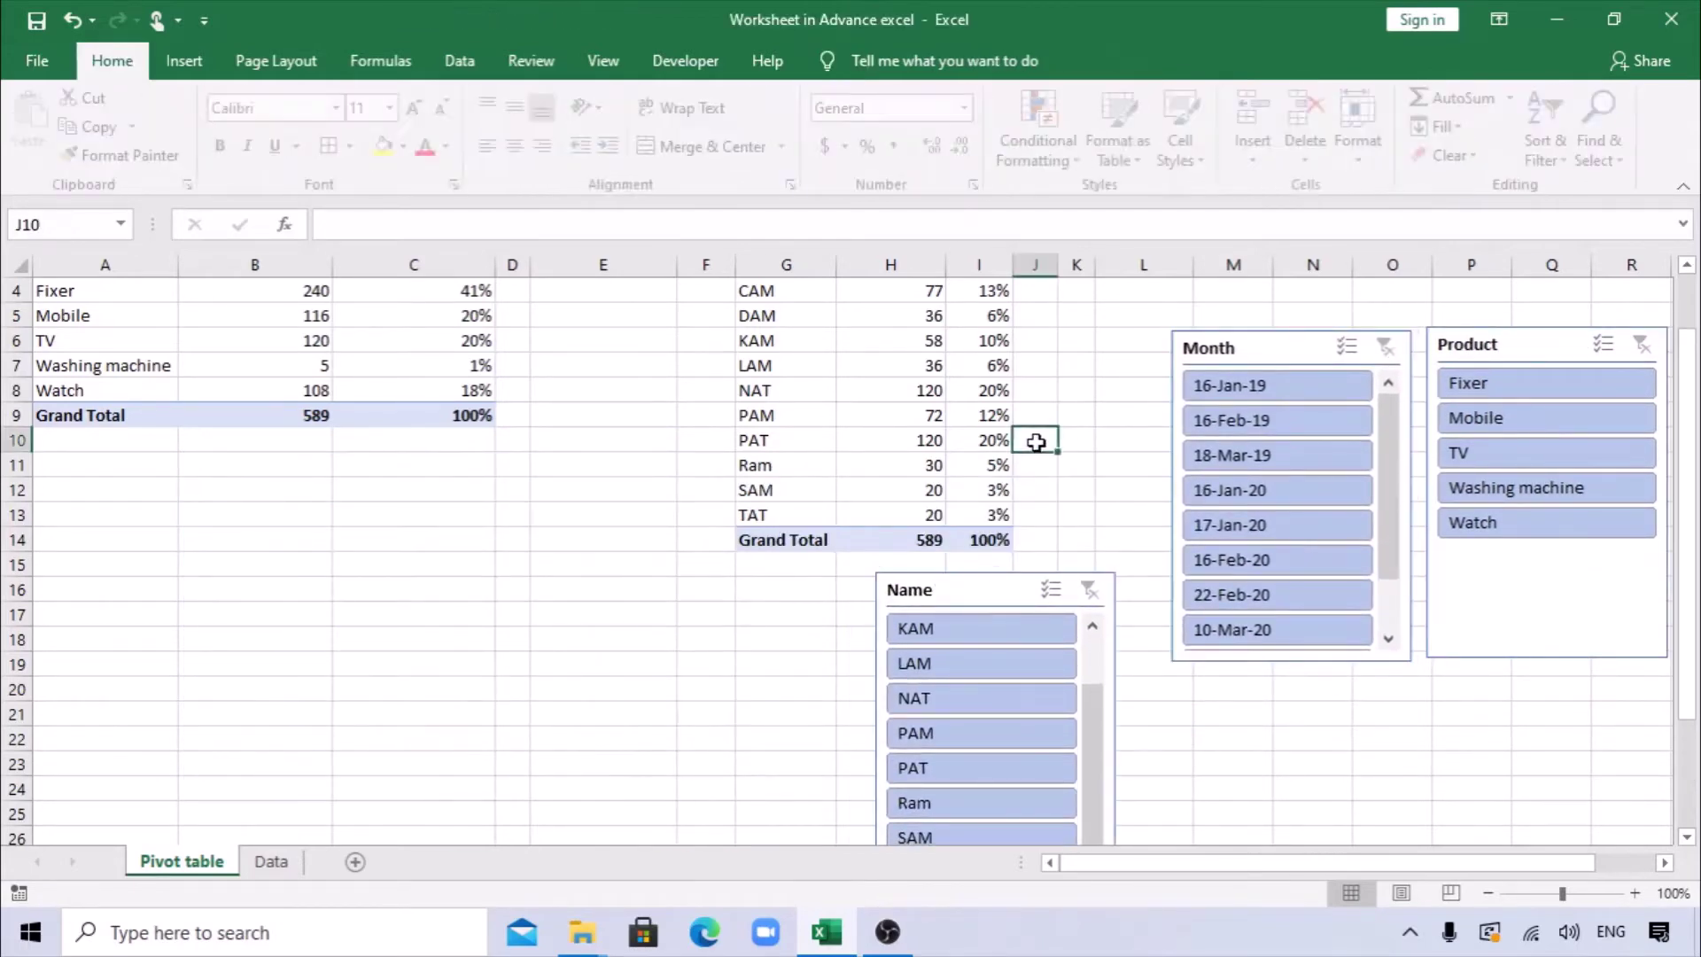
# Step: Move the whole Name PivotTable, including its Month filter, below the Product PivotTable, starting at cell A14
pyautogui.scroll(1, 1037, 441)
pyautogui.moveTo(775, 288); pyautogui.dragTo(976, 615)
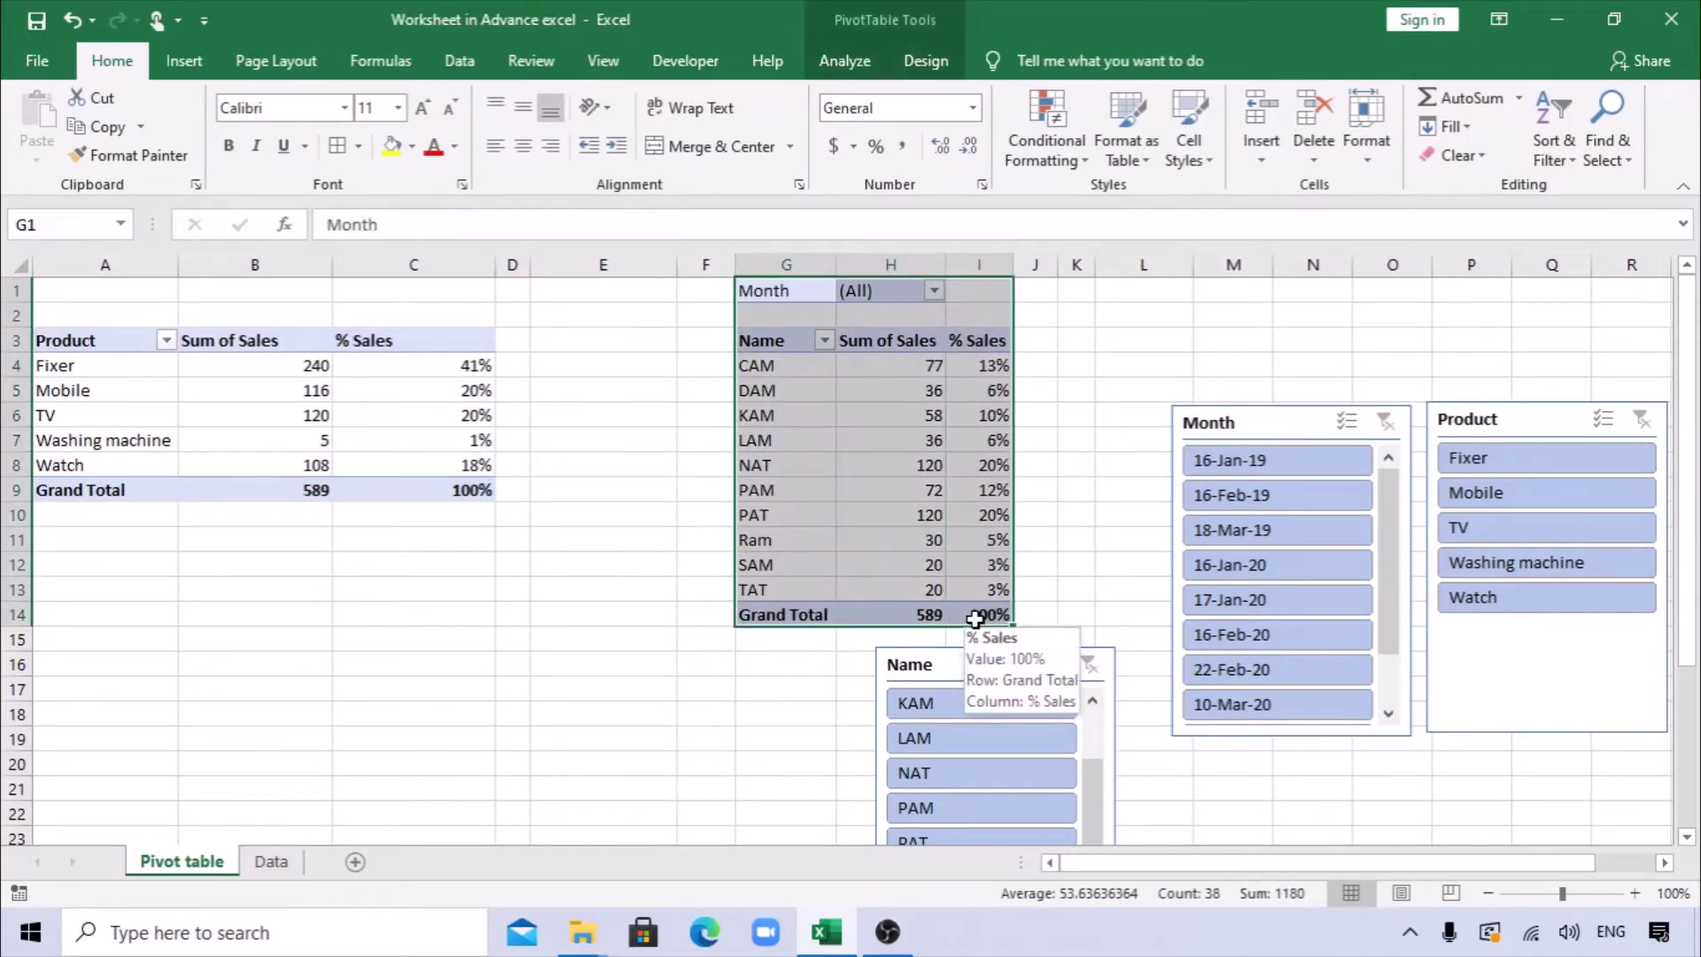
pyautogui.hotkey('ctrl', 'c')
pyautogui.click(90, 614)
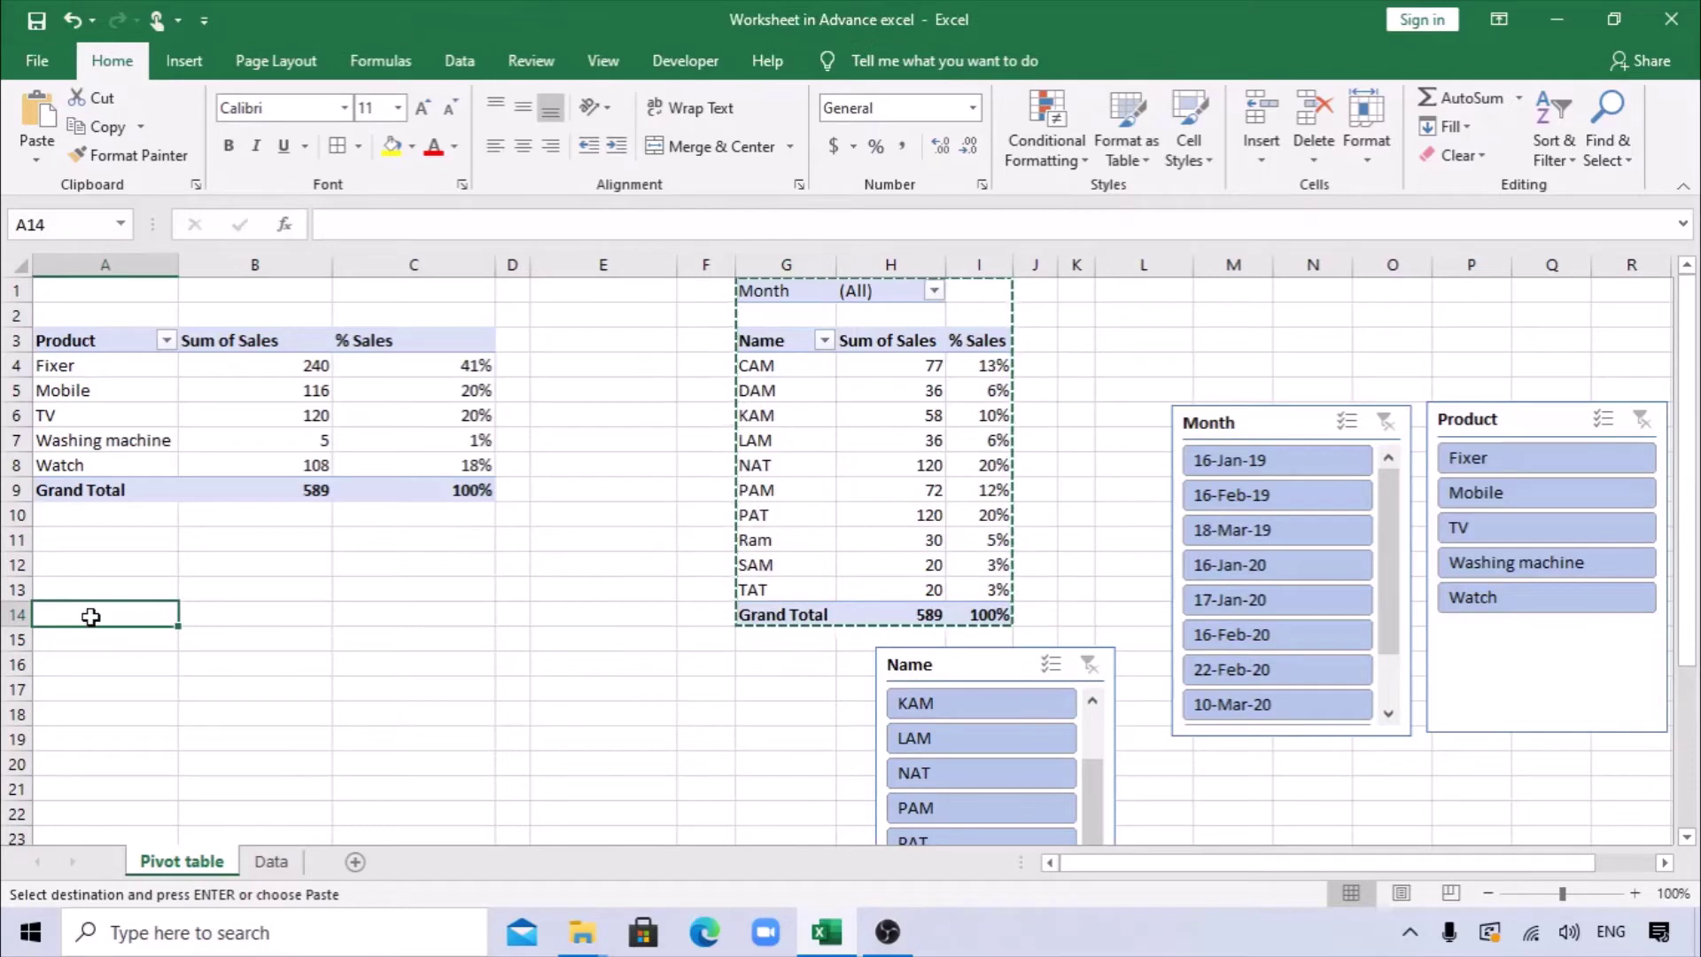
pyautogui.hotkey('ctrl', 'v')
# Step: Line up the Name, Month and Product slicers in a row beside the two stacked PivotTables
pyautogui.moveTo(945, 664); pyautogui.dragTo(785, 317)
pyautogui.moveTo(1204, 398); pyautogui.dragTo(1062, 285)
pyautogui.moveTo(1529, 412); pyautogui.dragTo(1432, 285)
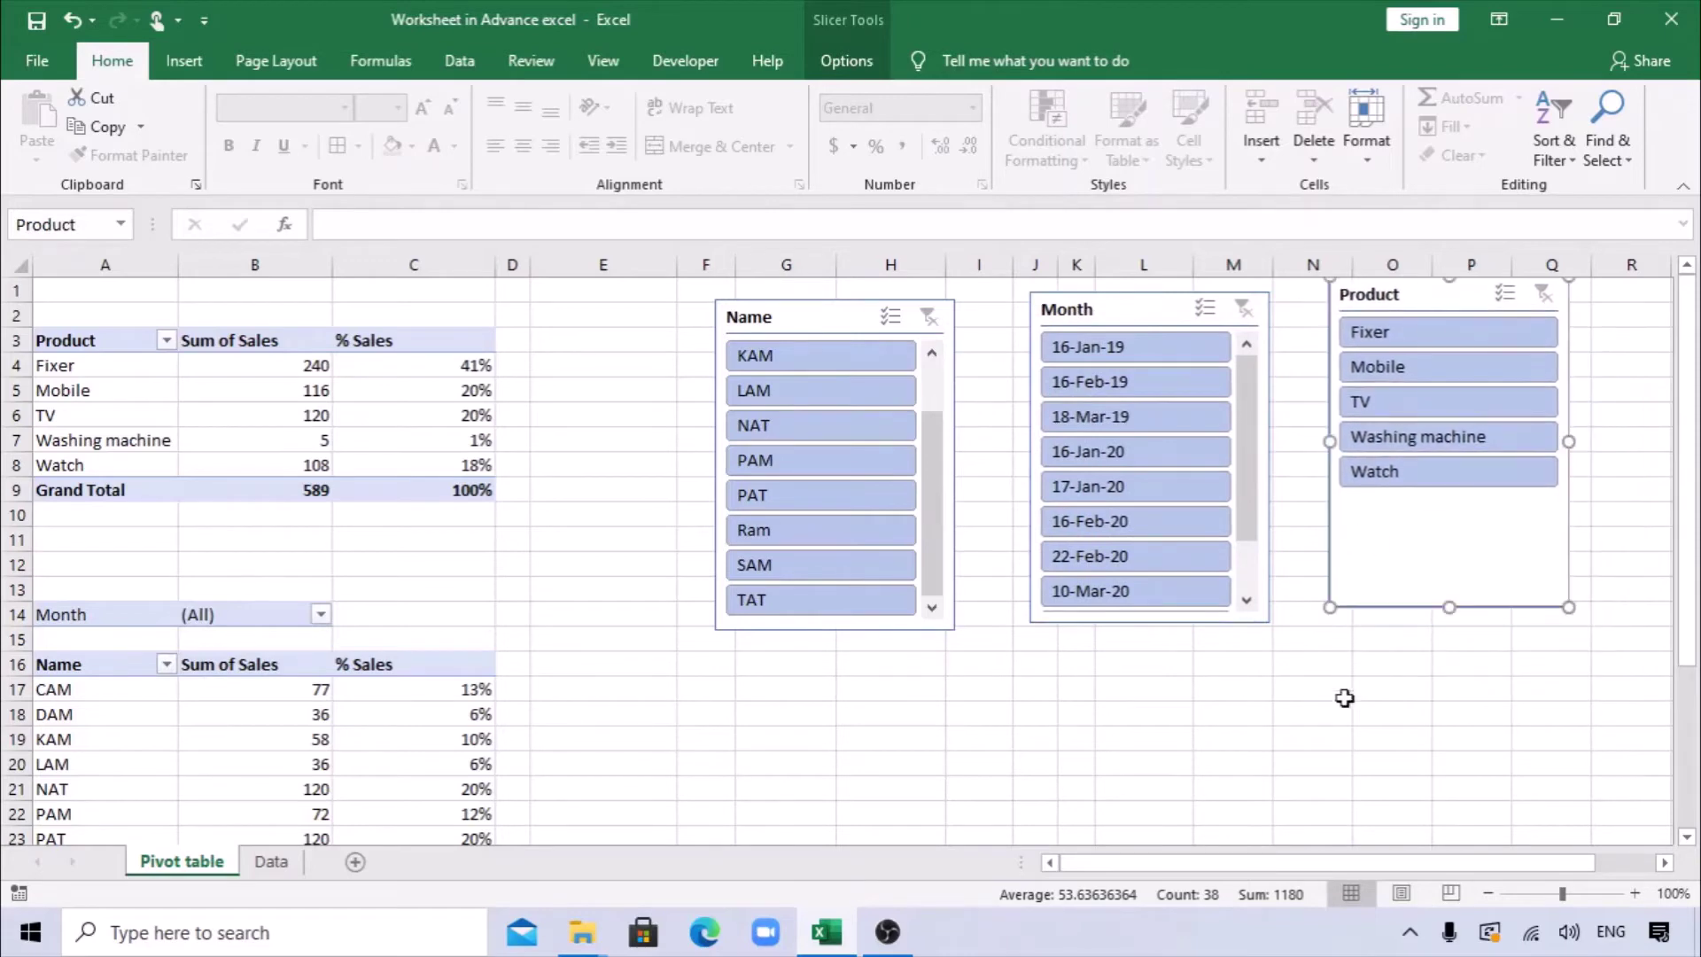
pyautogui.click(1319, 738)
# Step: Filter with the slicers to month 16-Feb-19, product Fixer and the first visible name
pyautogui.click(1098, 382)
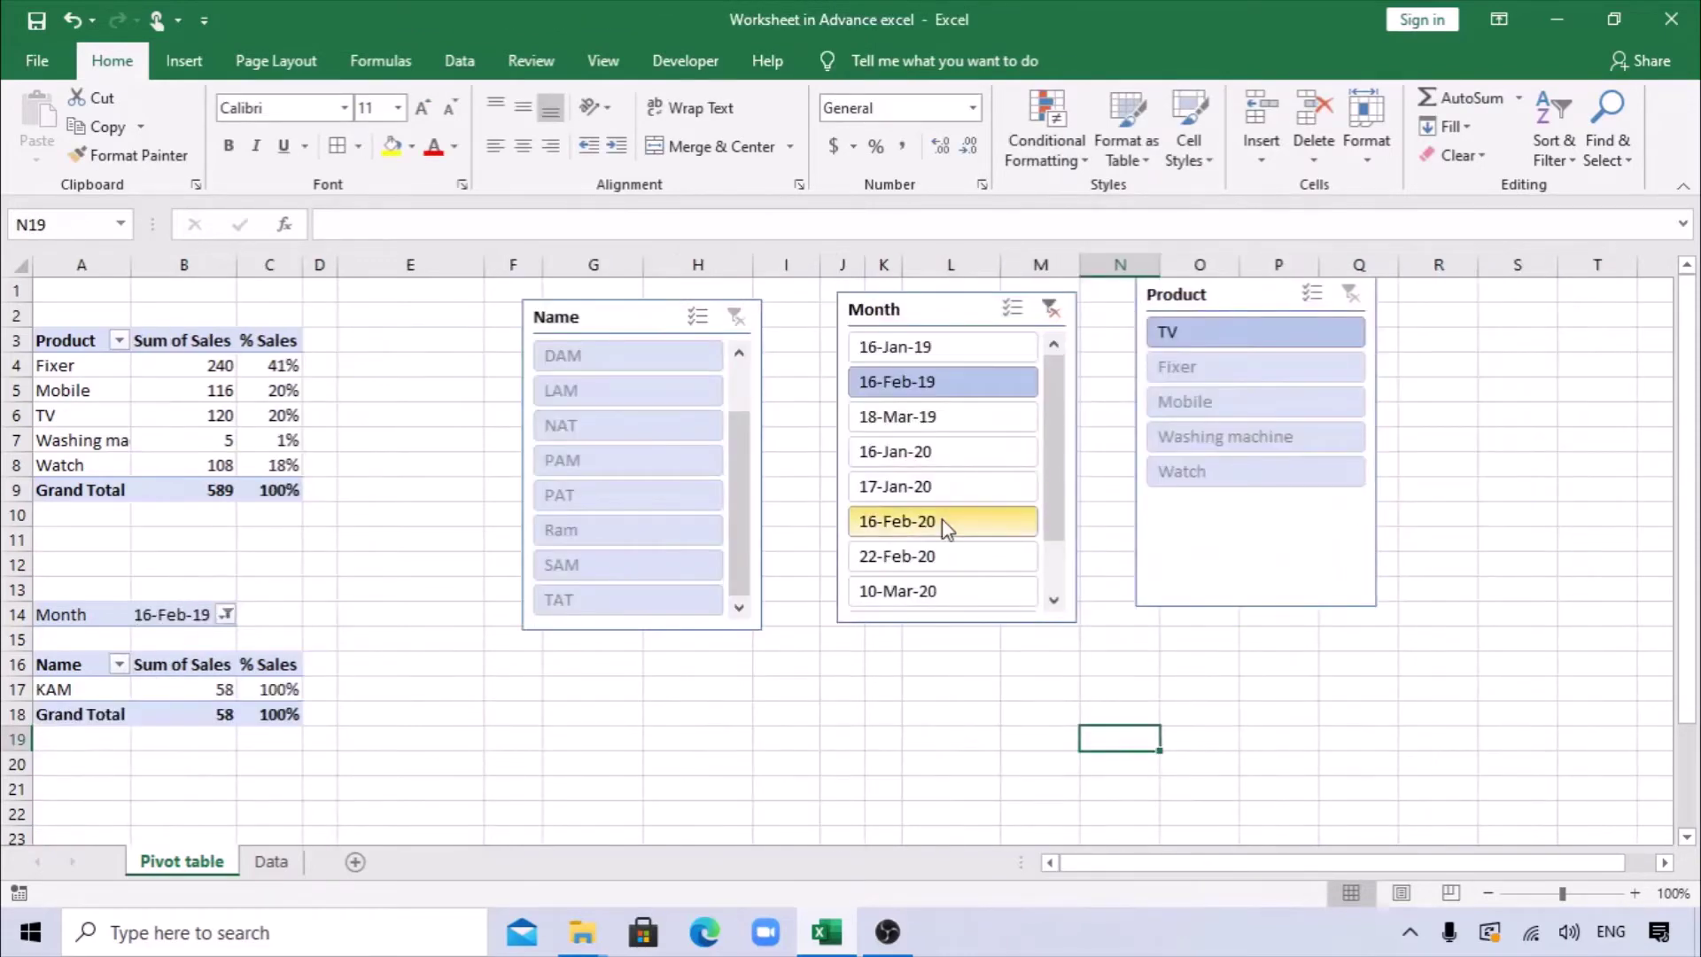
pyautogui.click(1245, 366)
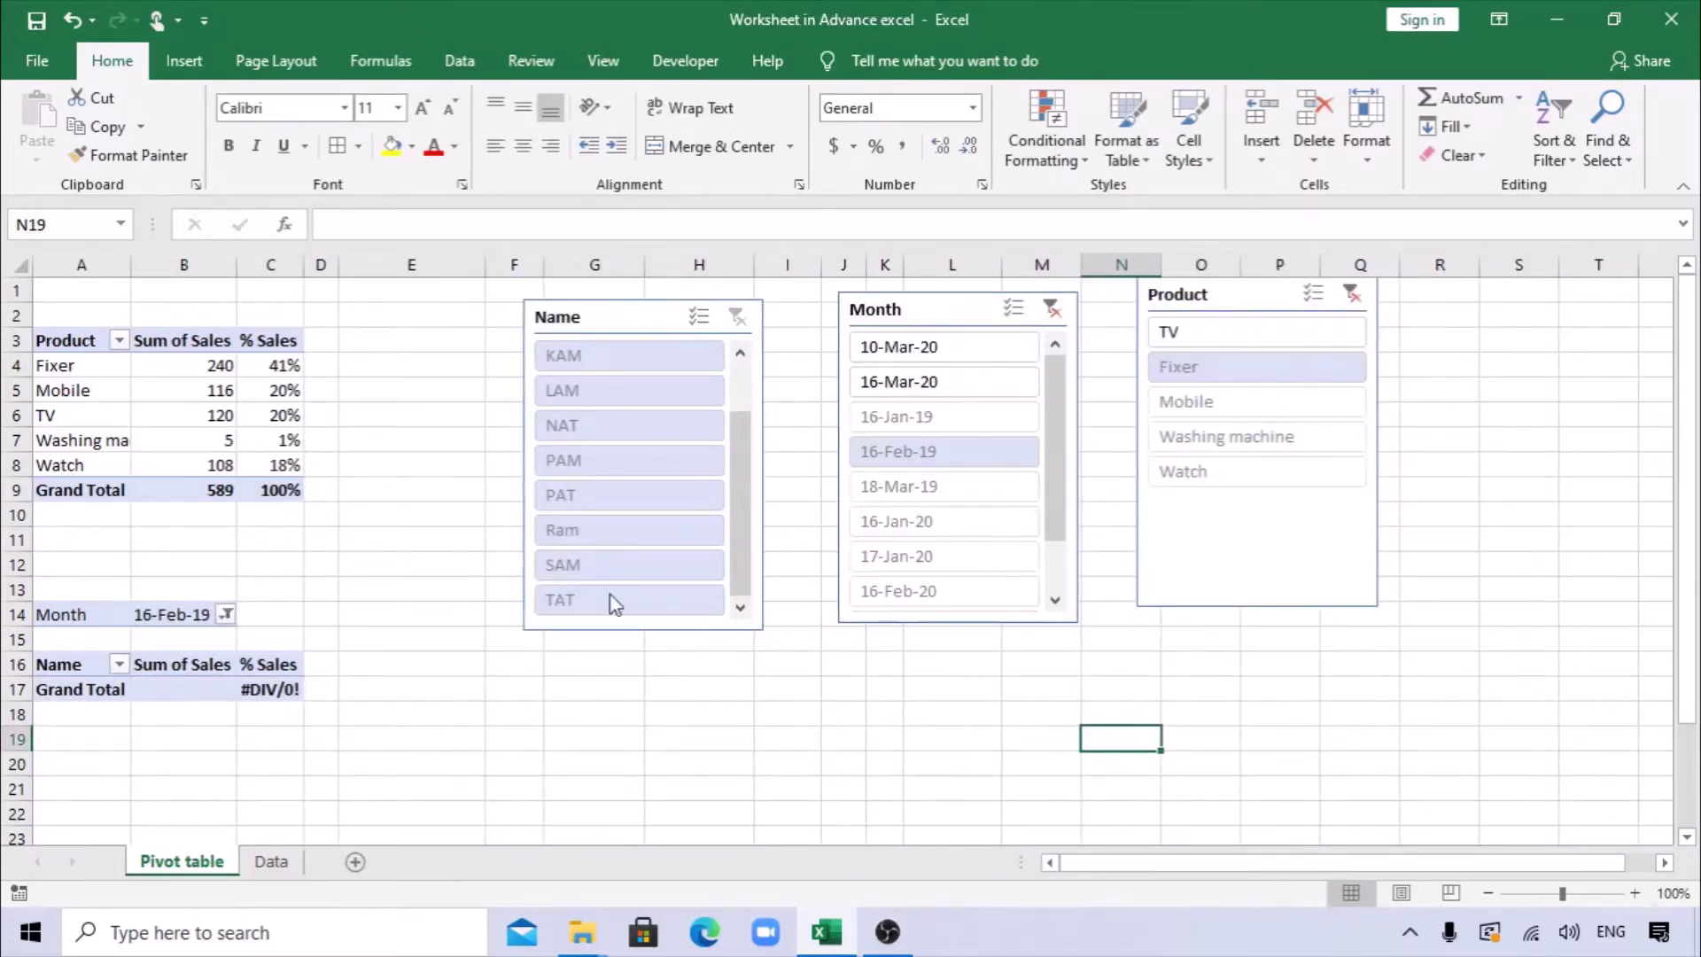
pyautogui.click(617, 359)
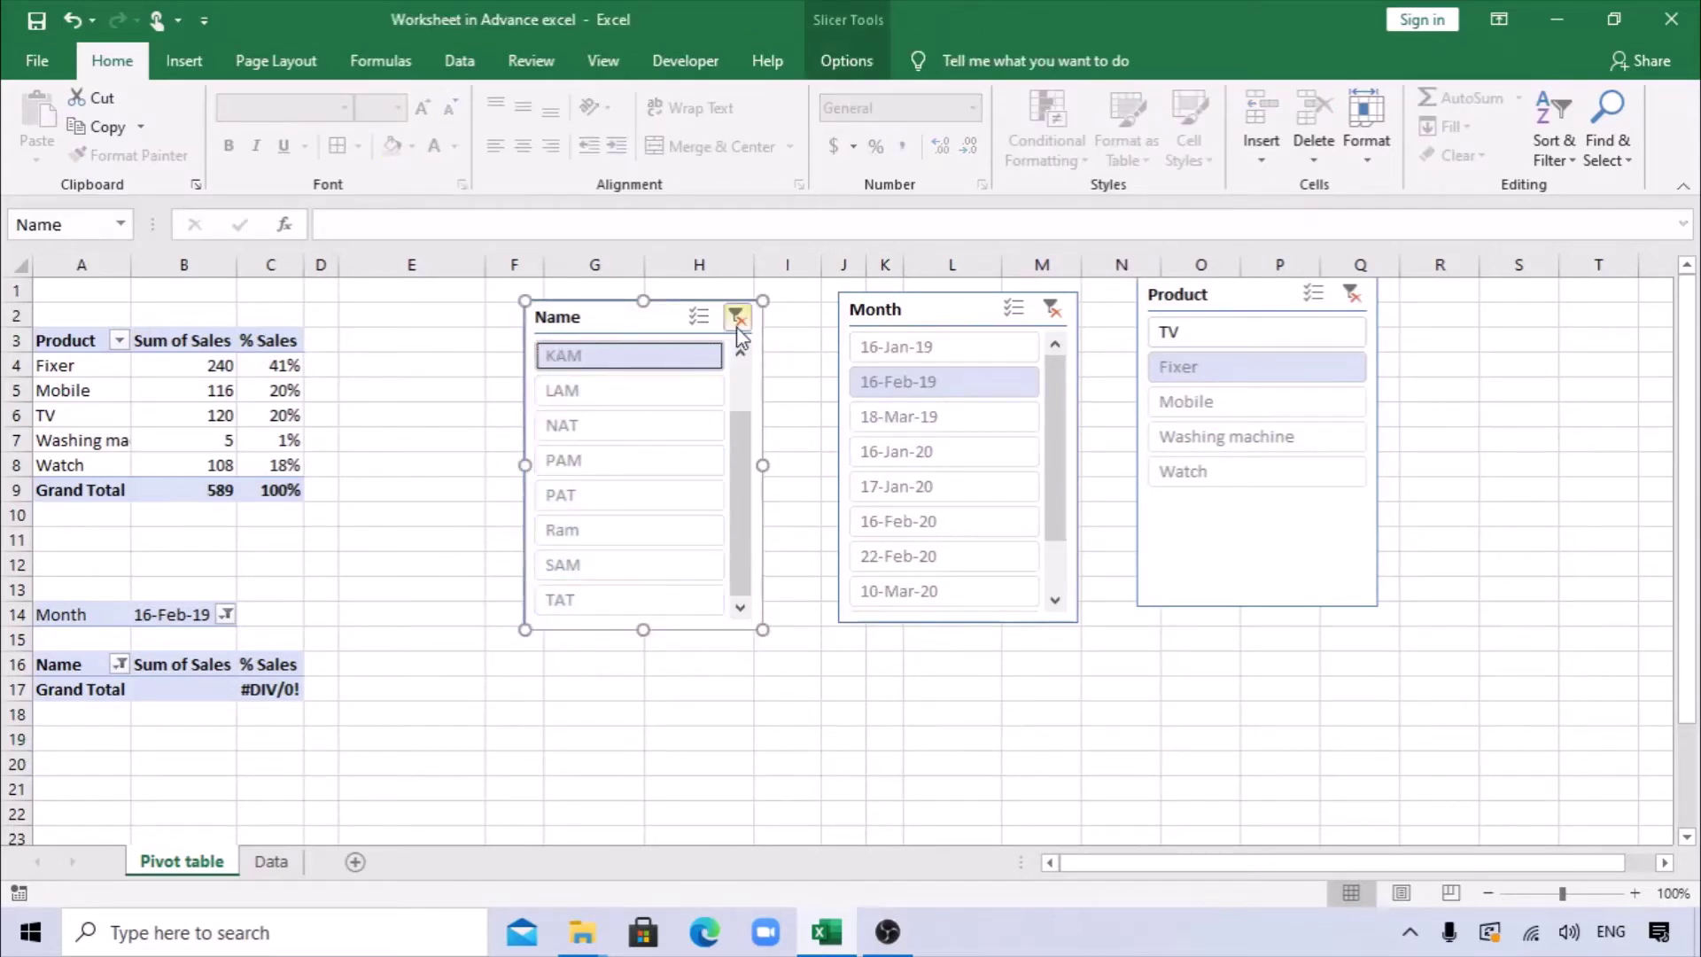
# Step: Clear the filters of the Name, Month and Product slicers
pyautogui.click(737, 321)
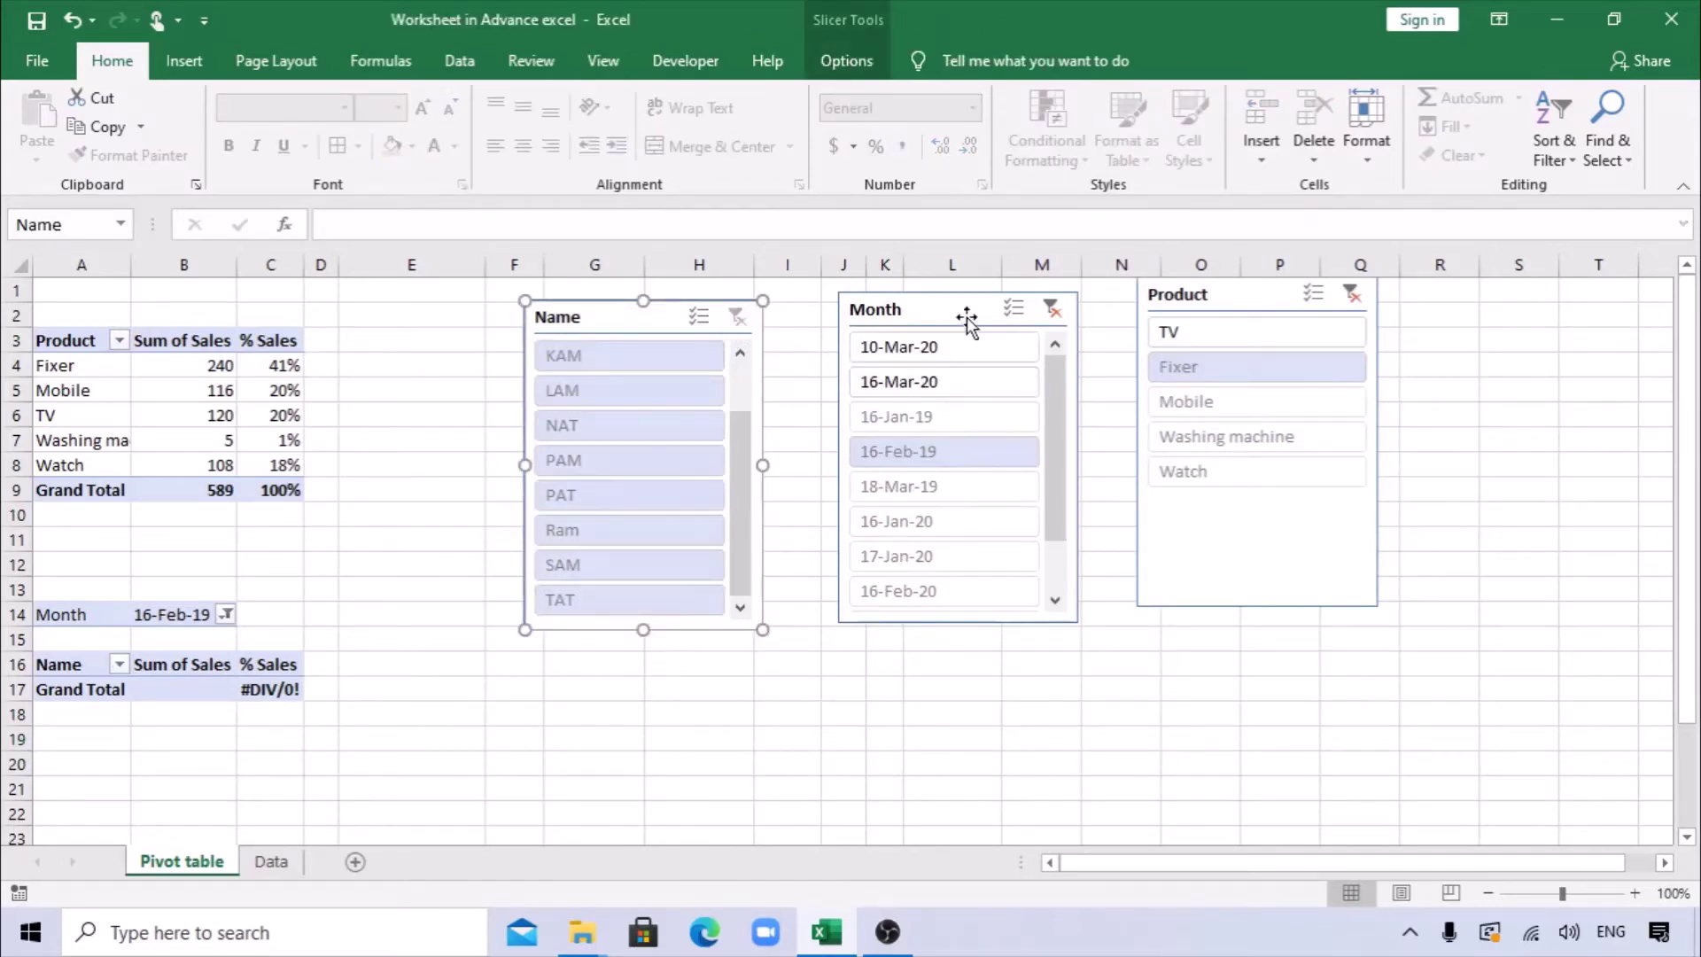
pyautogui.click(1053, 310)
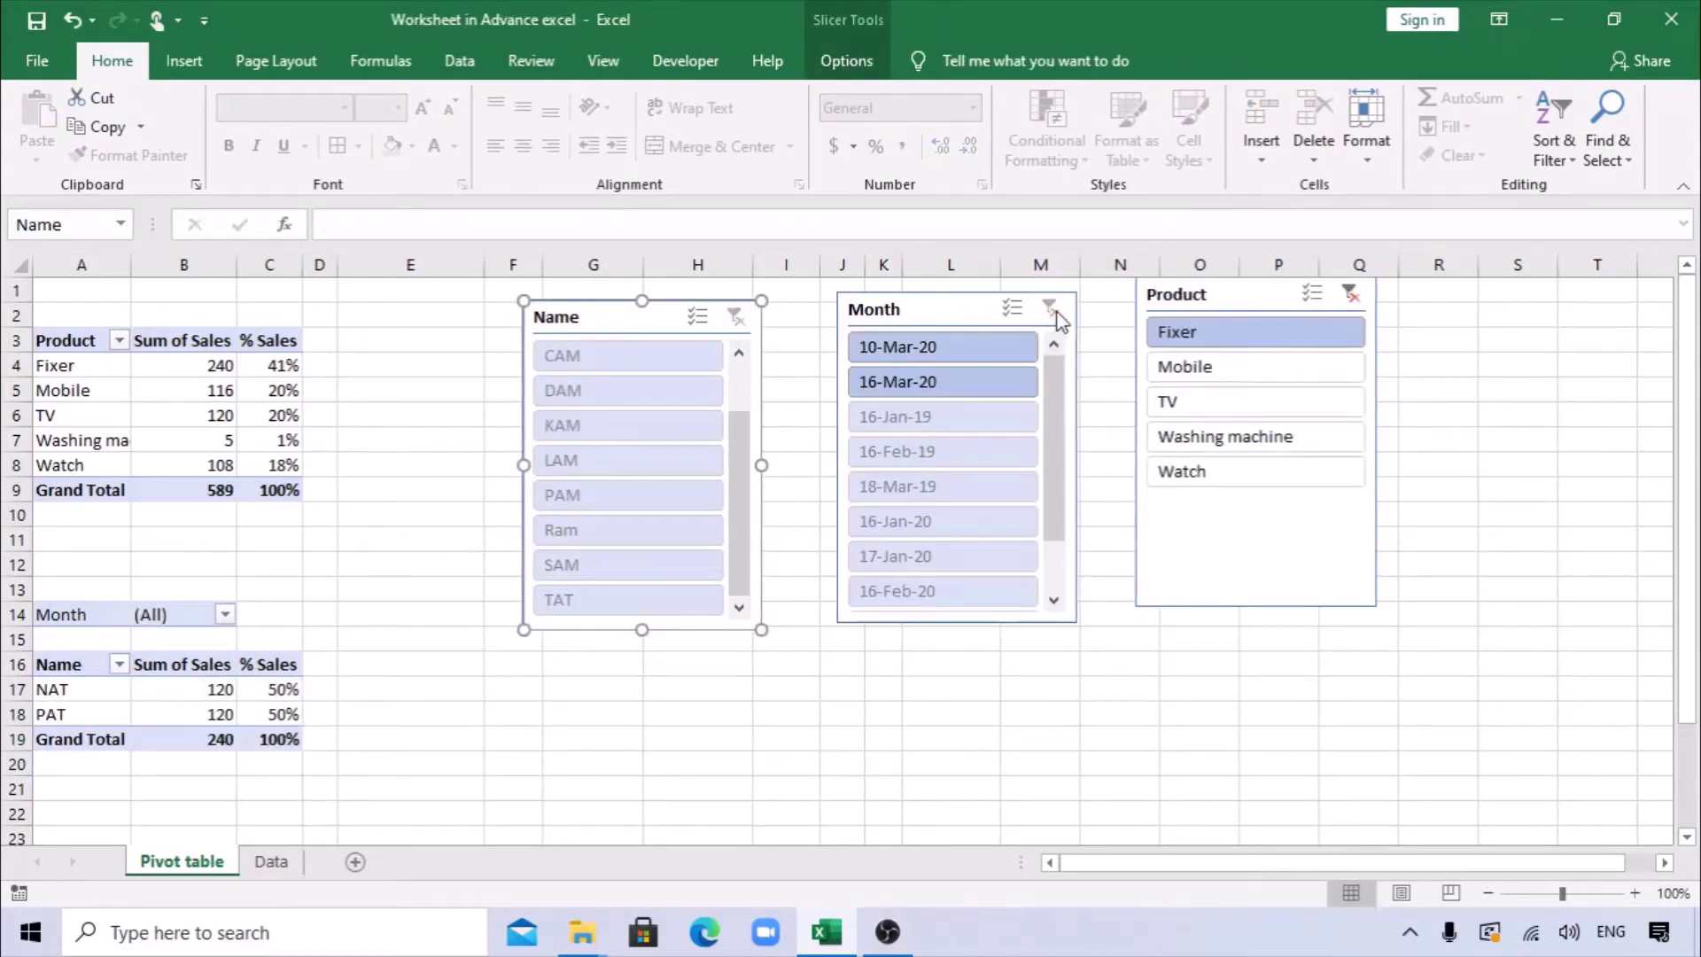
pyautogui.click(1350, 294)
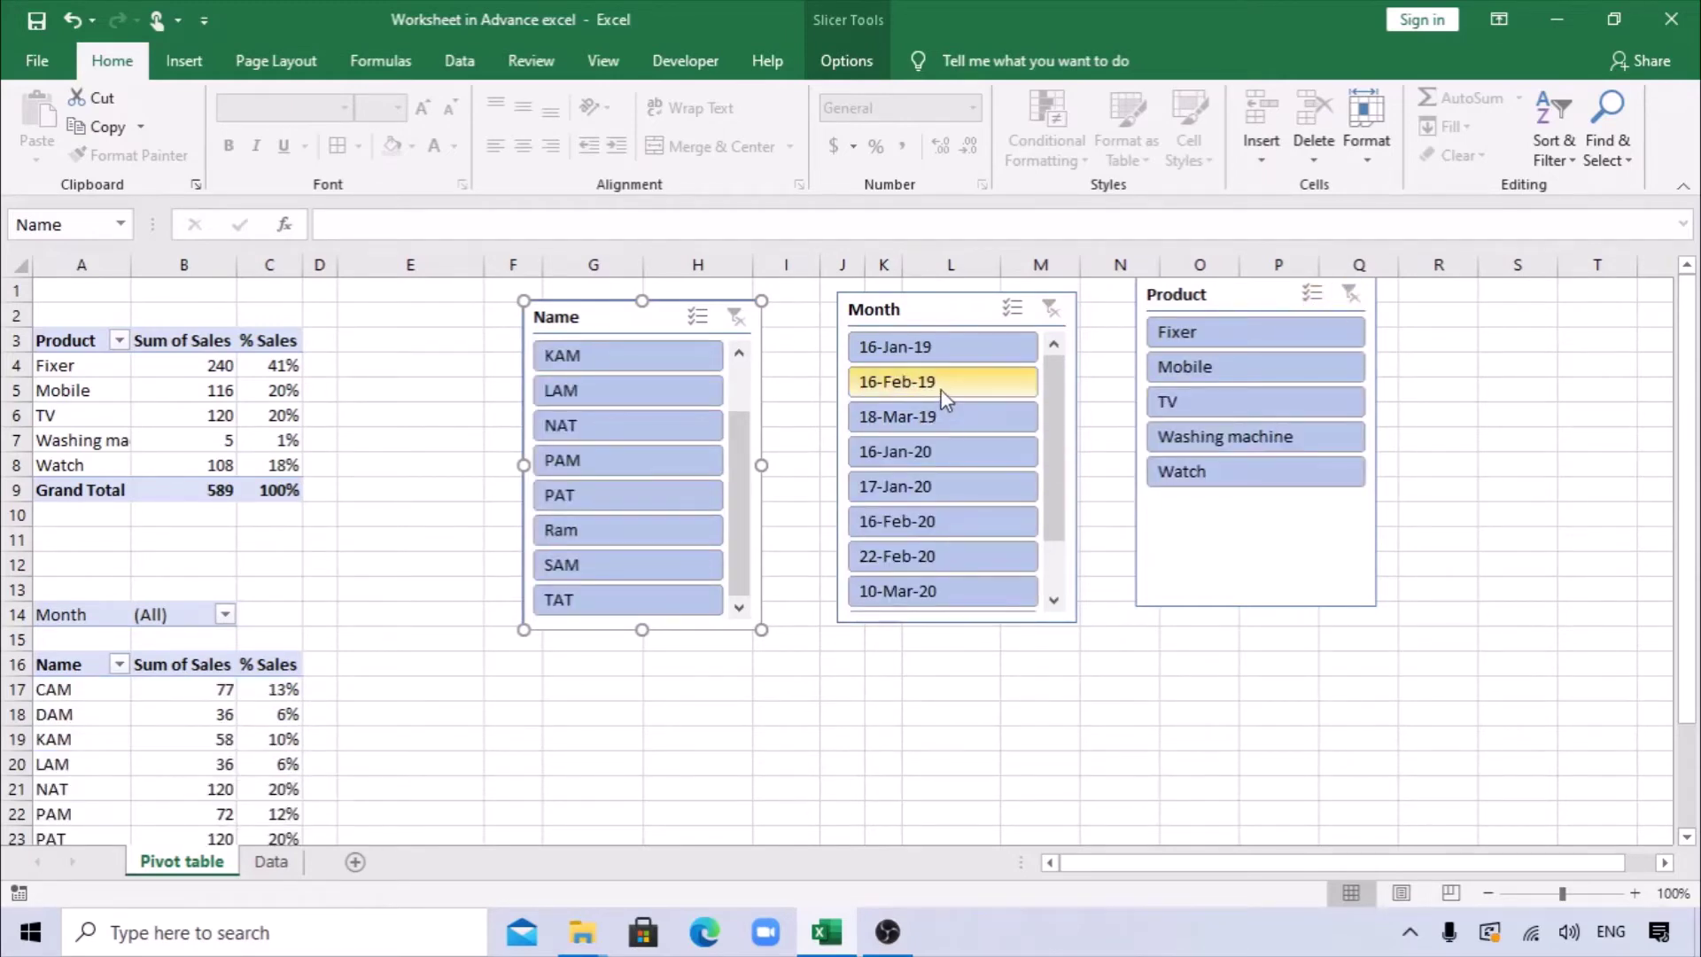
# Step: Filter to 16-Feb-19 with the Month slicer to compare both PivotTables, and clear that filter again
pyautogui.click(969, 381)
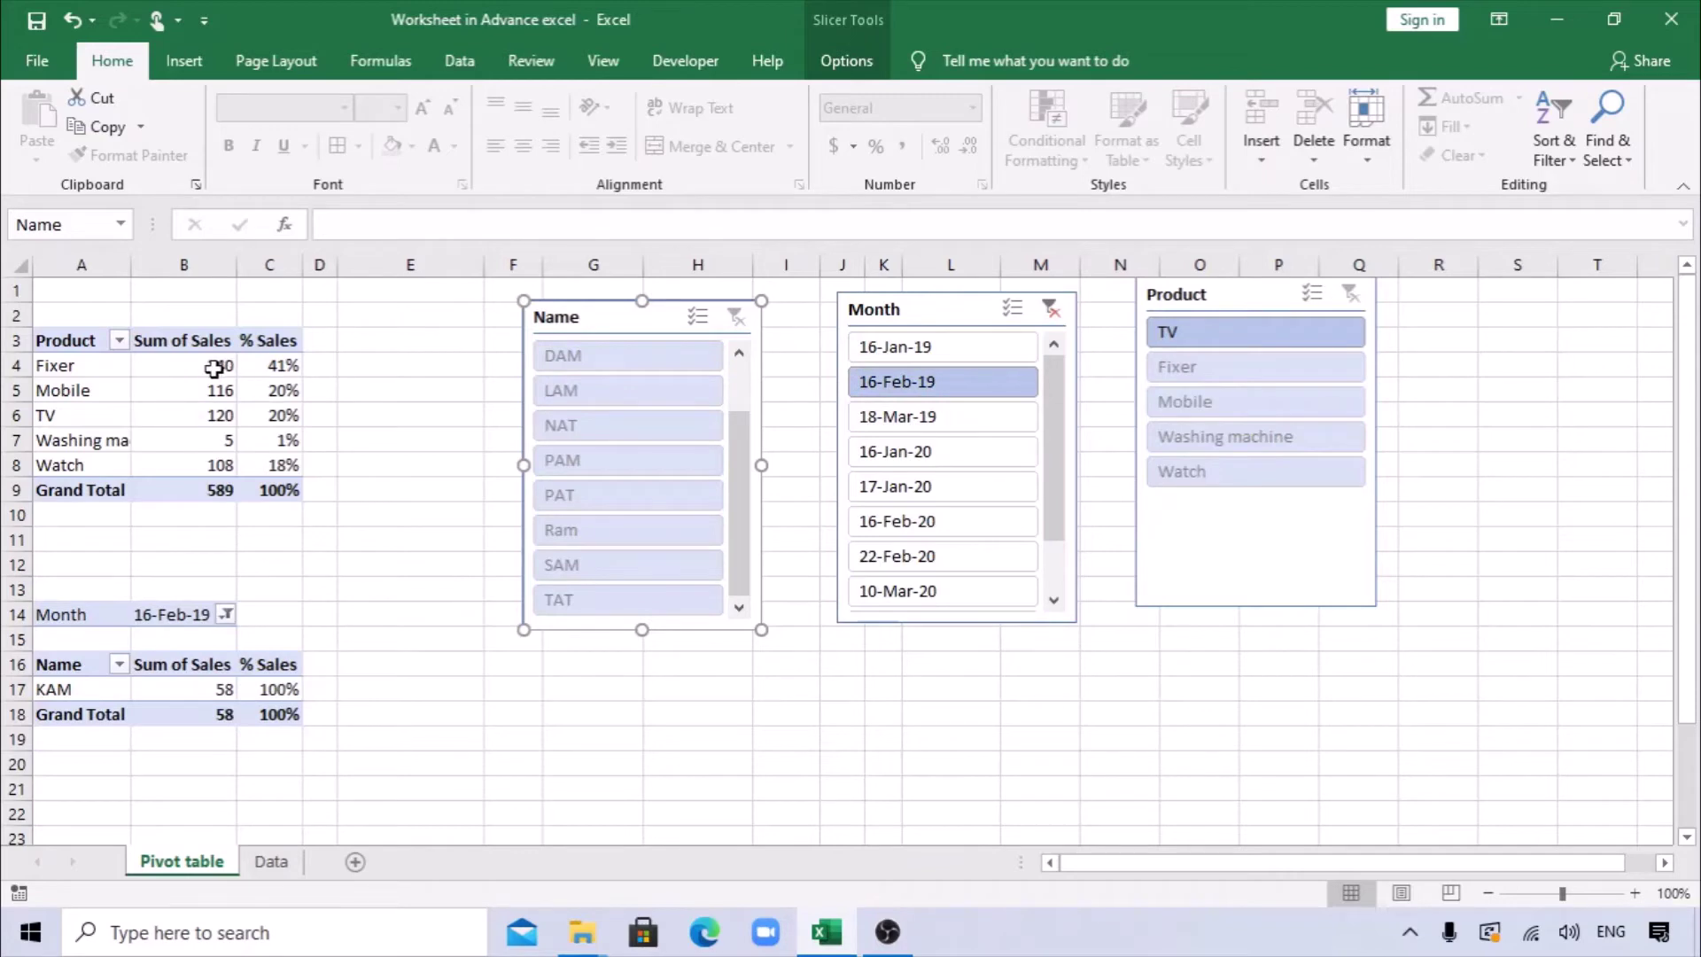
pyautogui.click(1051, 308)
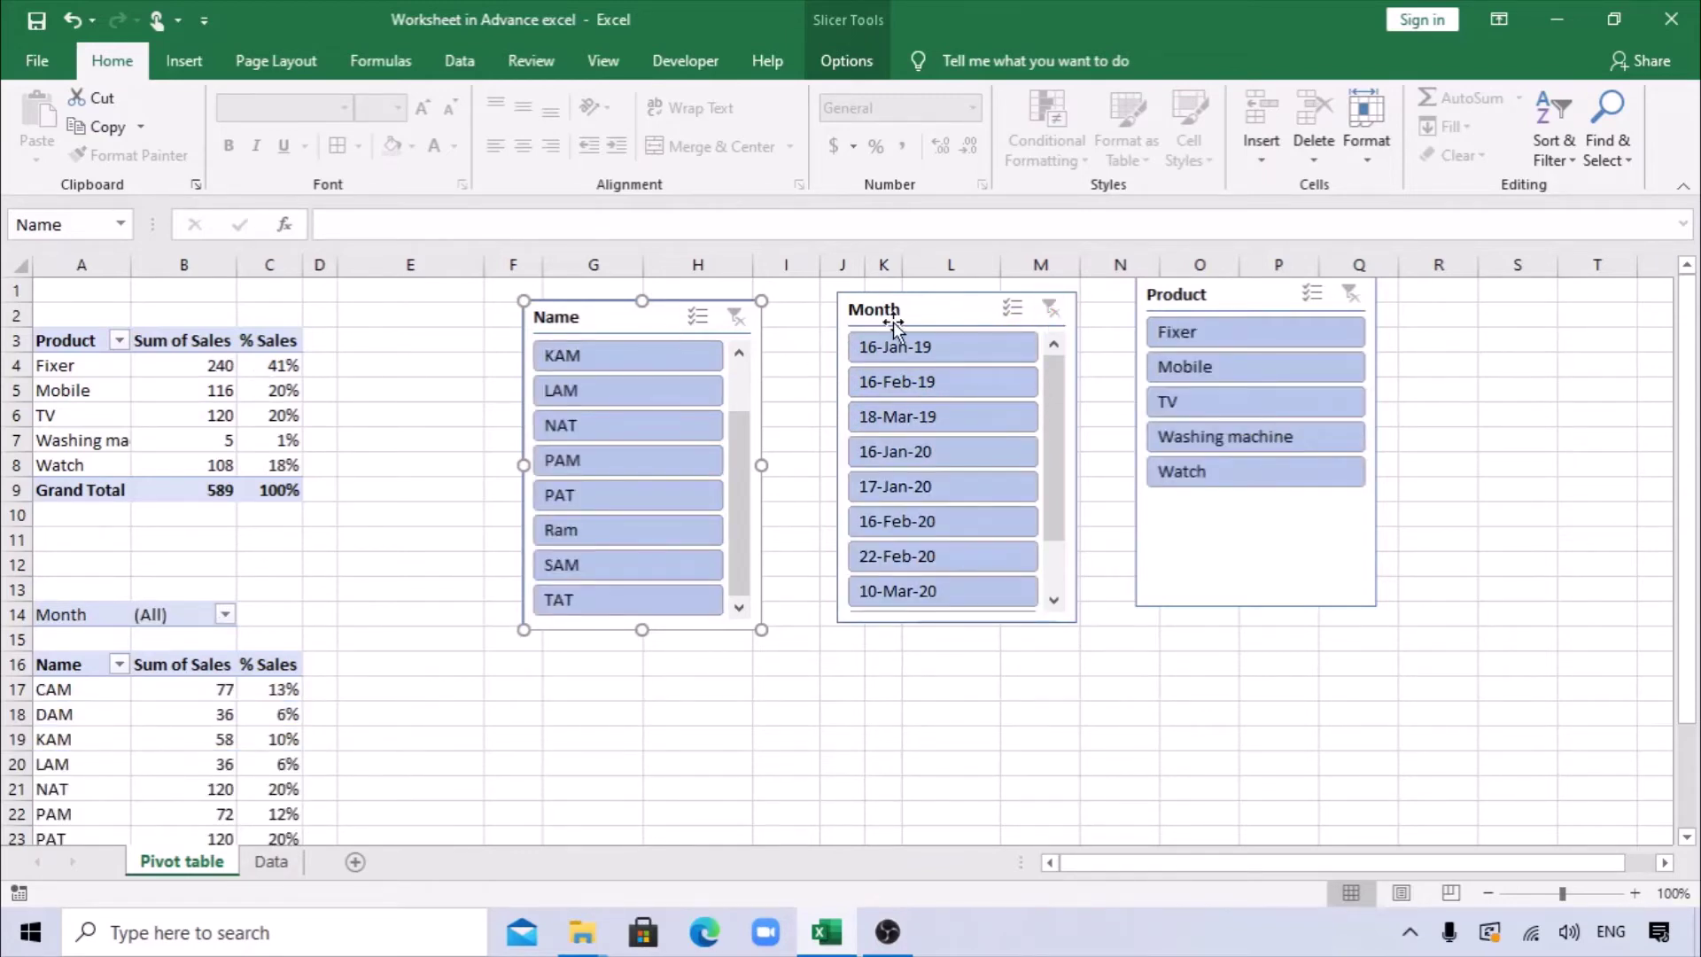
pyautogui.click(954, 311)
pyautogui.click(1412, 364)
# Step: Try to reach the report connections for the Product, Month and Name slicers together
pyautogui.click(1262, 297)
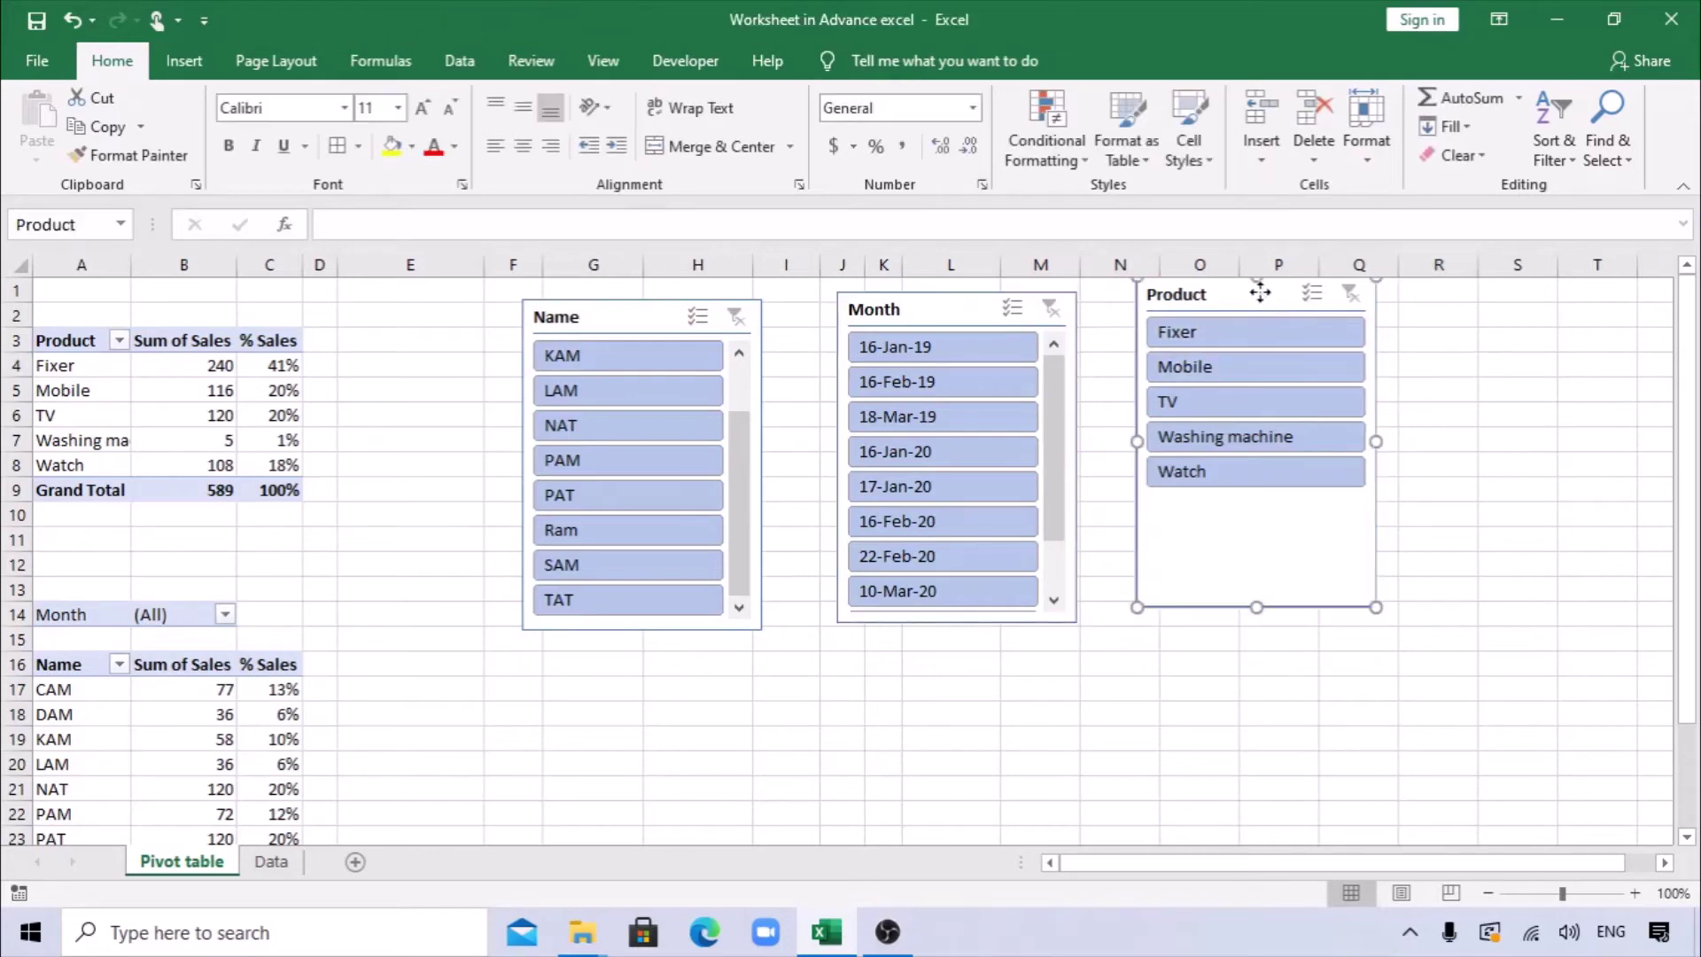
pyautogui.keyDown('ctrl'); pyautogui.click(971, 304); pyautogui.keyUp('ctrl')
pyautogui.keyDown('ctrl'); pyautogui.click(675, 321); pyautogui.keyUp('ctrl')
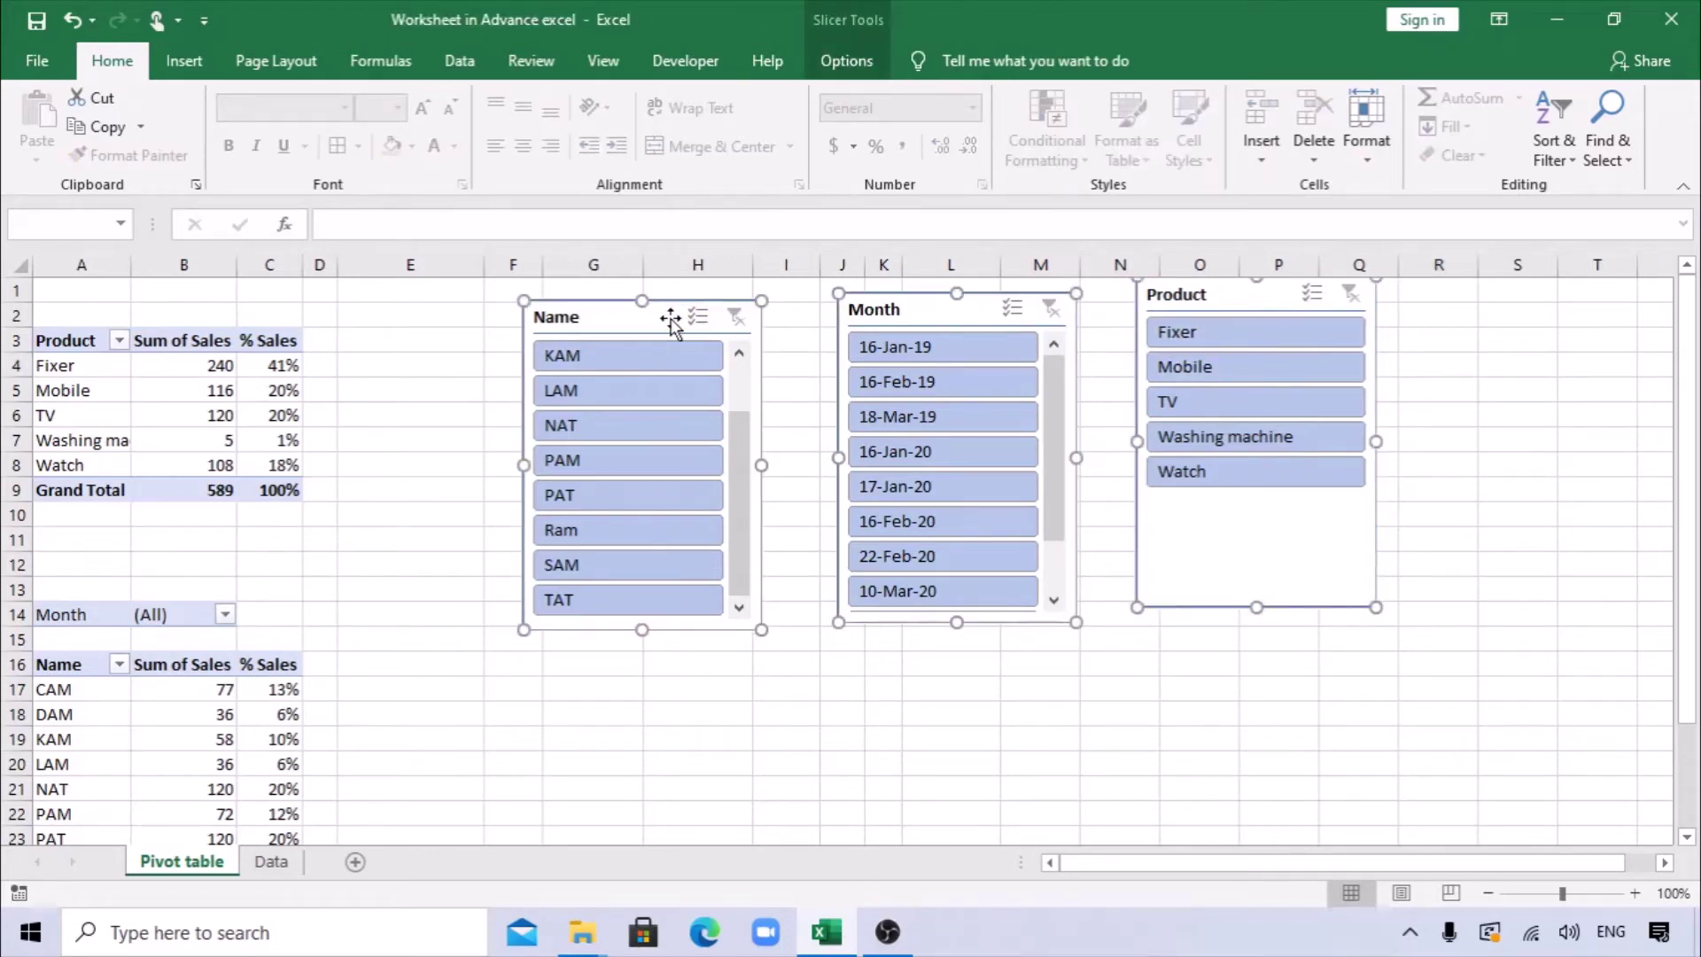
pyautogui.rightClick(671, 322)
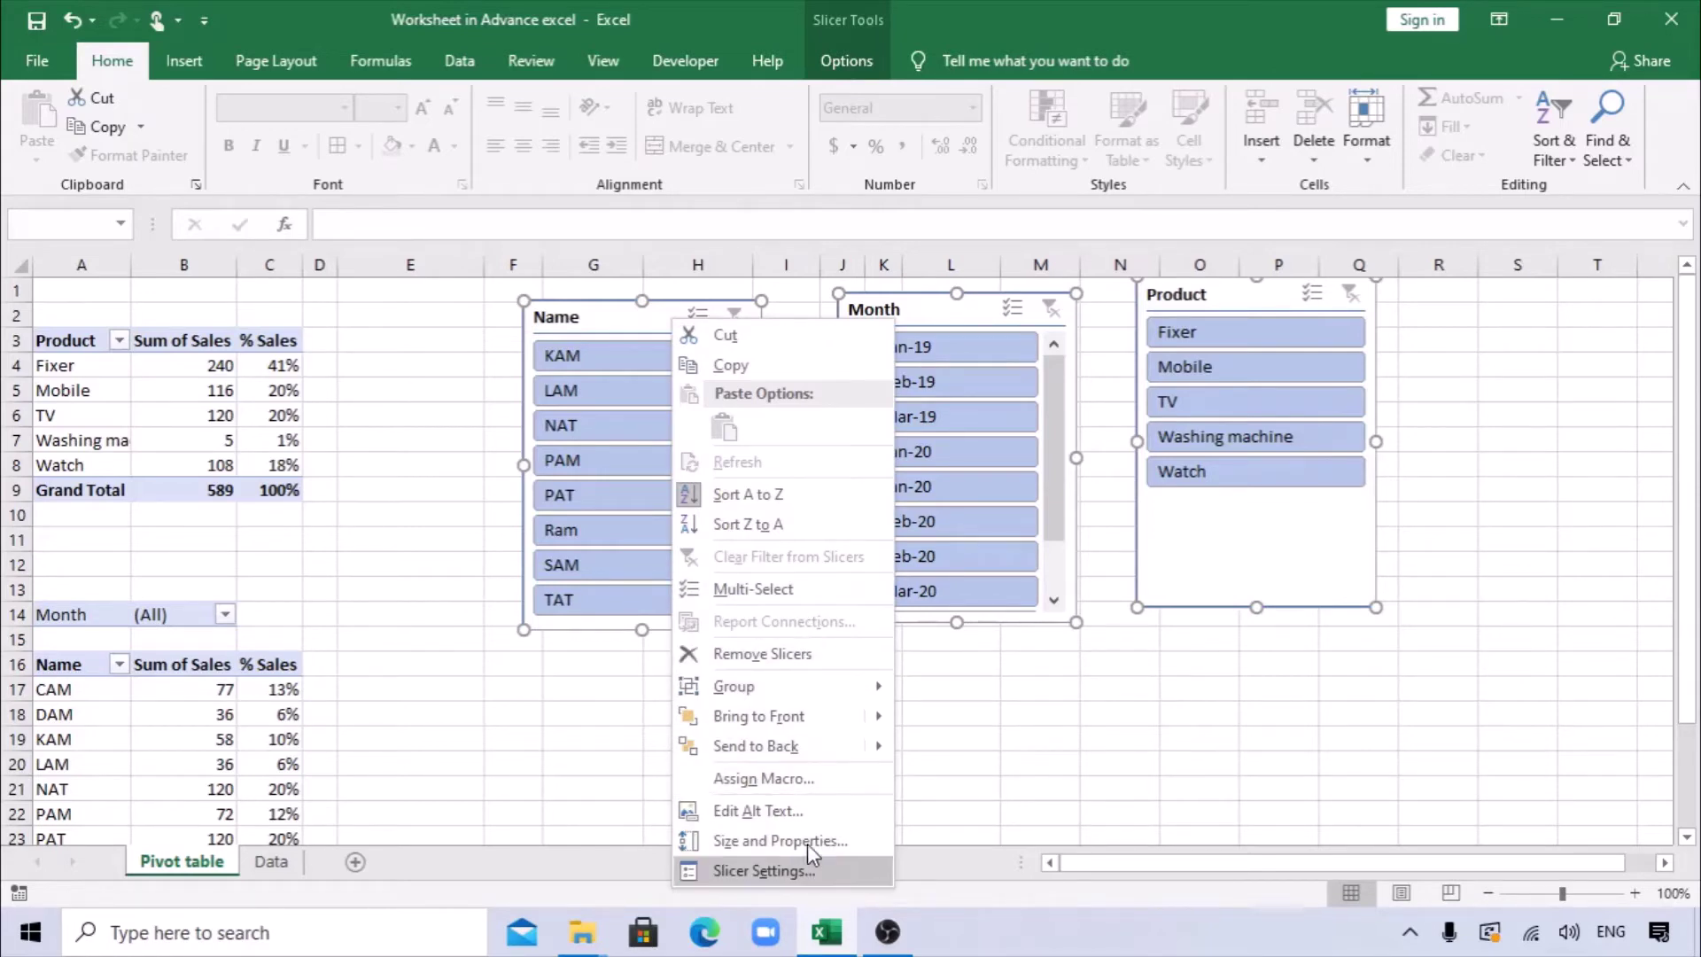
pyautogui.press('Escape')
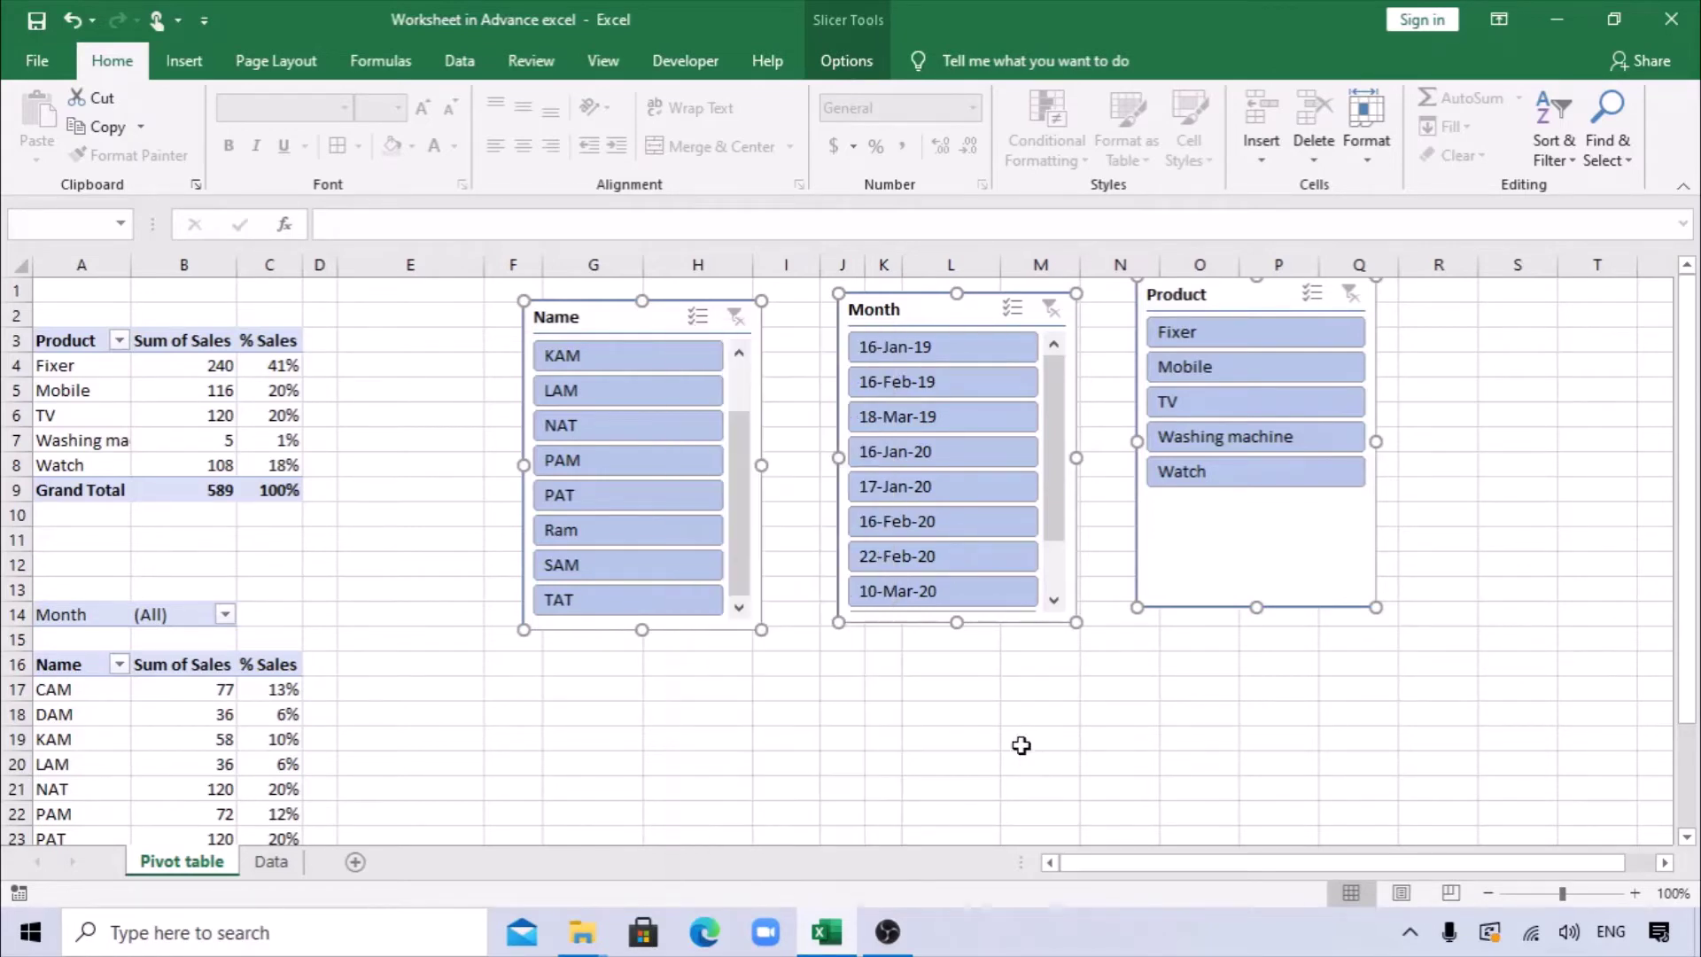
pyautogui.click(813, 461)
# Step: Open the Name slicer's report connections and confirm its PivotTable selection
pyautogui.rightClick(687, 356)
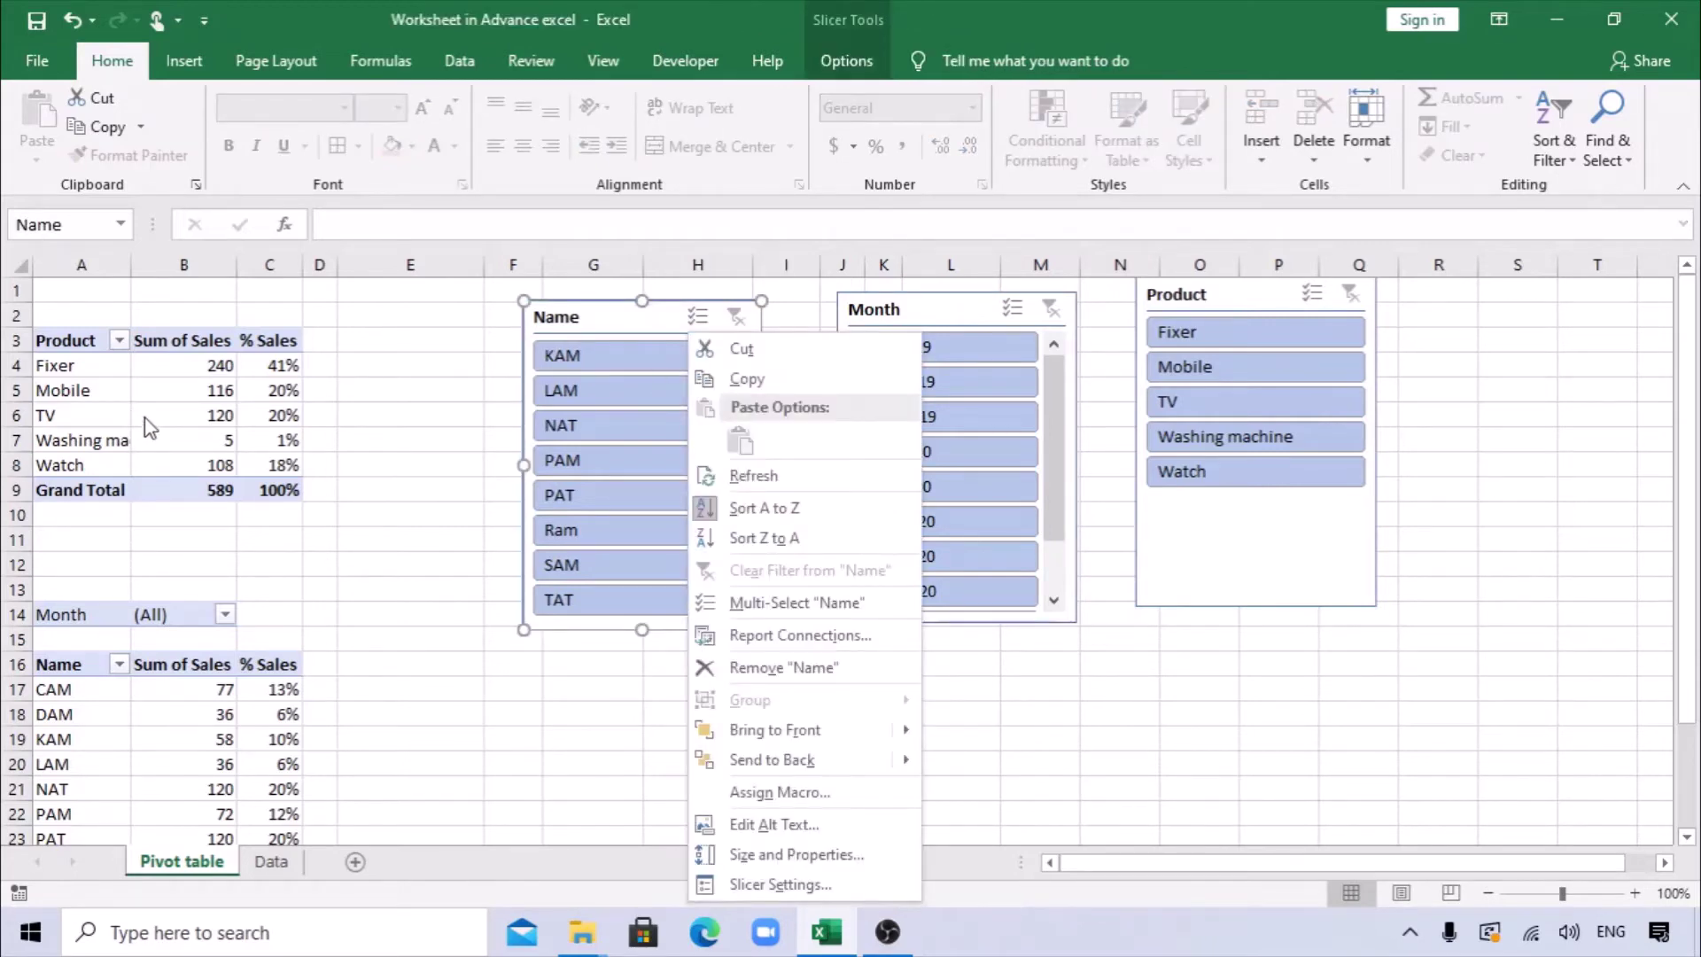
pyautogui.press('Escape')
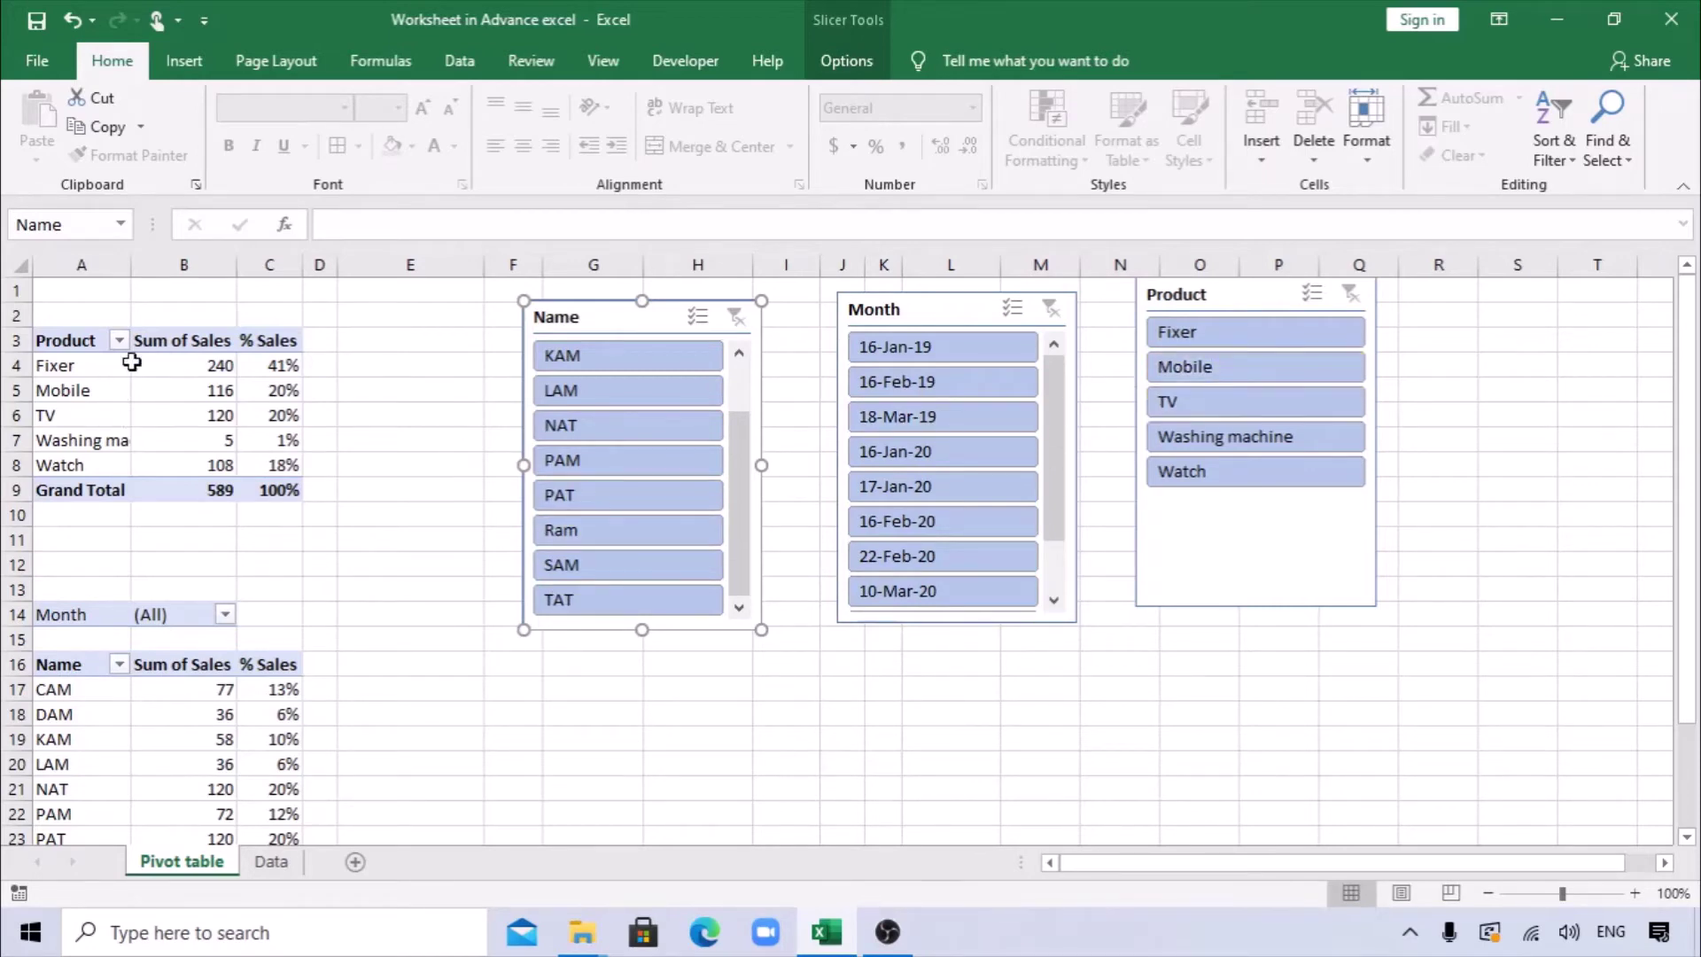
pyautogui.rightClick(644, 349)
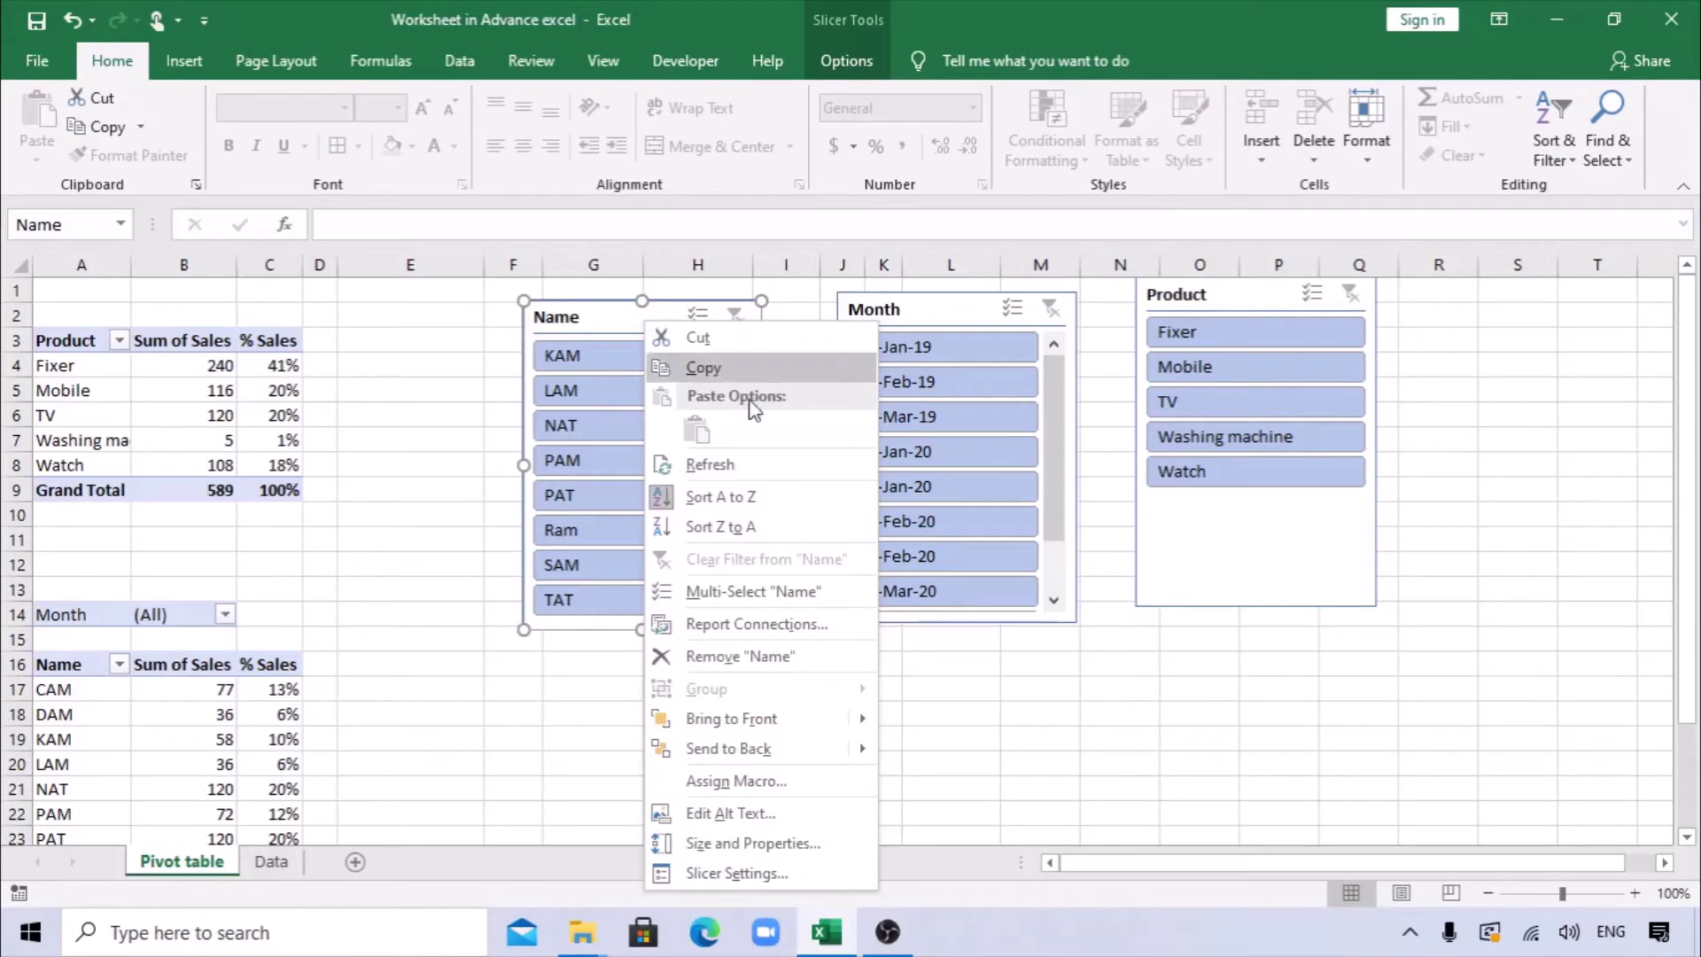
pyautogui.click(735, 624)
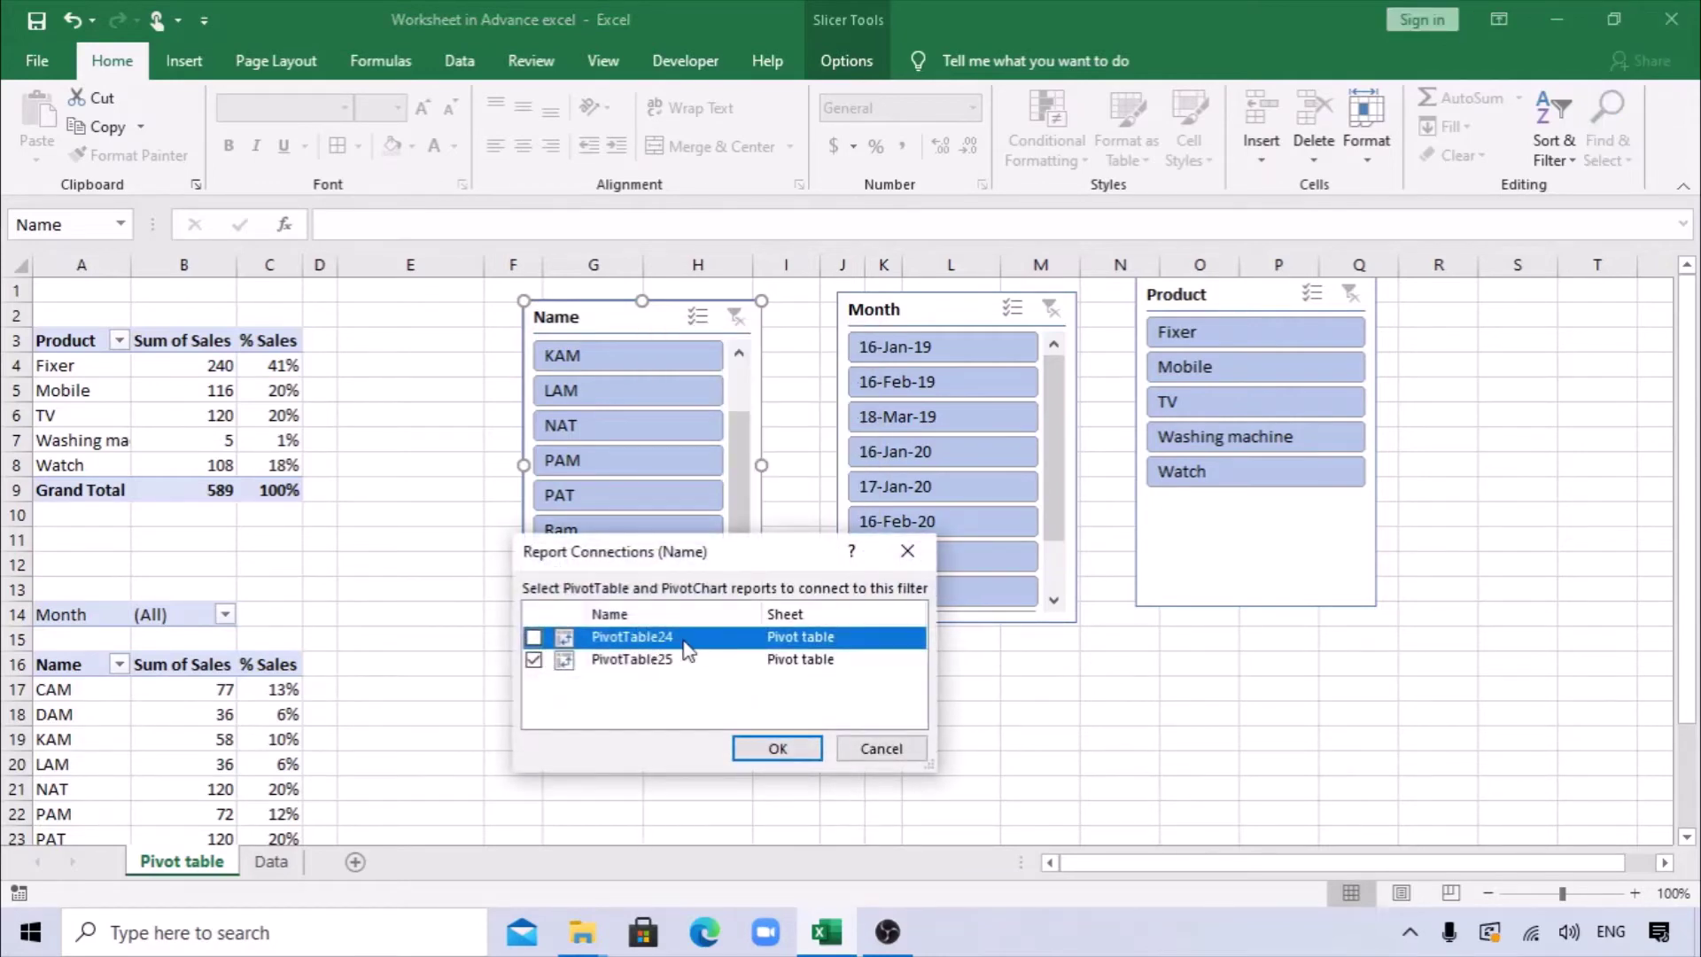
pyautogui.click(776, 748)
# Step: Connect the Month slicer to PivotTable24 in addition to PivotTable25
pyautogui.rightClick(942, 315)
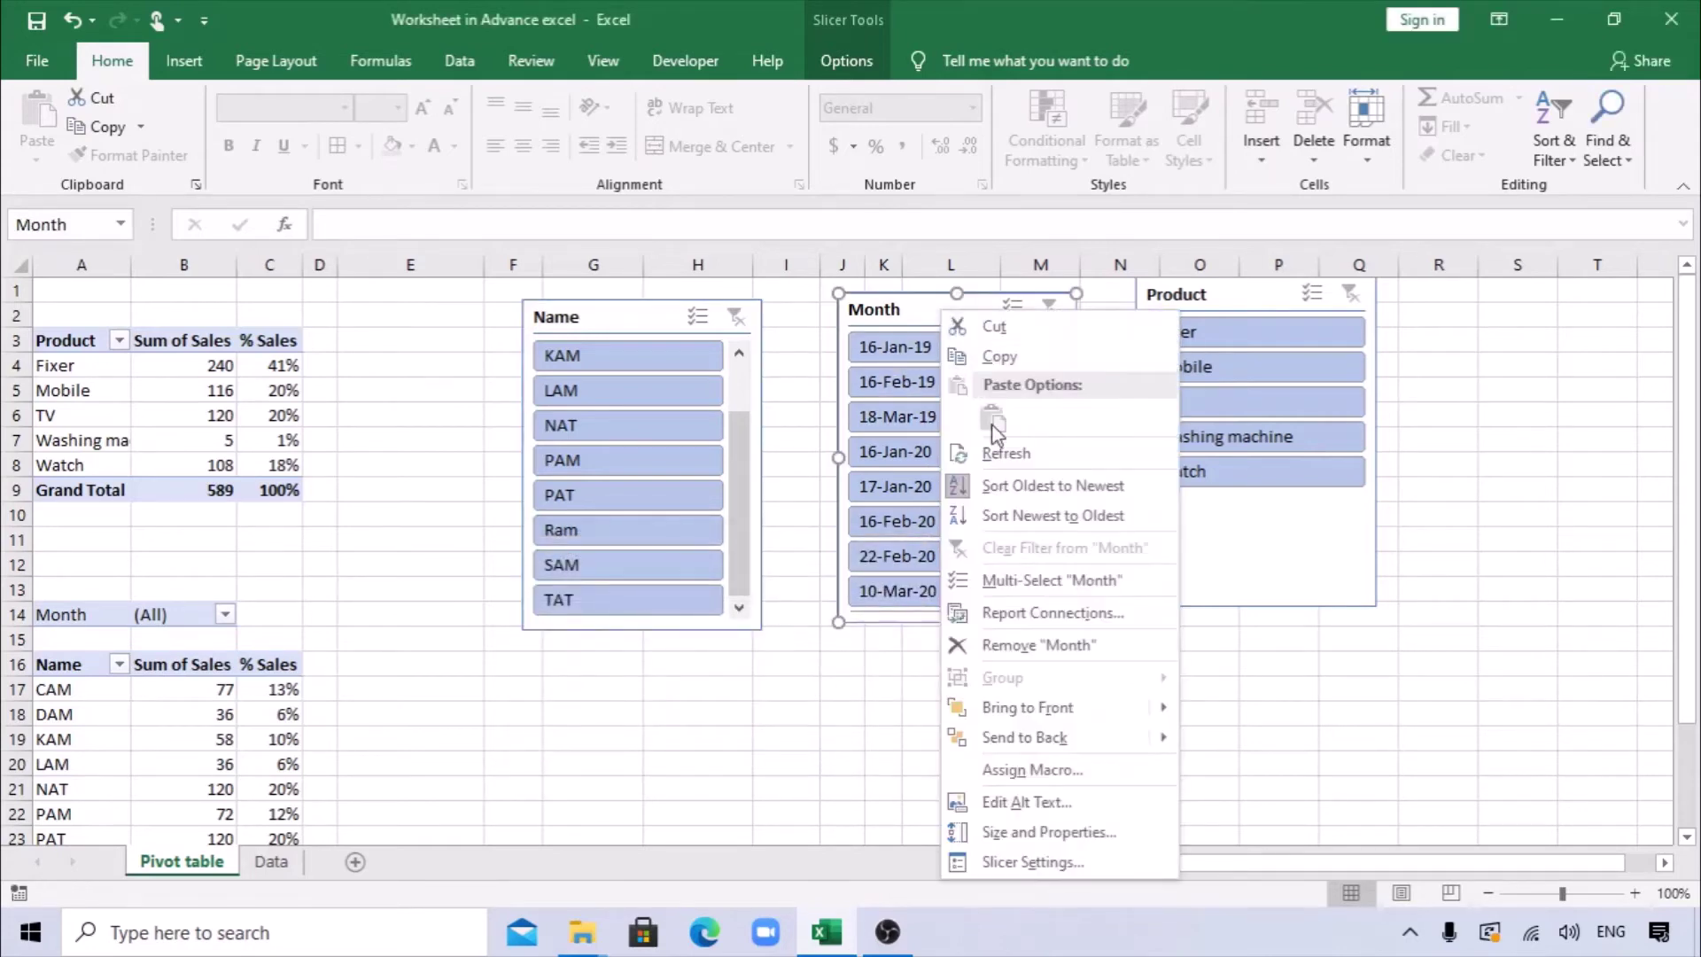
pyautogui.click(1027, 613)
pyautogui.click(828, 629)
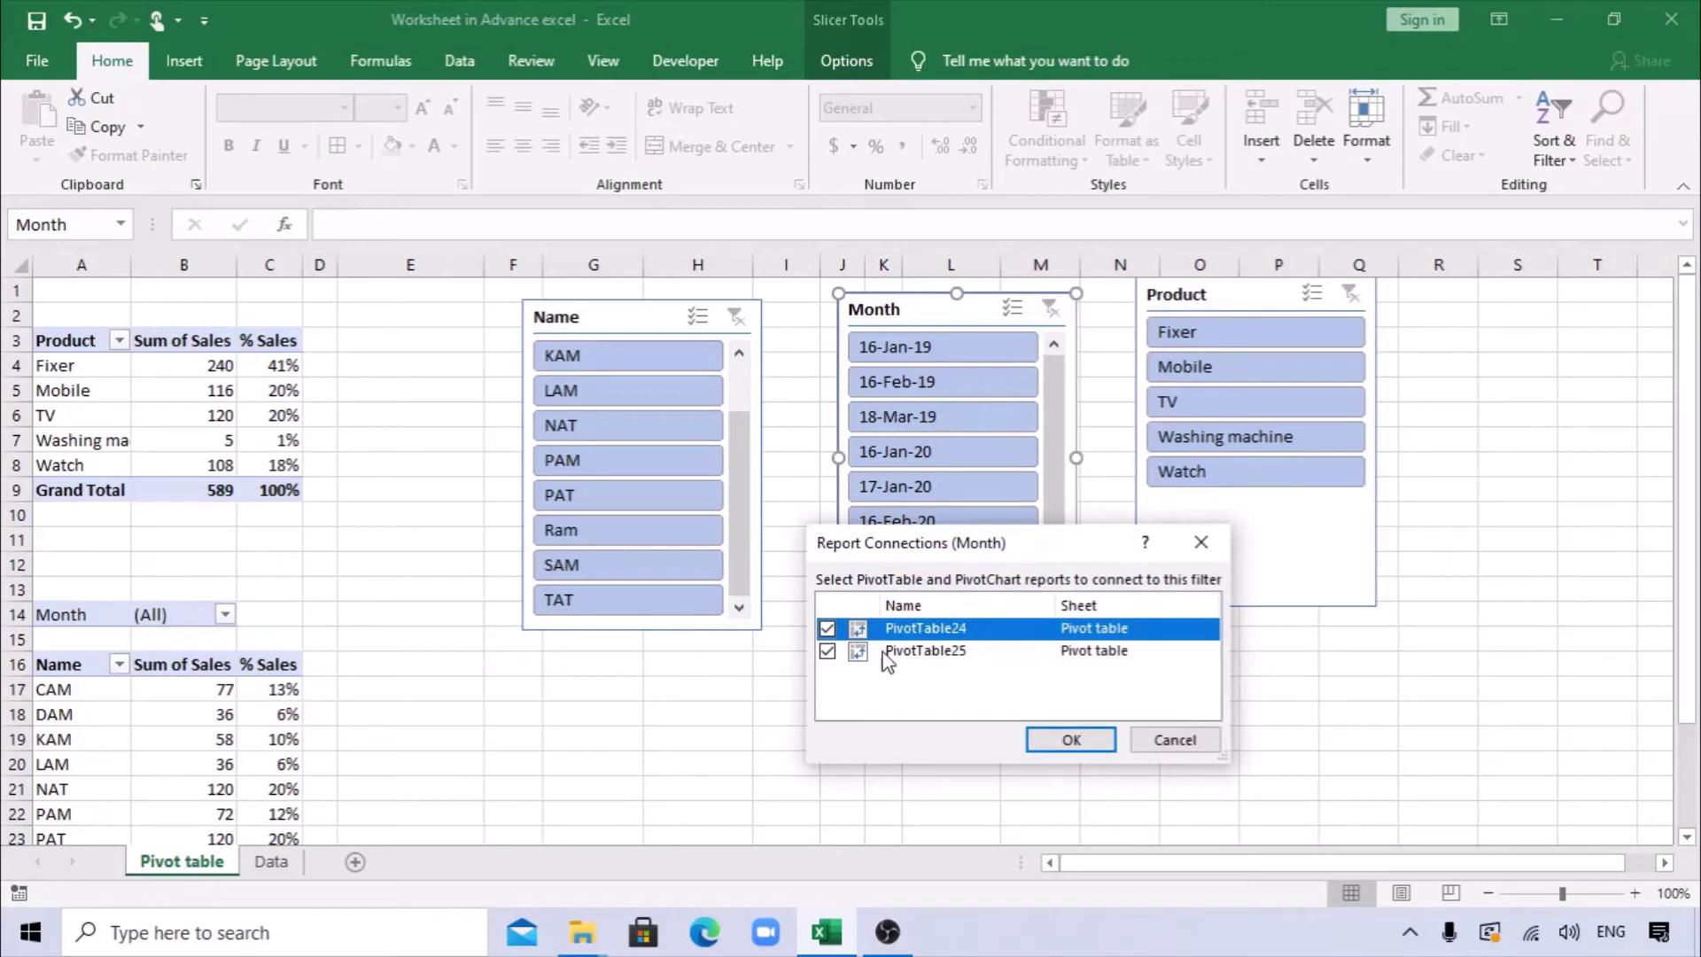
pyautogui.click(1072, 742)
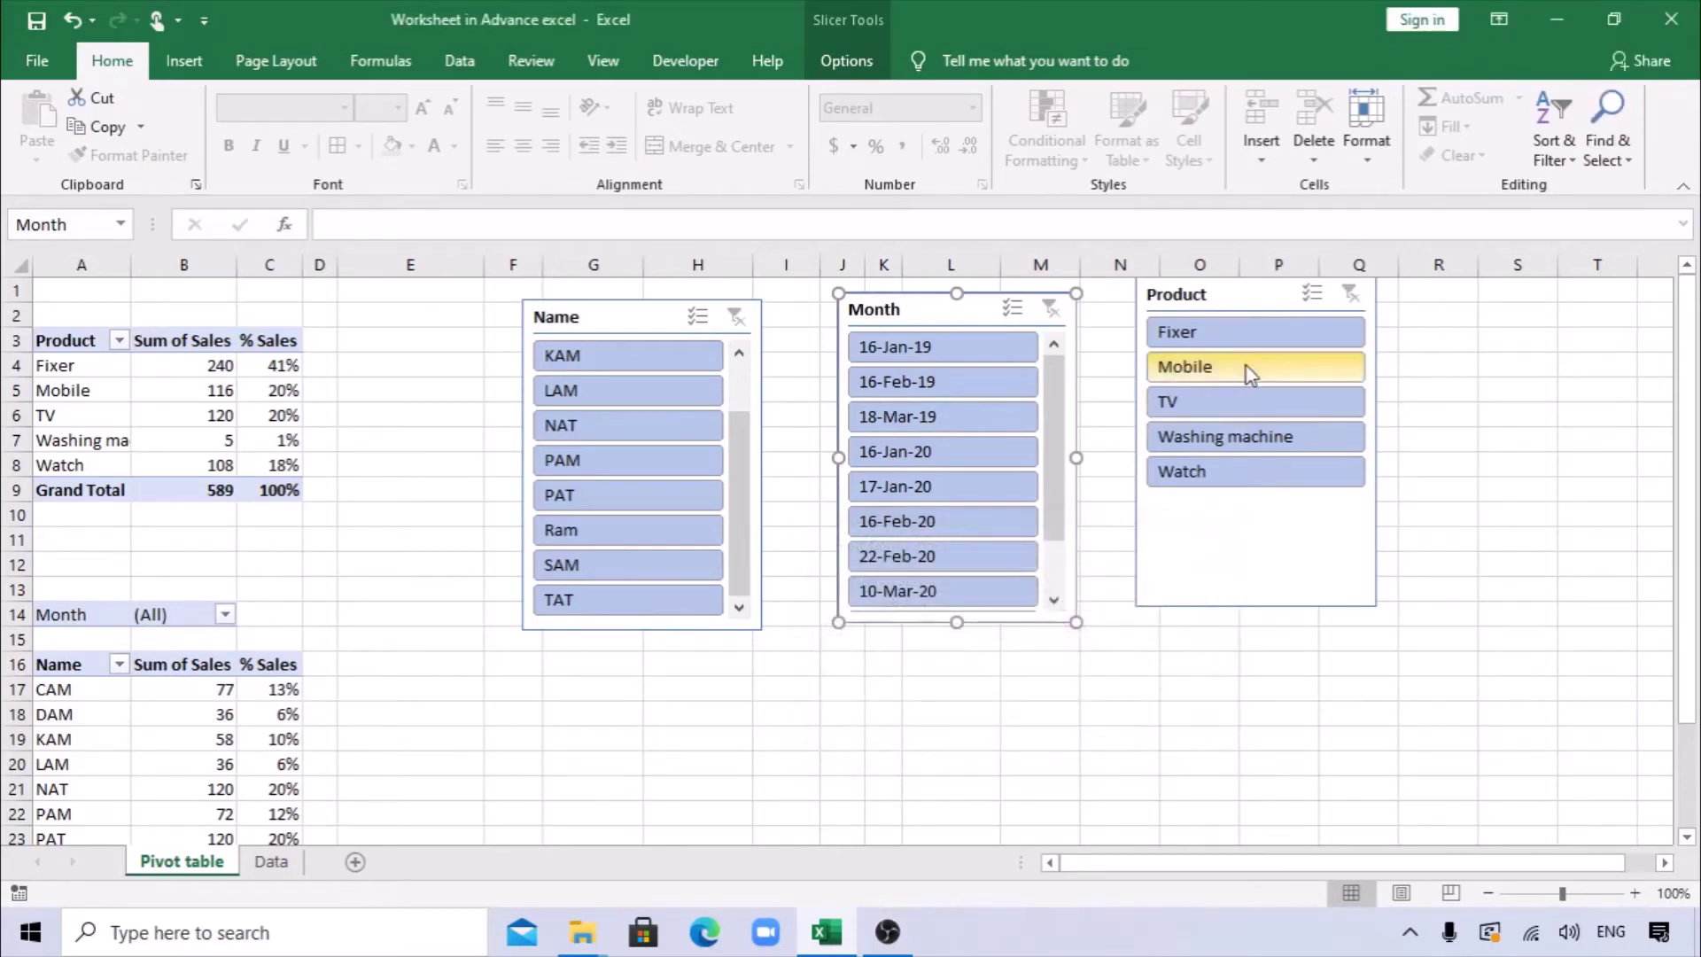
# Step: Connect the Product slicer to both the Product and Name PivotTables through its report connections
pyautogui.rightClick(1240, 325)
pyautogui.click(1317, 631)
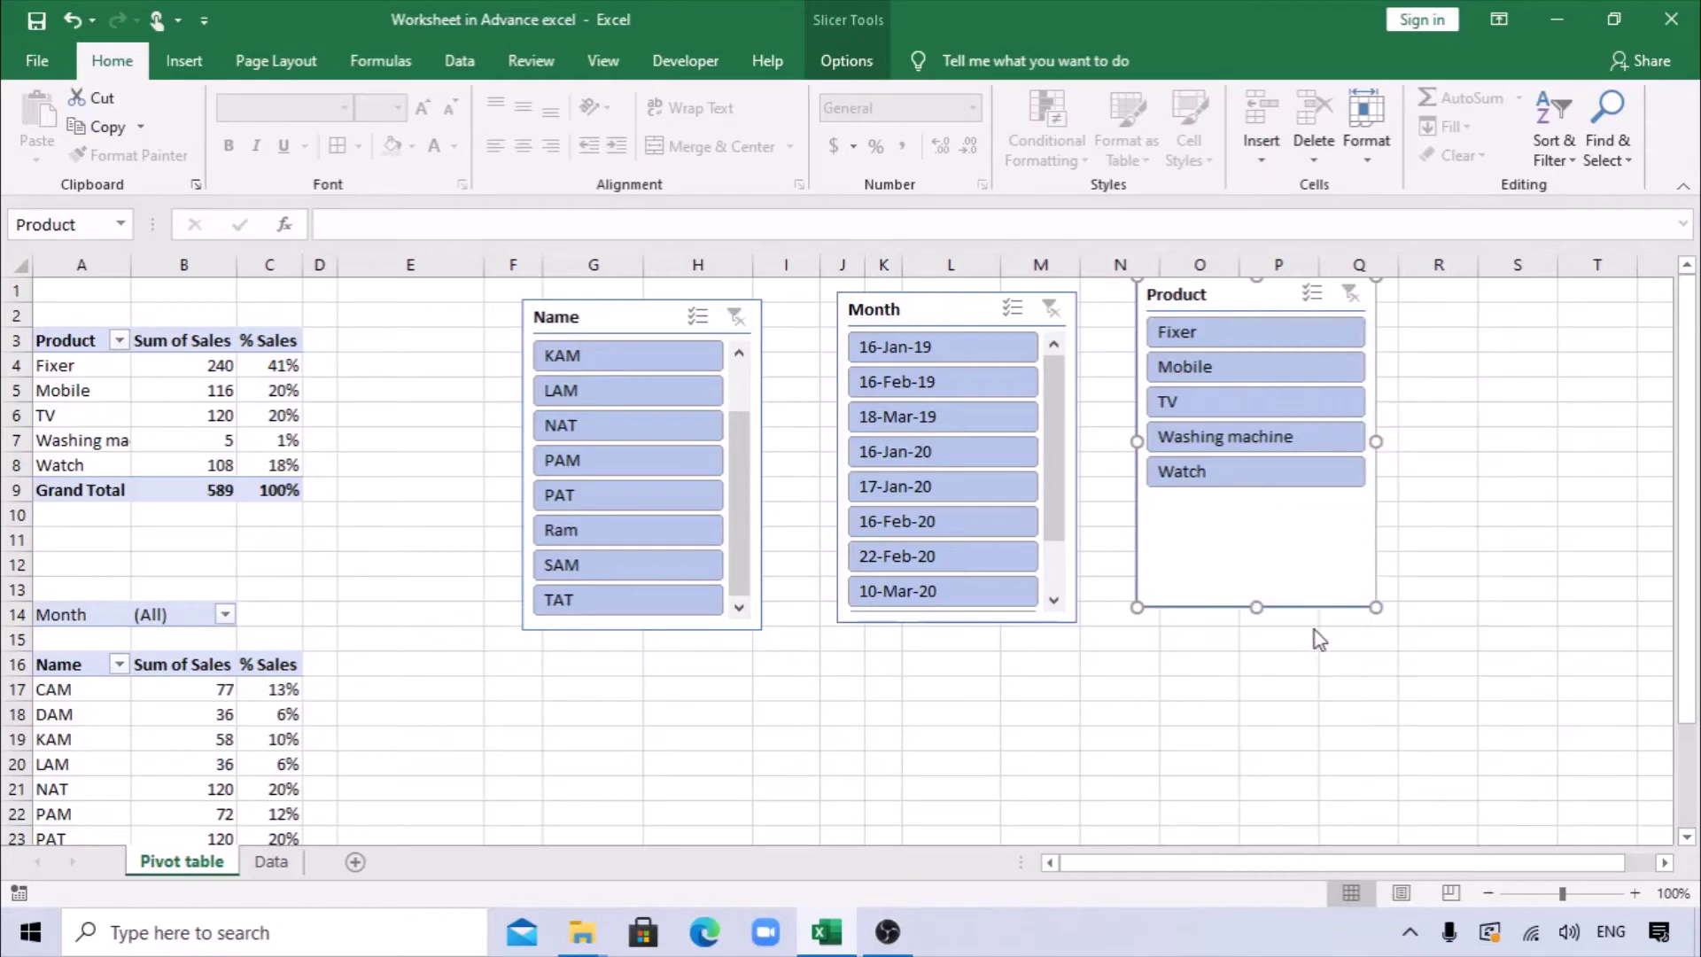
pyautogui.click(1114, 644)
pyautogui.click(1342, 757)
pyautogui.click(1517, 639)
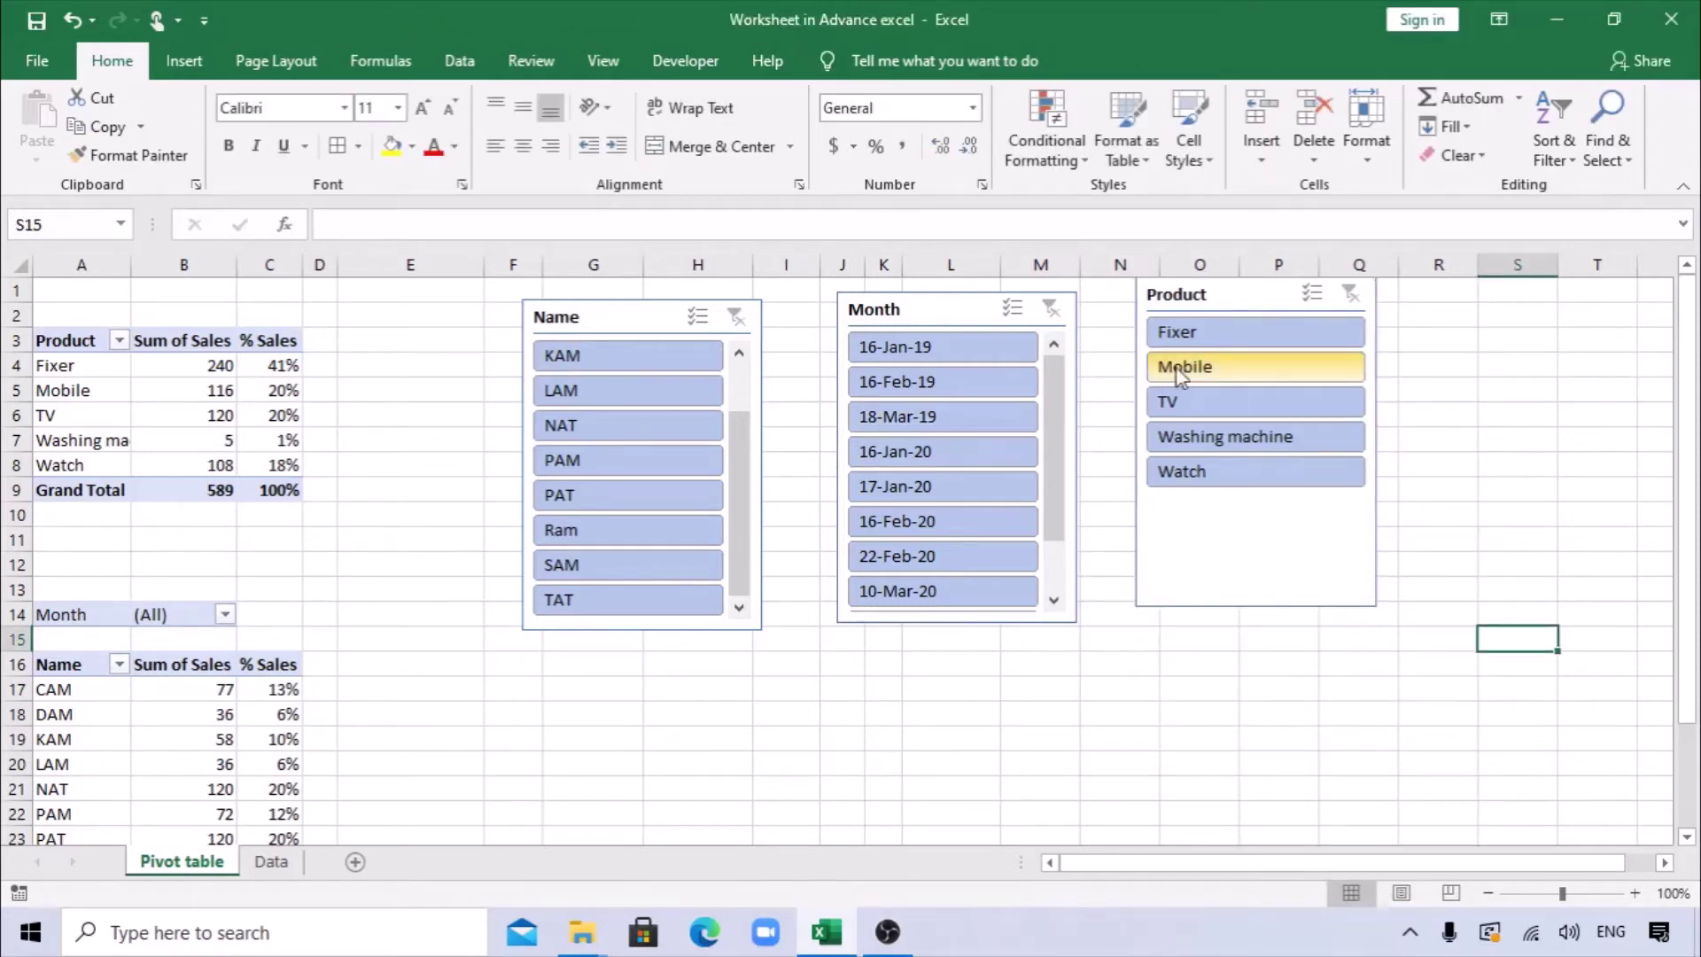
# Step: Filter to Mobile with the Product slicer and compare its total with the individual sales in the Name PivotTable
pyautogui.click(1204, 371)
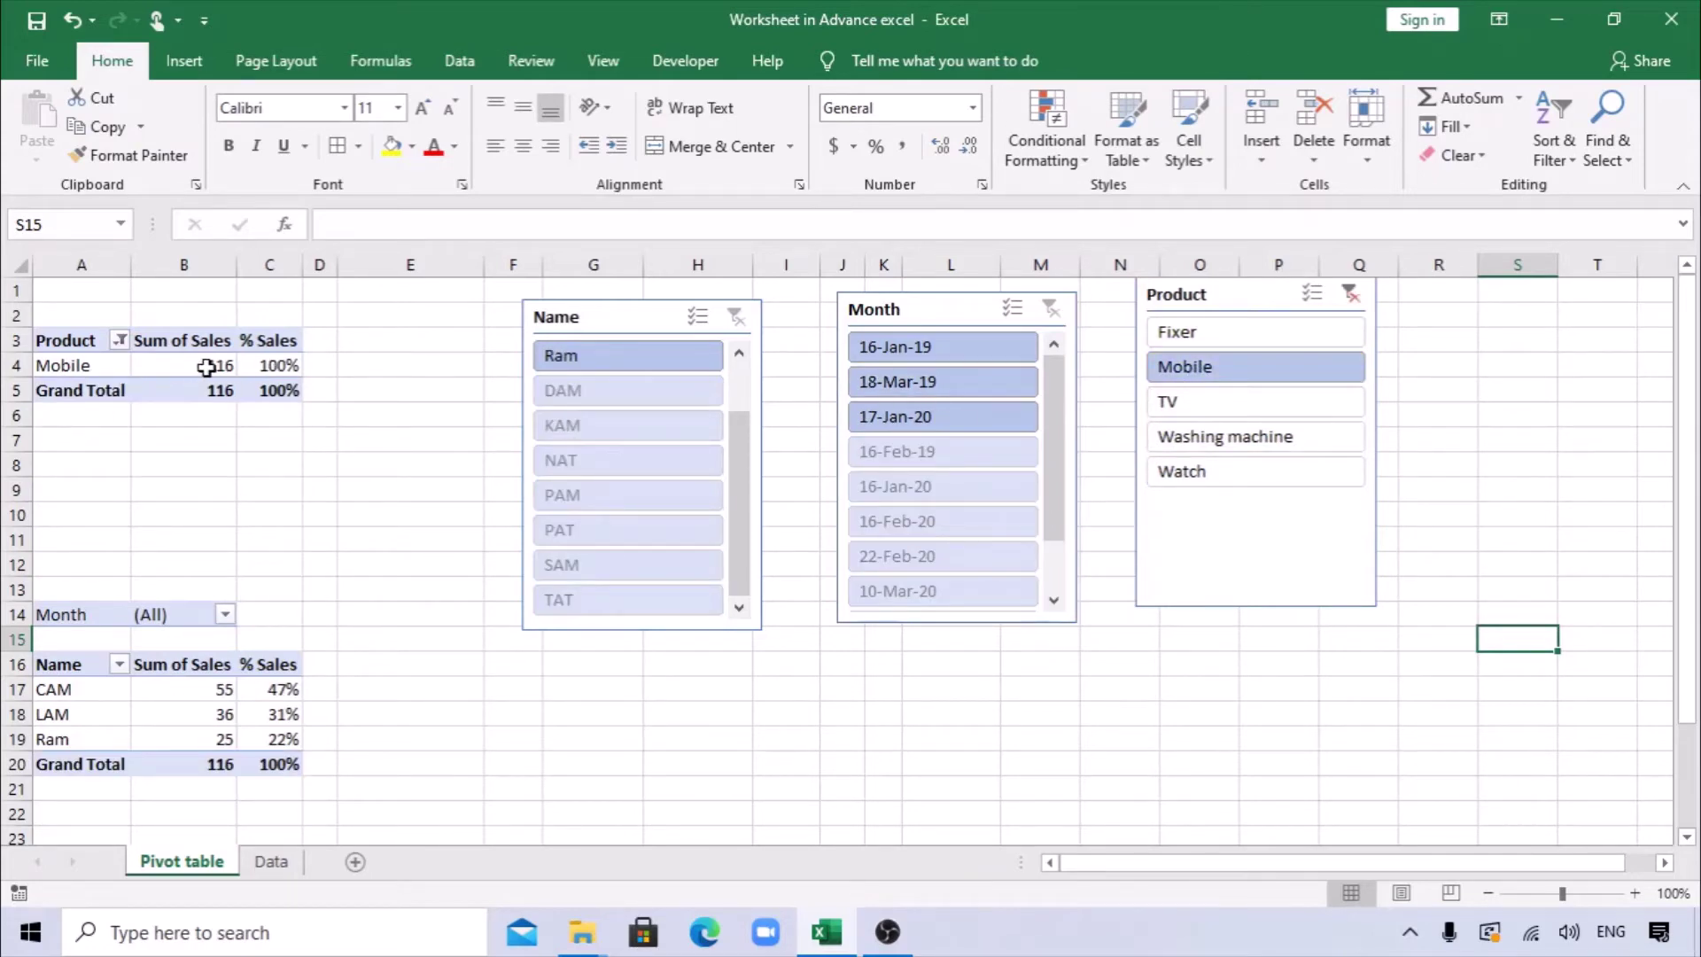
pyautogui.moveTo(235, 372)
pyautogui.moveTo(207, 692)
pyautogui.click(225, 717)
pyautogui.click(205, 743)
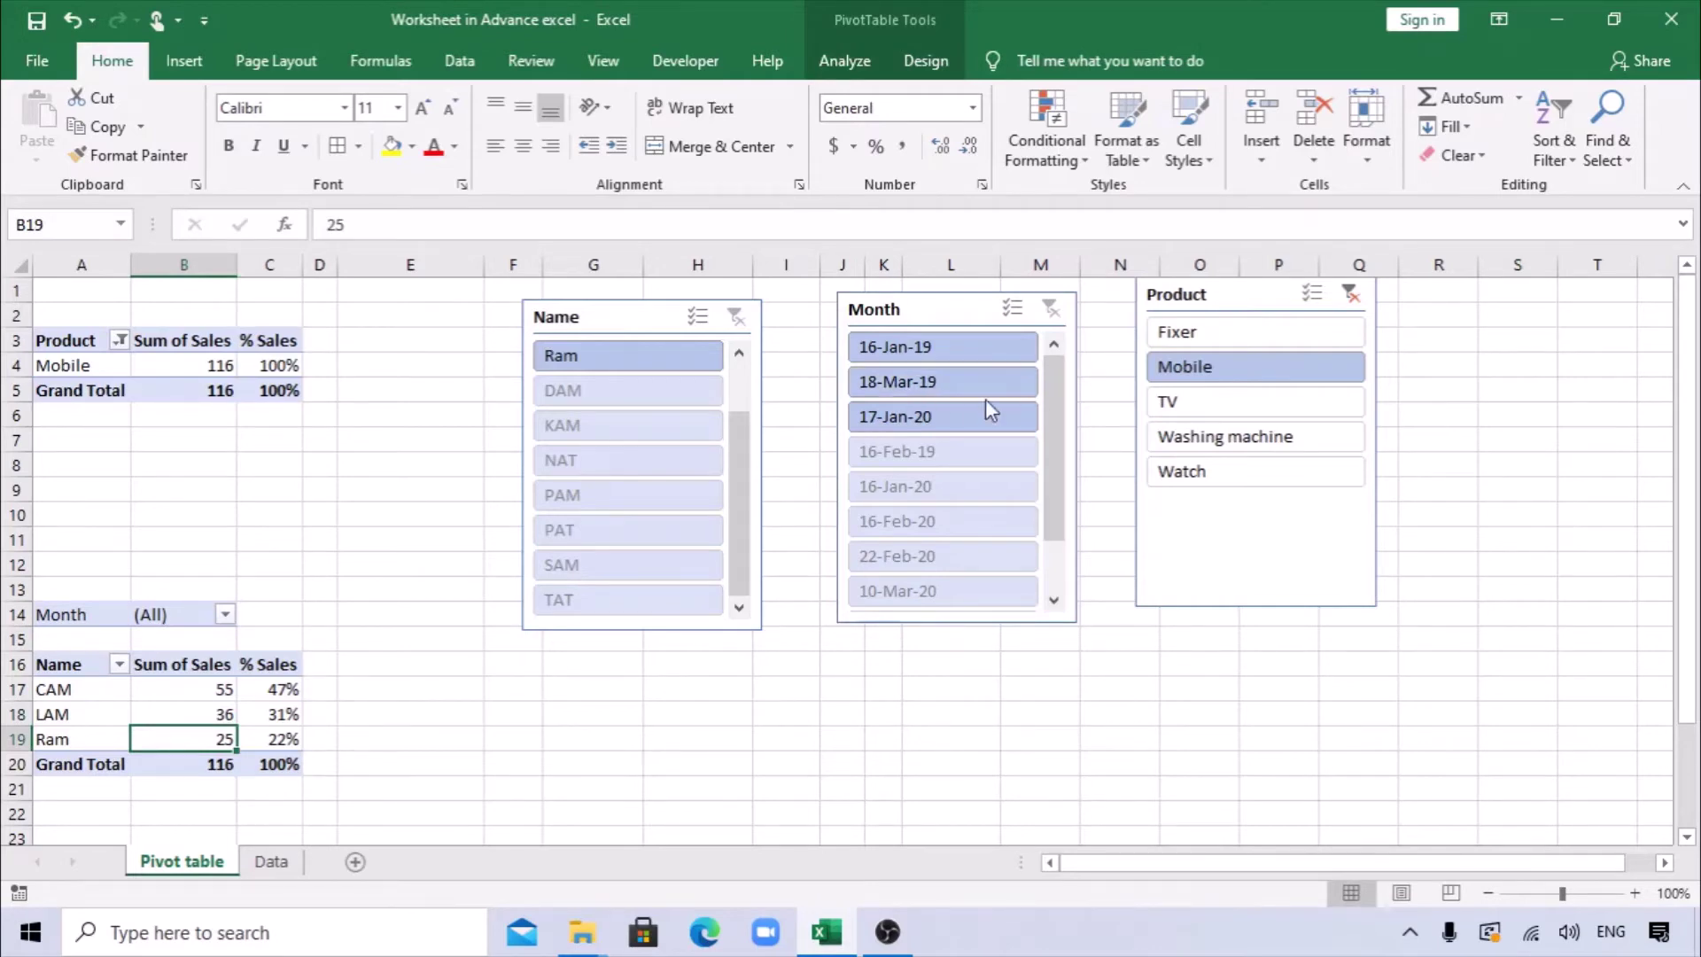
# Step: Limit the Name slicer to the second visible person, filter products to Watch, and try combining Fixer with Watch
pyautogui.click(593, 389)
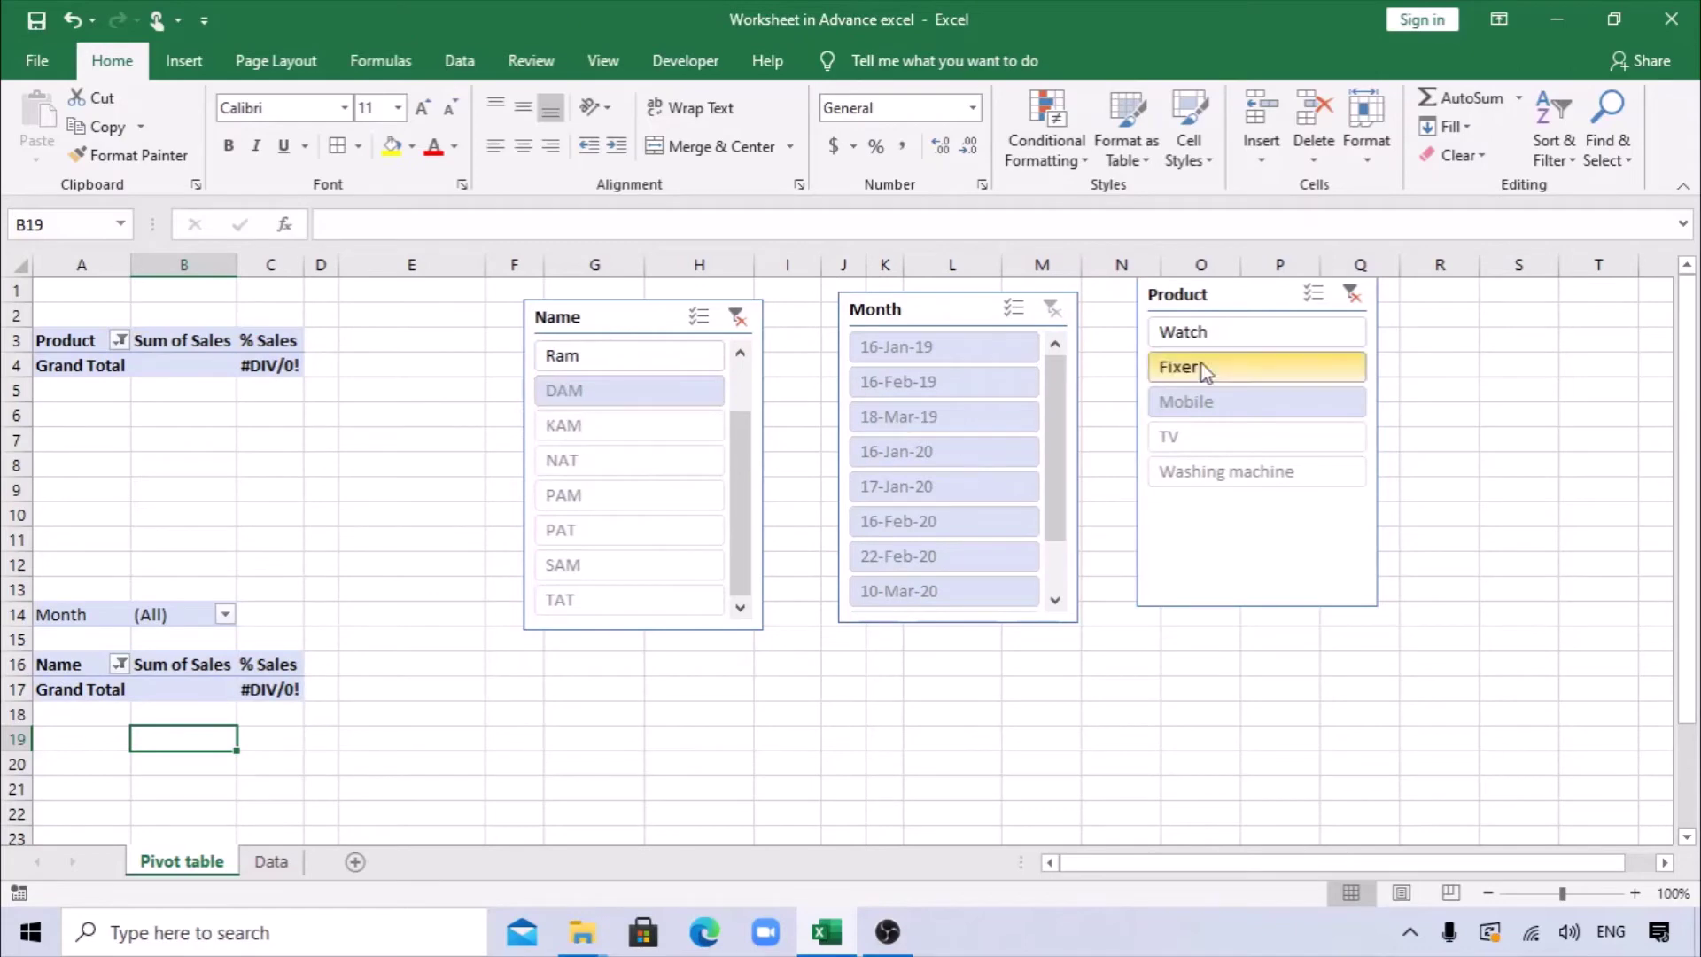
pyautogui.click(1209, 337)
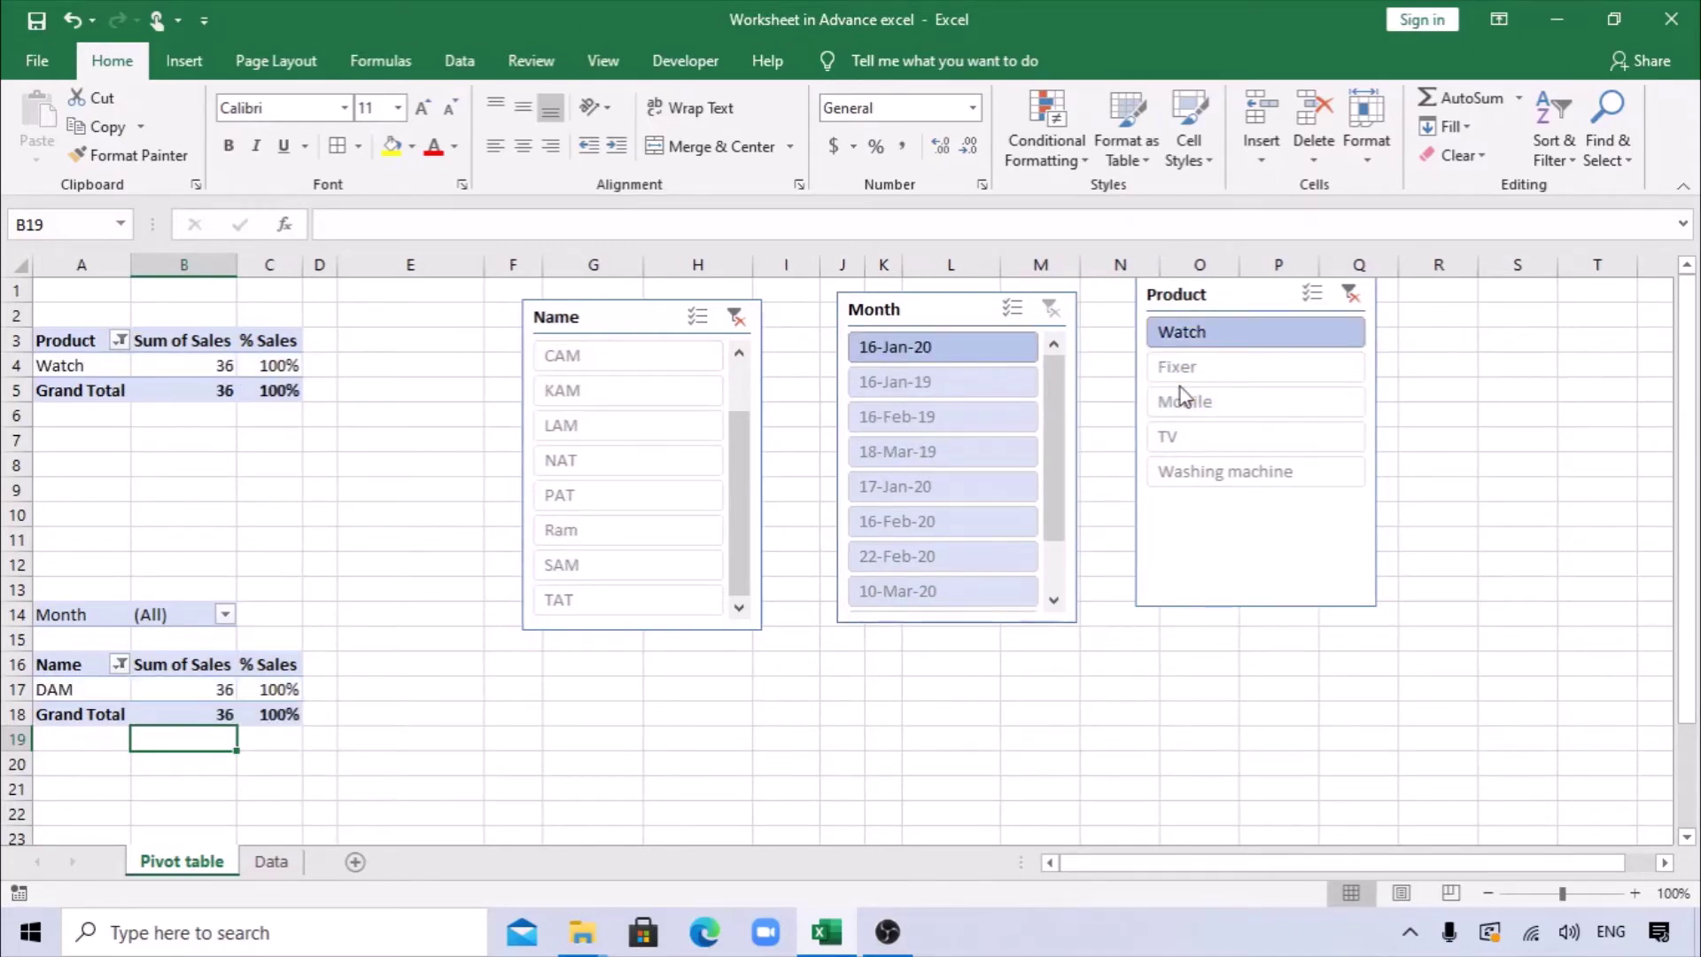
pyautogui.click(1196, 367)
pyautogui.keyDown('ctrl'); pyautogui.click(1203, 343); pyautogui.keyUp('ctrl')
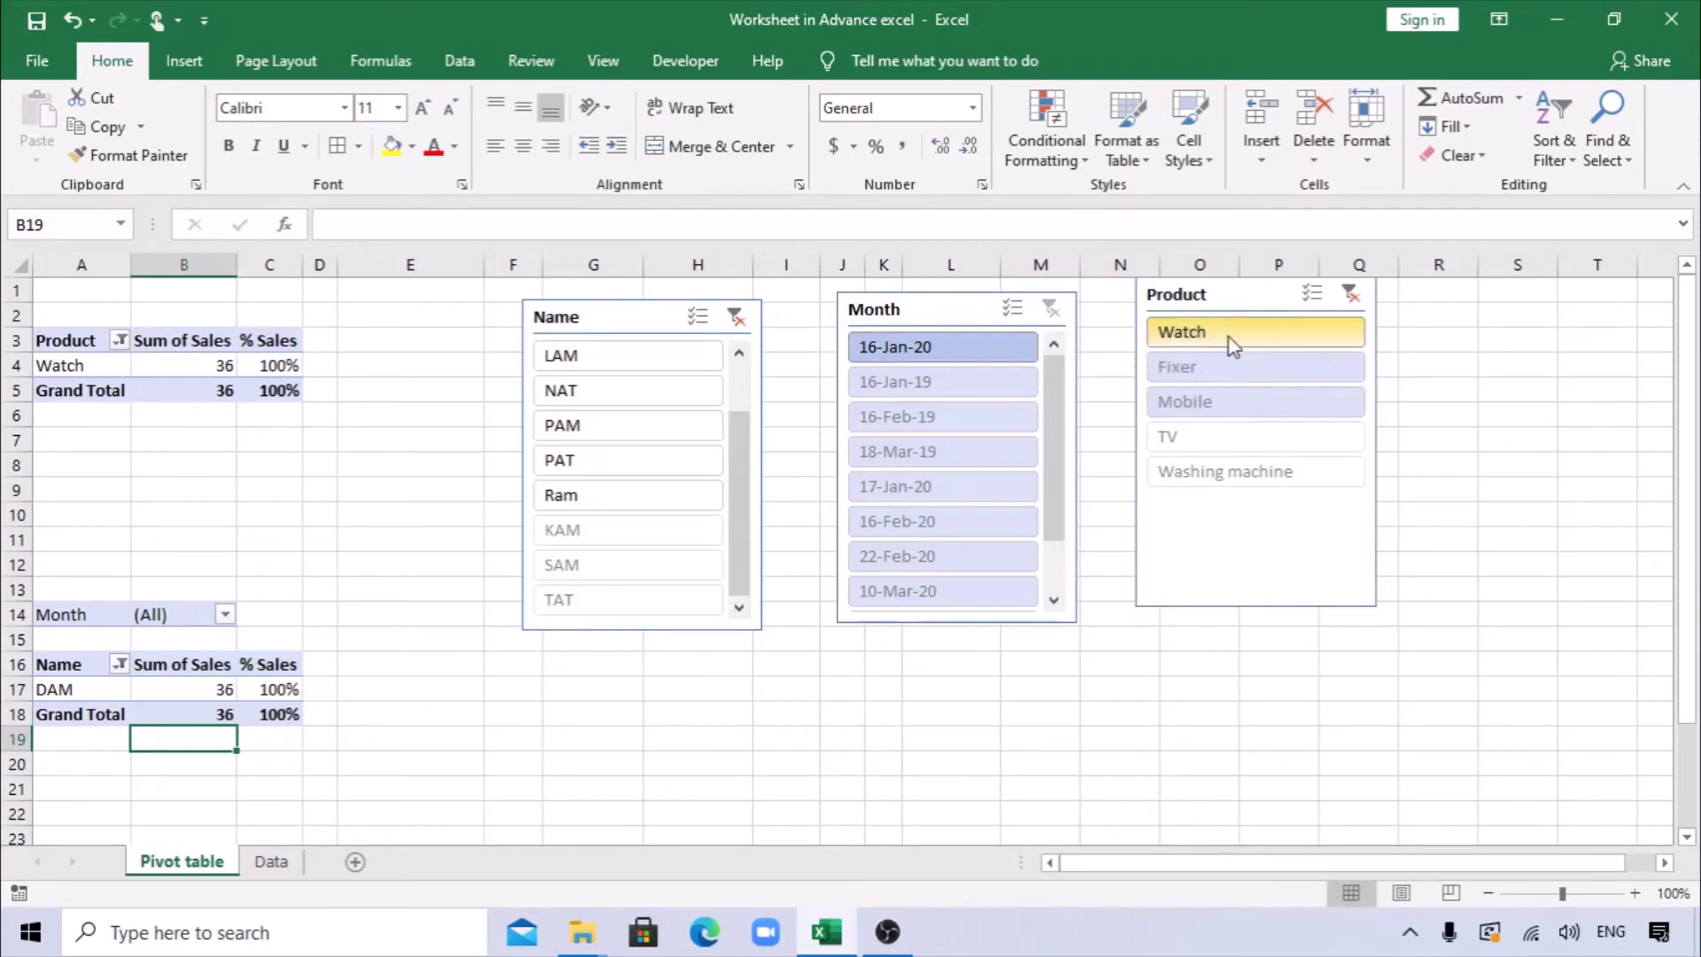
# Step: Try Fixer, Mobile and Watch singly in the Product slicer, and select Watch together with Fixer under the active name filter
pyautogui.click(1214, 362)
pyautogui.click(1210, 403)
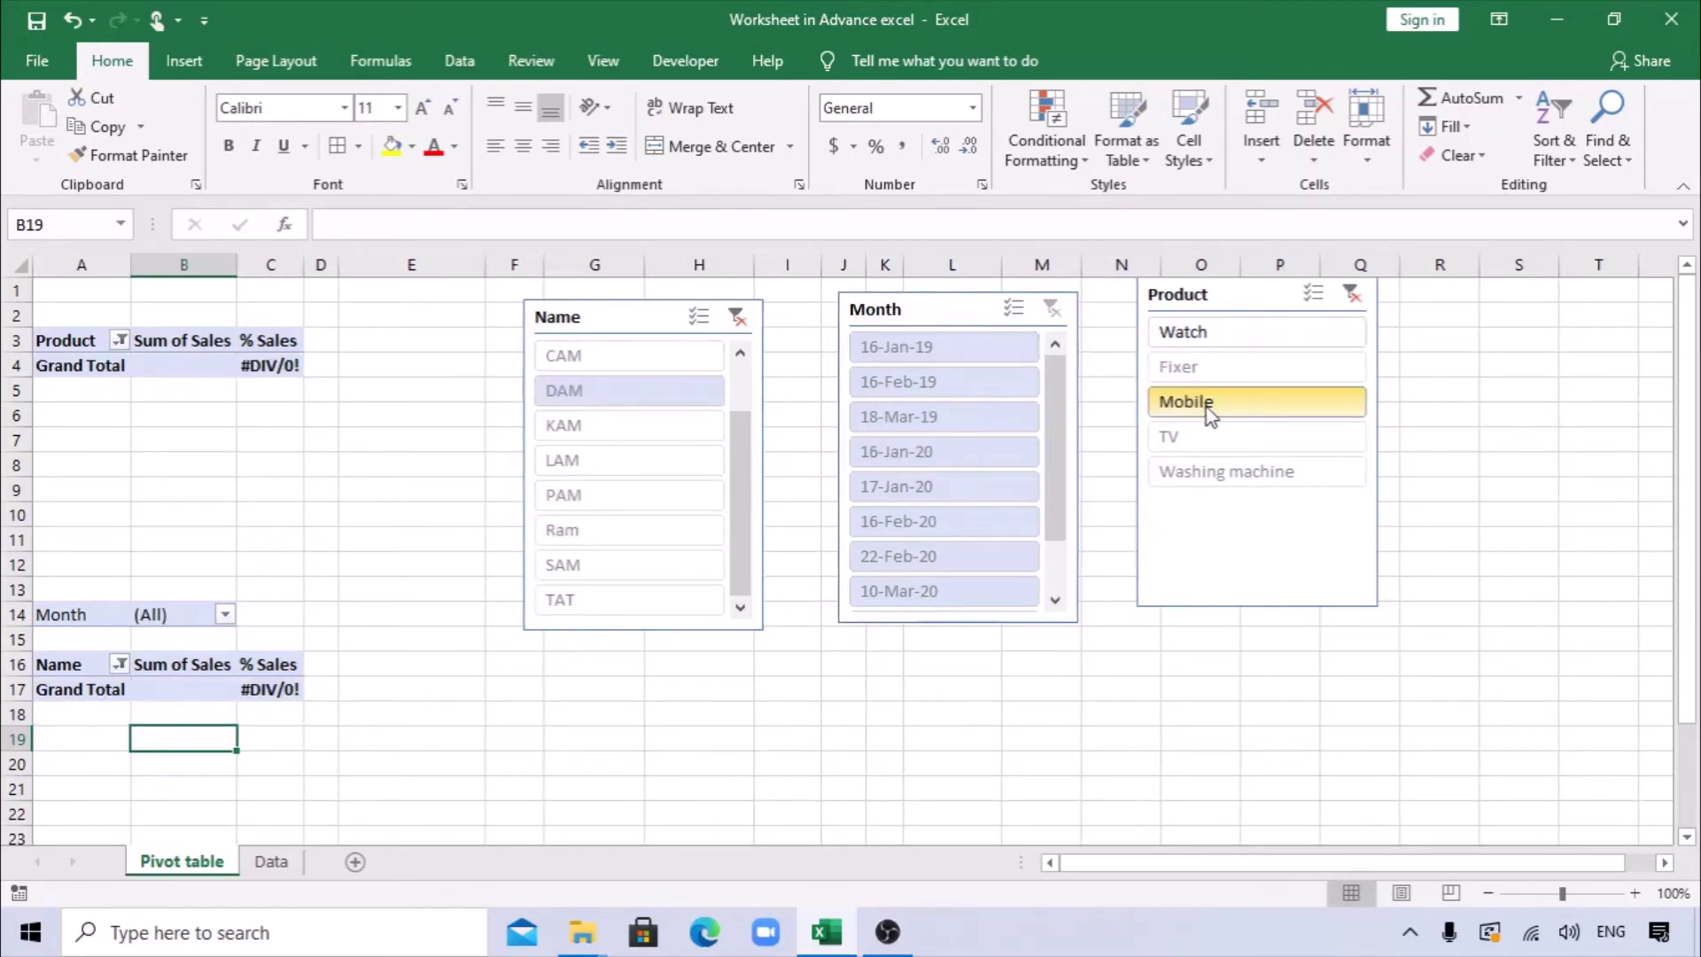
pyautogui.click(1206, 369)
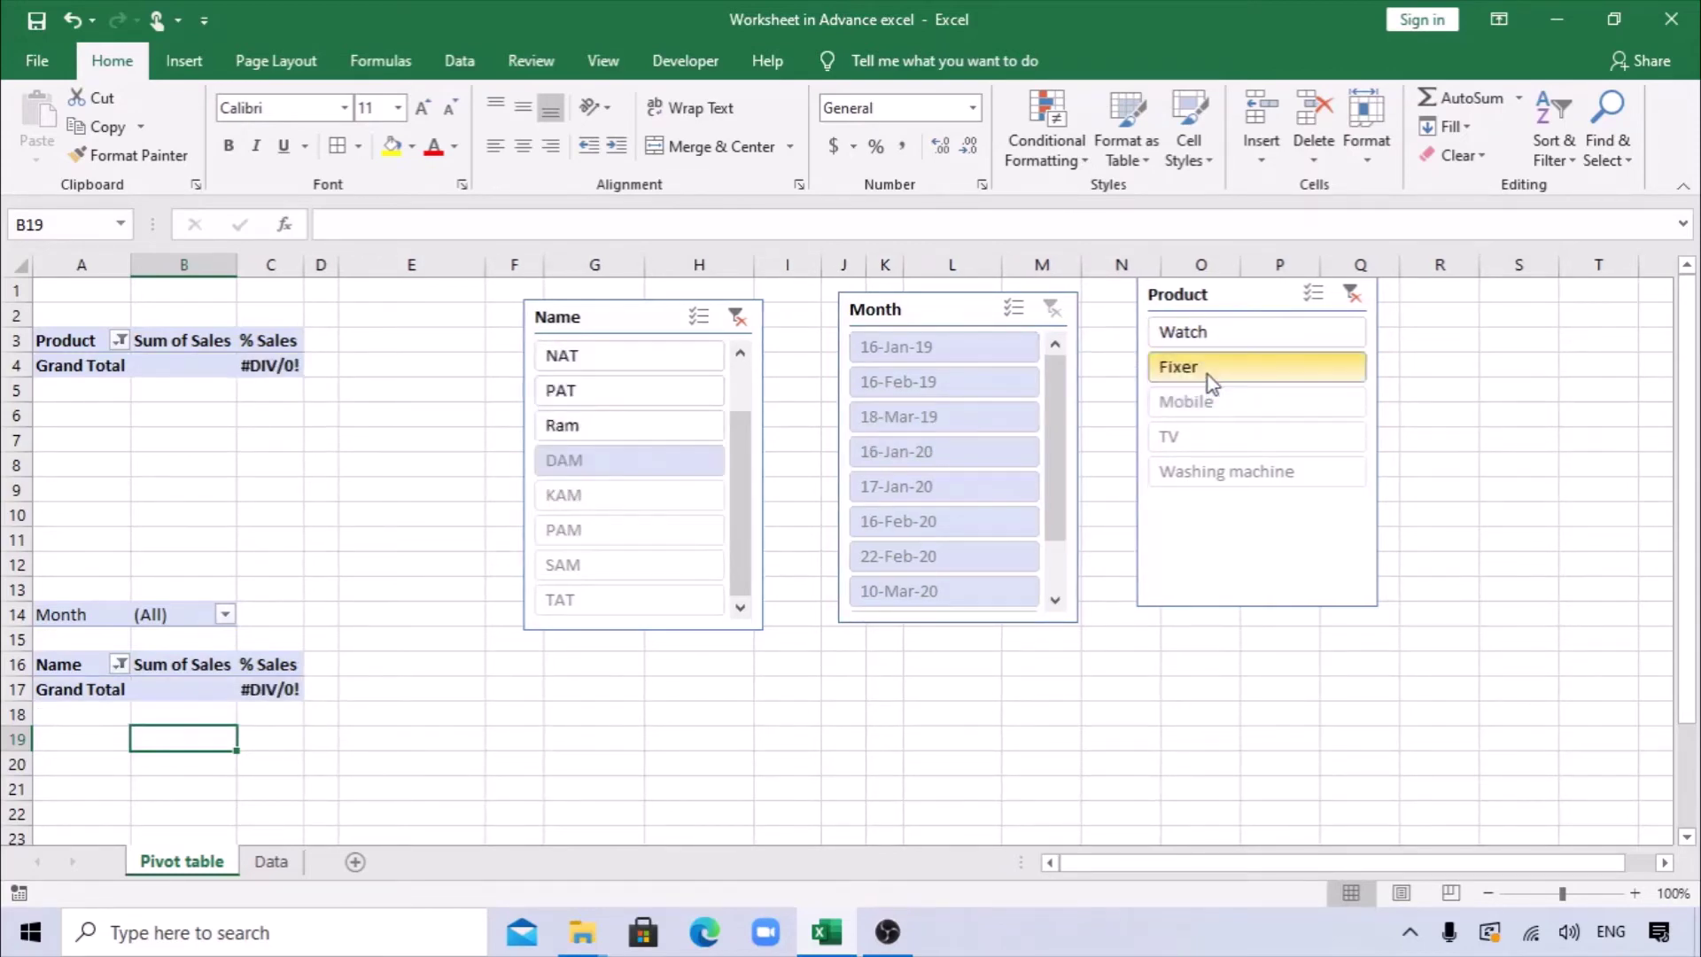
pyautogui.click(1220, 341)
pyautogui.keyDown('ctrl'); pyautogui.click(1226, 368); pyautogui.keyUp('ctrl')
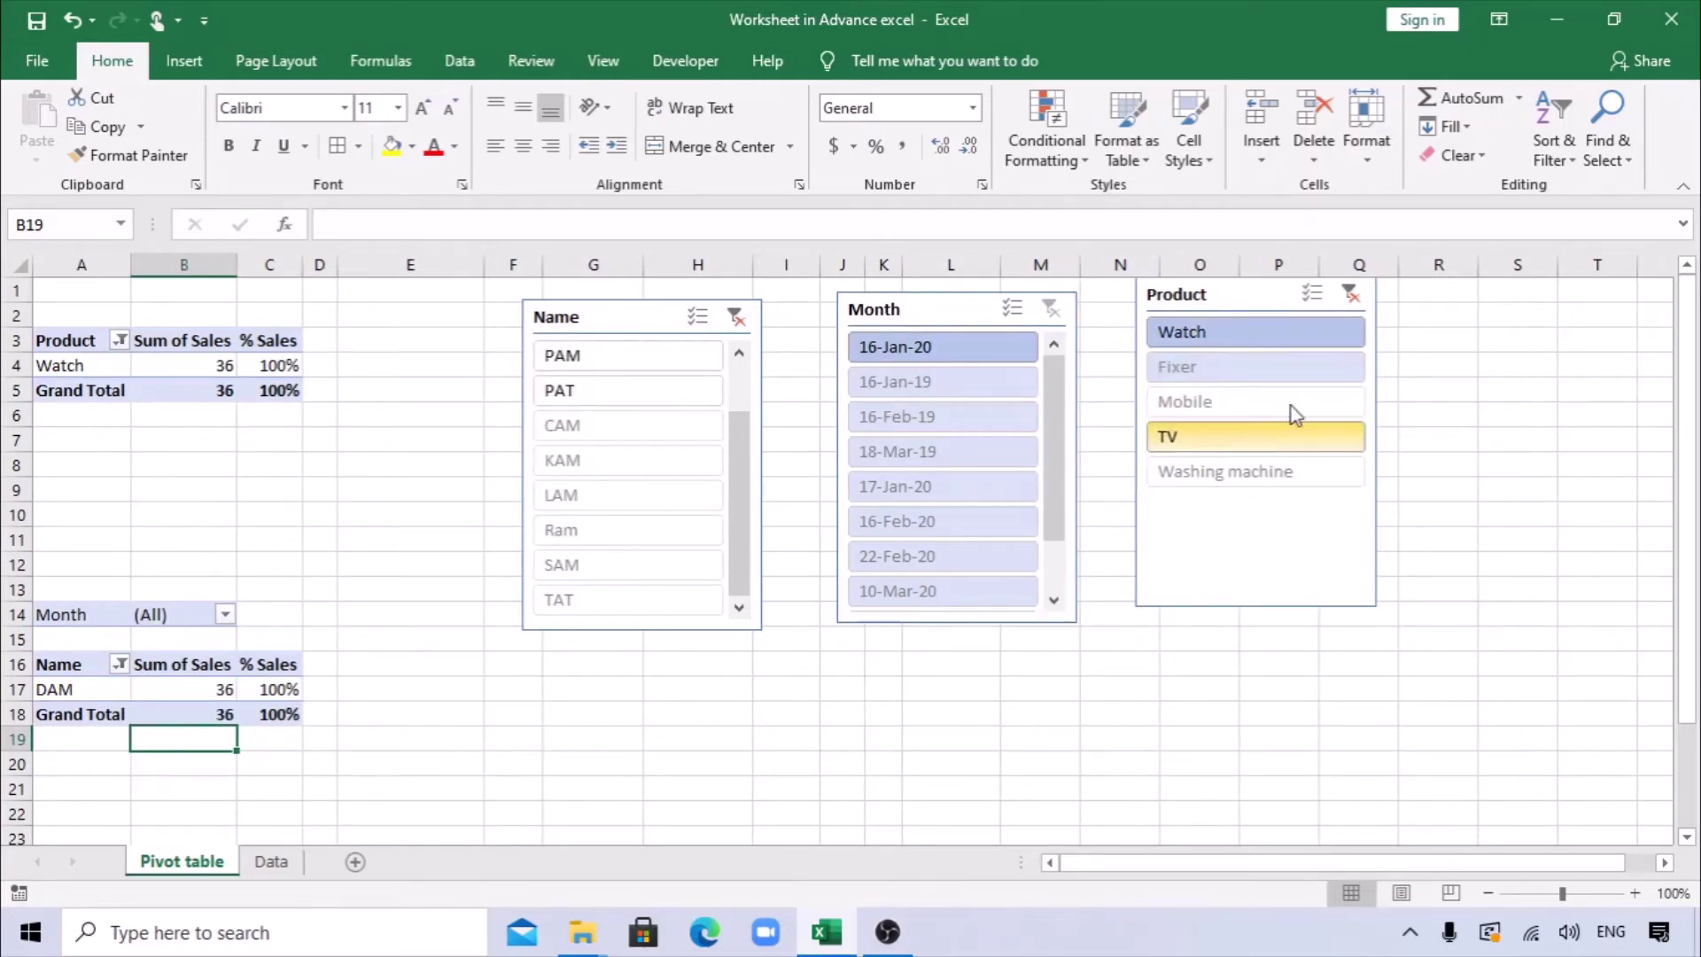
pyautogui.click(1351, 293)
pyautogui.click(1231, 341)
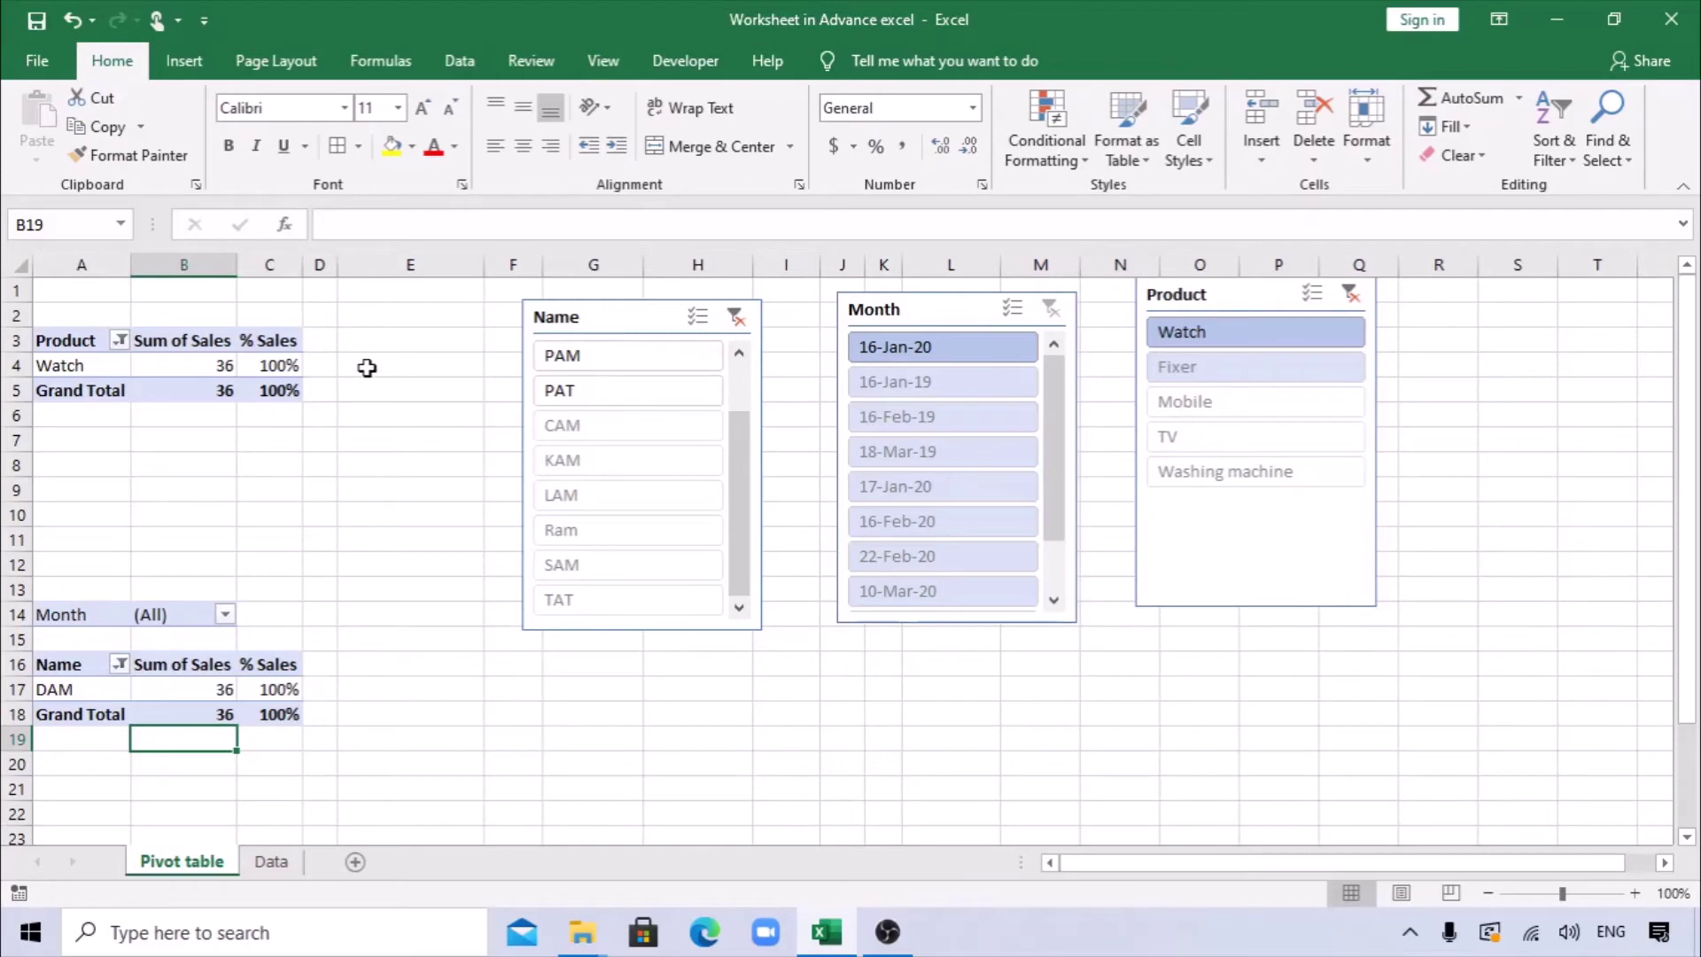
# Step: Refresh the Product PivotTable and retry the Mobile and Watch selections in the Product slicer
pyautogui.rightClick(202, 364)
pyautogui.click(298, 467)
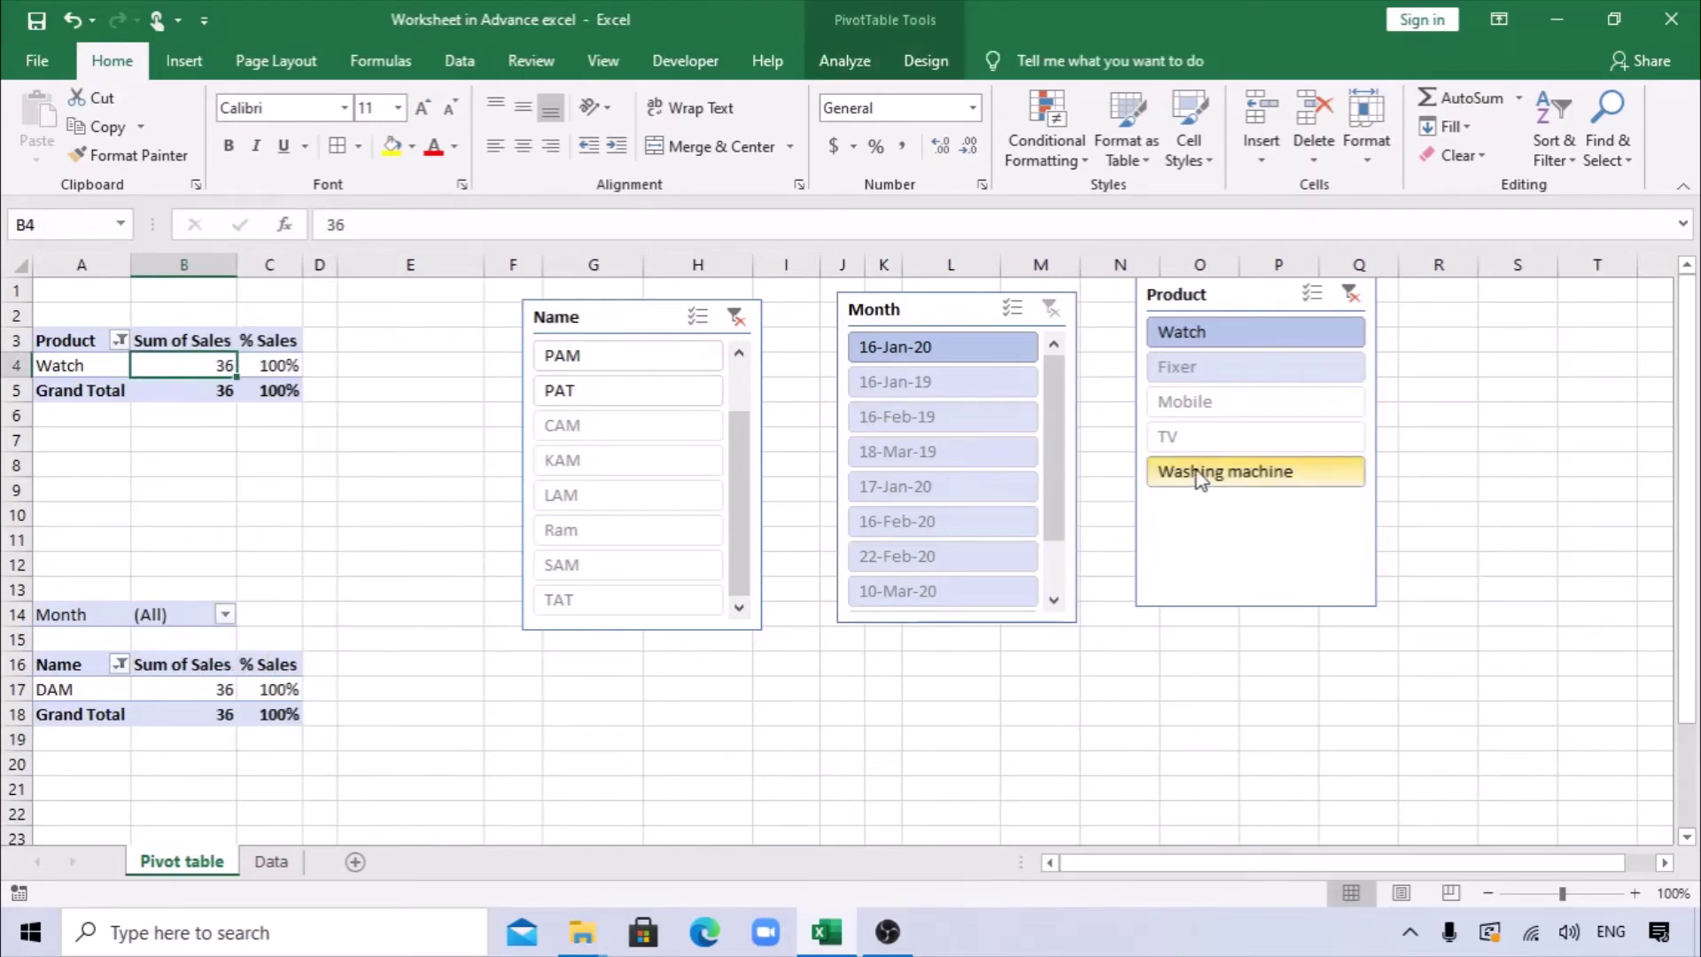
pyautogui.click(1207, 404)
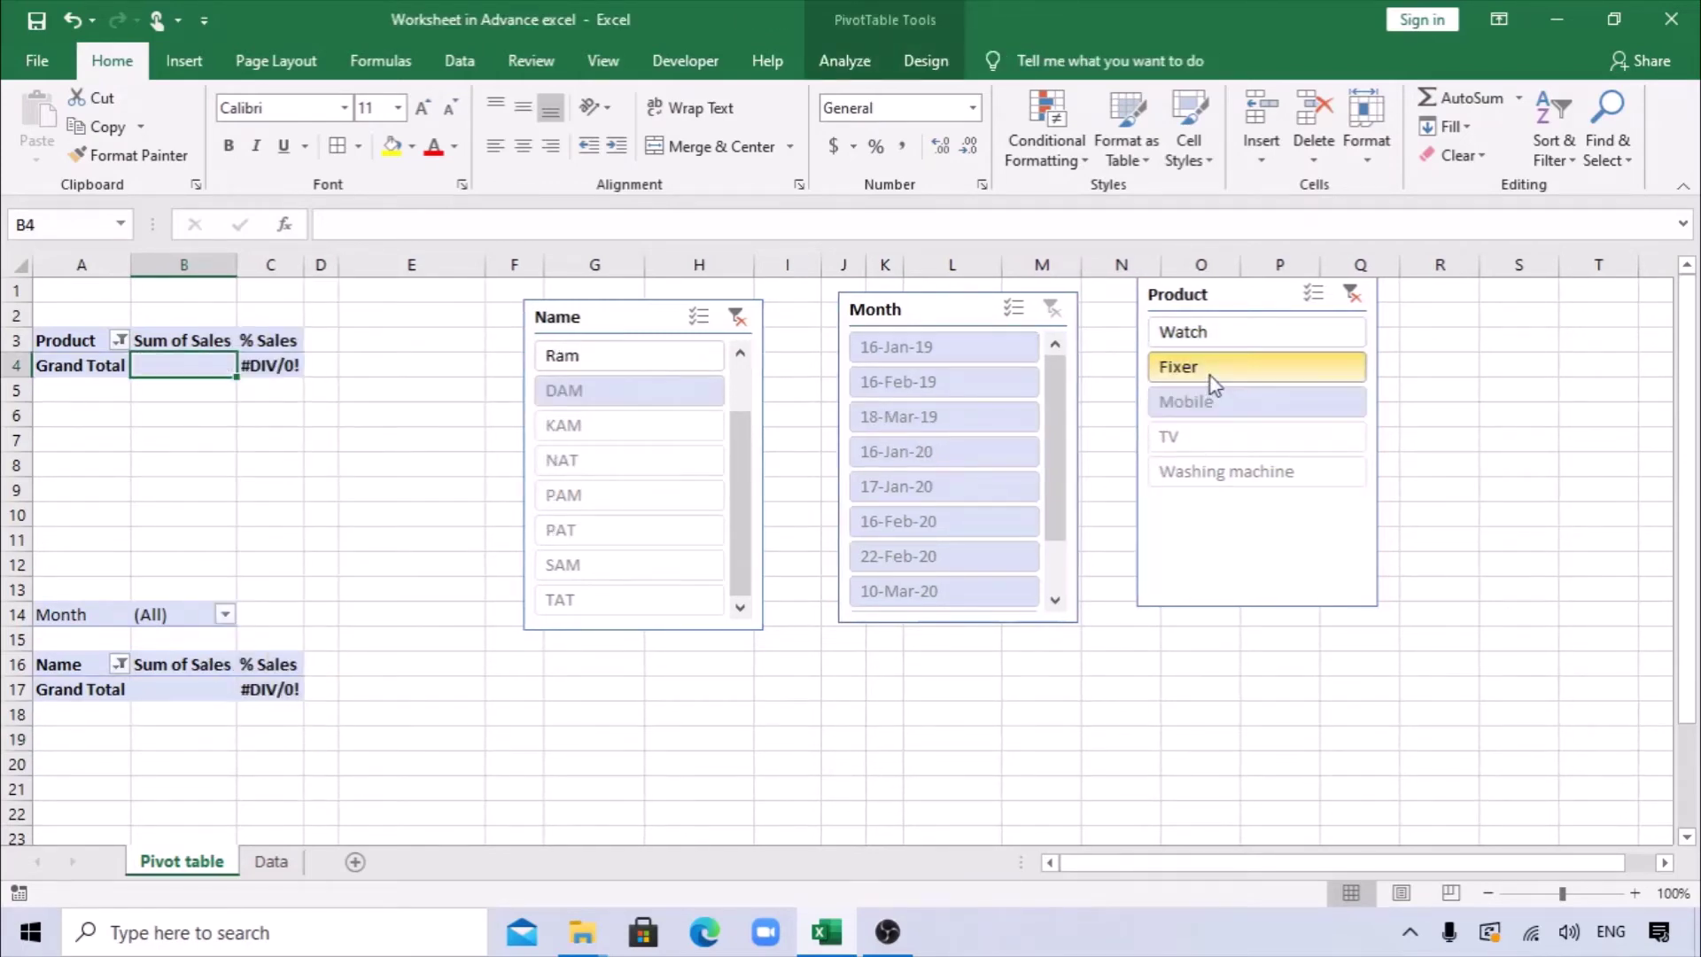
pyautogui.click(1219, 331)
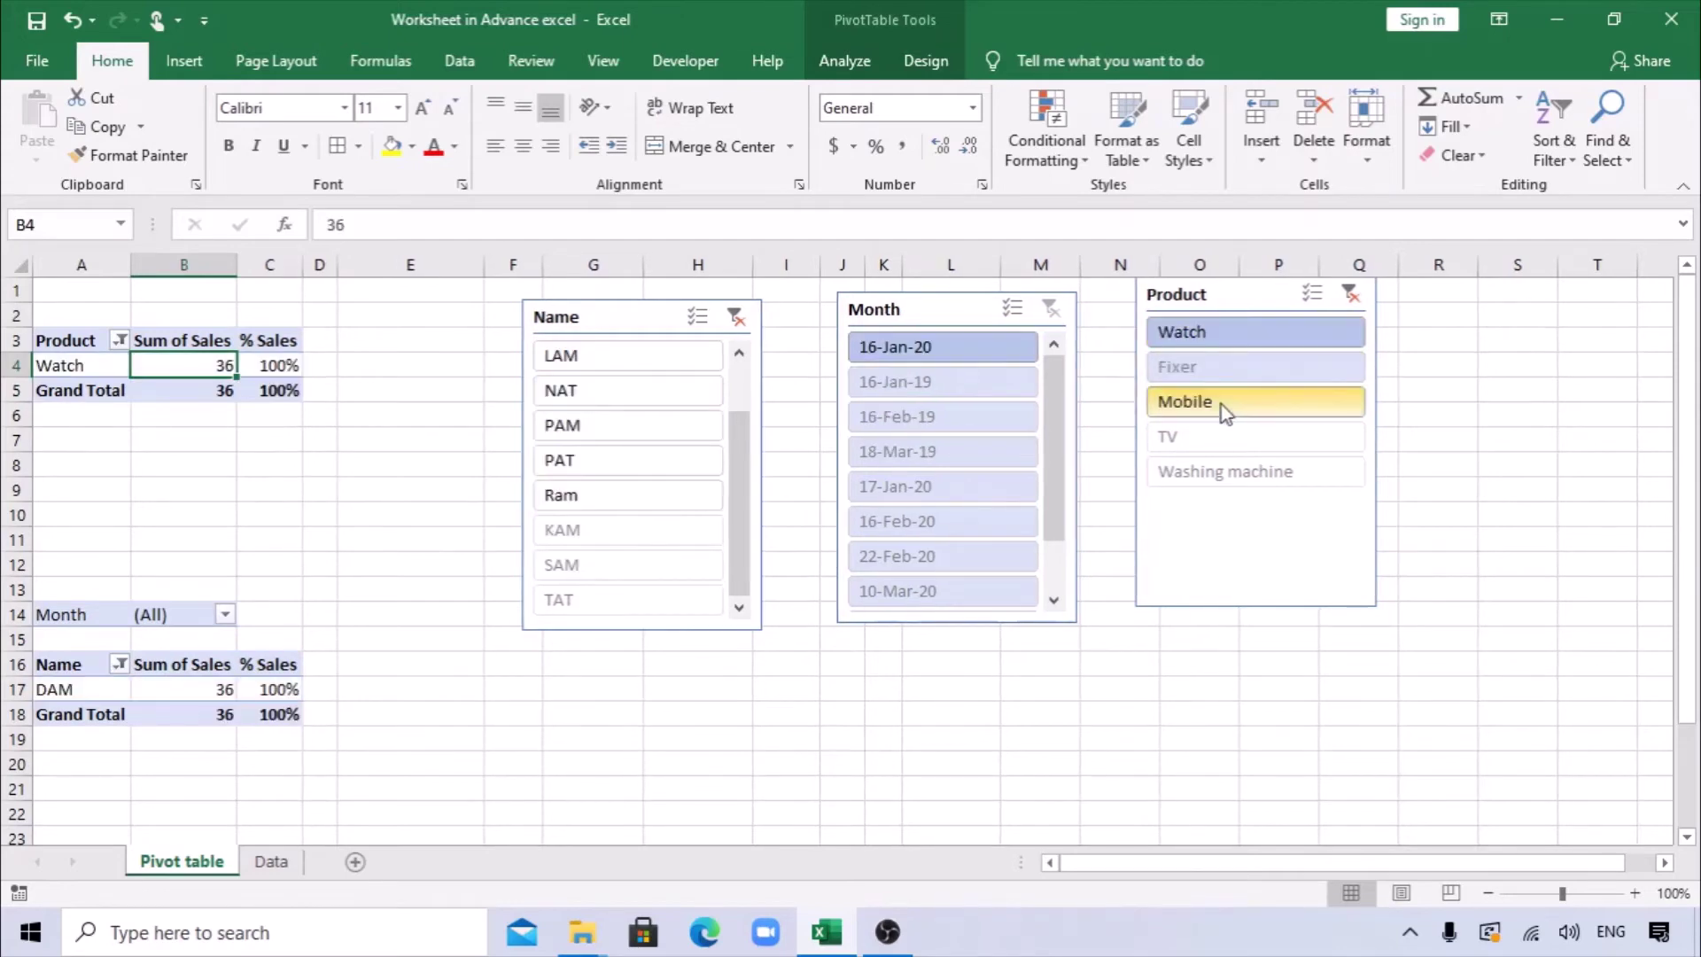
# Step: Clear the Product and Name slicer filters, and filter both PivotTables to Fixer, Mobile and TV together
pyautogui.click(1519, 412)
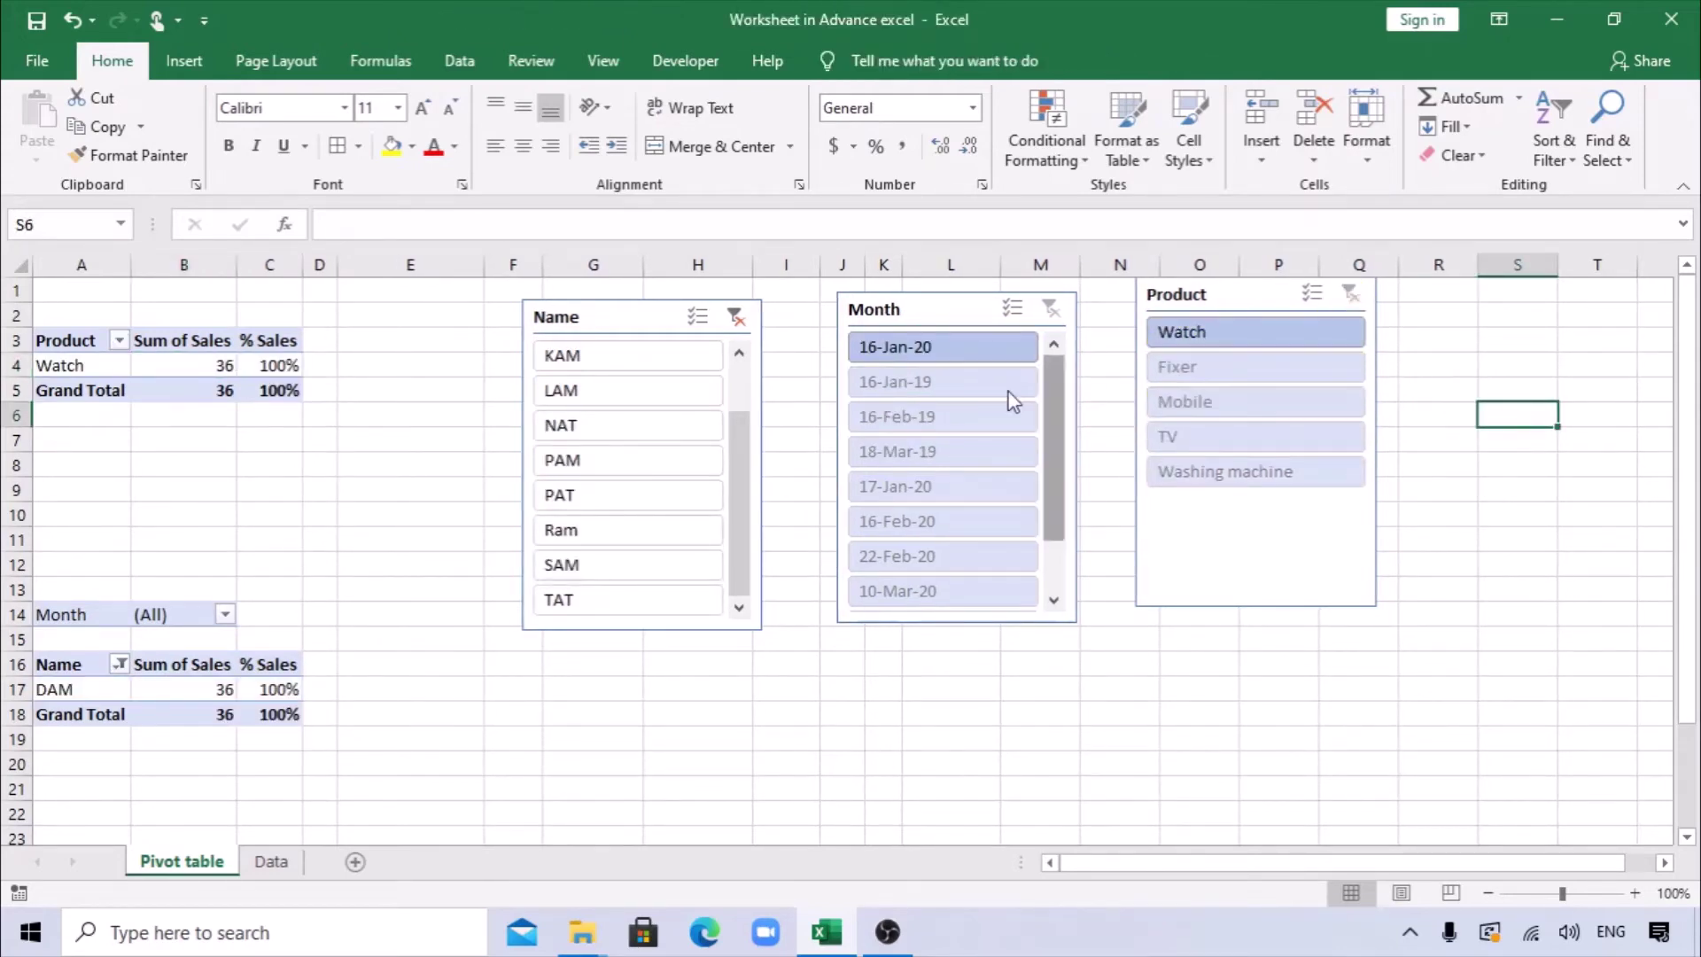
pyautogui.click(736, 317)
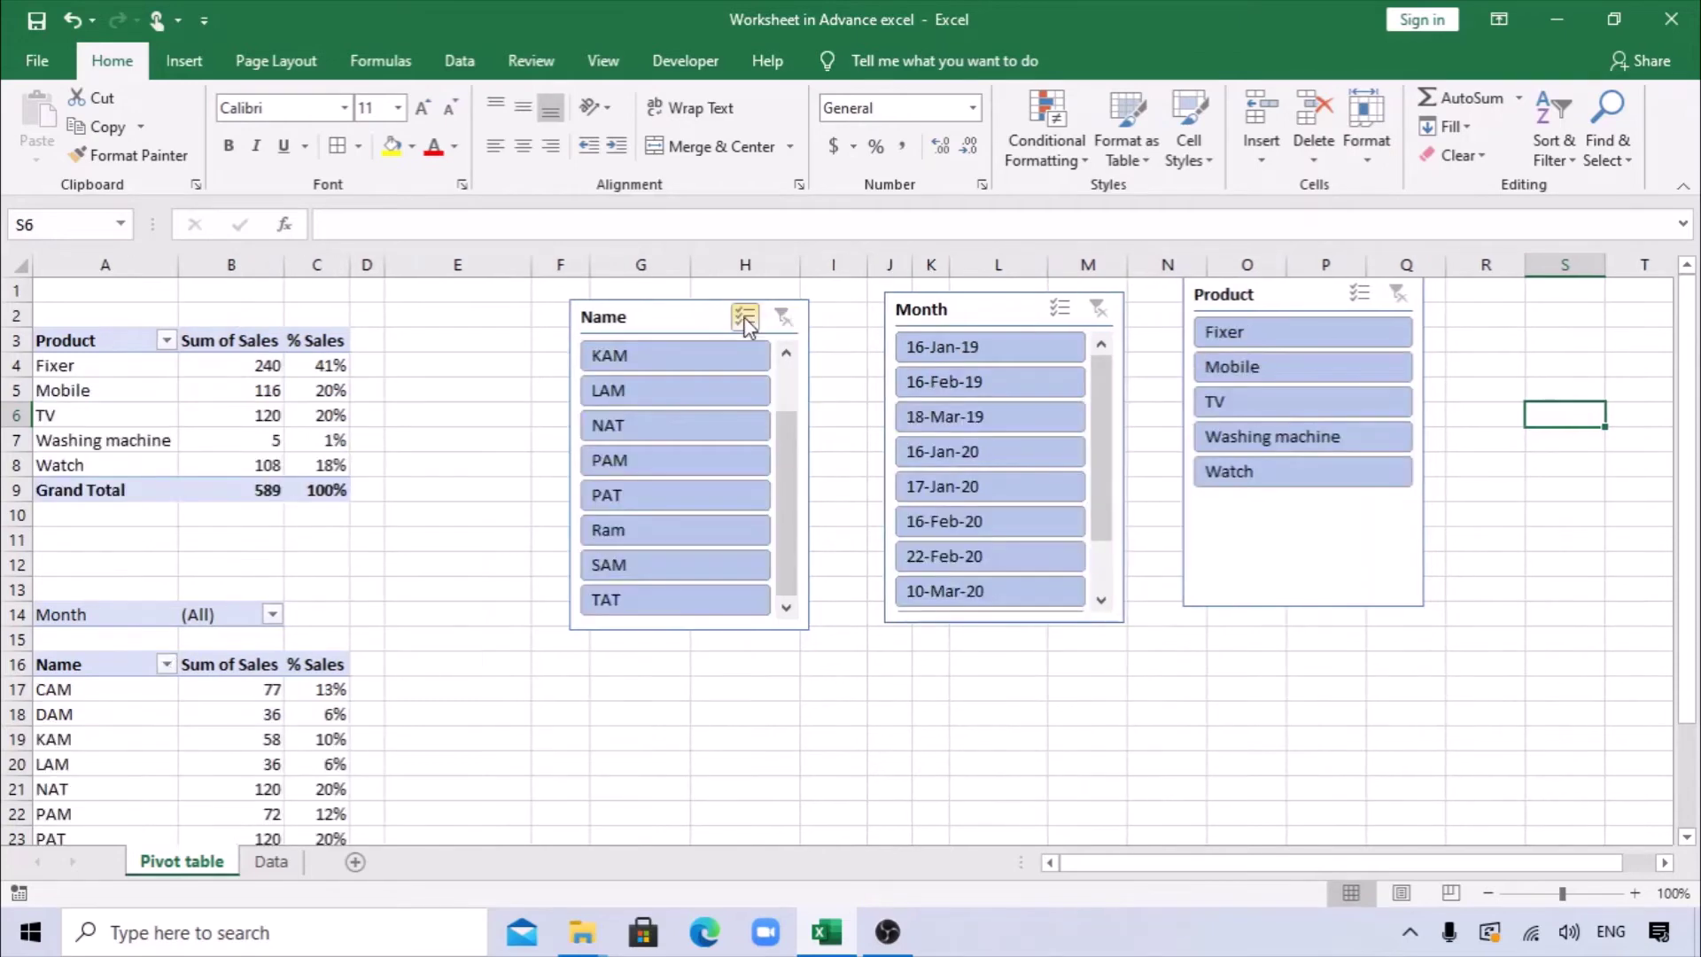
pyautogui.click(1284, 344)
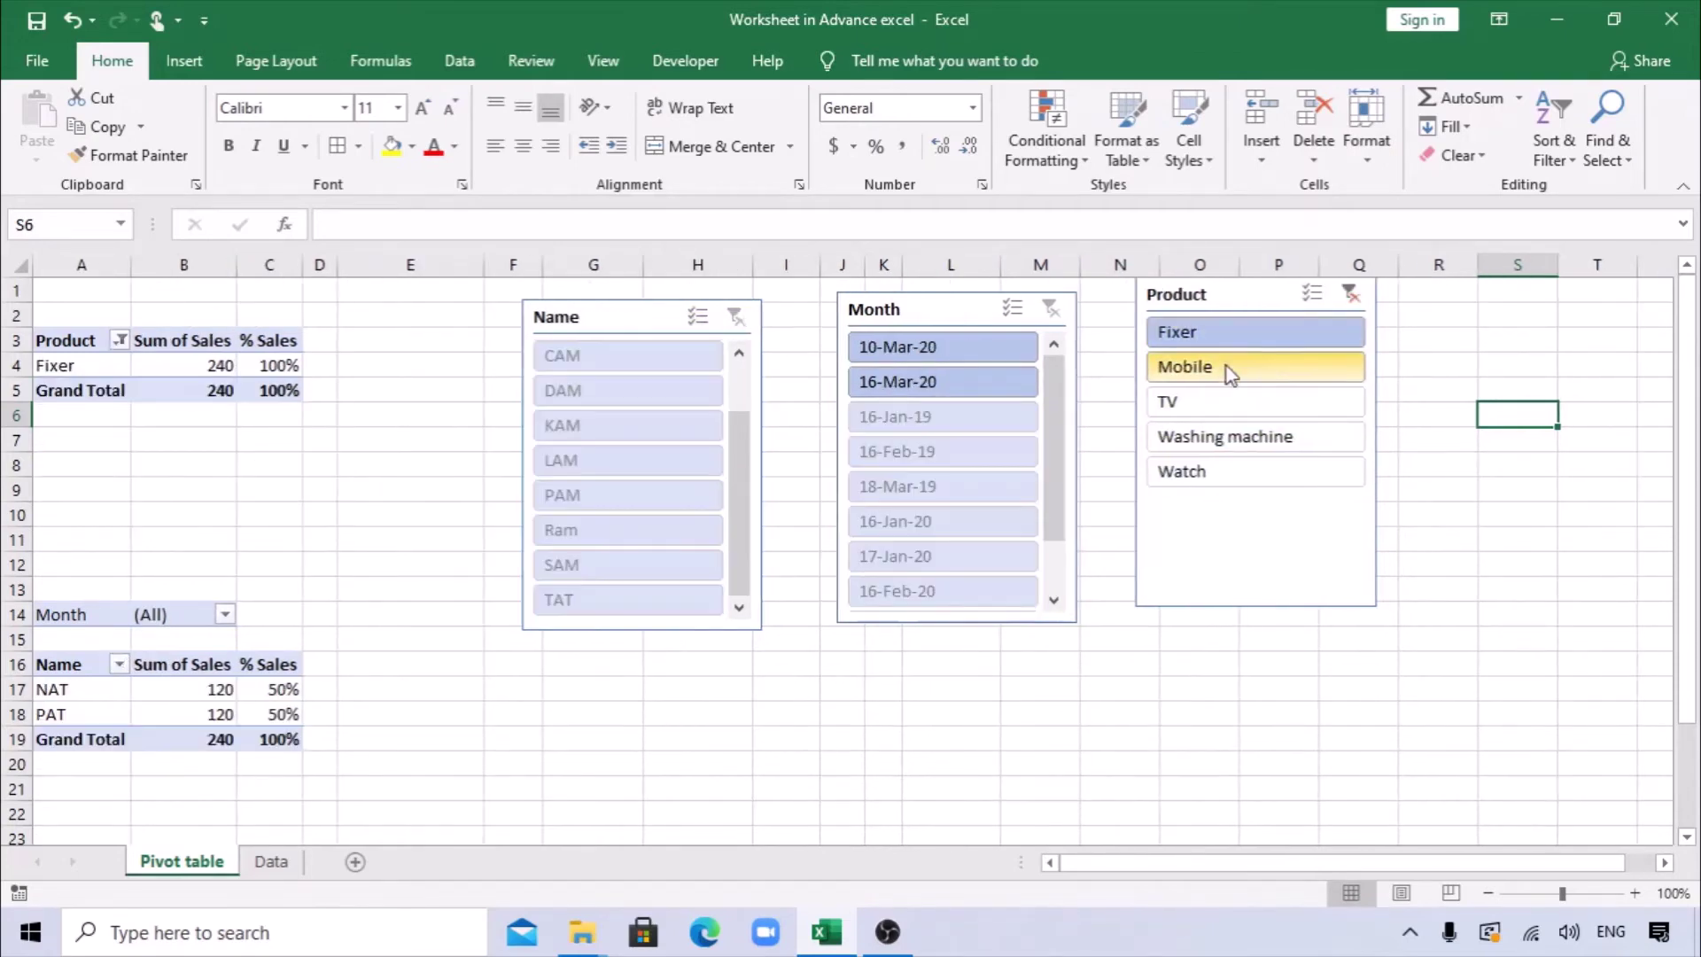
pyautogui.keyDown('ctrl'); pyautogui.click(1226, 365); pyautogui.keyUp('ctrl')
pyautogui.keyDown('ctrl'); pyautogui.click(1203, 406); pyautogui.keyUp('ctrl')
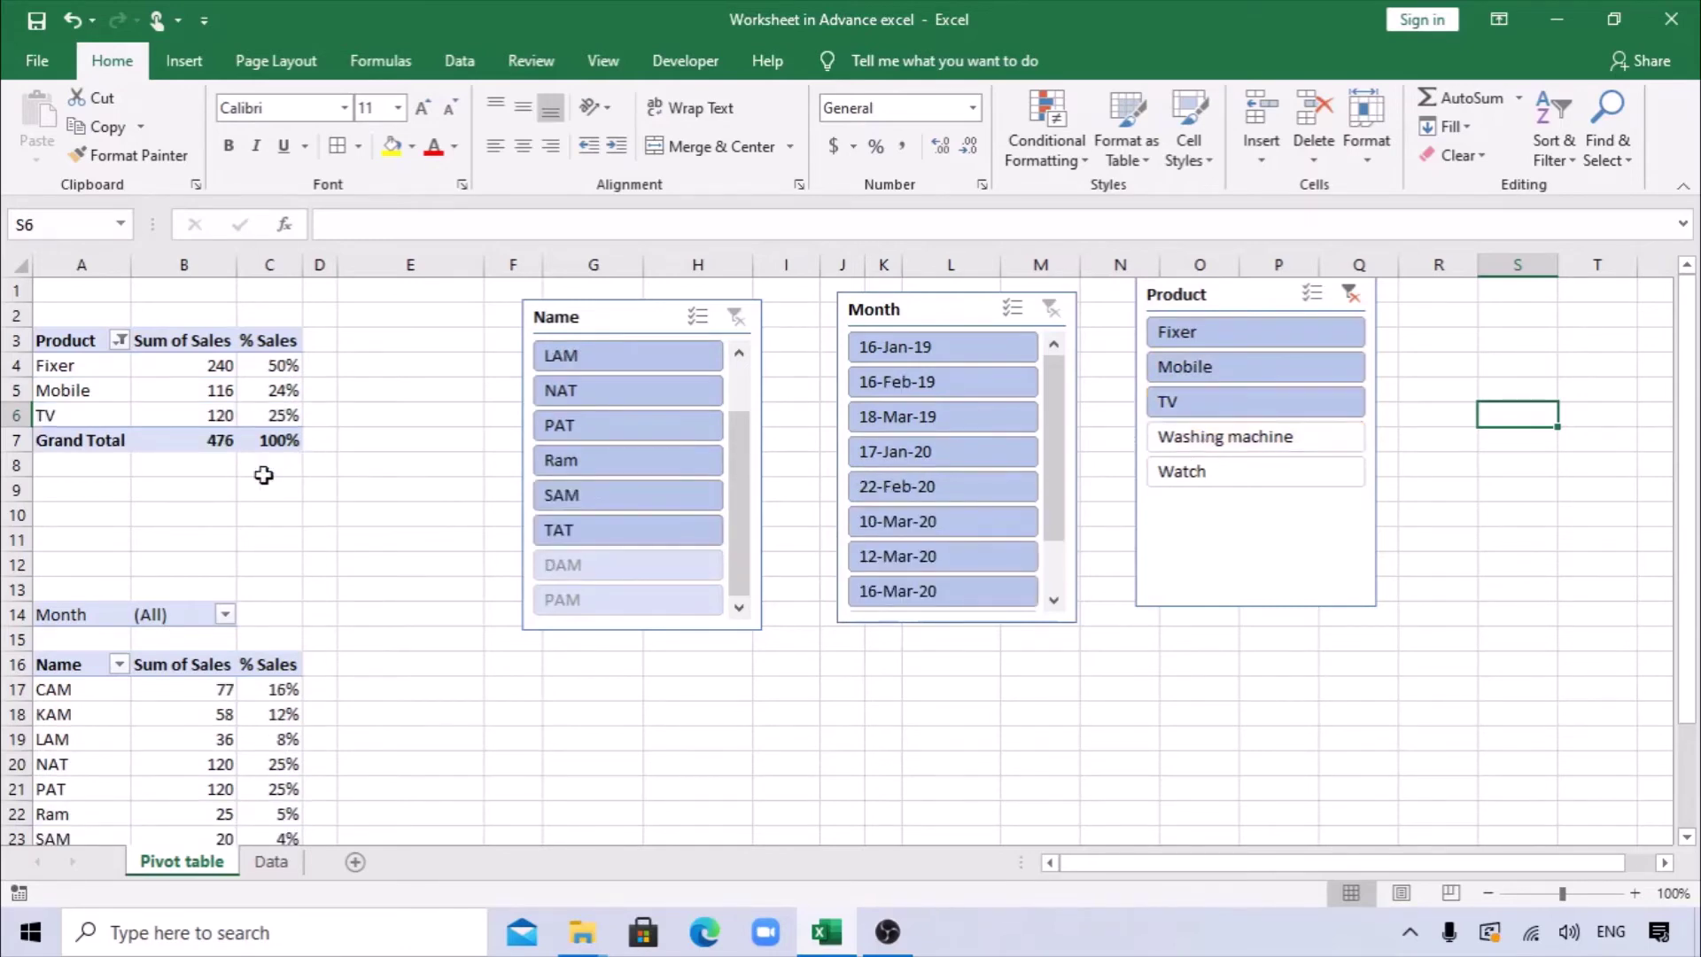
# Step: Show the field list for the Name PivotTable and examine the Month field in its filters
pyautogui.scroll(-1, 153, 719)
pyautogui.scroll(1, 152, 719)
pyautogui.click(205, 658)
pyautogui.rightClick(206, 658)
pyautogui.click(324, 646)
pyautogui.scroll(-3, 341, 662)
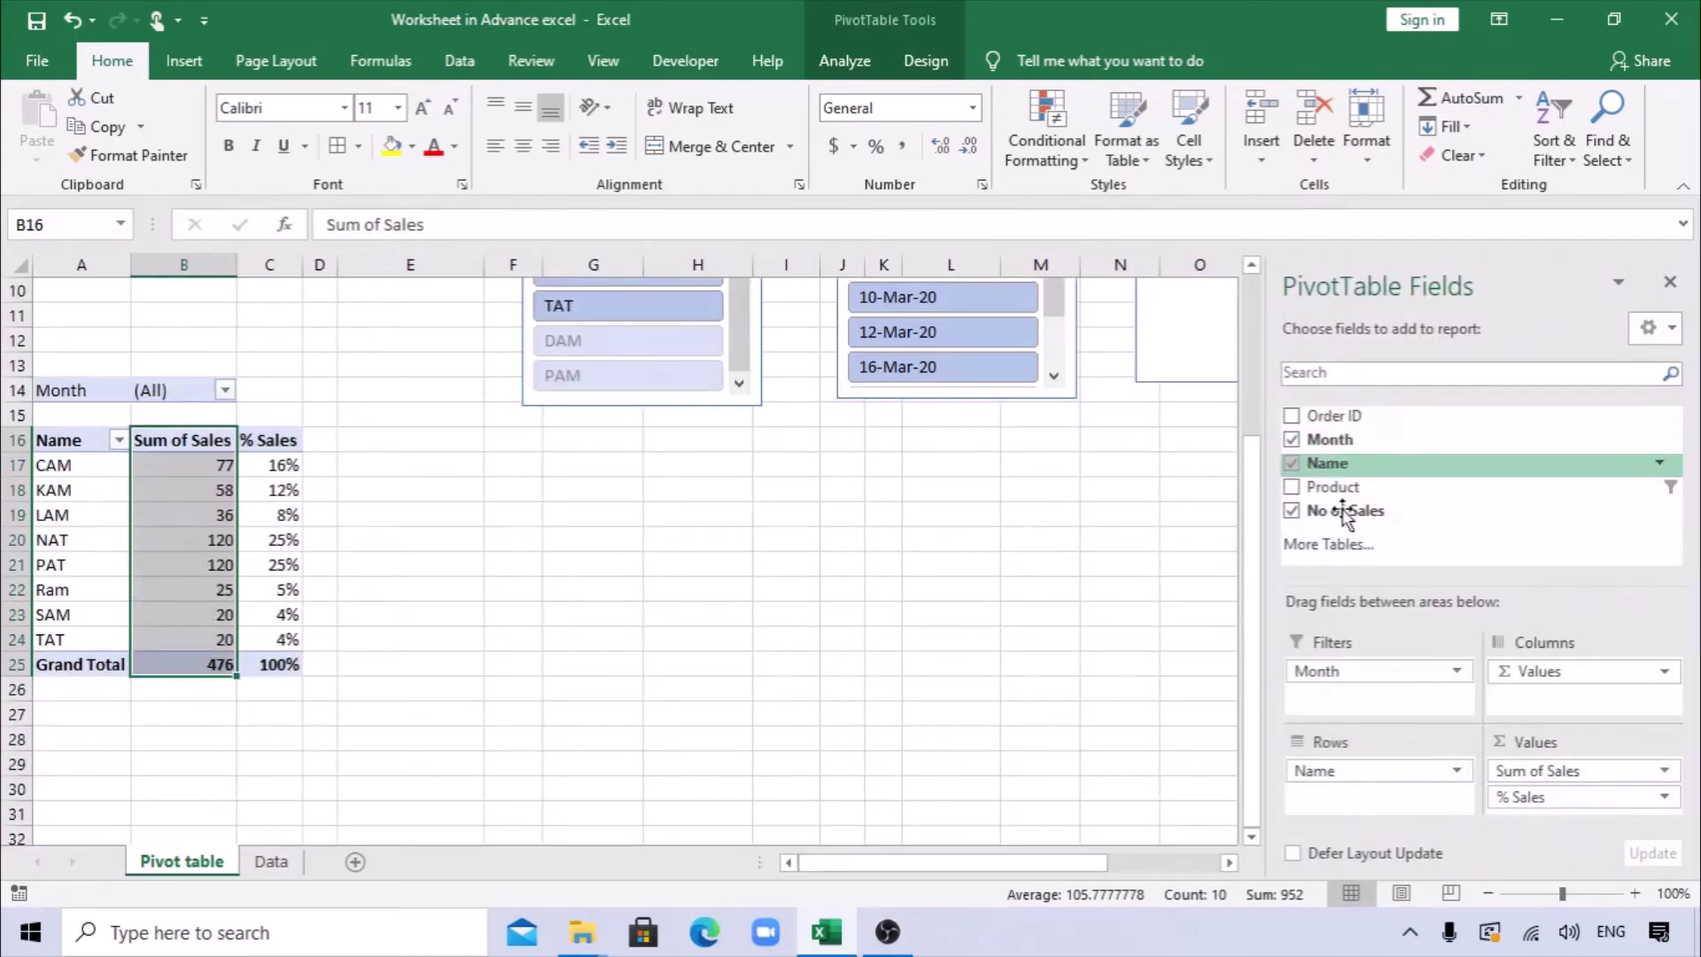
pyautogui.moveTo(1333, 670); pyautogui.dragTo(1376, 641)
# Step: Insert a Month timeline for the Name PivotTable and place it below the Month slicer
pyautogui.click(512, 490)
pyautogui.click(221, 489)
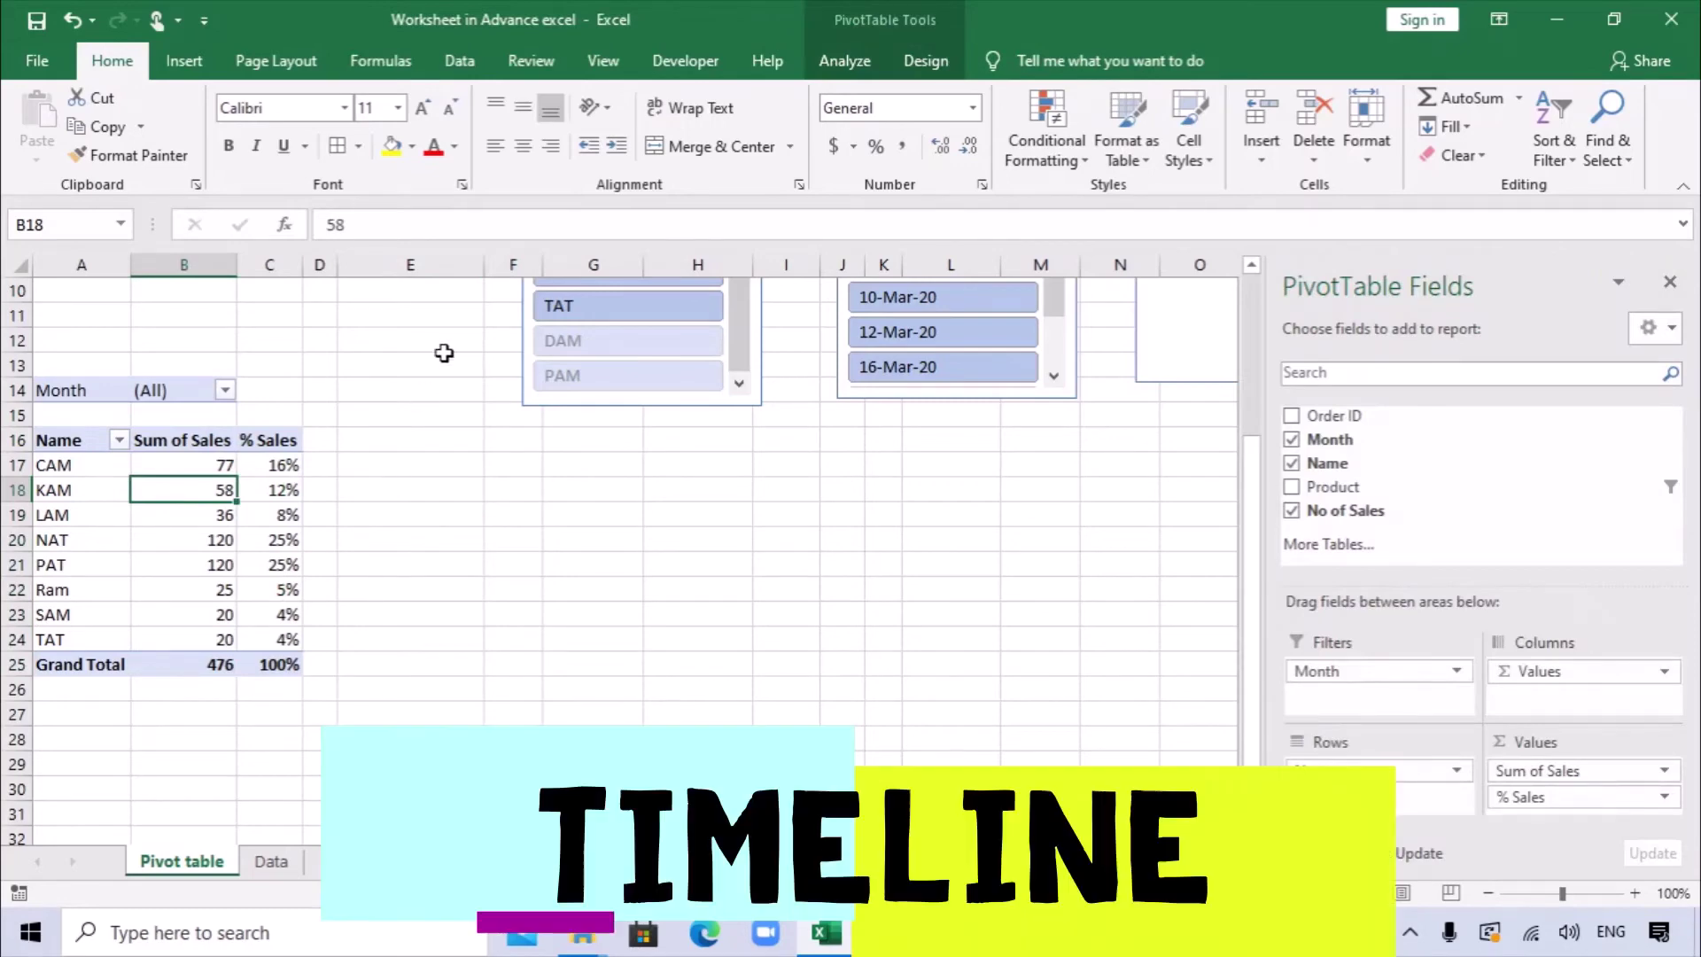
pyautogui.click(183, 60)
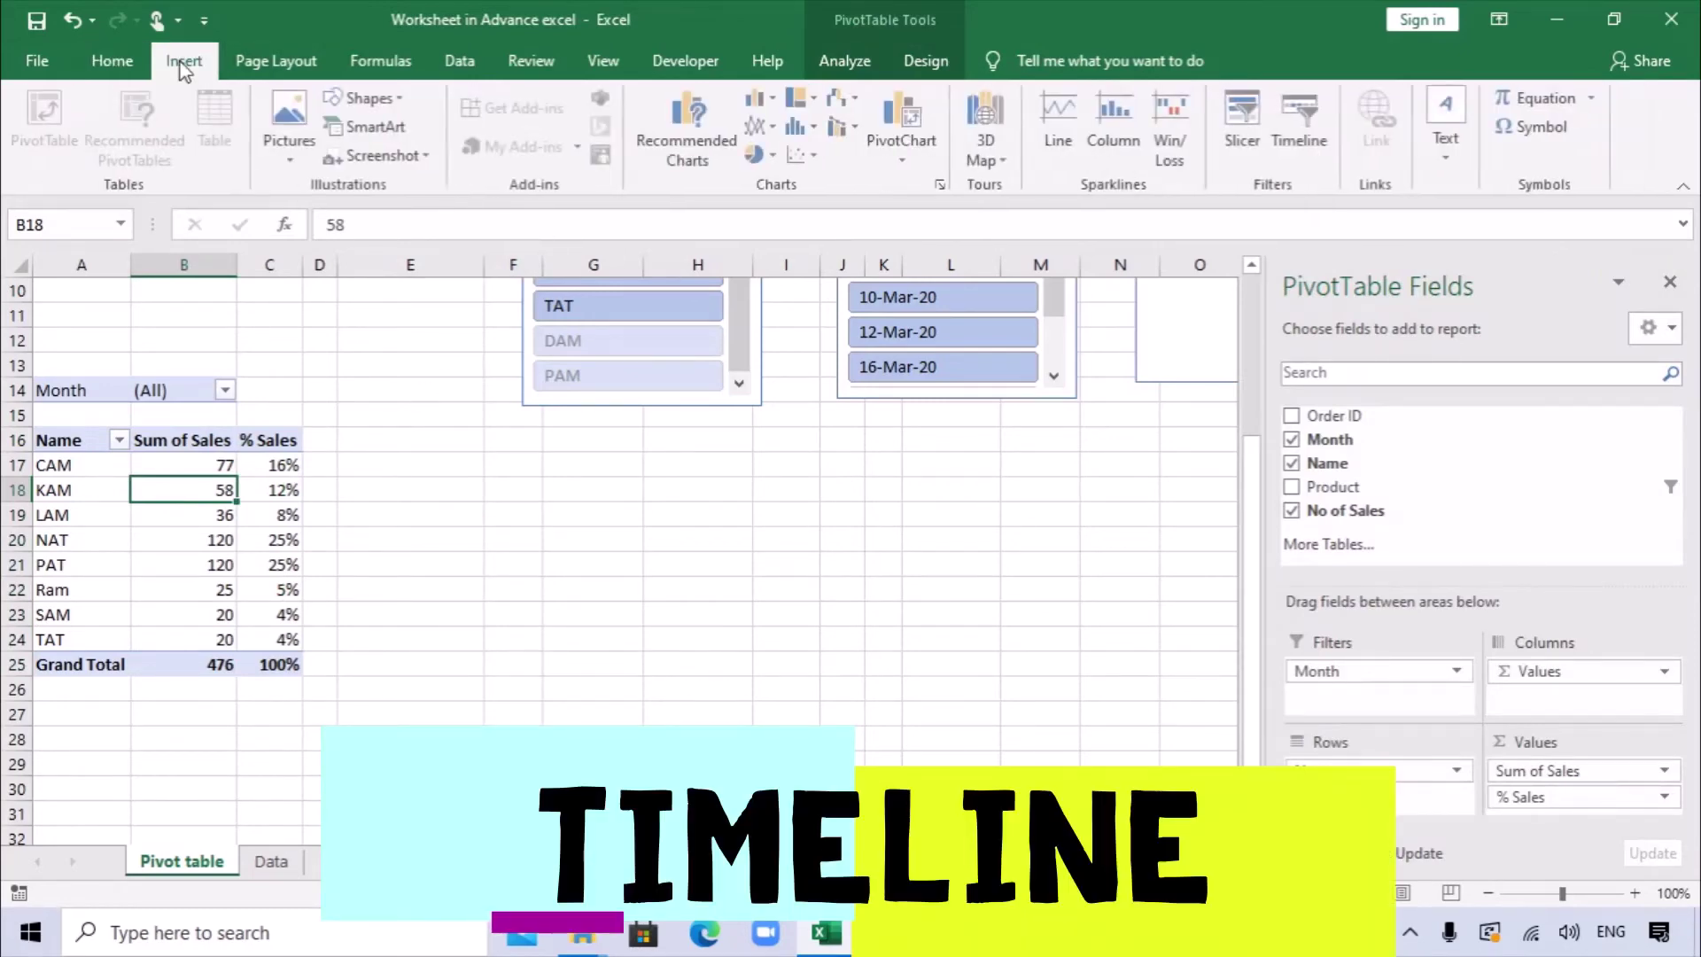
pyautogui.click(1321, 117)
pyautogui.moveTo(1273, 365); pyautogui.dragTo(937, 396)
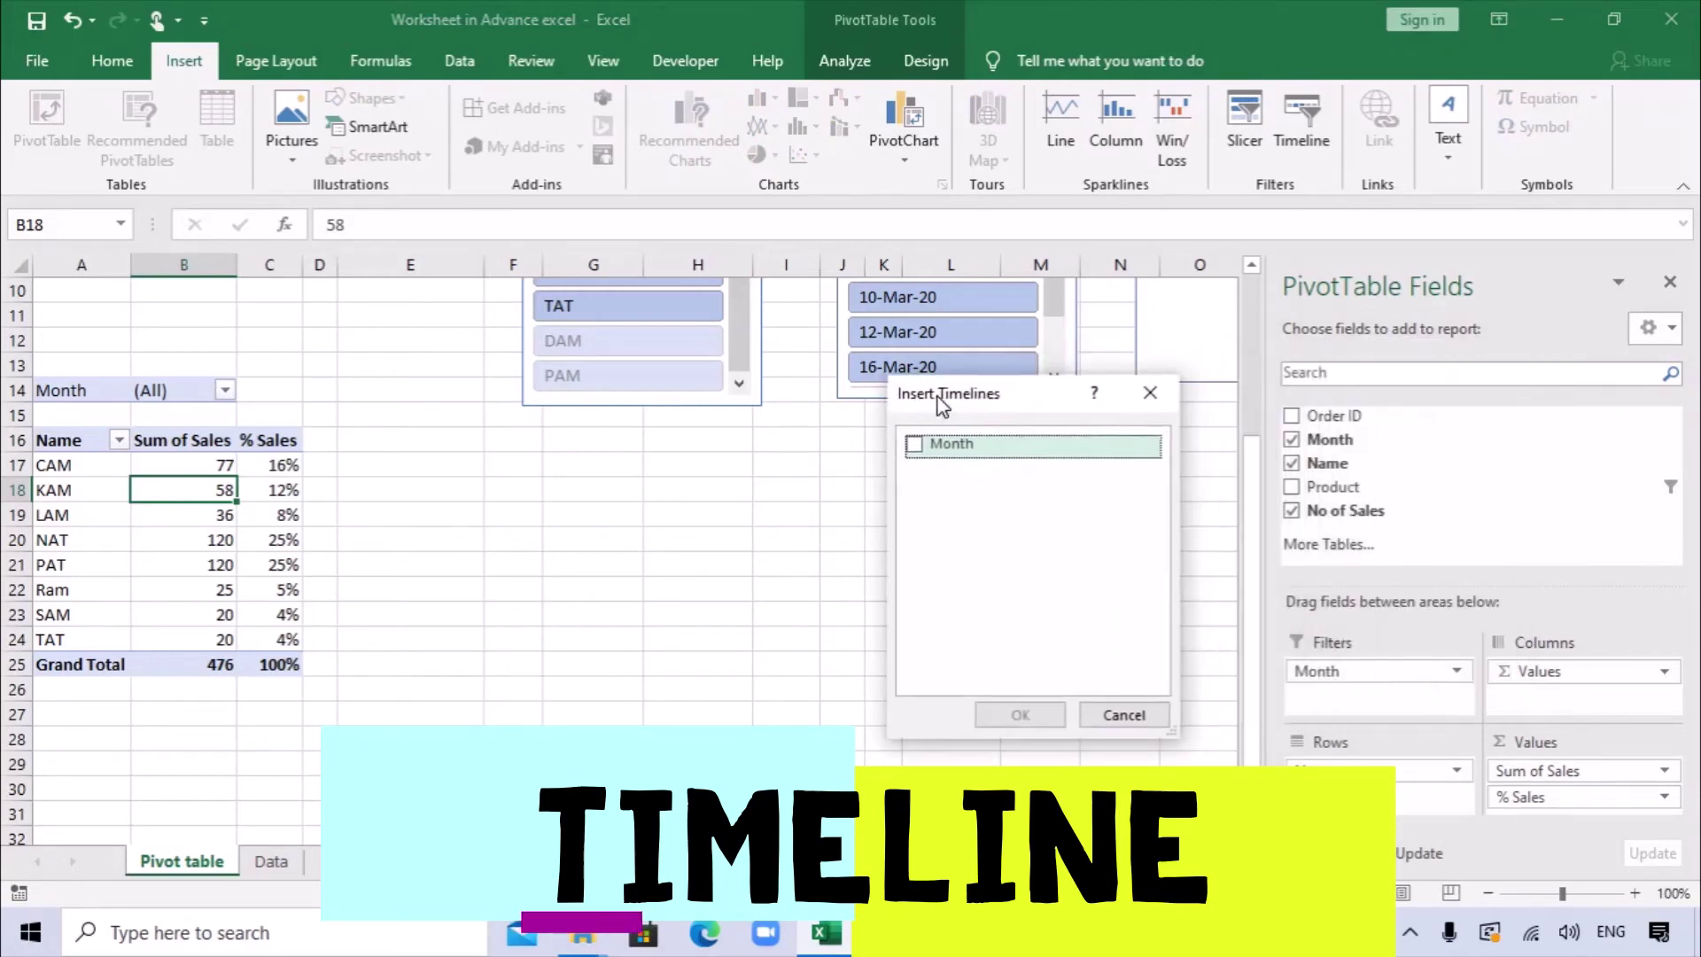
pyautogui.click(914, 444)
pyautogui.click(1017, 714)
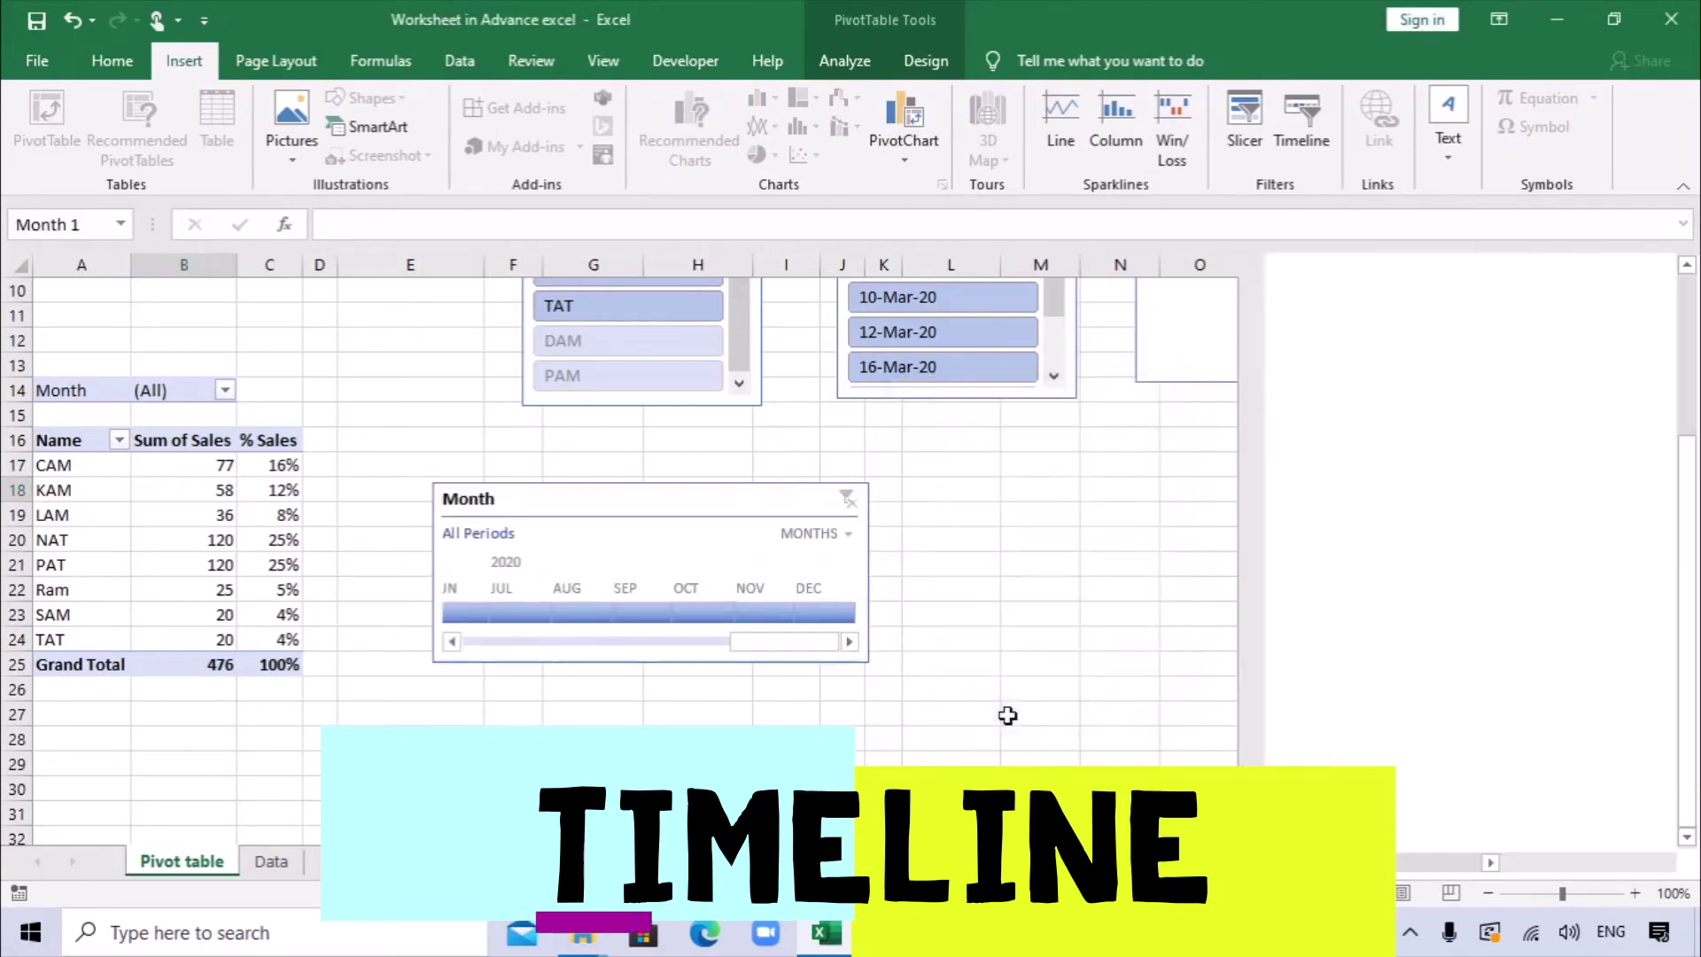
pyautogui.moveTo(695, 492); pyautogui.dragTo(993, 464)
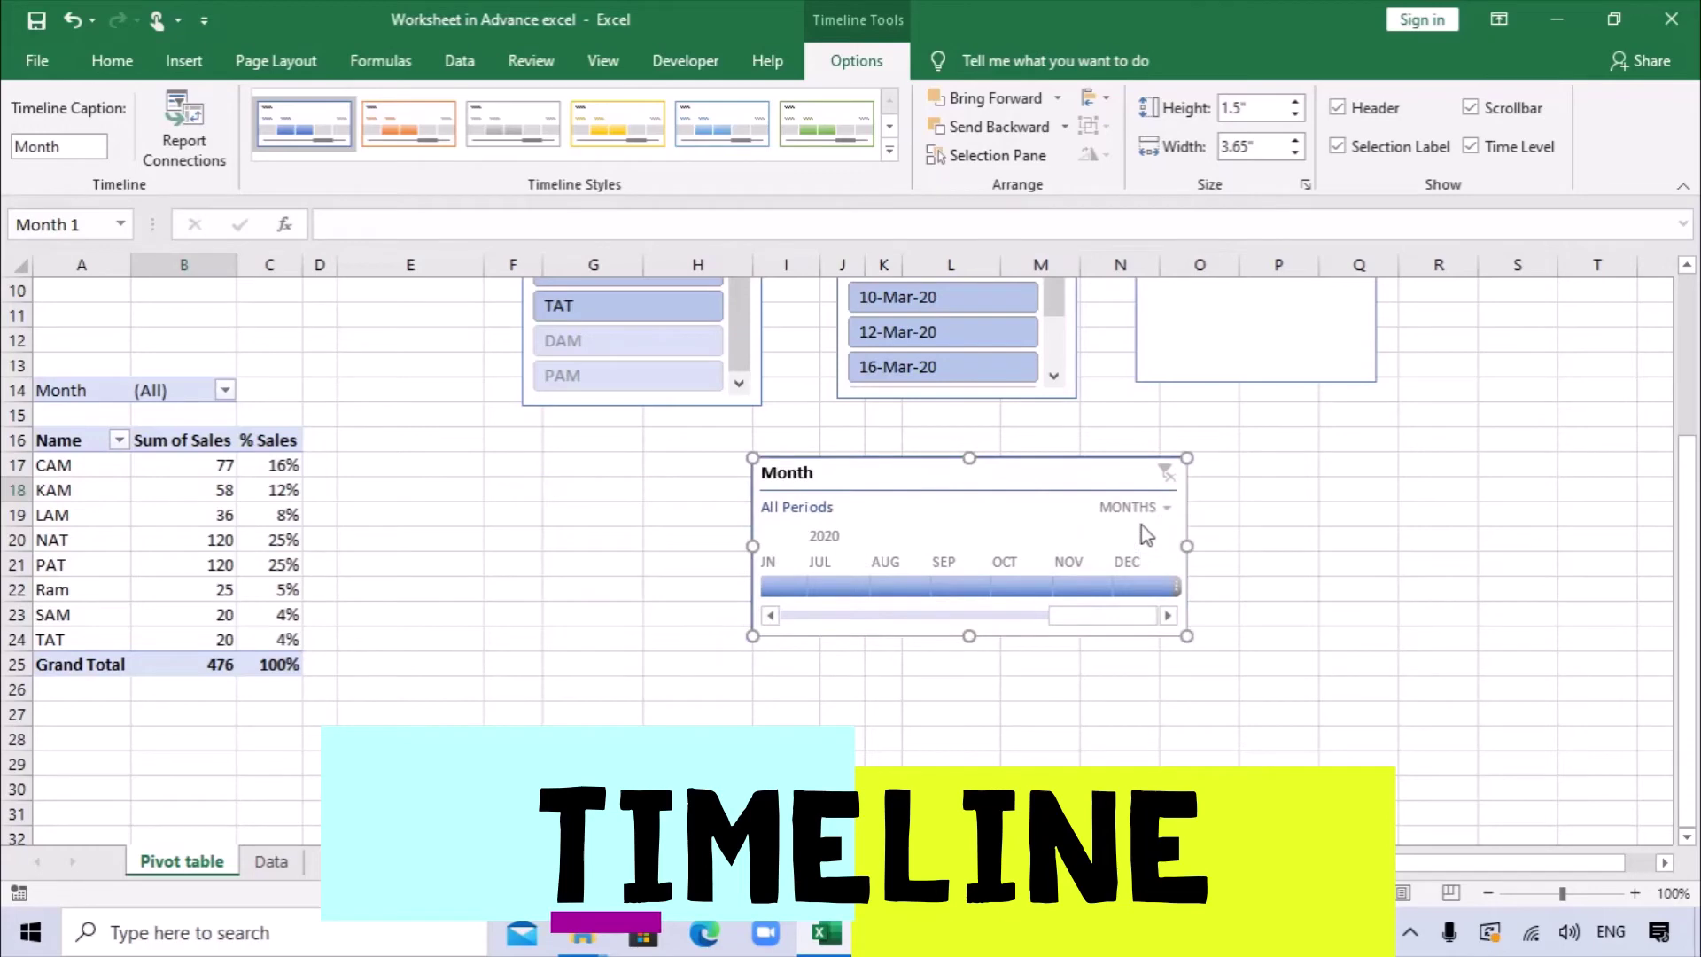
# Step: Switch the Month timeline to years and filter the Name PivotTable to 2019 and to 2020
pyautogui.click(1162, 509)
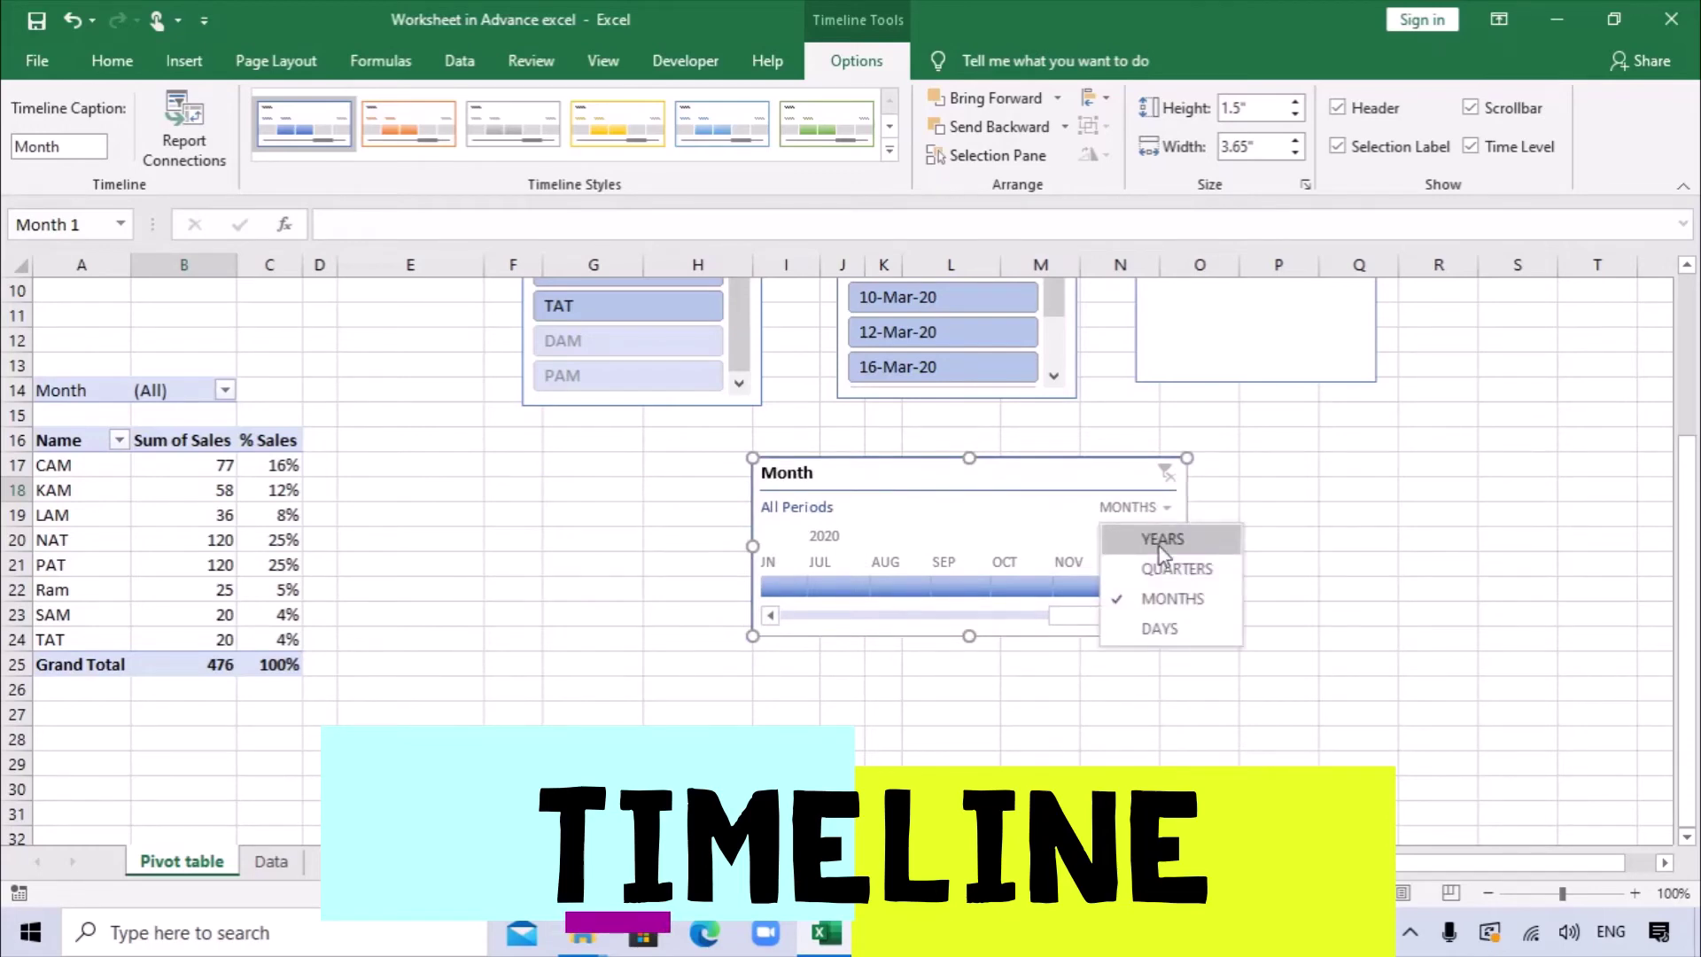
pyautogui.click(1159, 546)
pyautogui.click(864, 589)
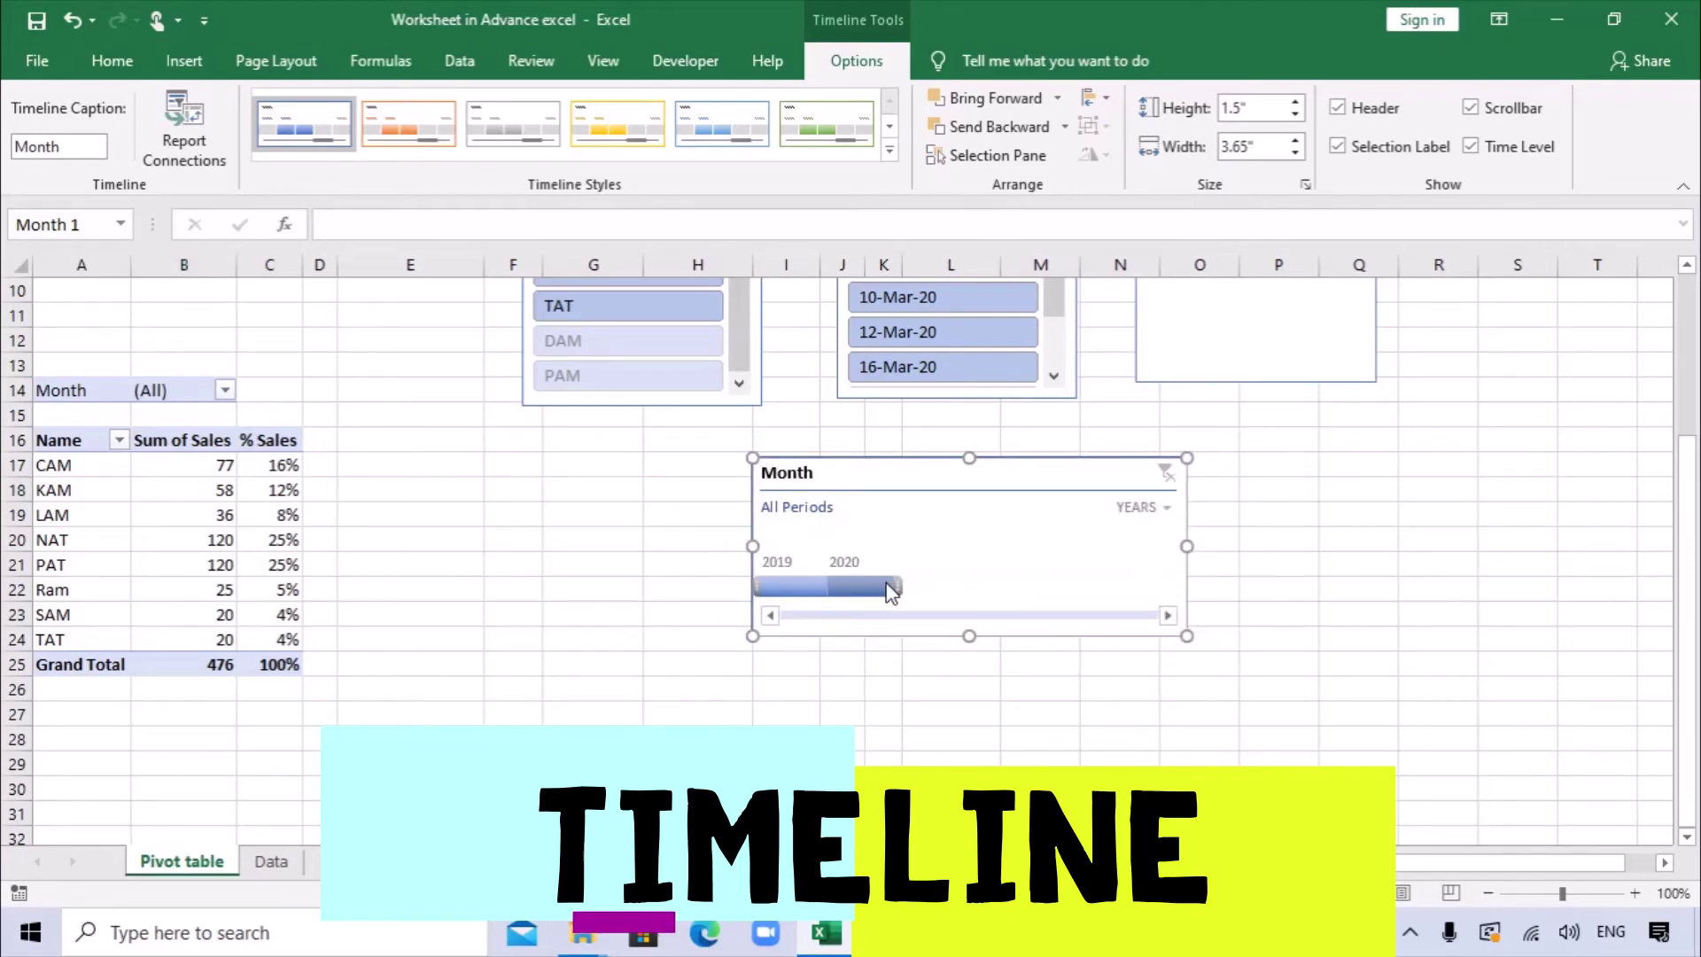
pyautogui.click(808, 588)
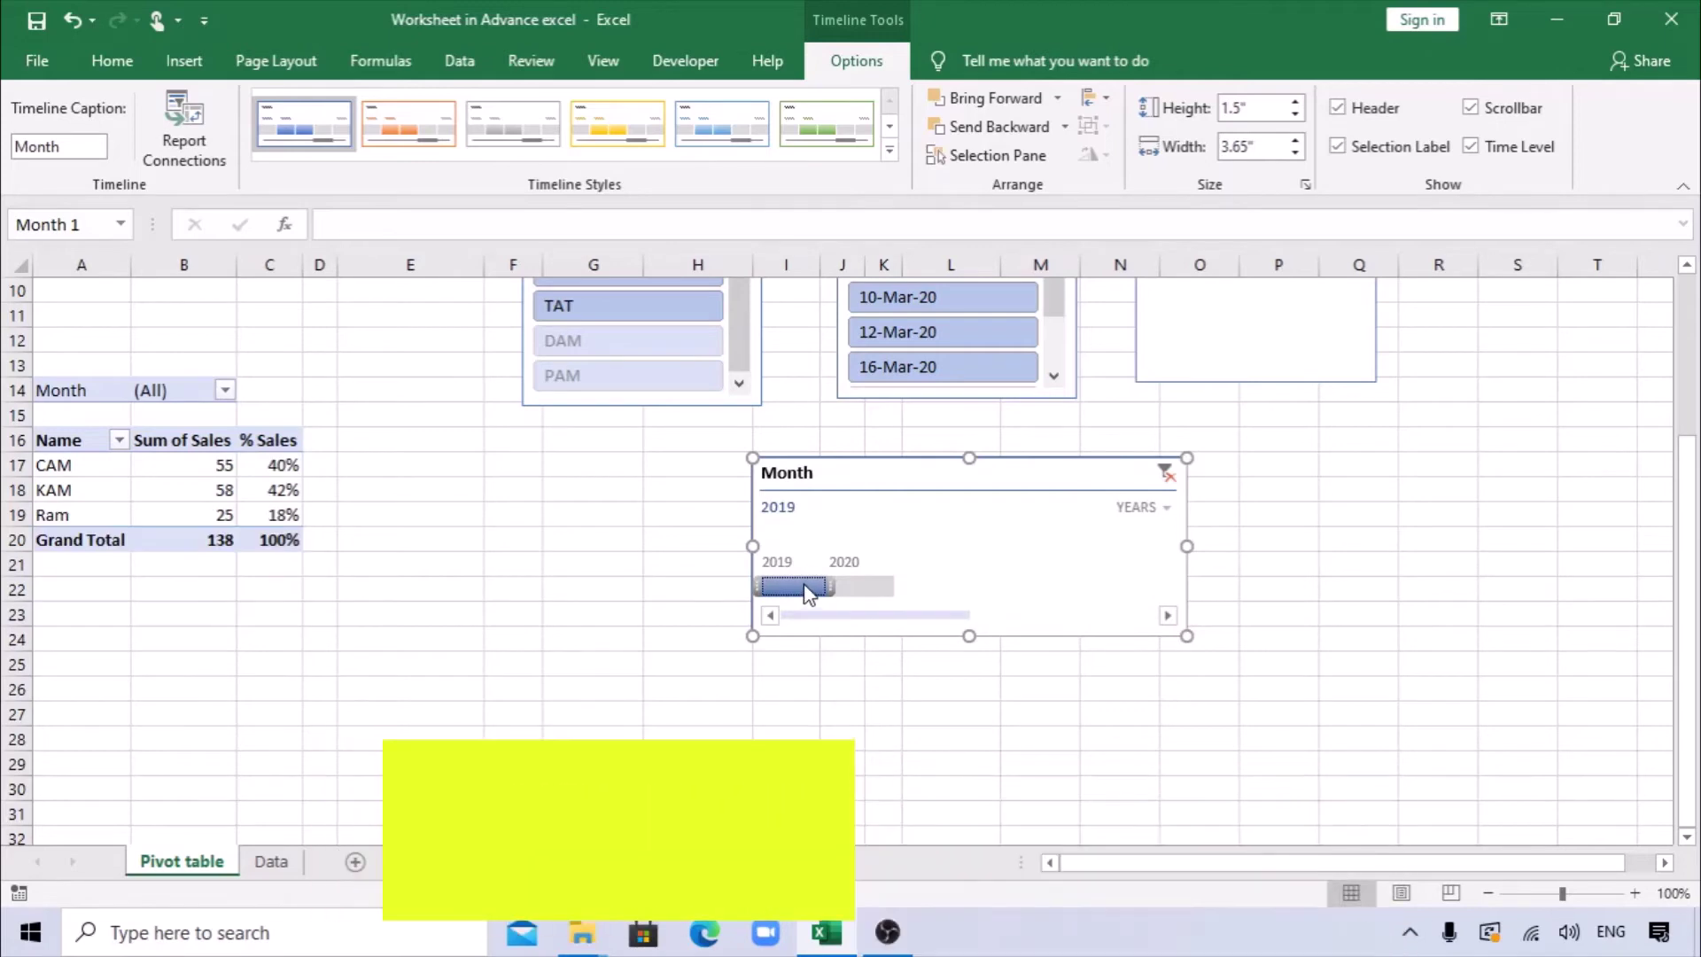
pyautogui.click(850, 587)
# Step: Switch the Month timeline to quarters, try Q1, Q2 and Q3 of 2020, and return to Q1 2020
pyautogui.click(1160, 508)
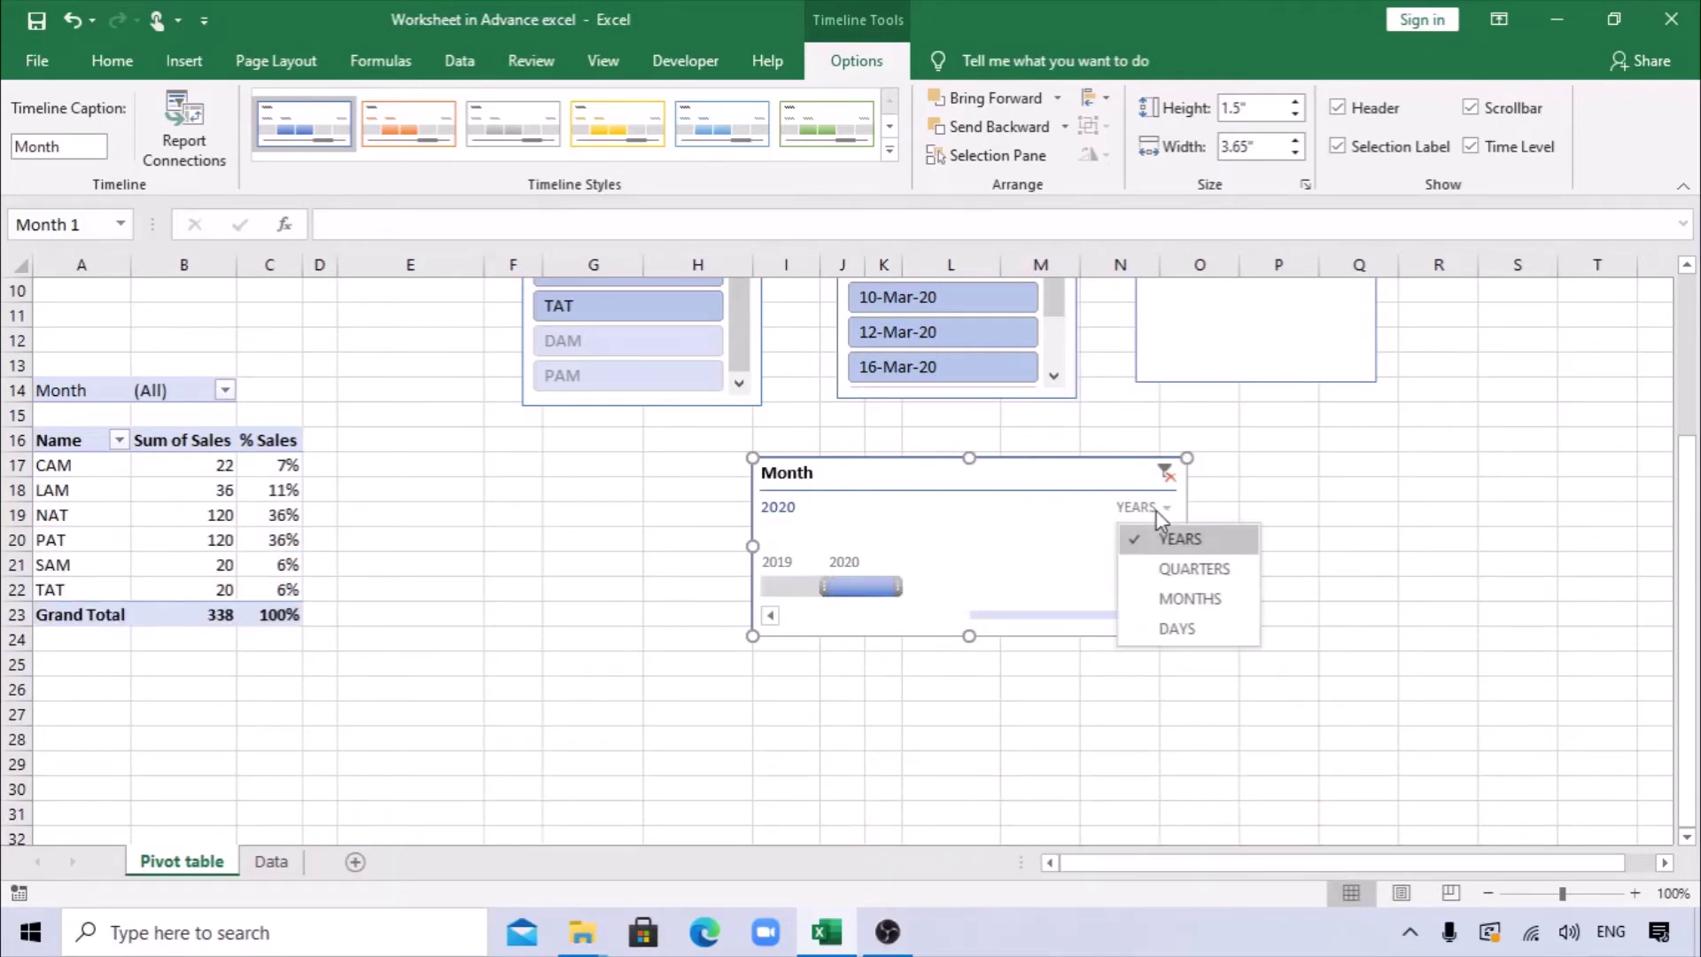
pyautogui.click(1172, 570)
pyautogui.click(948, 587)
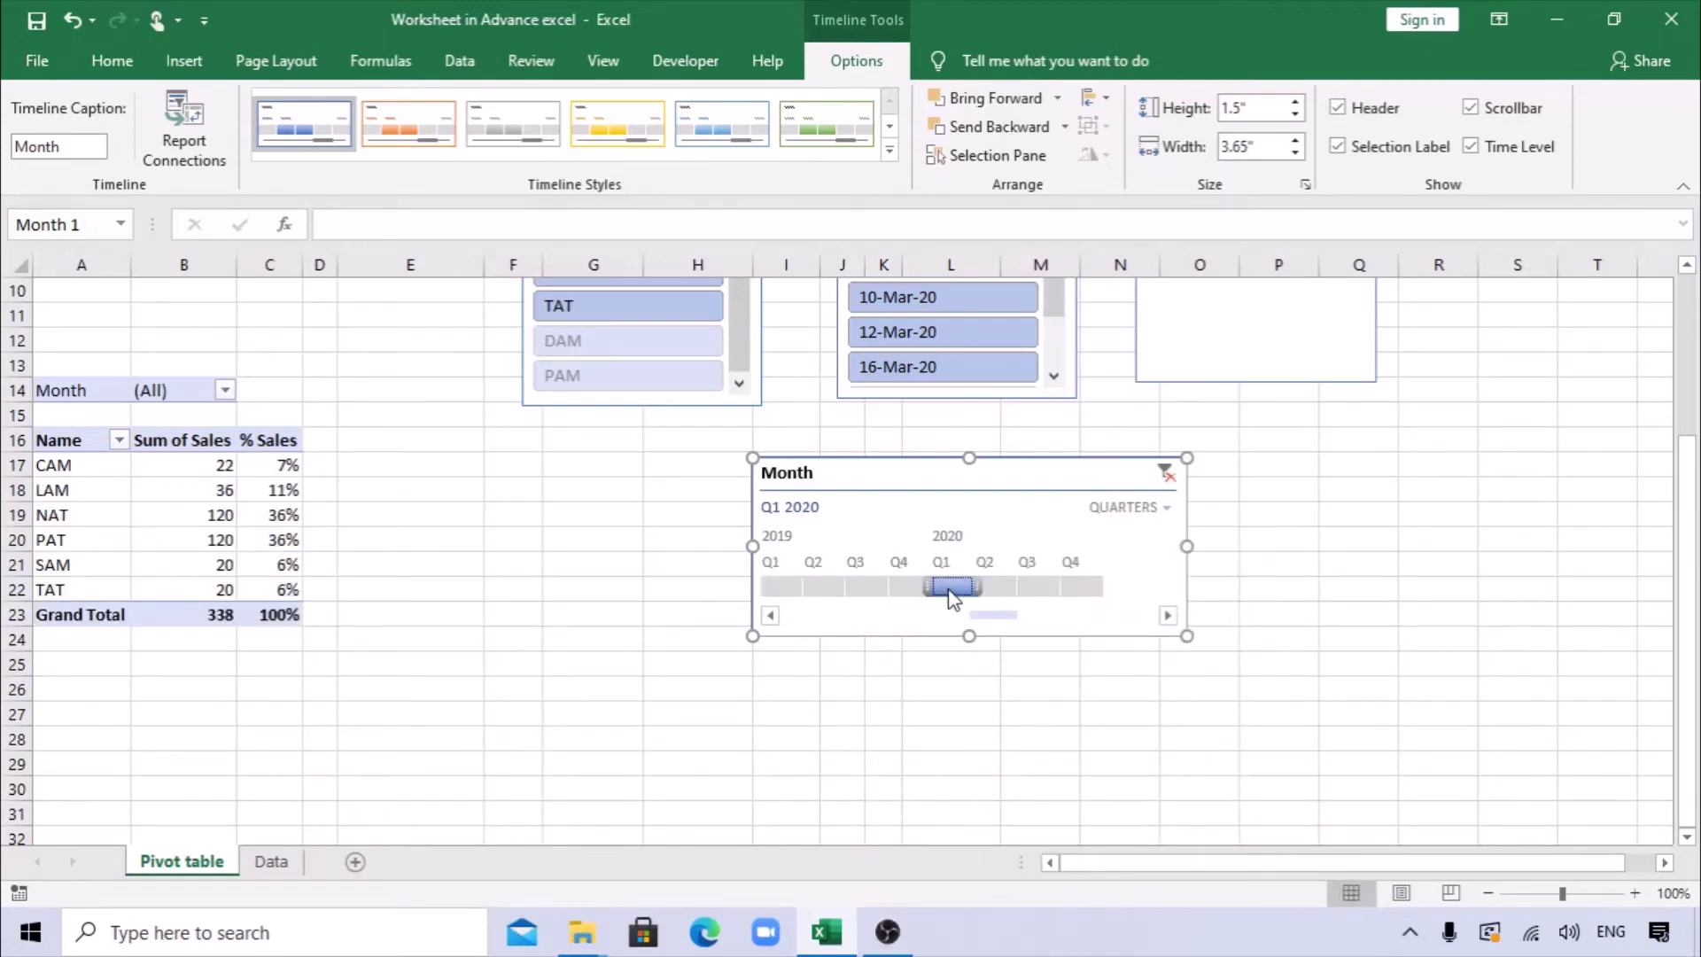
pyautogui.click(992, 587)
pyautogui.click(1040, 588)
pyautogui.click(994, 588)
pyautogui.click(955, 588)
# Step: Switch the Month timeline to months, try January to March 2020, and return to Jan 2020
pyautogui.click(1167, 509)
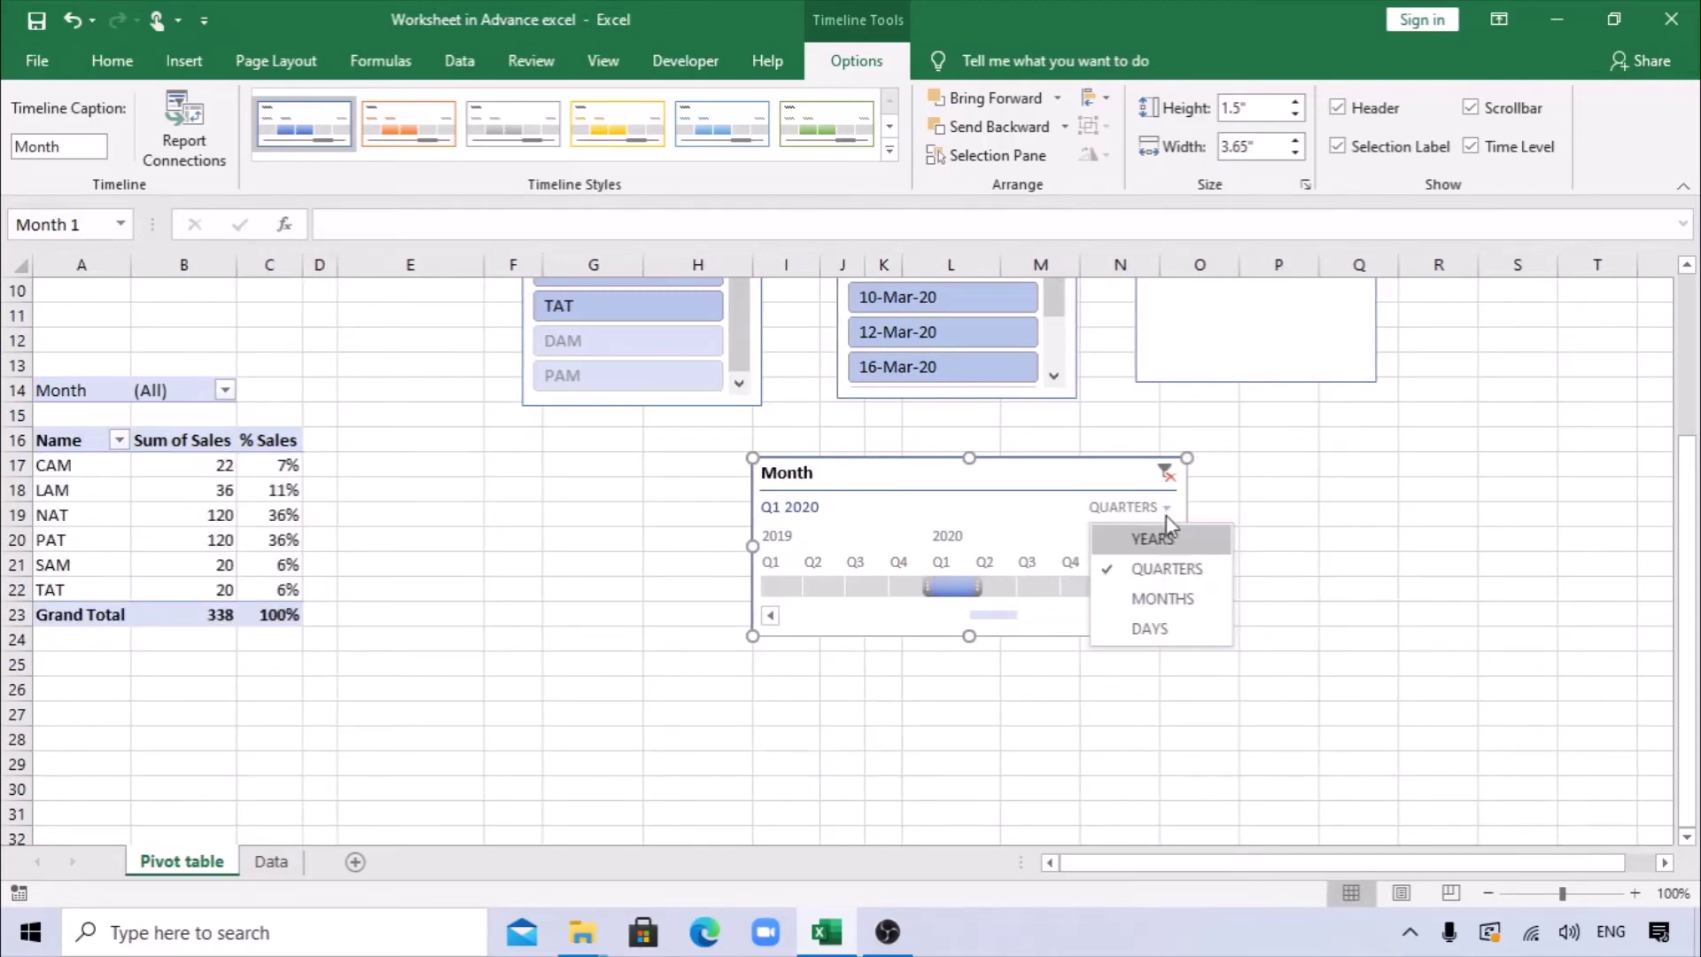
pyautogui.click(1156, 596)
pyautogui.click(992, 587)
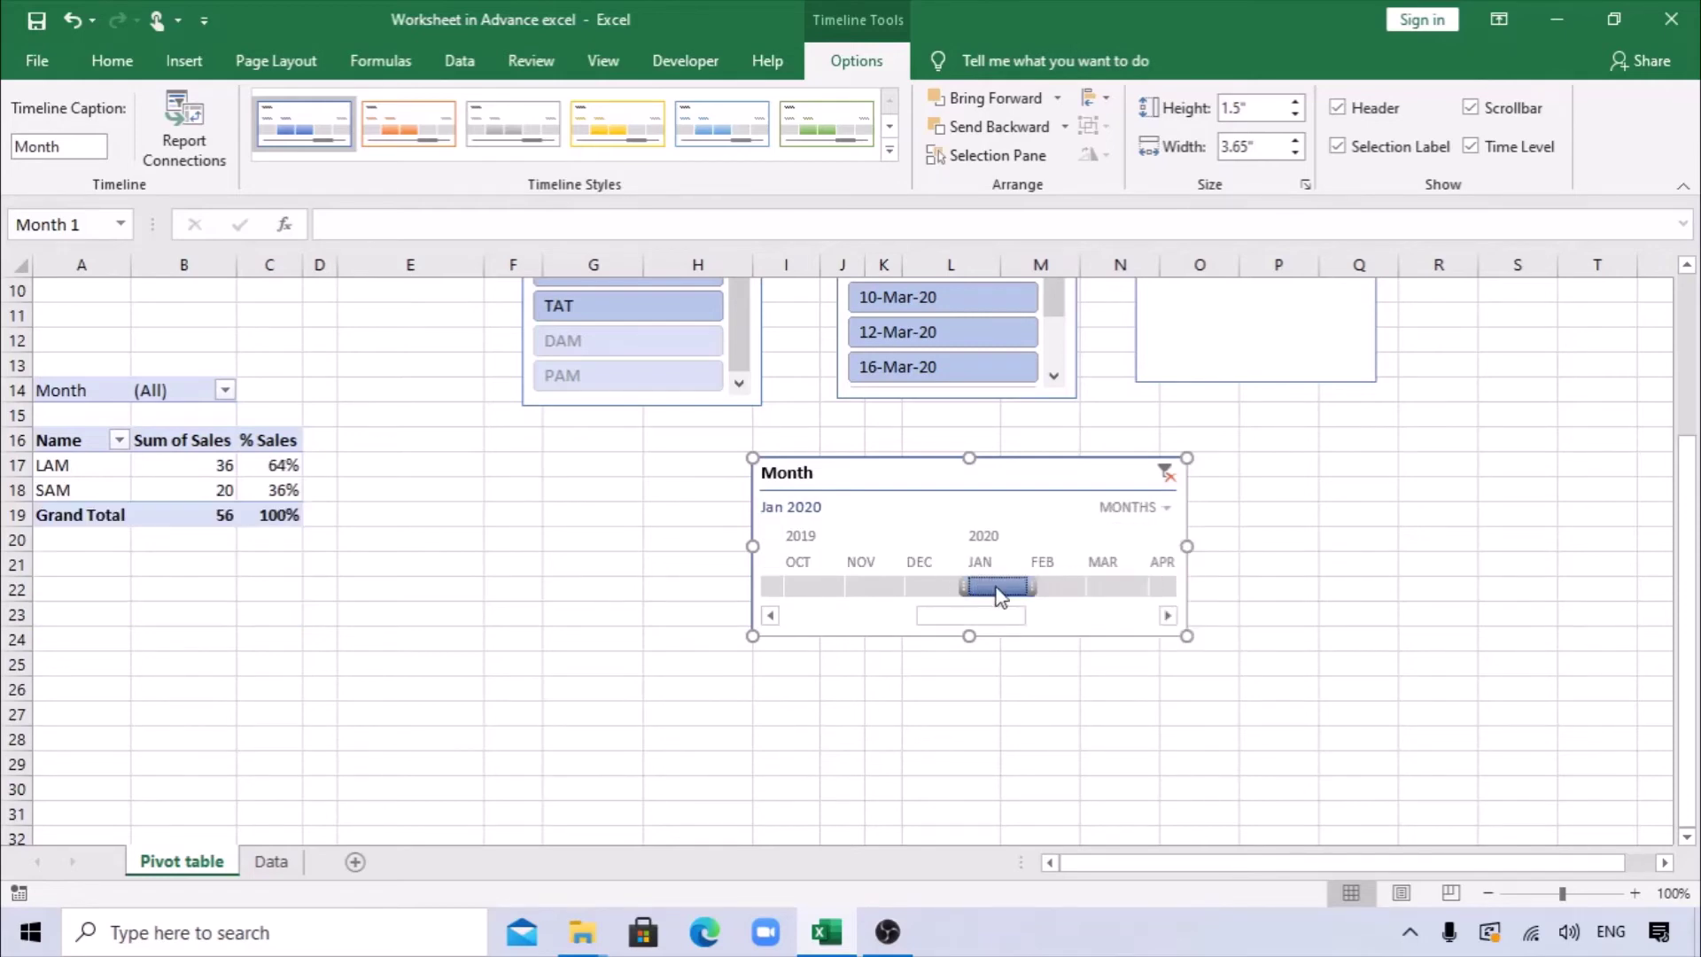
pyautogui.click(1054, 589)
pyautogui.click(1111, 591)
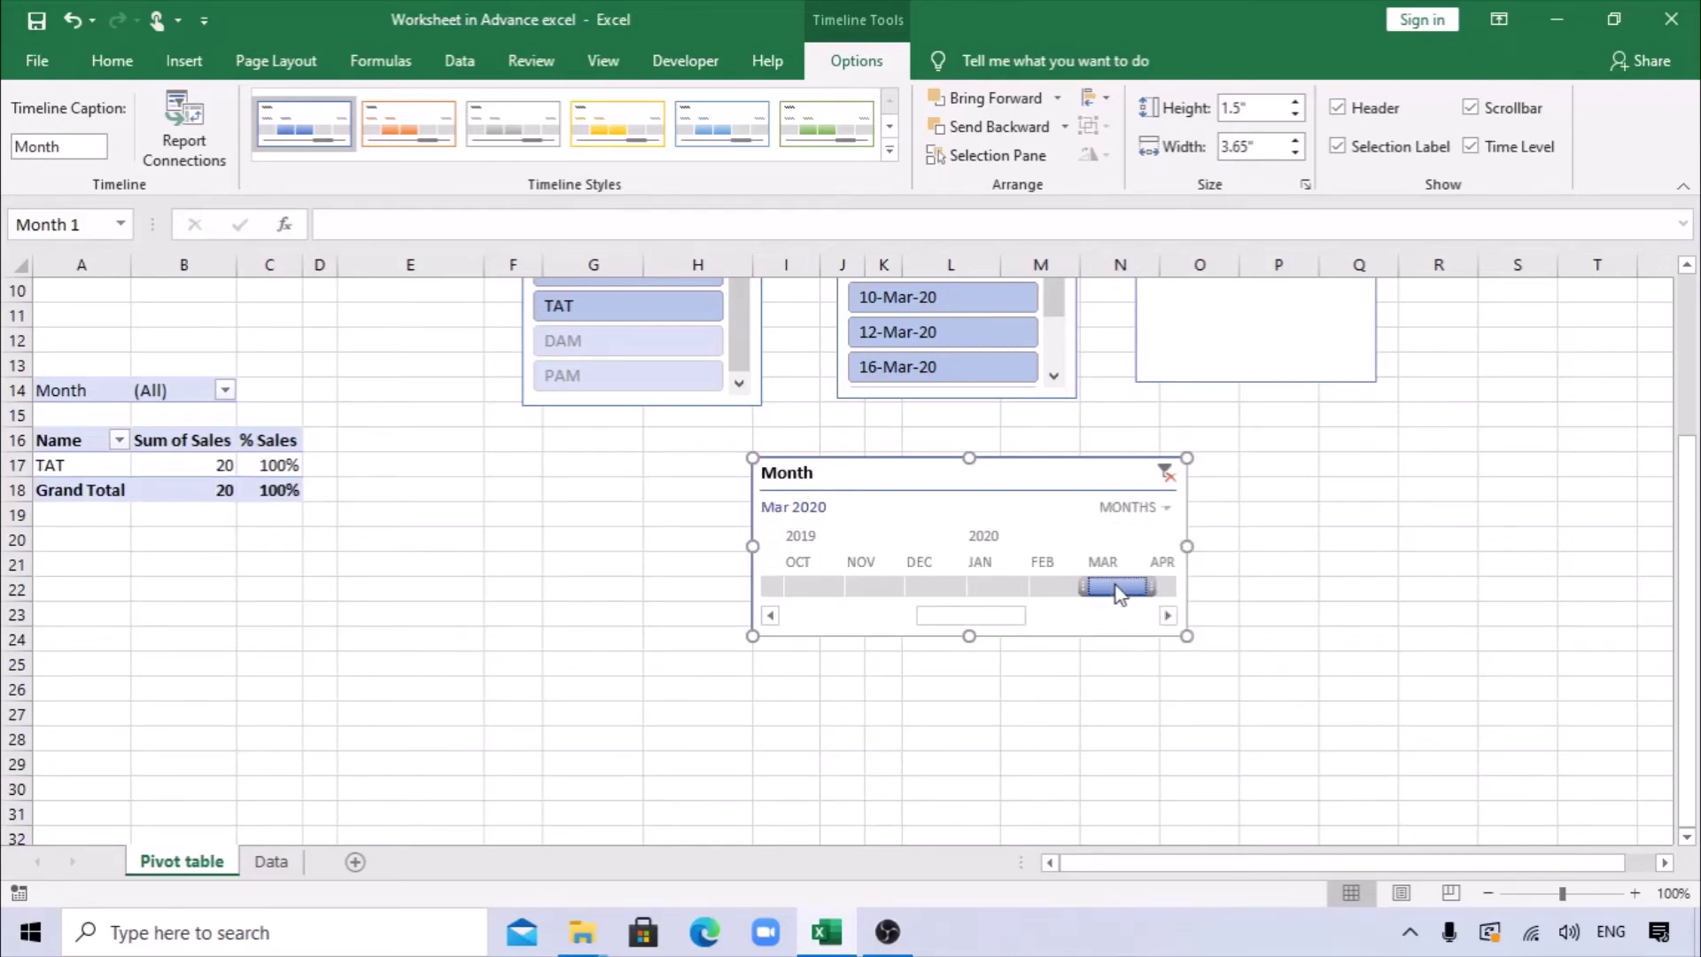
pyautogui.click(1042, 588)
pyautogui.click(994, 588)
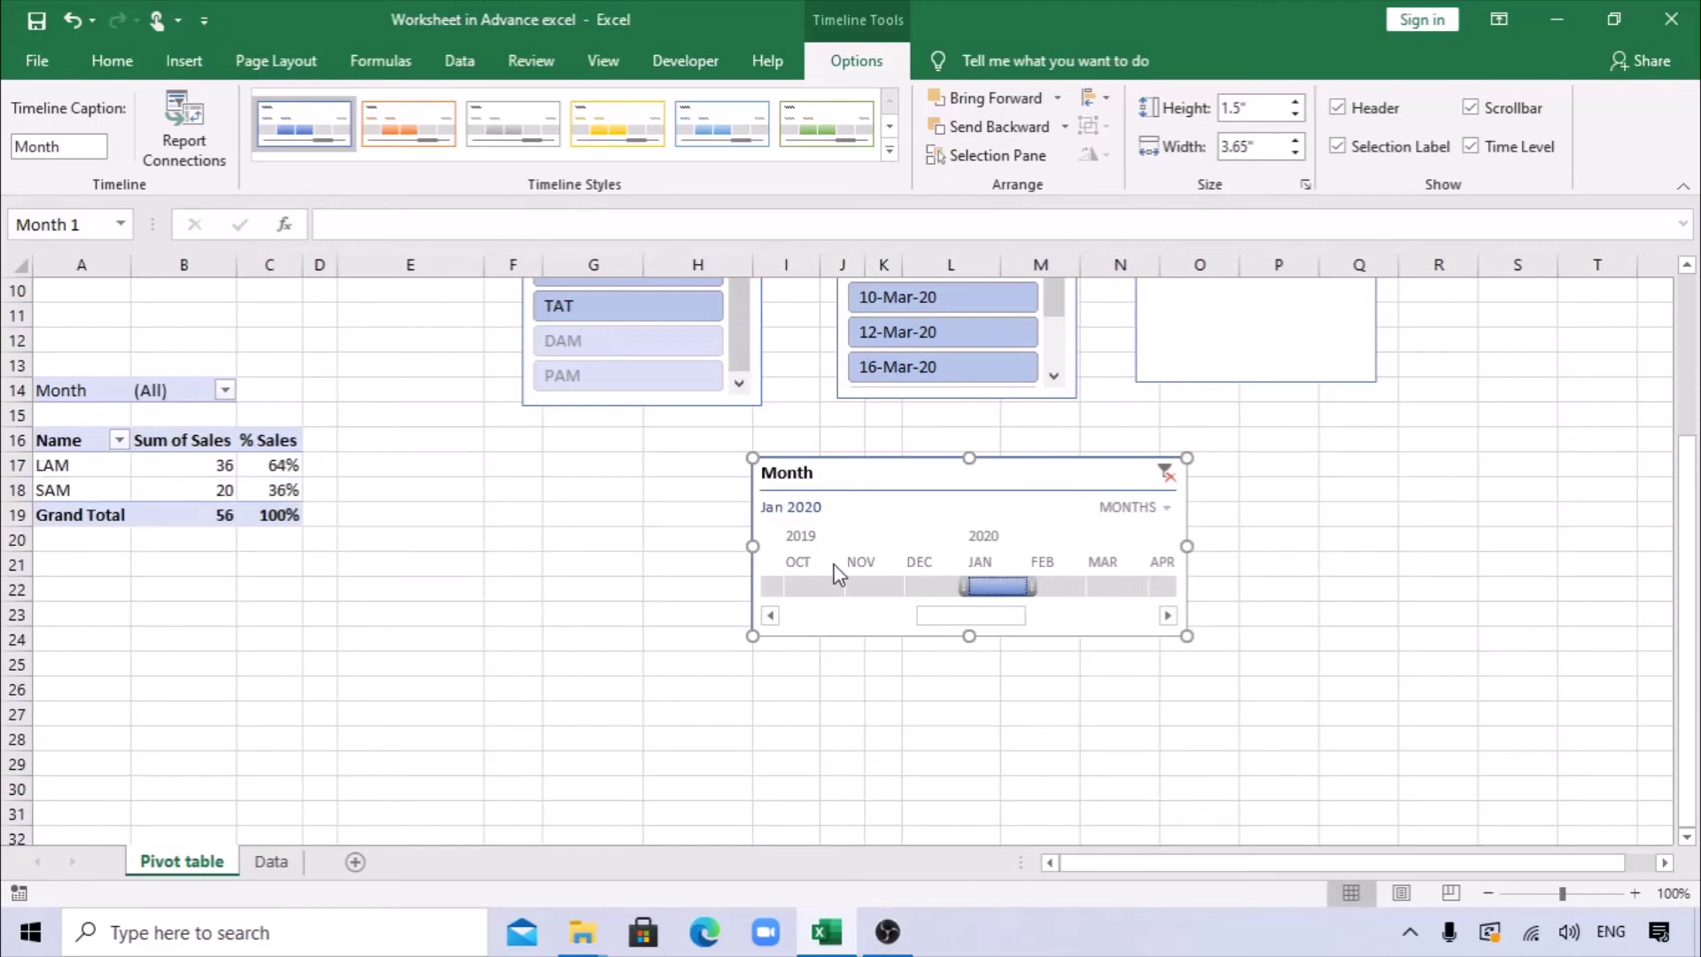
# Step: Move the Month timeline up over the Month and Product slicers and filter it to Dec 2019
pyautogui.scroll(3, 444, 497)
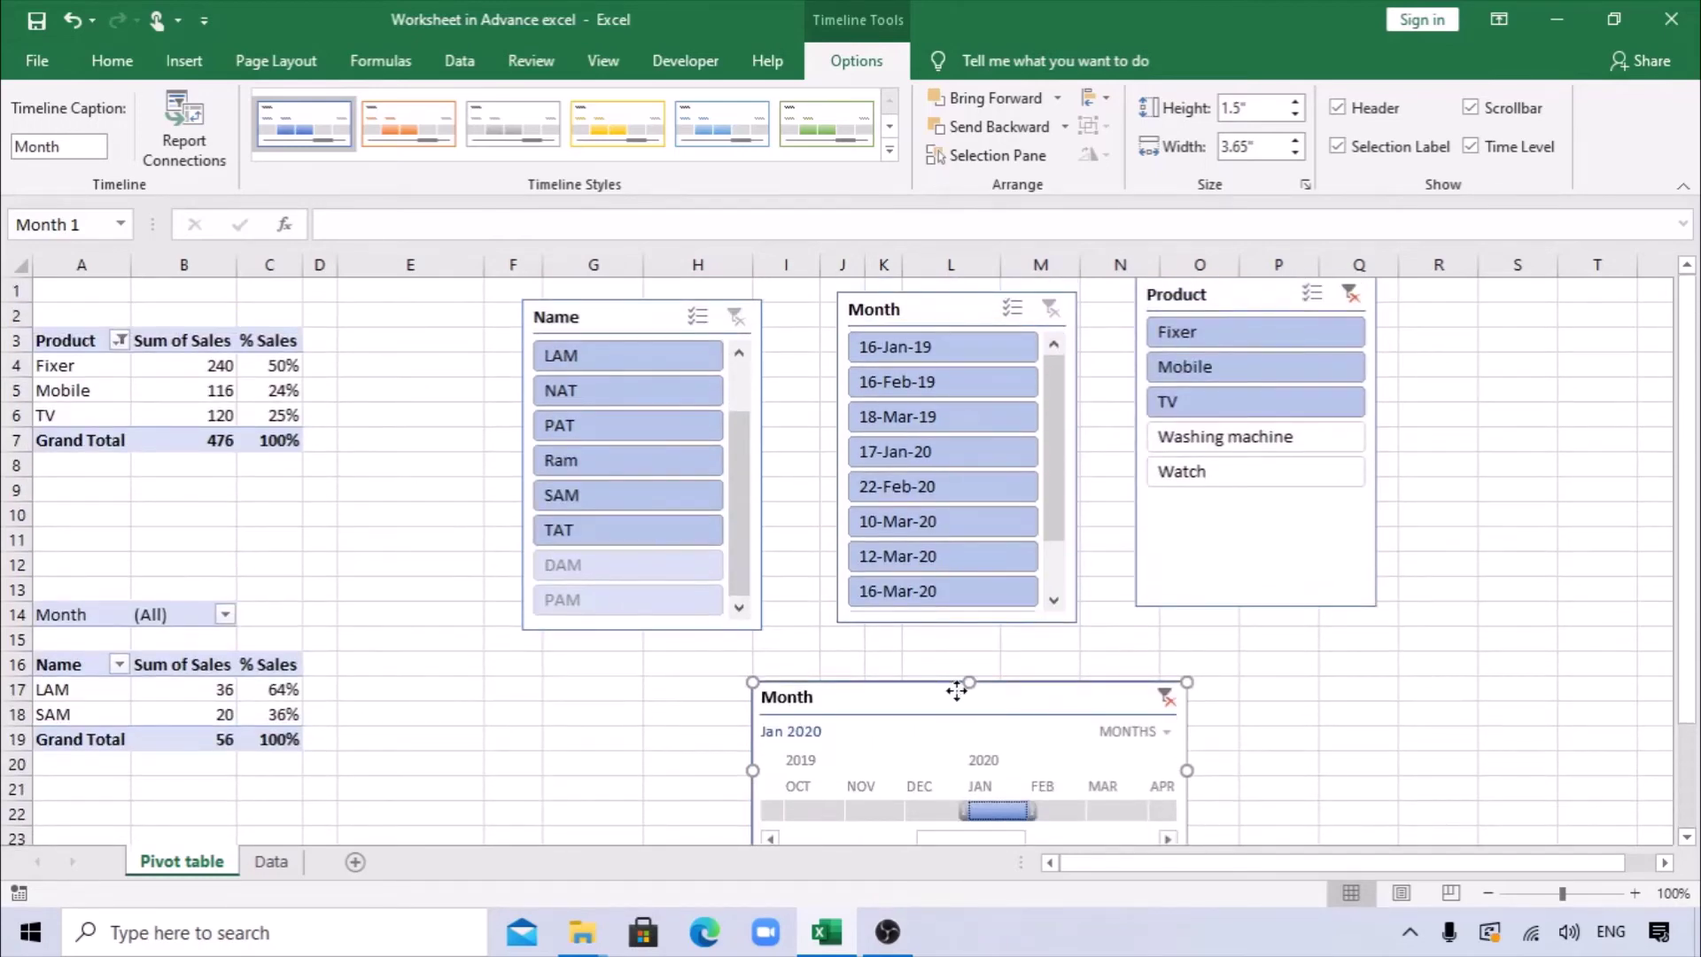
pyautogui.moveTo(960, 689); pyautogui.dragTo(1036, 411)
pyautogui.click(970, 533)
pyautogui.click(1018, 532)
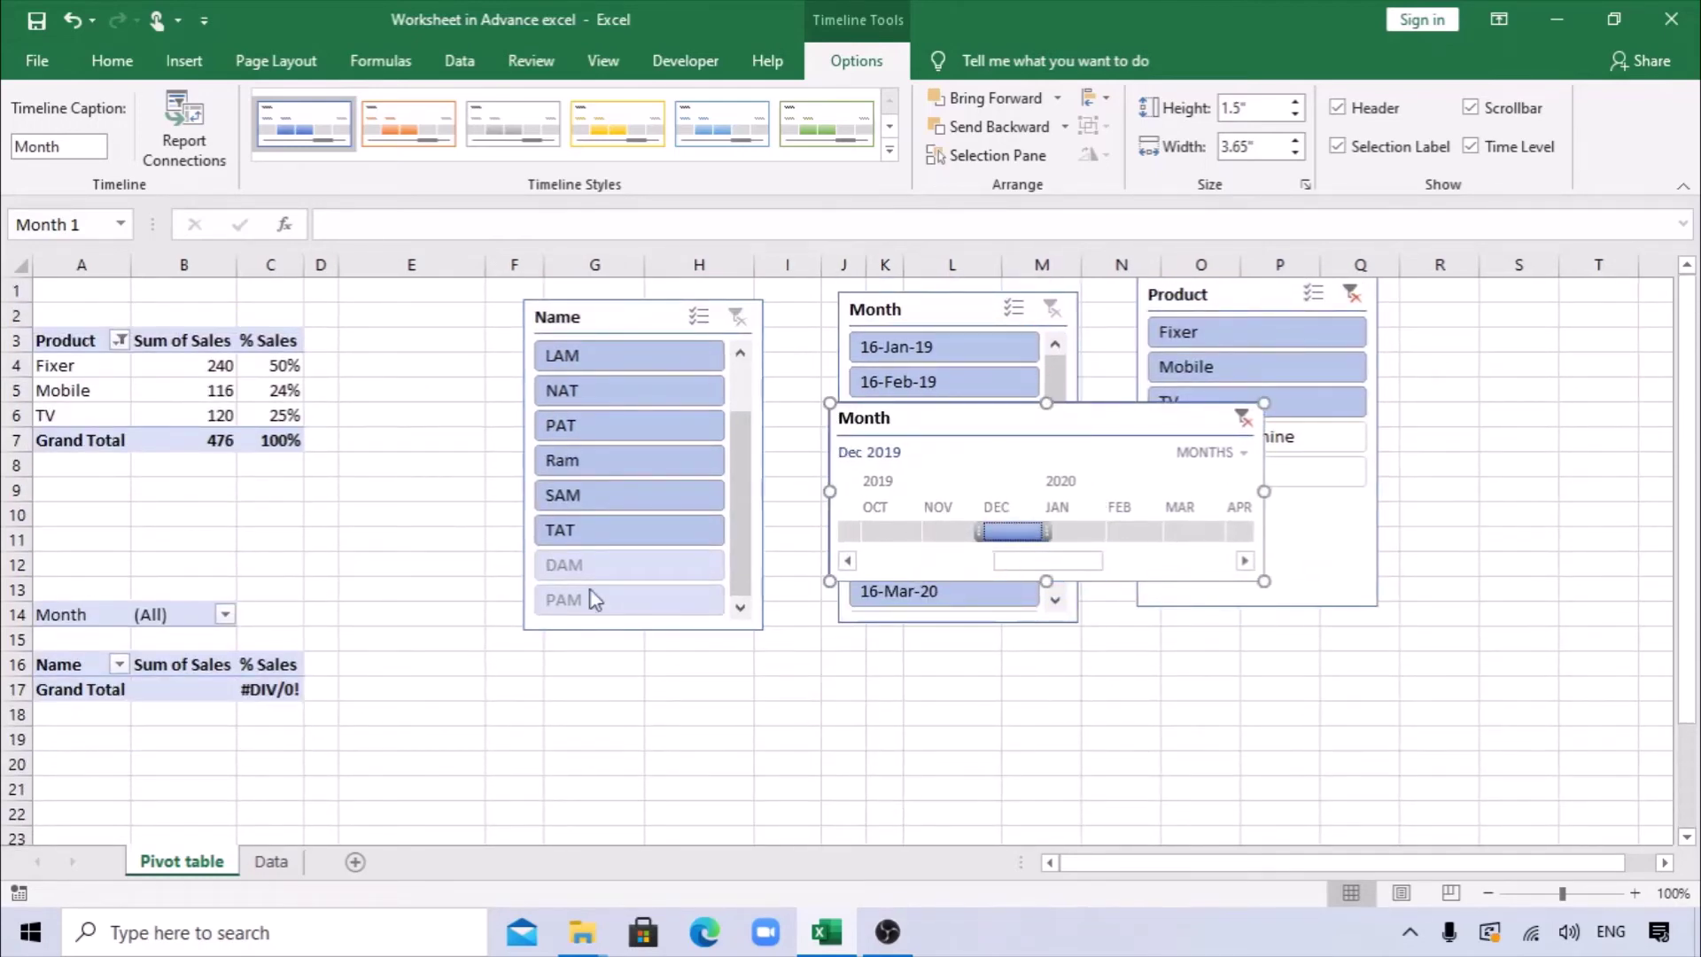
# Step: Filter the Month timeline to Jan 2020 and connect it to the Product PivotTable (PivotTable24) as well
pyautogui.click(155, 687)
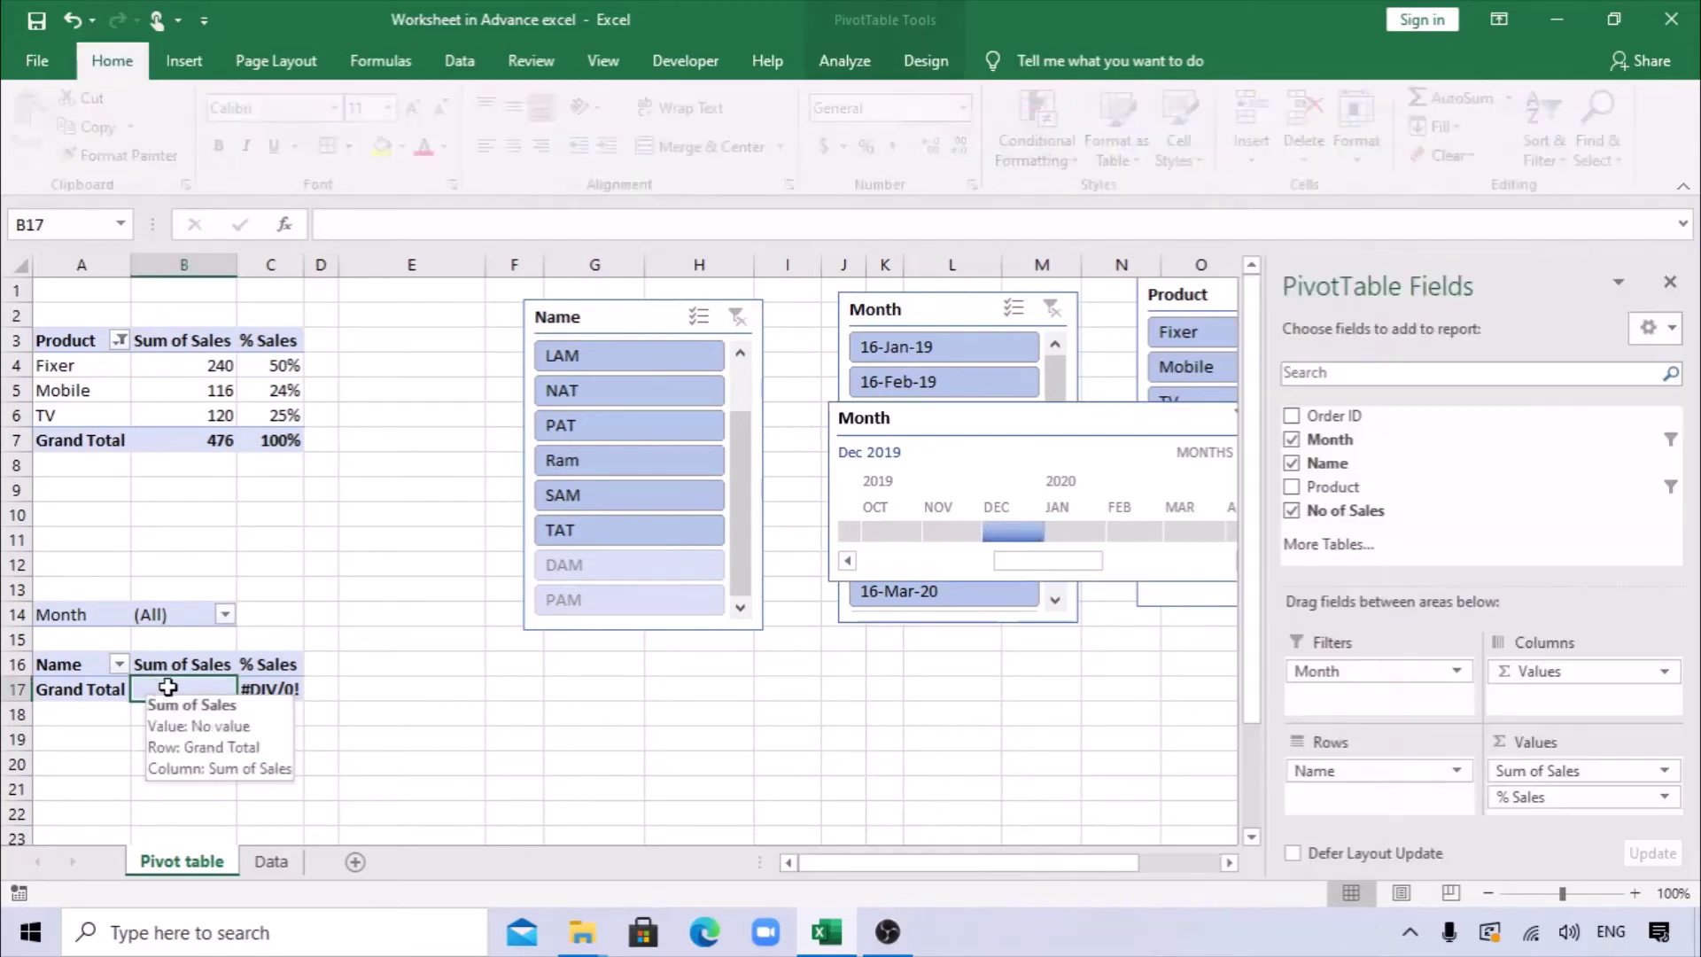
pyautogui.click(1073, 532)
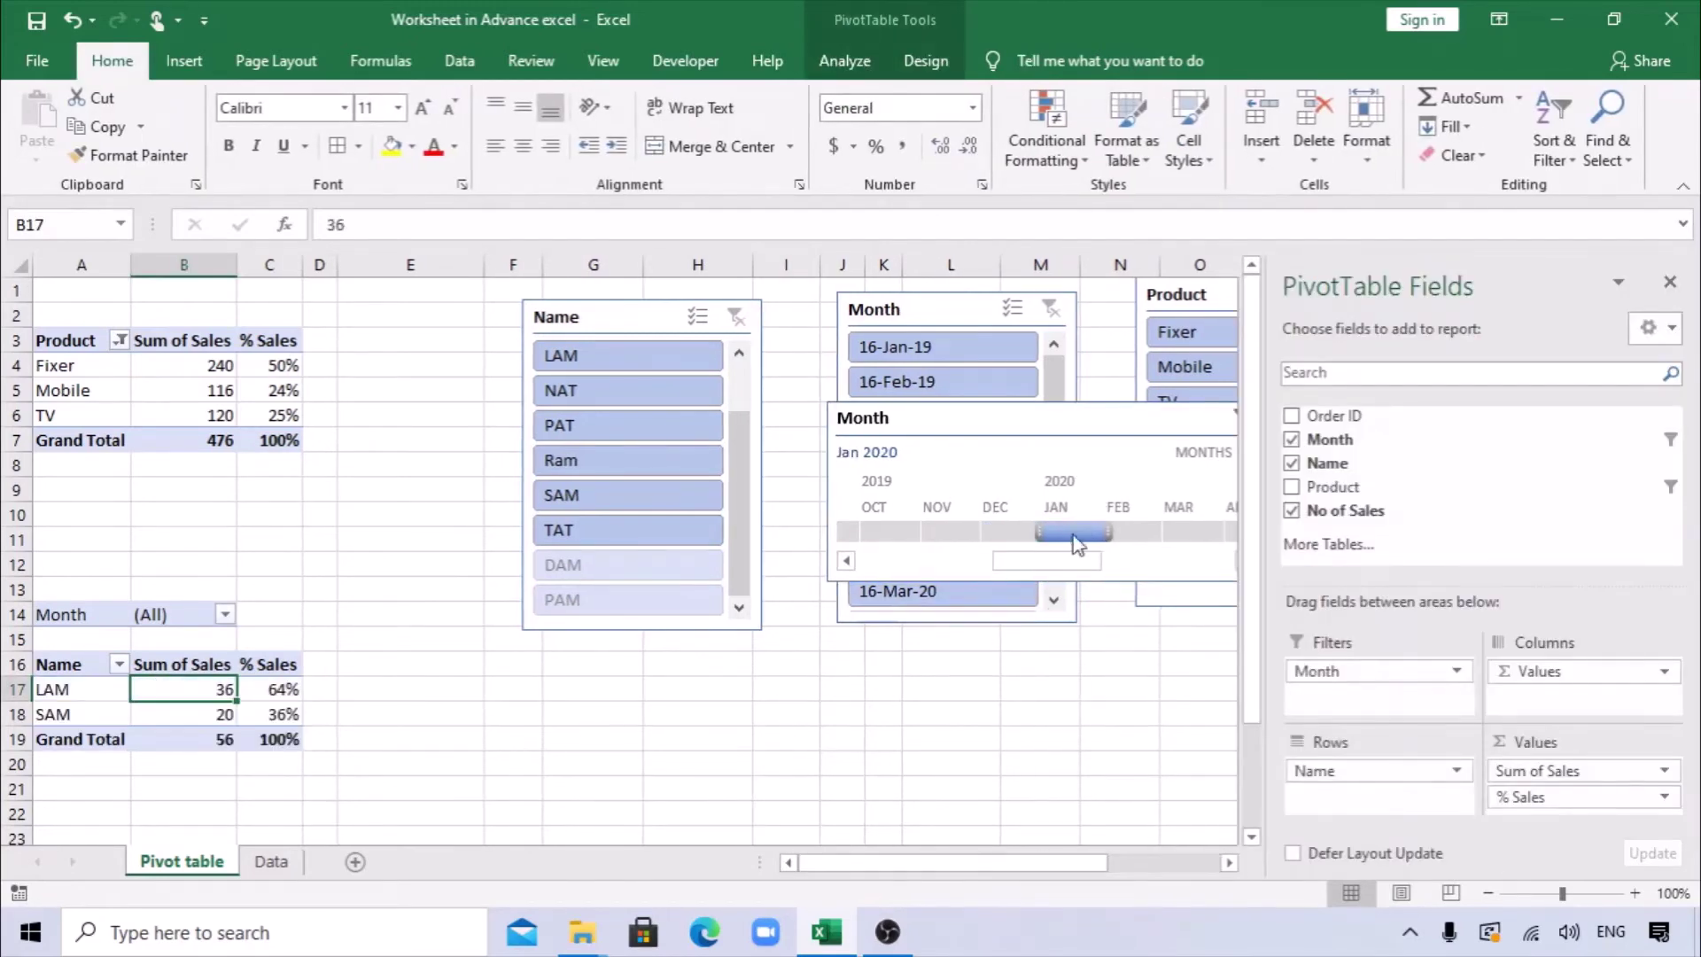
pyautogui.rightClick(1013, 455)
pyautogui.click(1101, 657)
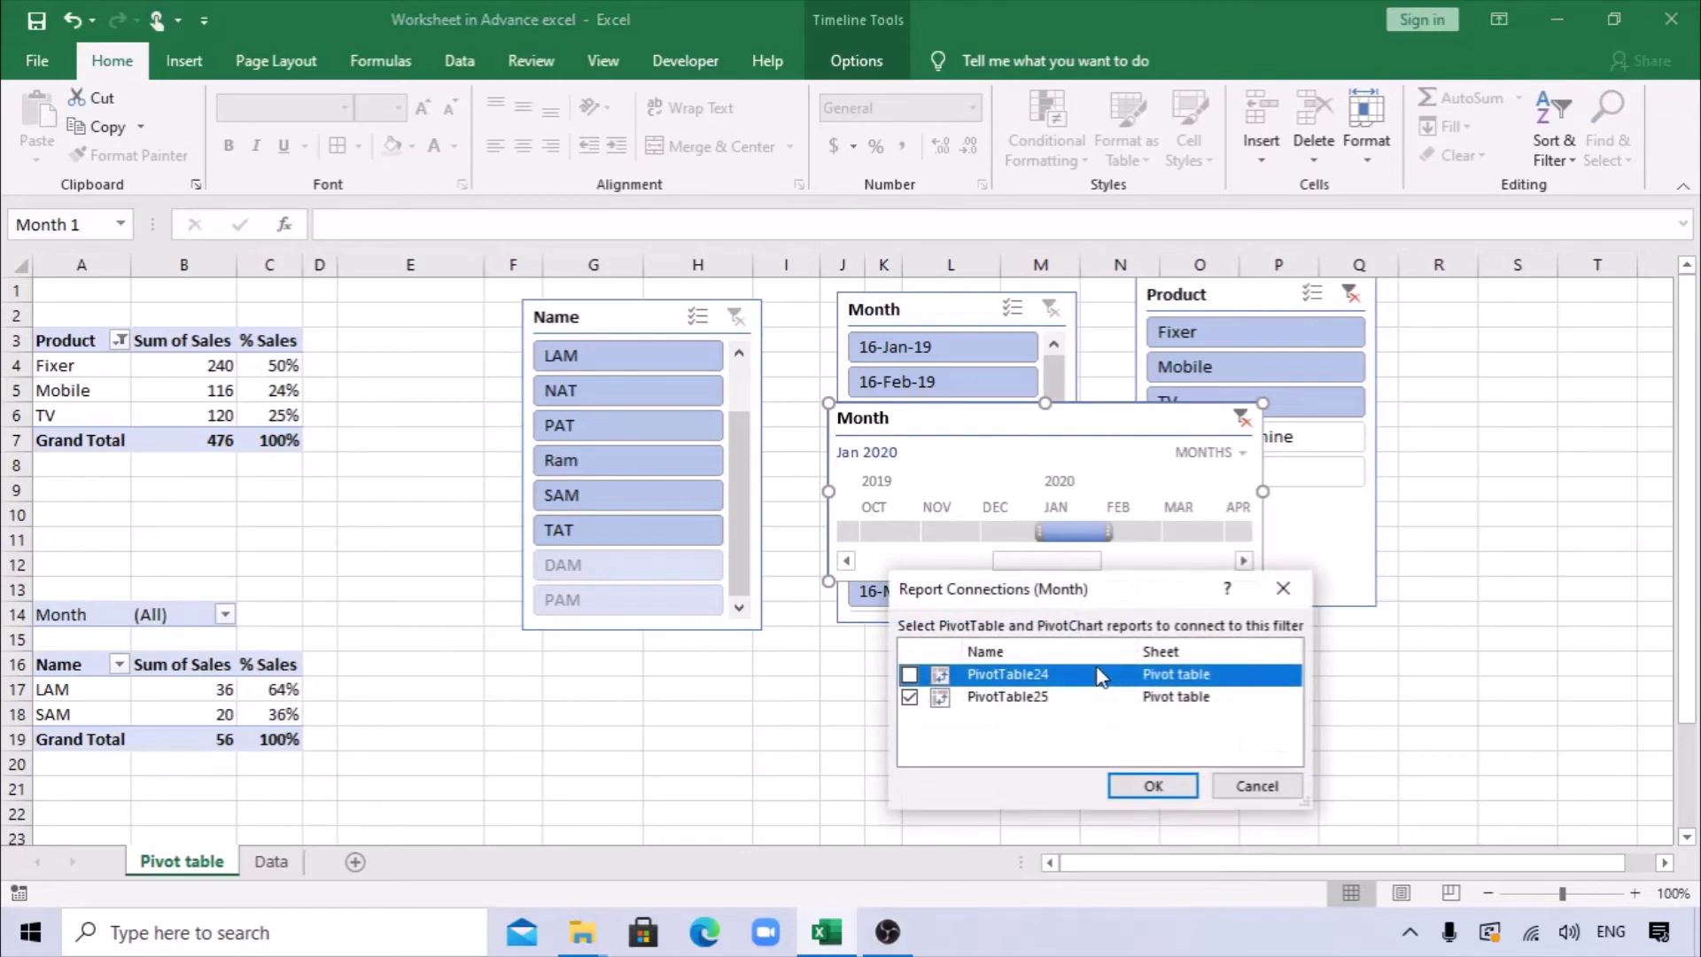
pyautogui.click(908, 675)
pyautogui.click(1152, 786)
# Step: Try Feb 2020 and Dec 2019 on the Month timeline, return to Jan 2020, and move the timeline below the slicers
pyautogui.click(1121, 531)
pyautogui.click(1008, 532)
pyautogui.click(1067, 532)
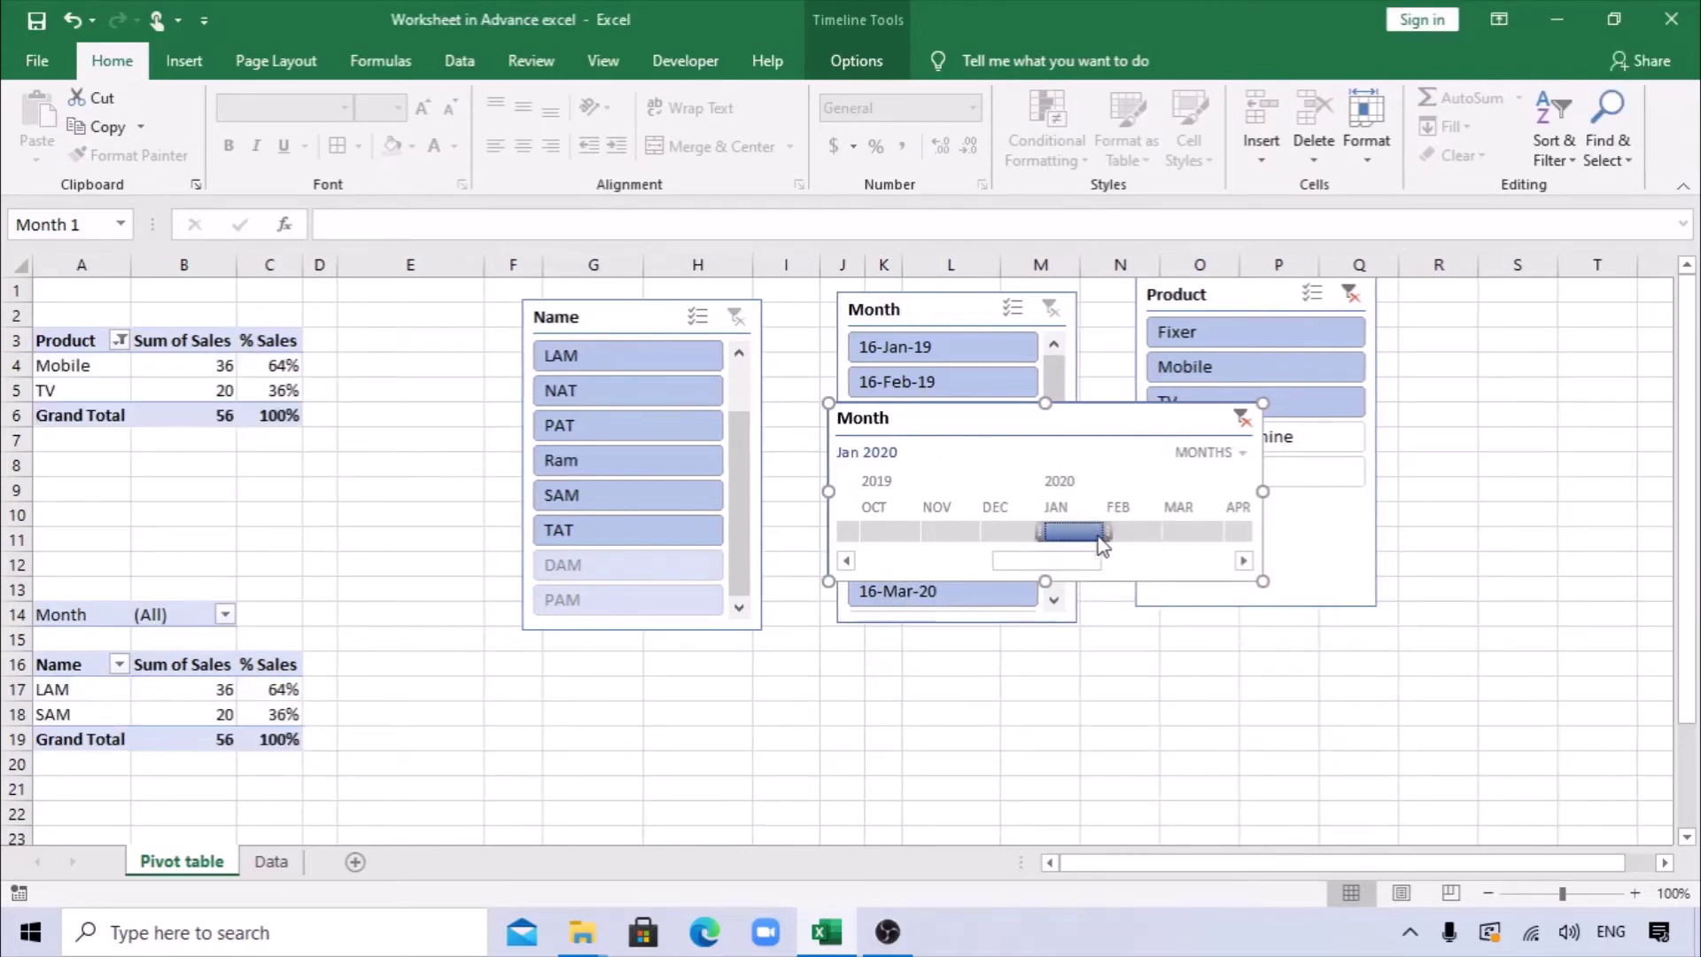
pyautogui.moveTo(1068, 422); pyautogui.dragTo(973, 719)
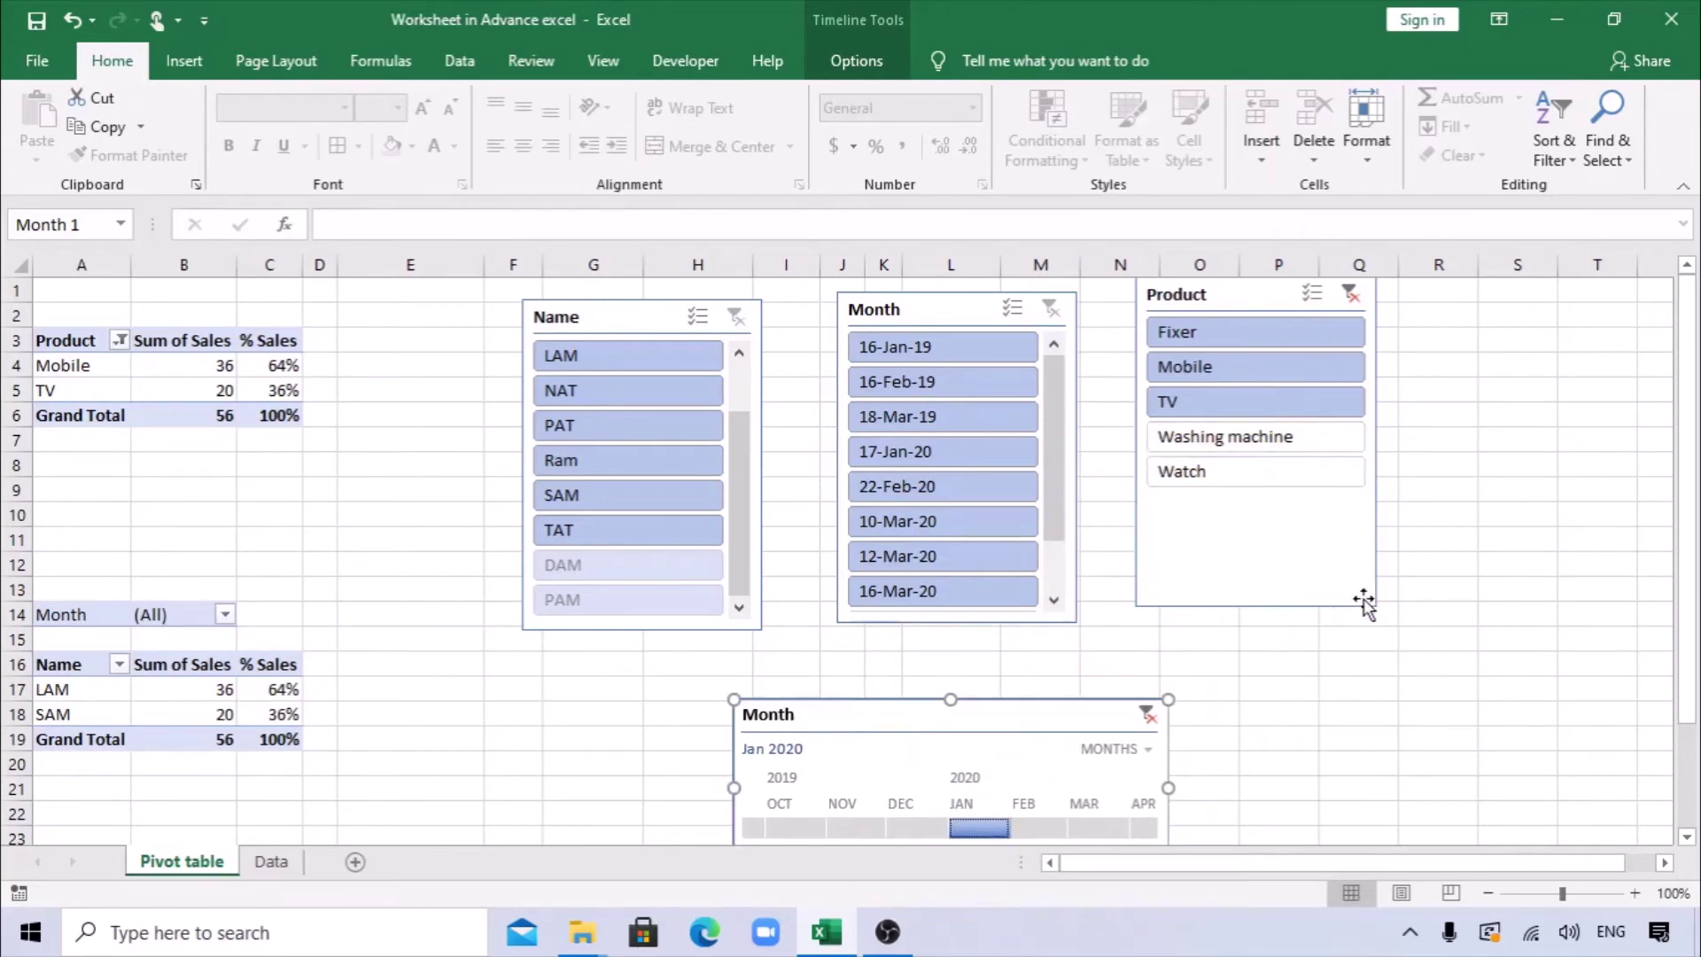
# Step: Apply the light grey slicer style to the Product slicer
pyautogui.click(1248, 292)
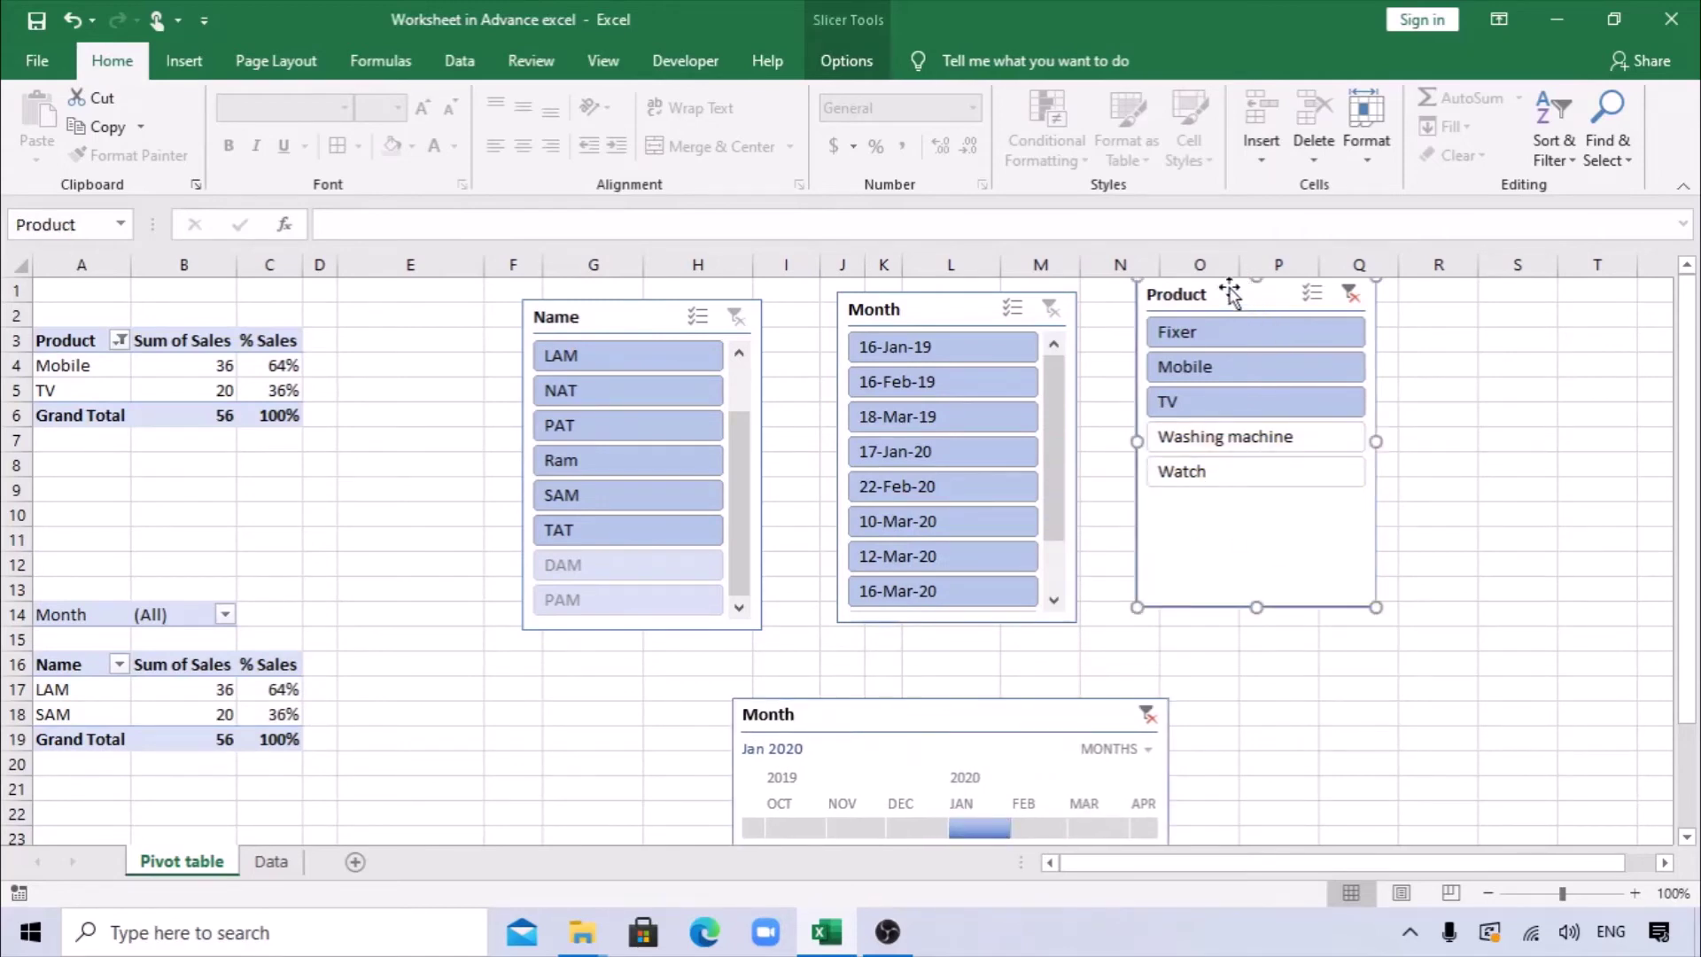
pyautogui.click(846, 62)
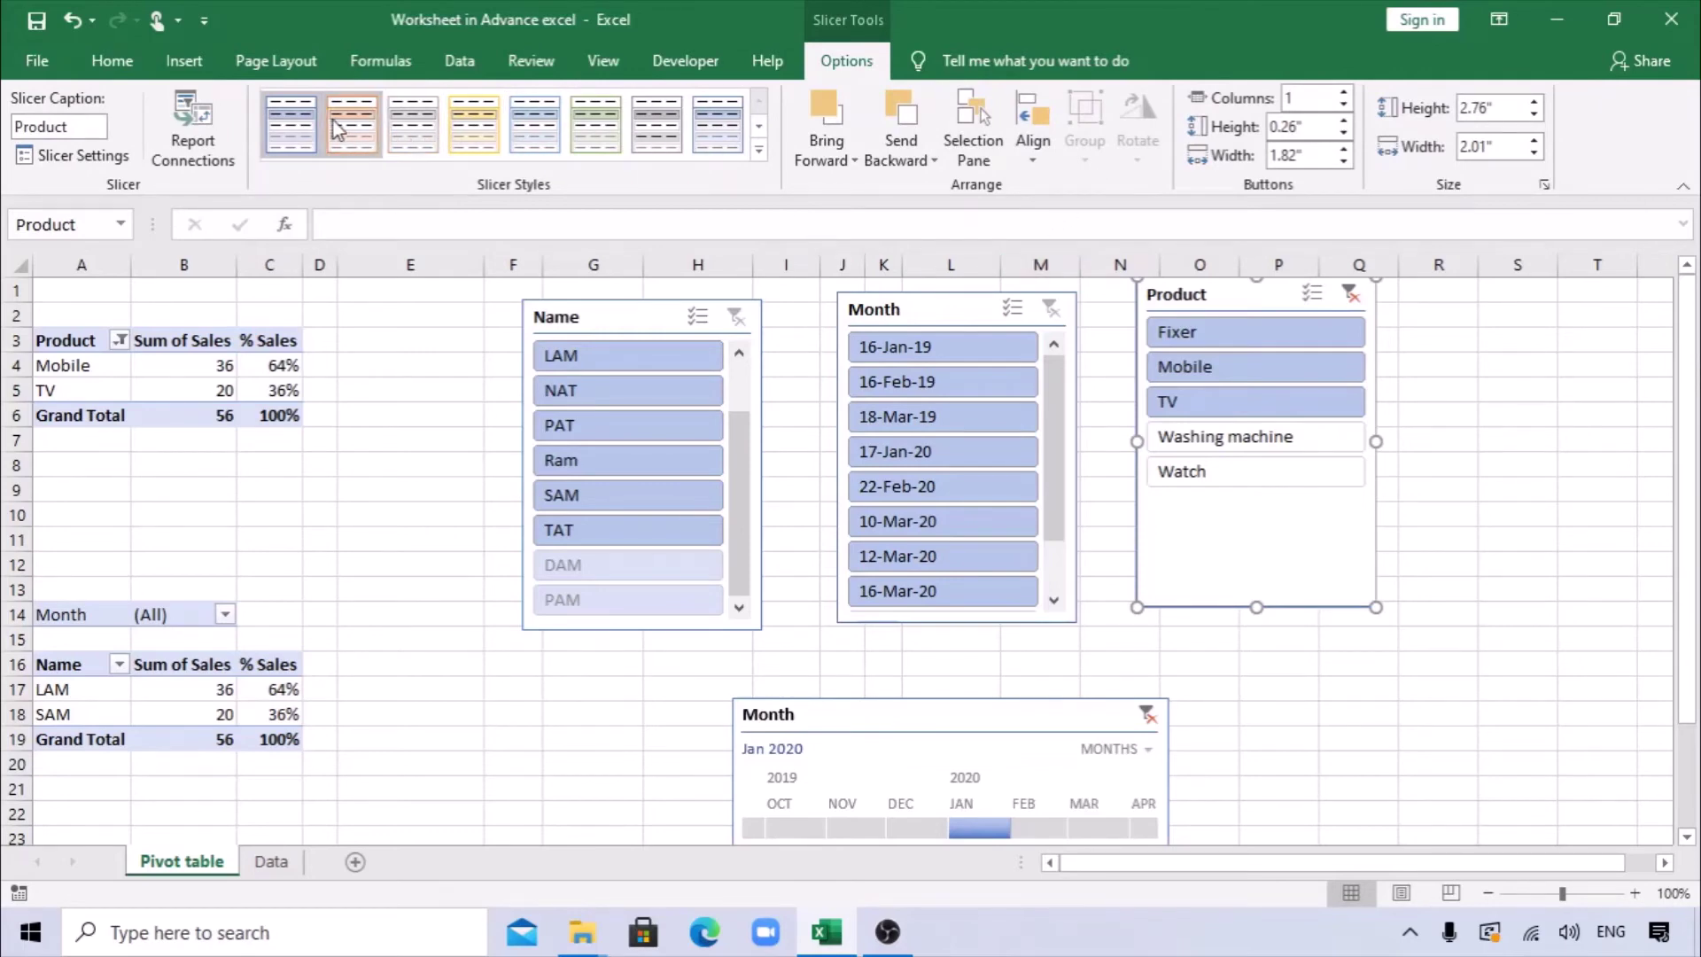
pyautogui.click(413, 124)
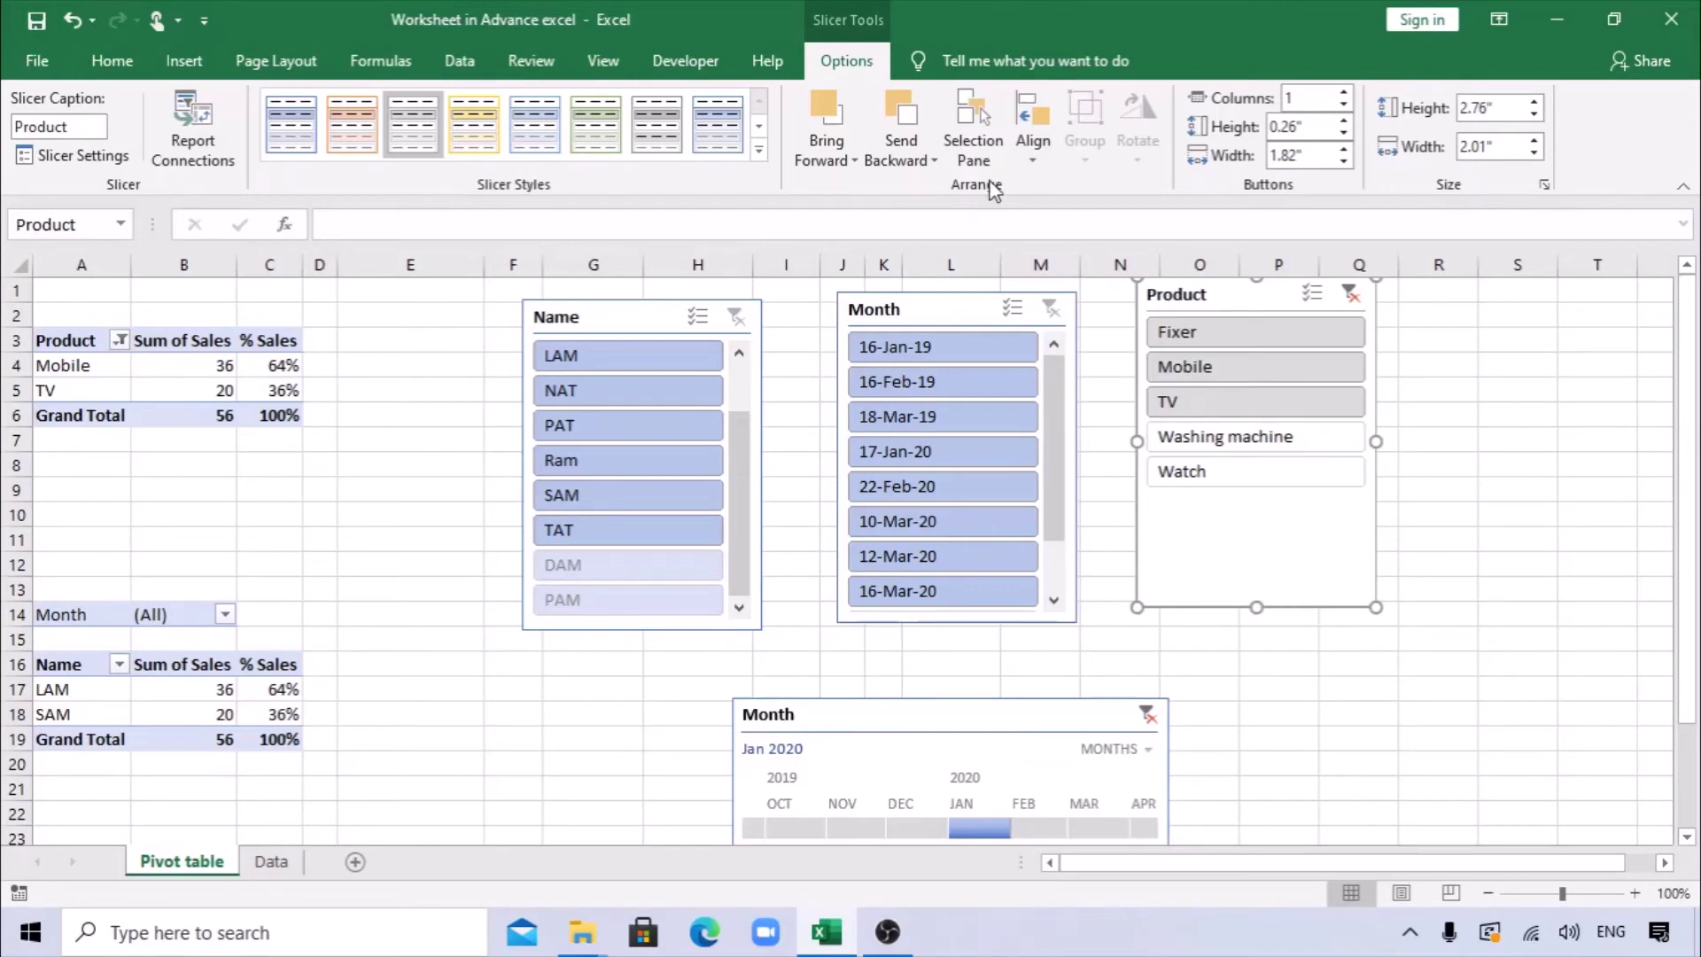
pyautogui.click(1033, 142)
pyautogui.click(999, 171)
pyautogui.click(996, 168)
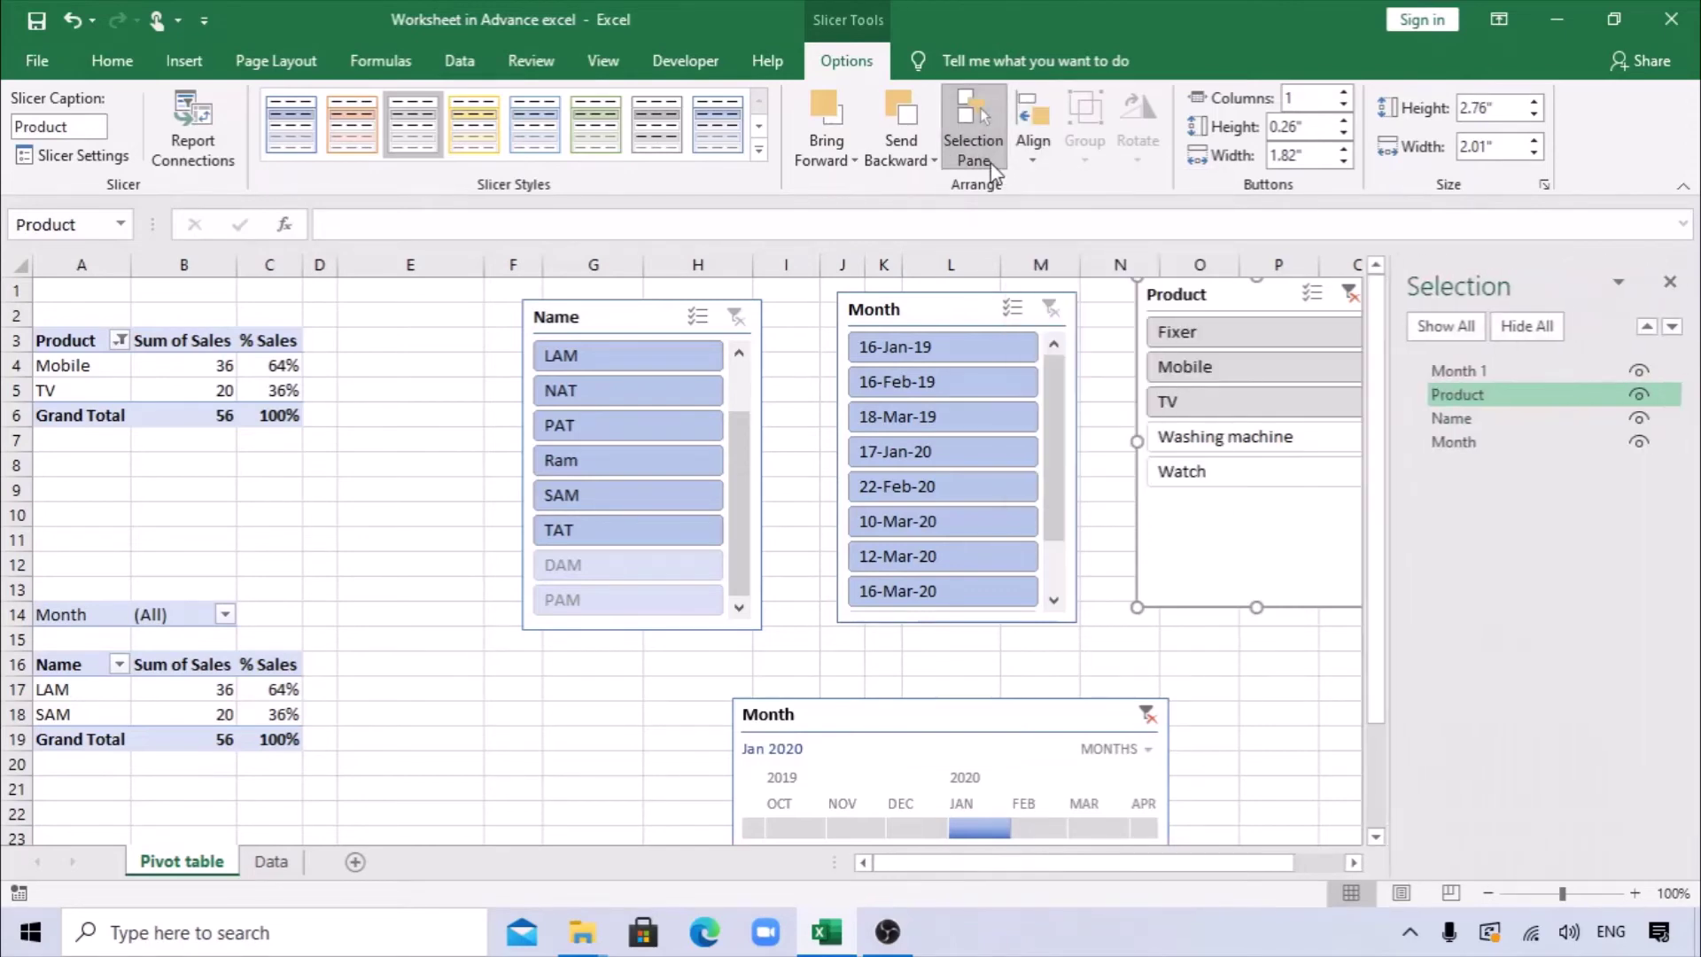
pyautogui.click(922, 158)
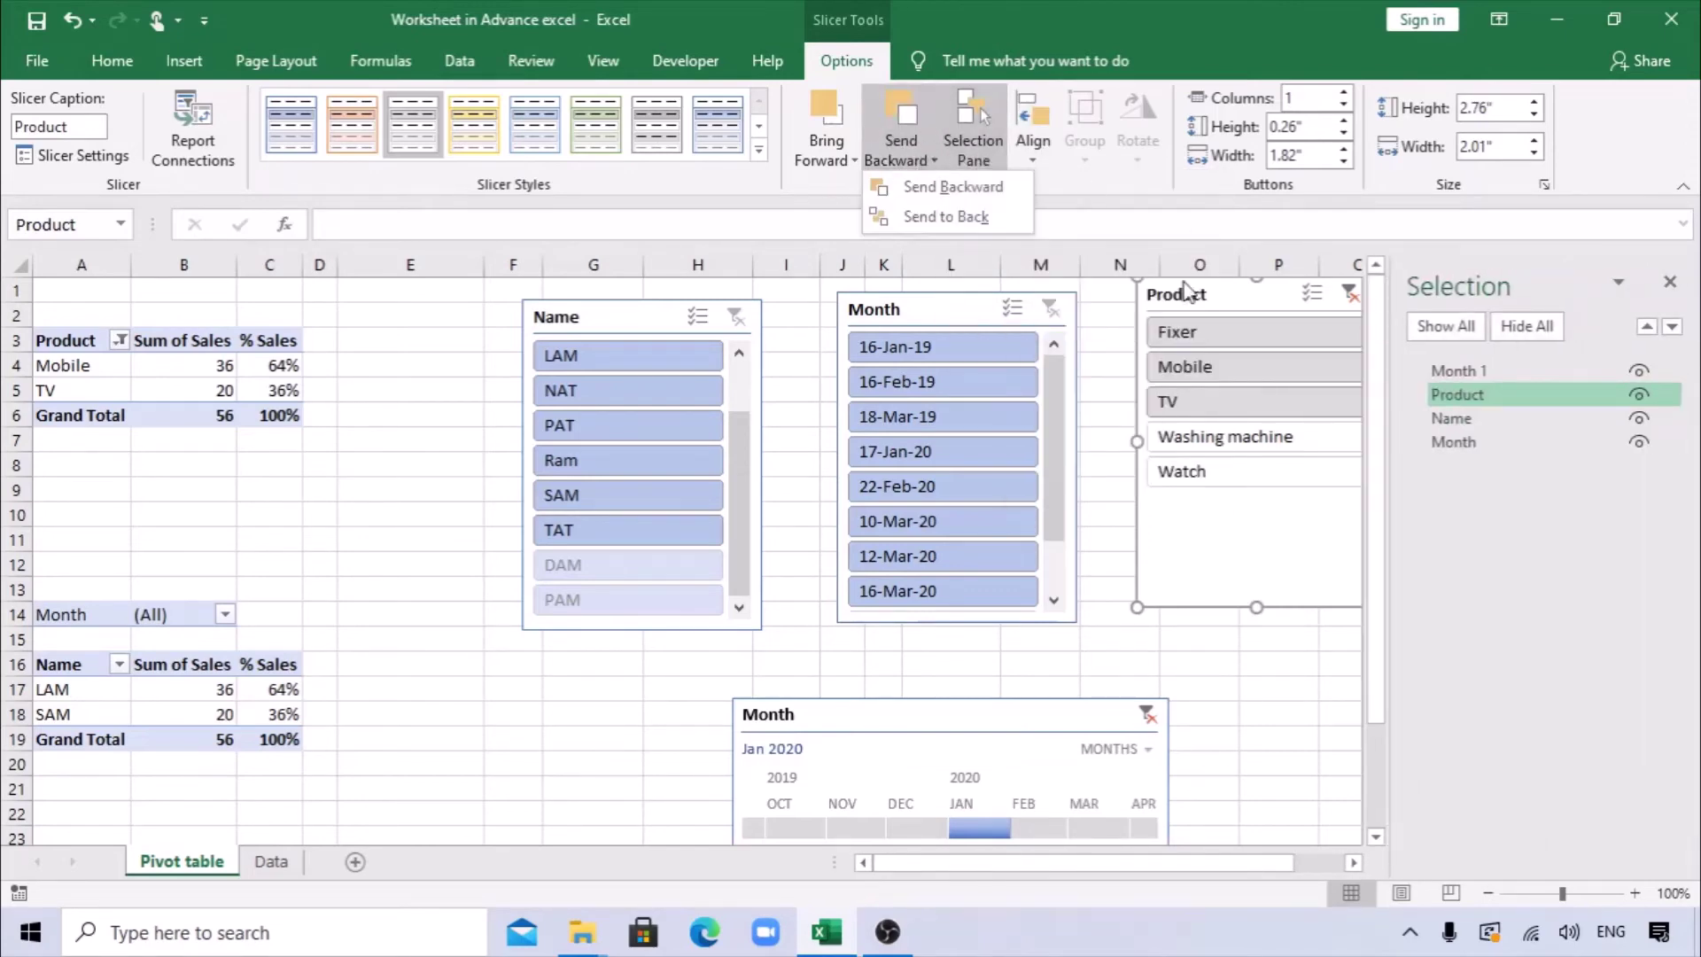
pyautogui.click(1120, 363)
pyautogui.click(1670, 282)
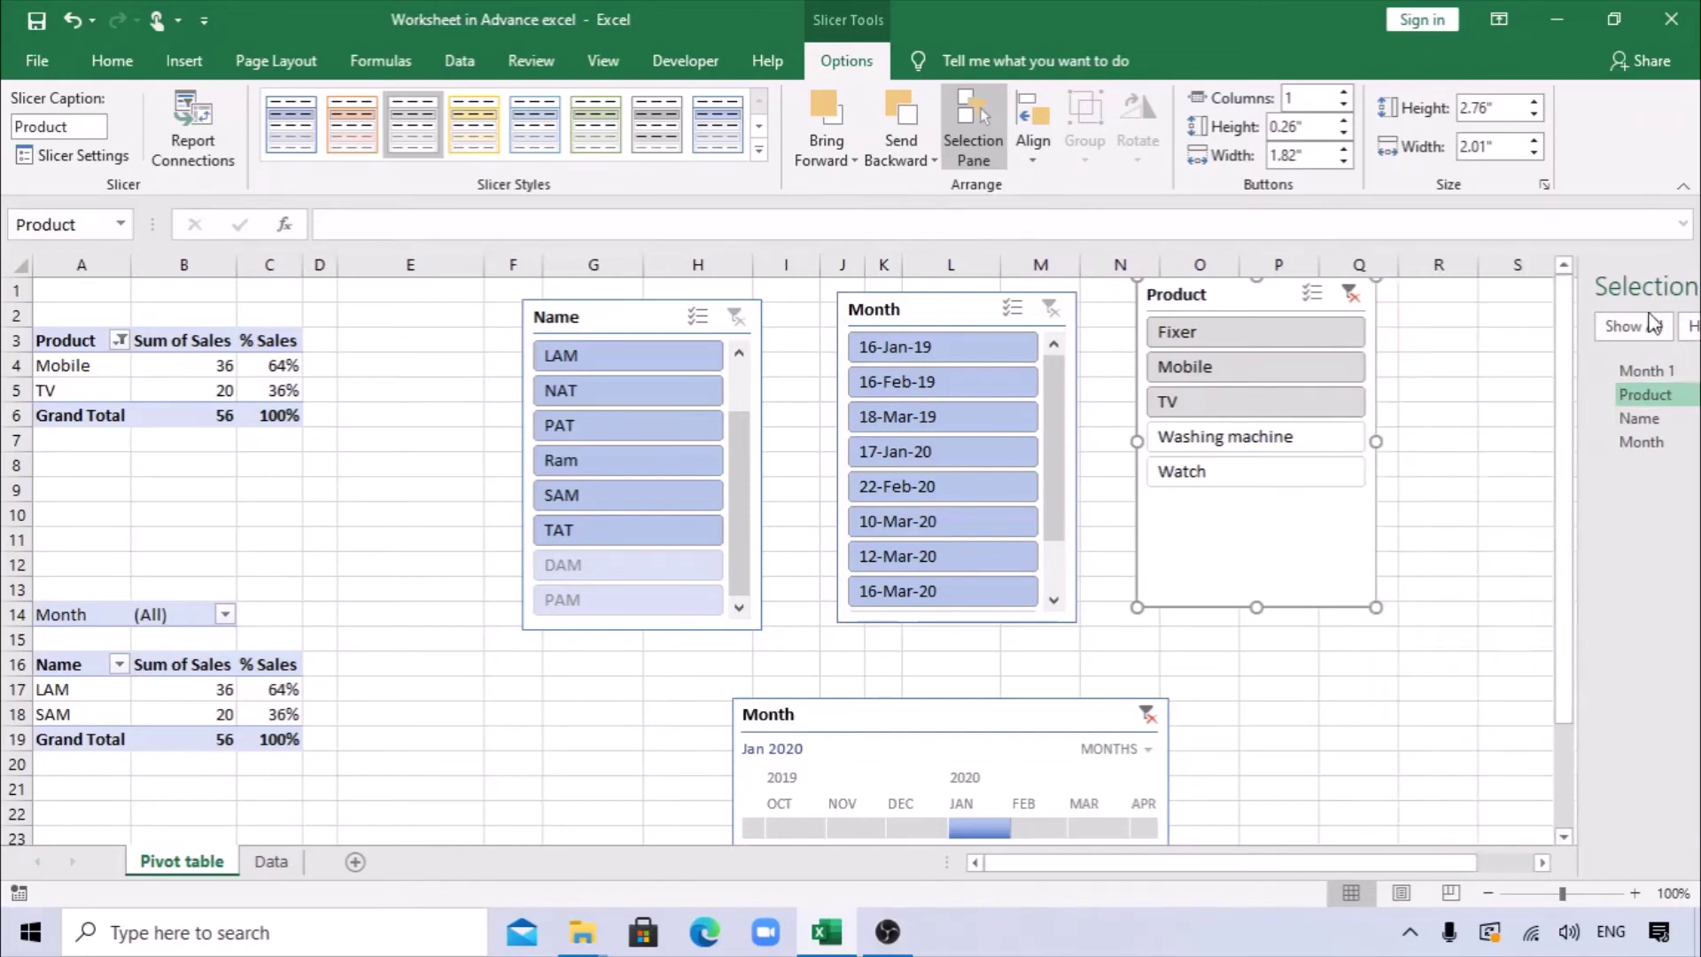
# Step: Try Watch in the Product slicer, shift the slicer slightly away from the Month slicer, and clear its filter
pyautogui.click(1333, 472)
pyautogui.moveTo(1263, 295); pyautogui.dragTo(1311, 342)
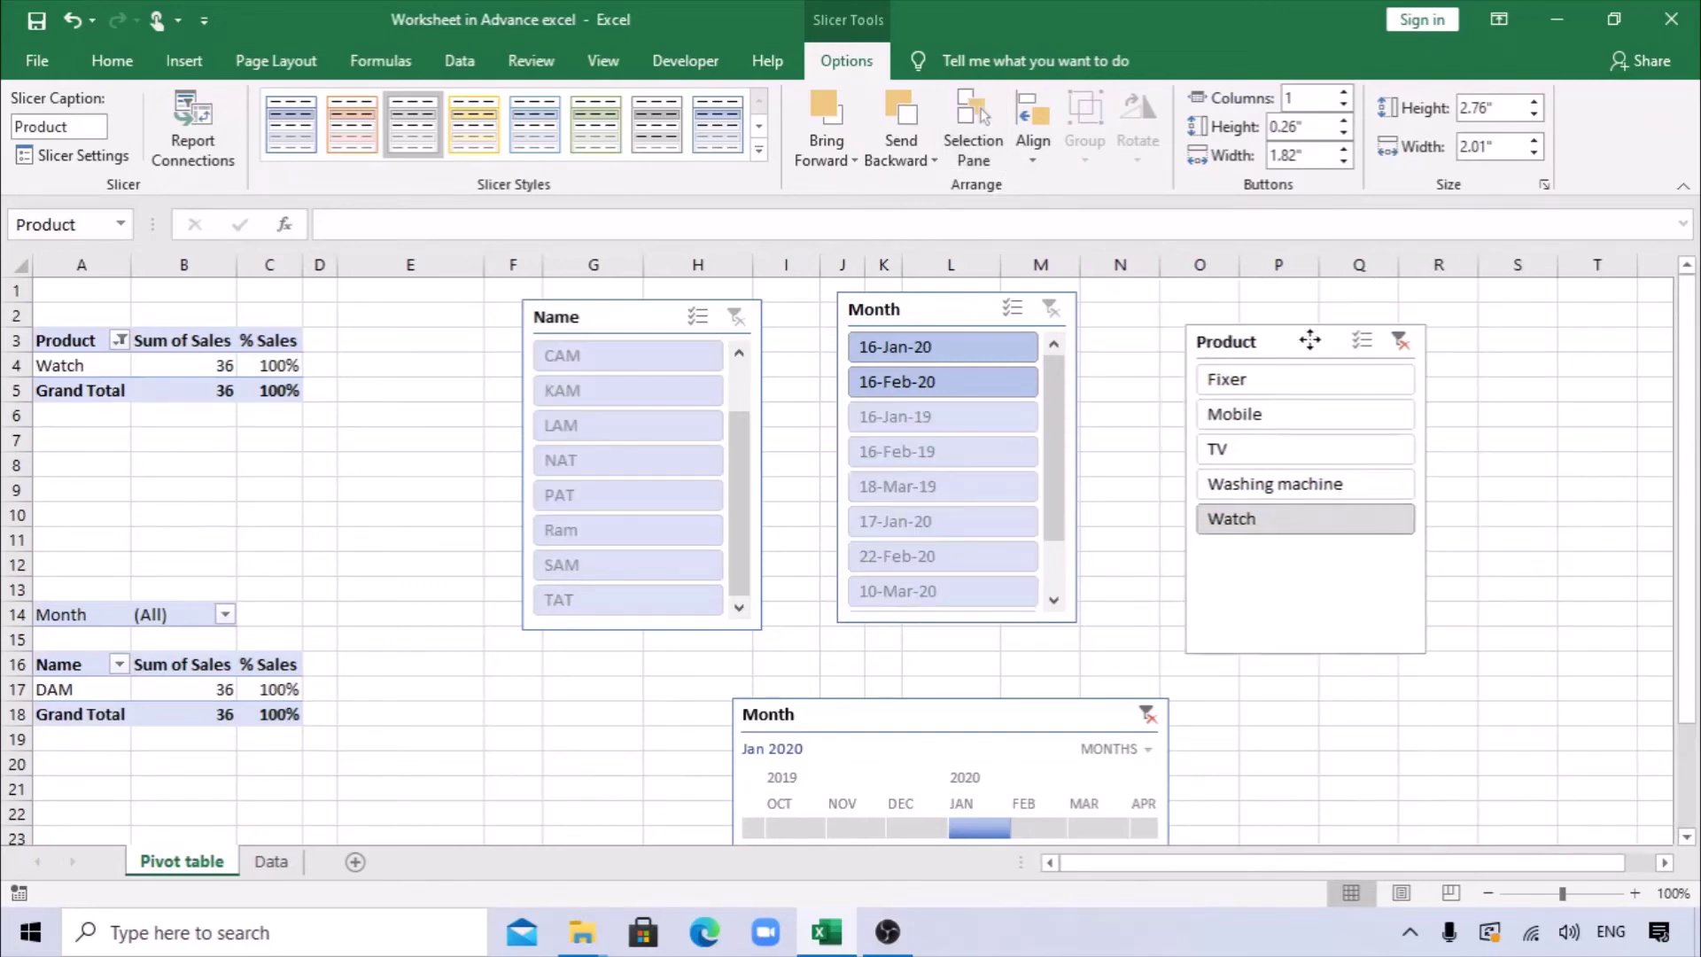
pyautogui.click(1401, 341)
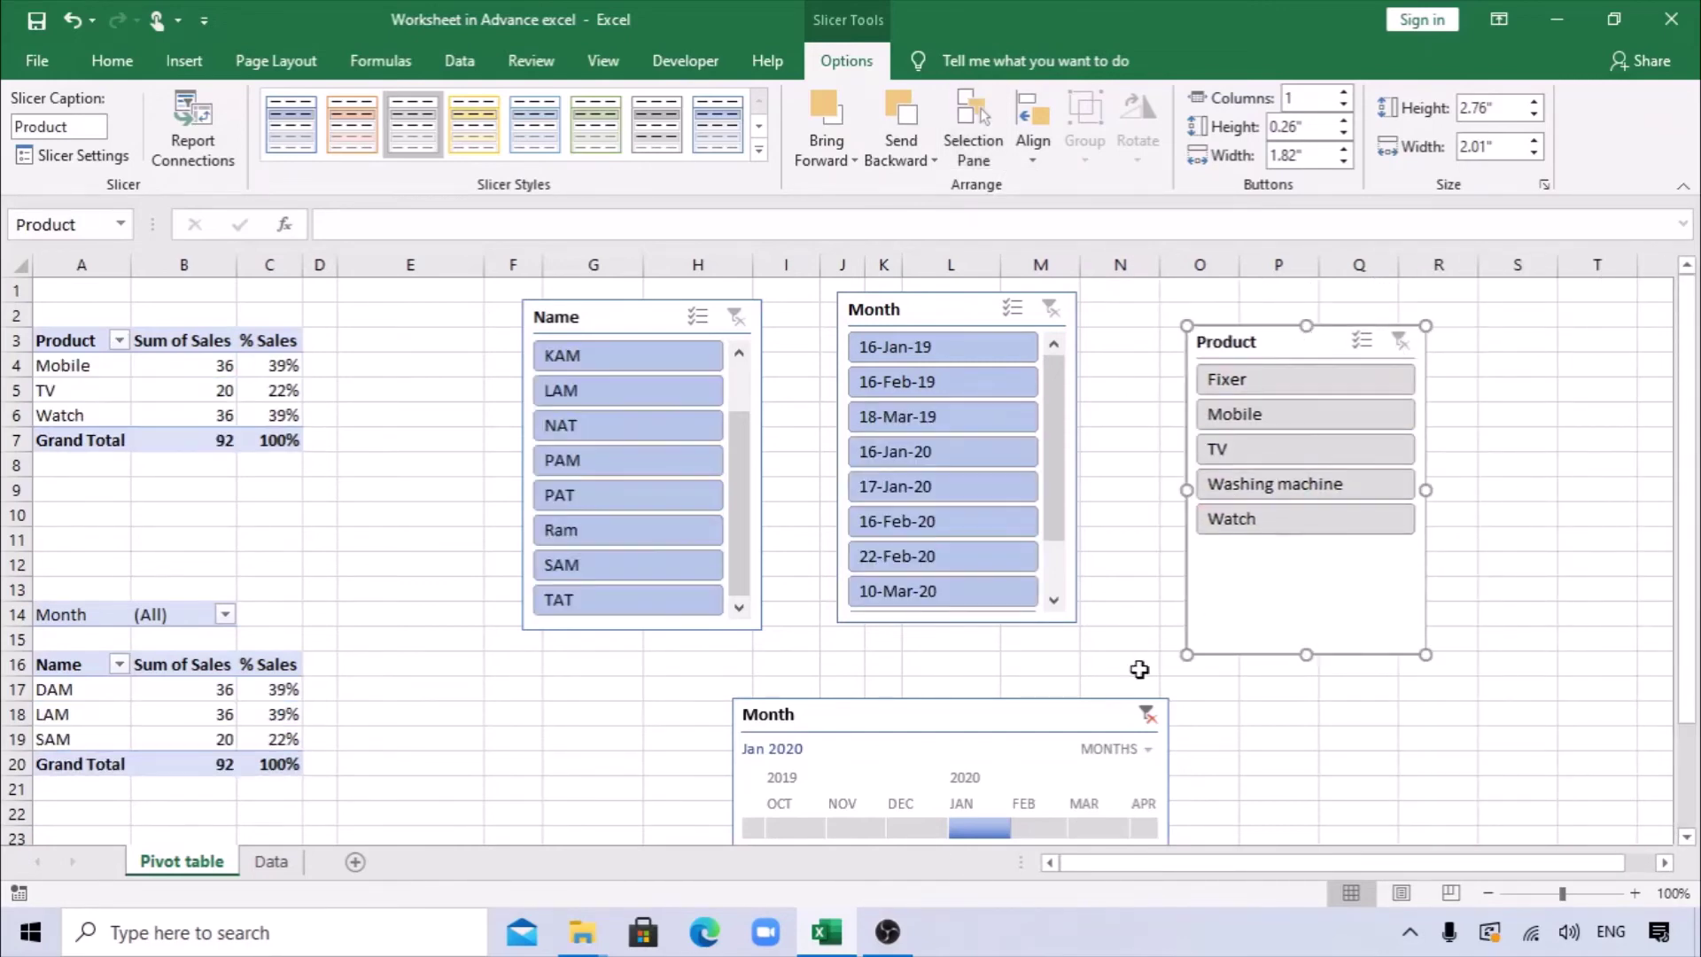
# Step: Hide the sheet gridlines and arrange the Name, Month and Product slicers closely in a row with the Month timeline beneath them
pyautogui.moveTo(1028, 706); pyautogui.dragTo(1019, 657)
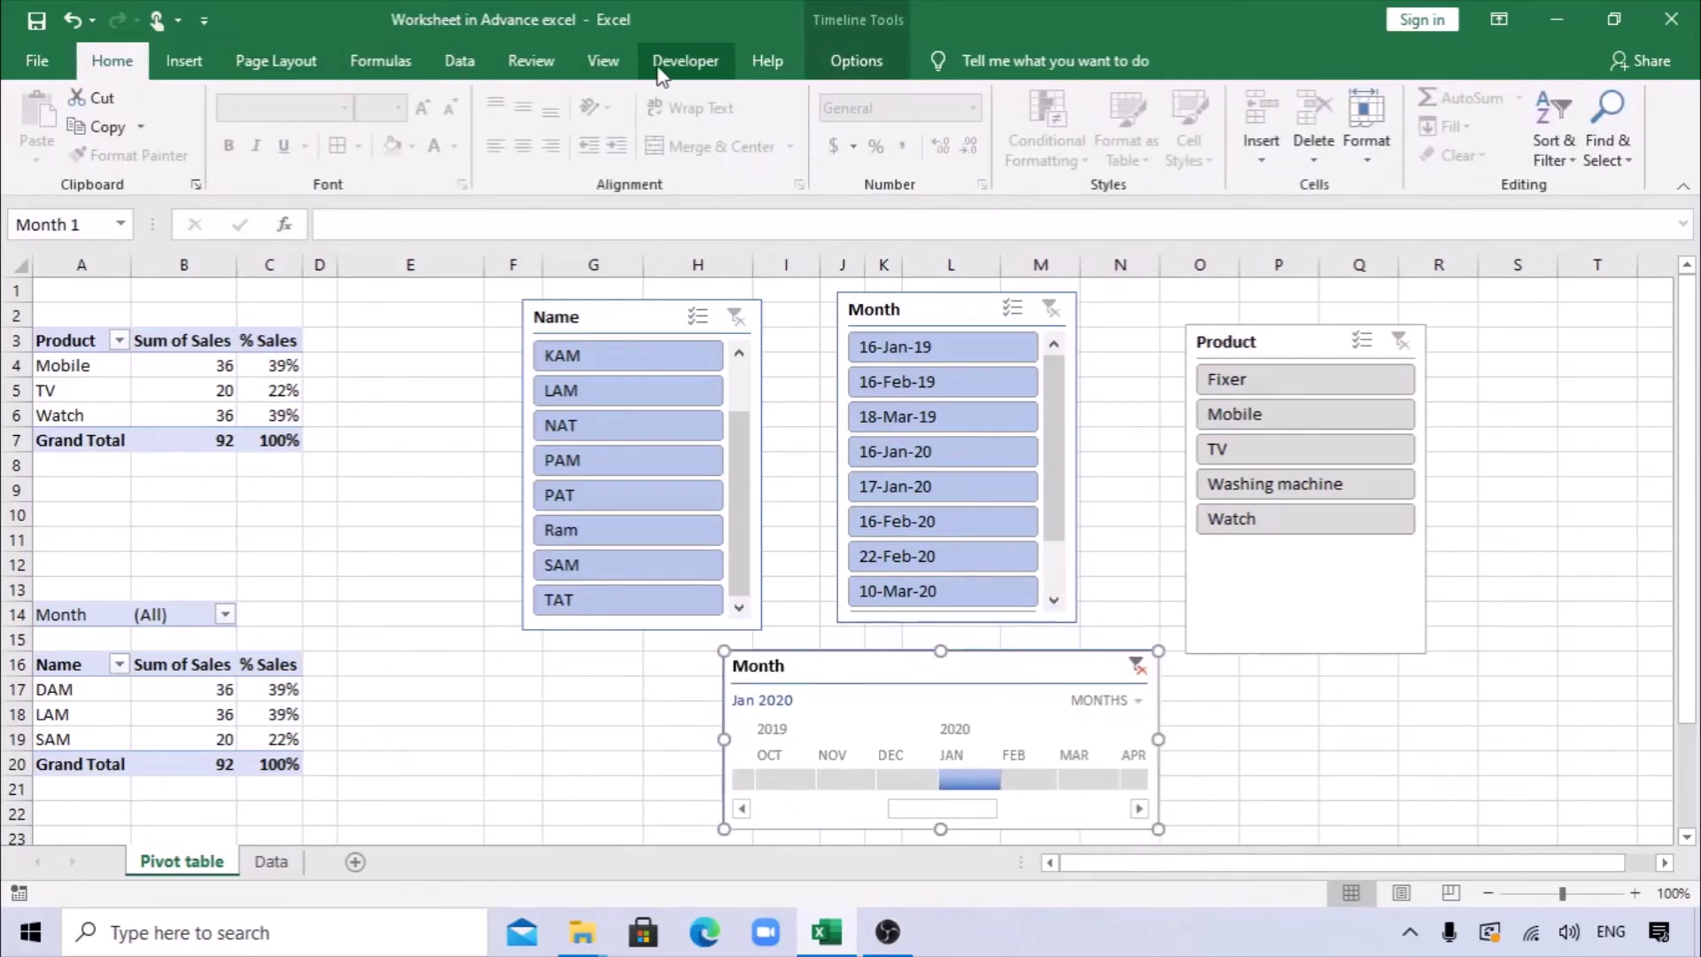
pyautogui.click(603, 60)
pyautogui.click(291, 148)
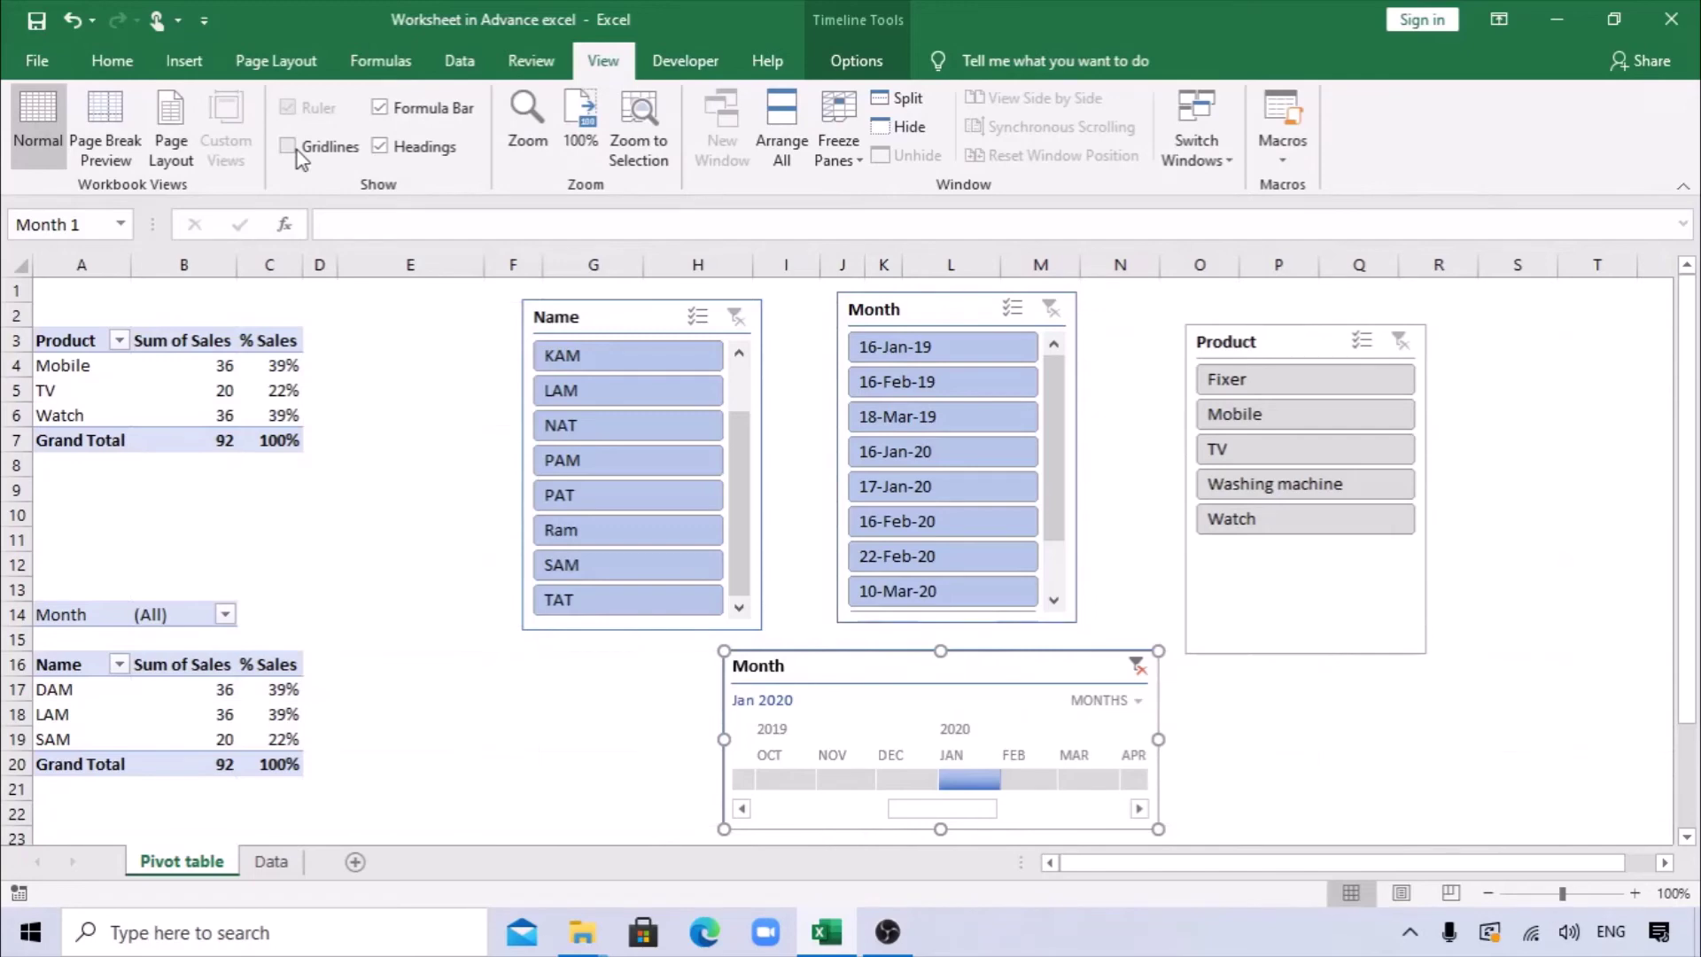
pyautogui.moveTo(662, 319); pyautogui.dragTo(662, 306)
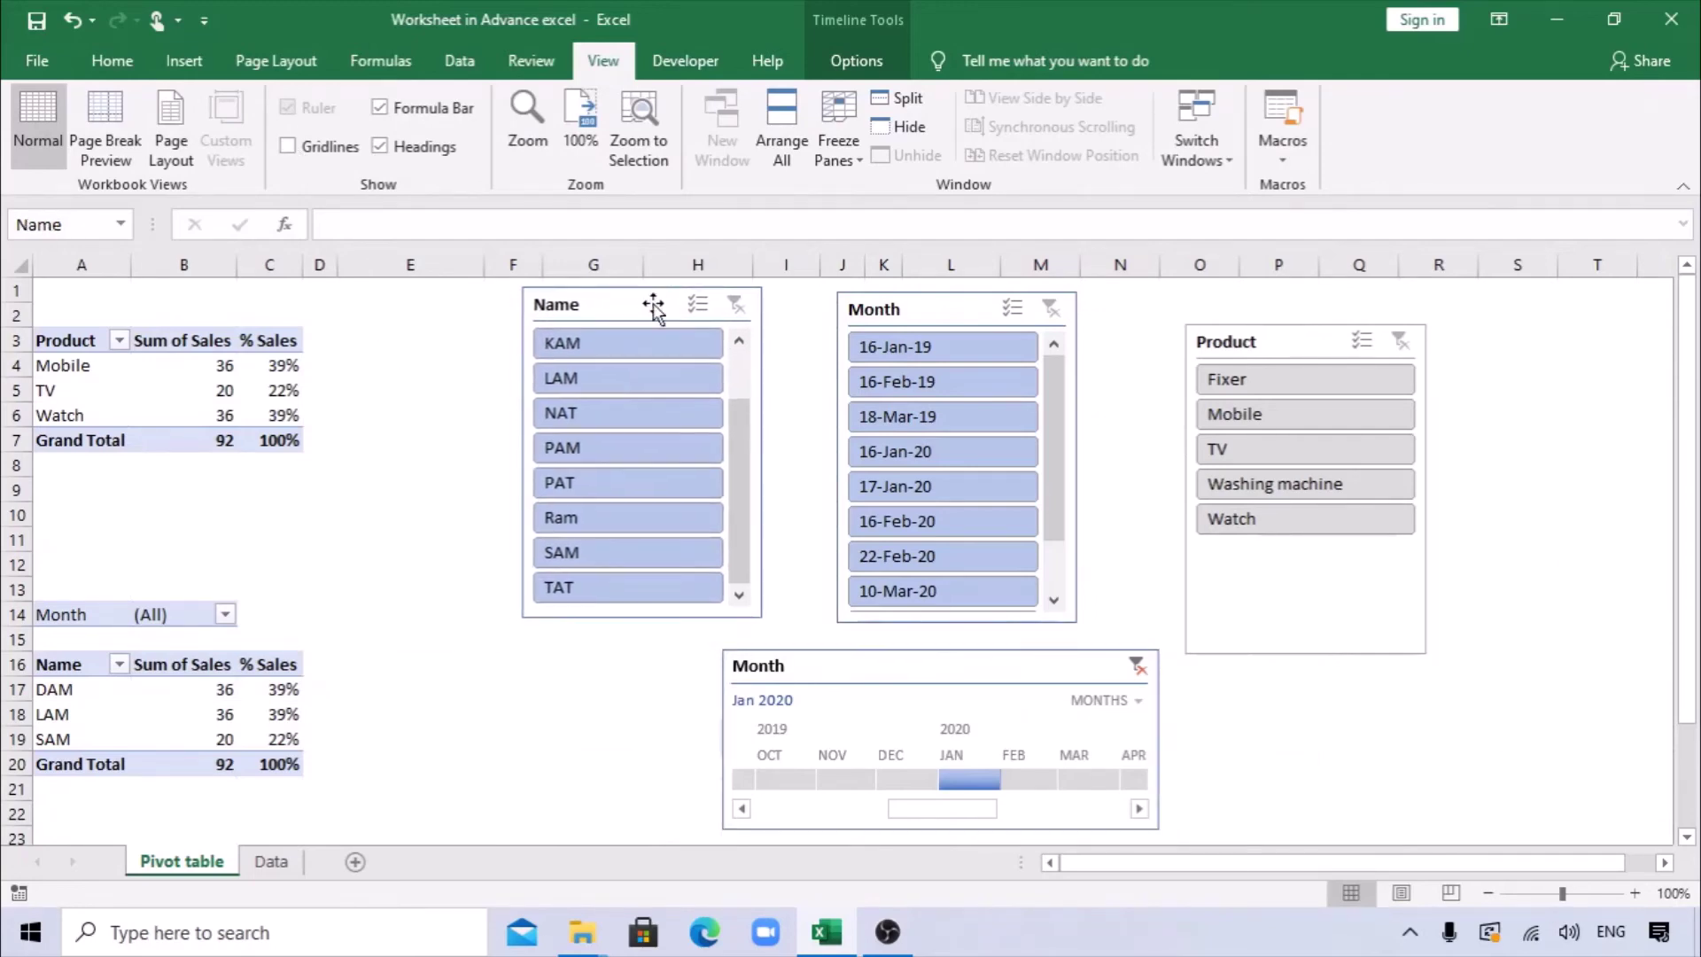
pyautogui.moveTo(995, 306); pyautogui.dragTo(957, 298)
pyautogui.moveTo(1248, 345); pyautogui.dragTo(1122, 300)
pyautogui.moveTo(962, 673); pyautogui.dragTo(893, 654)
pyautogui.click(1355, 669)
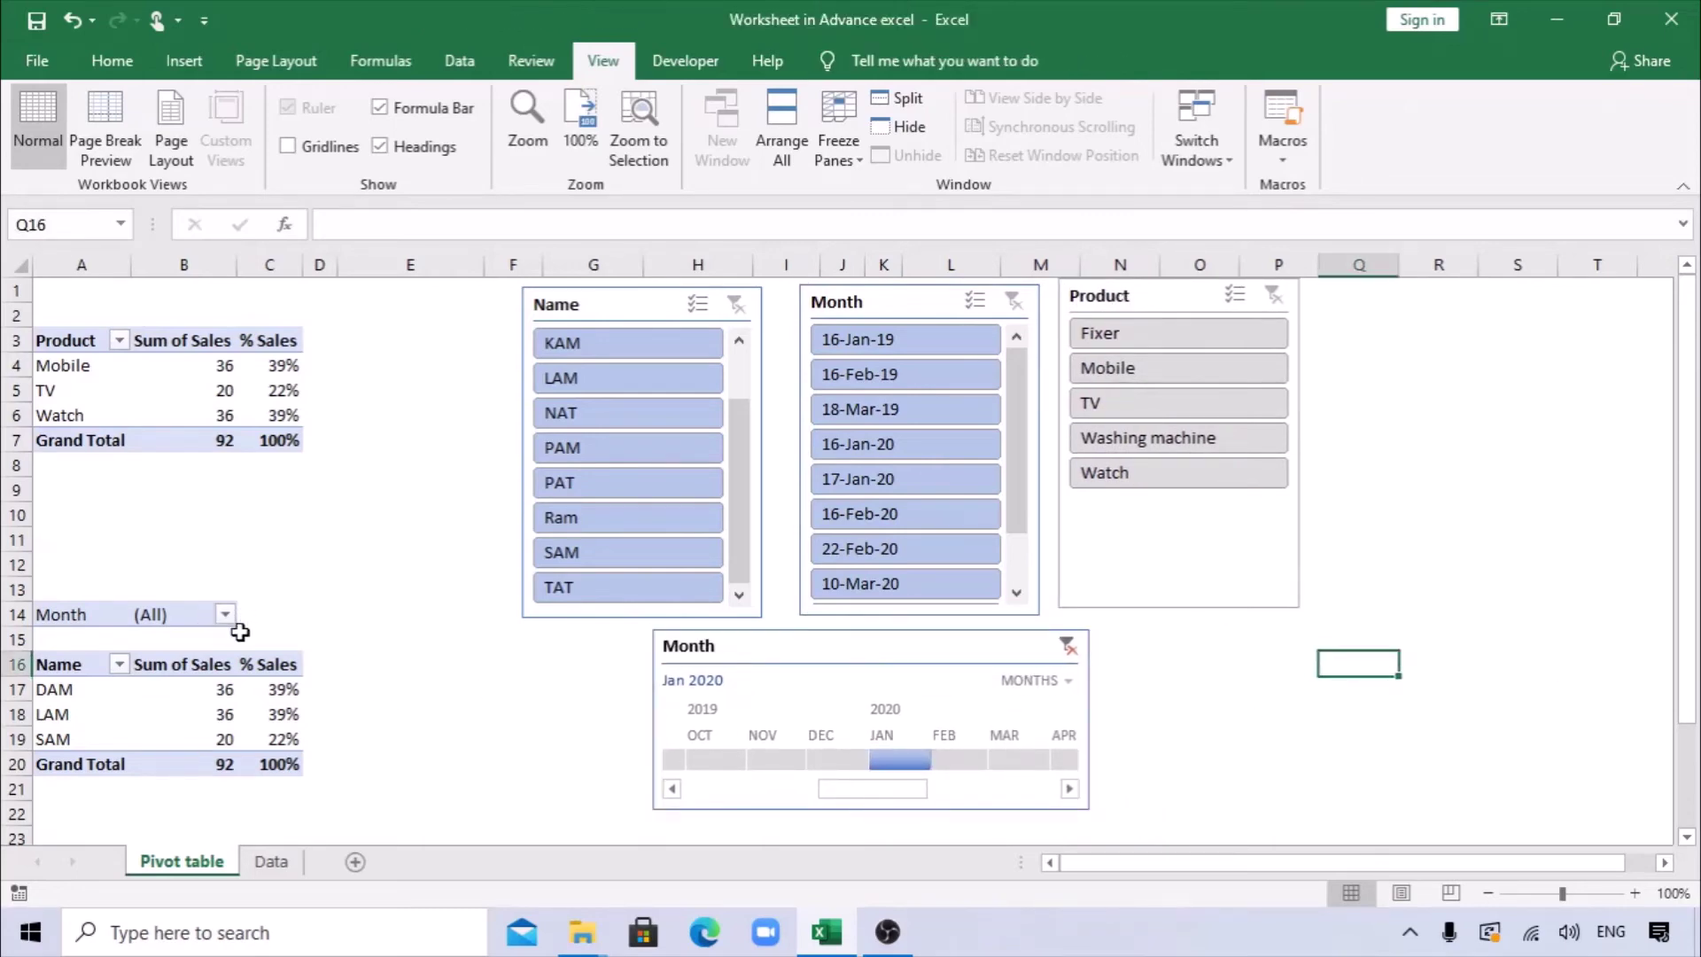
# Step: Replace Month with Product as the Name PivotTable's report filter and allow multiple items, keeping all products selected
pyautogui.rightClick(189, 697)
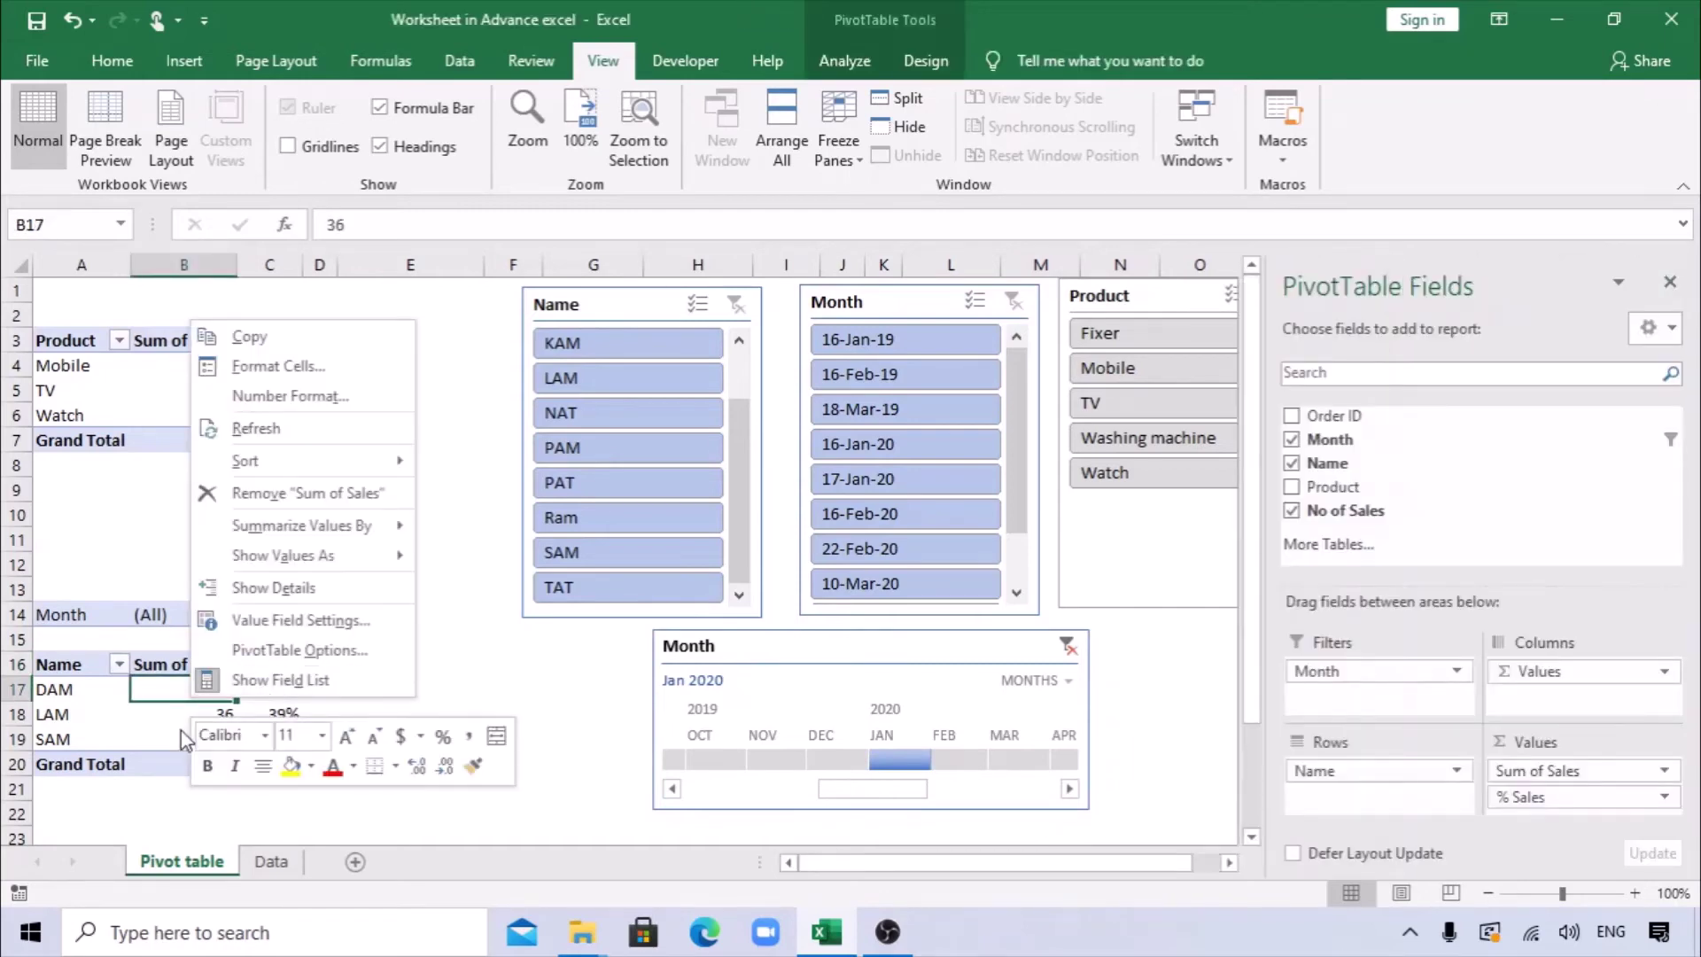
pyautogui.press('Escape')
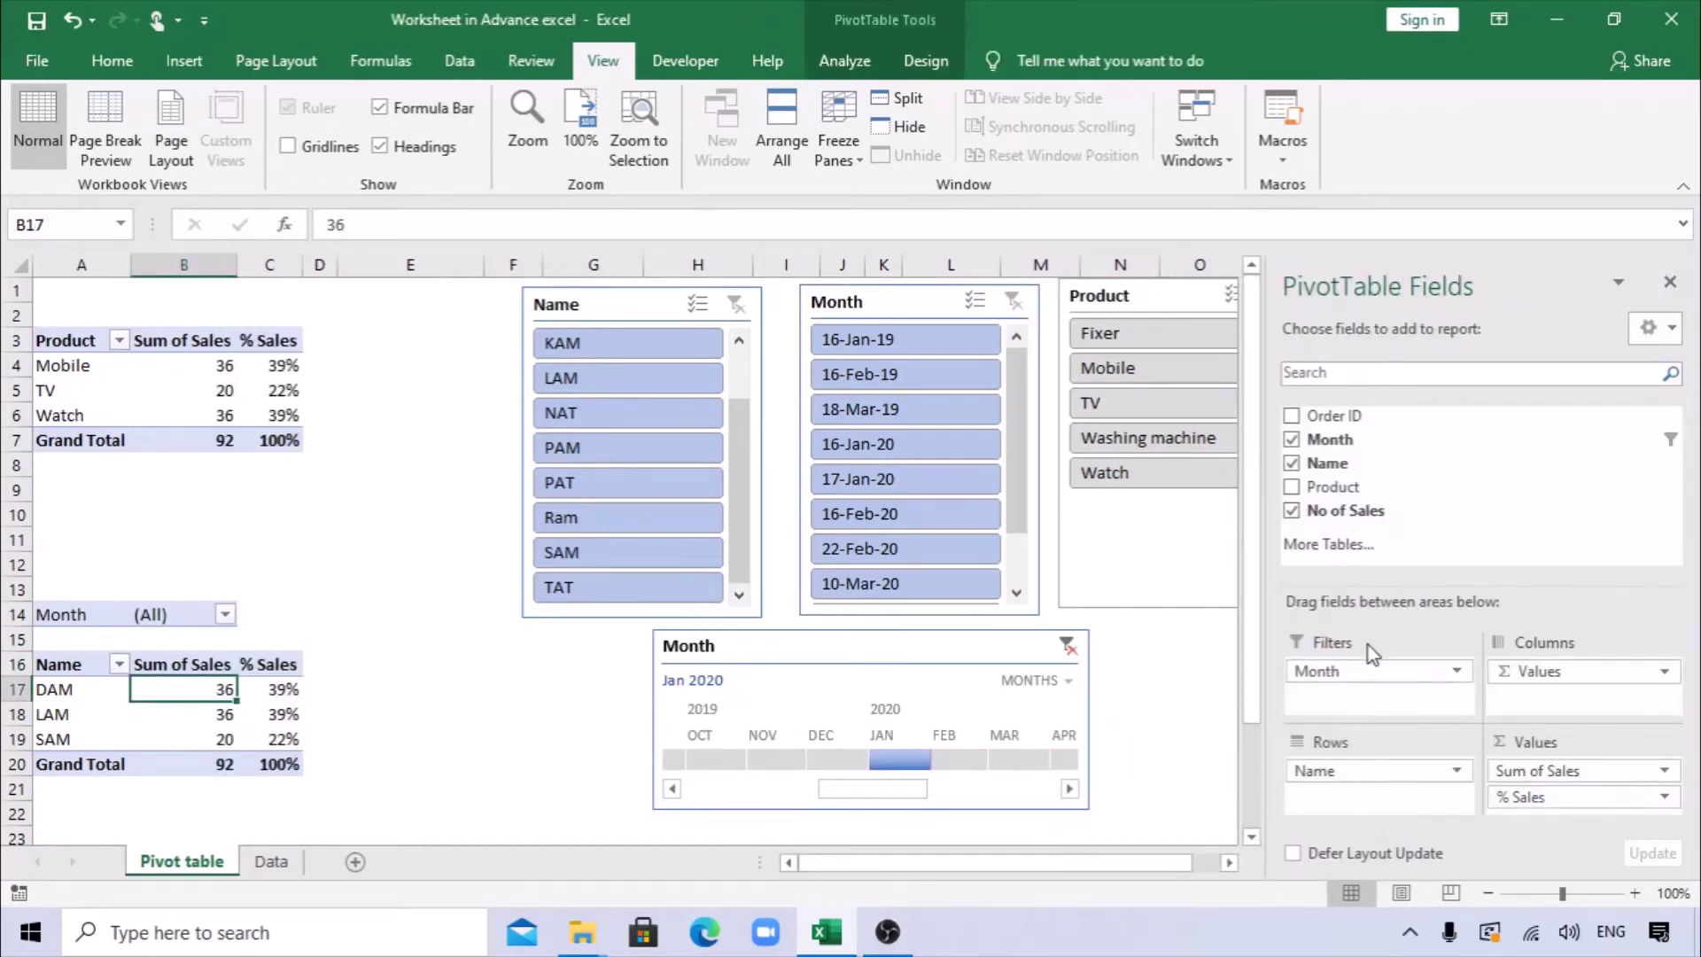
pyautogui.moveTo(1373, 668)
pyautogui.mouseDown()
pyautogui.moveTo(1421, 462)
pyautogui.moveTo(1339, 491)
pyautogui.moveTo(1339, 722)
pyautogui.moveTo(1364, 673)
pyautogui.mouseUp()
pyautogui.click(225, 613)
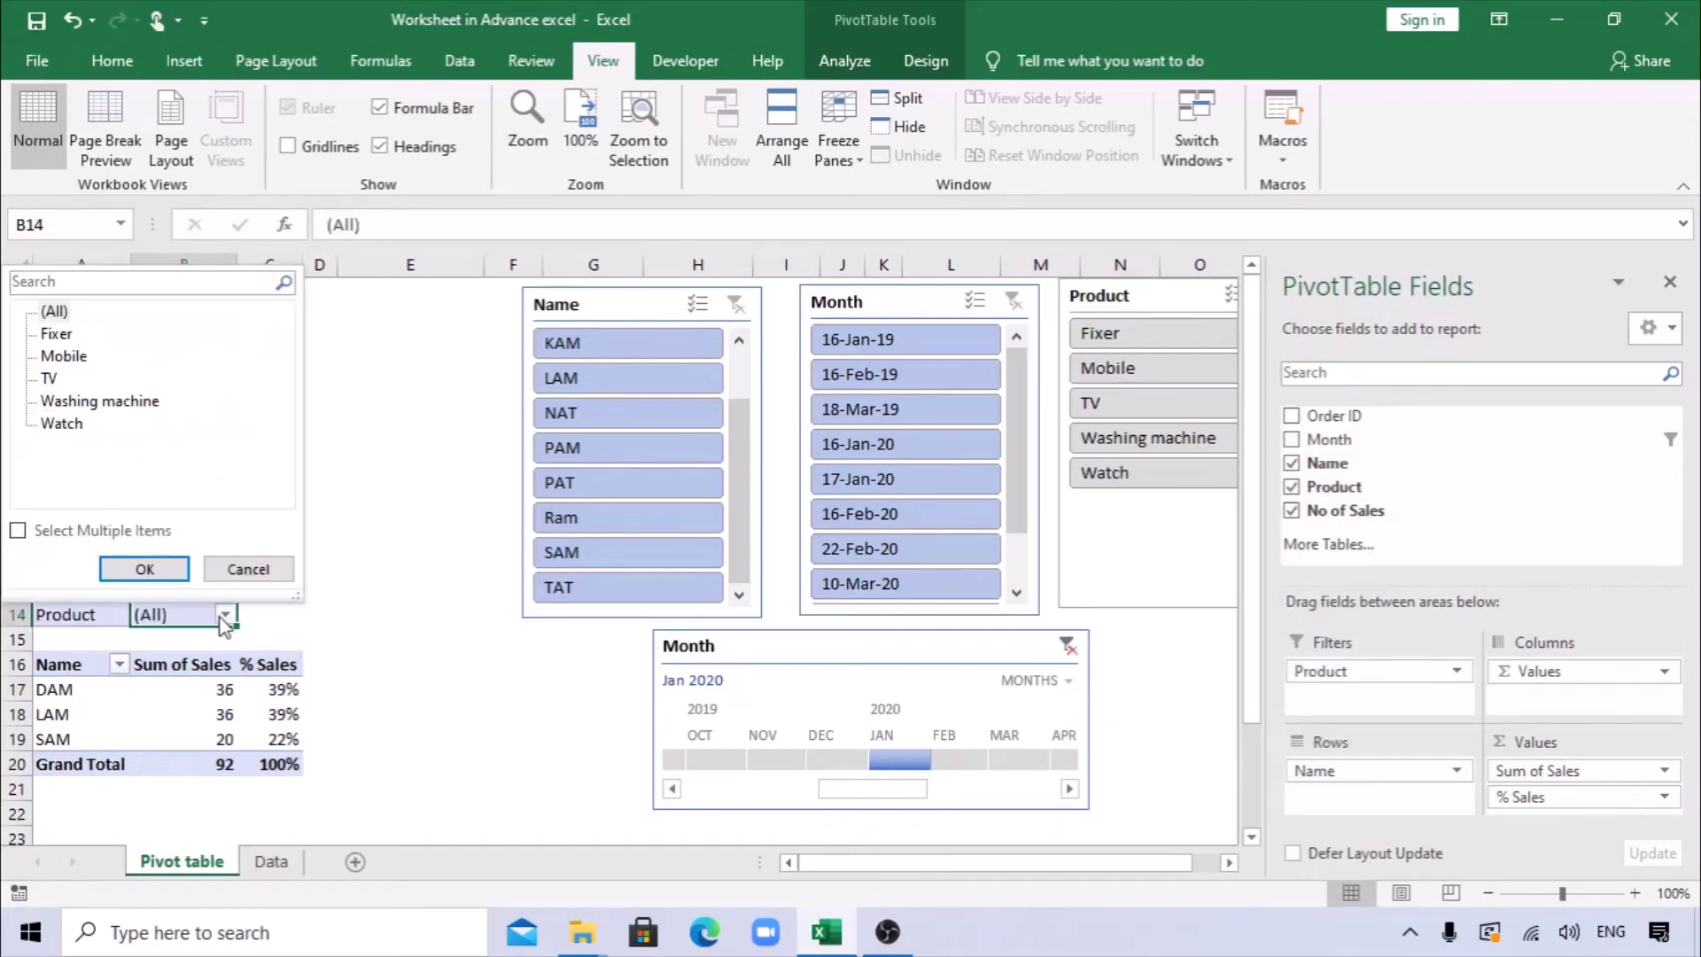
pyautogui.click(18, 530)
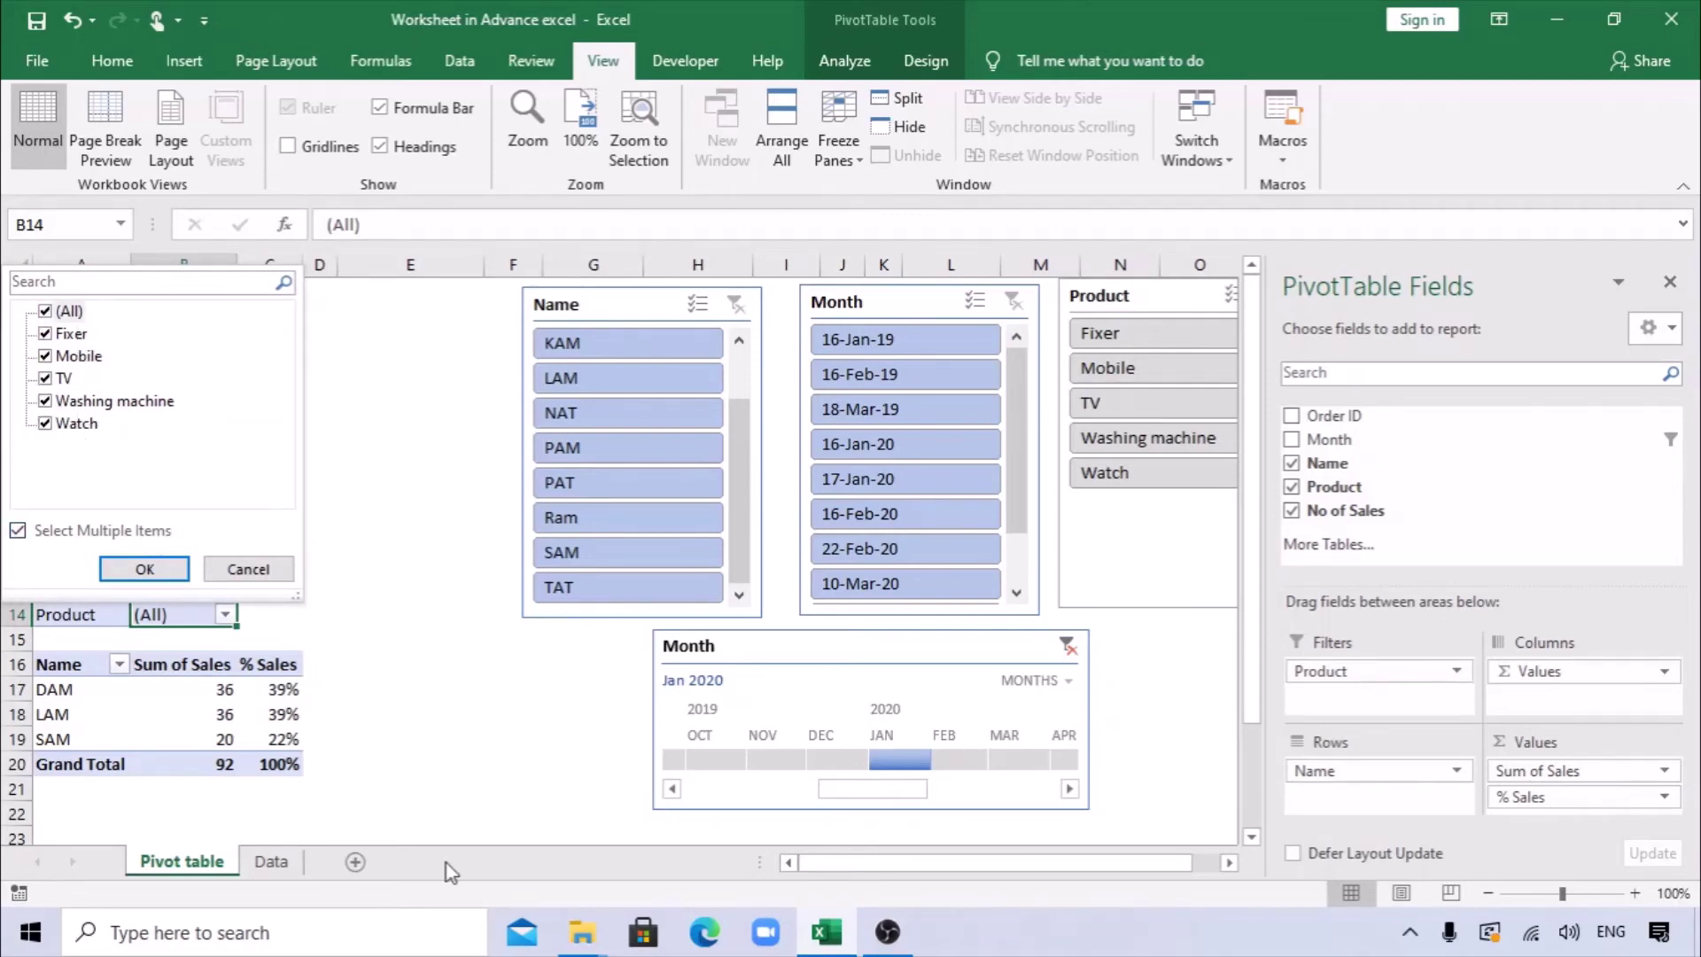
pyautogui.click(177, 569)
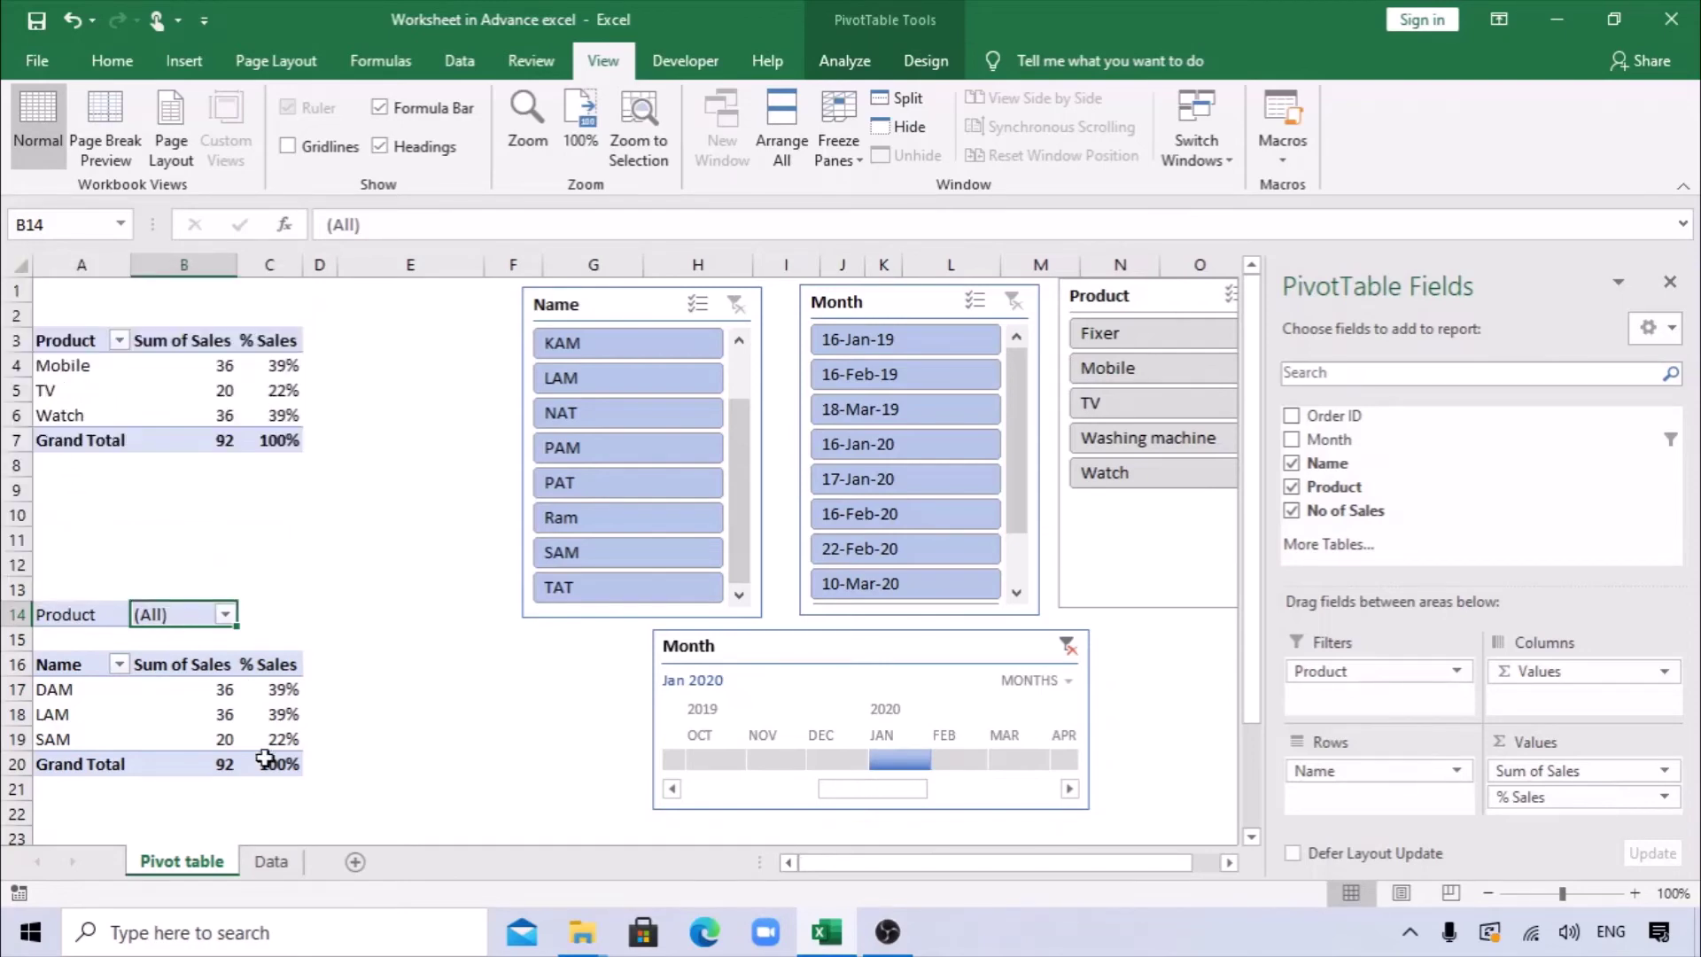
# Step: Generate separate report filter pages for the Product filter of the Name PivotTable
pyautogui.click(840, 60)
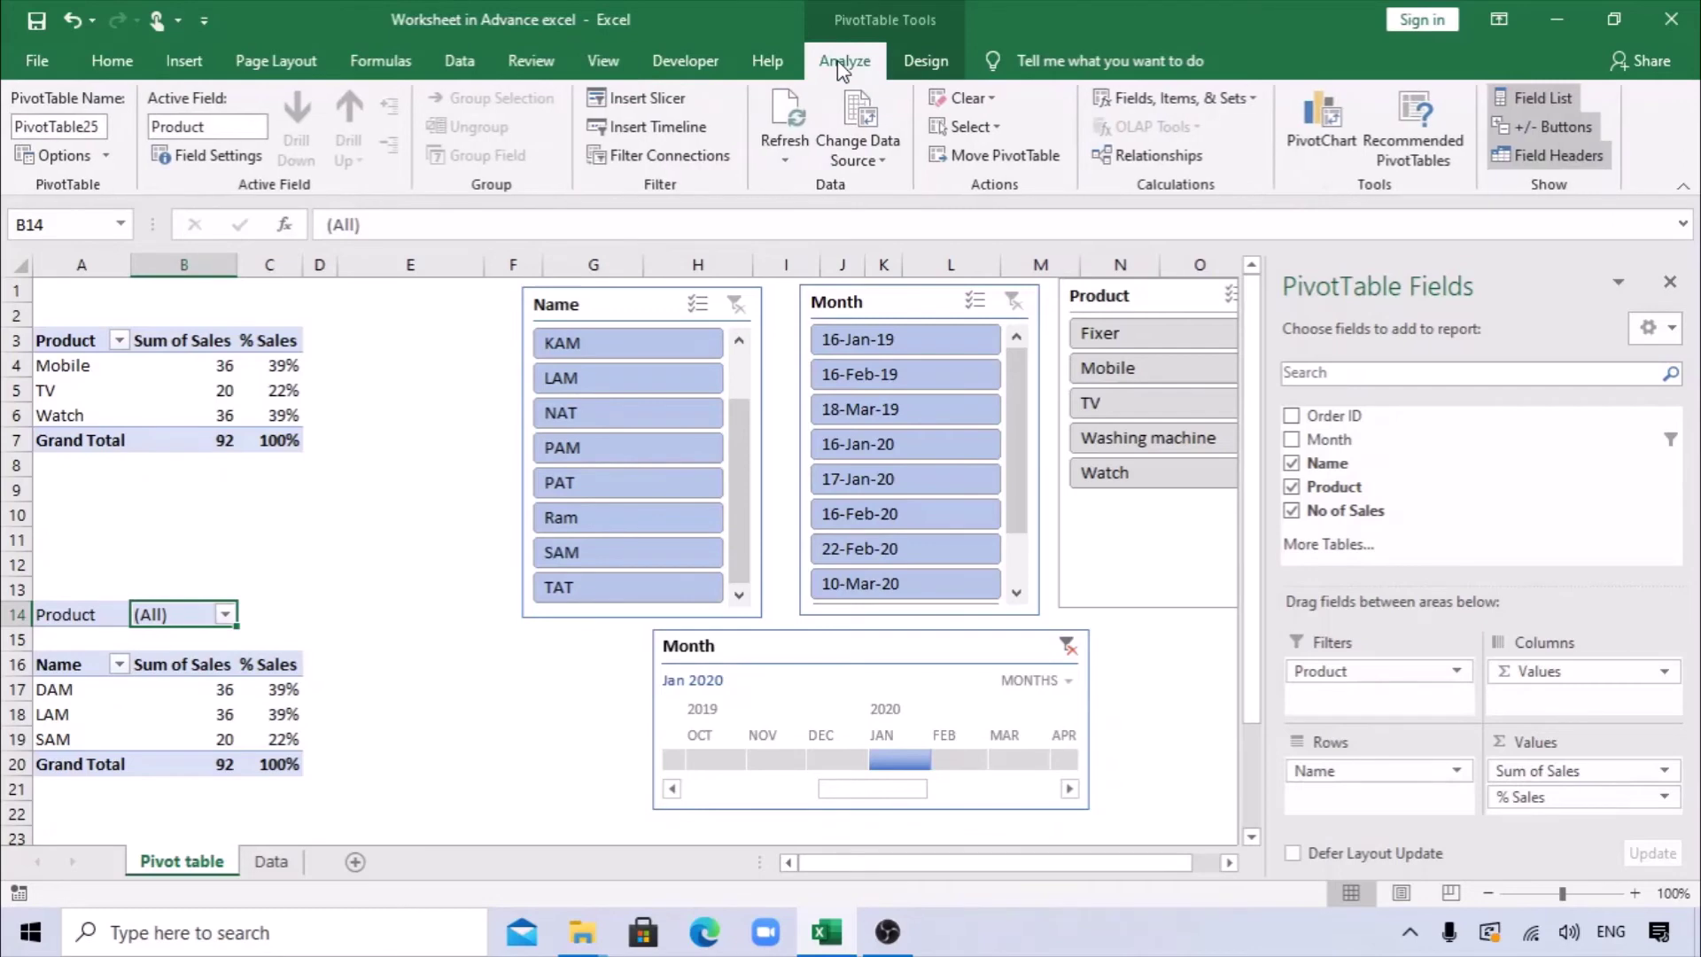
pyautogui.click(105, 156)
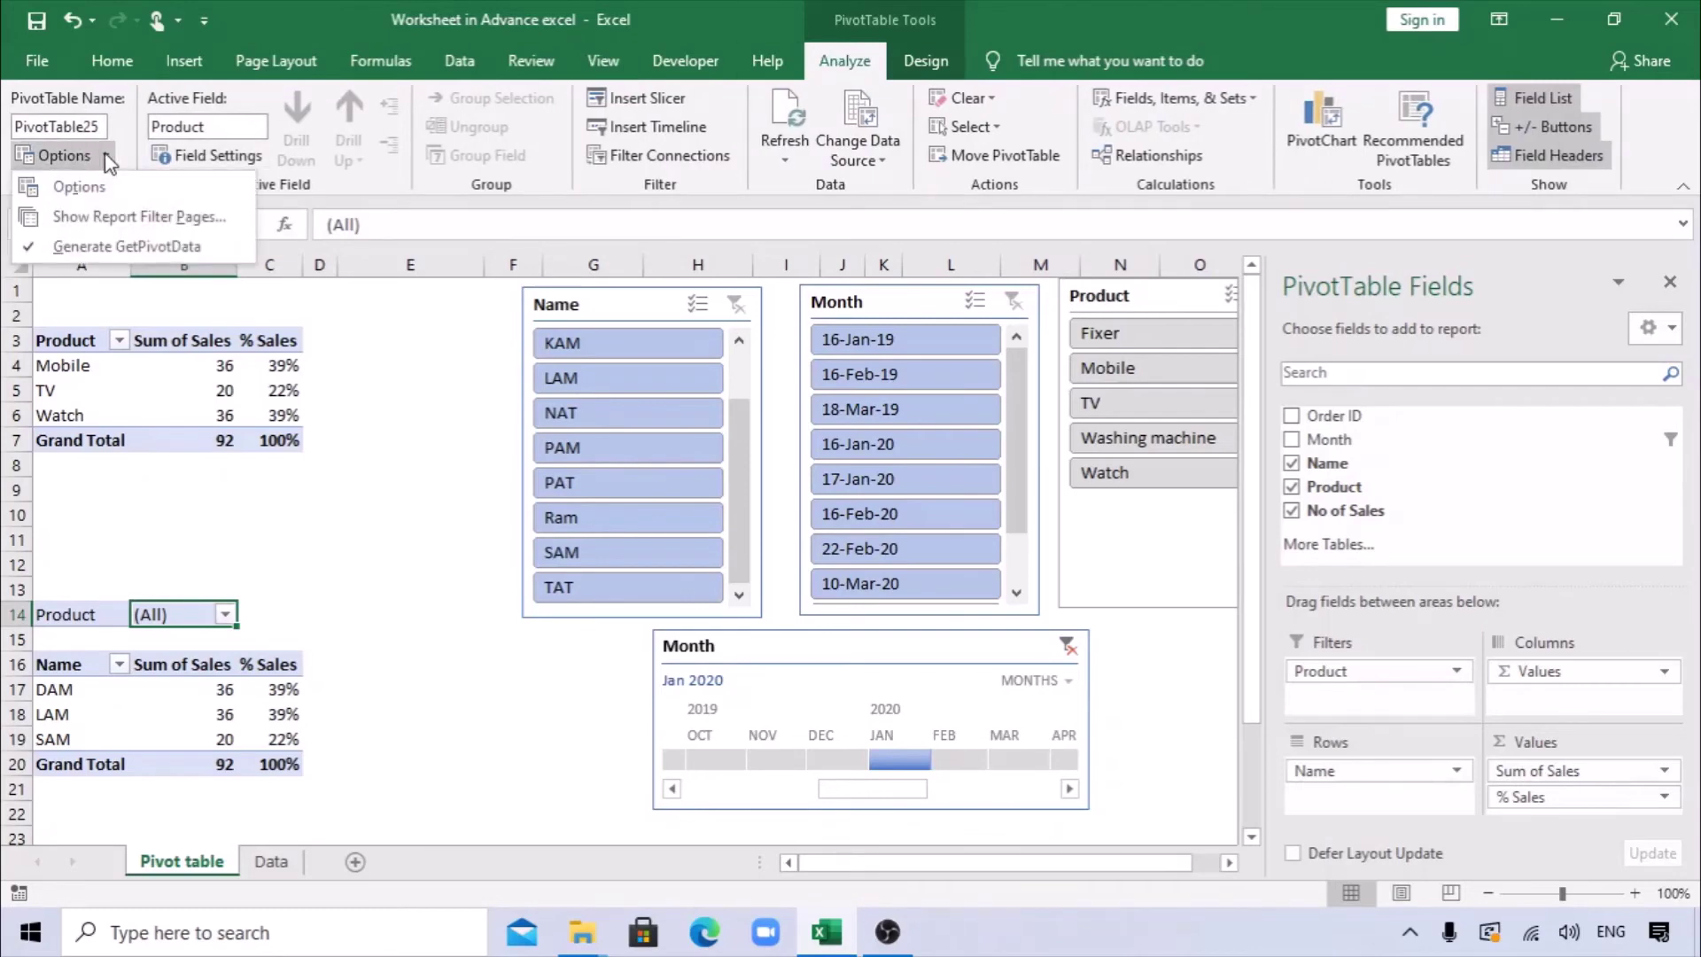
pyautogui.click(129, 217)
pyautogui.moveTo(918, 416); pyautogui.dragTo(741, 361)
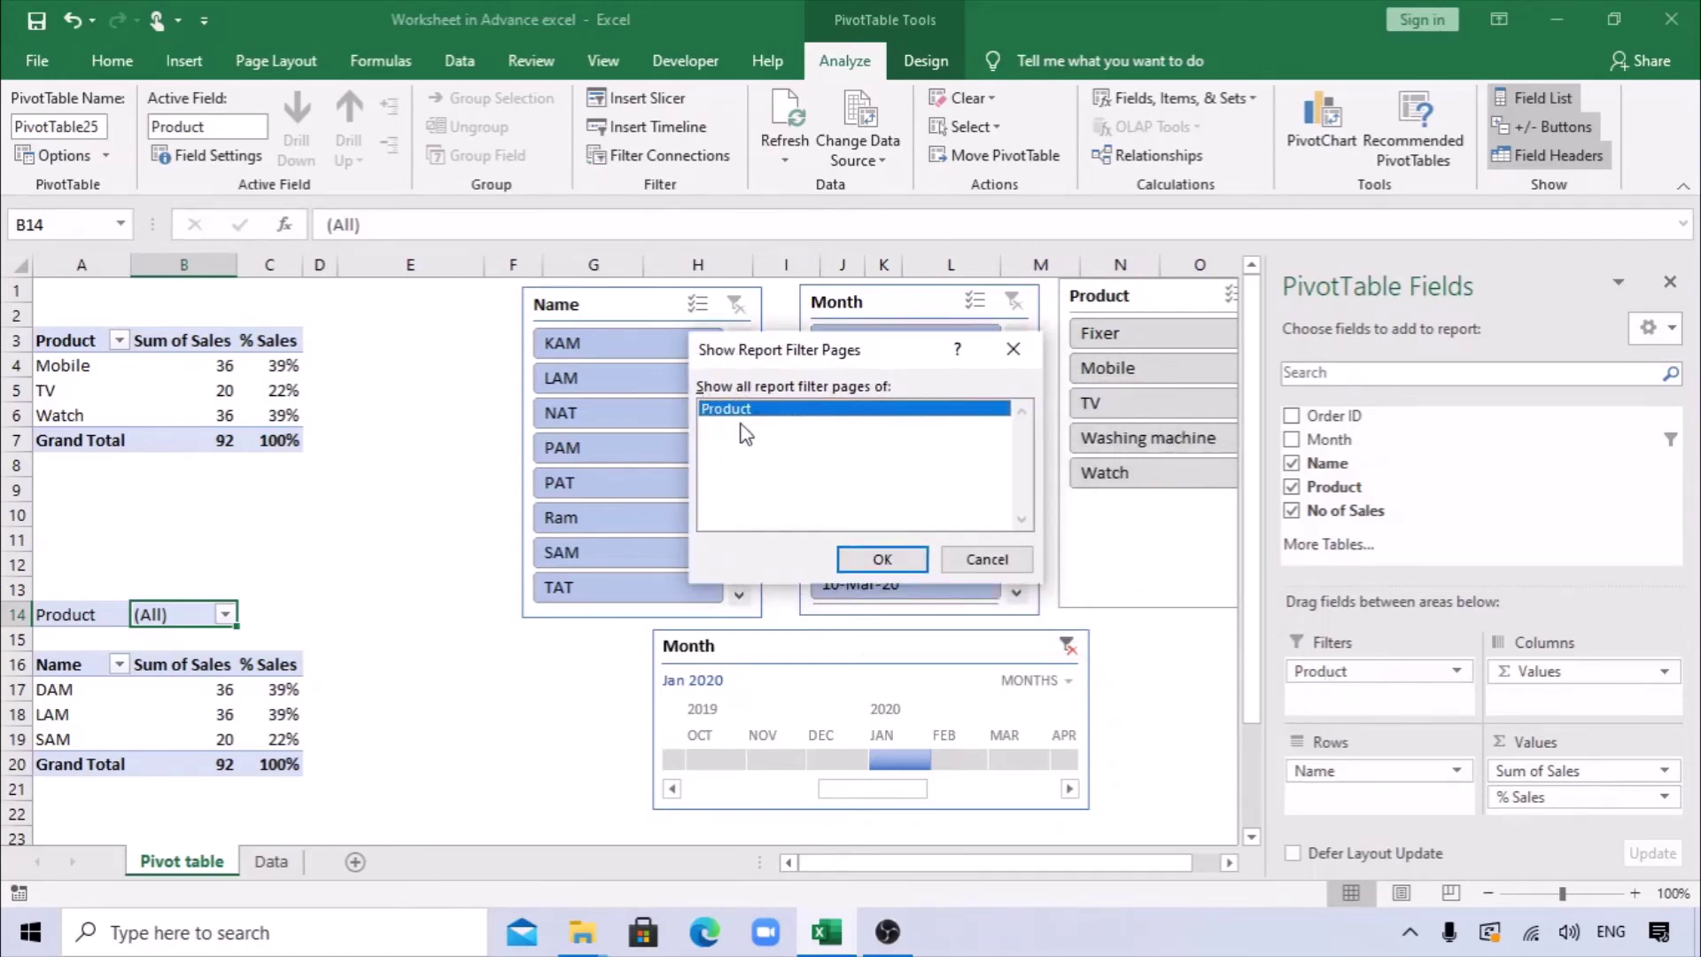
pyautogui.click(894, 567)
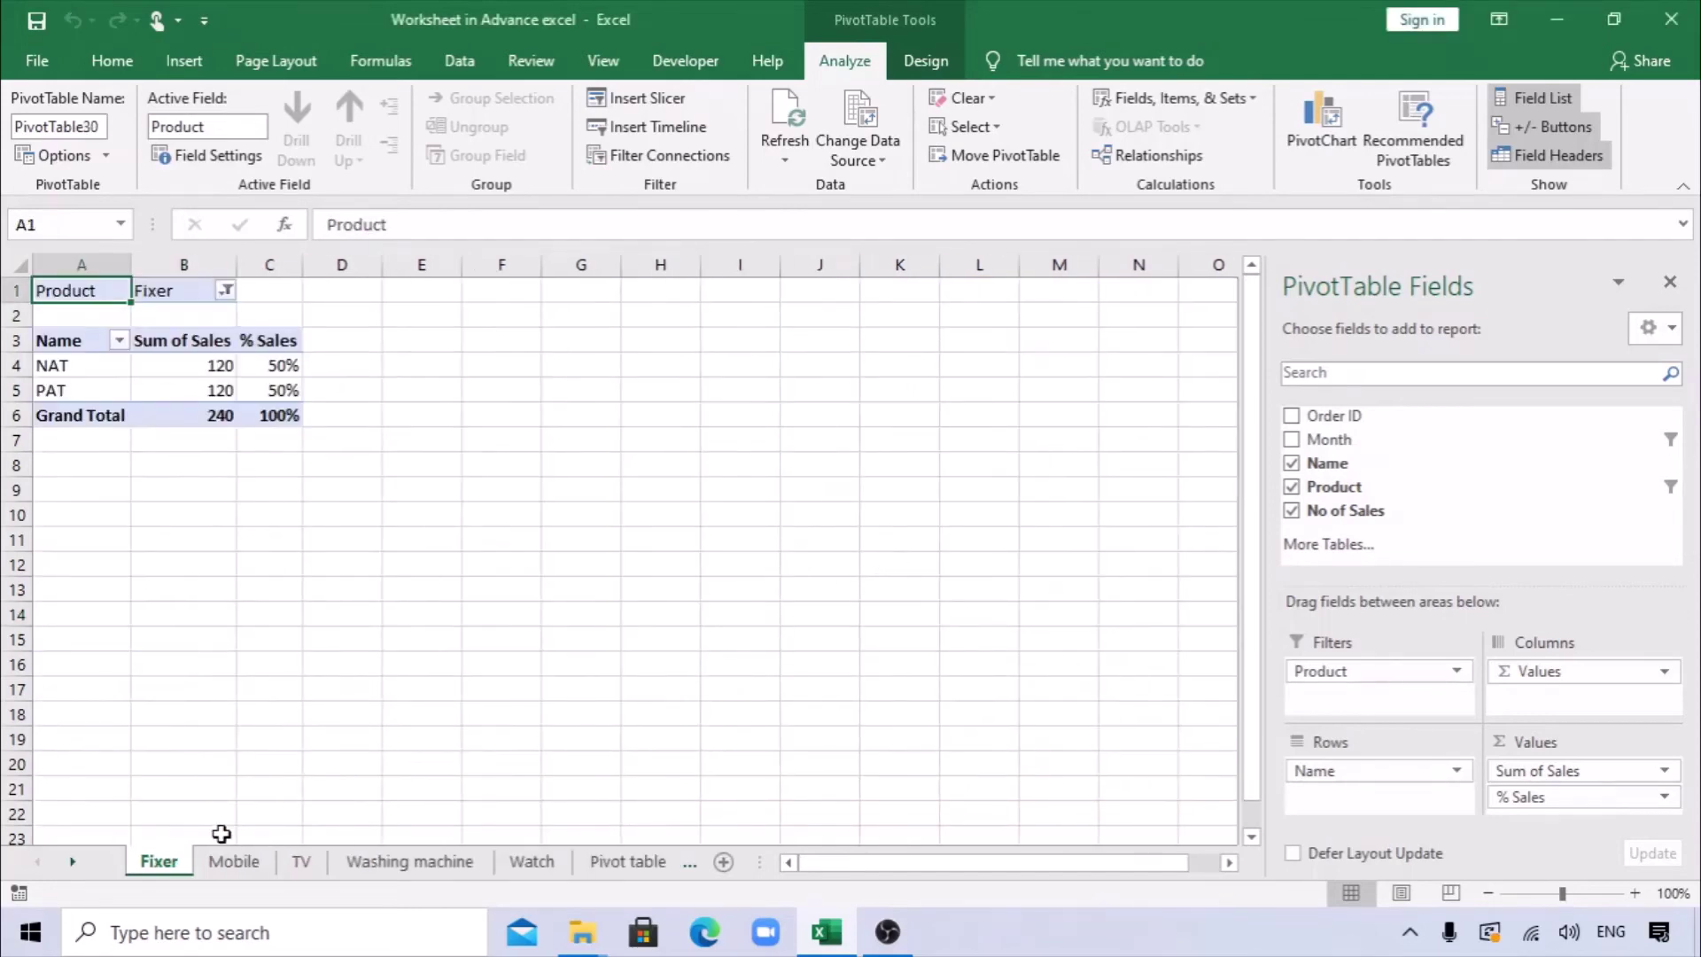
# Step: Examine the PivotTables on the generated Mobile, TV, Washing machine and Watch sheets
pyautogui.click(232, 862)
pyautogui.click(301, 862)
pyautogui.click(398, 862)
pyautogui.click(536, 863)
pyautogui.click(403, 864)
pyautogui.click(222, 866)
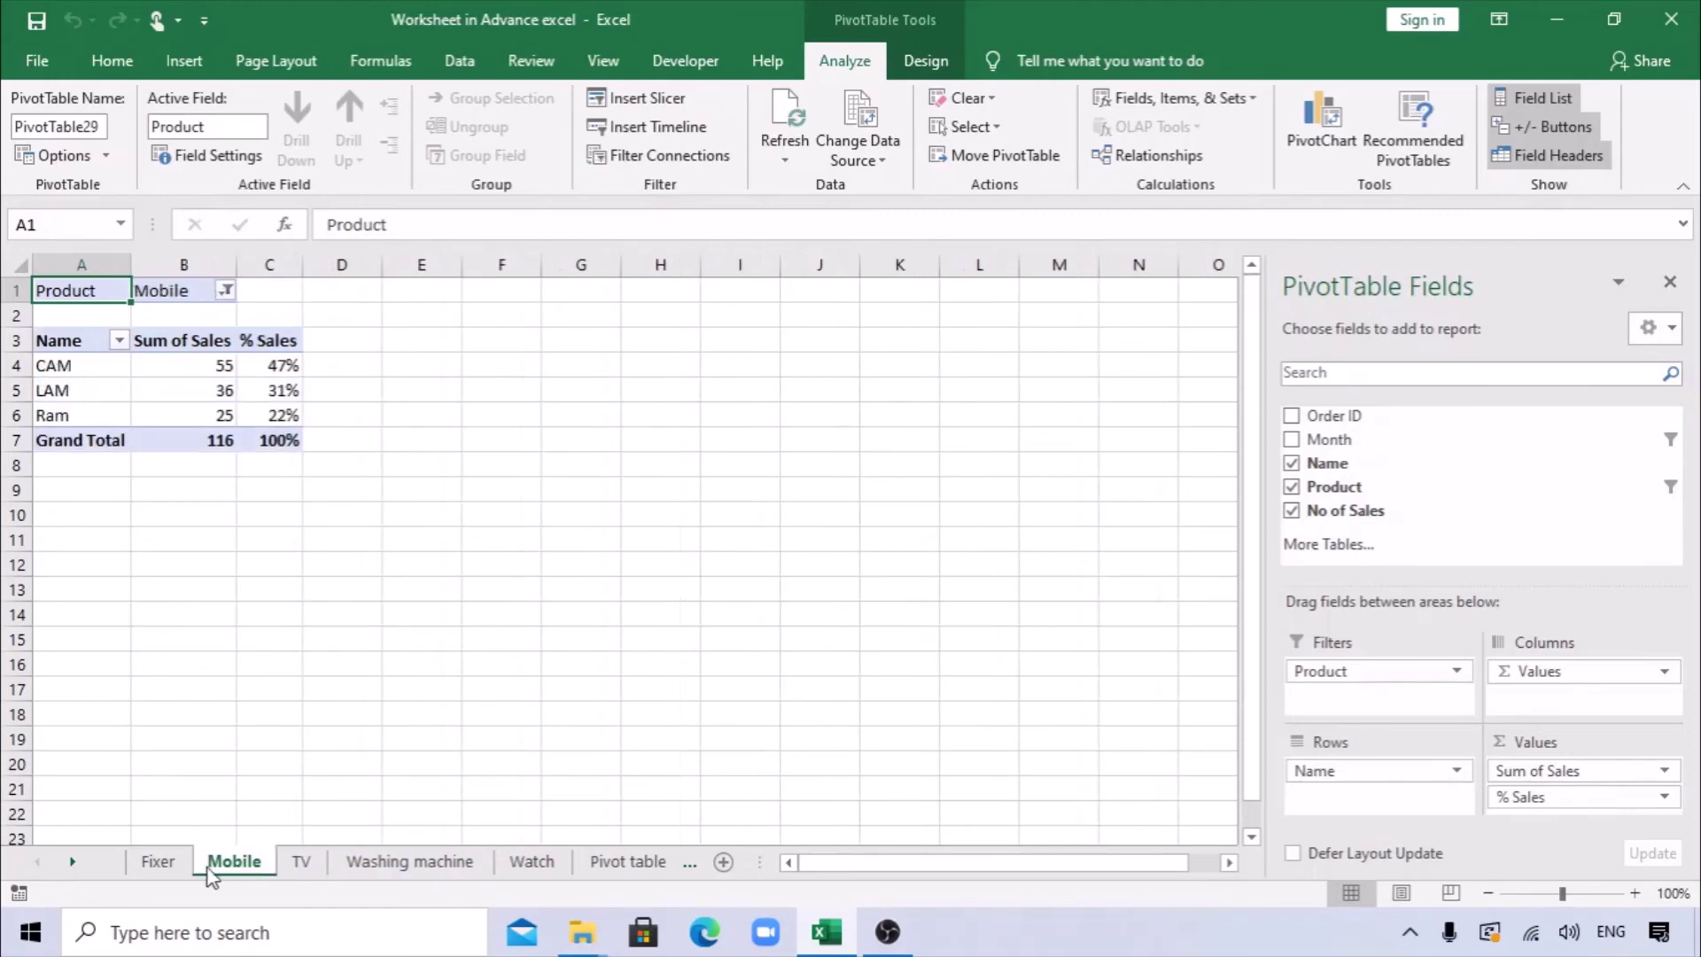
# Step: Delete the five generated product sheets from Fixer through Watch together
pyautogui.click(164, 864)
pyautogui.keyDown('shift'); pyautogui.click(532, 863); pyautogui.keyUp('shift')
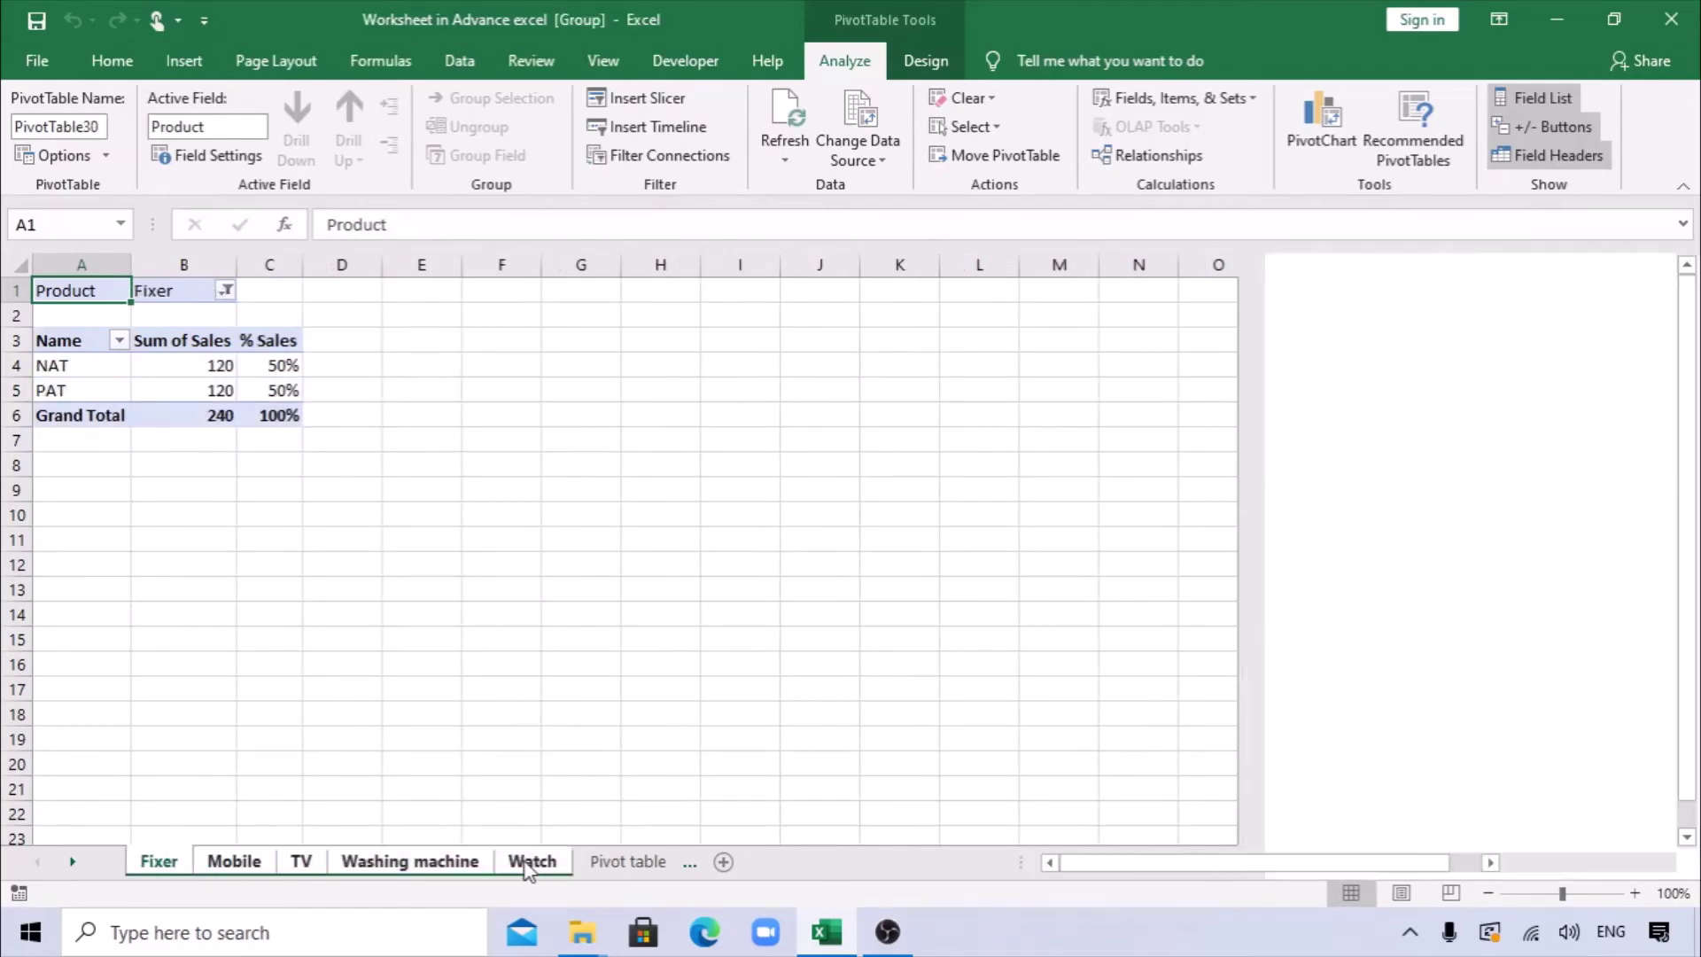
pyautogui.rightClick(527, 867)
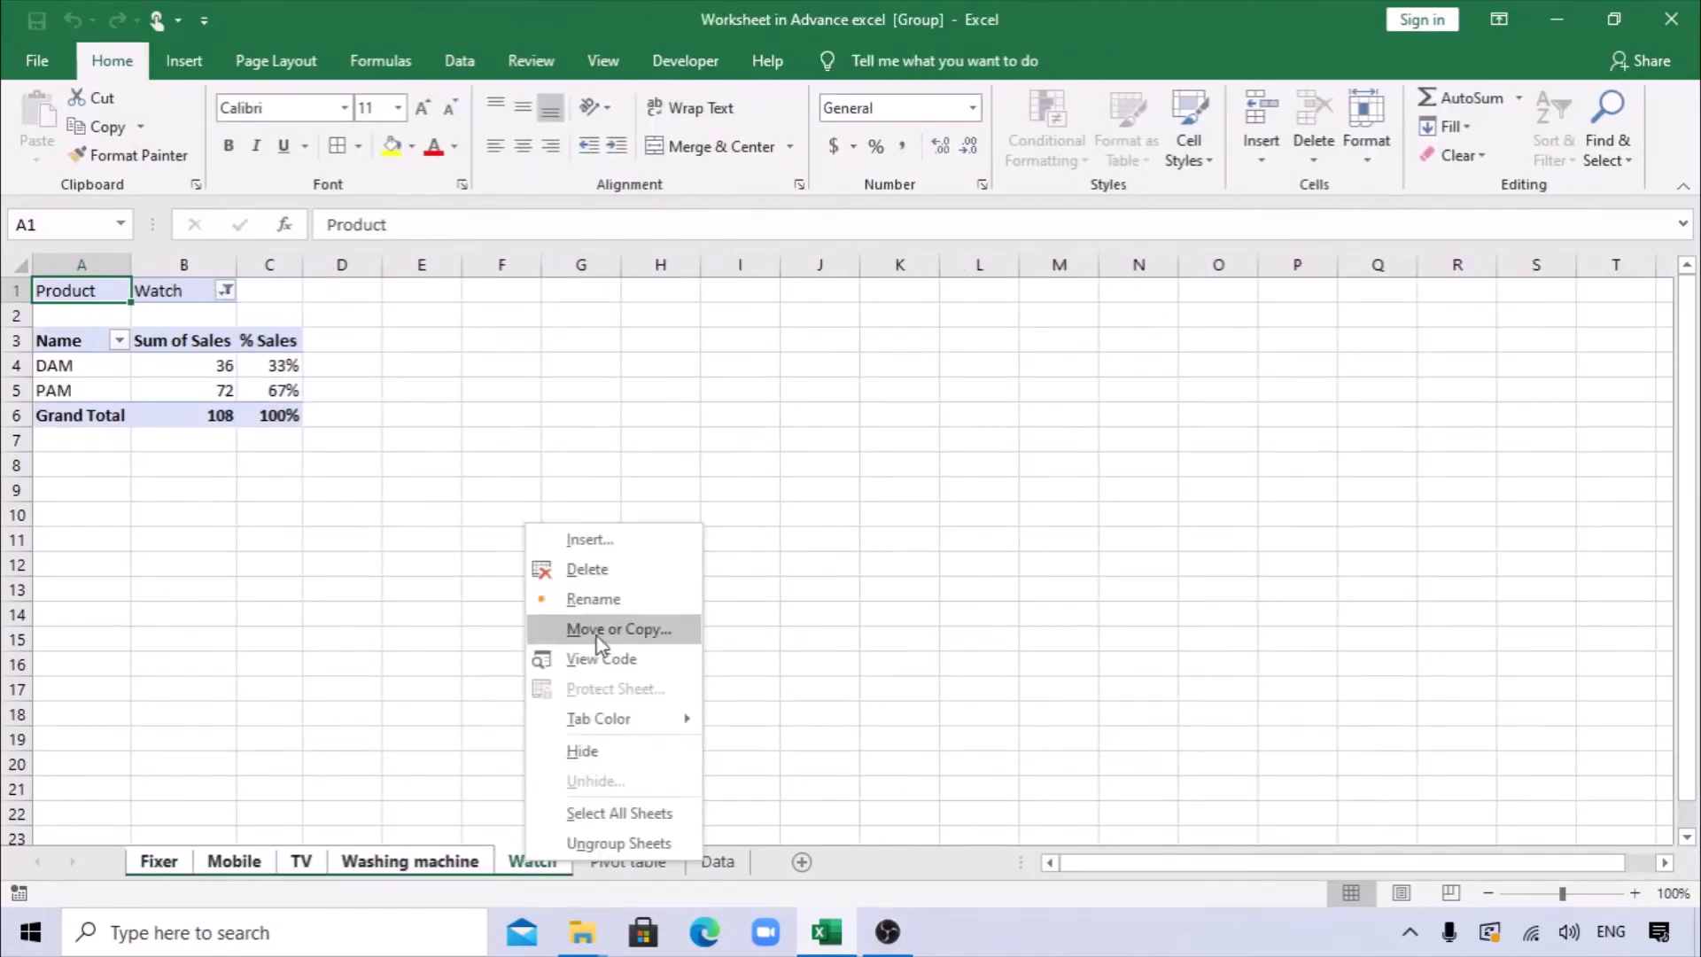
pyautogui.click(592, 576)
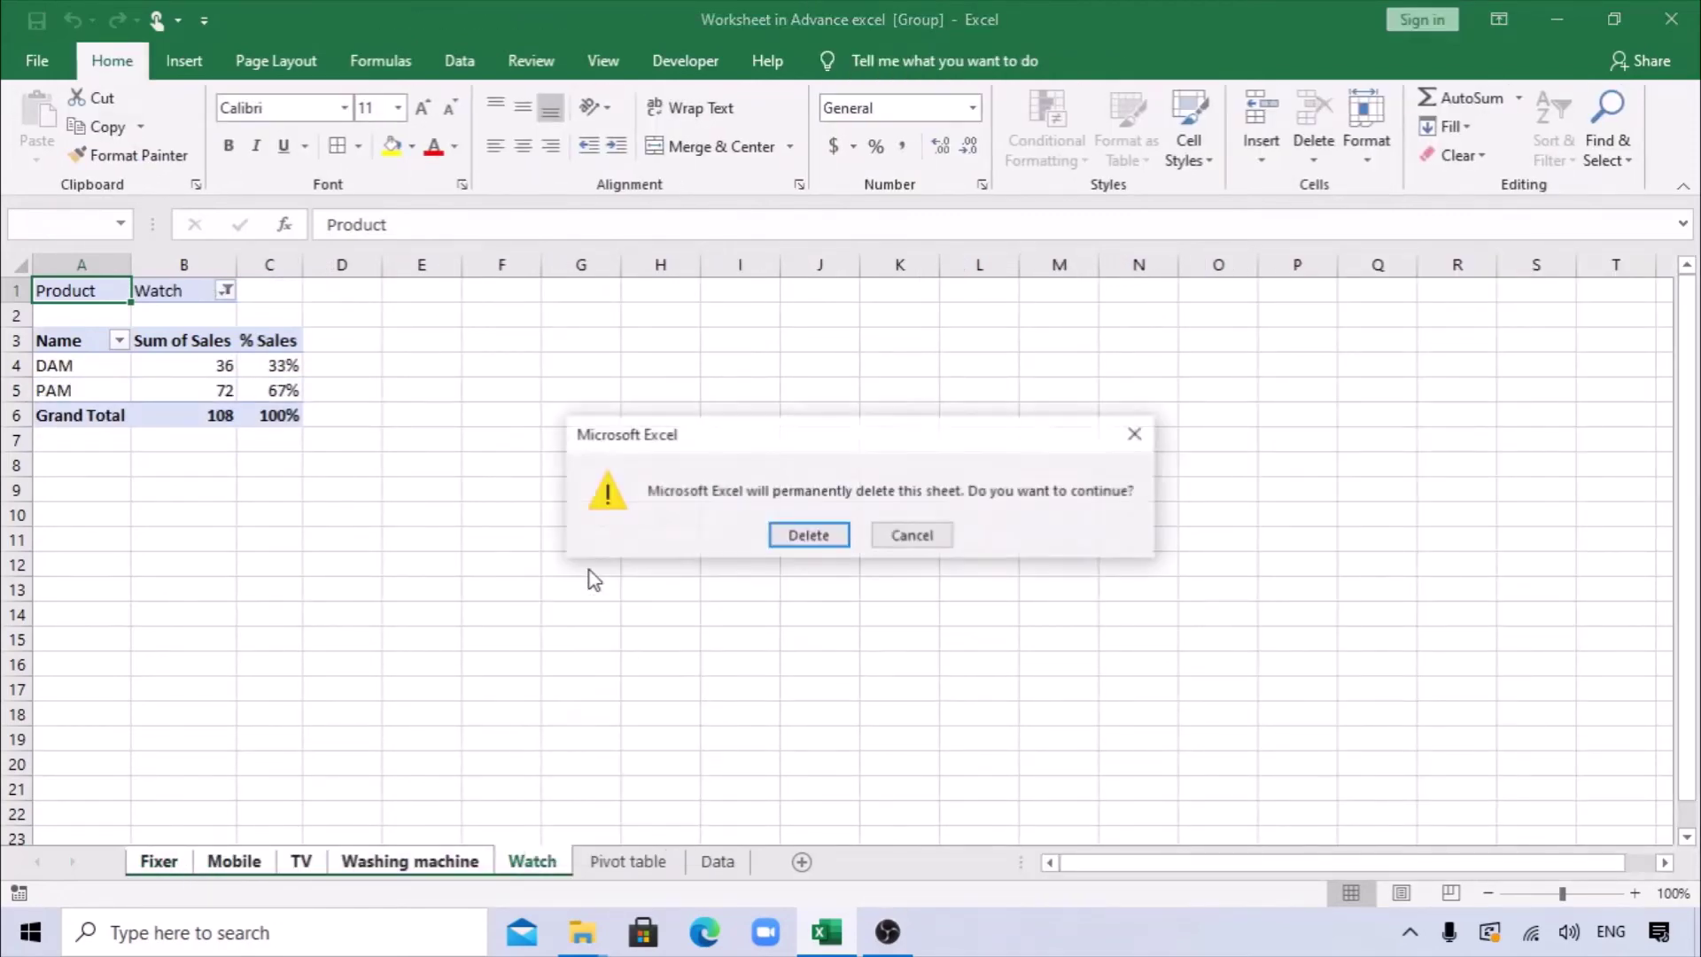
pyautogui.click(809, 535)
# Step: Insert a Clustered Column PivotChart based on the Product PivotTable on the Pivot table sheet
pyautogui.click(447, 692)
pyautogui.click(224, 685)
pyautogui.click(117, 374)
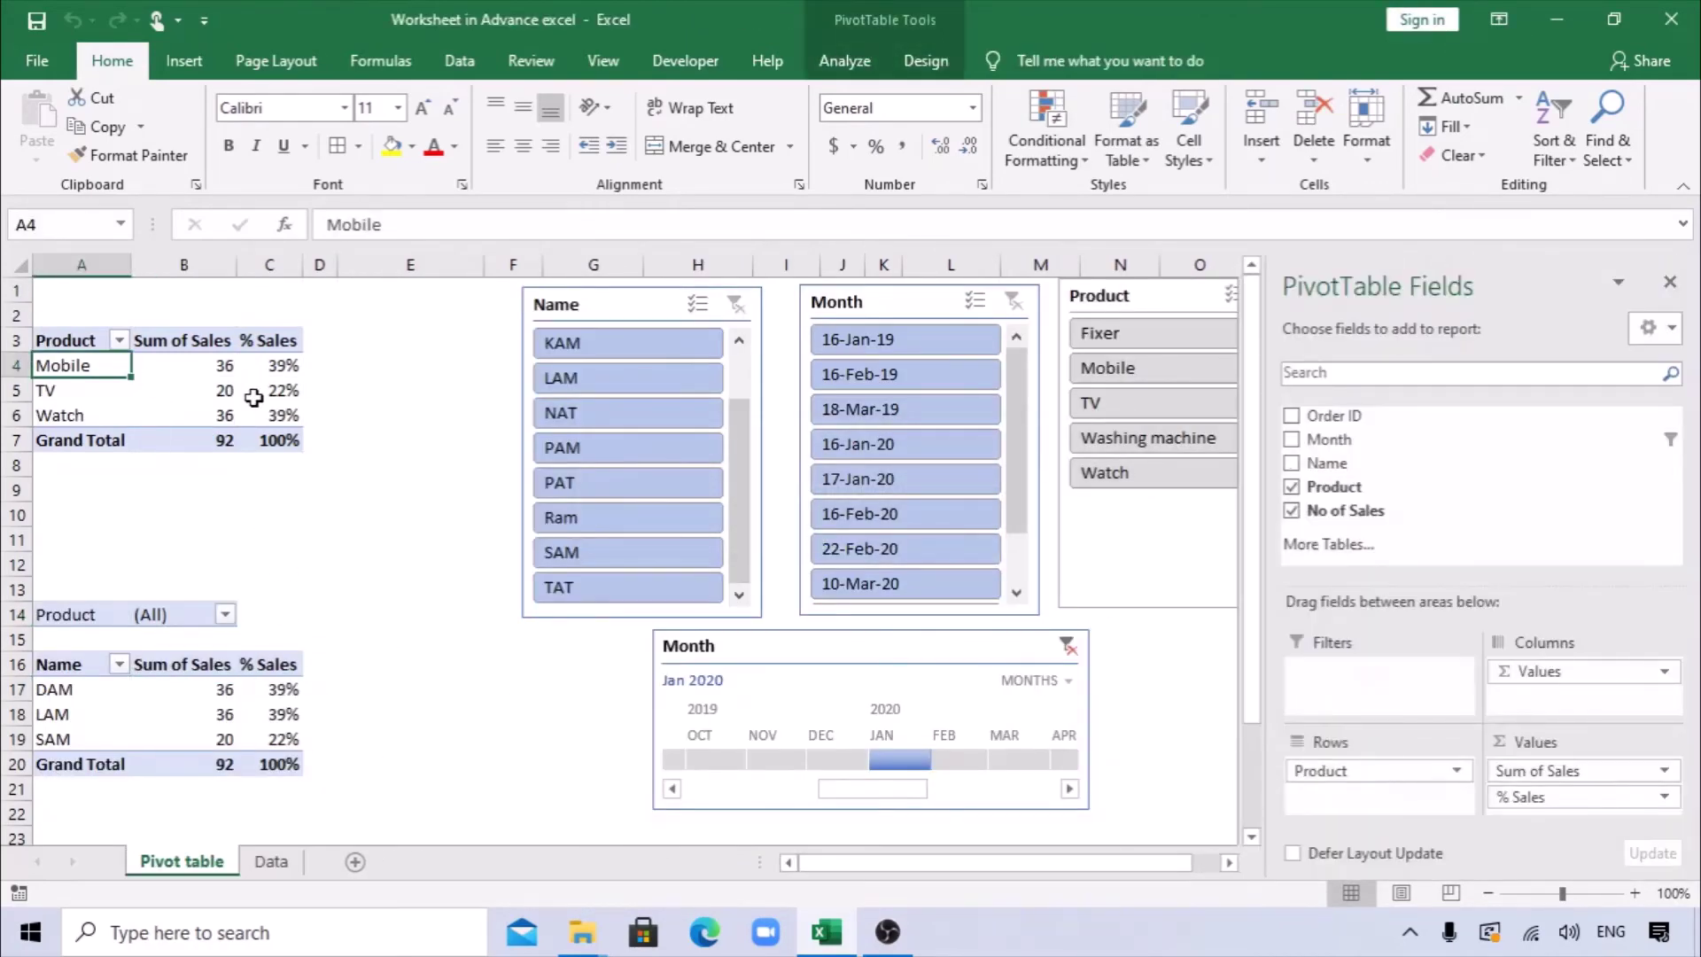
pyautogui.moveTo(254, 397)
pyautogui.click(184, 60)
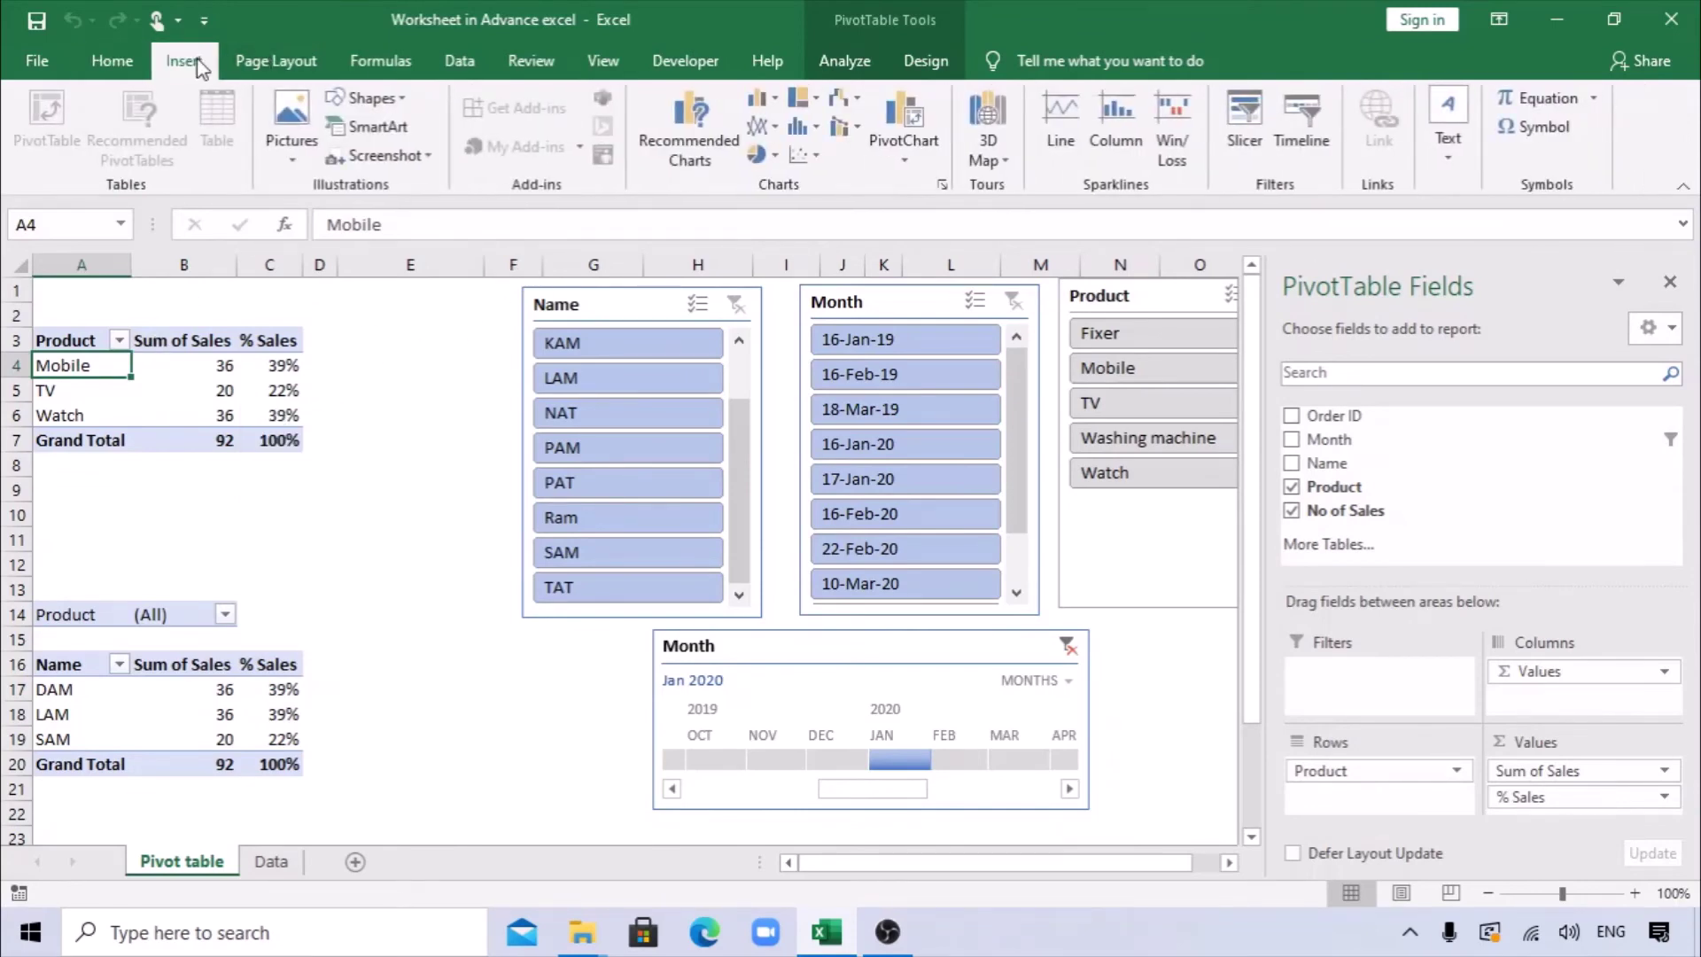
pyautogui.click(683, 125)
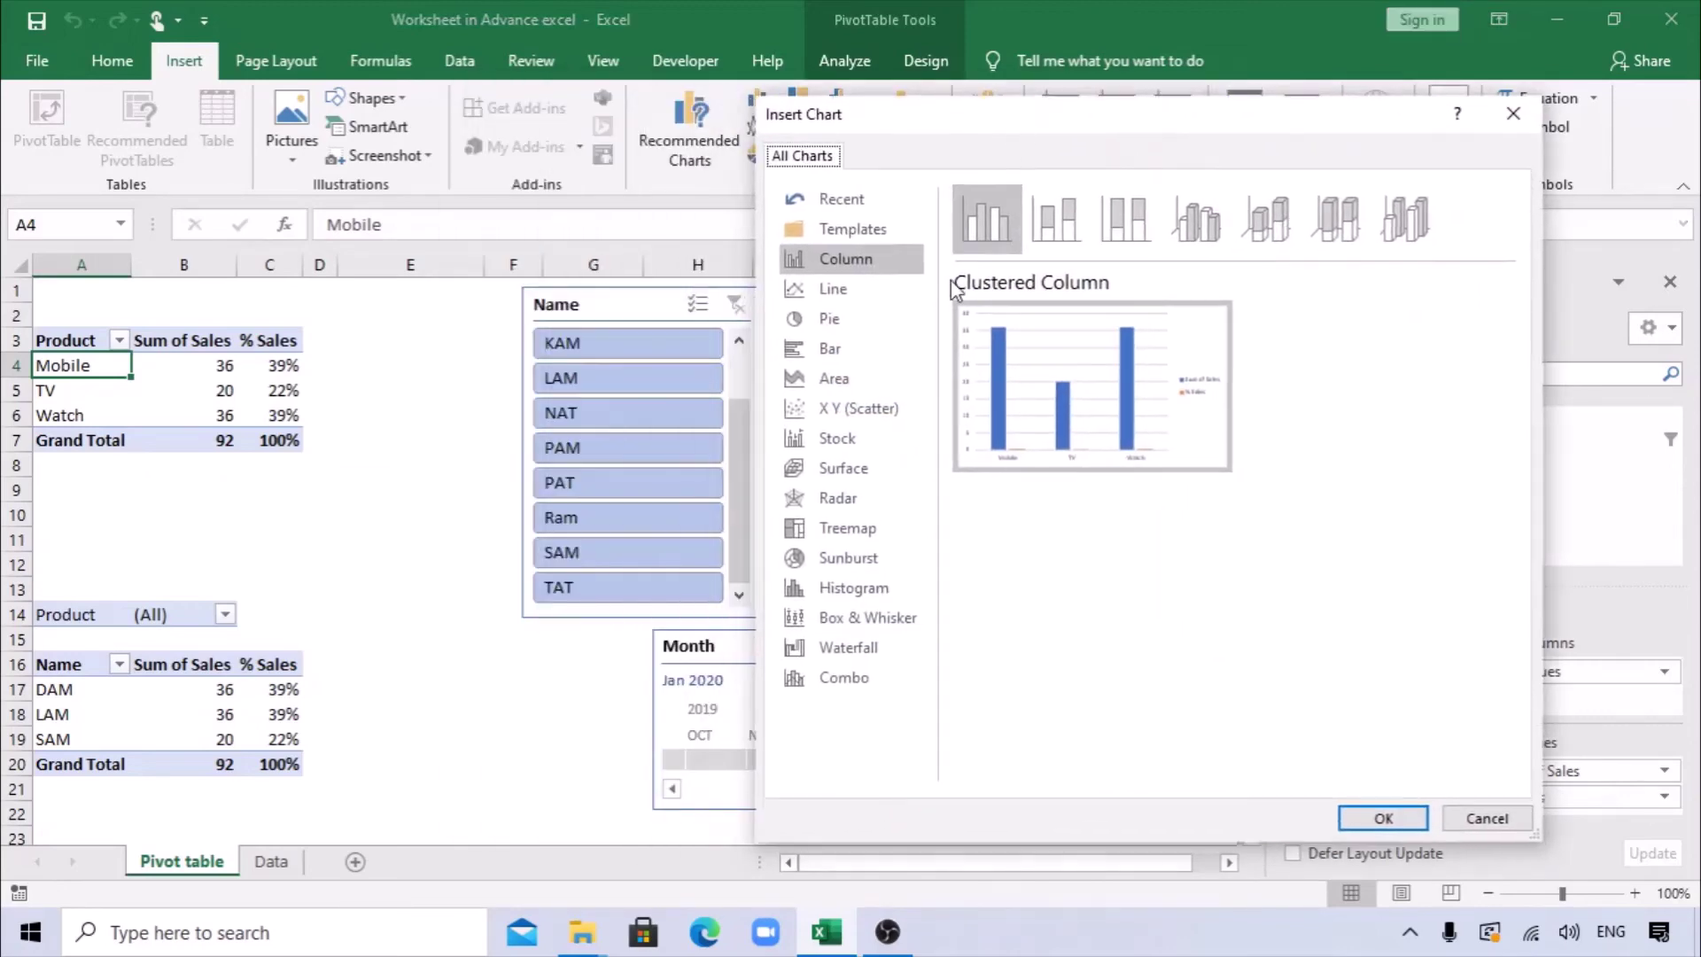
pyautogui.click(837, 290)
pyautogui.click(833, 319)
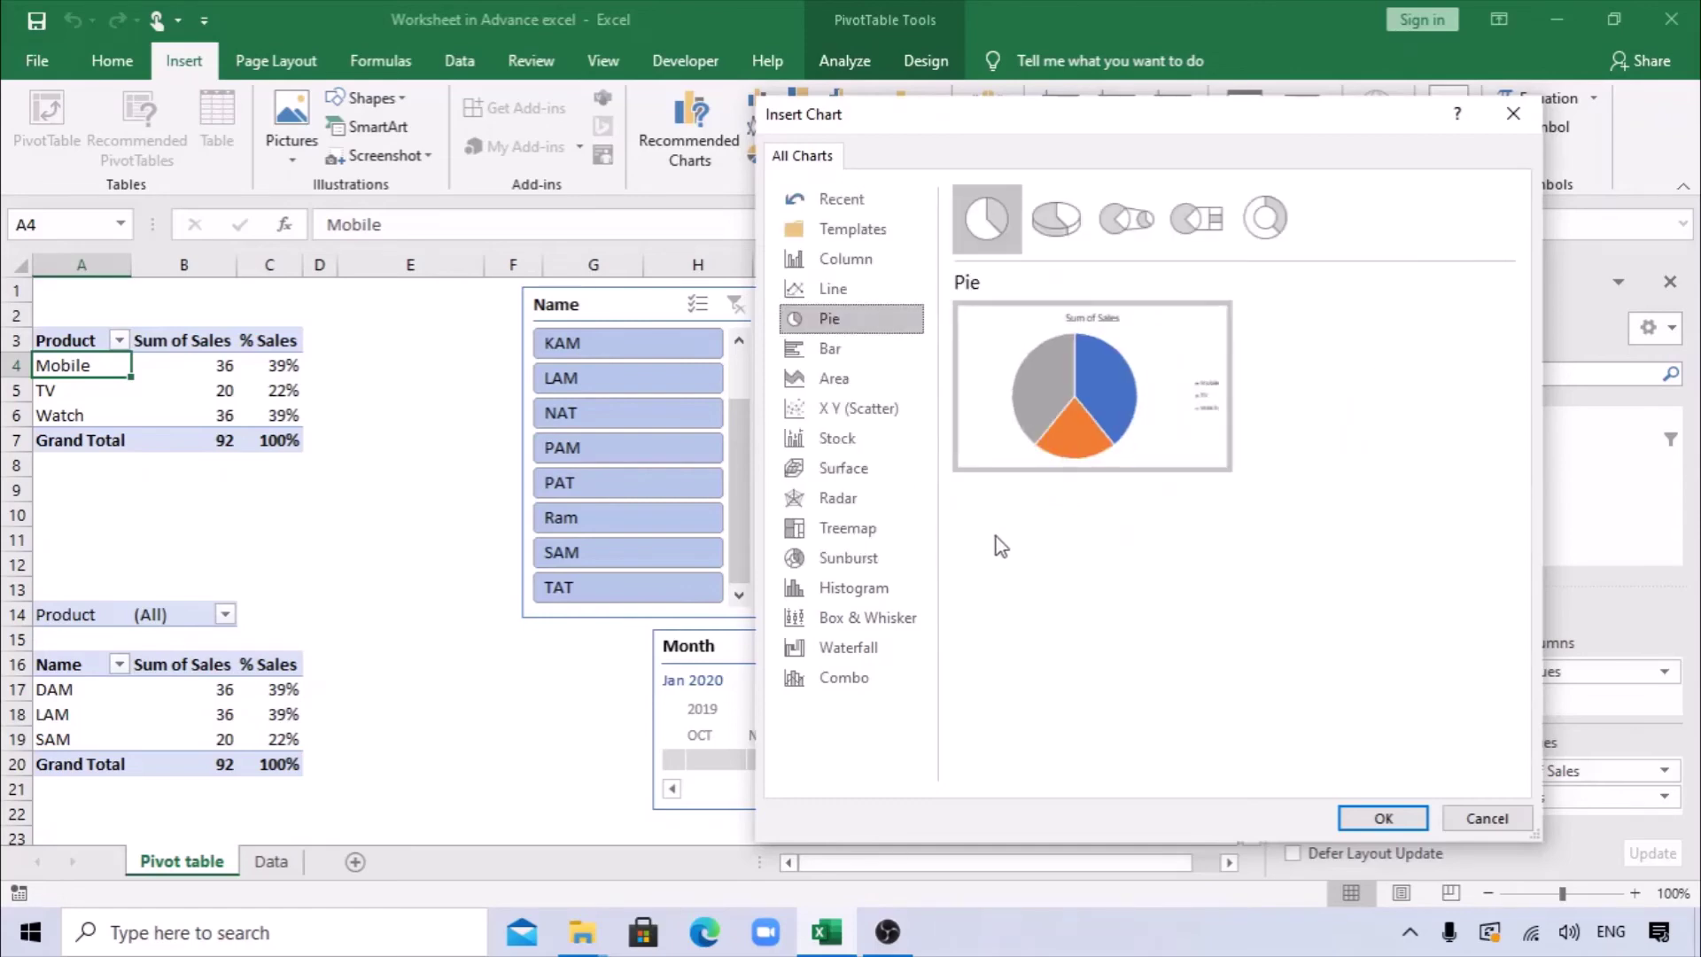
pyautogui.click(837, 259)
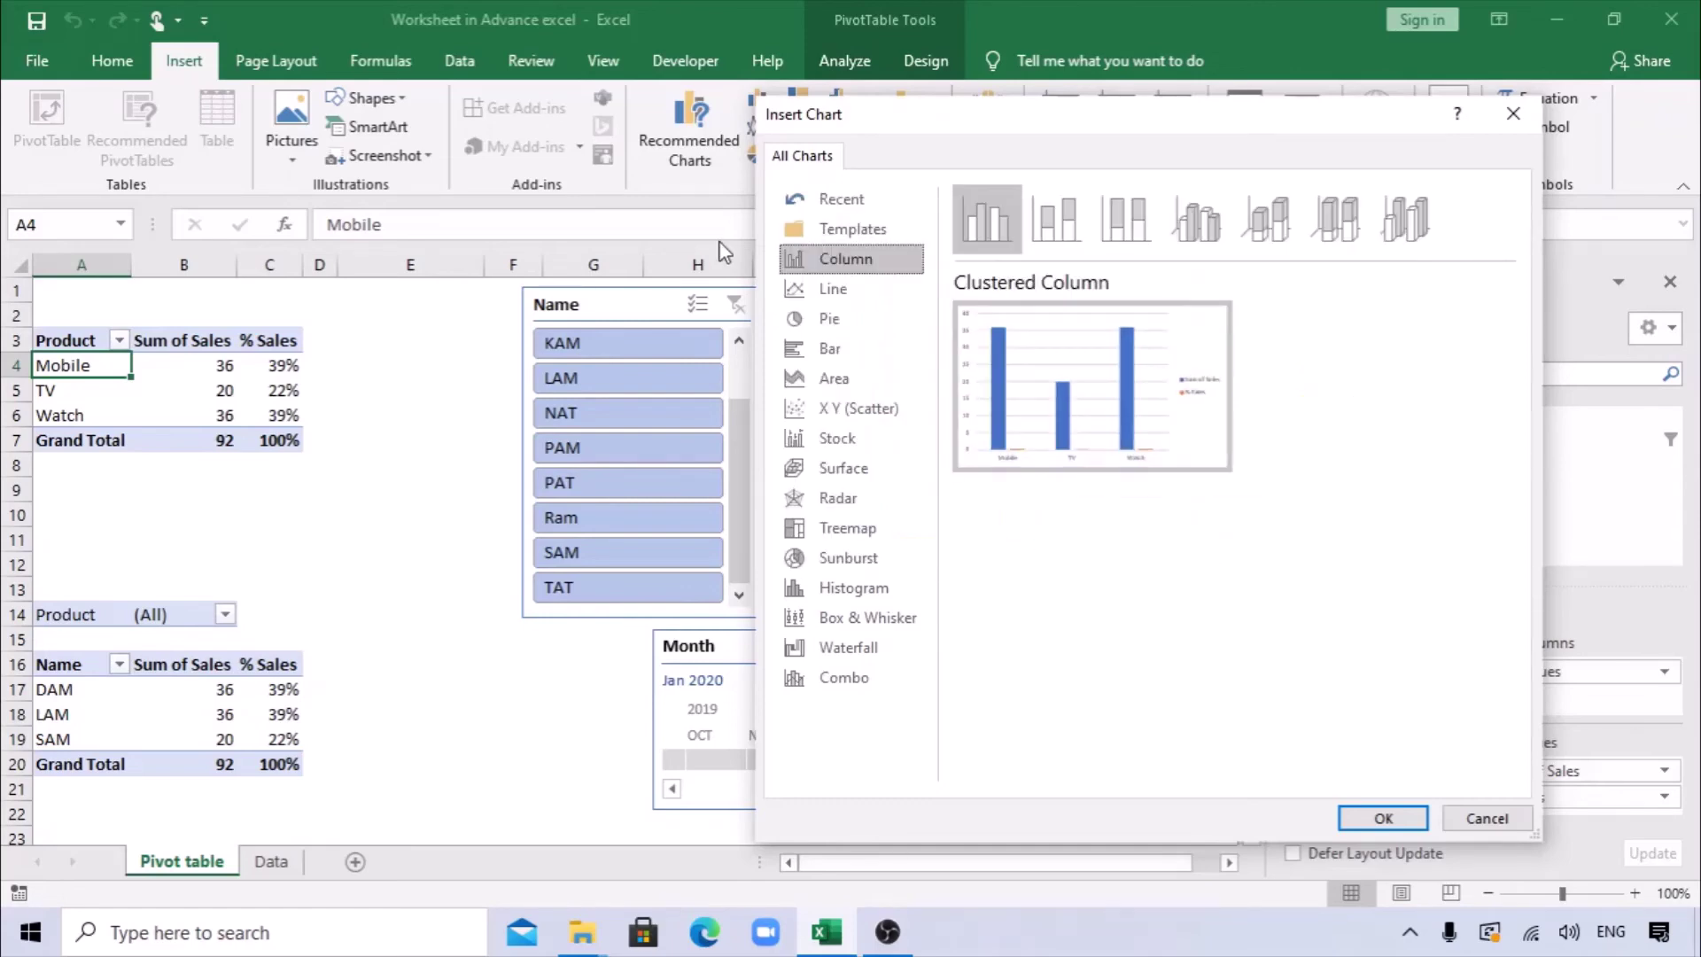
pyautogui.click(1369, 815)
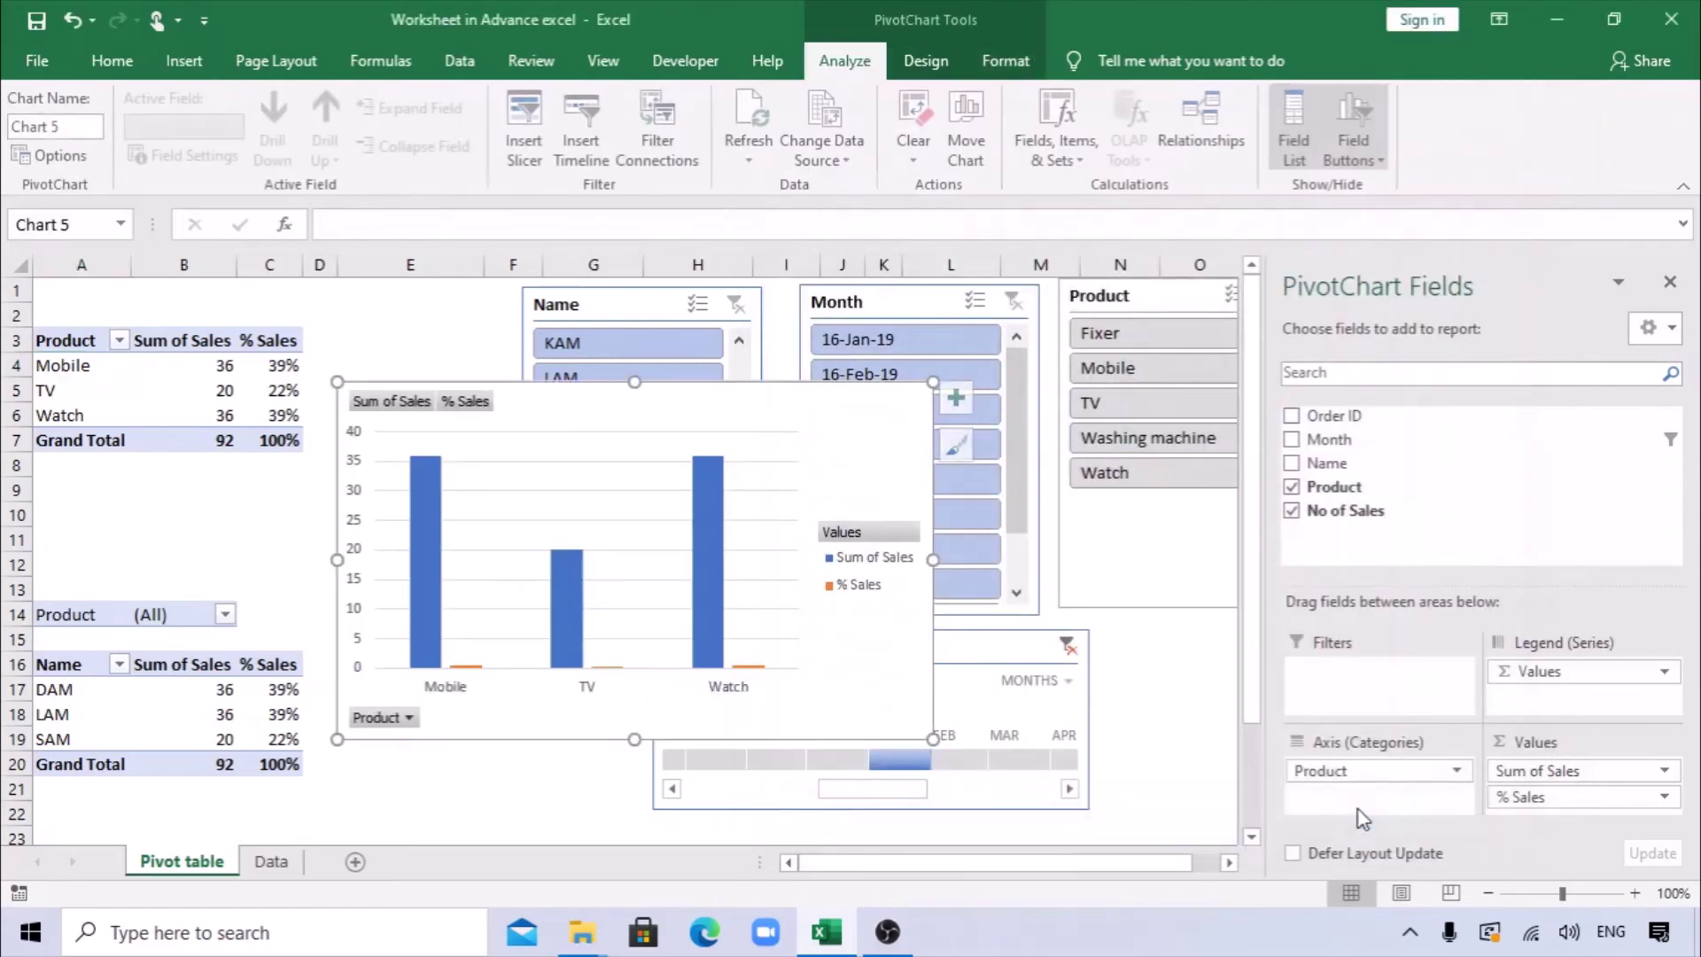
# Step: Close the PivotChart field list, then shrink the chart and place it below the Month timeline
pyautogui.scroll(-3, 904, 677)
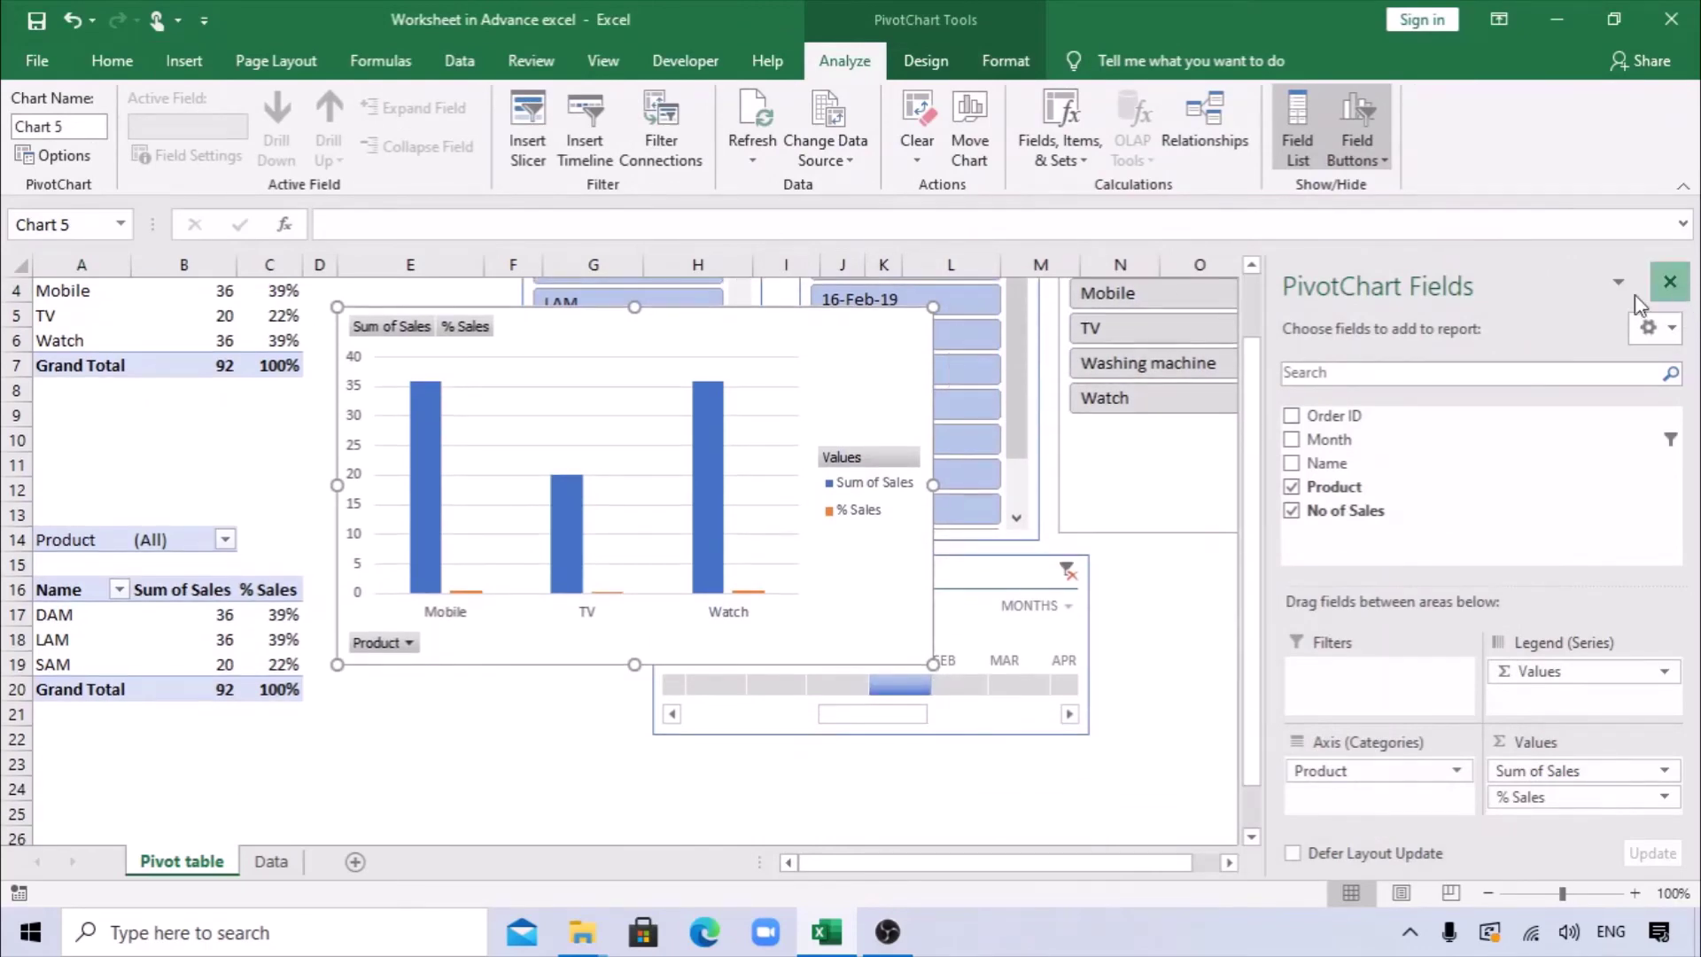
pyautogui.click(1669, 281)
pyautogui.click(815, 334)
pyautogui.moveTo(816, 334); pyautogui.dragTo(825, 474)
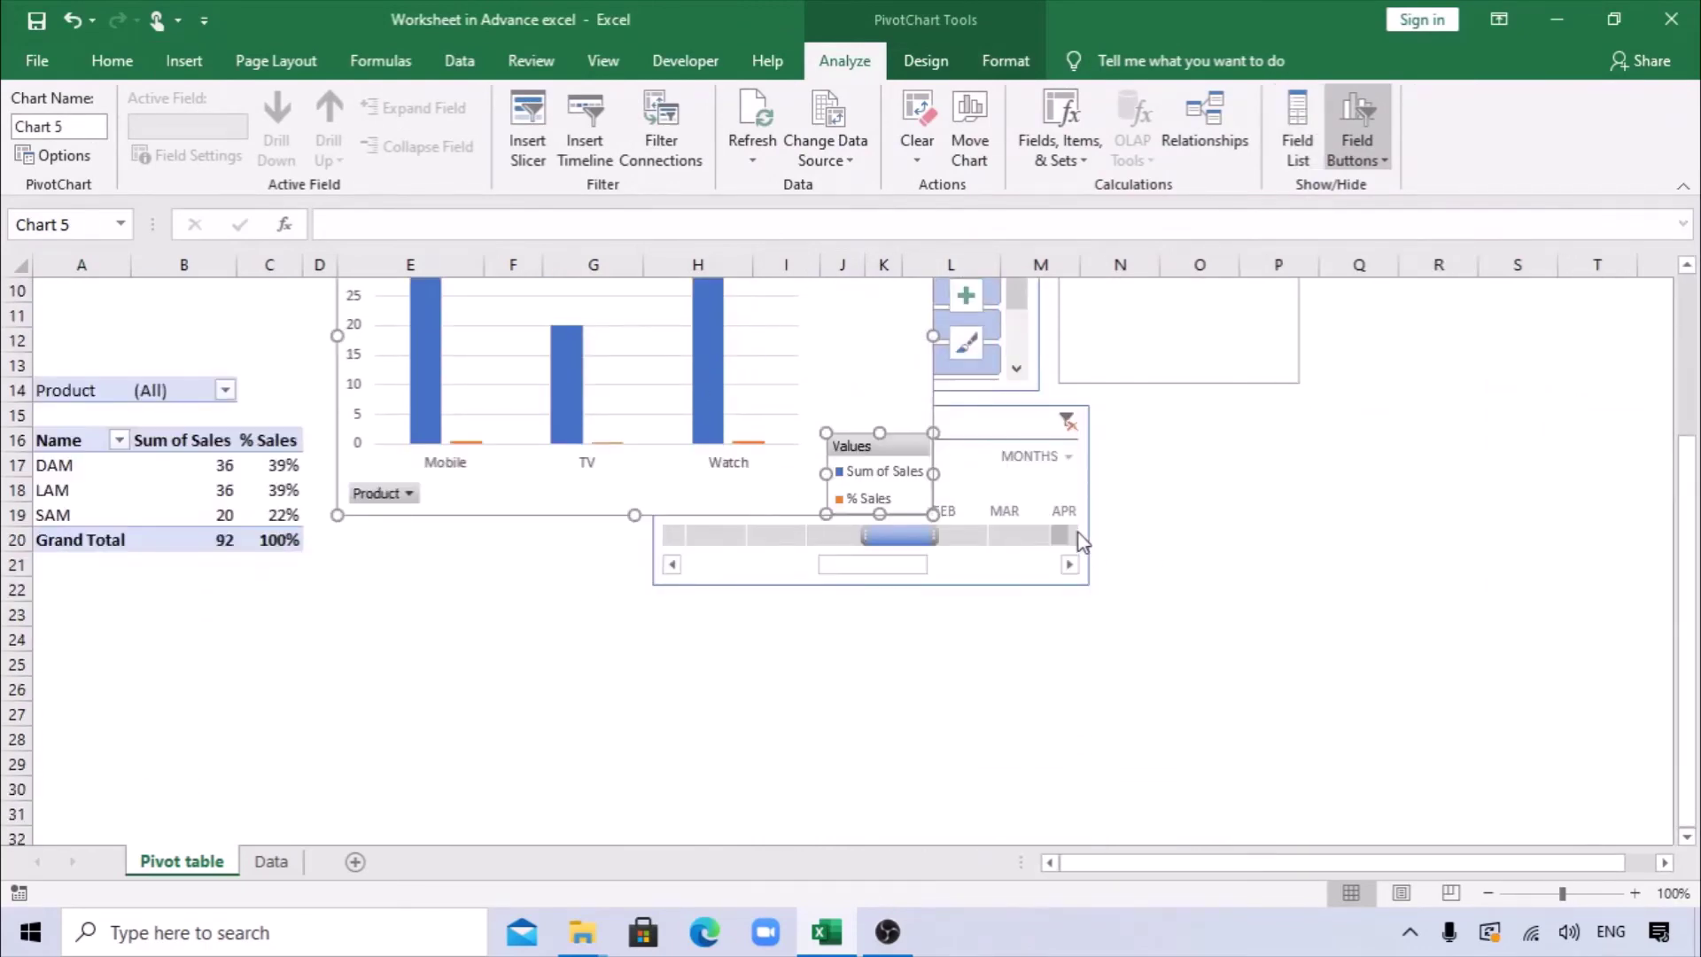
pyautogui.scroll(2, 816, 470)
pyautogui.moveTo(833, 320); pyautogui.dragTo(922, 722)
pyautogui.scroll(-2, 922, 722)
pyautogui.moveTo(915, 608)
pyautogui.mouseDown()
pyautogui.moveTo(904, 695)
pyautogui.moveTo(983, 634)
pyautogui.moveTo(1032, 673)
pyautogui.moveTo(1044, 620)
pyautogui.moveTo(942, 558)
pyautogui.mouseUp()
pyautogui.scroll(-4, 1032, 674)
pyautogui.scroll(6, 1181, 600)
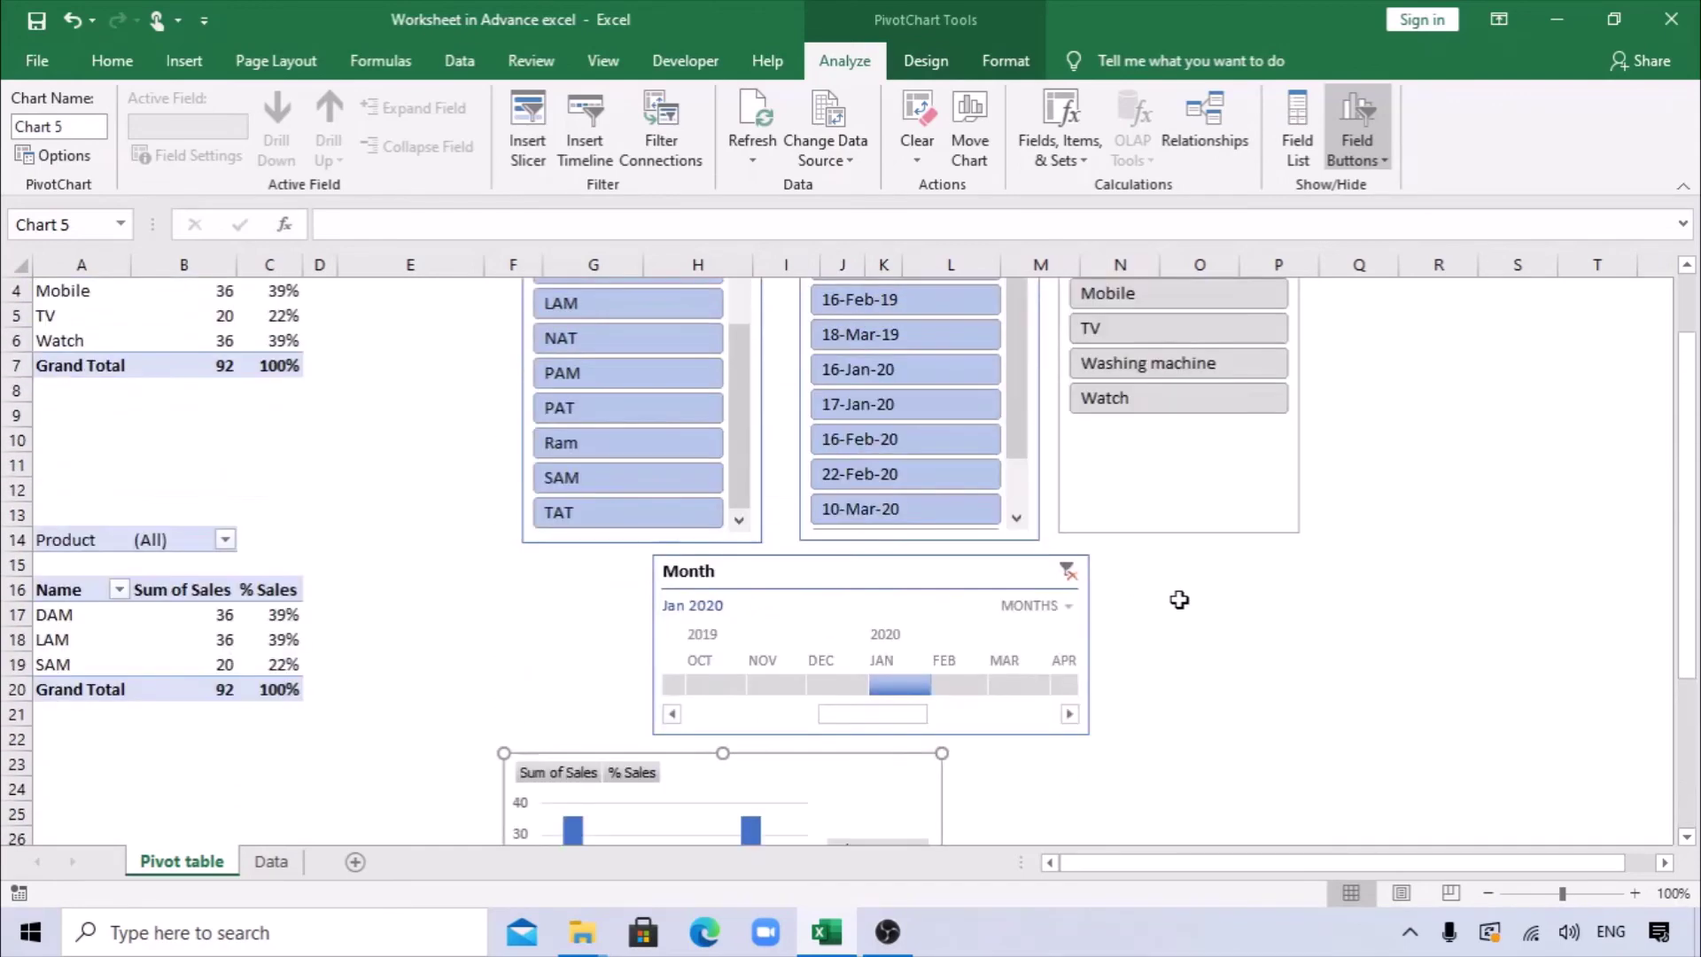
pyautogui.scroll(-3, 1056, 609)
pyautogui.scroll(4, 1188, 645)
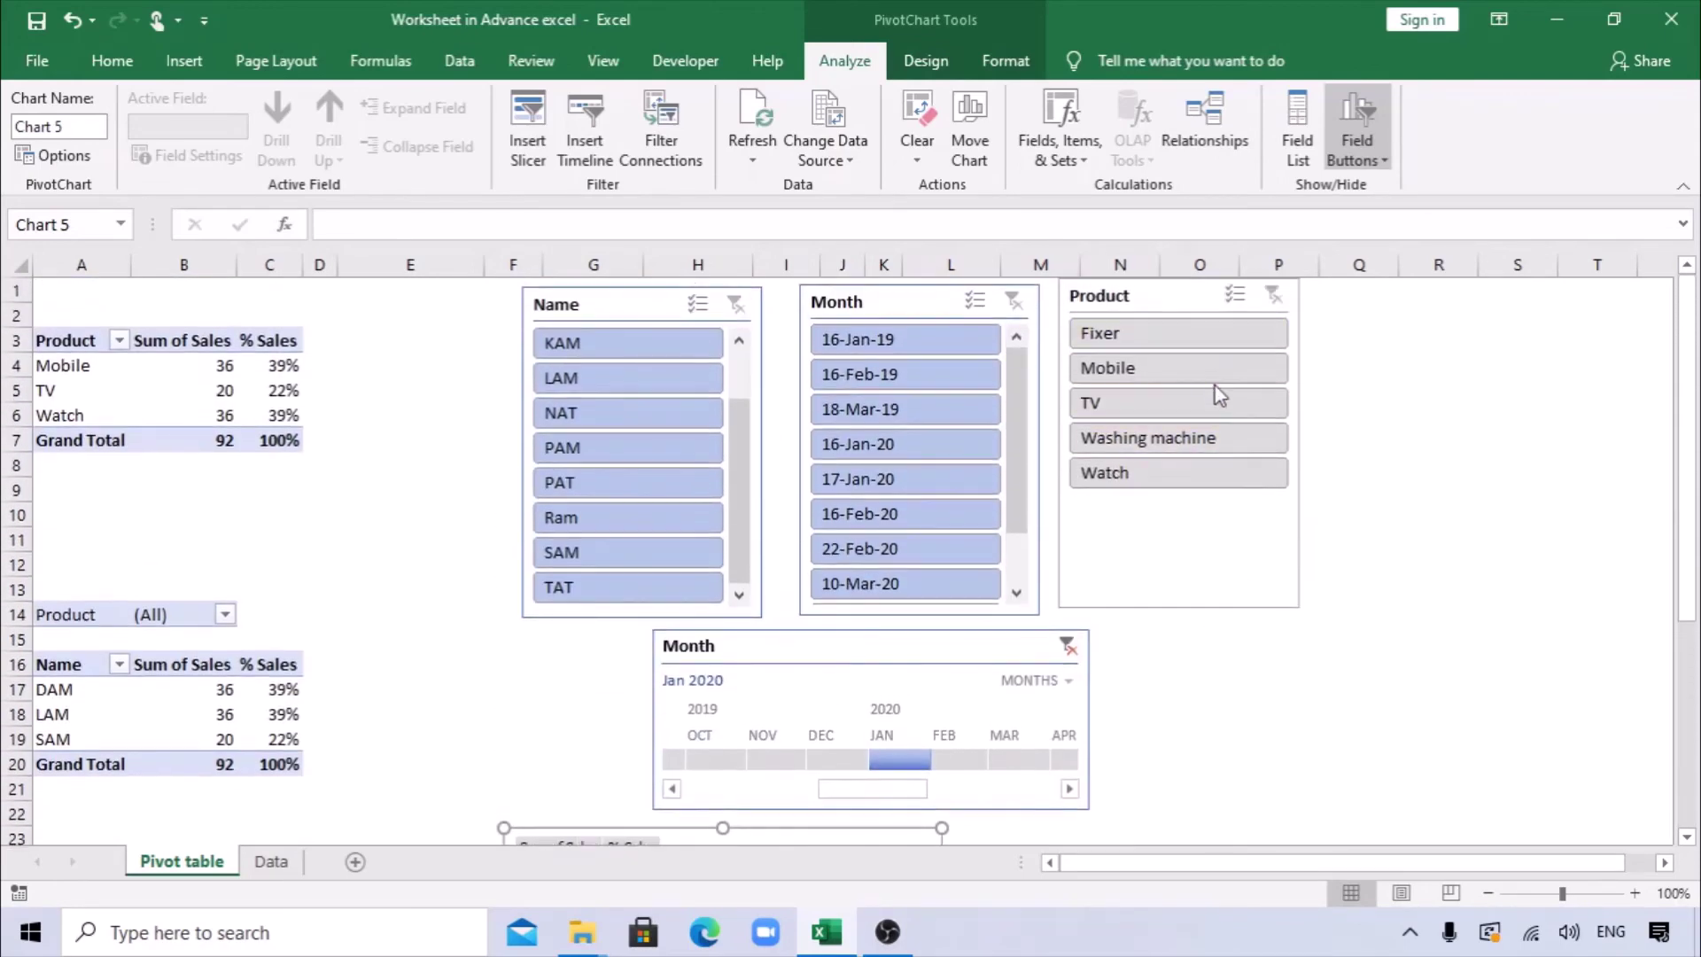
# Step: Place the PivotChart directly beside the Product slicer and shift the Name, Month and Product slicers slightly closer to the PivotTables
pyautogui.moveTo(841, 833); pyautogui.dragTo(1632, 310)
pyautogui.moveTo(704, 326); pyautogui.dragTo(661, 316)
pyautogui.moveTo(892, 308); pyautogui.dragTo(843, 304)
pyautogui.moveTo(1118, 301); pyautogui.dragTo(1066, 299)
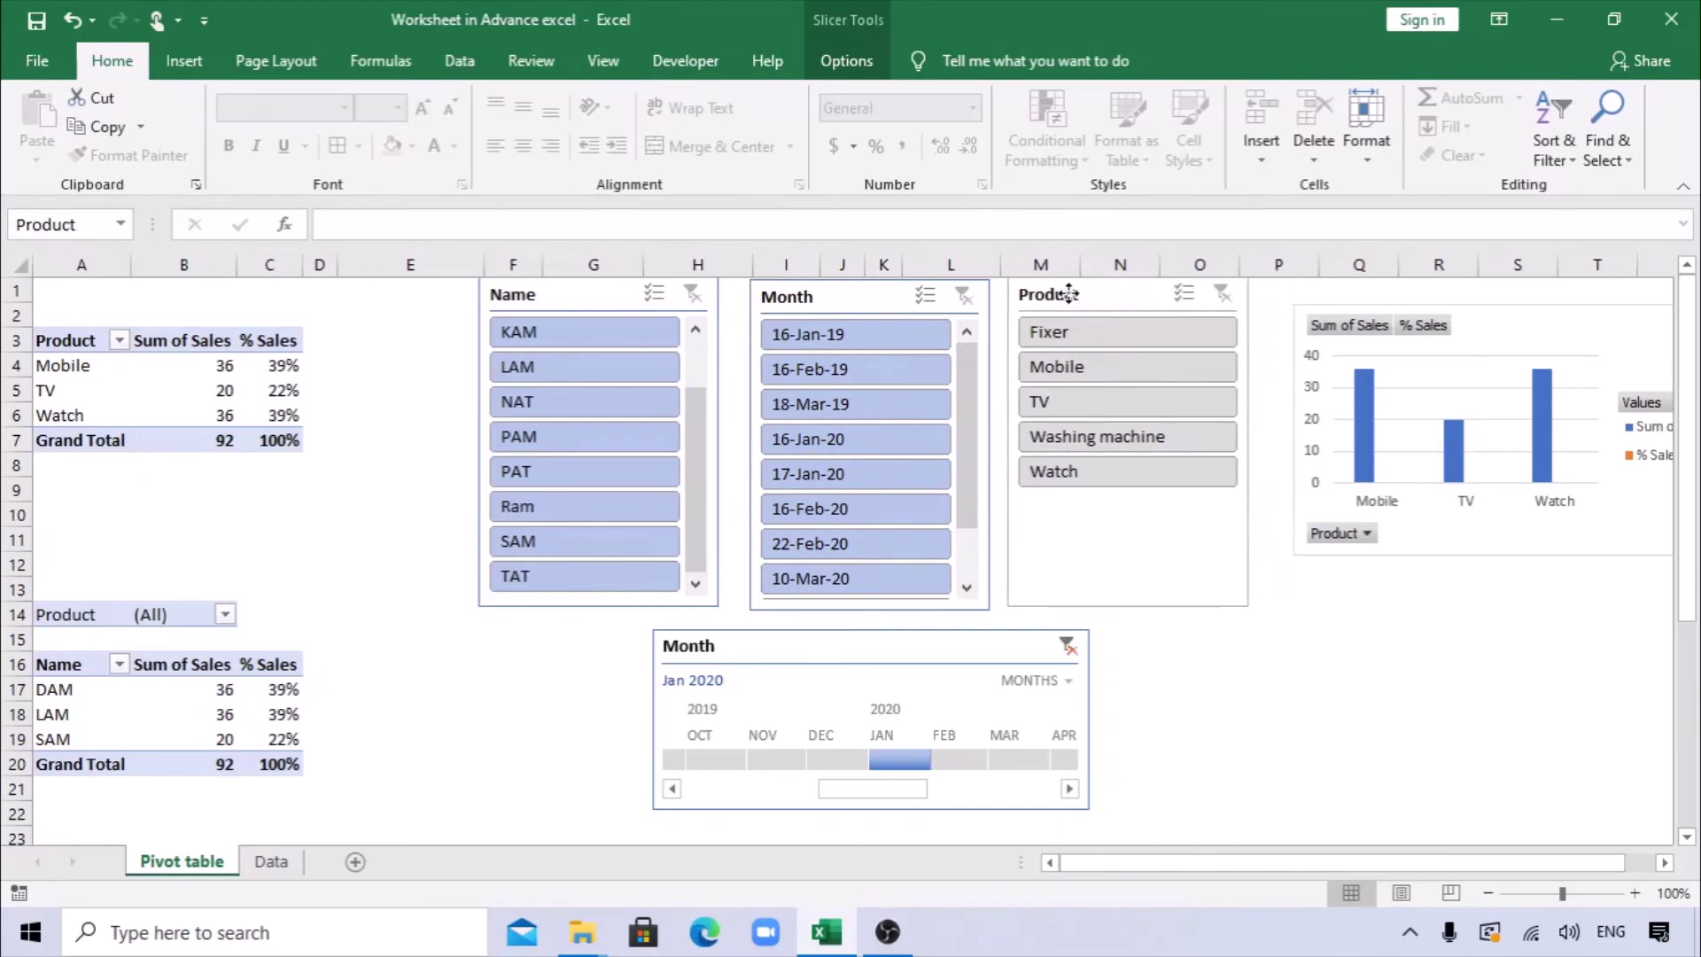
pyautogui.moveTo(1494, 318); pyautogui.dragTo(1446, 302)
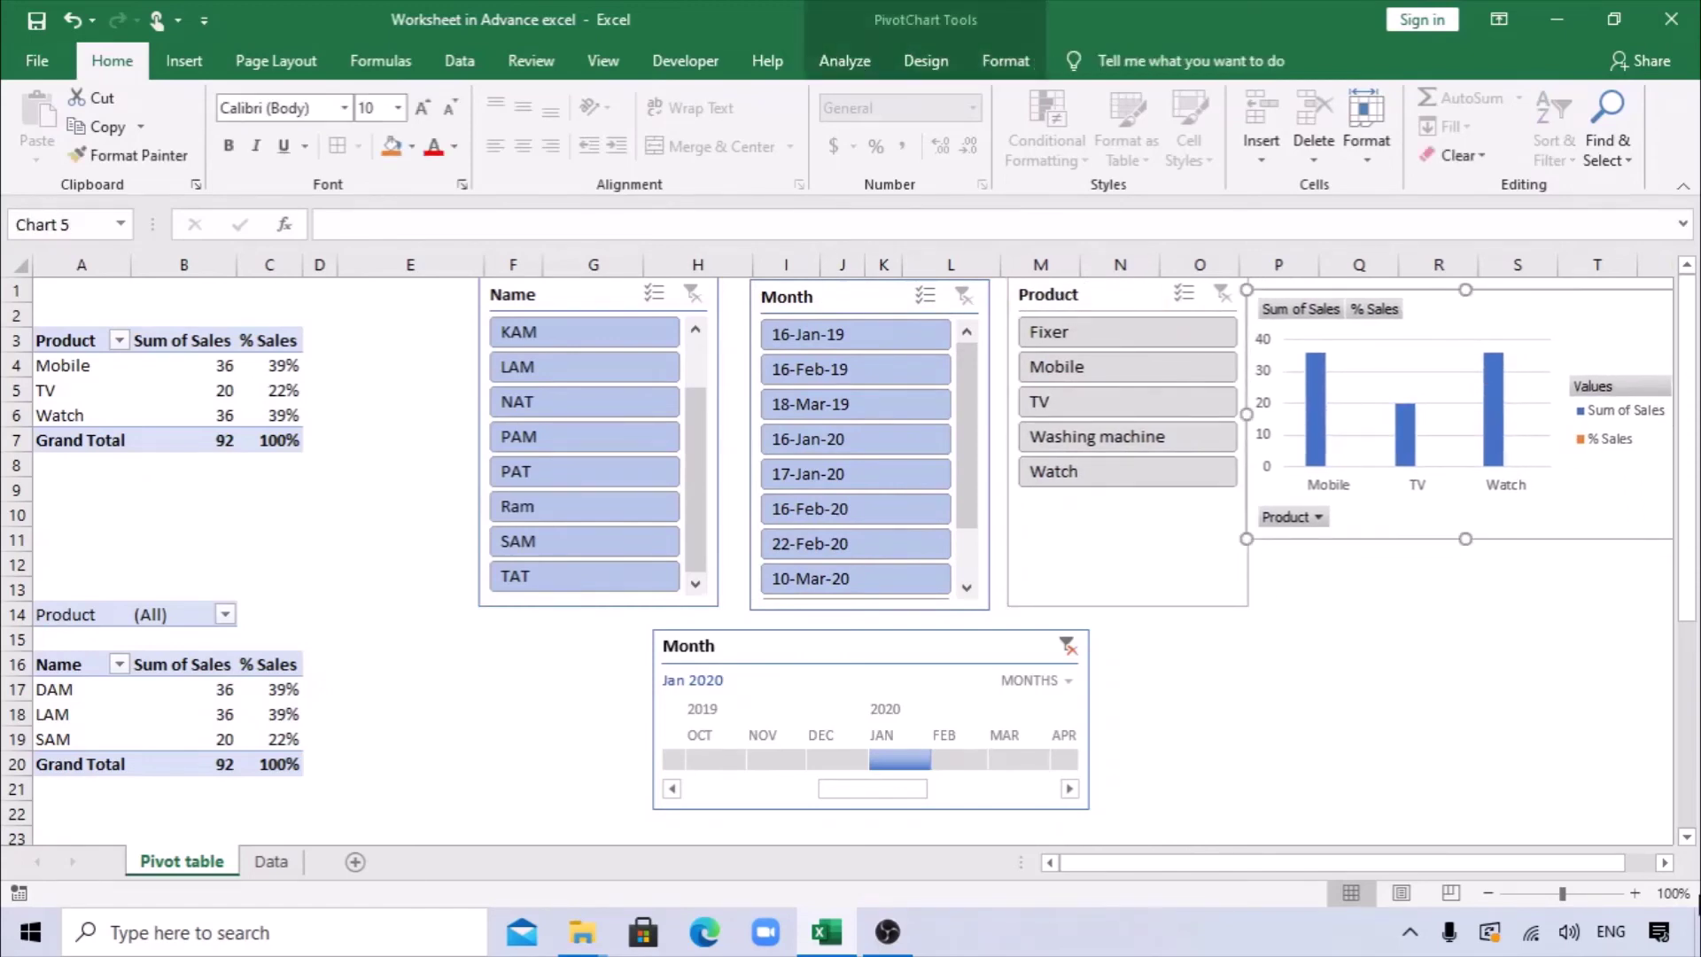
pyautogui.click(1663, 861)
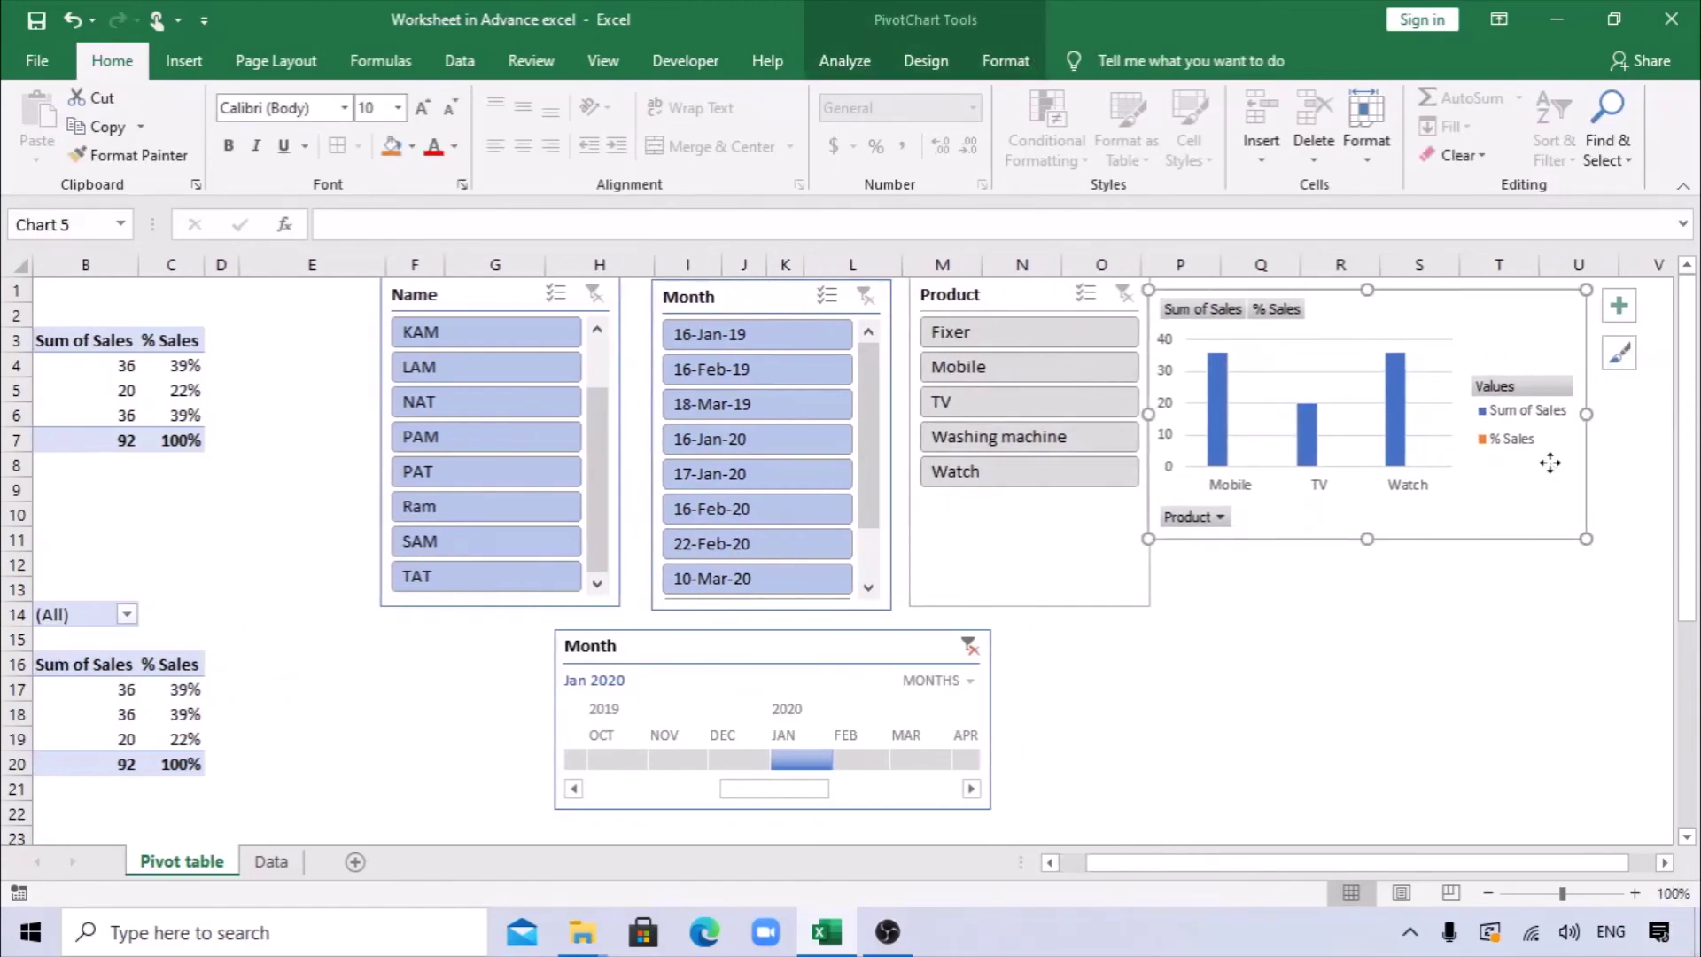
# Step: Apply the grey gradient chart style with white data labels to the PivotChart
pyautogui.click(1005, 61)
pyautogui.click(925, 60)
pyautogui.click(595, 129)
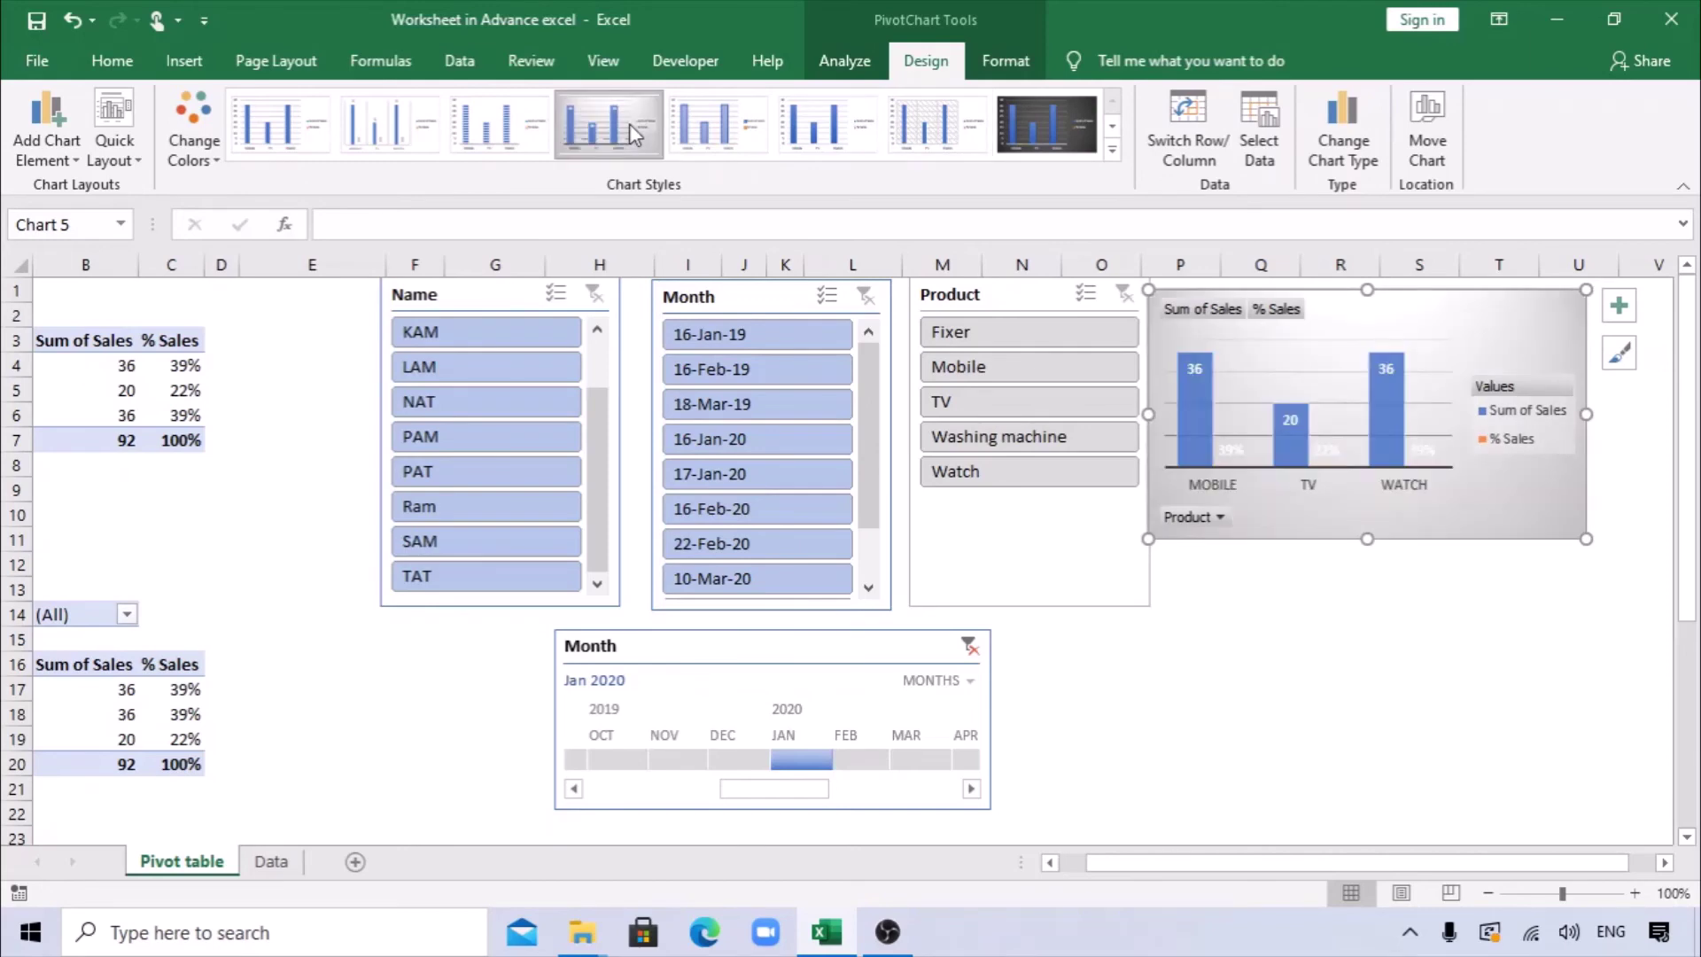
pyautogui.click(1111, 151)
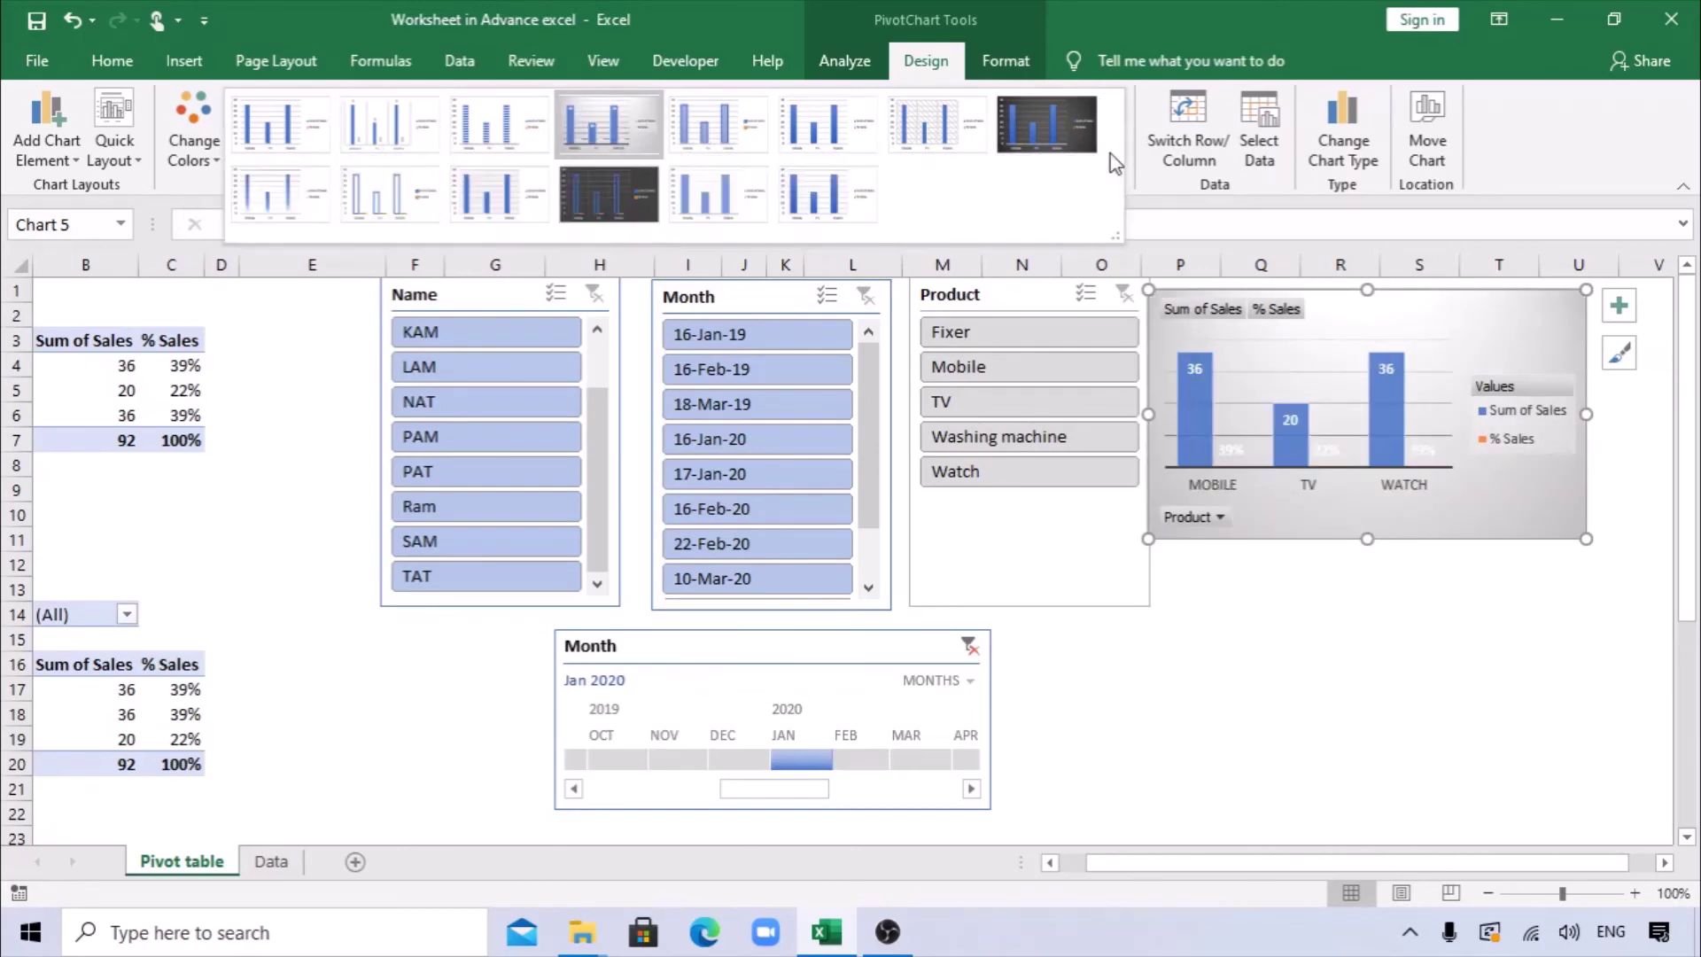
pyautogui.click(593, 157)
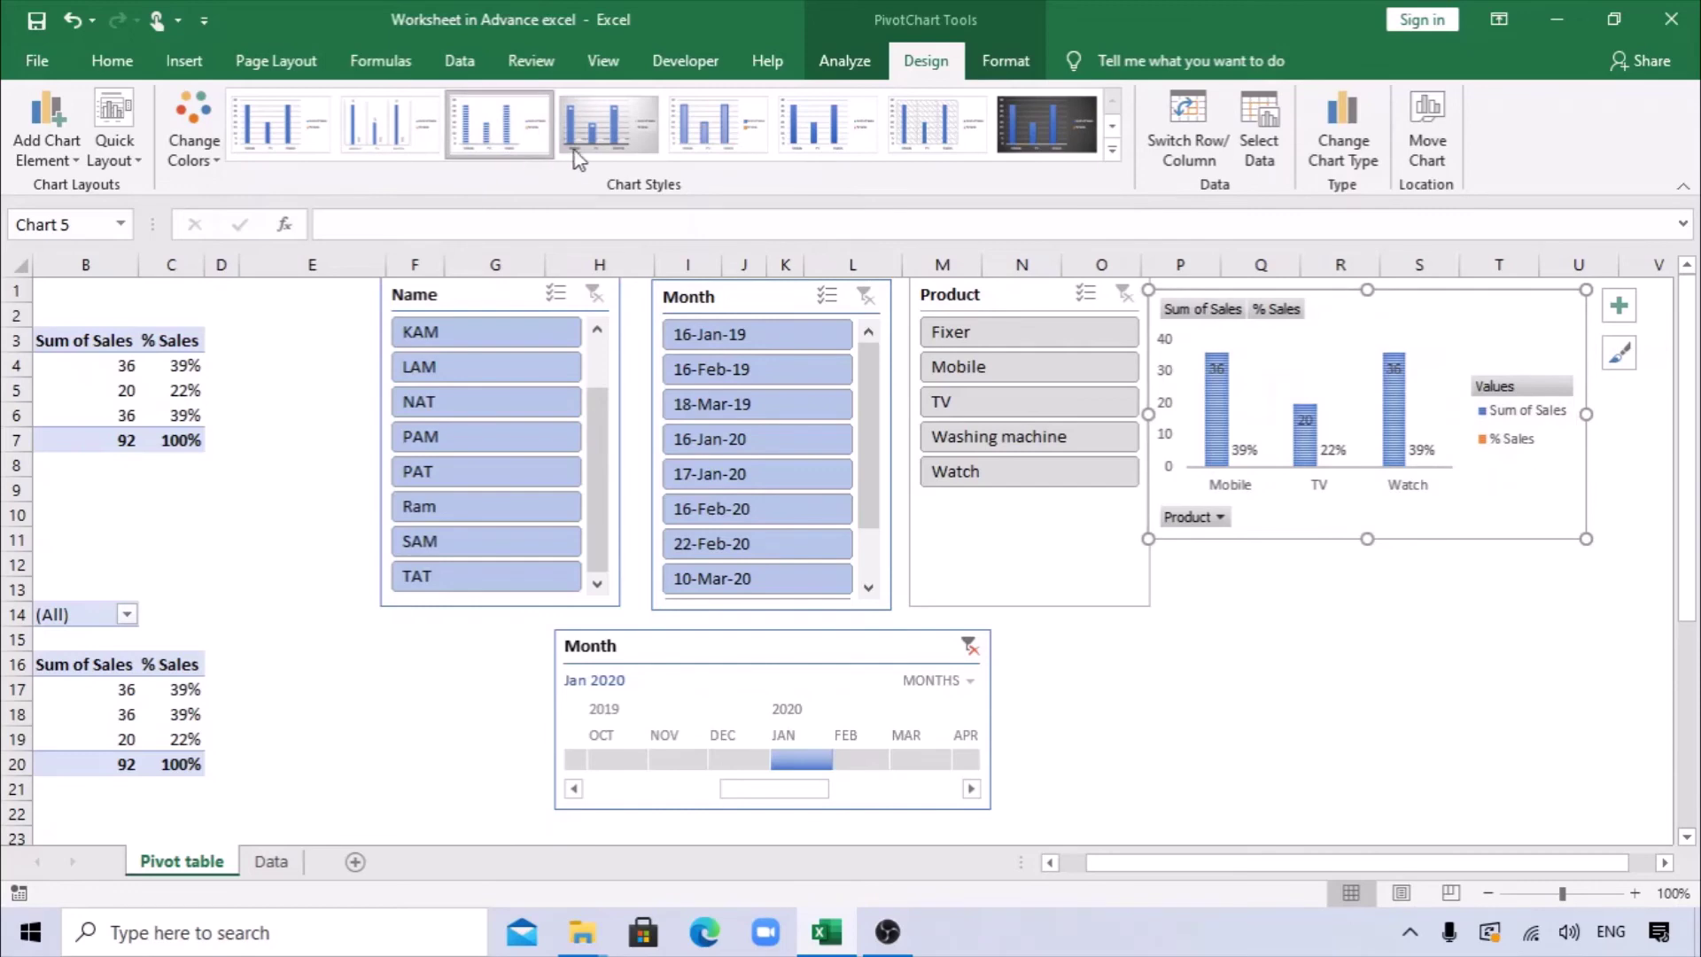
# Step: Deselect the PivotChart and open the Data sheet
pyautogui.click(1453, 663)
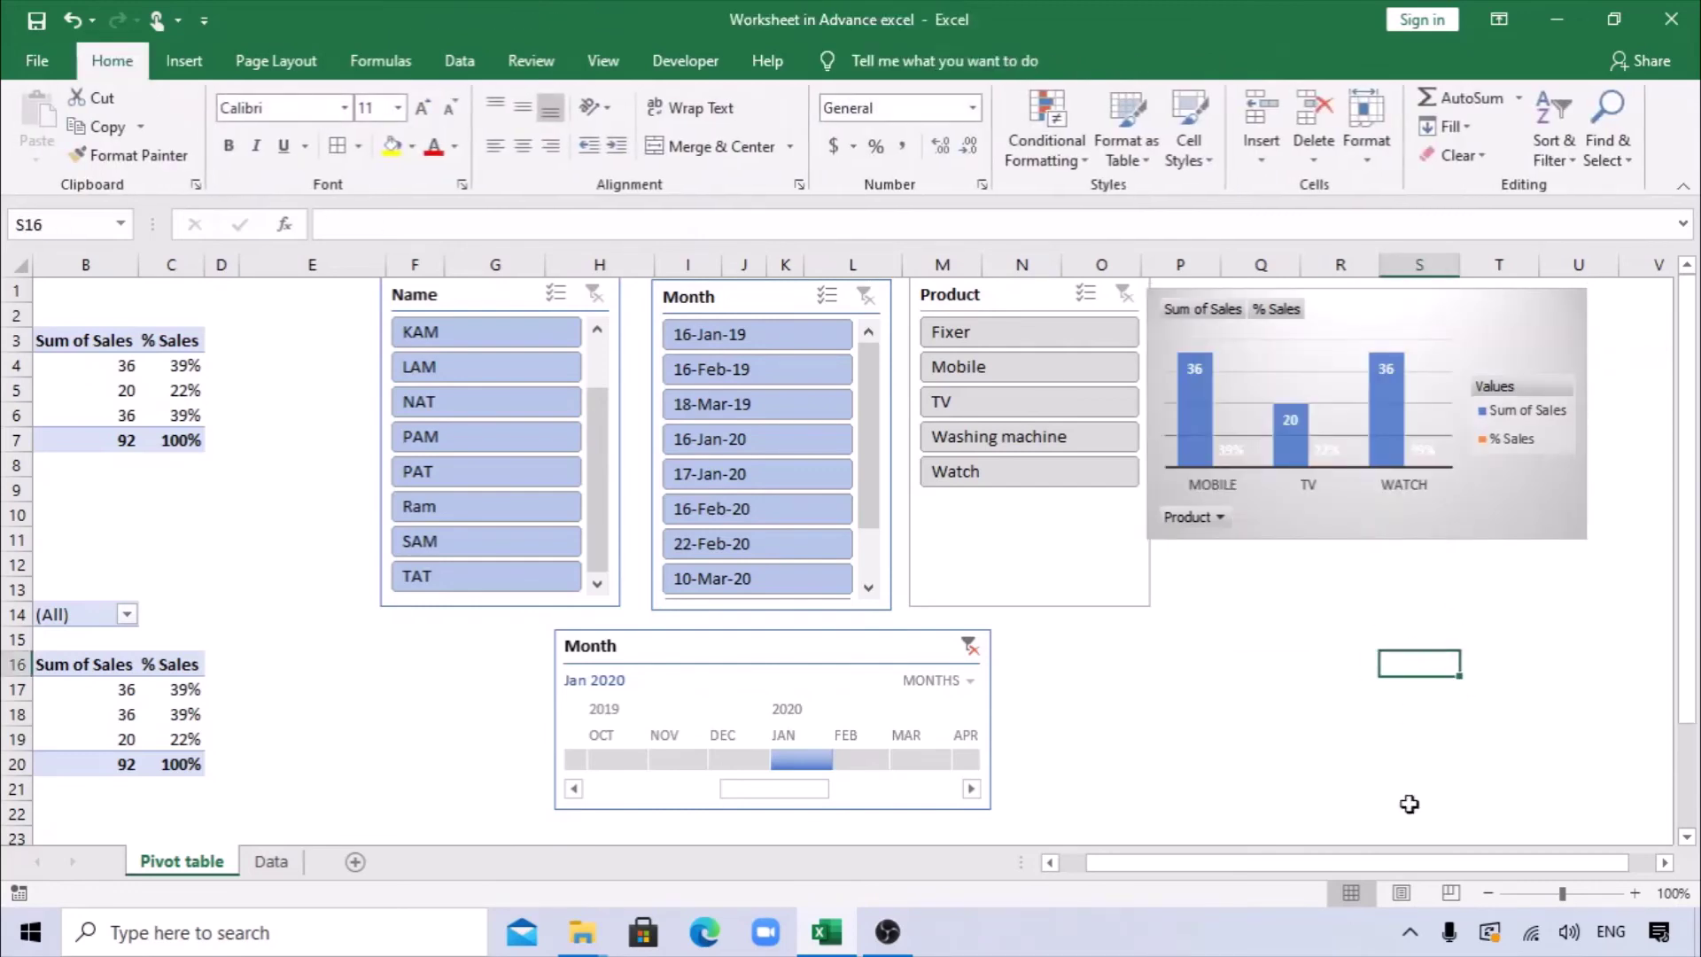
pyautogui.click(1054, 861)
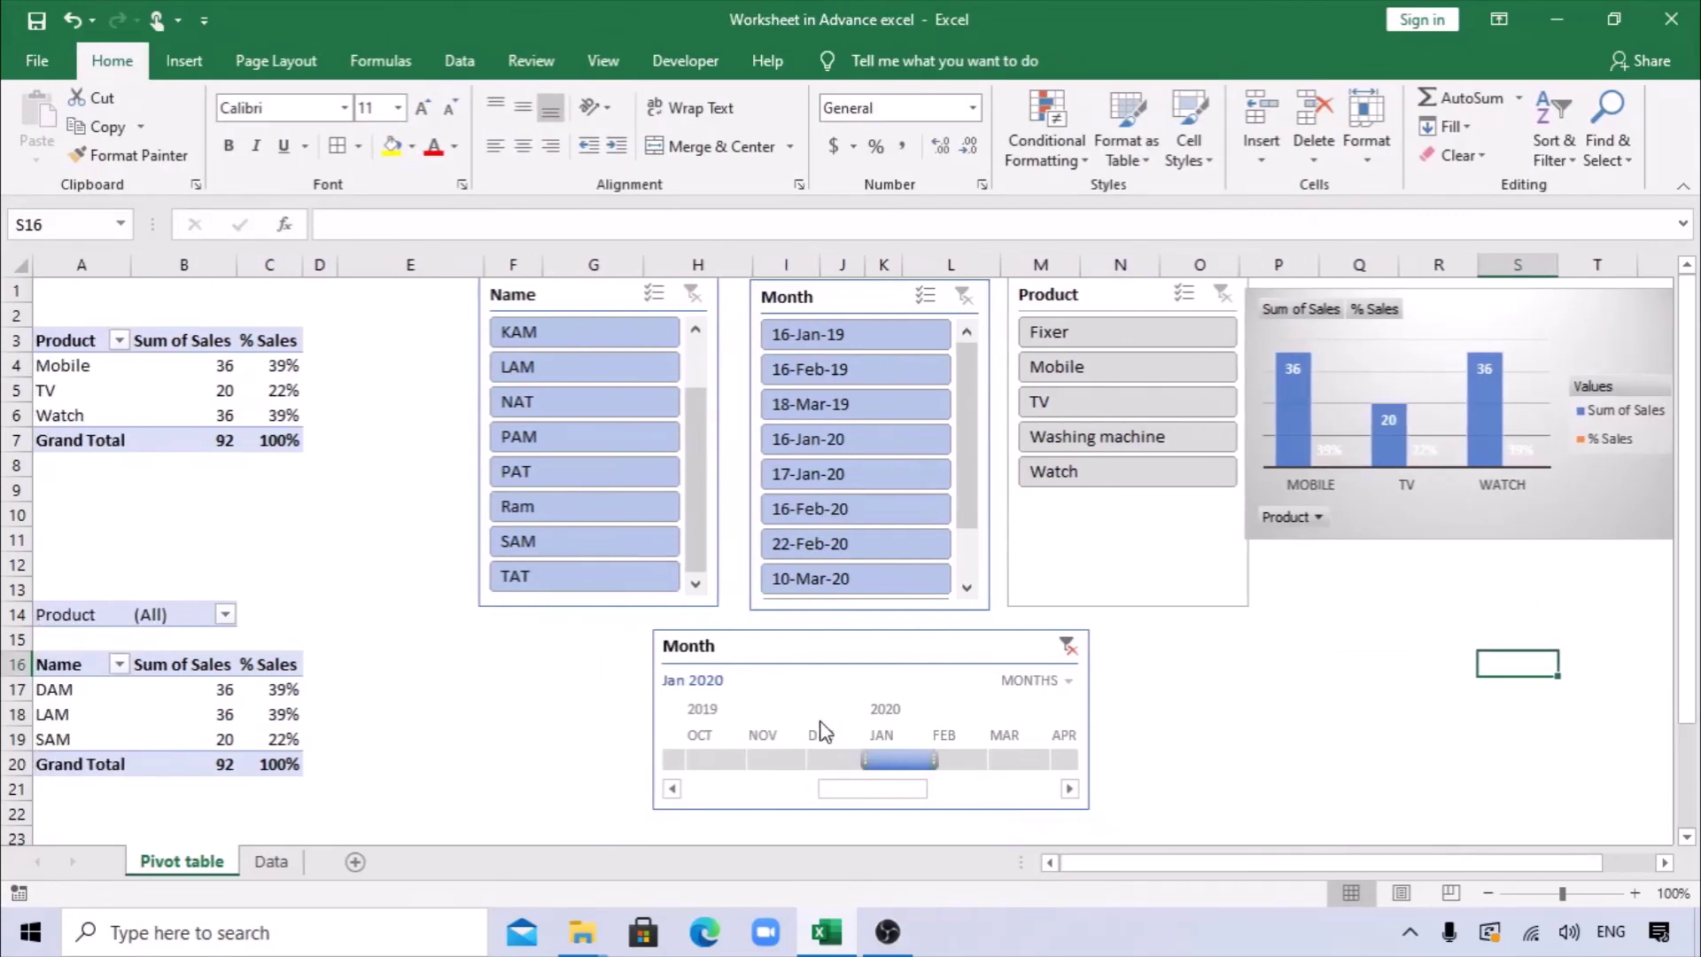
pyautogui.click(271, 861)
pyautogui.click(141, 720)
pyautogui.write('13')
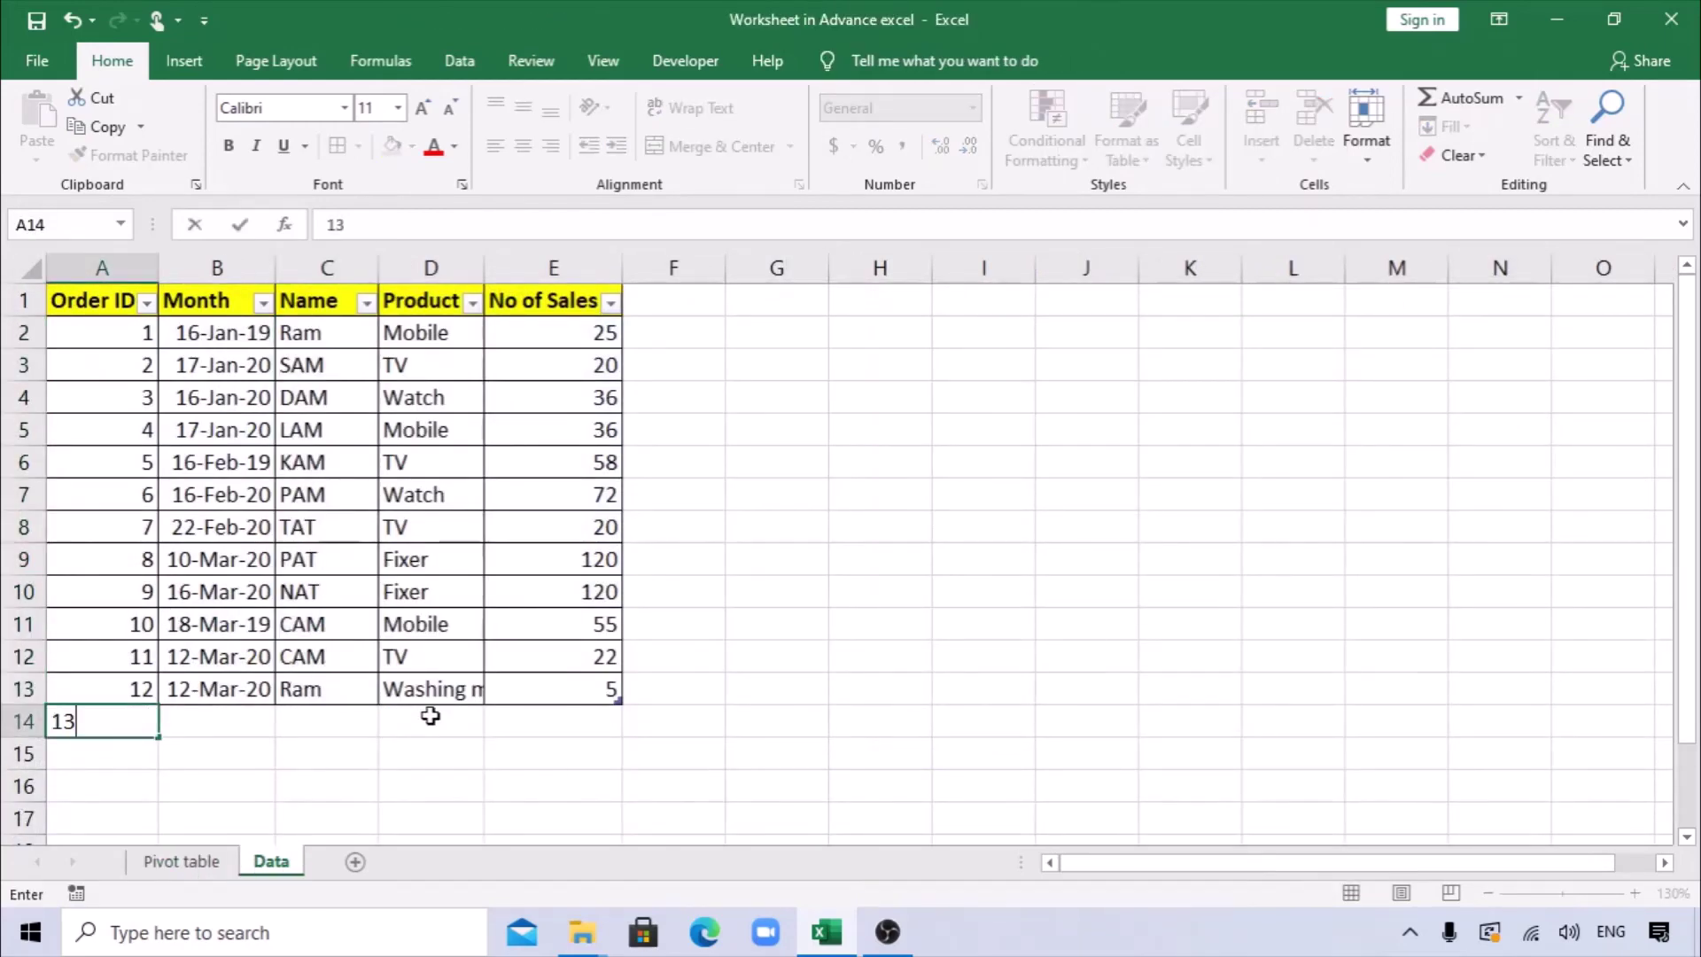
pyautogui.press('Tab')
pyautogui.hotkey('ctrl', 'z')
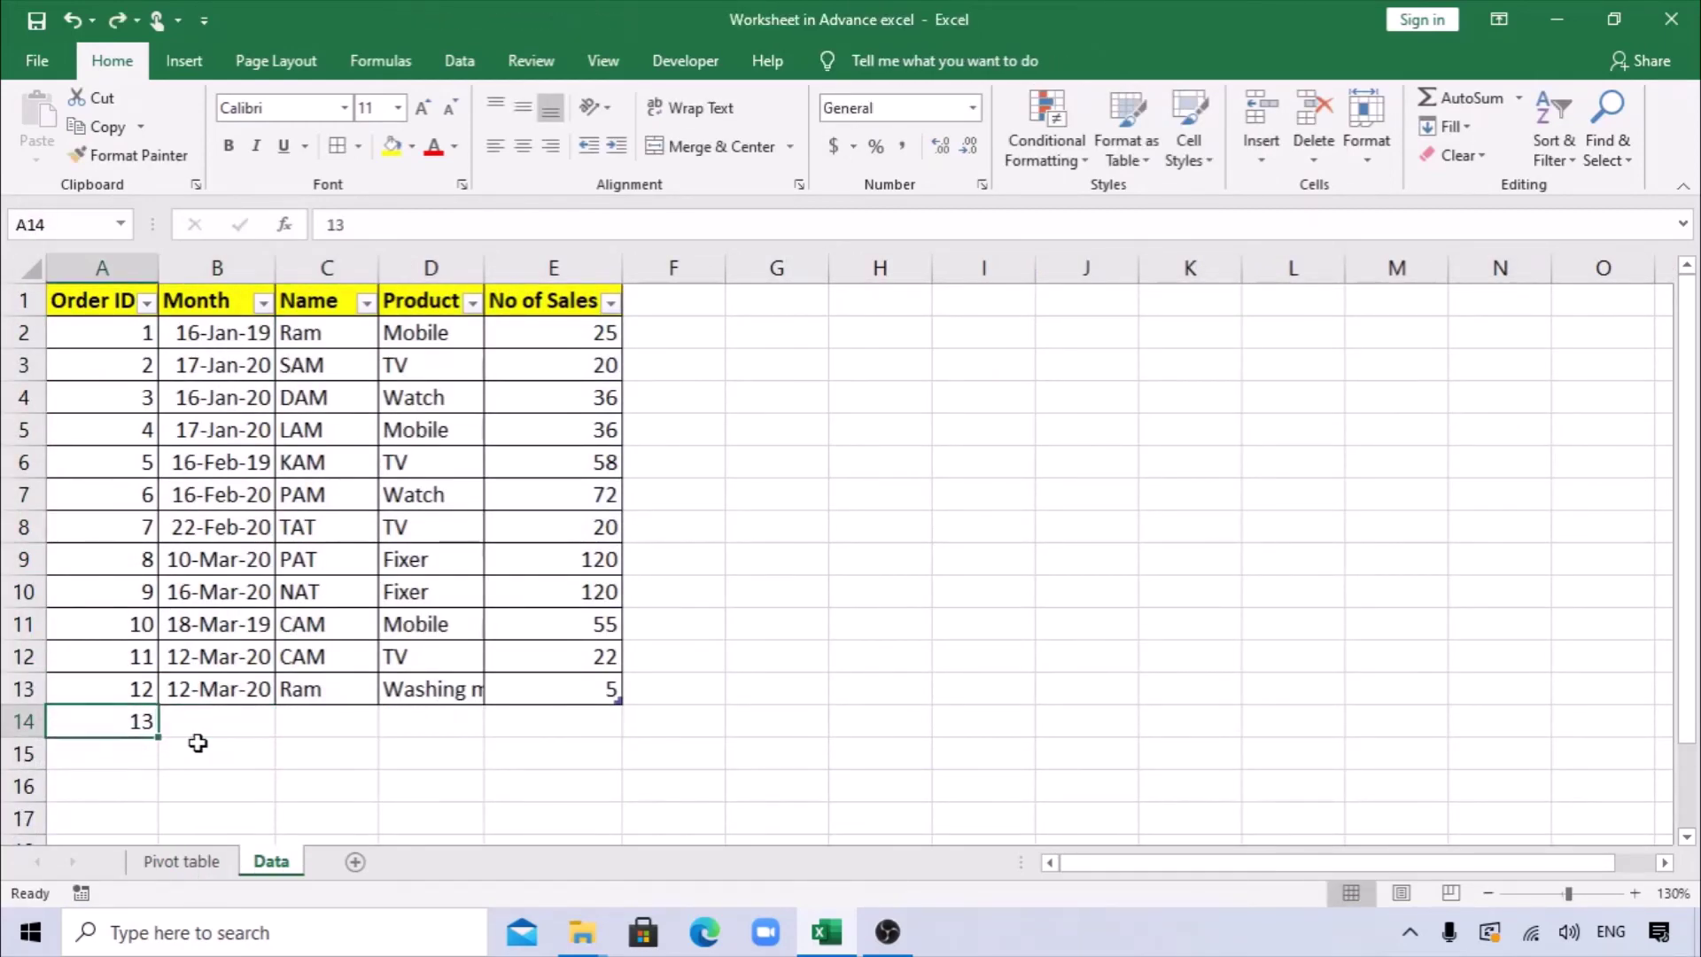
pyautogui.hotkey('ctrl', 'z')
pyautogui.click(666, 749)
# Step: Start a new record directly below the last row of the Data table with Order ID 13
pyautogui.click(135, 724)
pyautogui.write('13')
pyautogui.press('Tab')
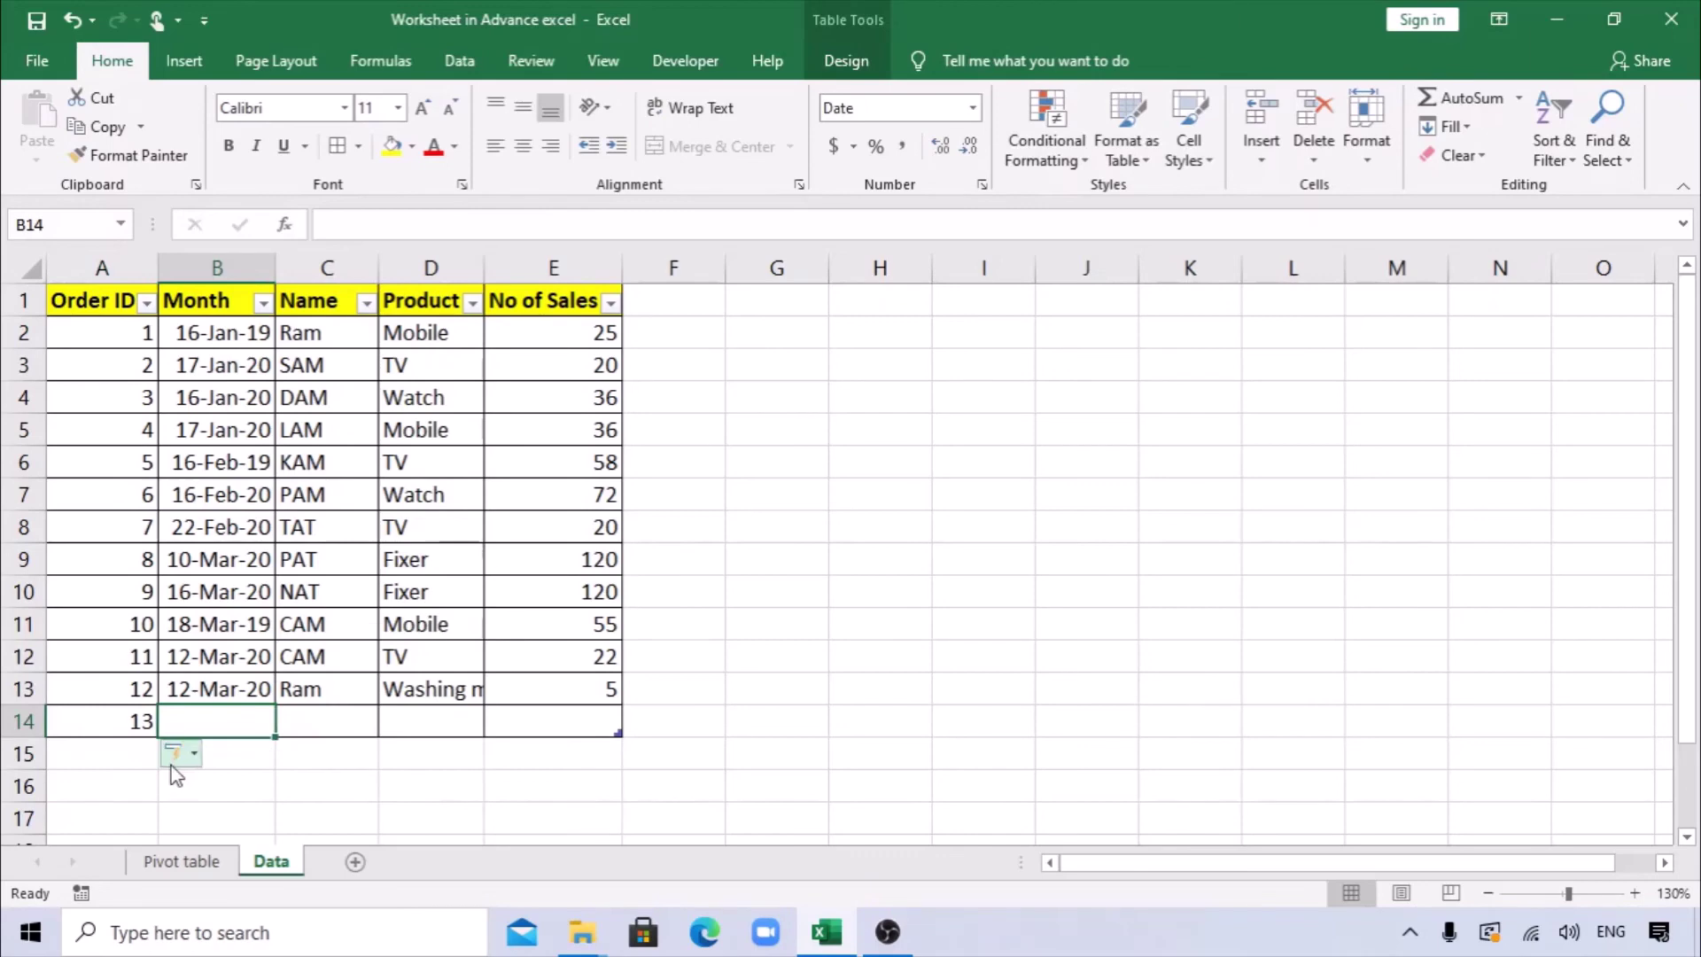
pyautogui.press('Down')
pyautogui.press('Down')
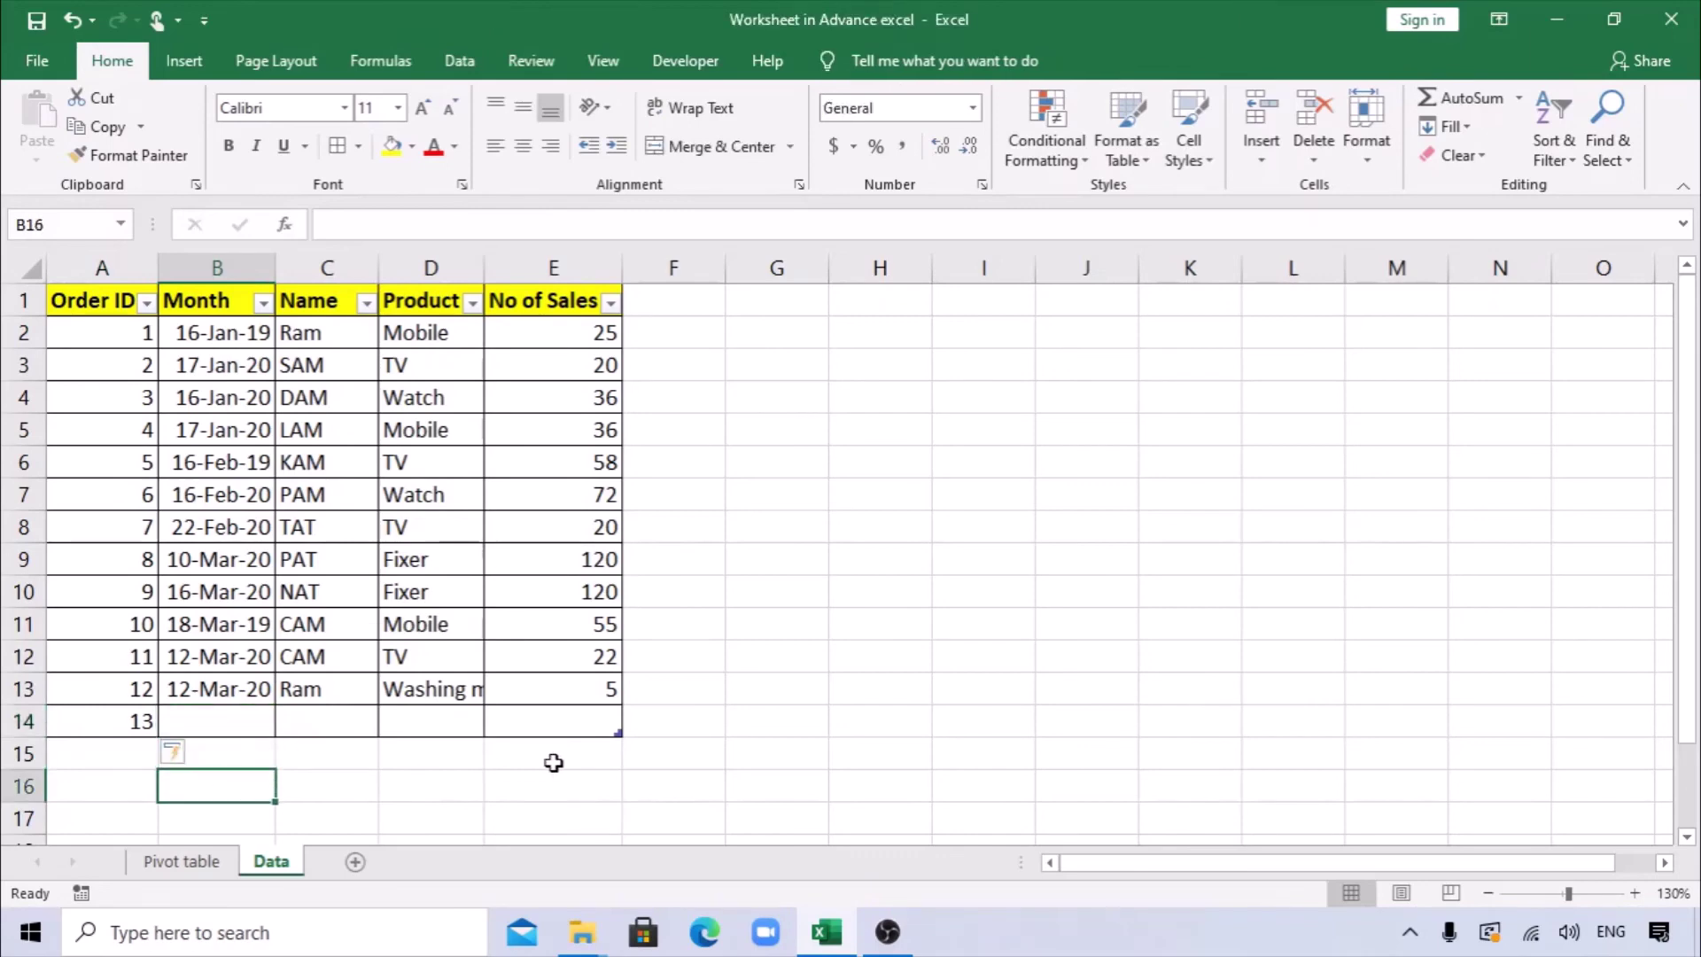
# Step: Complete the row for order 13 with the date copied from the row above, the person's name, product Mobile and 10 sales
pyautogui.click(227, 725)
pyautogui.hotkey('ctrl', 'f')
pyautogui.press('Escape')
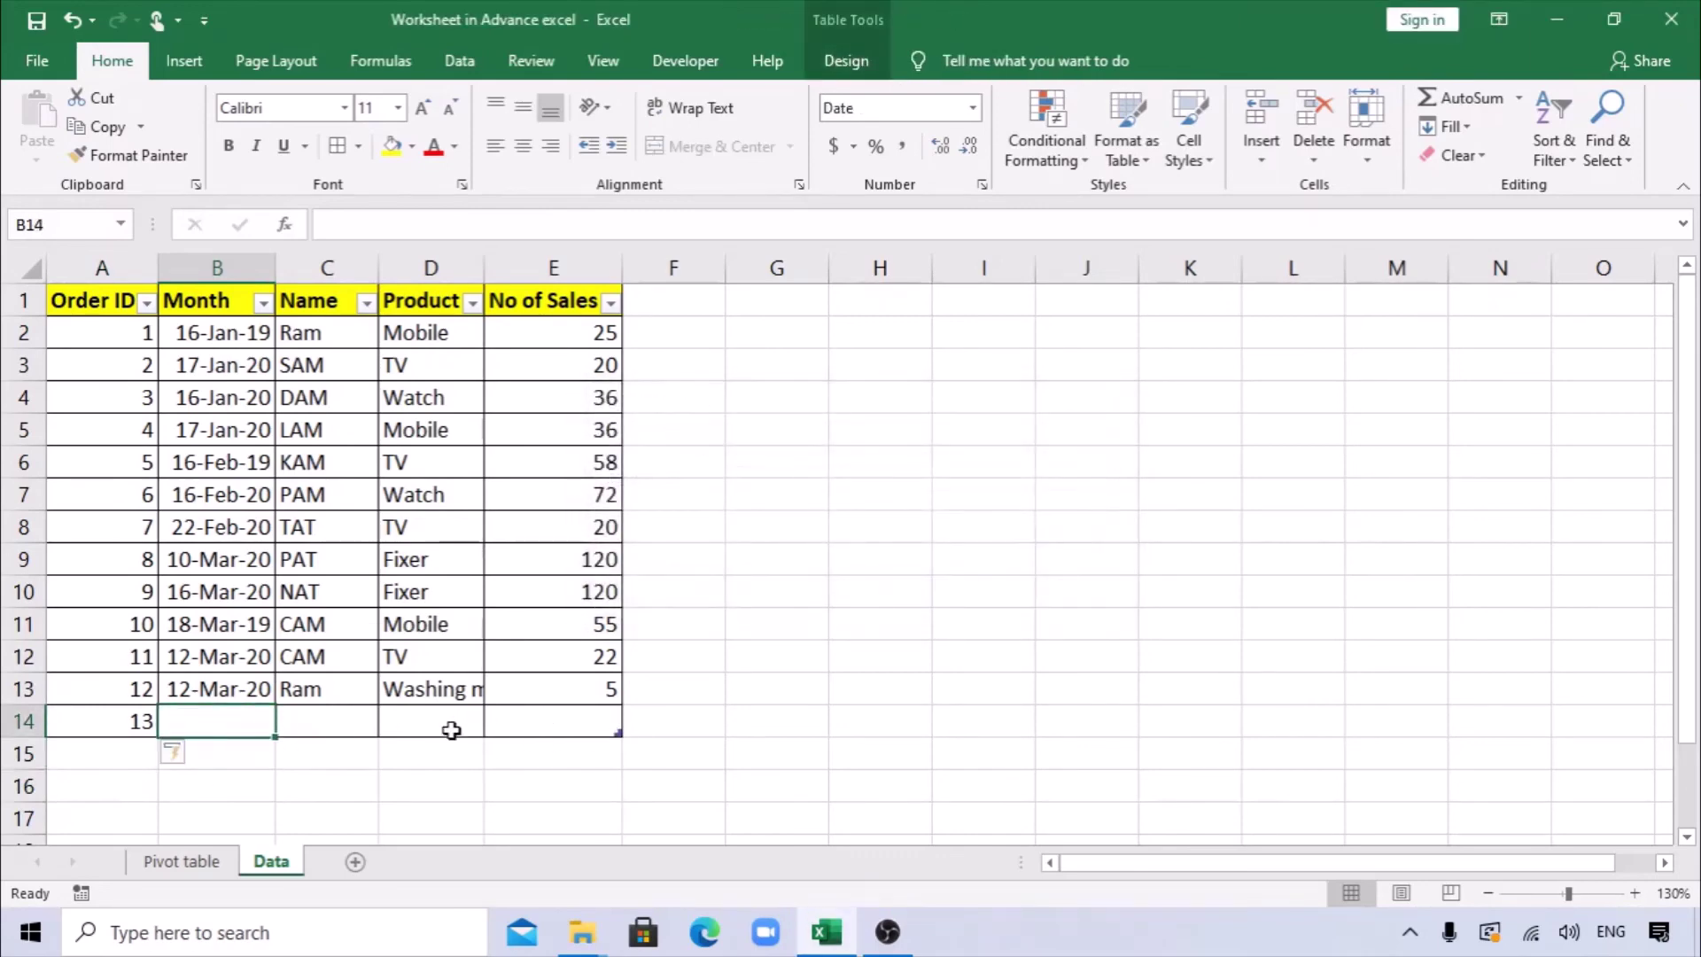
pyautogui.hotkey('ctrl', 'd')
pyautogui.press('Tab')
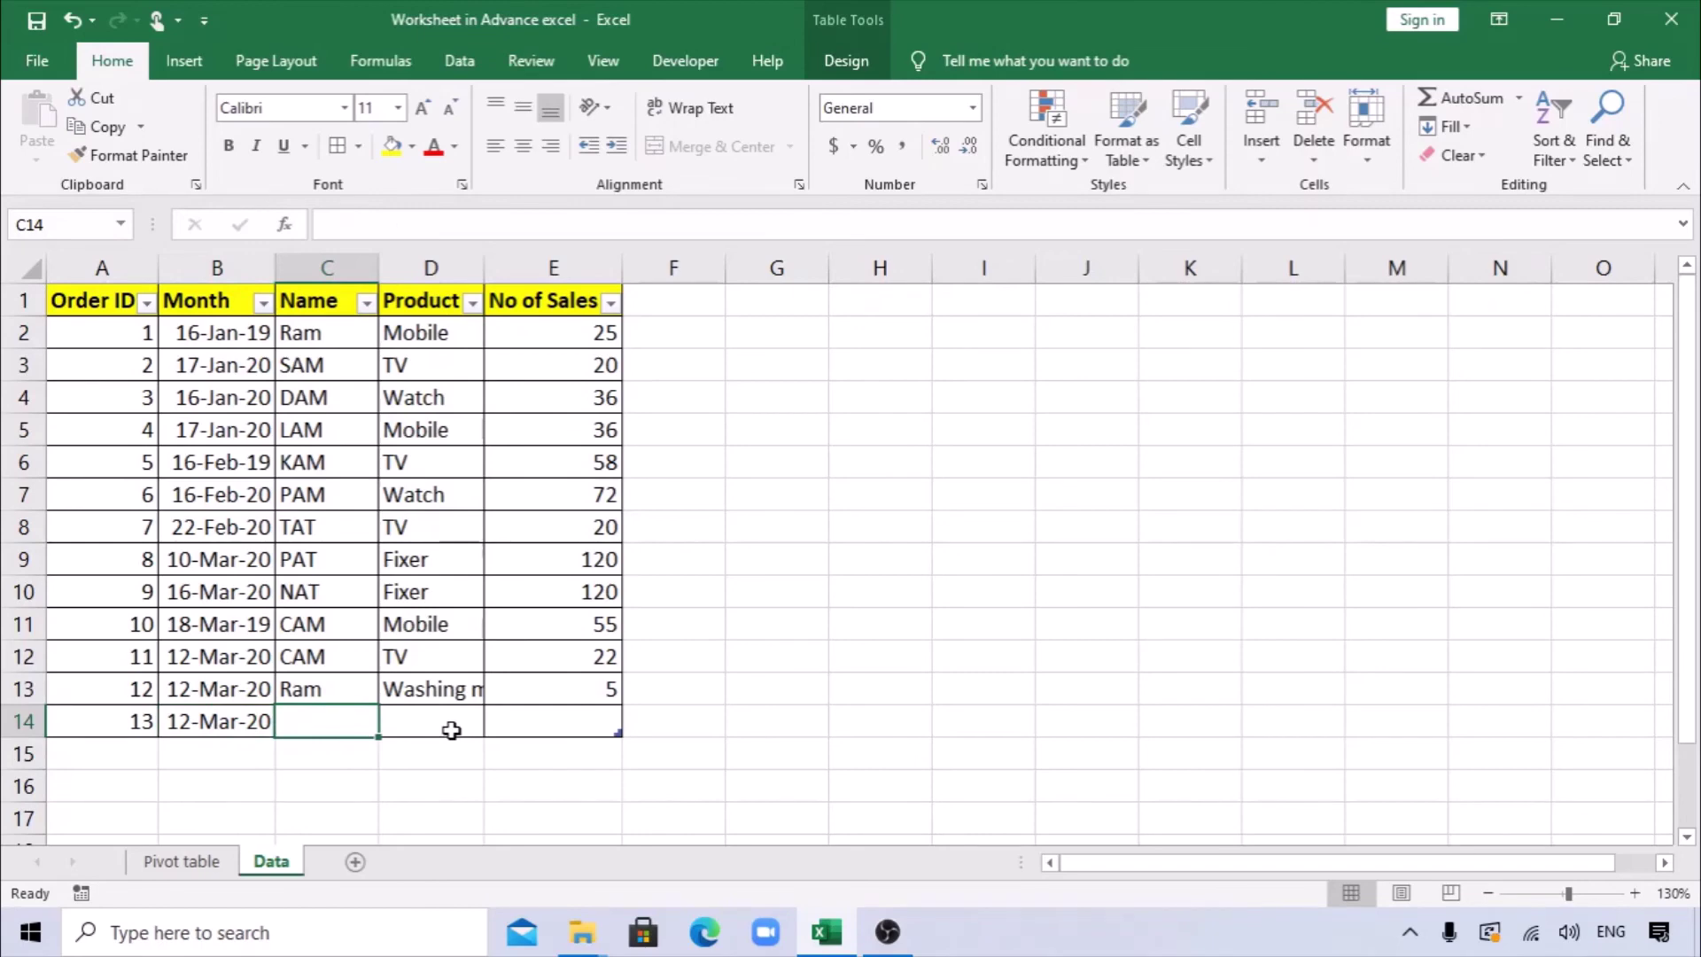
pyautogui.write('rAJU')
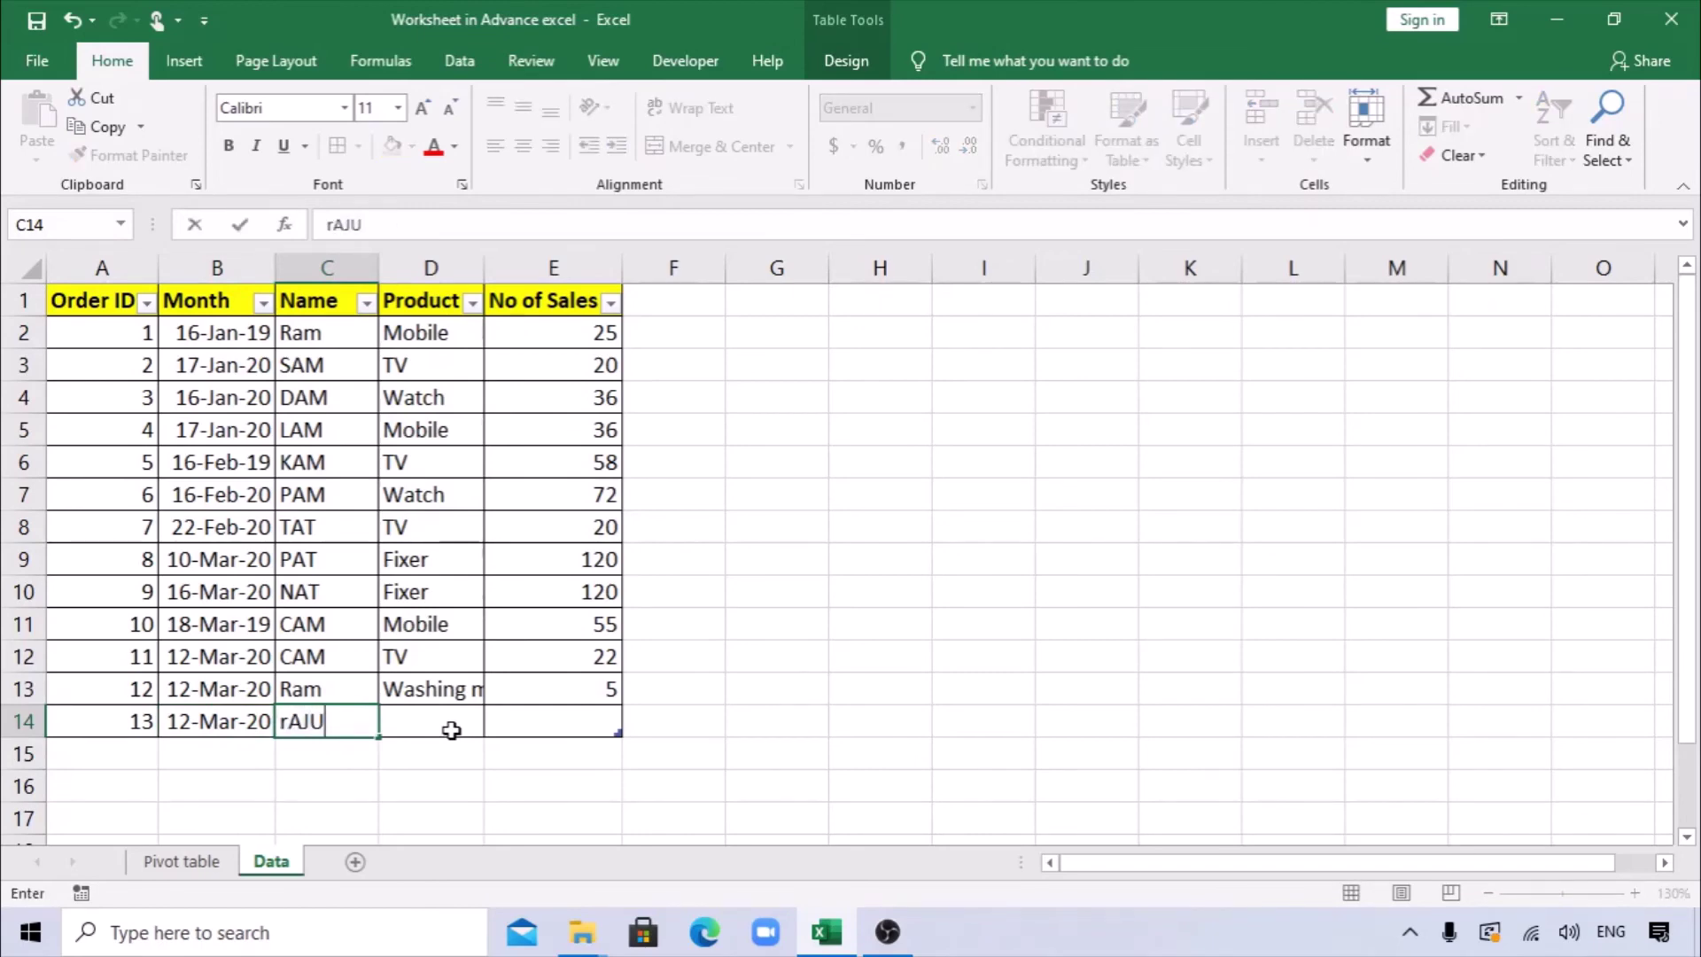
pyautogui.press('Tab')
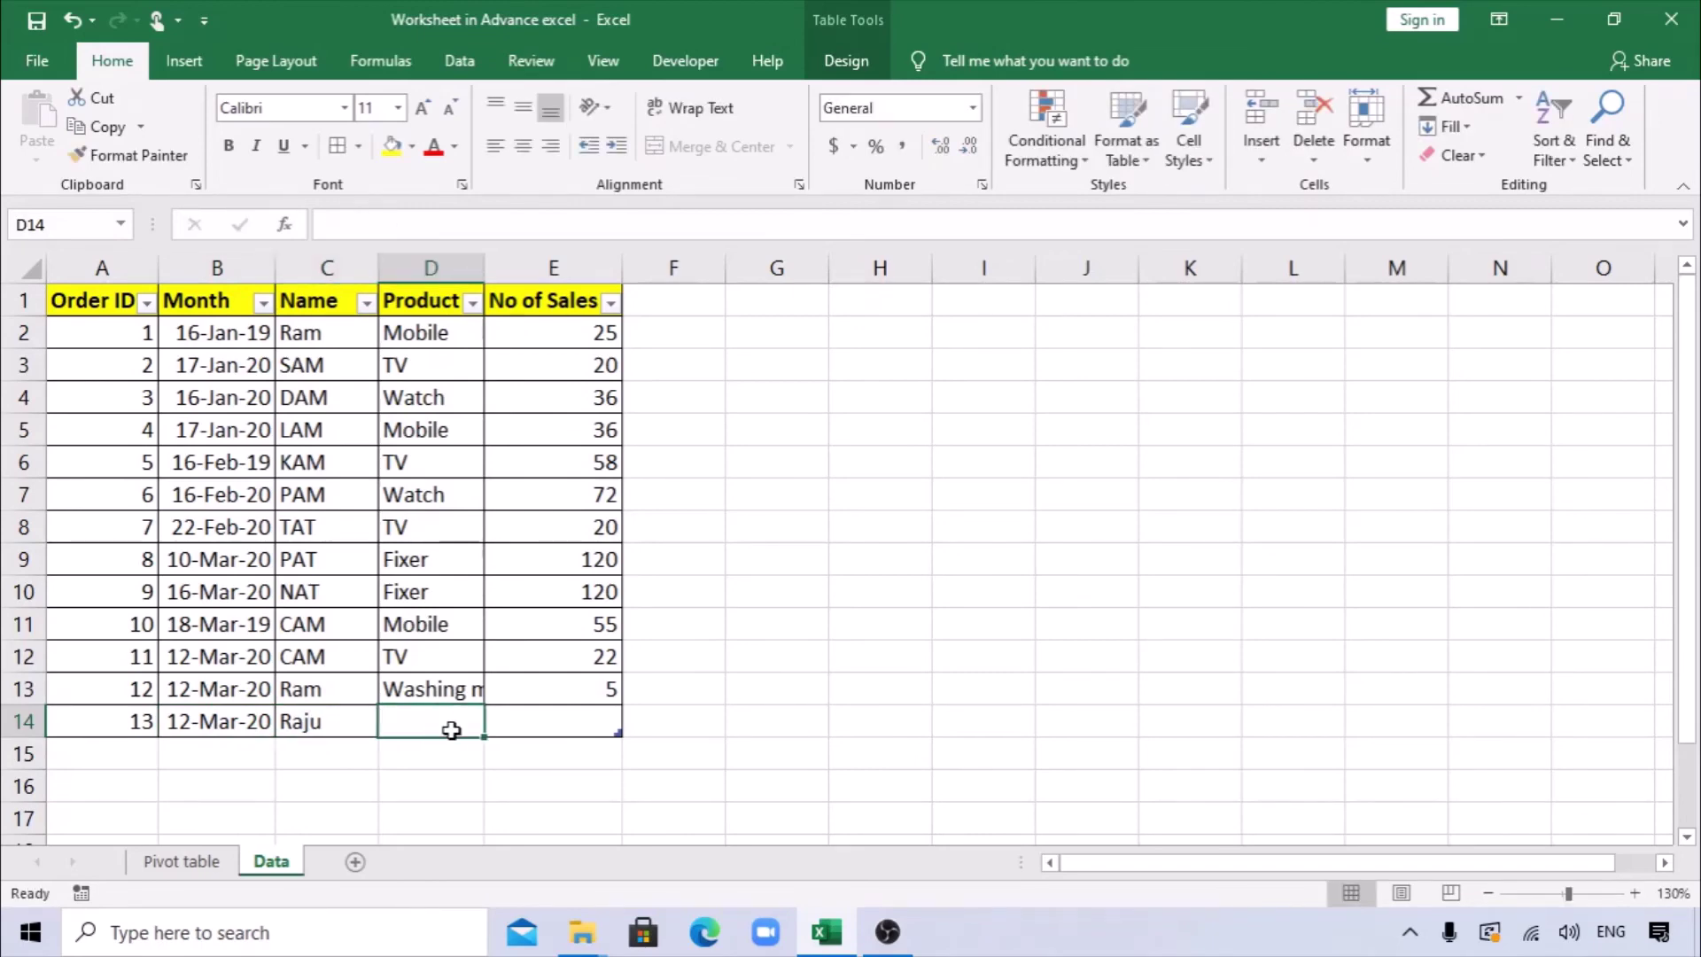
pyautogui.write('Mobile')
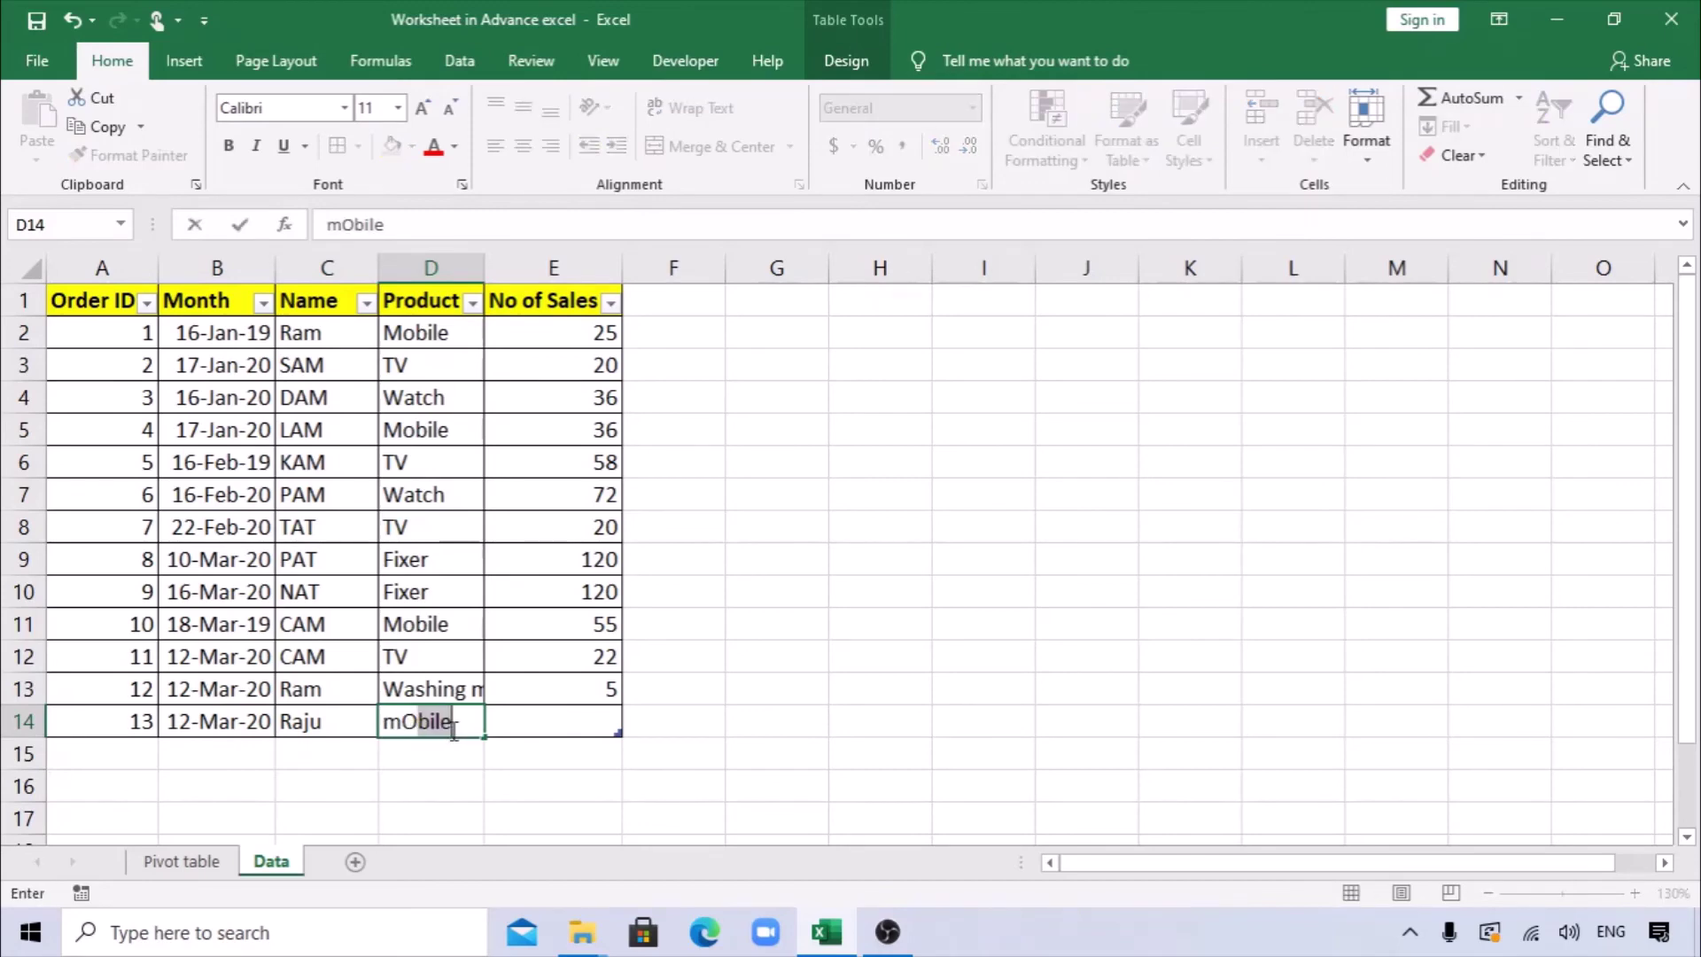
pyautogui.press('Tab')
pyautogui.write('1')
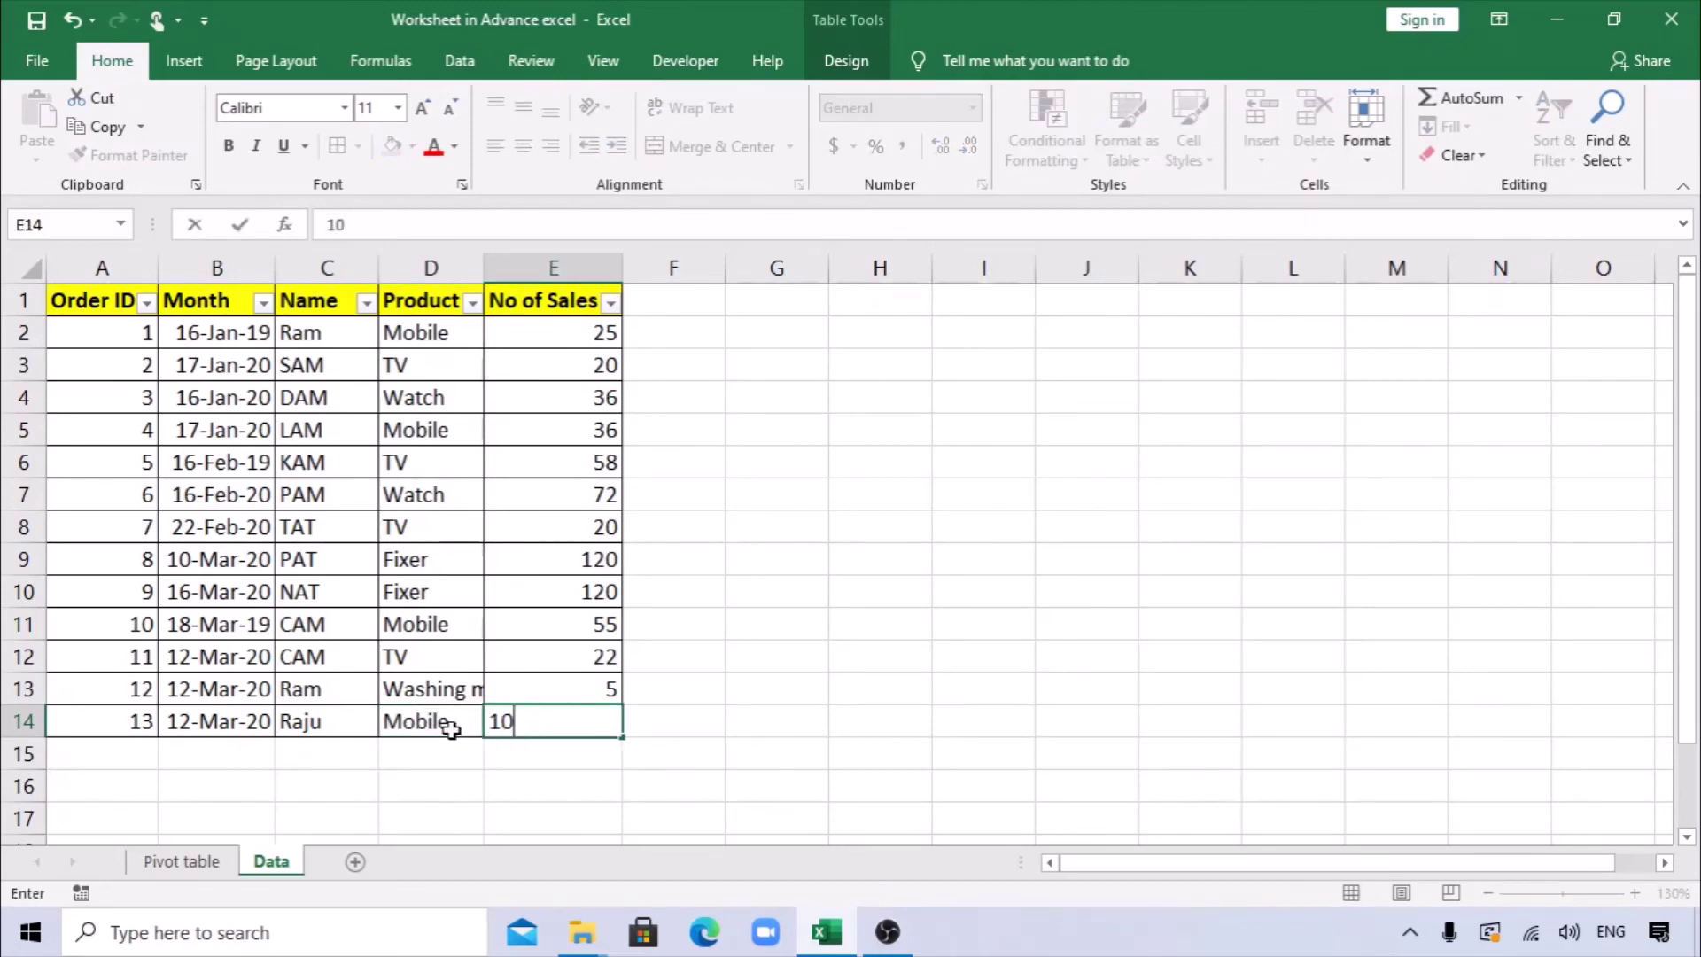
pyautogui.press('Return')
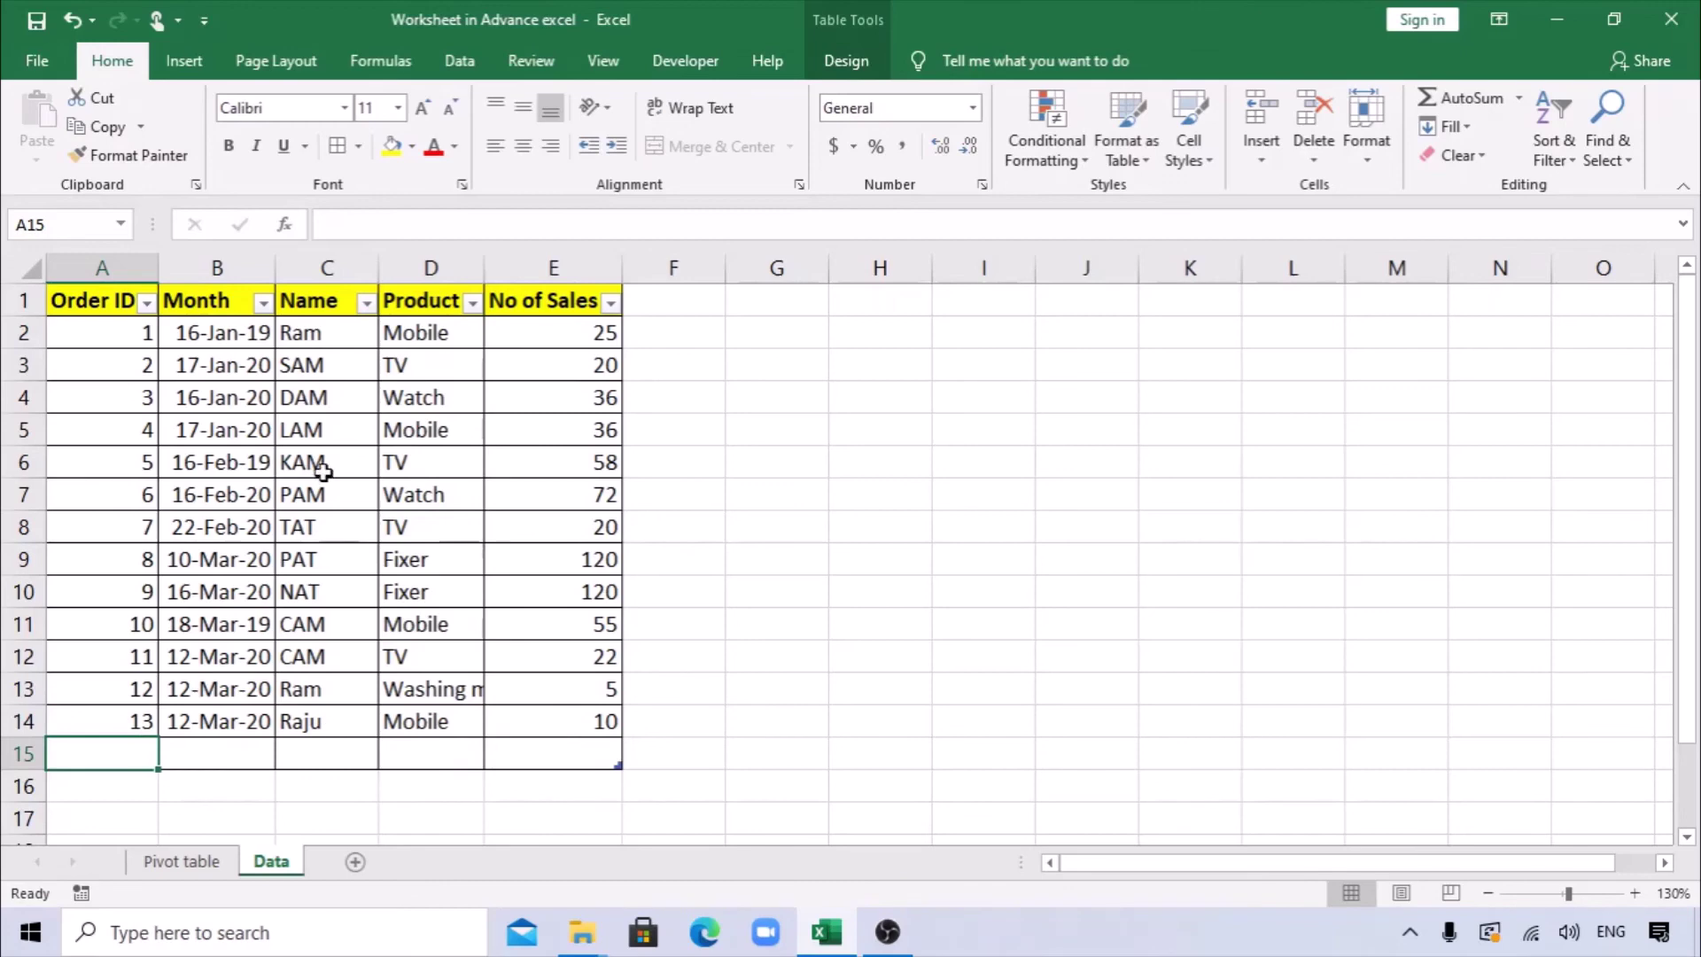
# Step: Refresh all data connections from the Pivot table sheet and dismiss the alerts
pyautogui.click(225, 863)
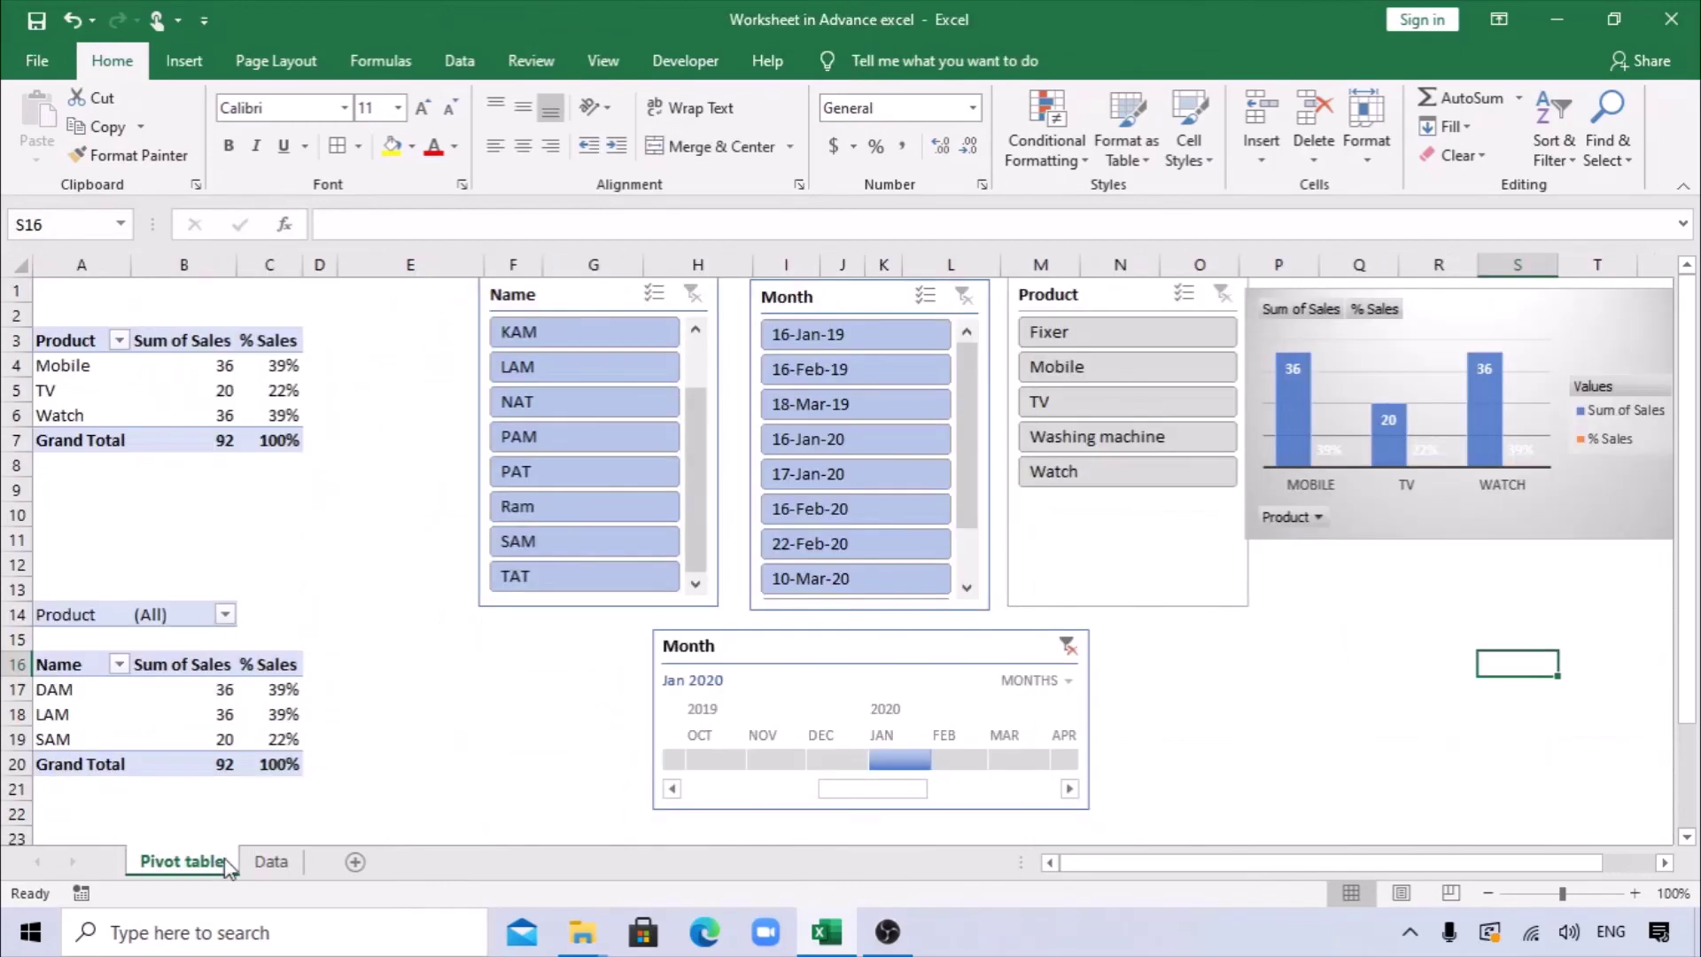
pyautogui.click(460, 60)
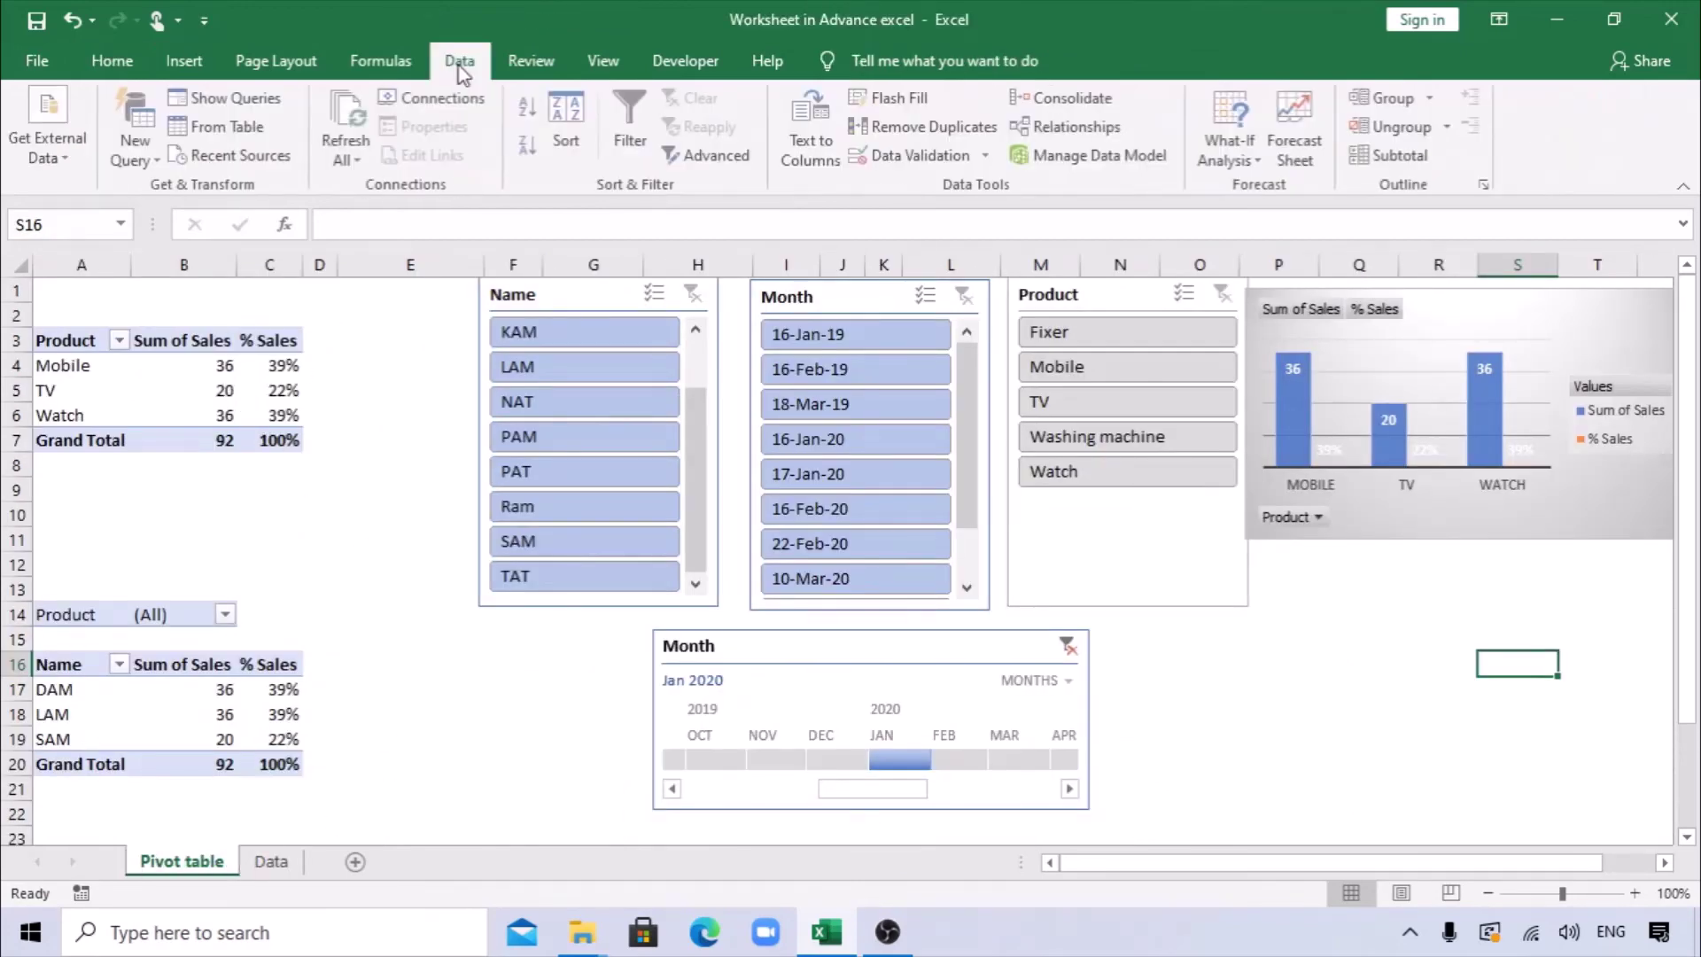
pyautogui.click(353, 158)
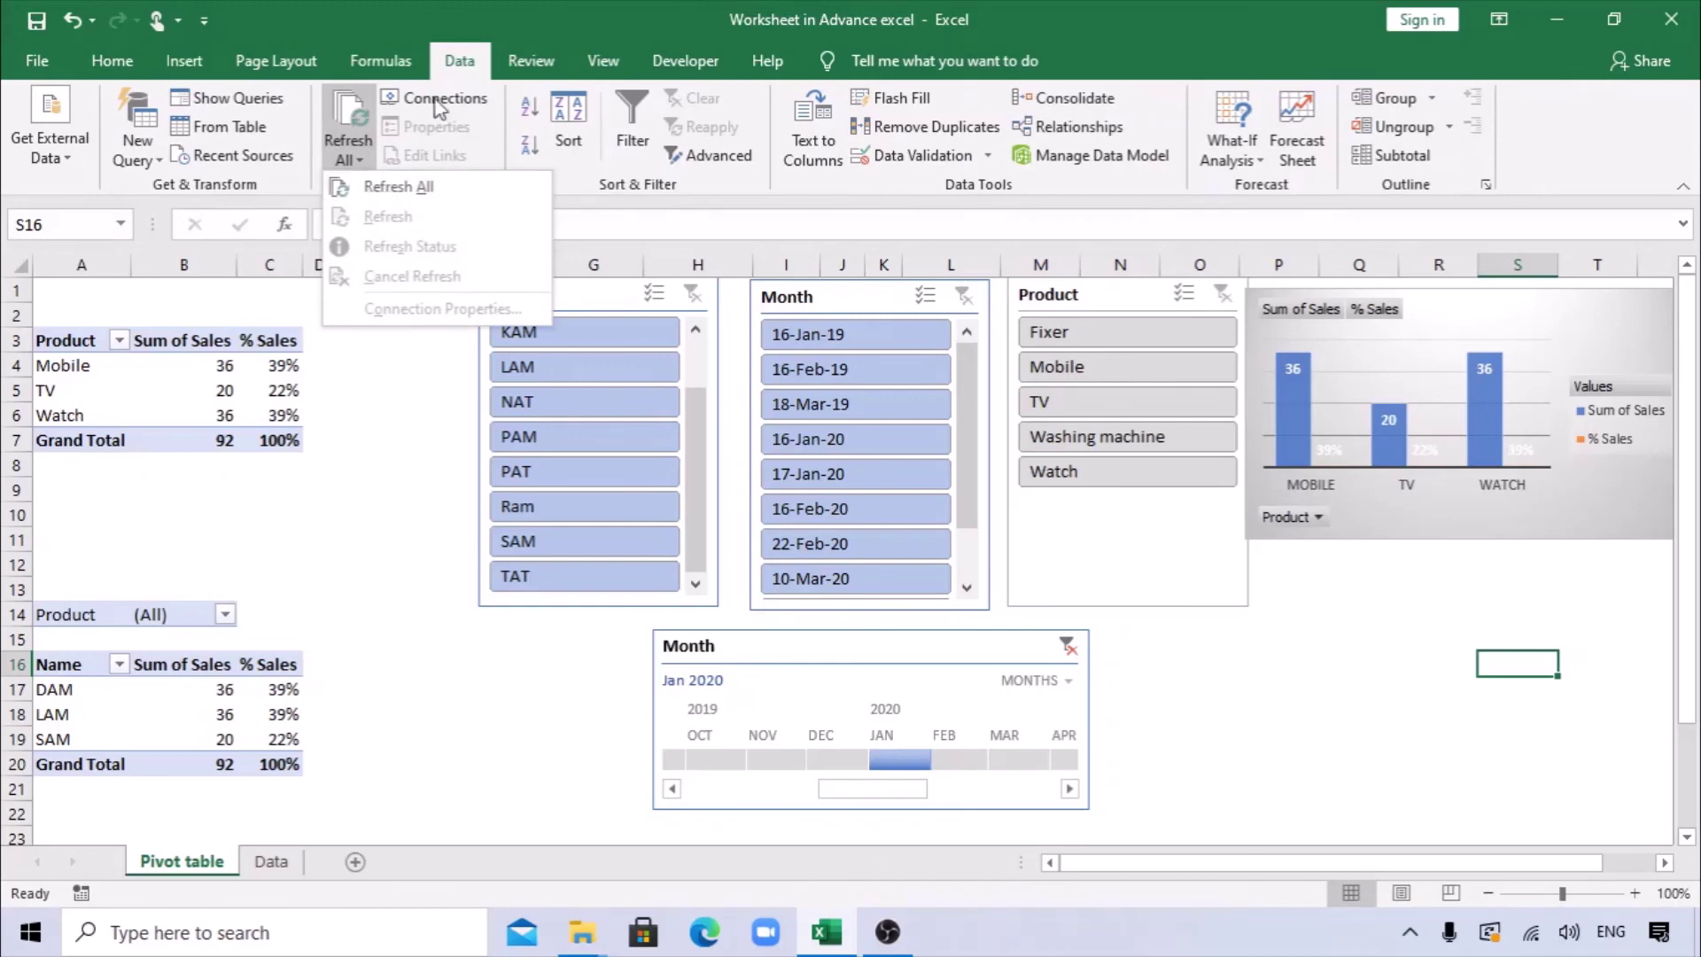
pyautogui.click(398, 186)
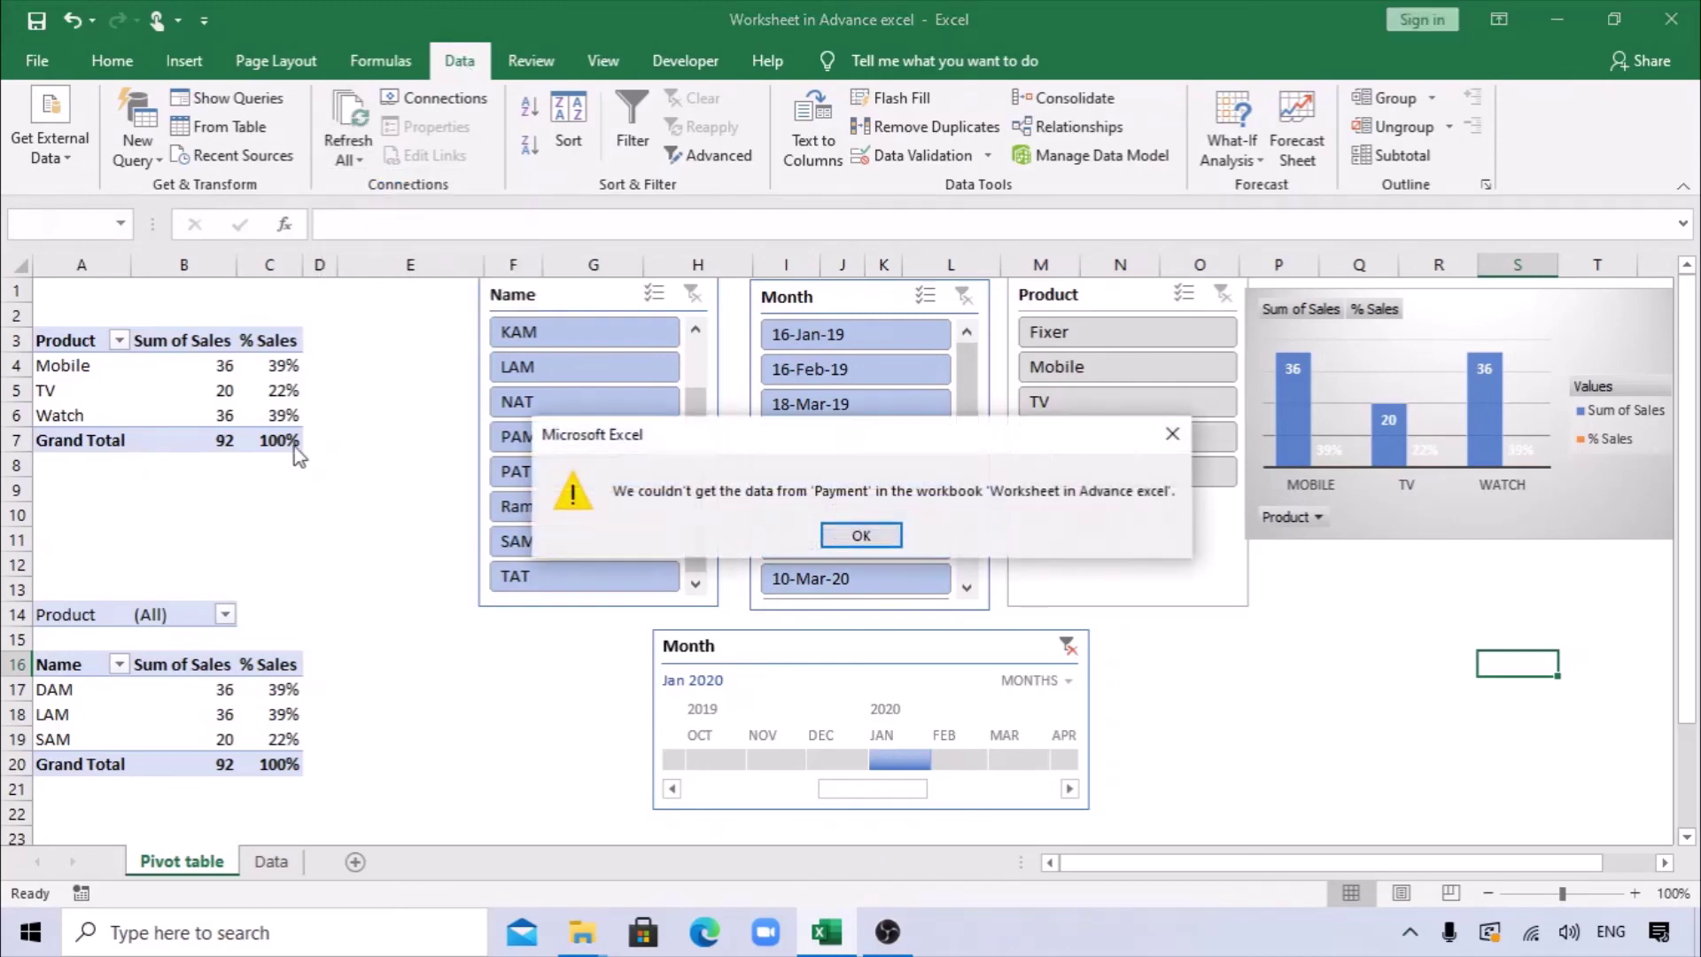
pyautogui.click(855, 542)
pyautogui.click(828, 538)
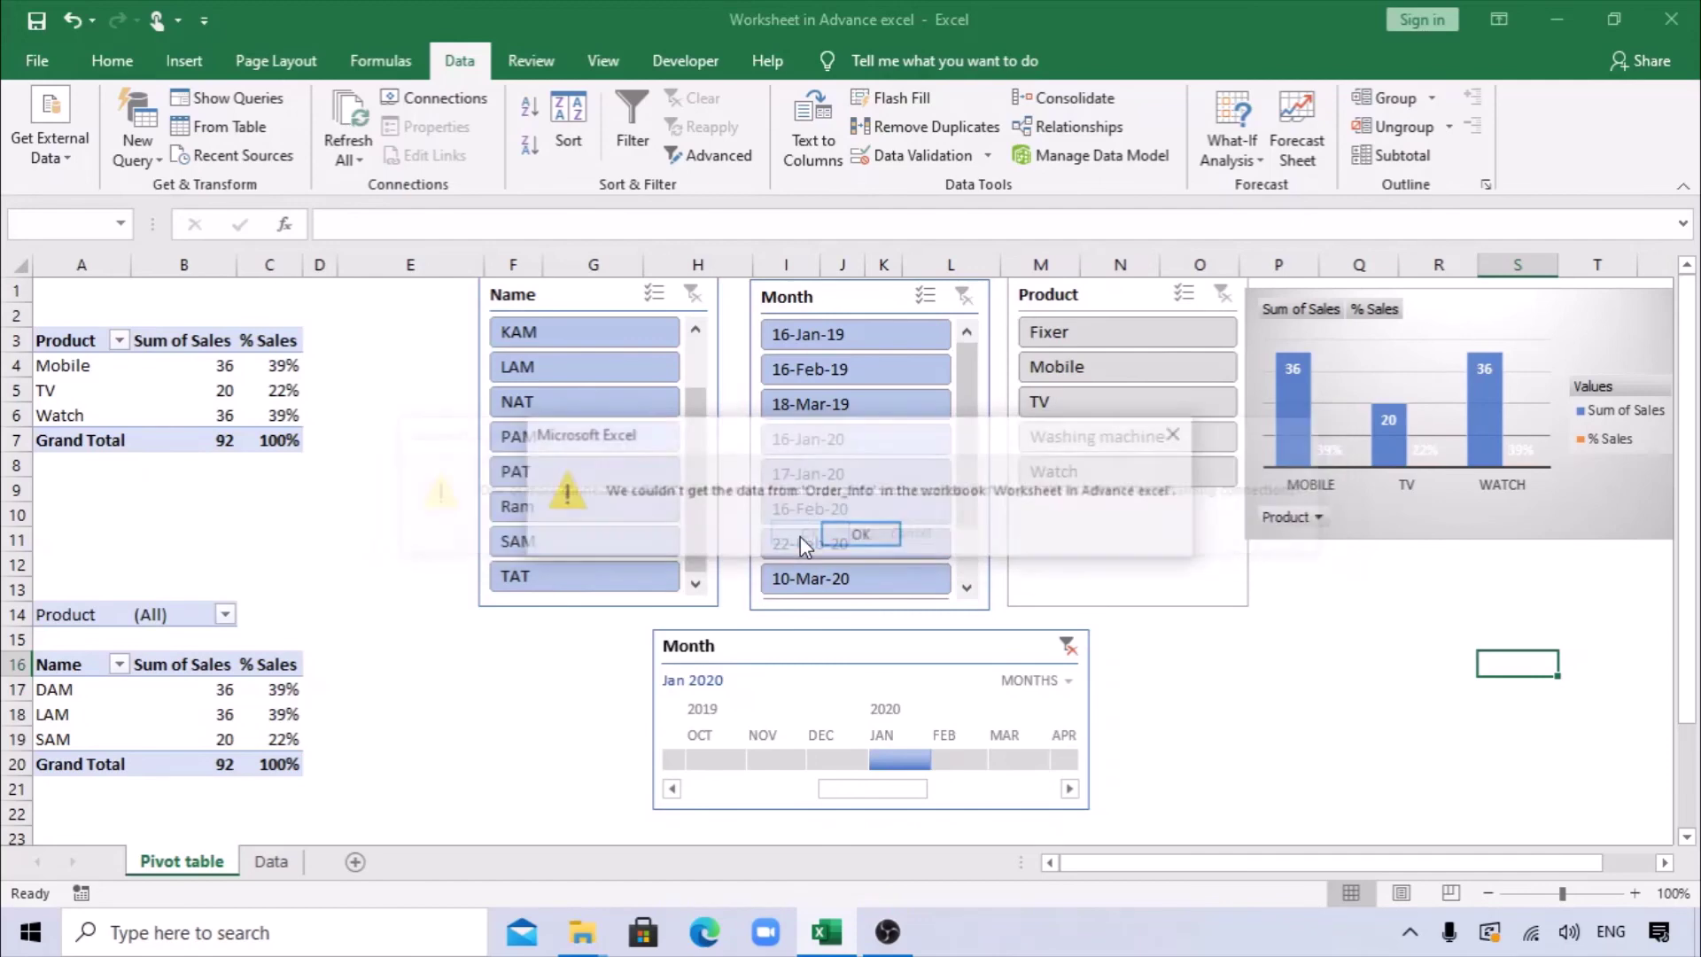
pyautogui.click(829, 538)
pyautogui.click(819, 536)
pyautogui.click(840, 539)
pyautogui.click(840, 538)
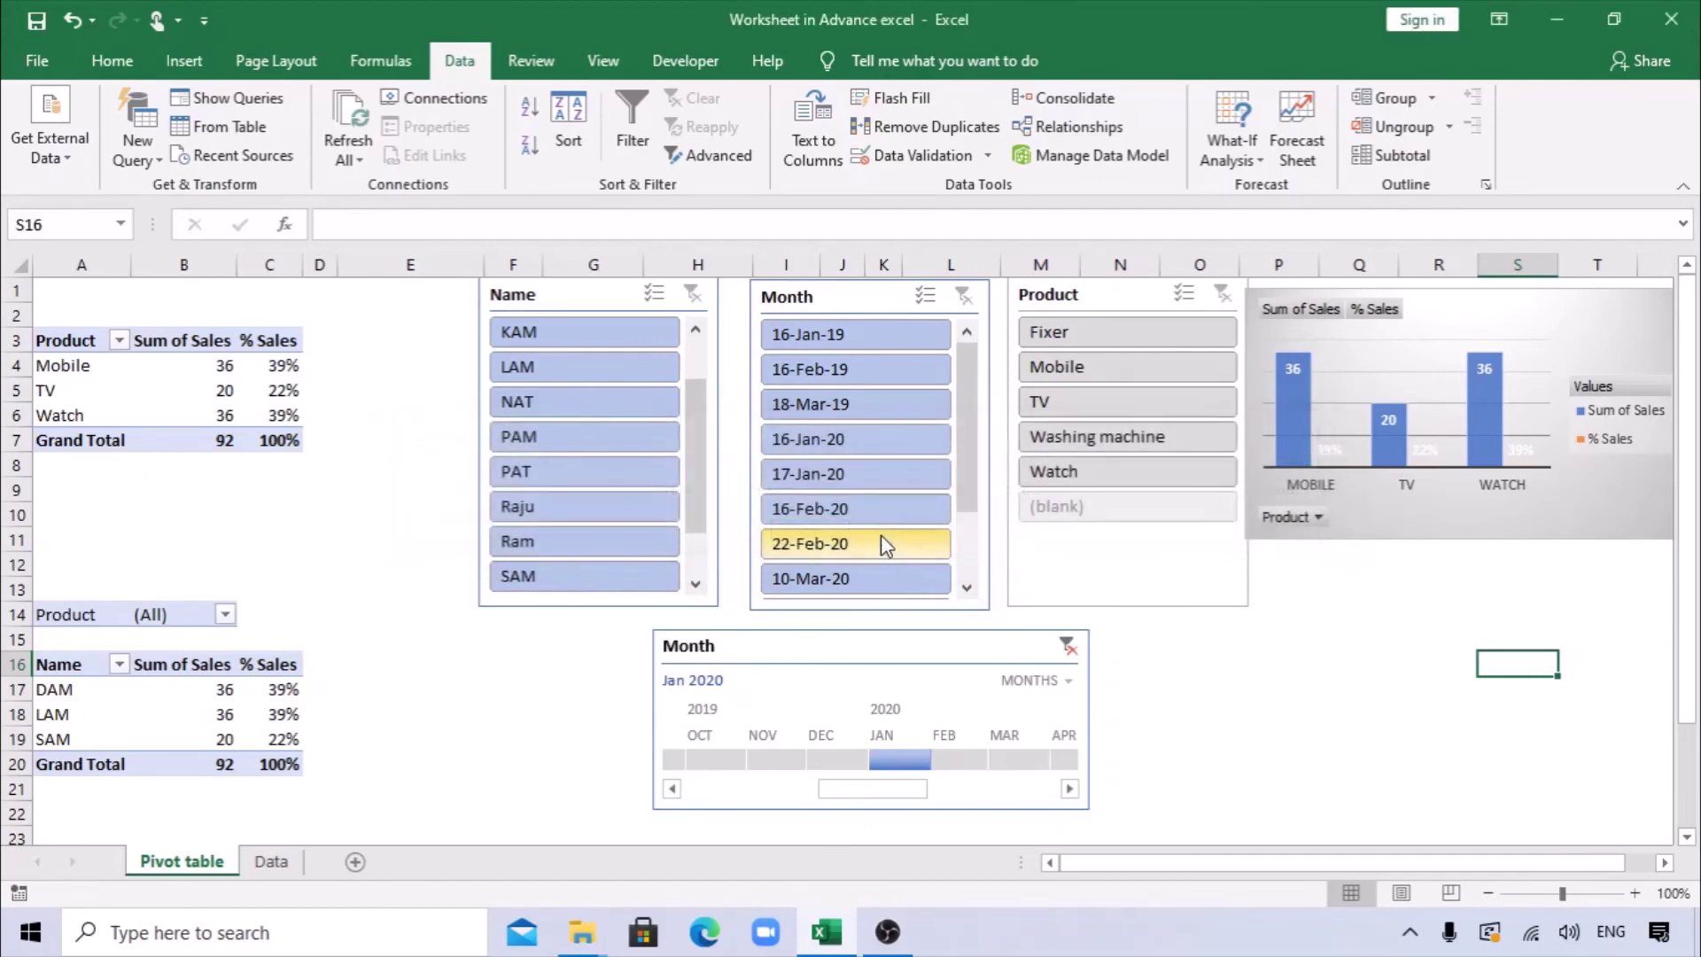
# Step: Move the Month timeline slightly lower on the sheet and refresh the Product PivotTable
pyautogui.click(365, 417)
pyautogui.moveTo(813, 641); pyautogui.dragTo(829, 676)
pyautogui.rightClick(181, 689)
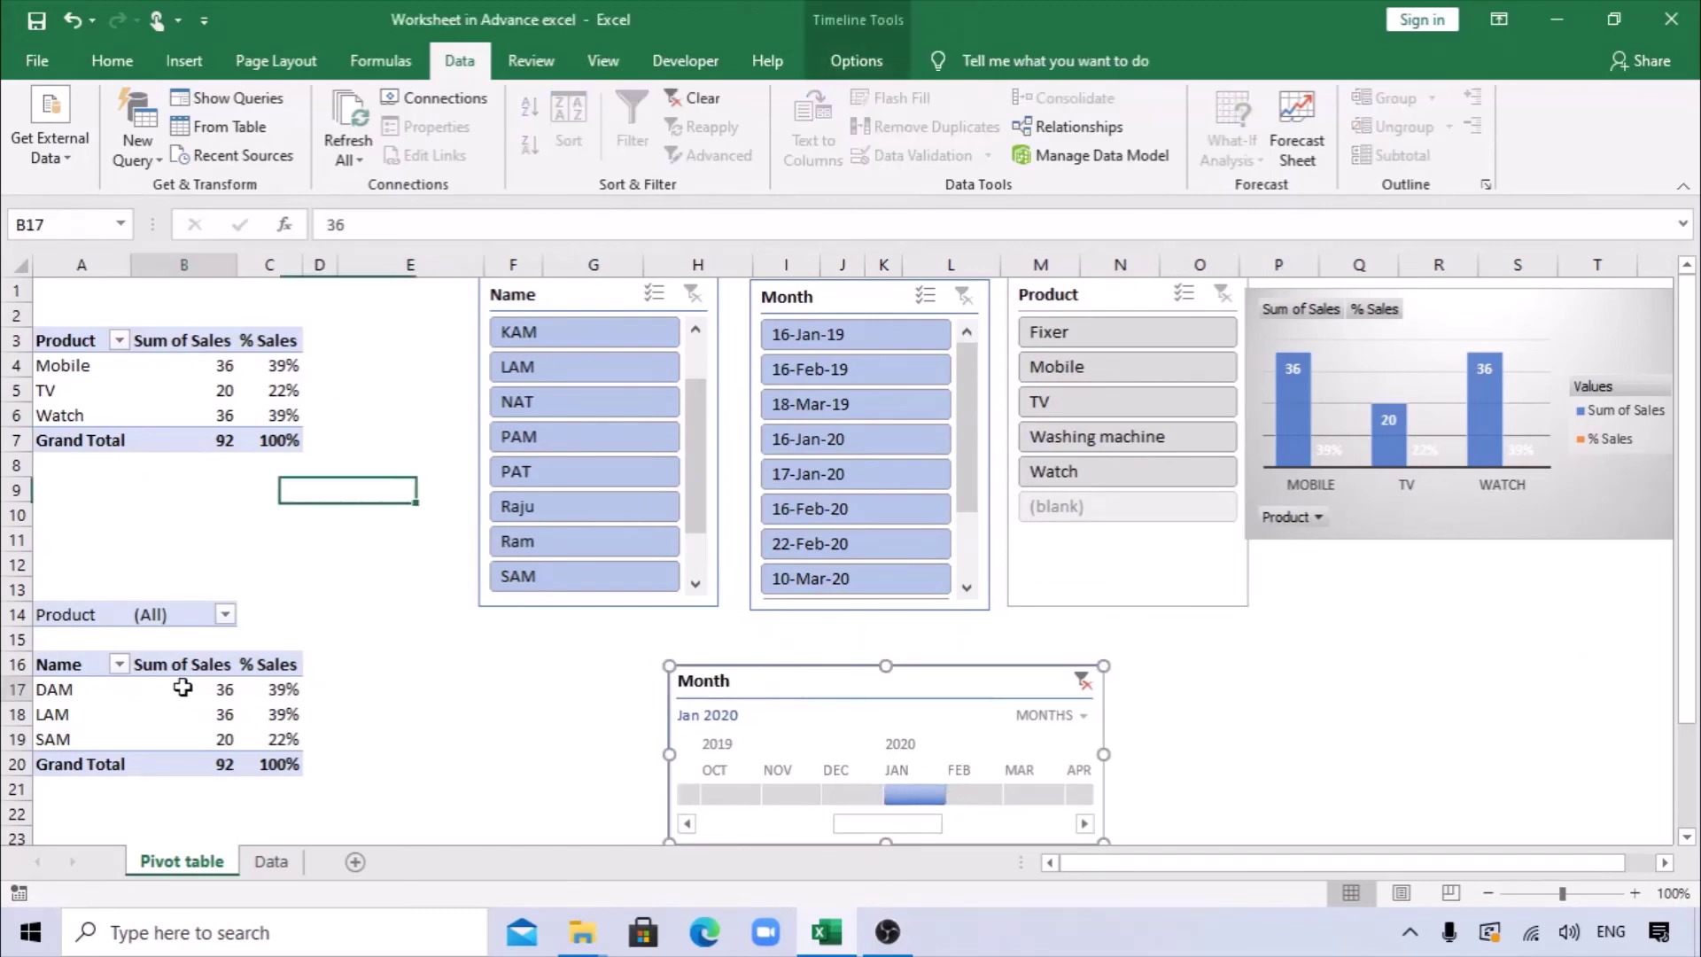
pyautogui.click(253, 419)
pyautogui.rightClick(202, 390)
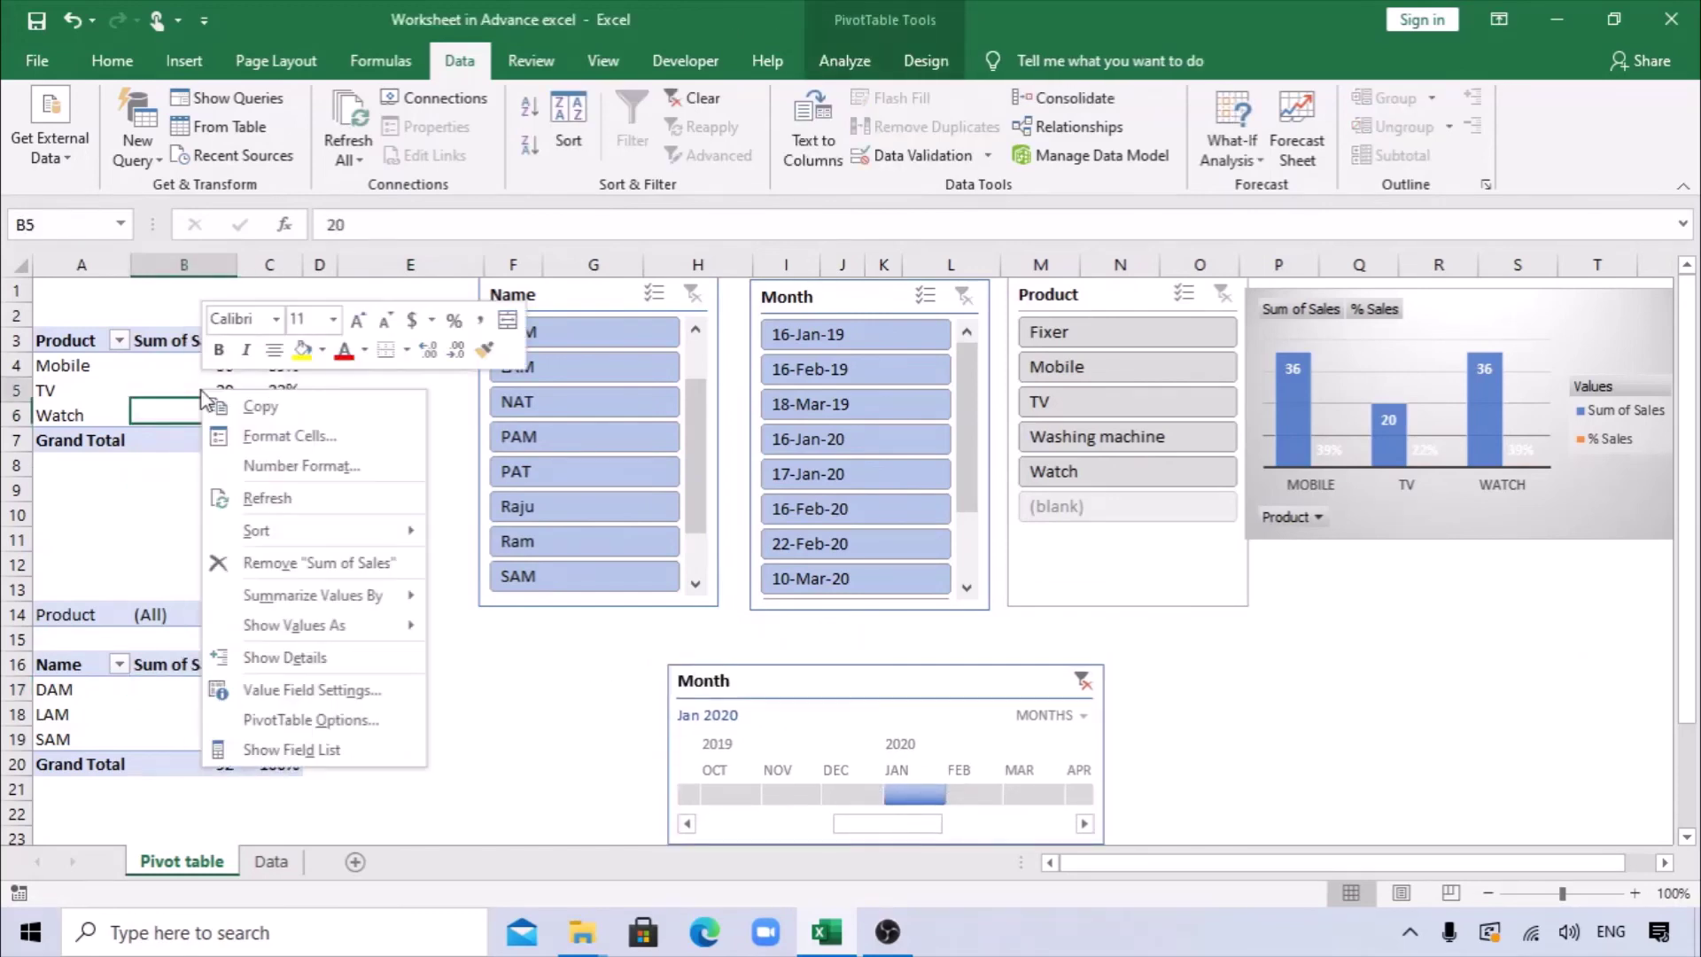
pyautogui.click(248, 497)
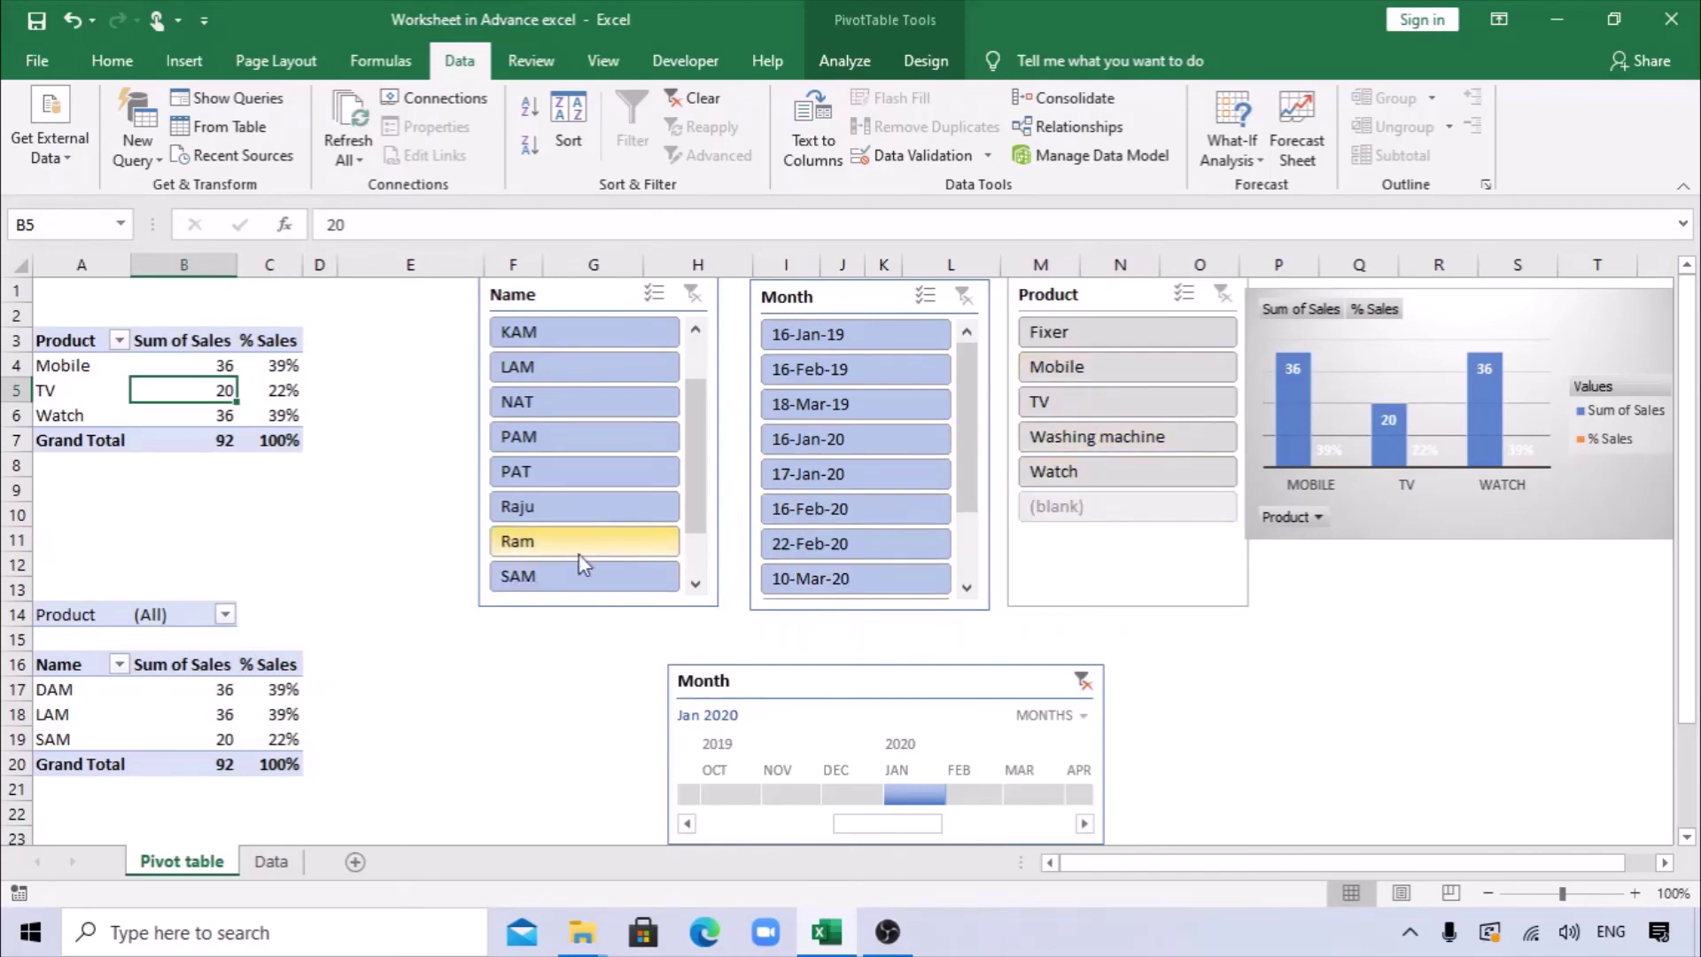
# Step: Filter the report with the slicers to the new record's name, product Mobile and date 12-Mar-20, and check the filtered sales
pyautogui.click(530, 507)
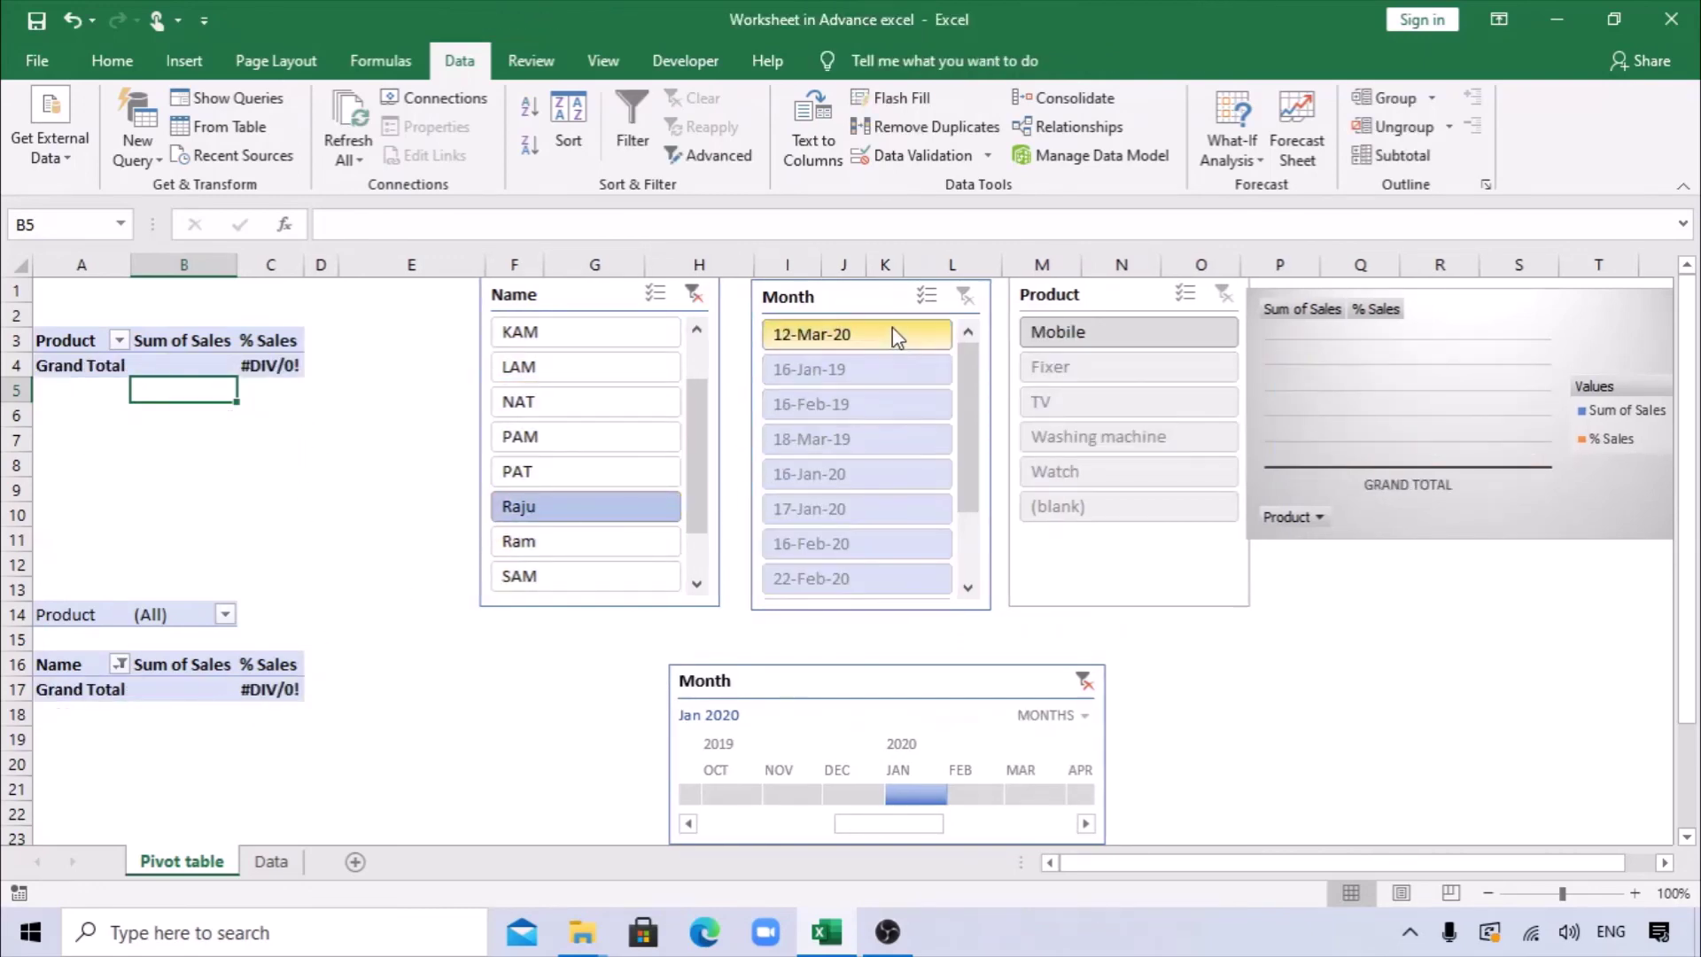
pyautogui.rightClick(875, 297)
pyautogui.press('Escape')
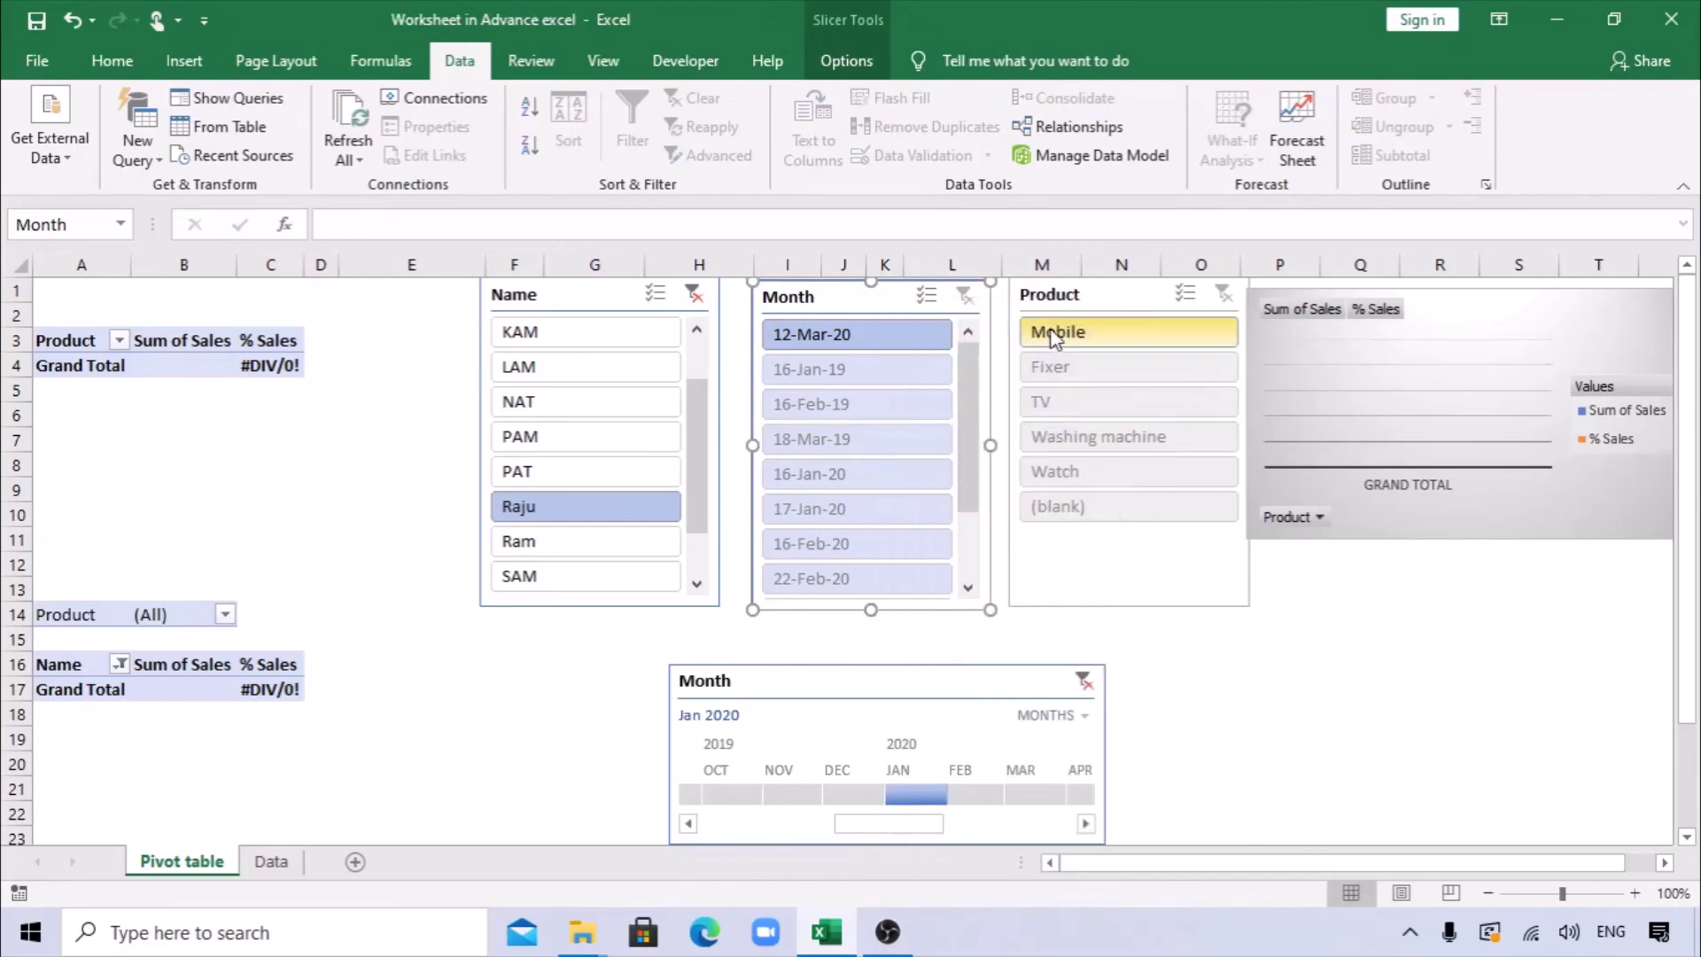
pyautogui.rightClick(1091, 303)
pyautogui.click(1152, 440)
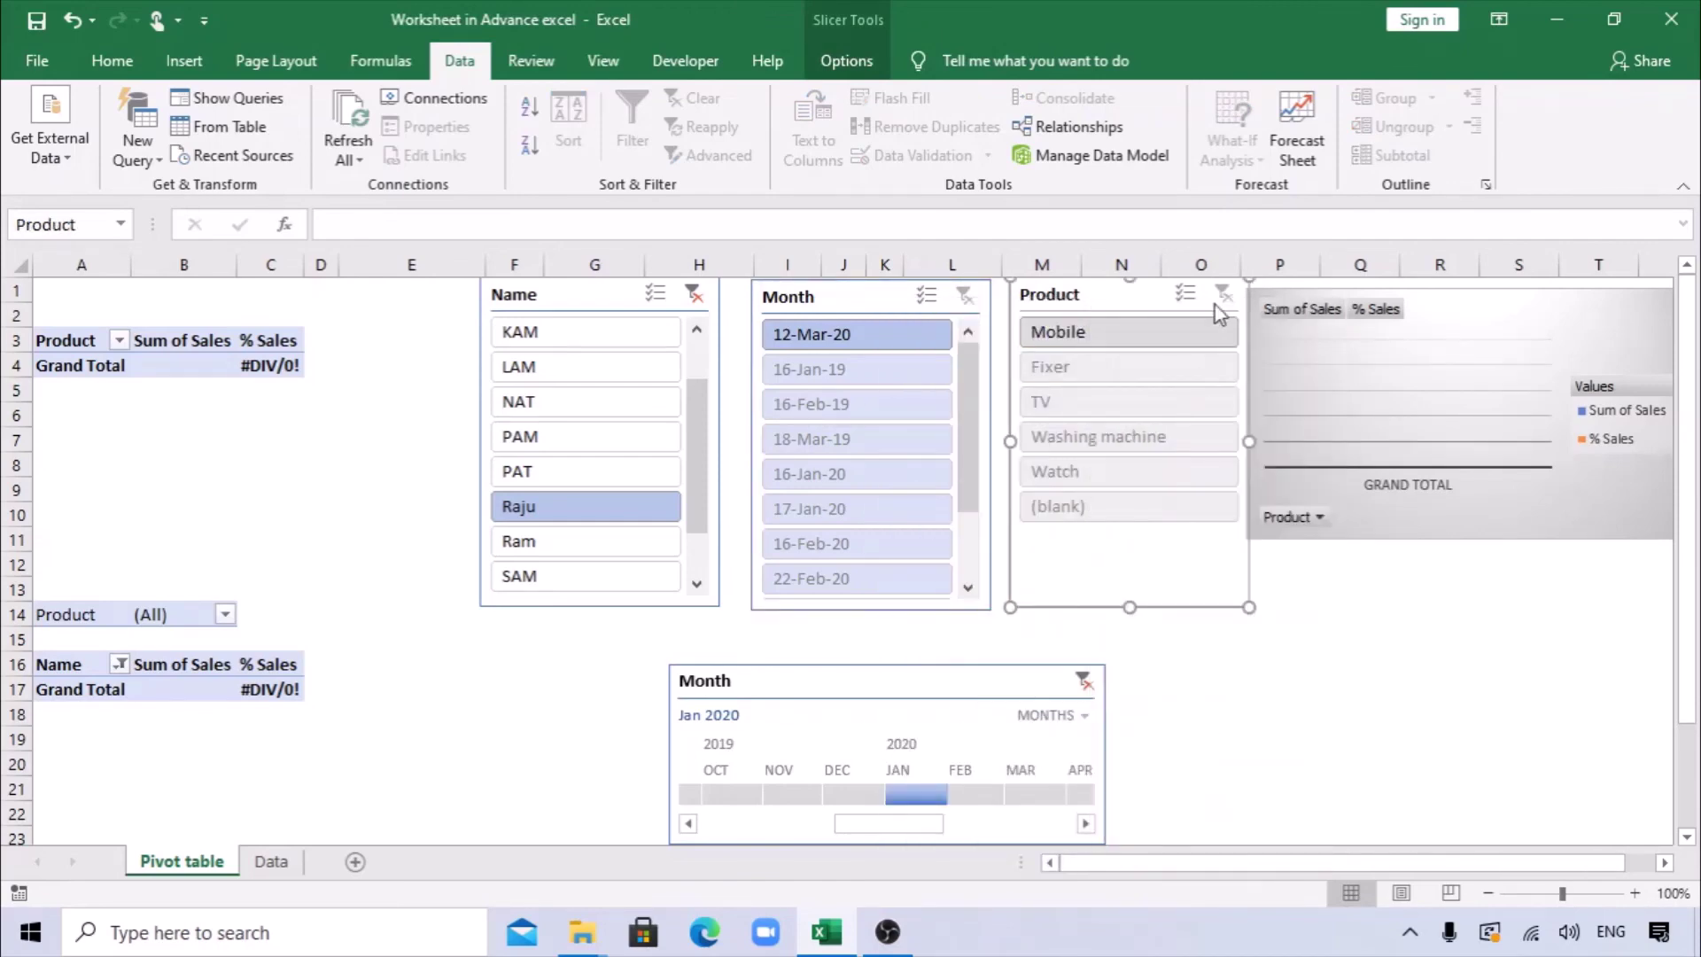
pyautogui.click(1076, 346)
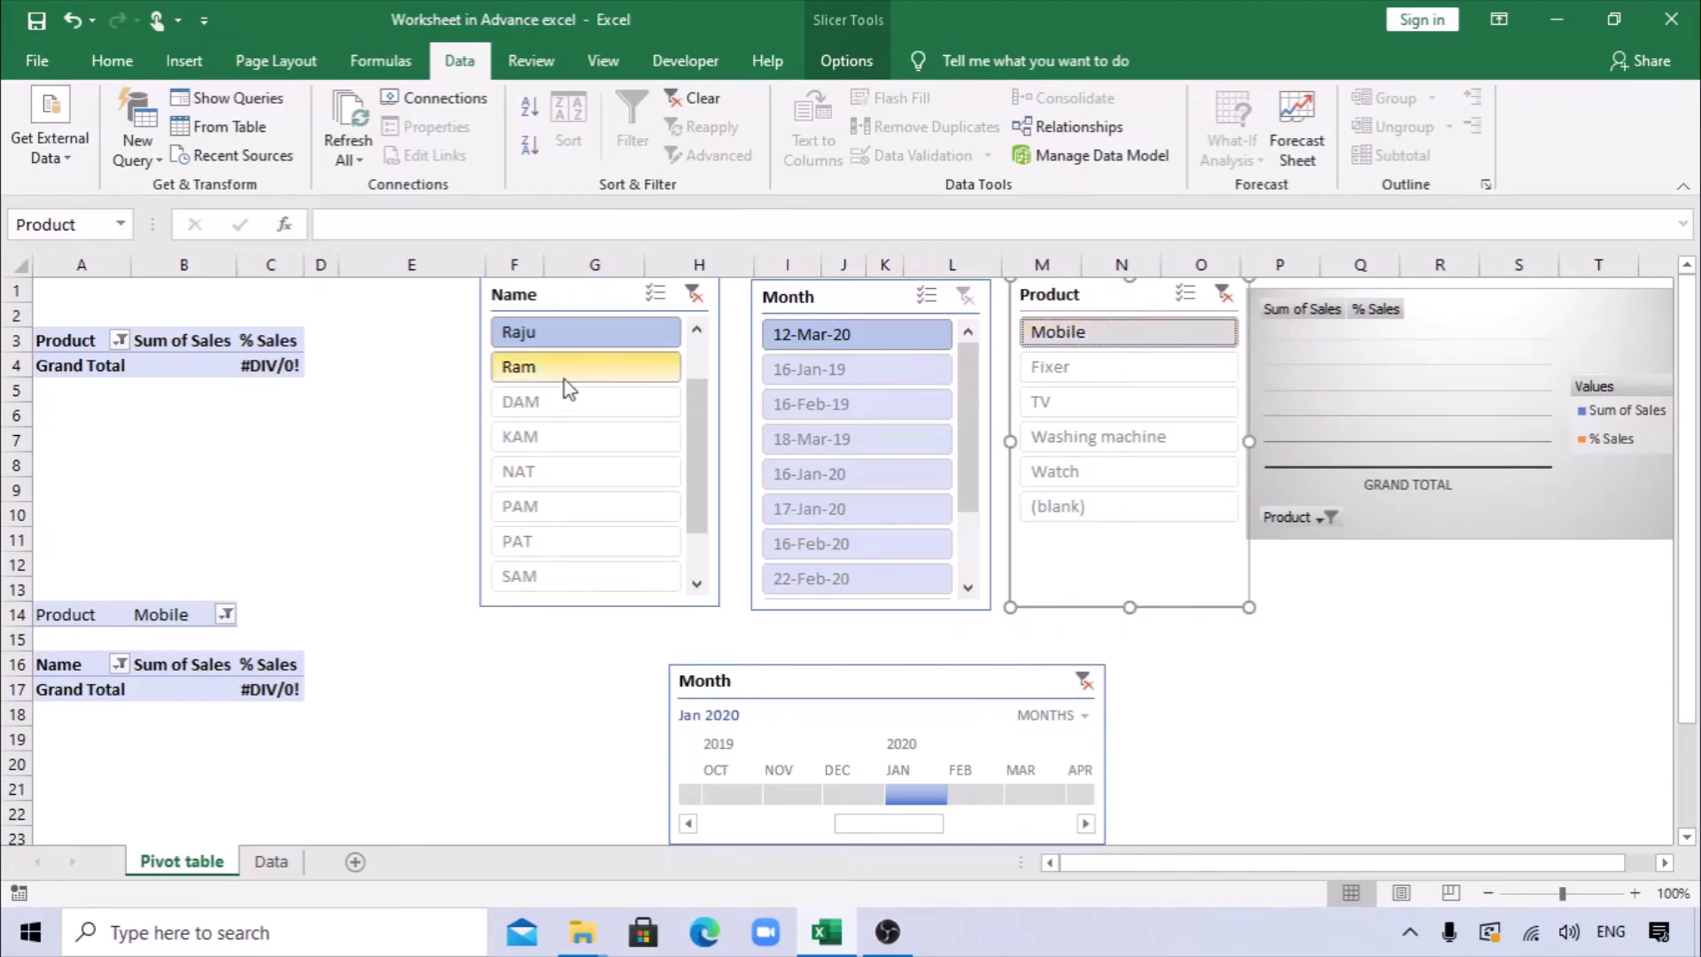
pyautogui.click(904, 339)
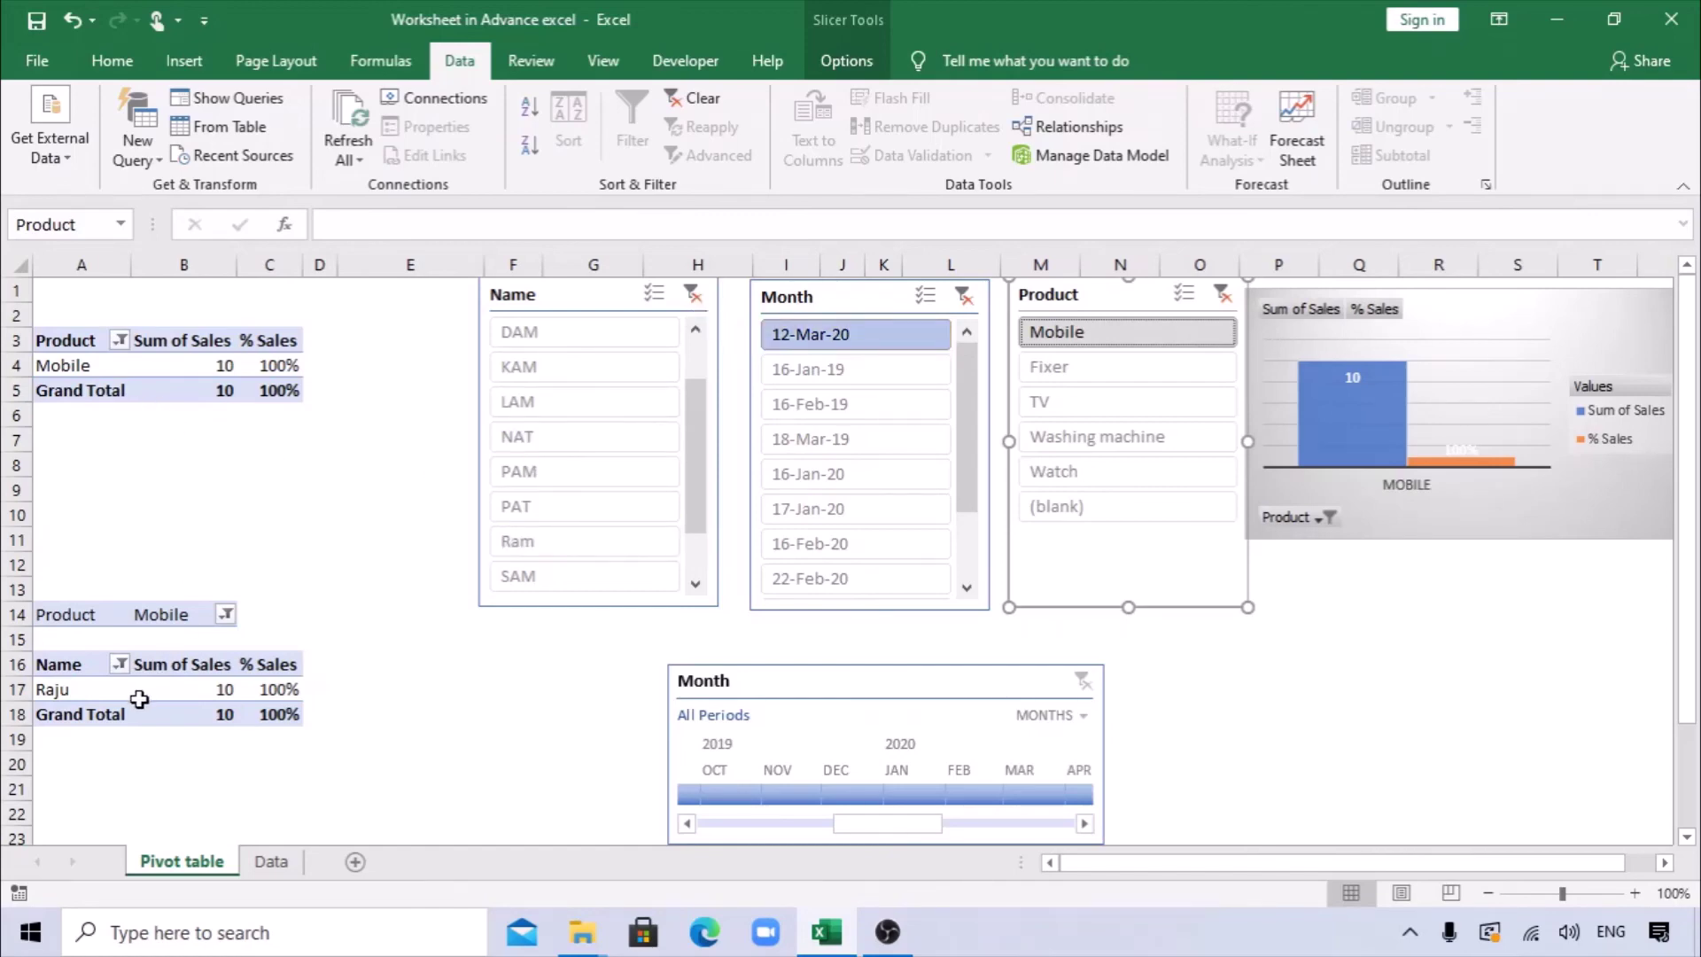
pyautogui.click(204, 693)
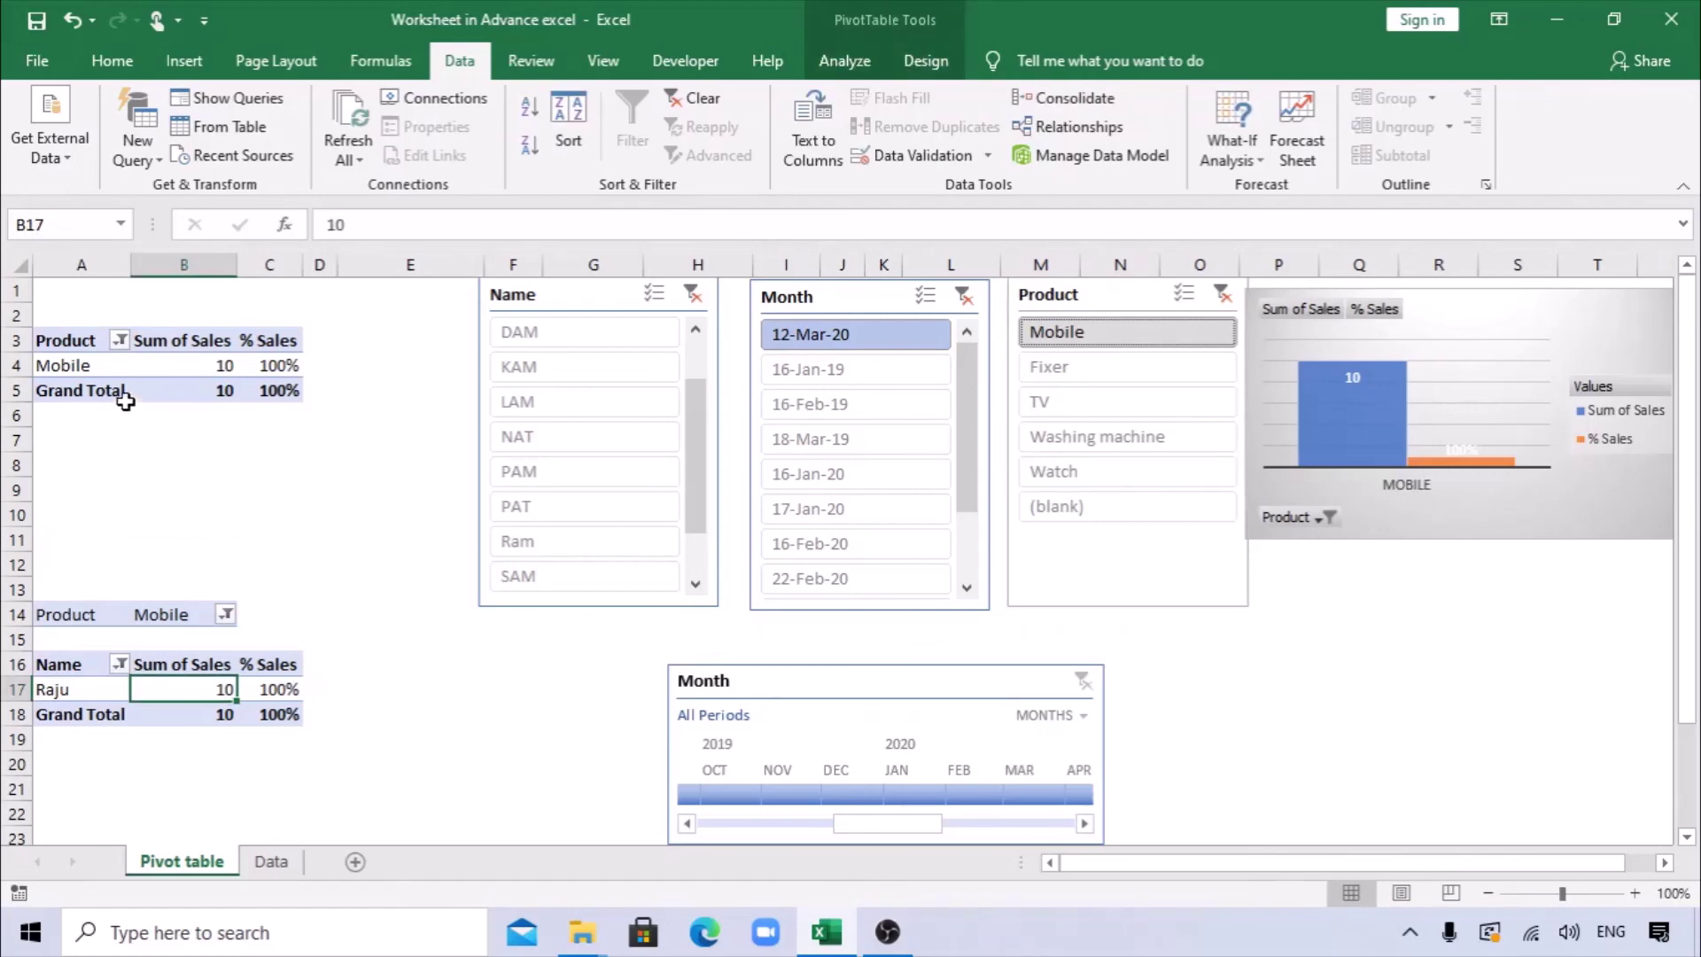
pyautogui.click(98, 374)
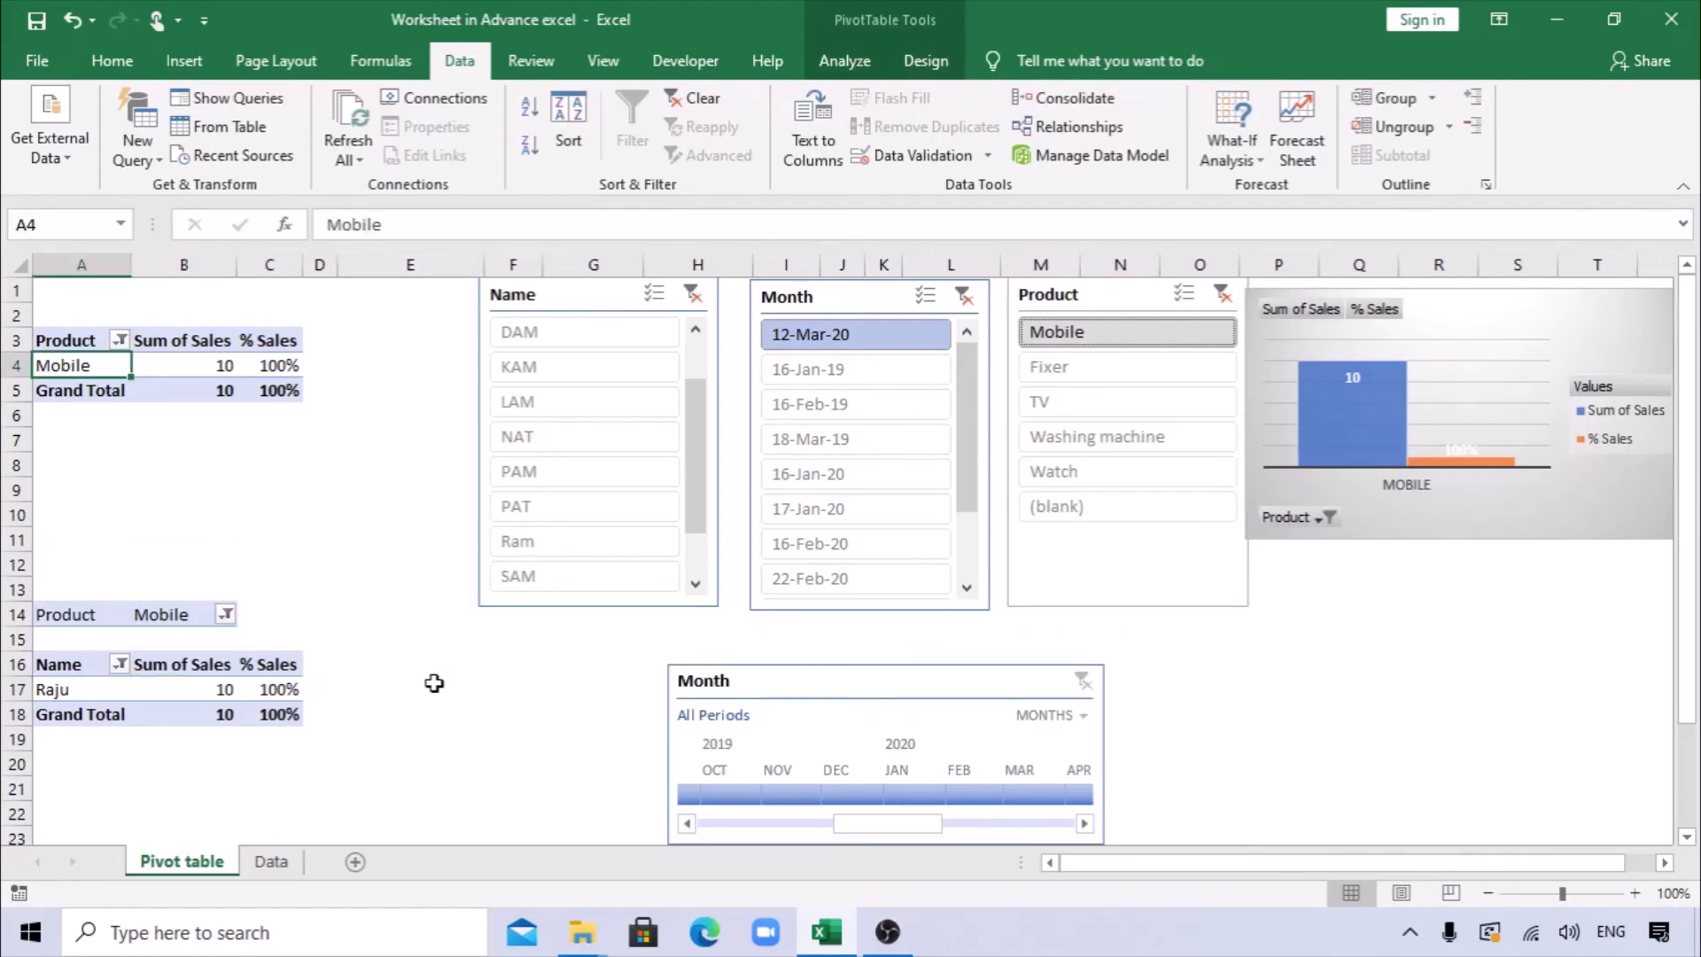
pyautogui.scroll(-3, 735, 779)
pyautogui.scroll(3, 748, 772)
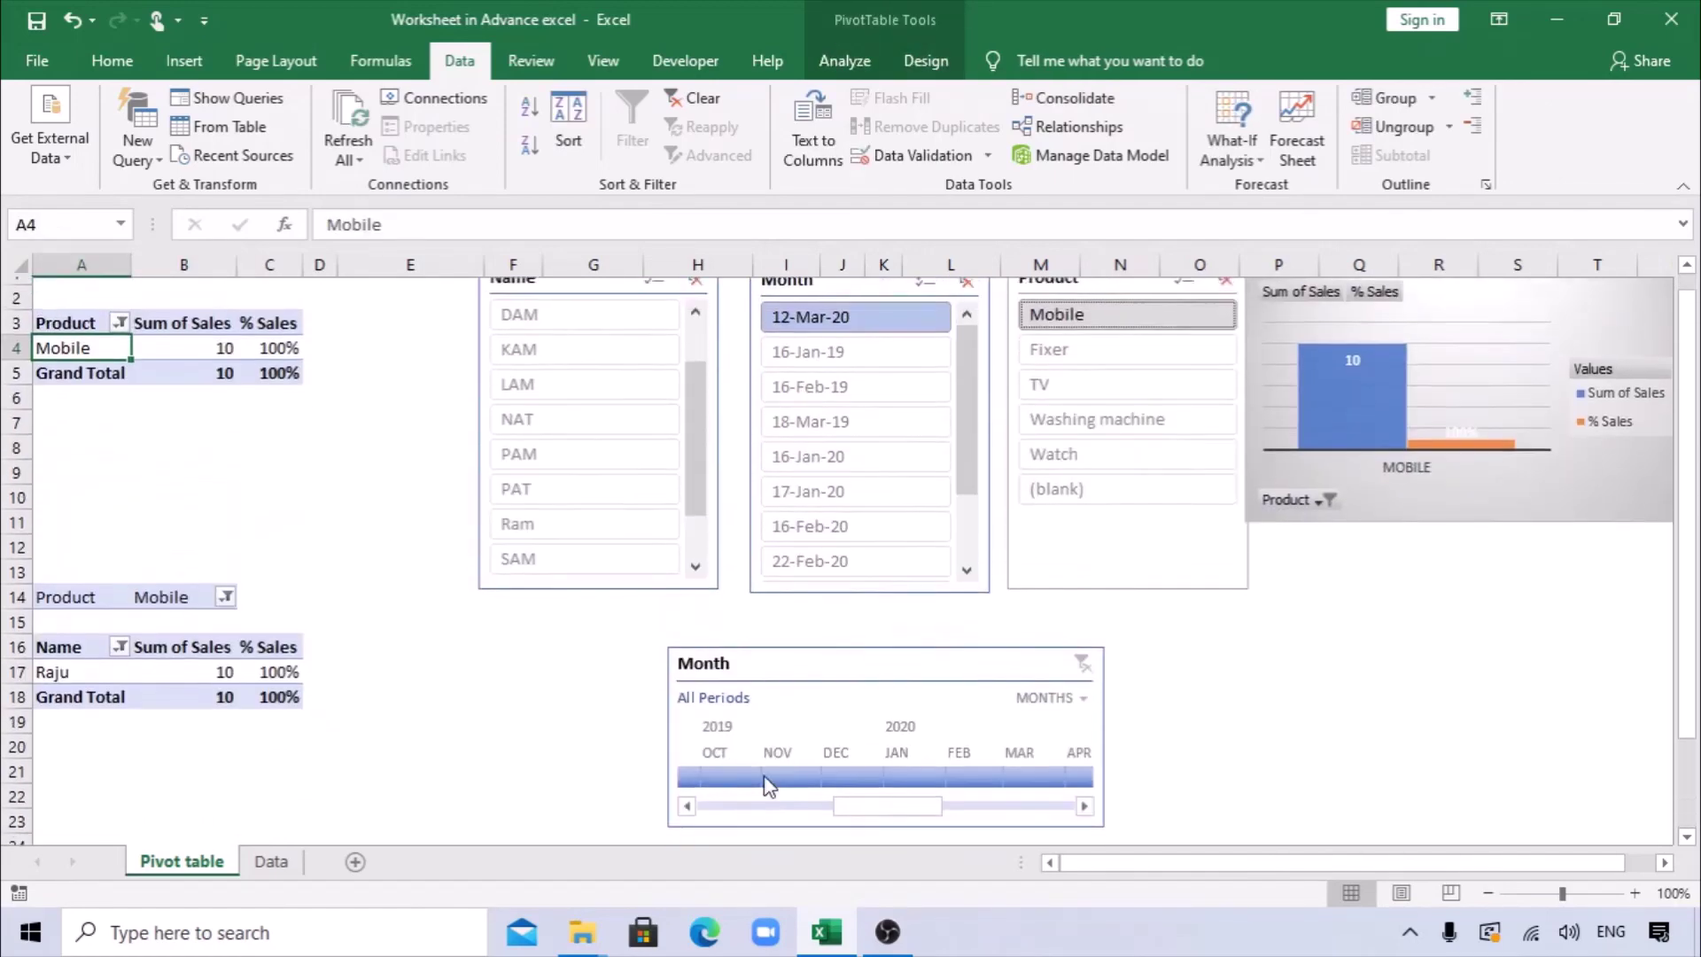
pyautogui.moveTo(1336, 415)
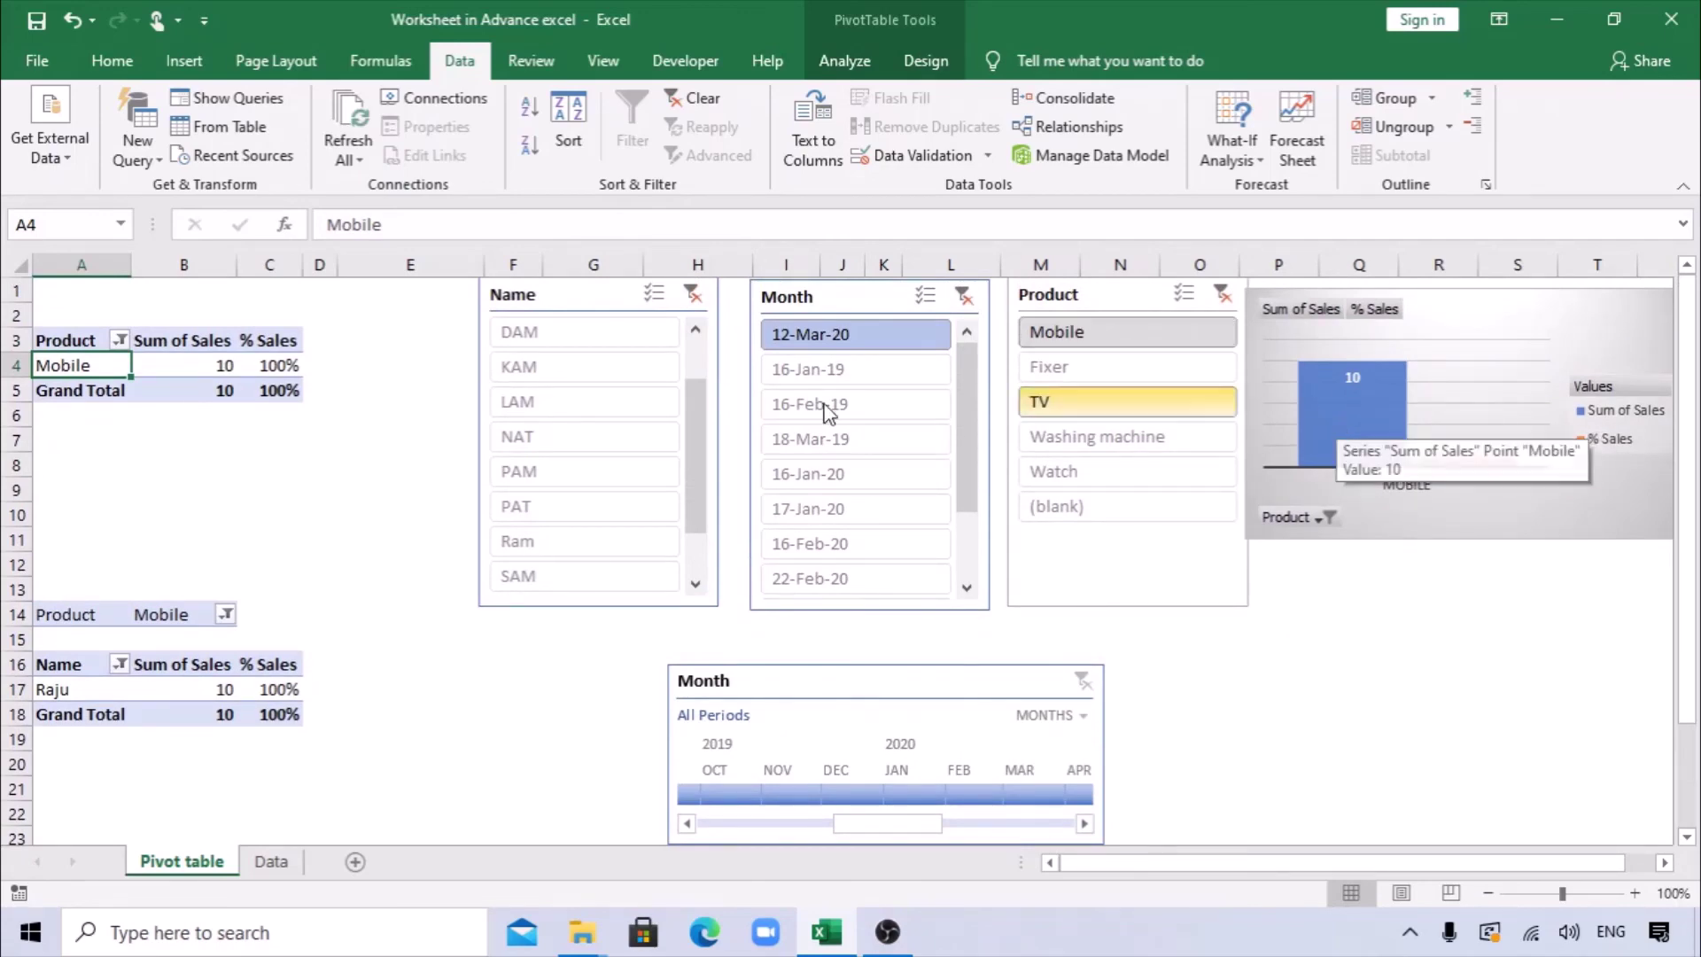
# Step: Clear the filters of the Name, Month and Product slicers
pyautogui.click(693, 294)
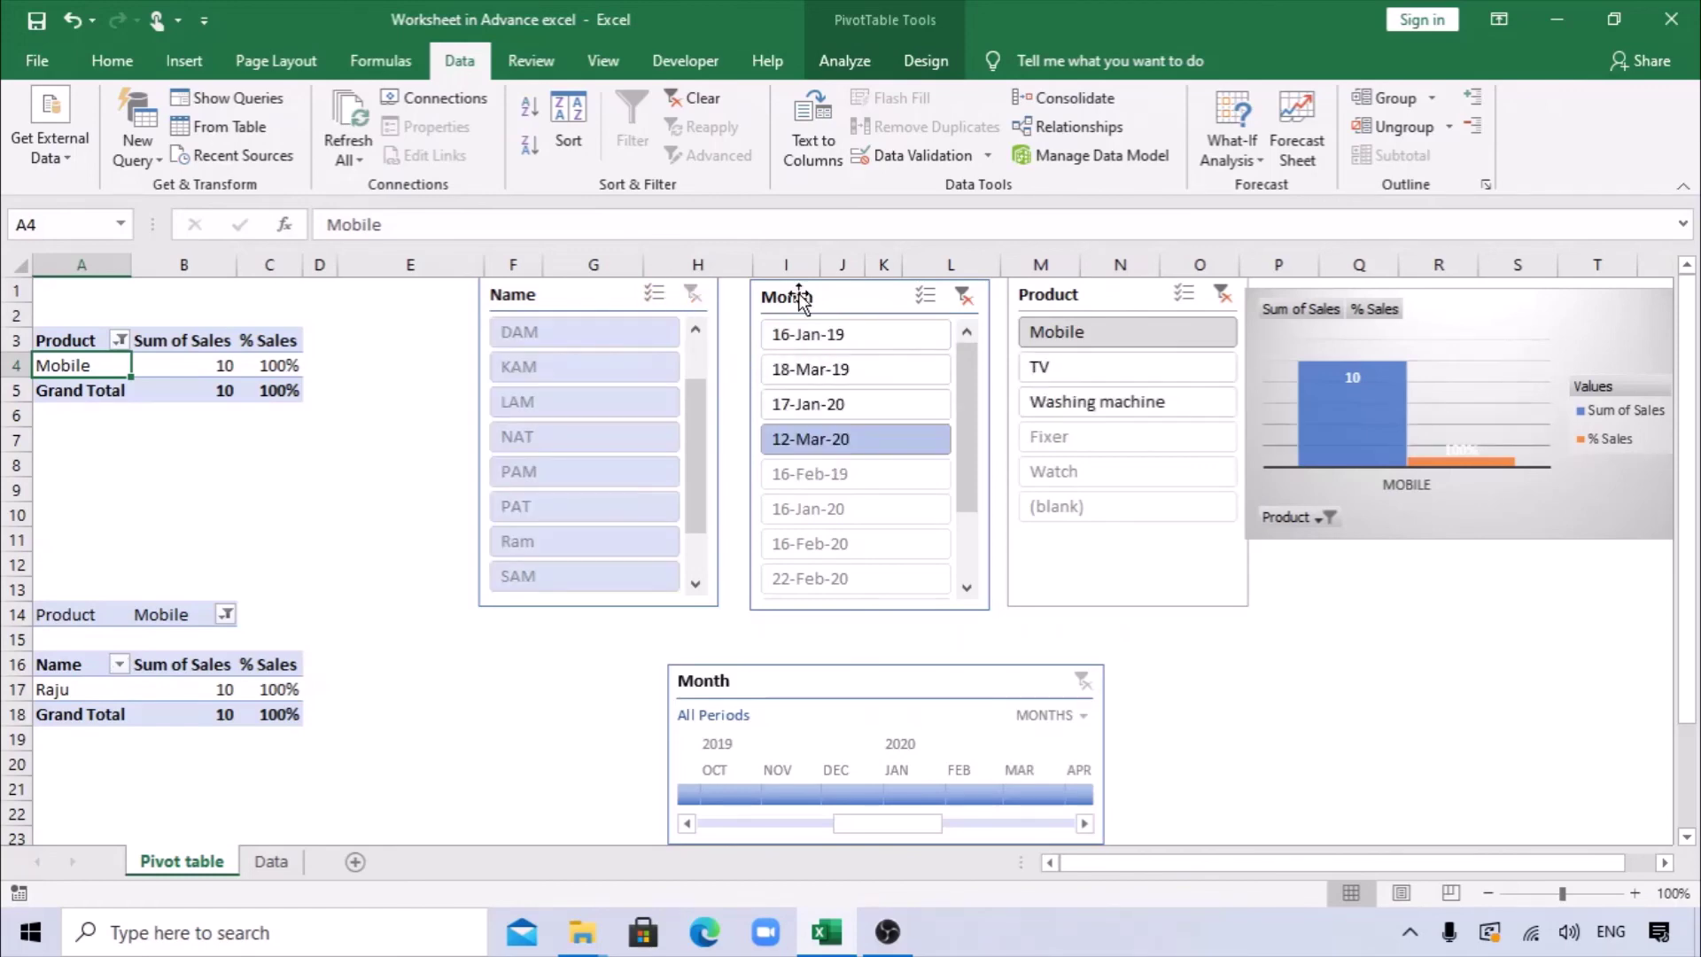
pyautogui.click(963, 295)
pyautogui.click(1221, 294)
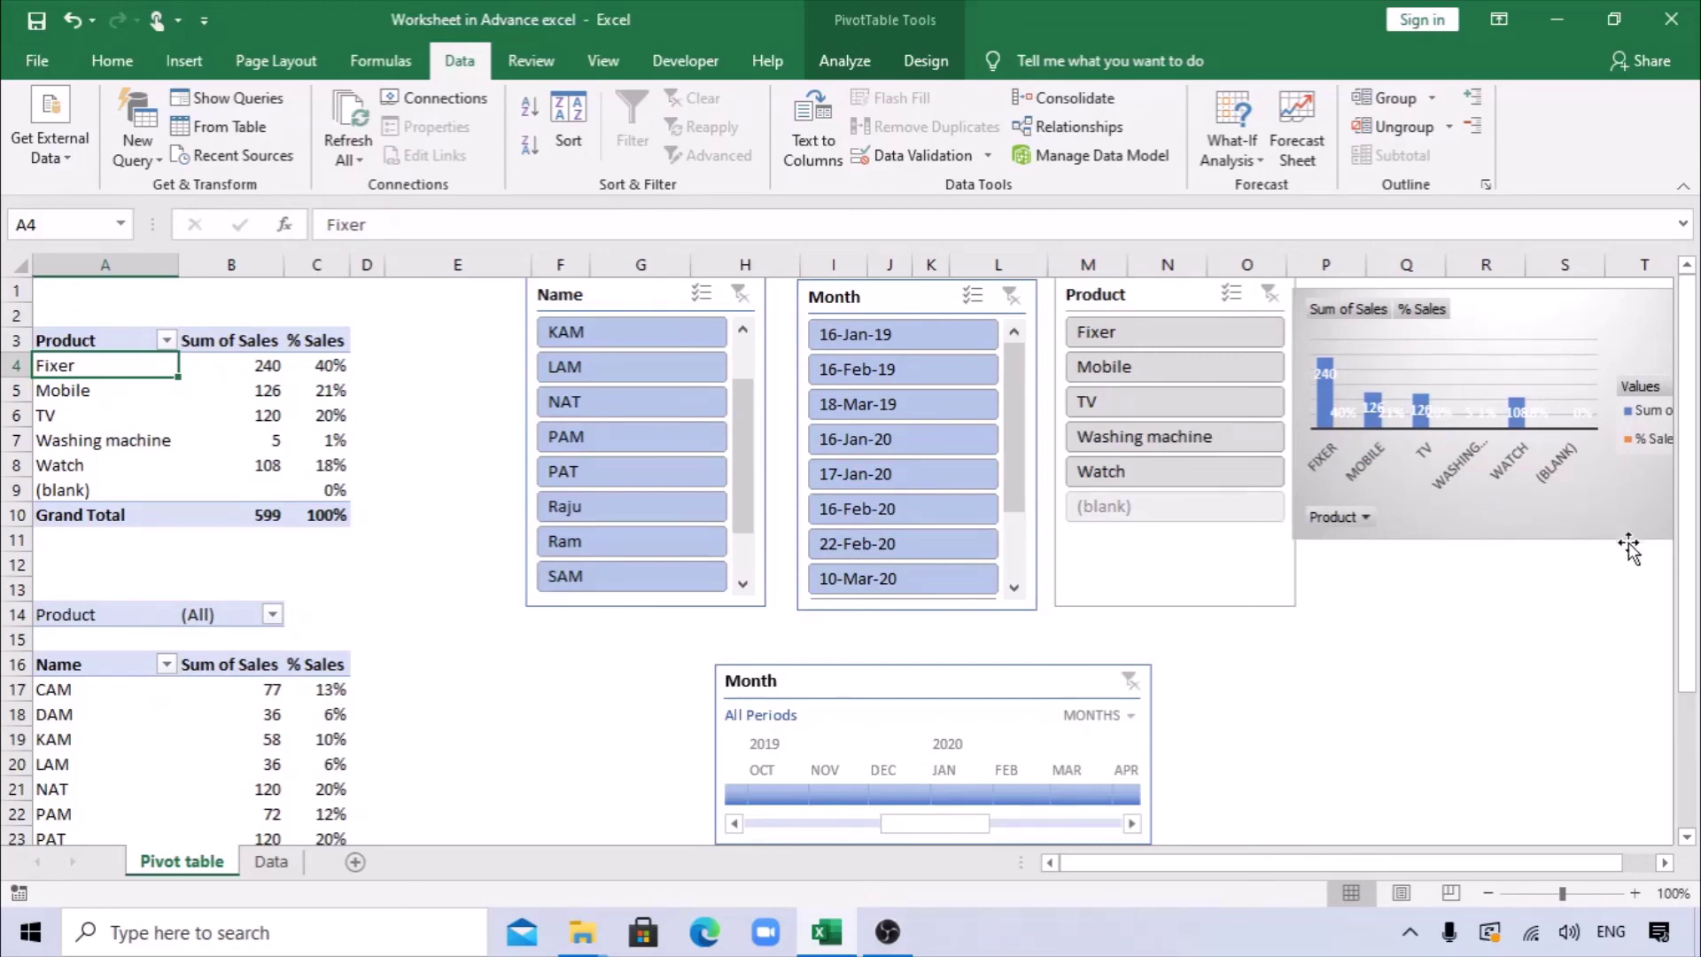
# Step: Move the PivotChart lower beside the Product slicer and enlarge it to span about columns P to W and rows 8 to 19
pyautogui.click(1665, 863)
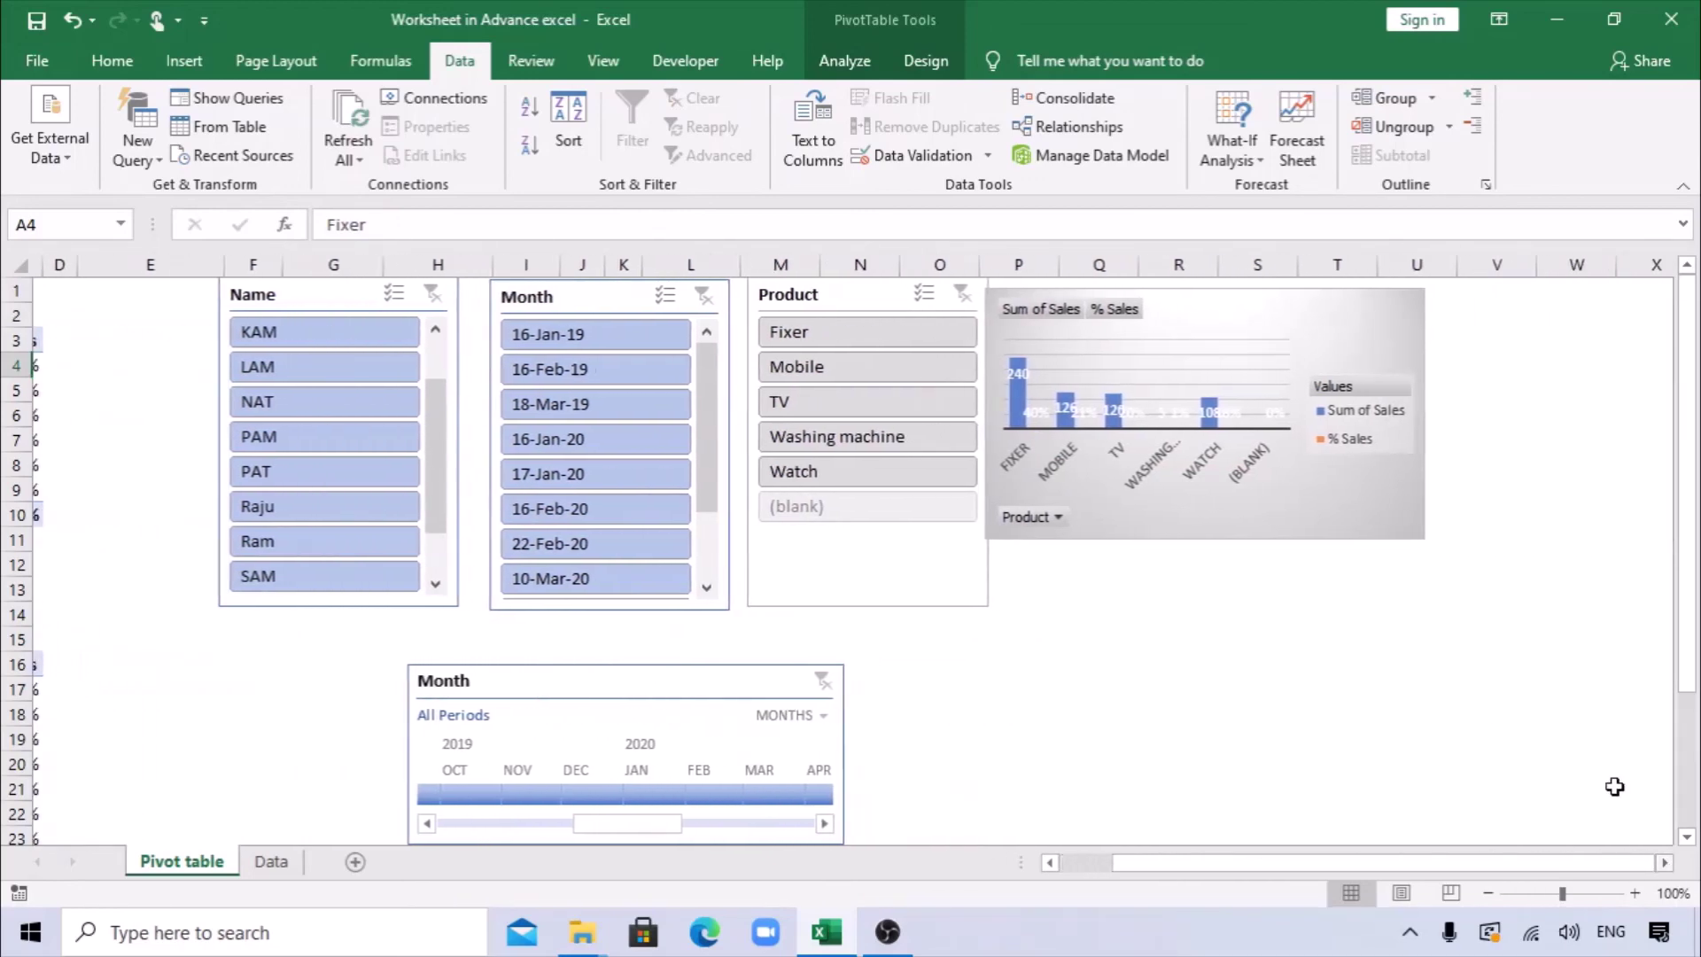
pyautogui.click(1375, 493)
pyautogui.moveTo(1347, 501); pyautogui.dragTo(1365, 663)
pyautogui.moveTo(1444, 705); pyautogui.dragTo(1581, 748)
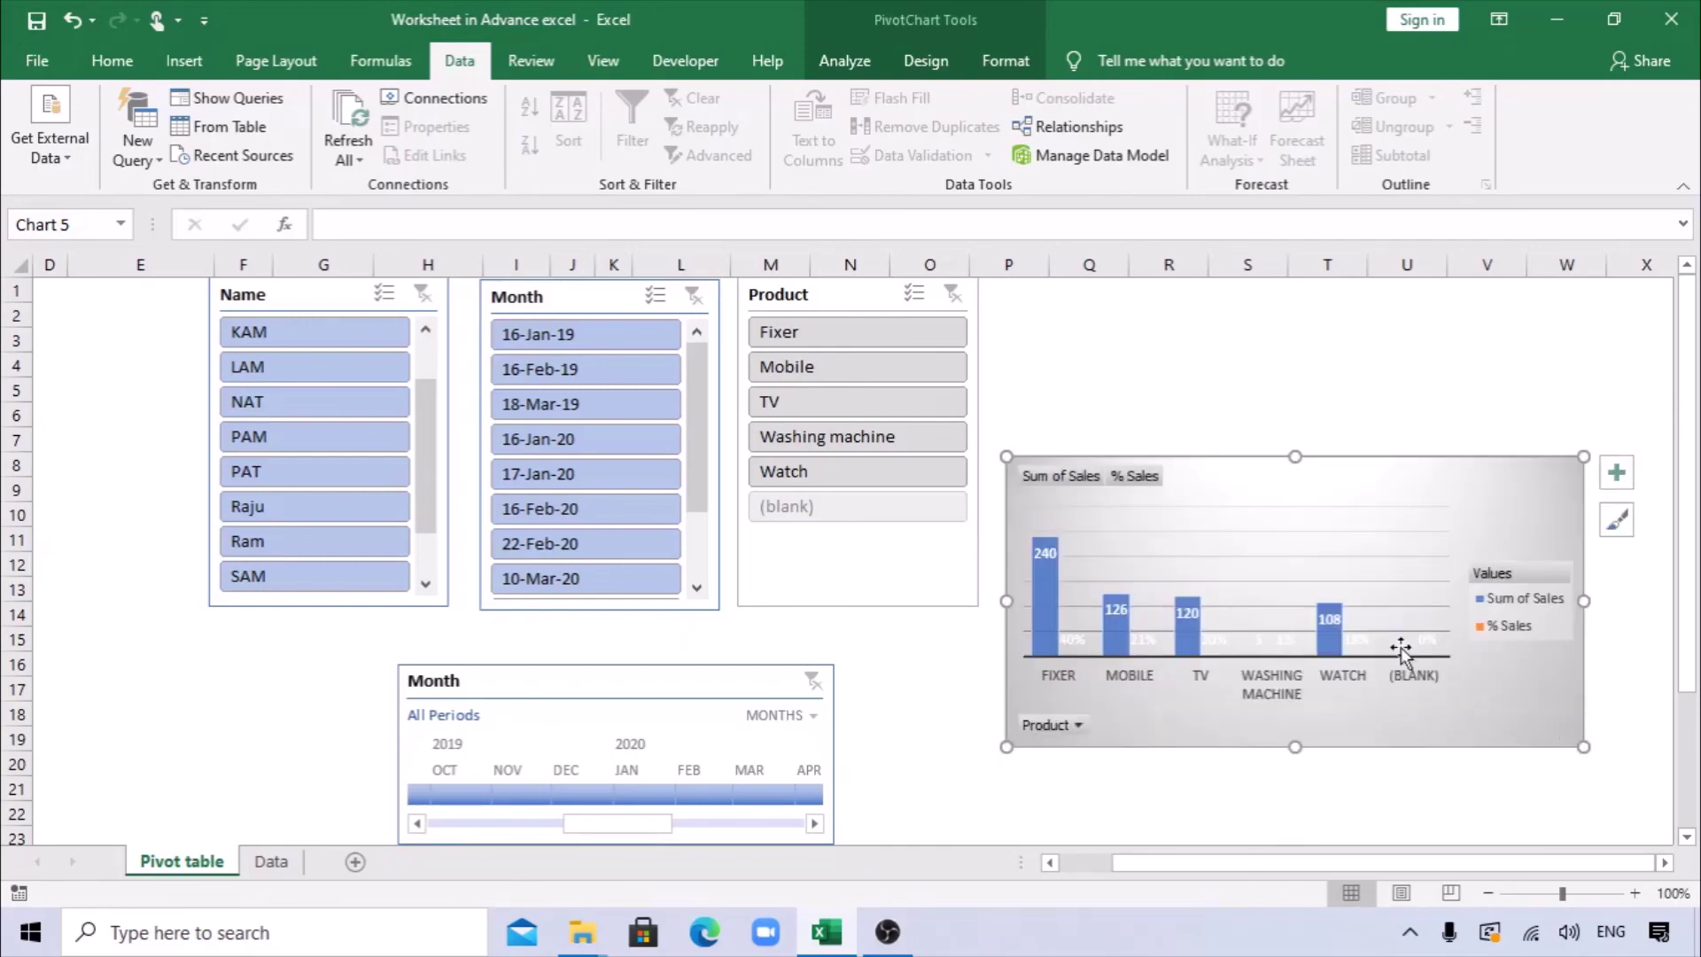
# Step: Try a red outline on the % Sales data labels of the PivotChart
pyautogui.click(1217, 637)
pyautogui.rightClick(1218, 639)
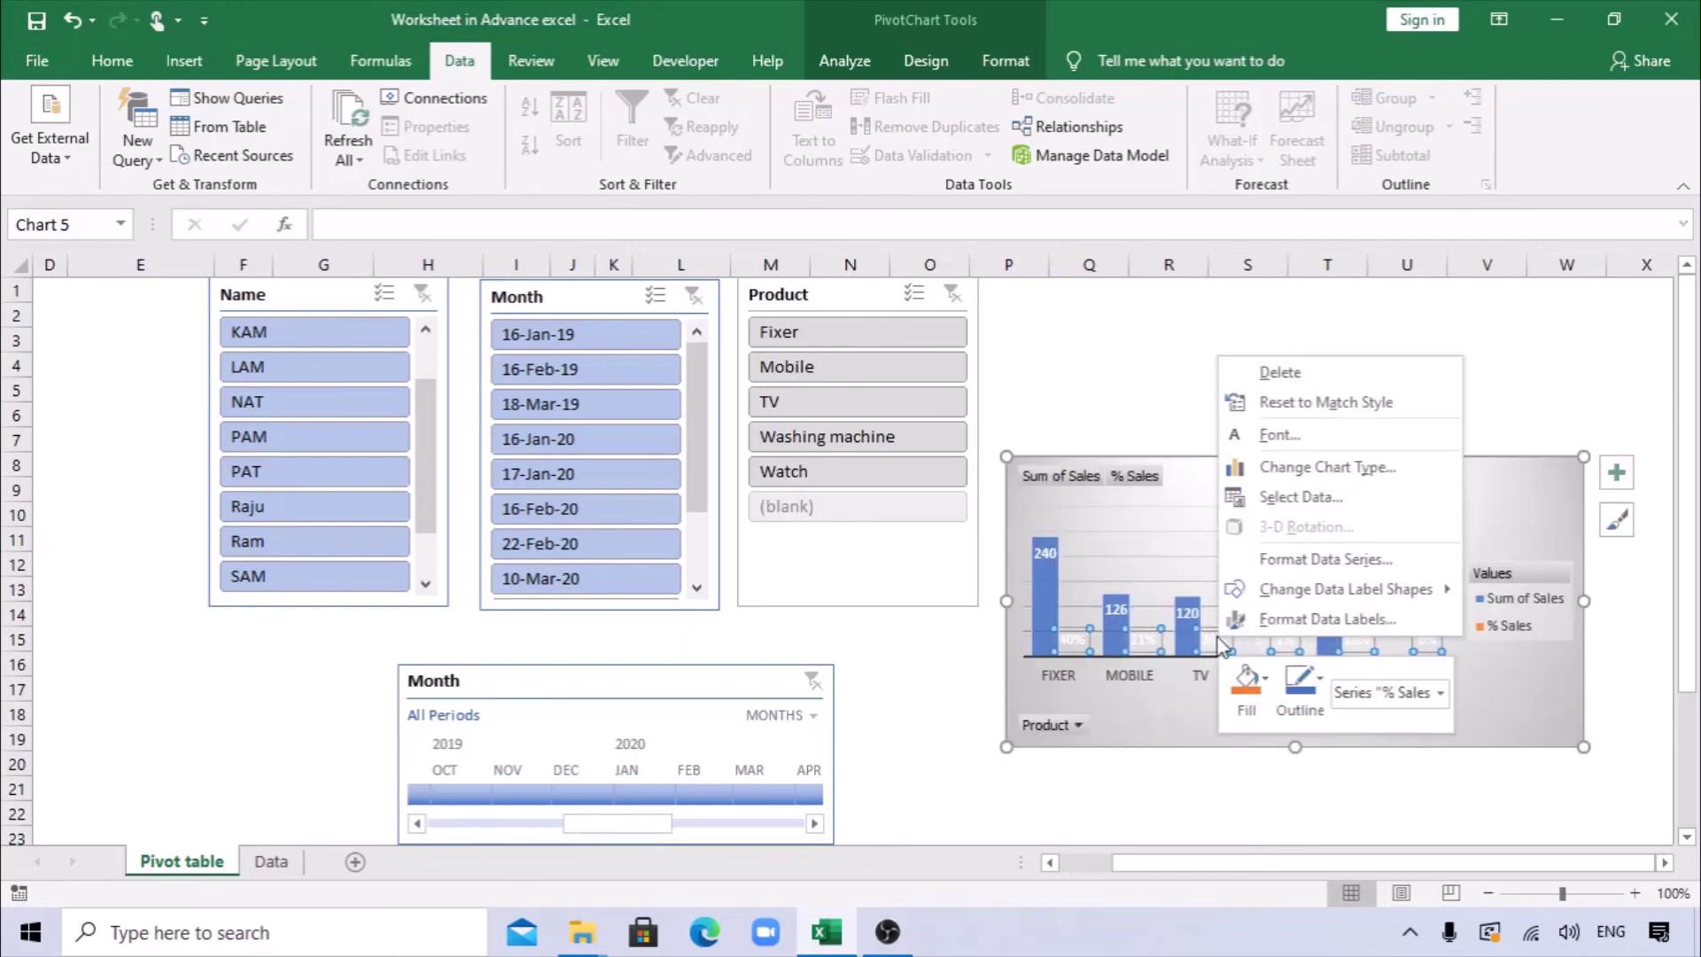
pyautogui.click(1325, 684)
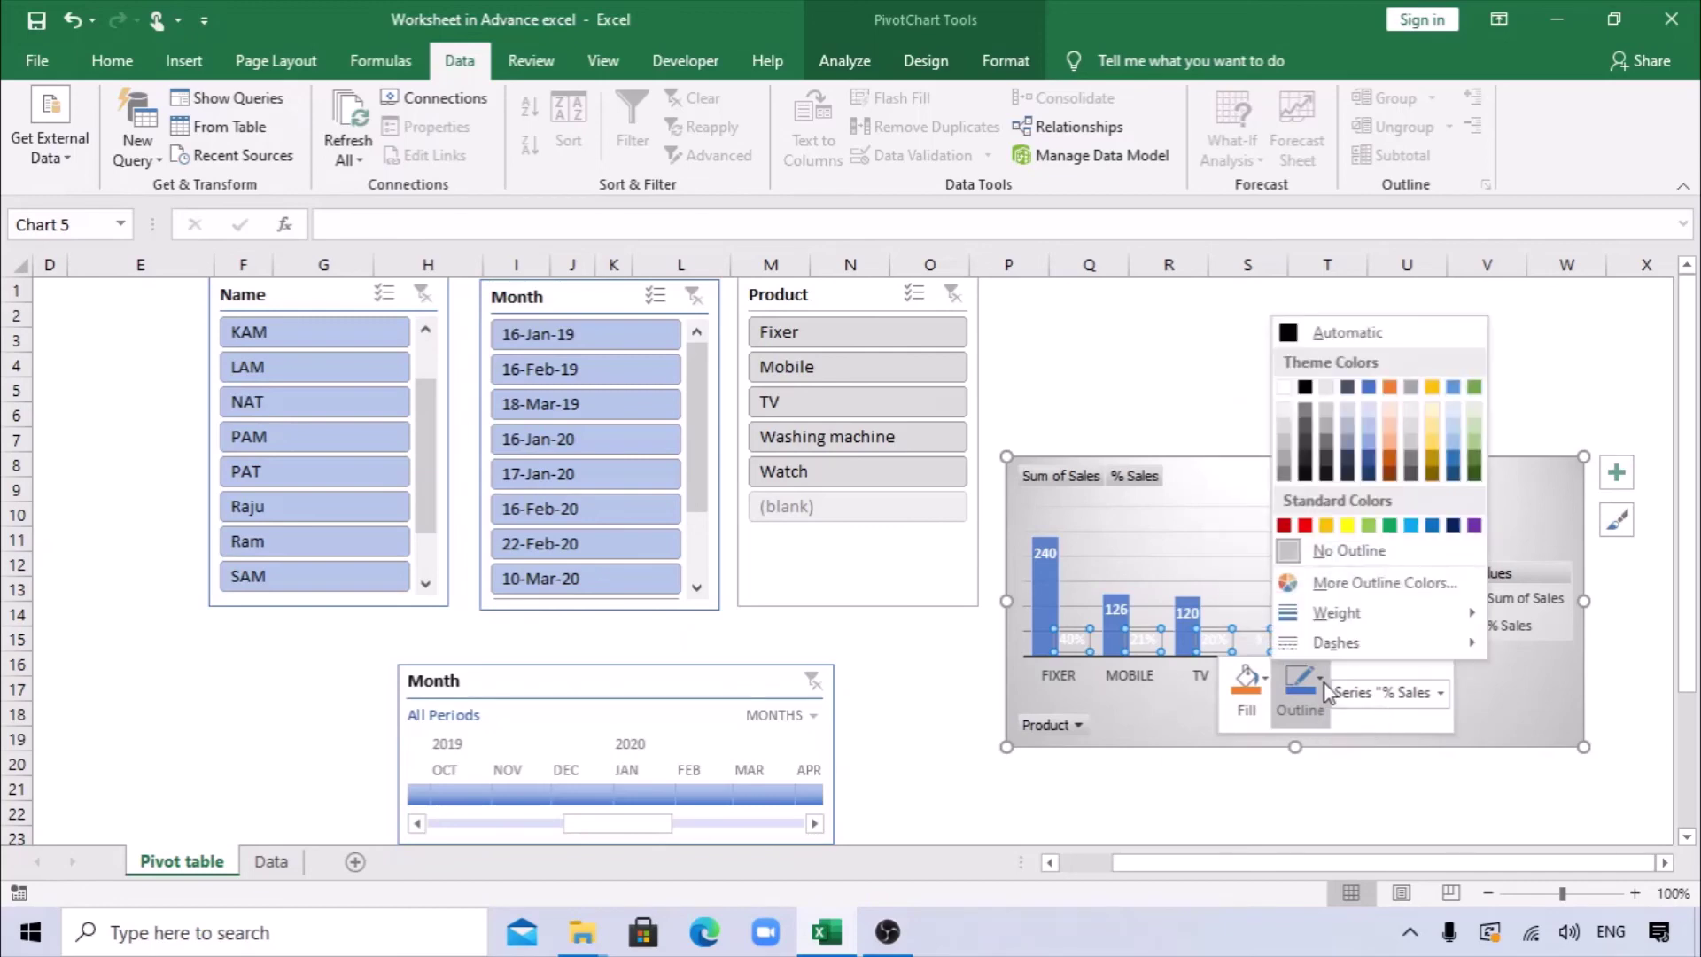
pyautogui.click(1306, 525)
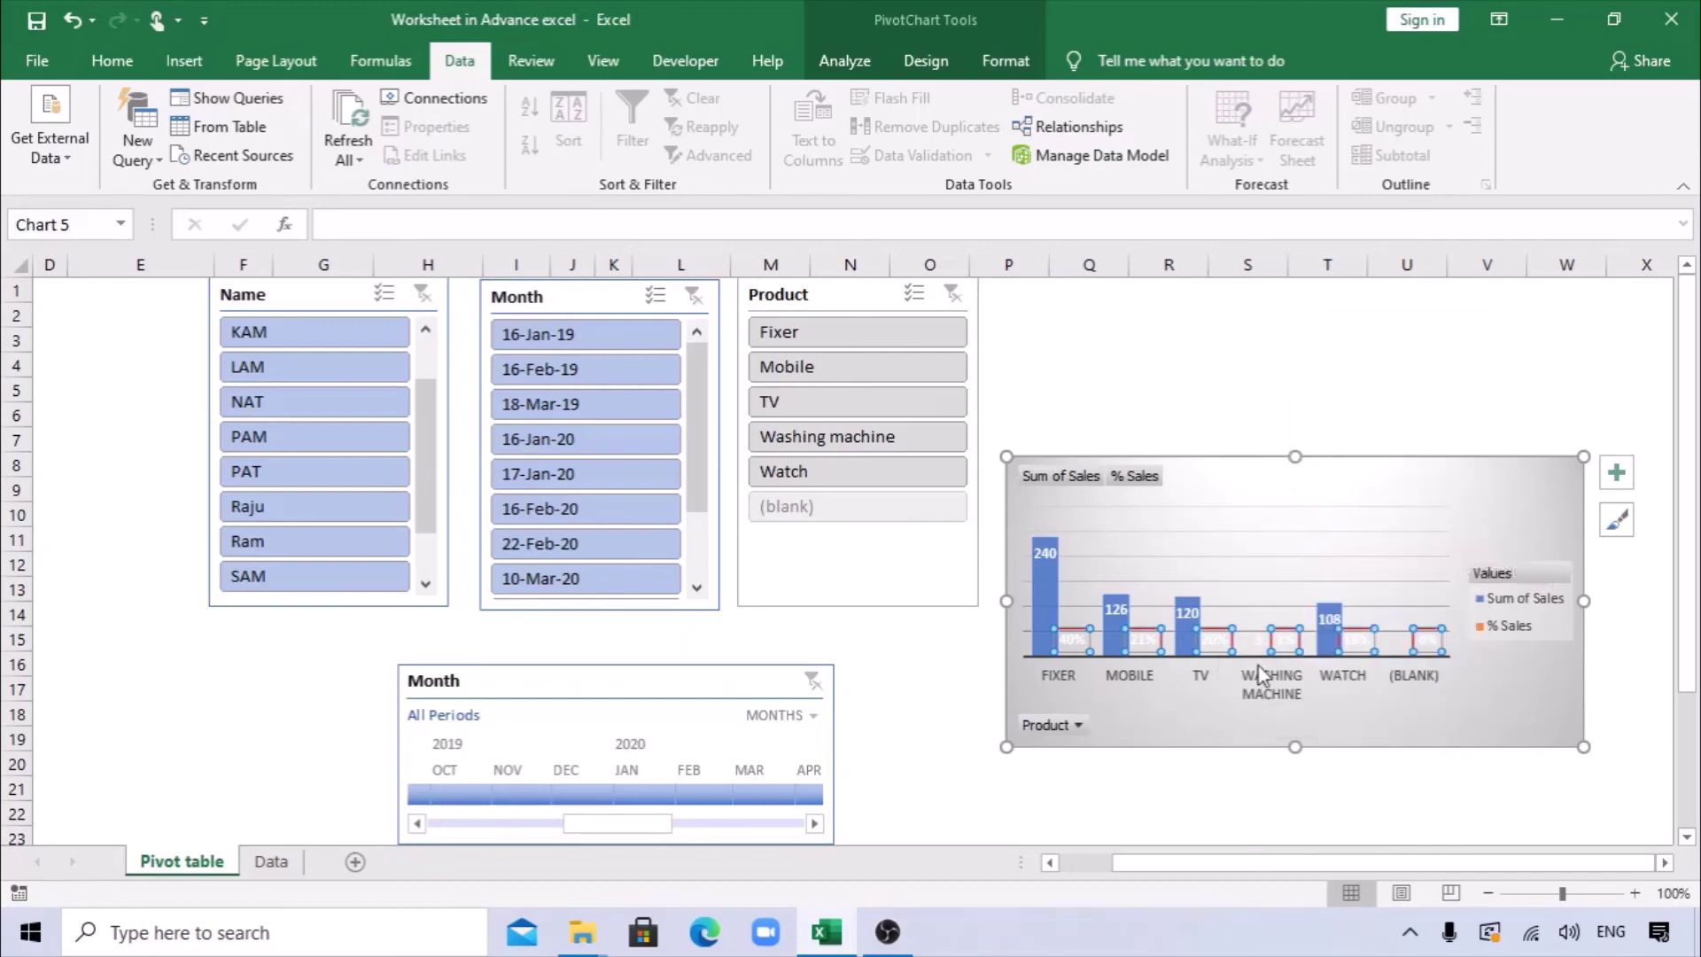
# Step: Bring up the formatting choices for the % Sales data labels in the PivotChart
pyautogui.rightClick(1210, 640)
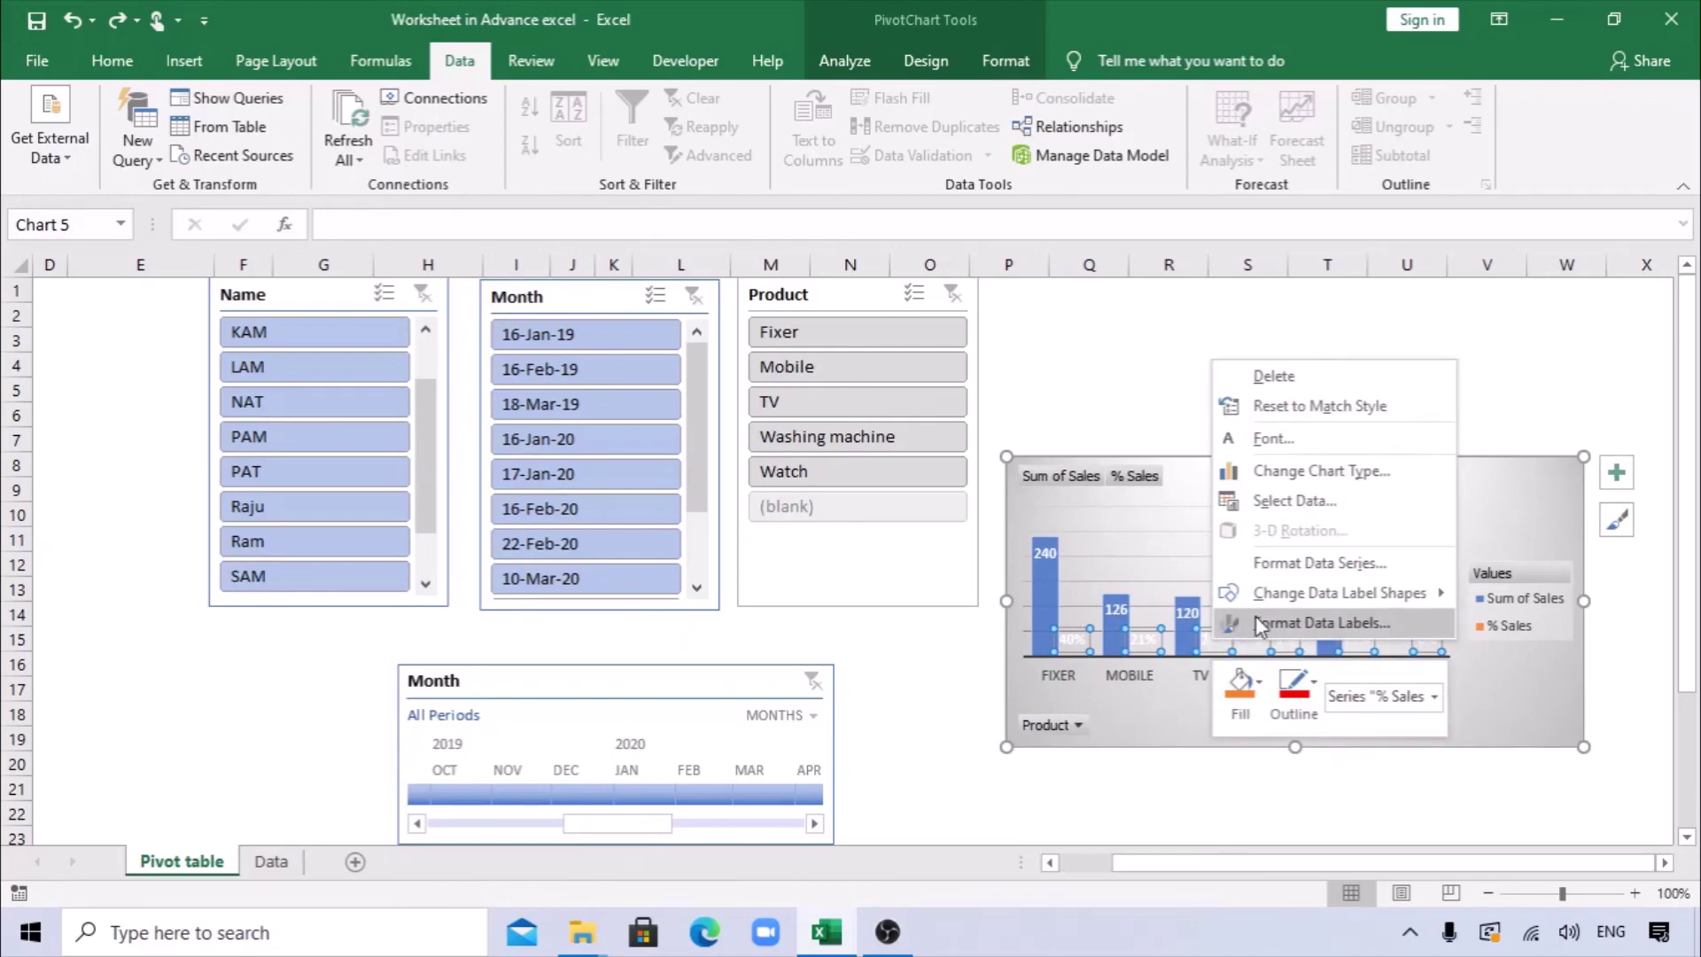